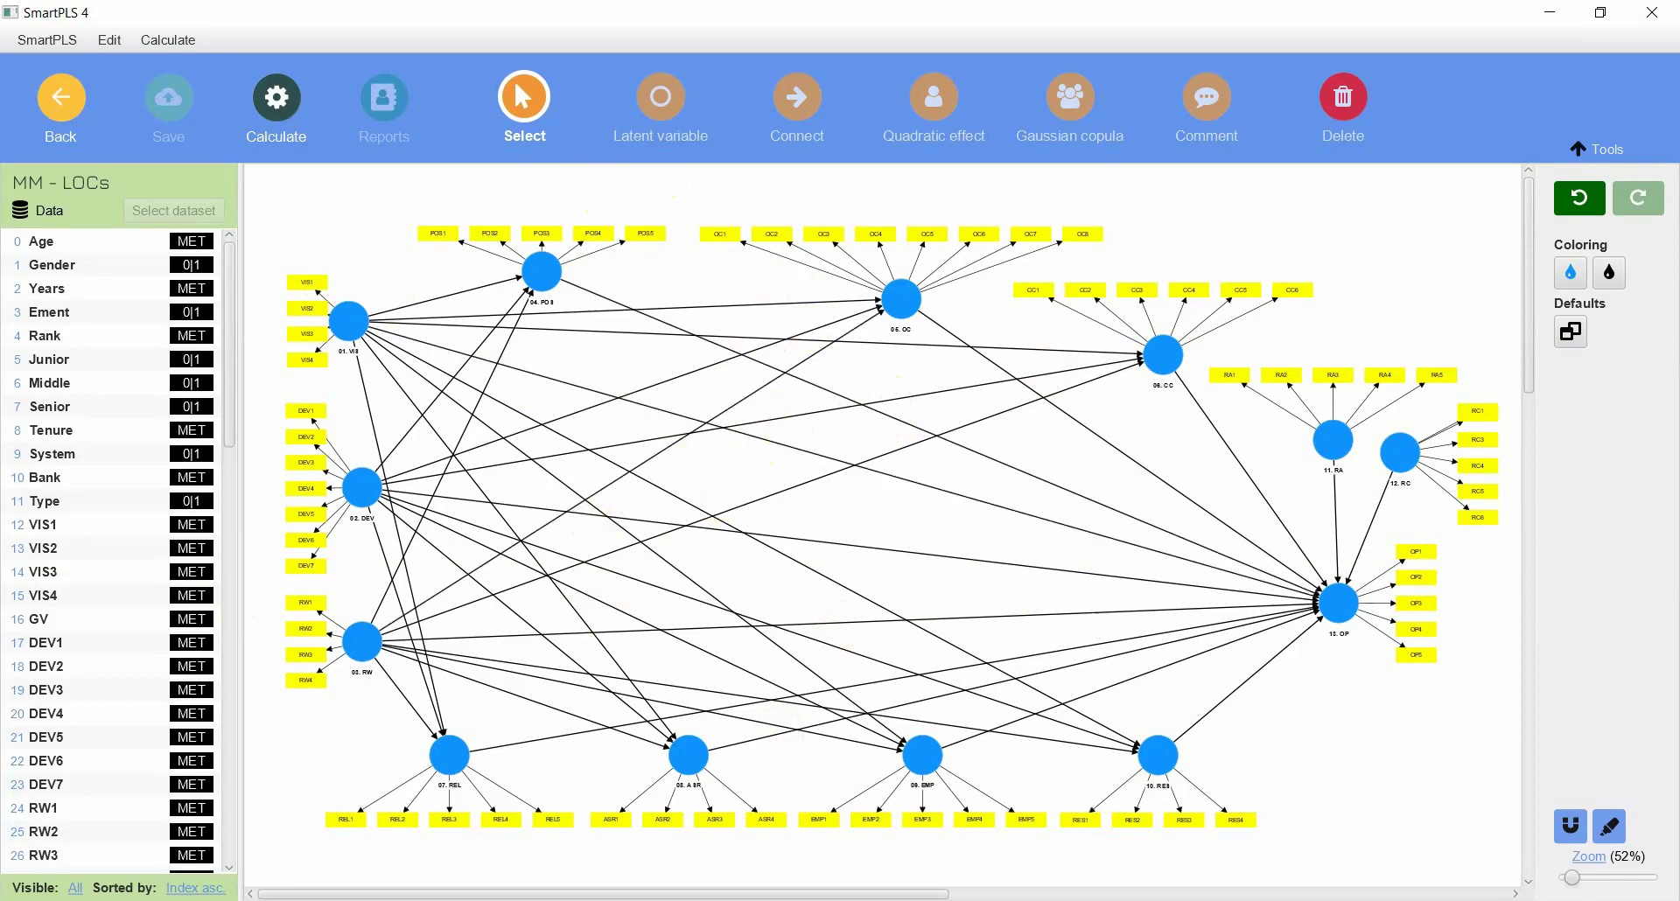
Step: Switch to the PowerPoint slides, examine the Example Model's constructs from Internal Marketing to Organizational Performance, and return to SmartPLS
key("alt+Tab")
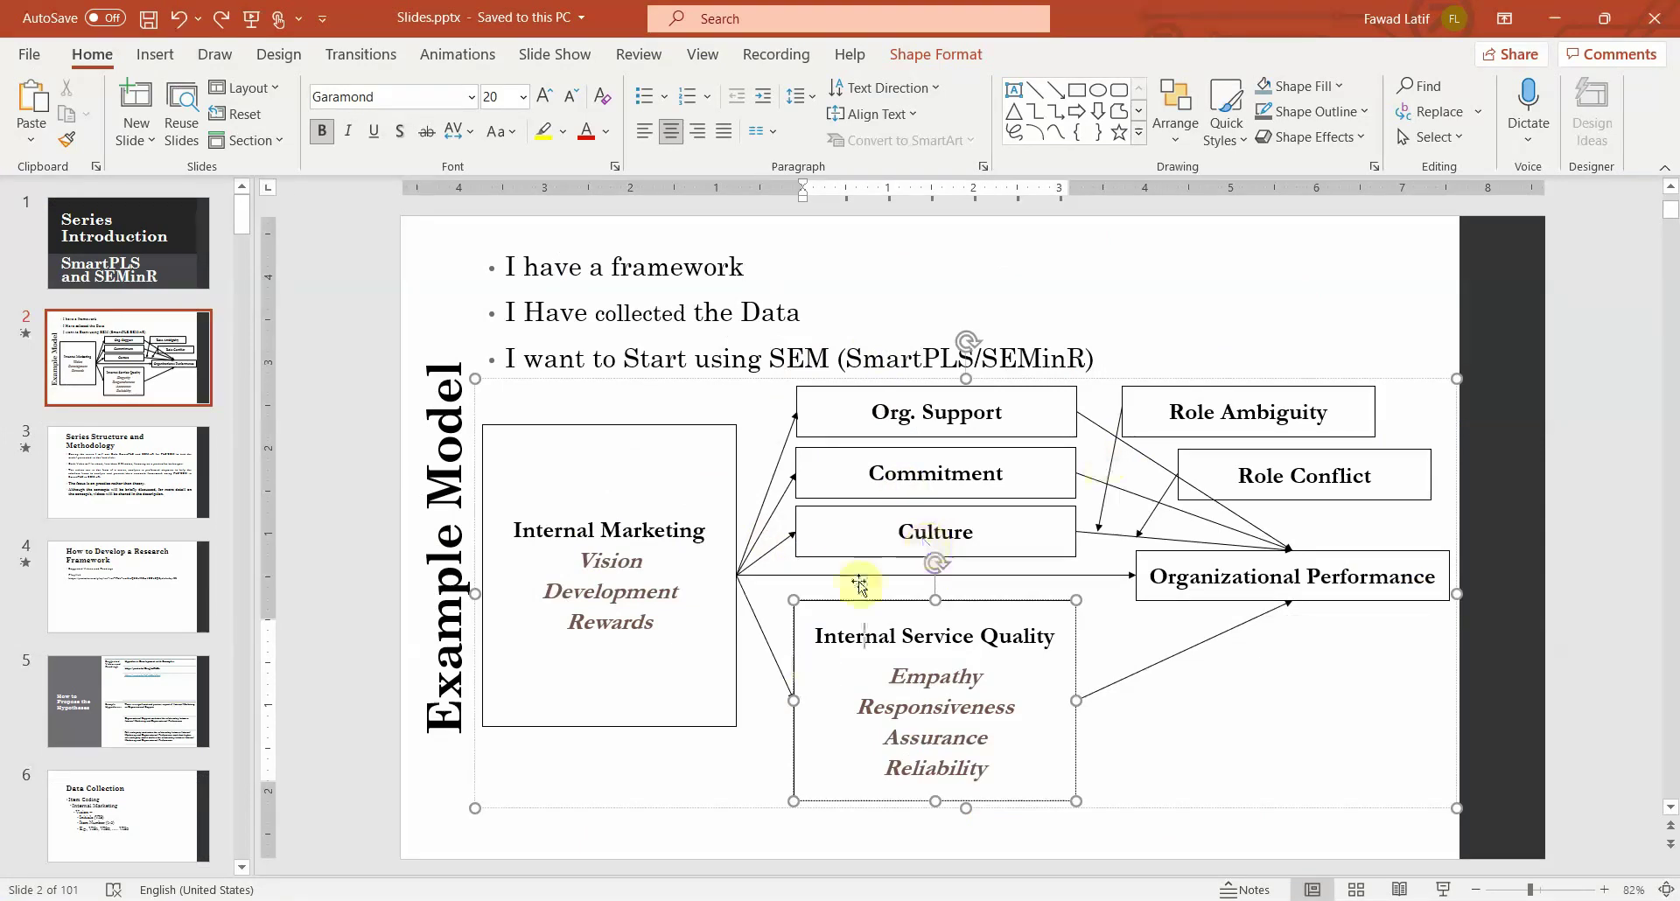
mouse_move(525, 525)
left_mouse_down()
mouse_move(505, 523)
mouse_move(661, 528)
mouse_move(496, 523)
left_mouse_up()
left_click(574, 551)
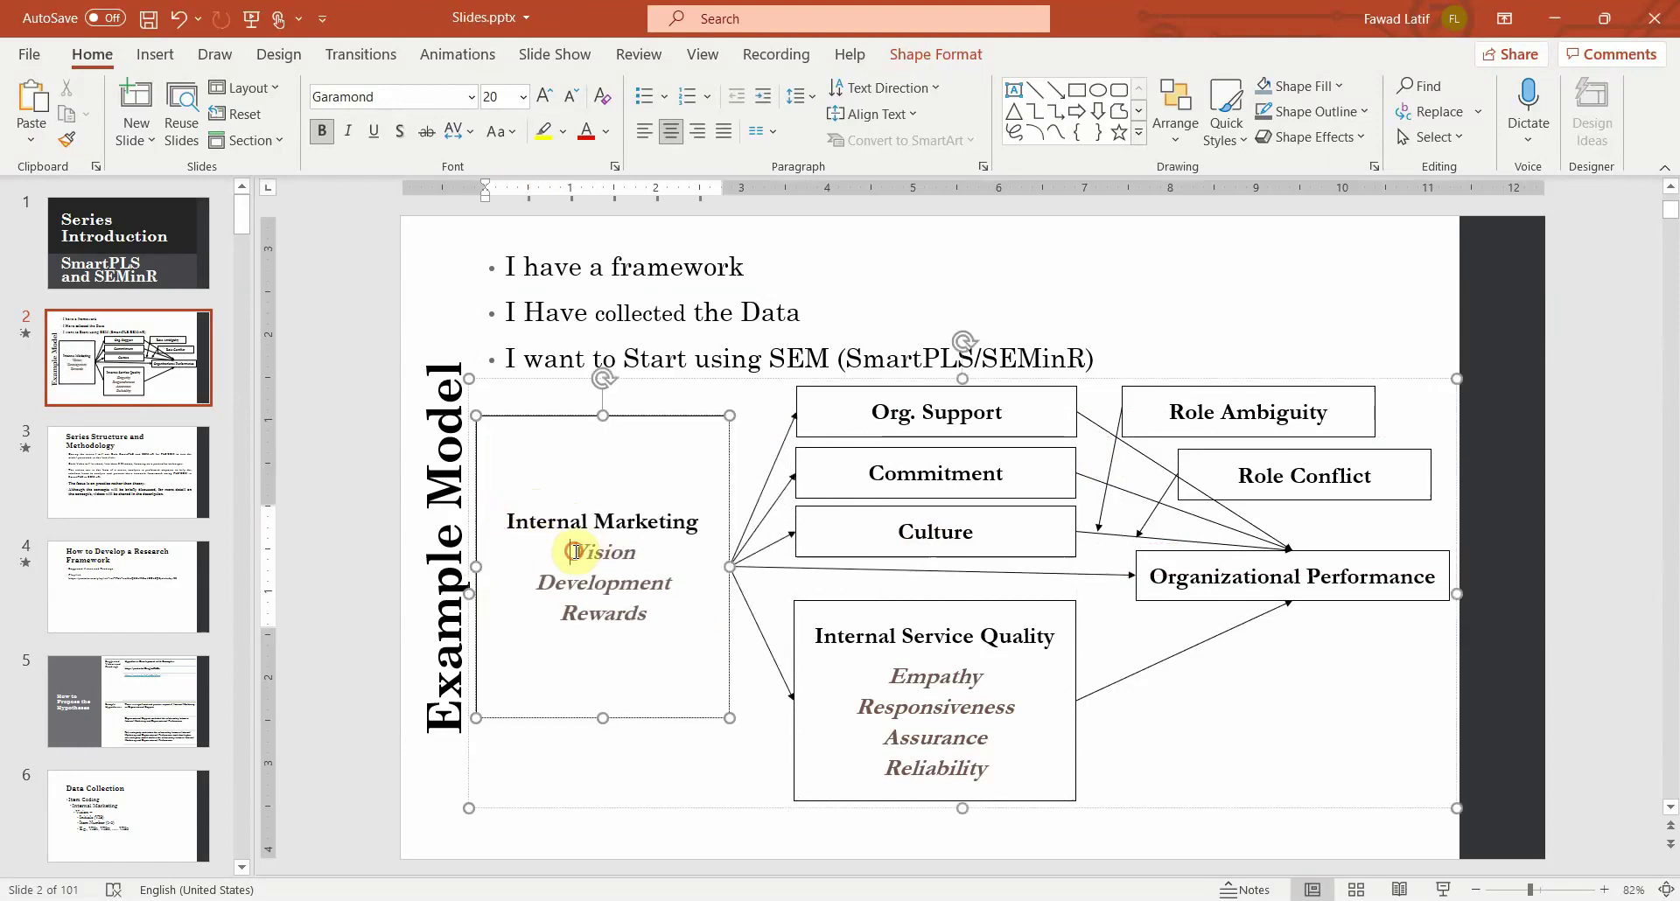
left_click(932, 410)
left_click(927, 472)
left_click(920, 534)
left_click(1216, 411)
left_click(1247, 472)
left_click(1268, 569)
left_click_drag(886, 636, 967, 769)
left_click(1222, 781)
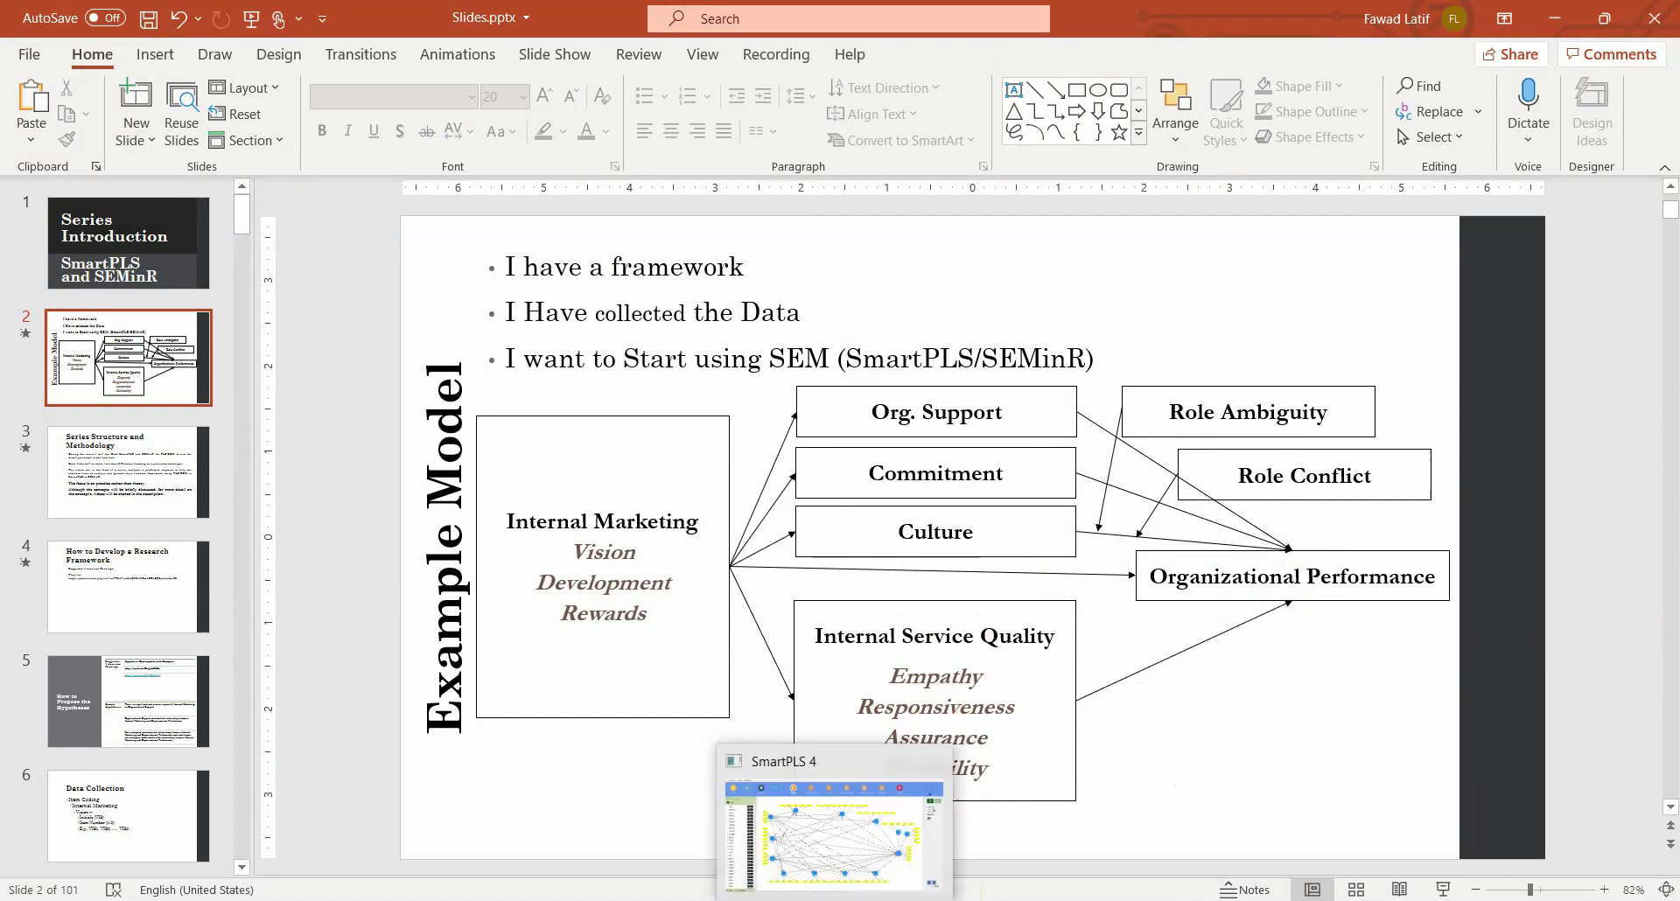
left_click(837, 831)
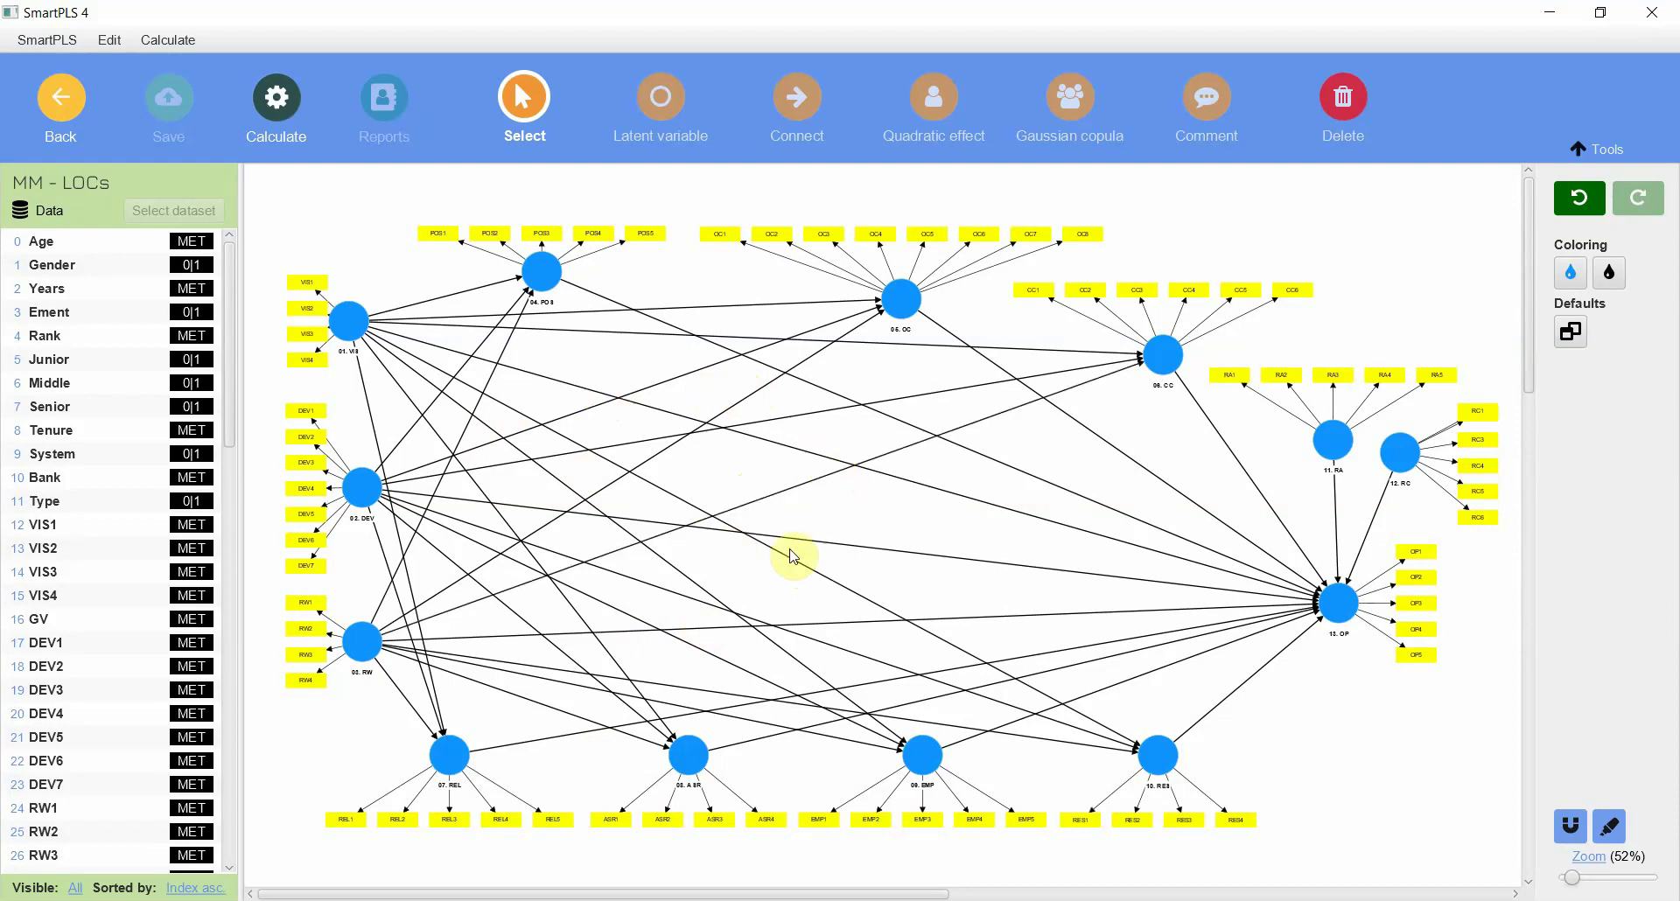
Step: Switch to Word and bring up the document Reporting Measurement Model - For Thesis.docx
key("alt+Tab")
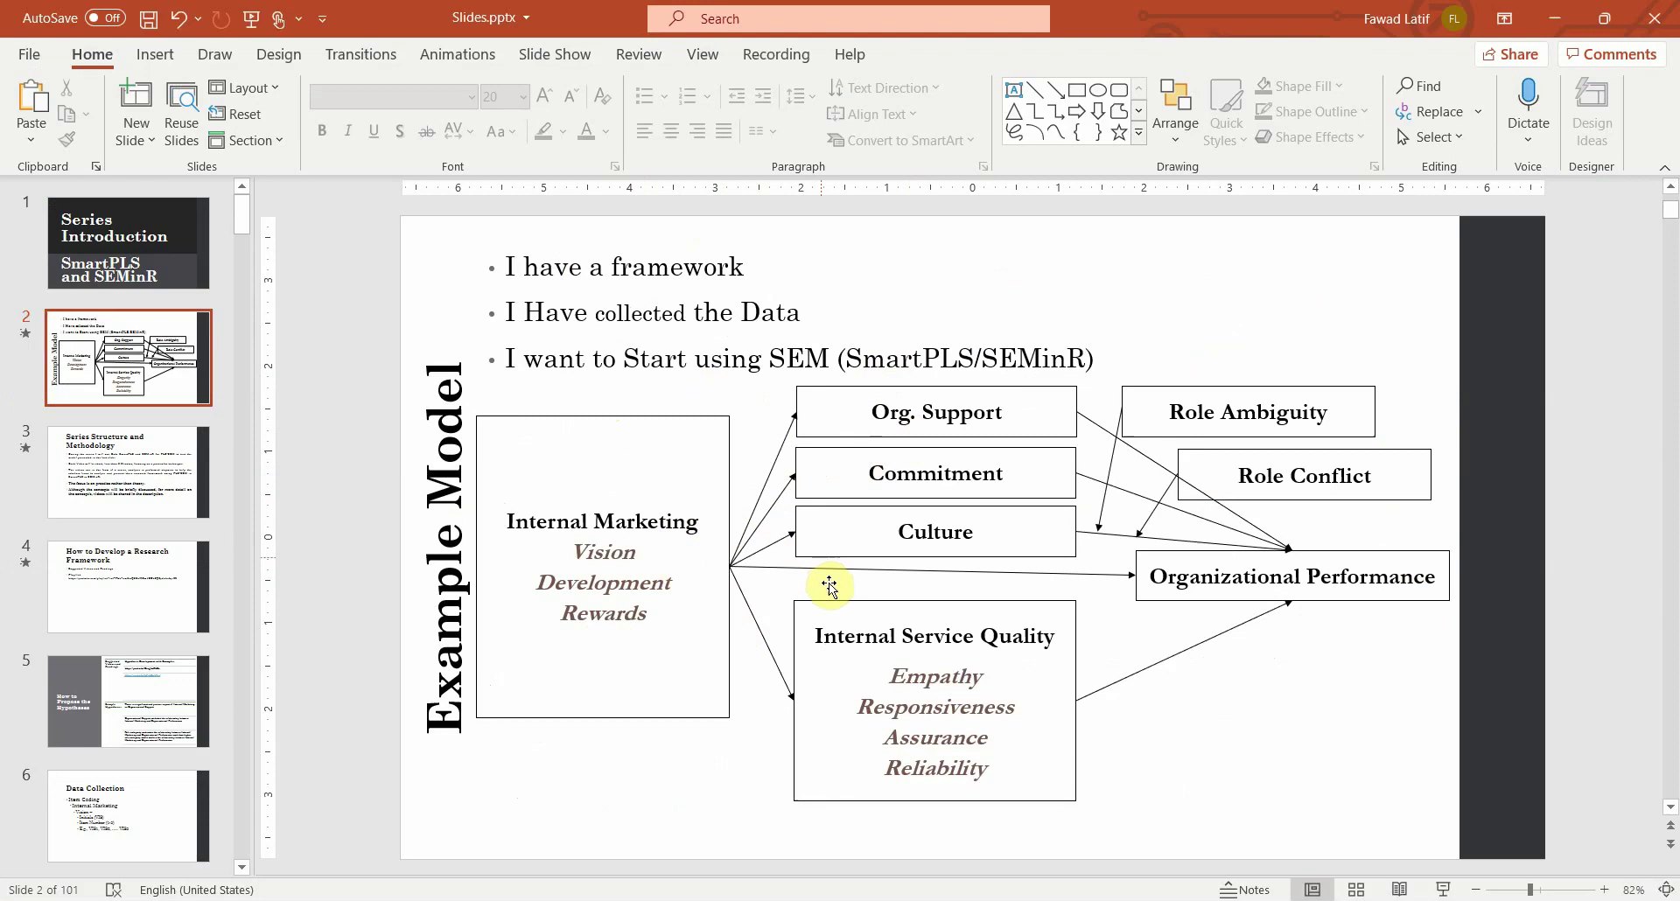
left_click(967, 870)
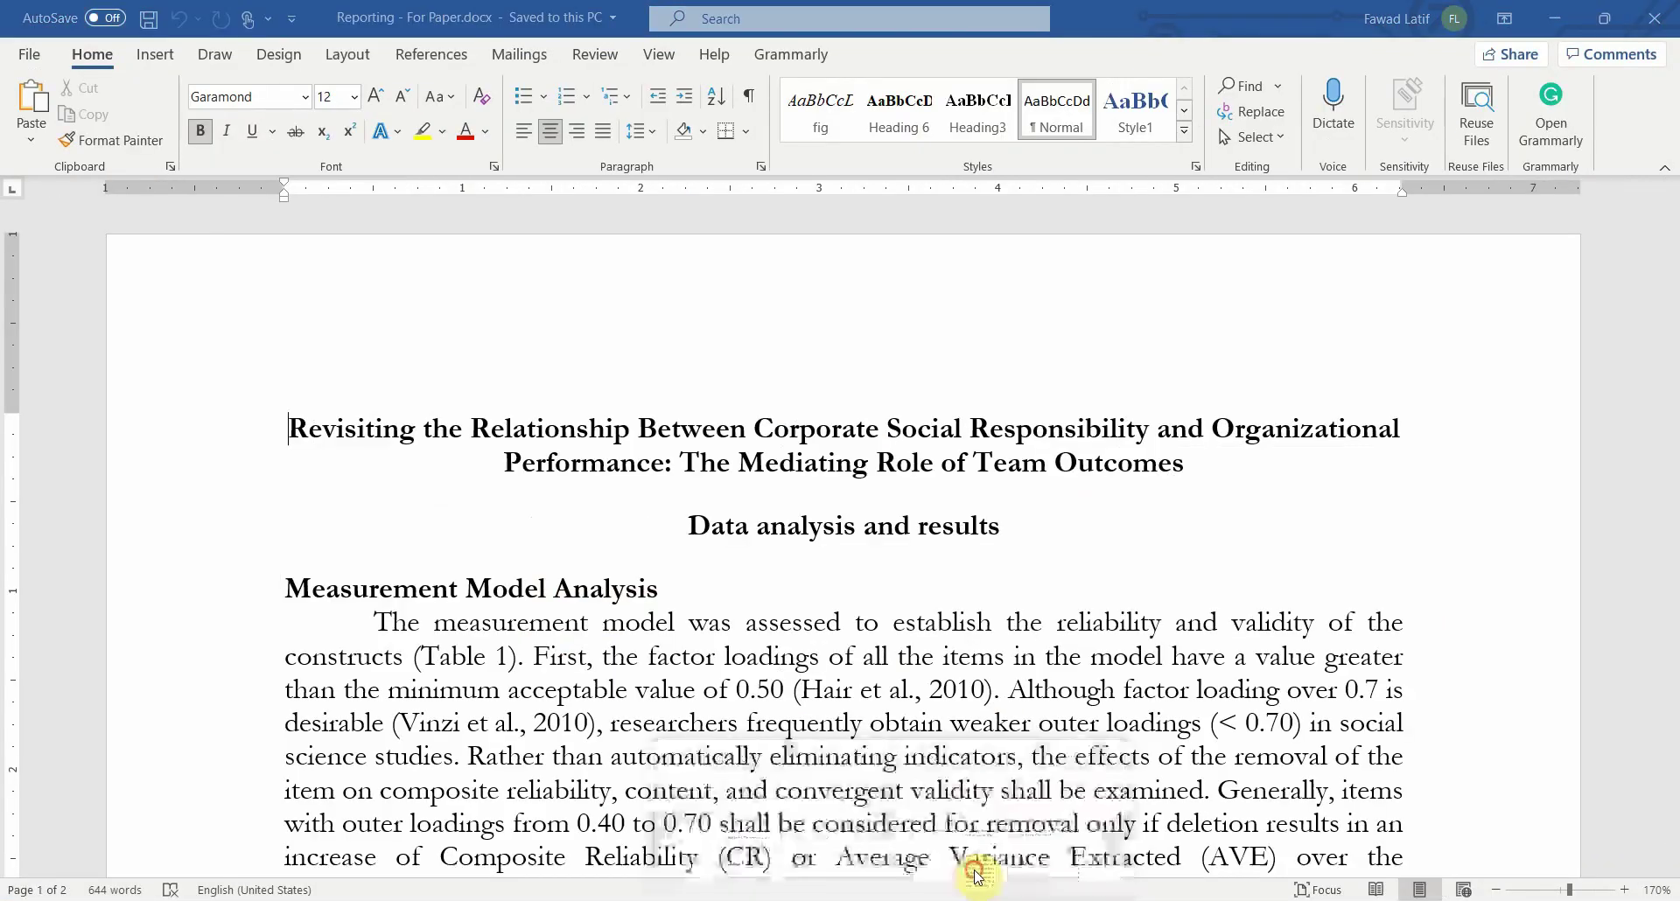
mouse_move(832, 870)
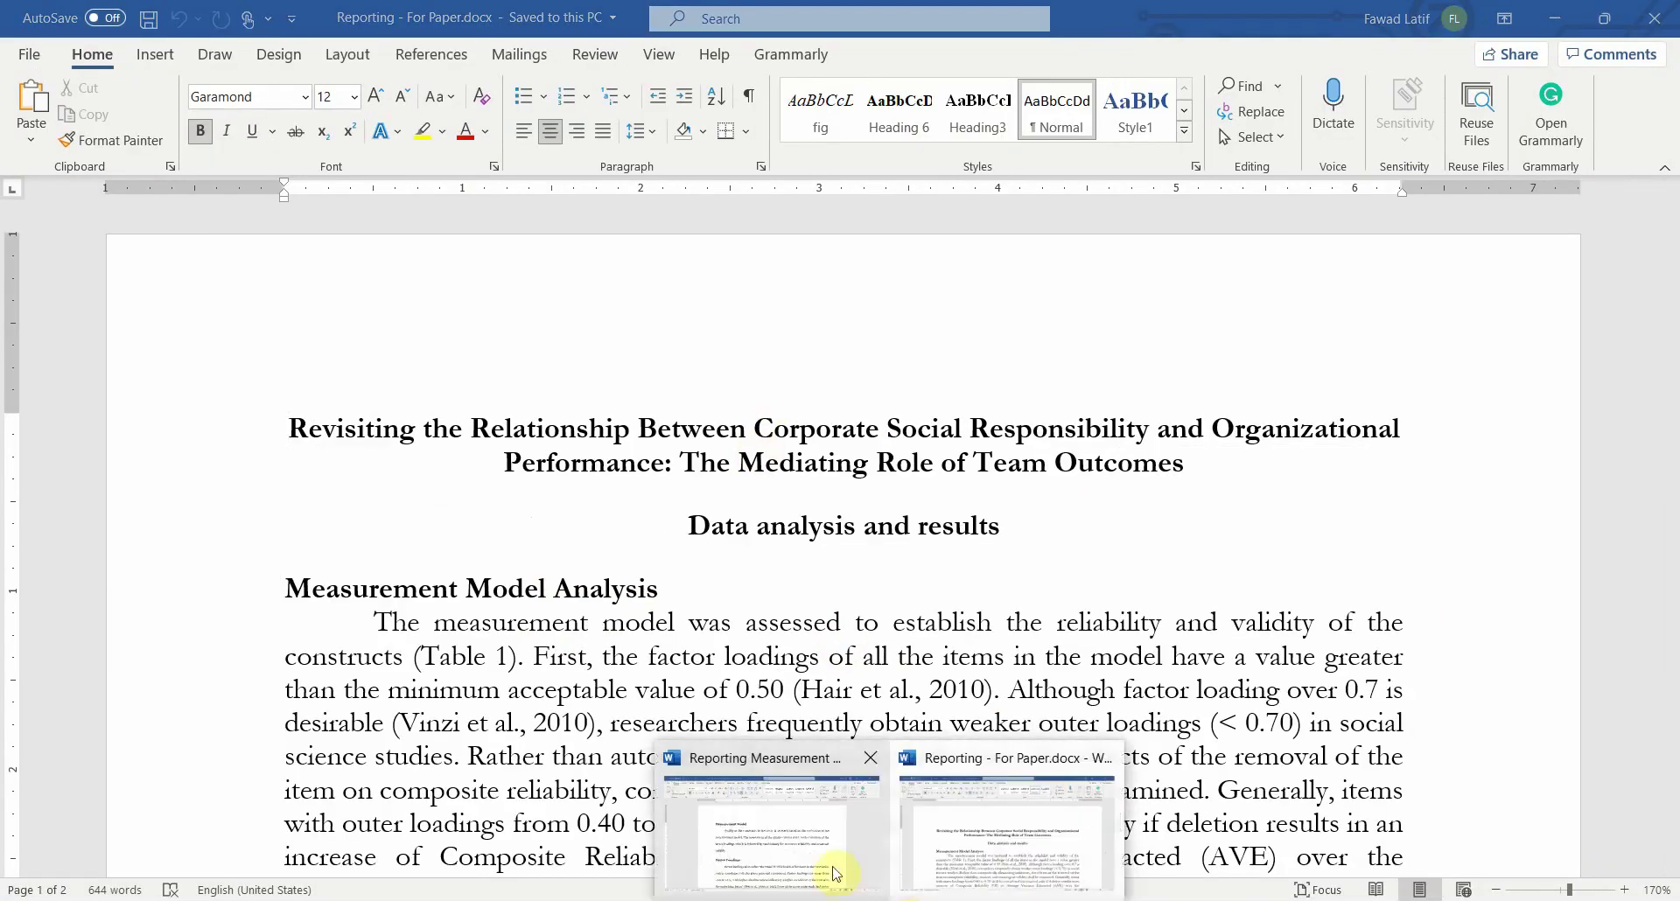
left_click(752, 831)
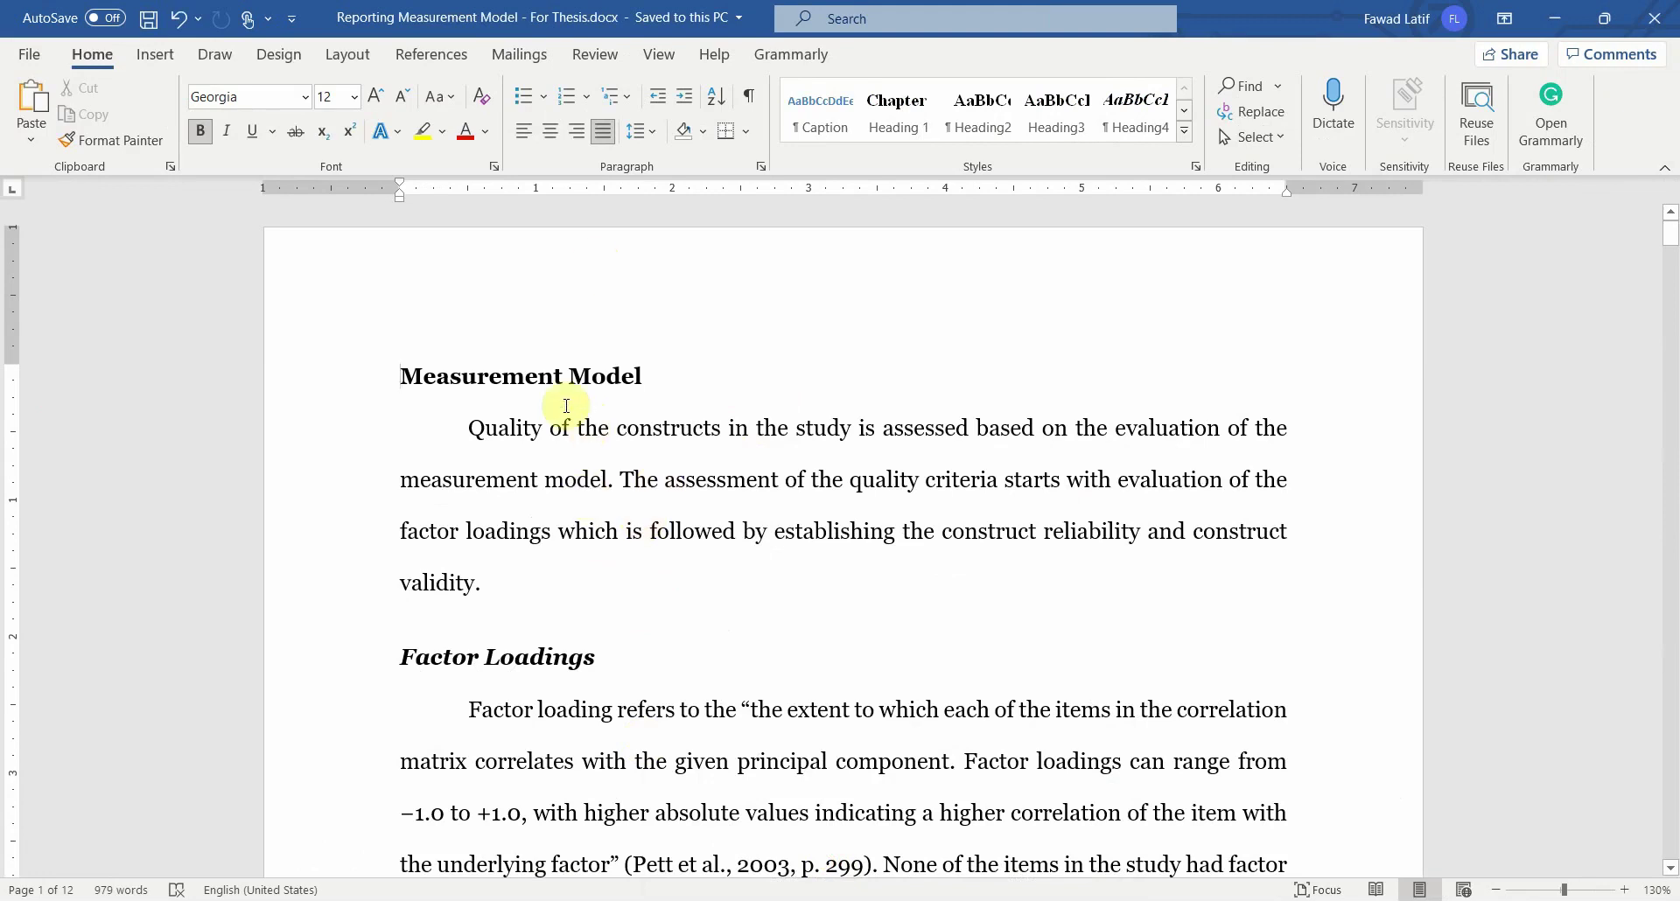
Step: Read the Measurement Model introduction, focusing on factor loadings, construct reliability and construct validity
scroll(701, 476, "down", 2)
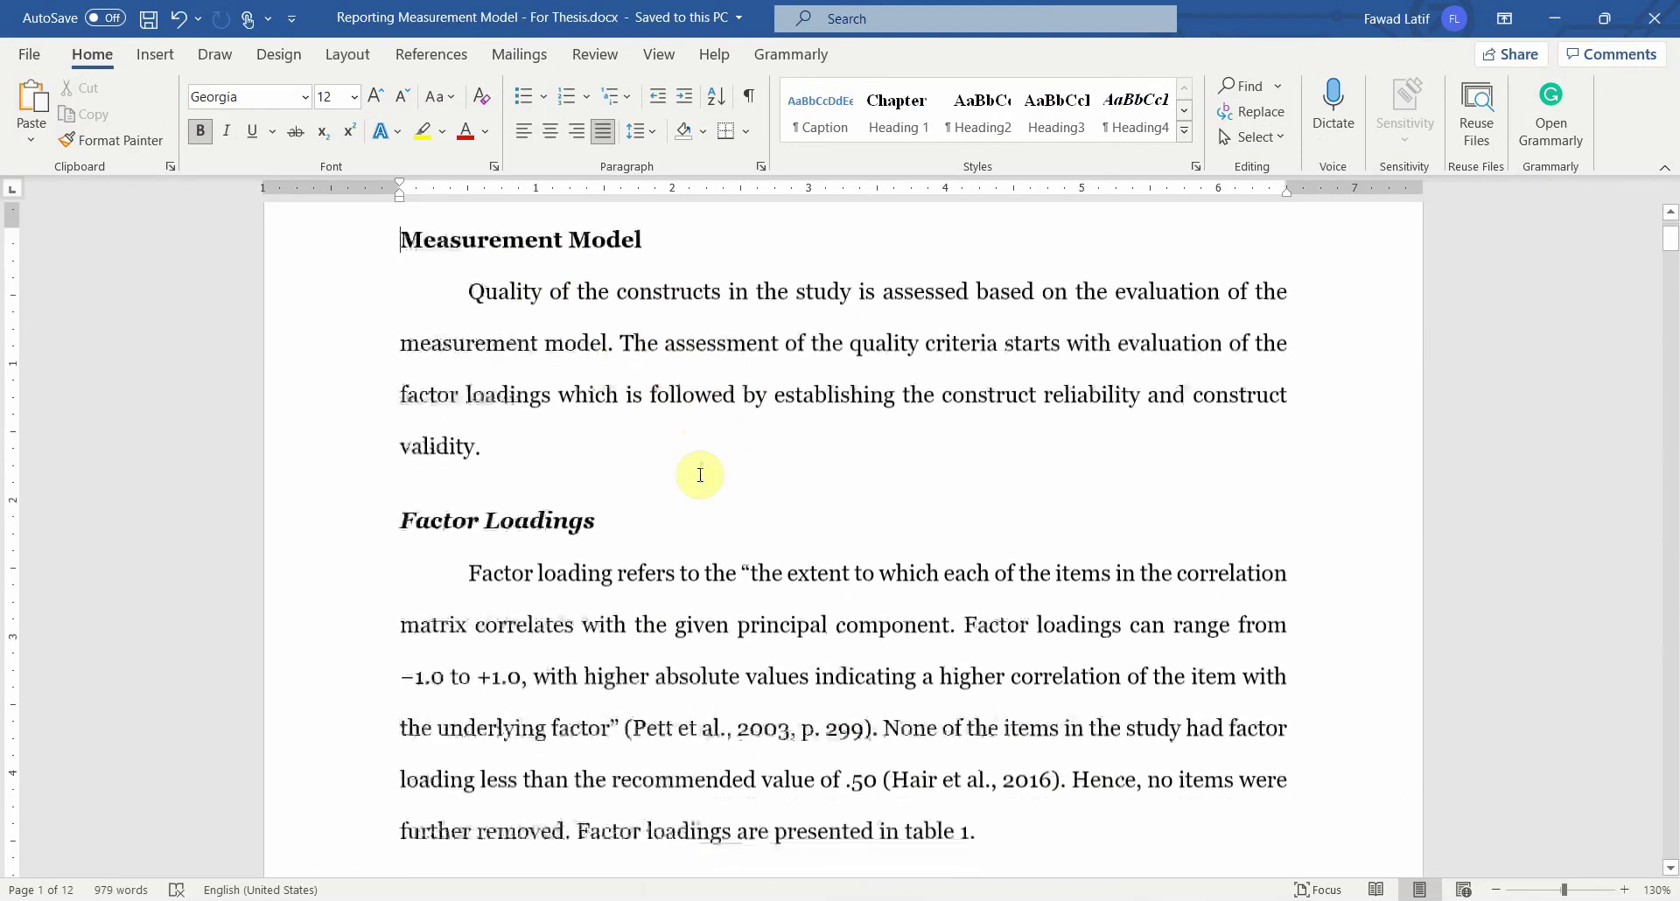
left_click_drag(421, 243, 652, 240)
left_click_drag(487, 302, 543, 465)
left_click(987, 401)
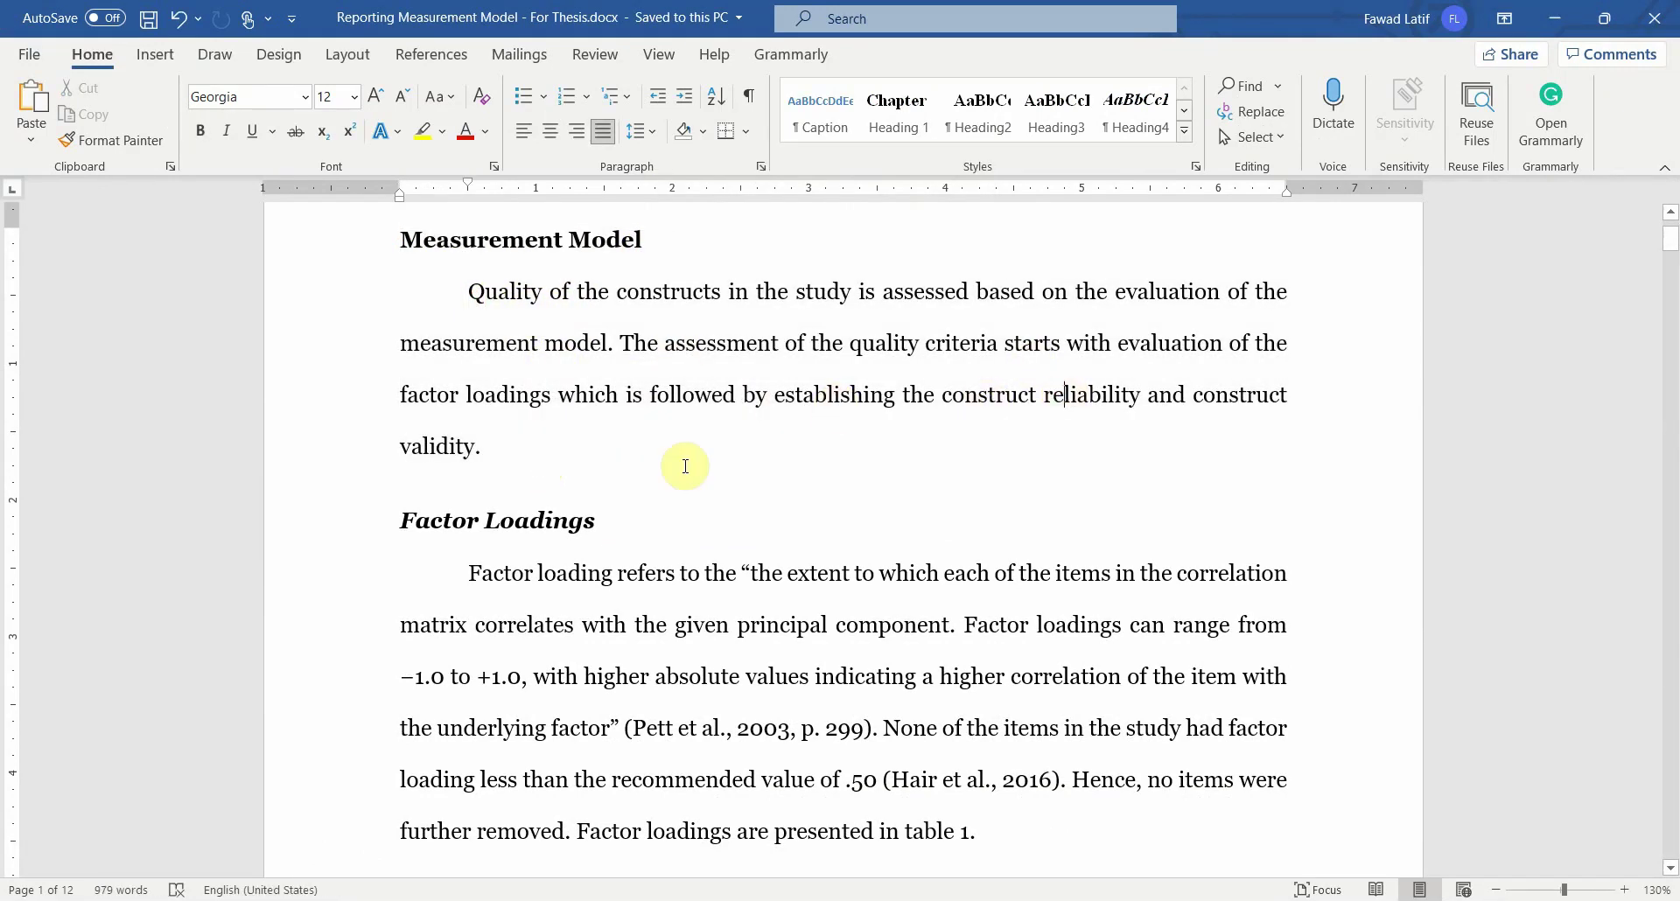
left_click_drag(422, 399, 573, 395)
left_click_drag(943, 395, 1143, 385)
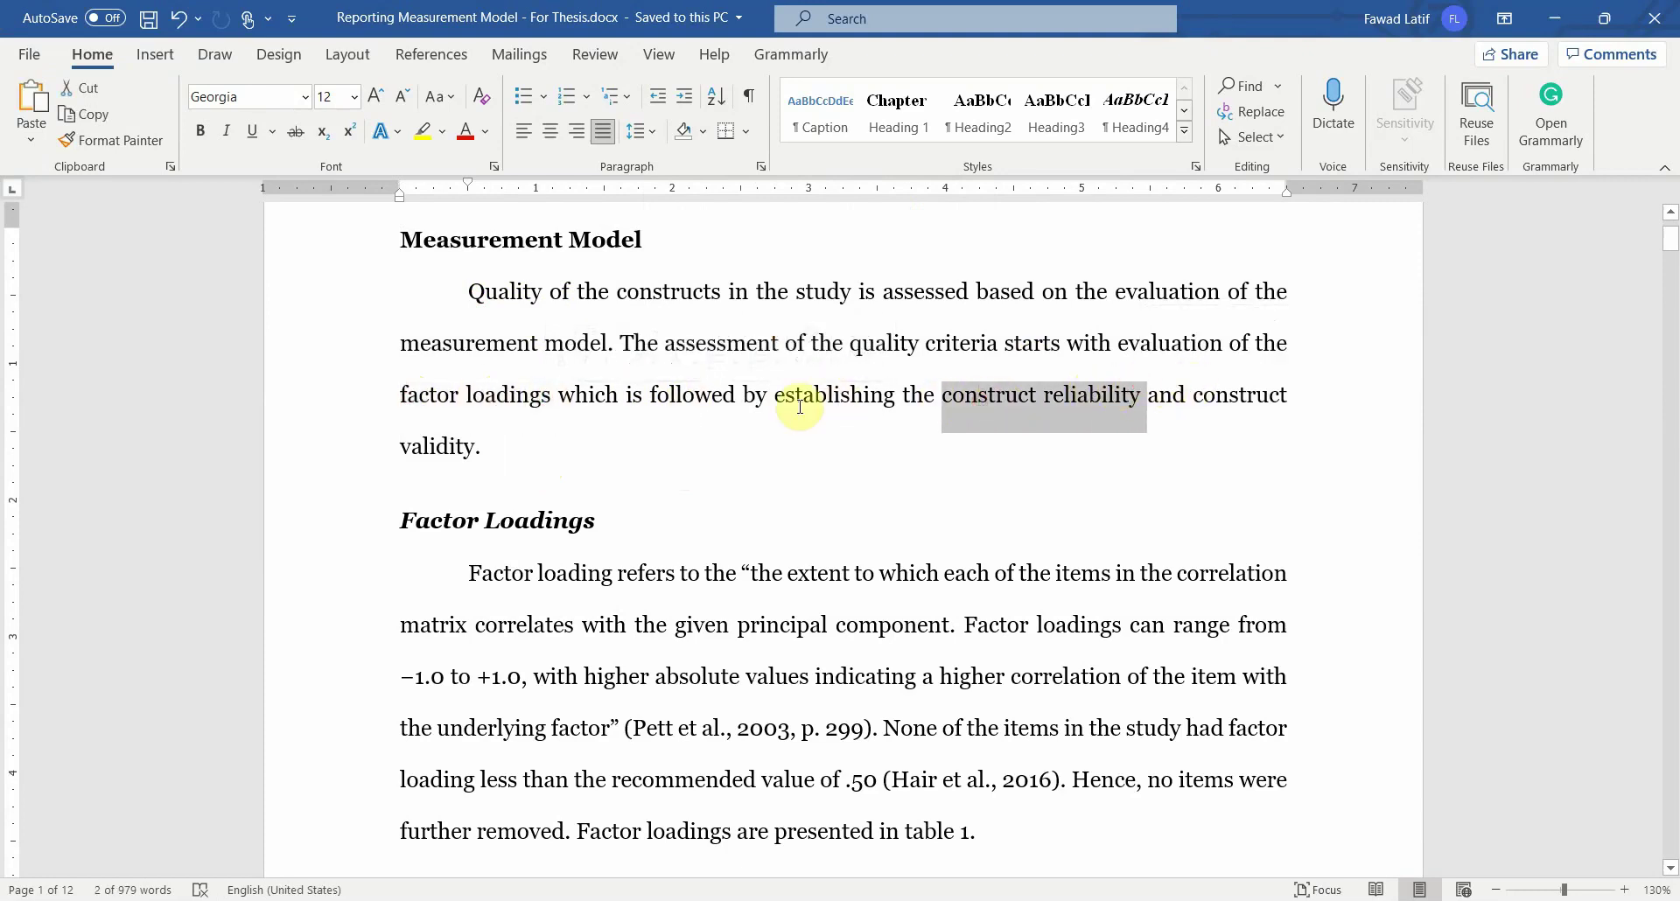
left_click_drag(455, 440, 405, 443)
left_click(541, 471)
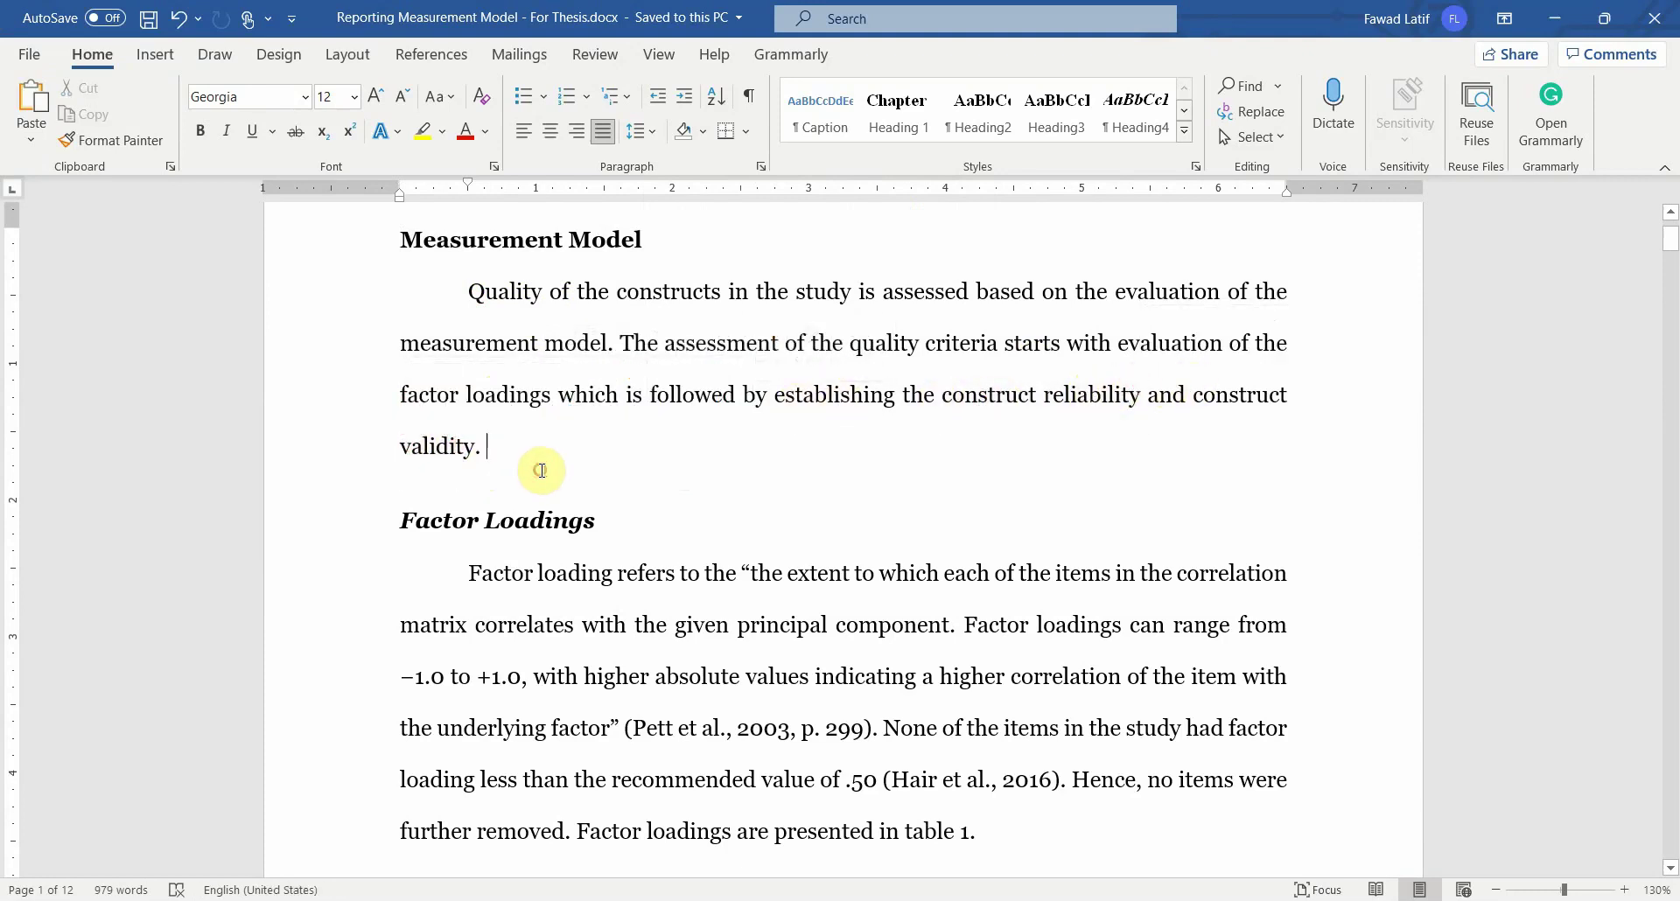
Step: Read the Factor Loadings section, including its definition, the recommended cutoff value and the reference to table 1
left_click_drag(401, 523, 612, 532)
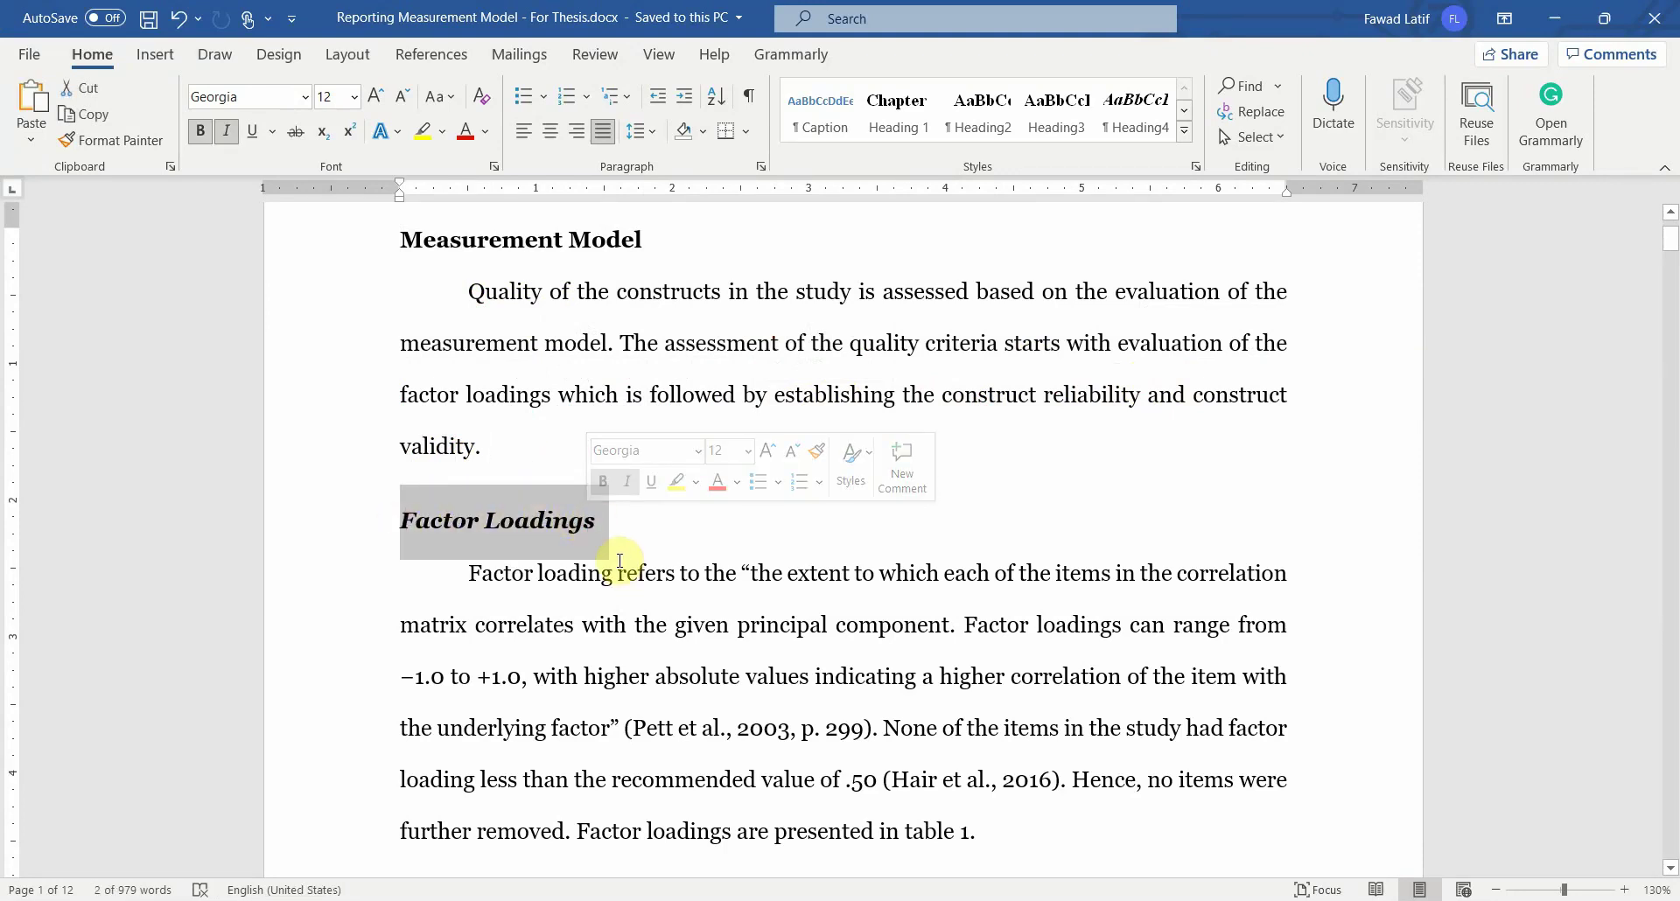
left_click_drag(468, 573, 1067, 779)
left_click(893, 723)
left_click(901, 755)
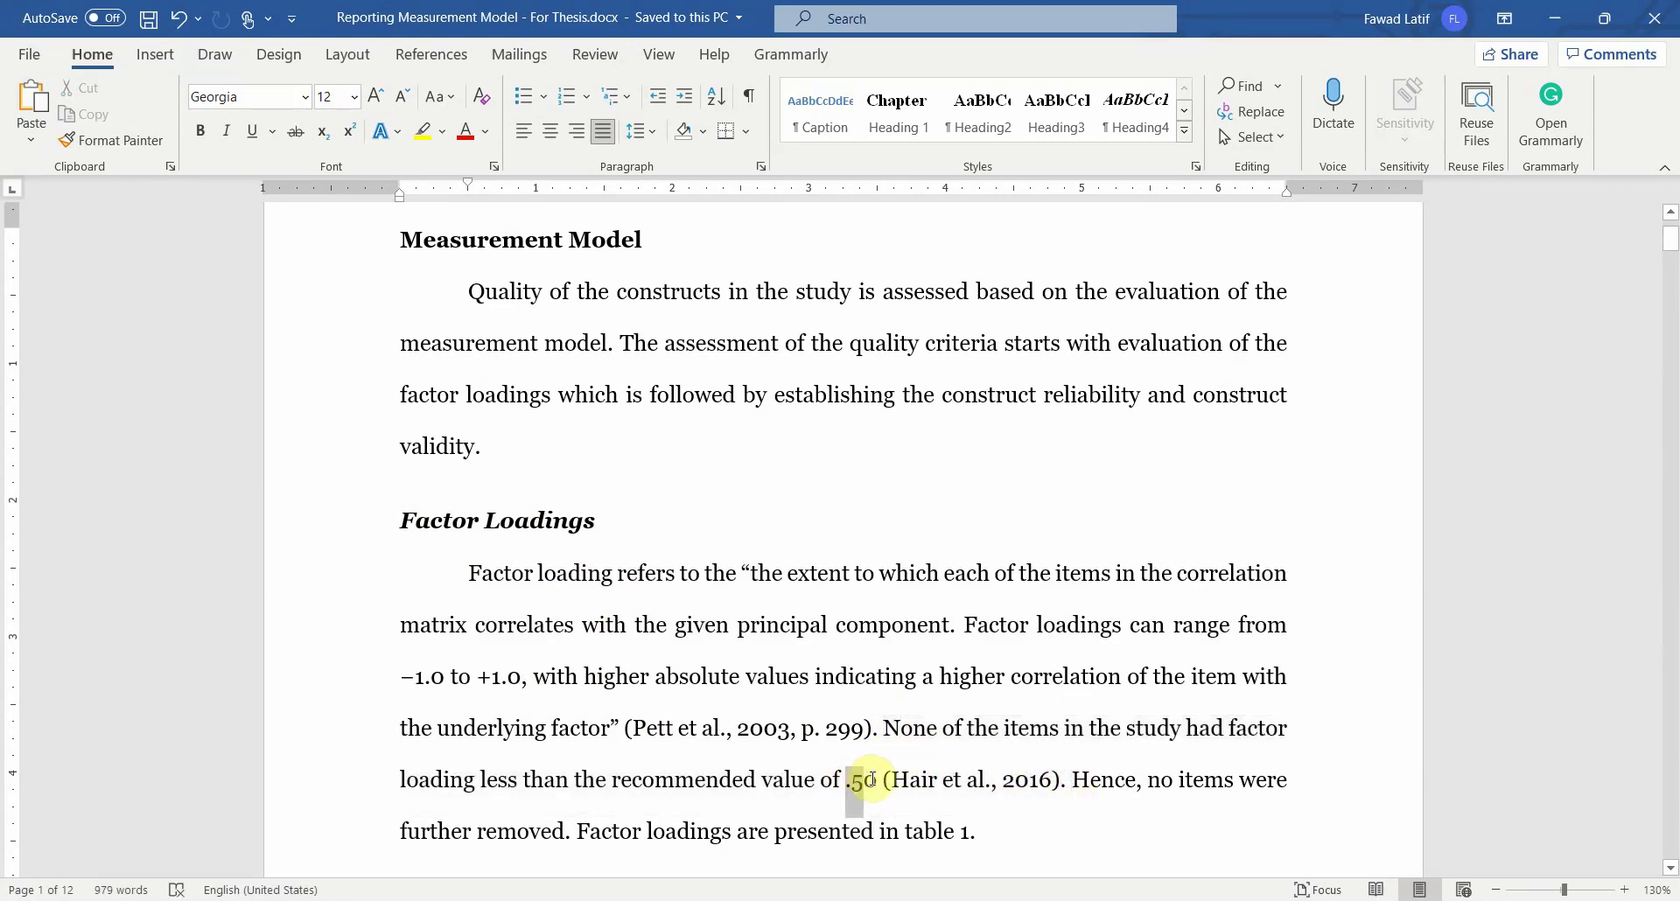
left_click_drag(879, 778, 881, 779)
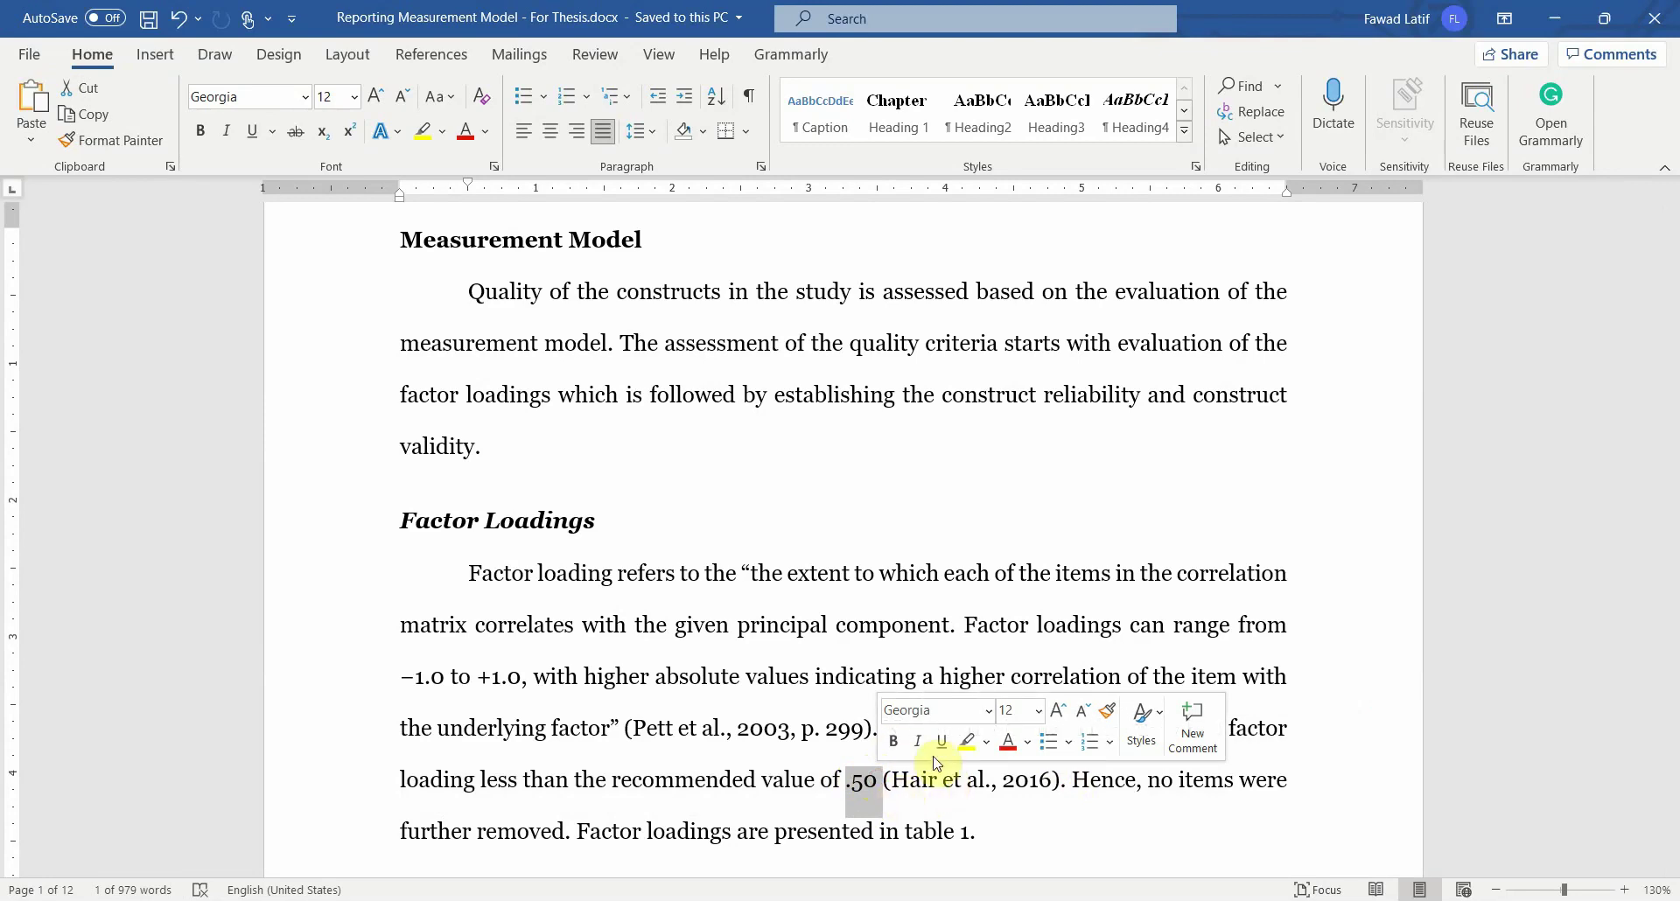
left_click(1018, 781)
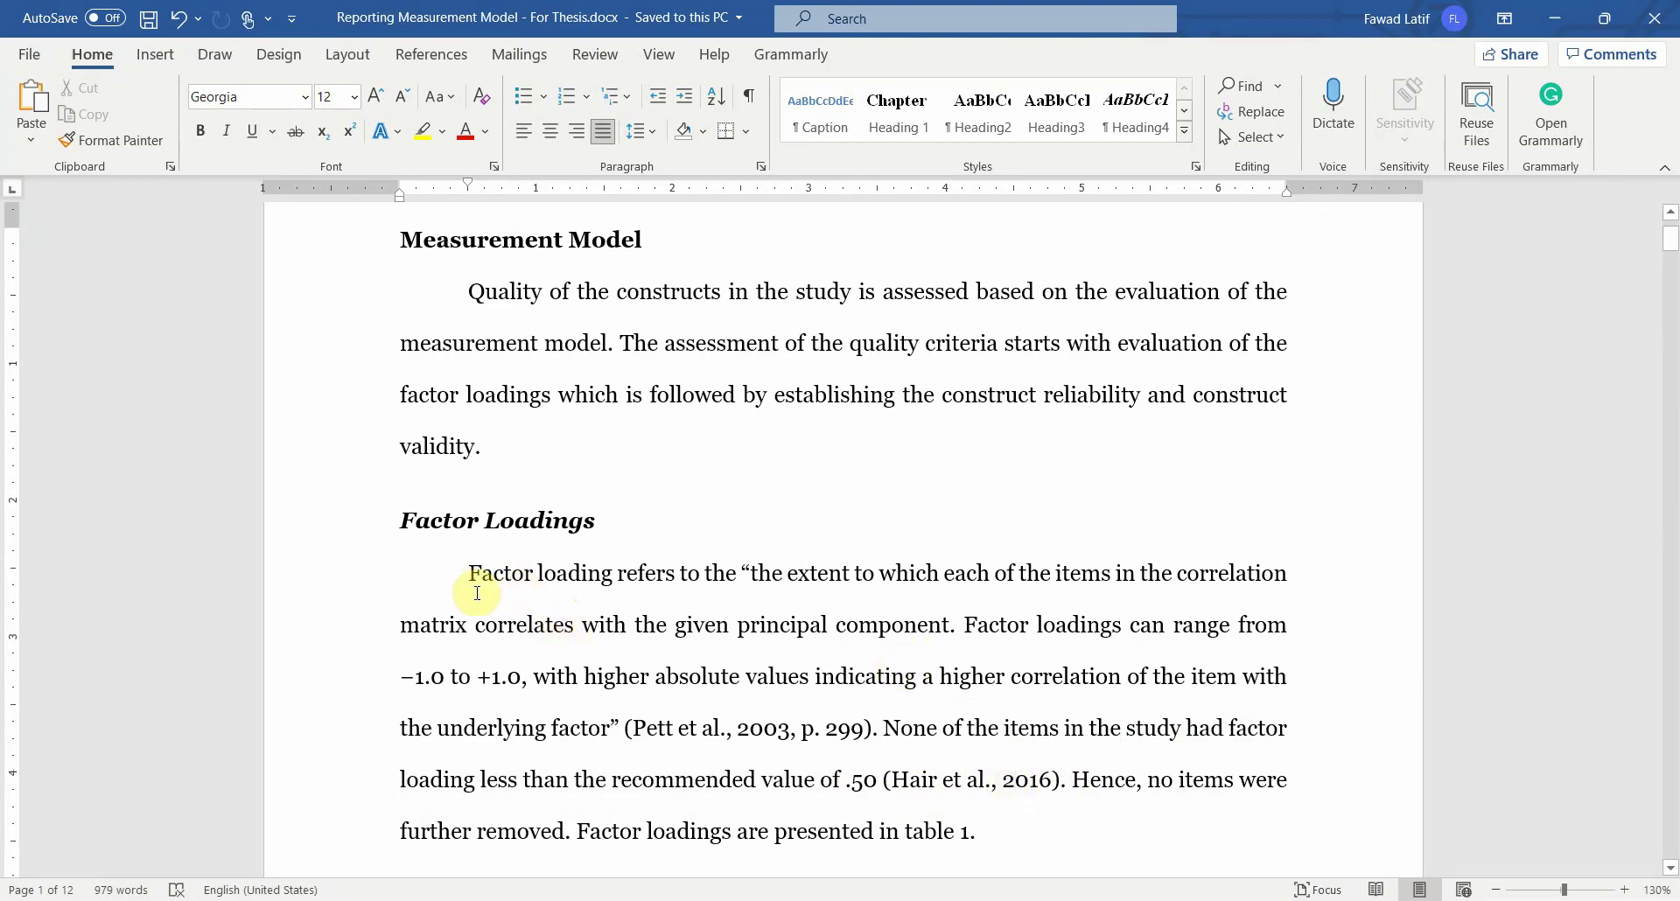
left_click_drag(469, 578, 791, 836)
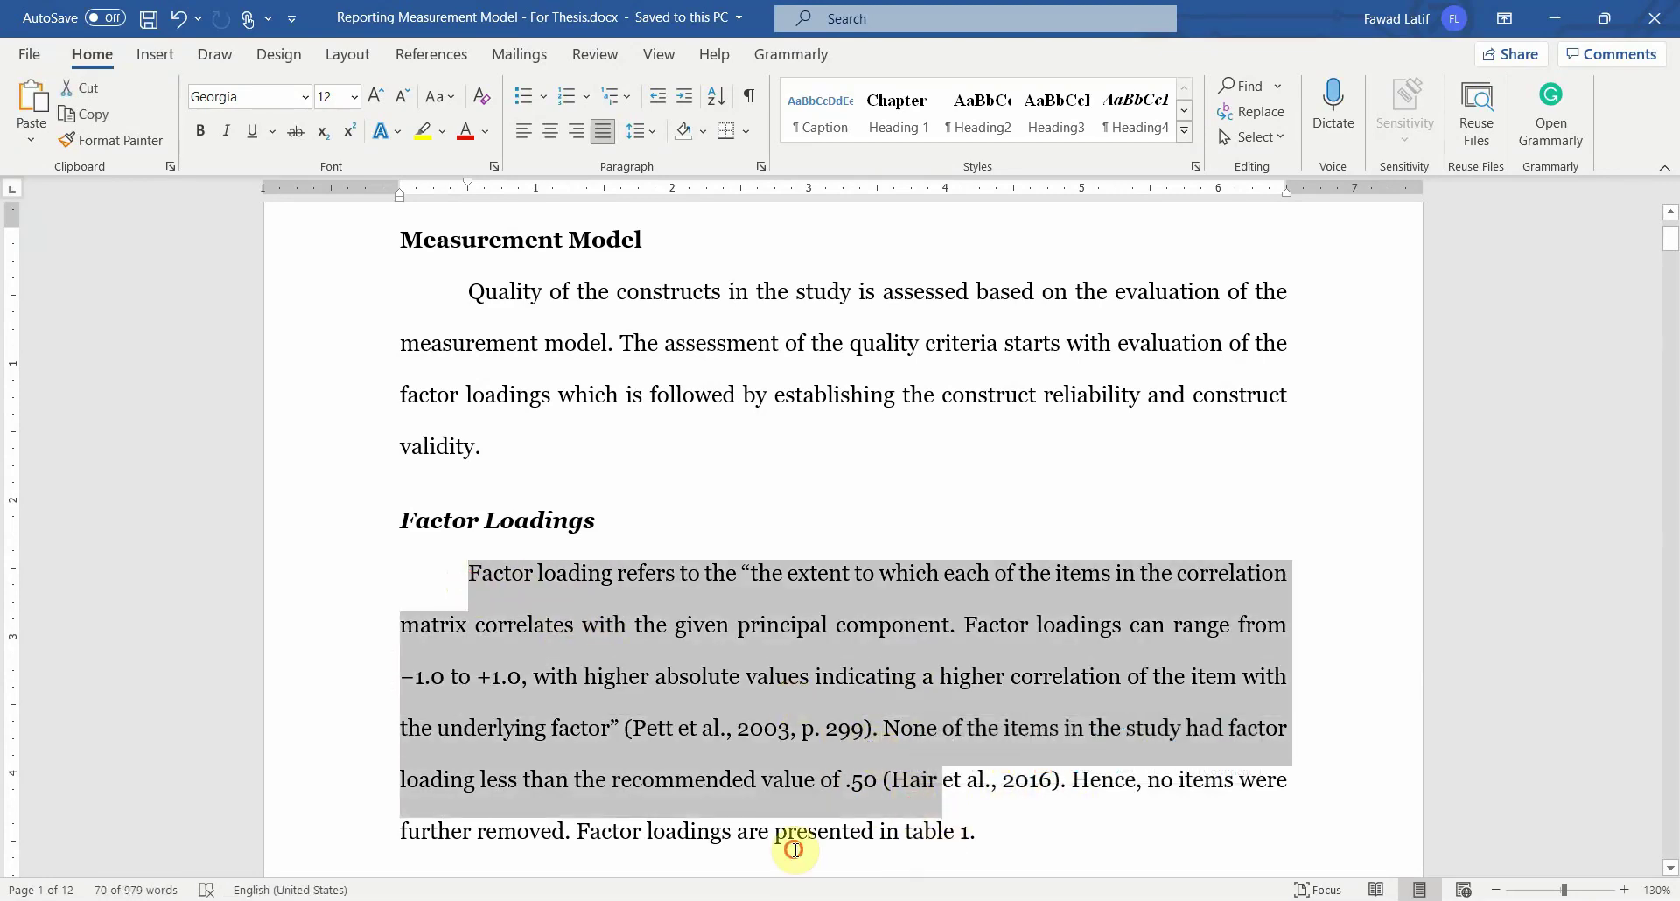
left_click(796, 831)
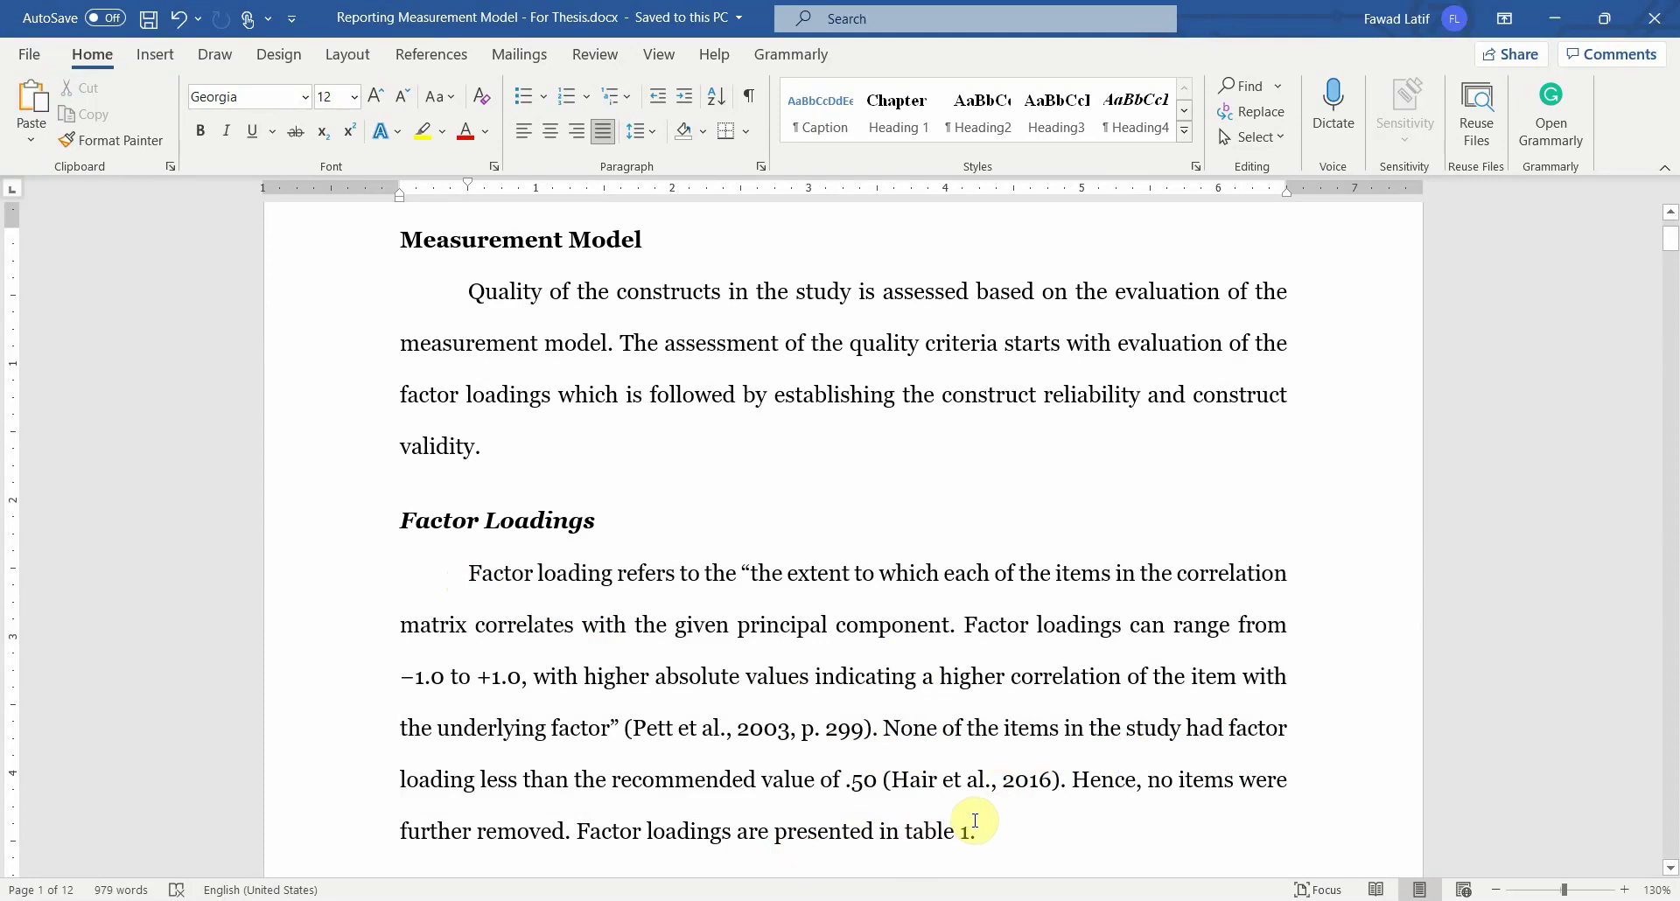
left_click_drag(905, 831, 993, 829)
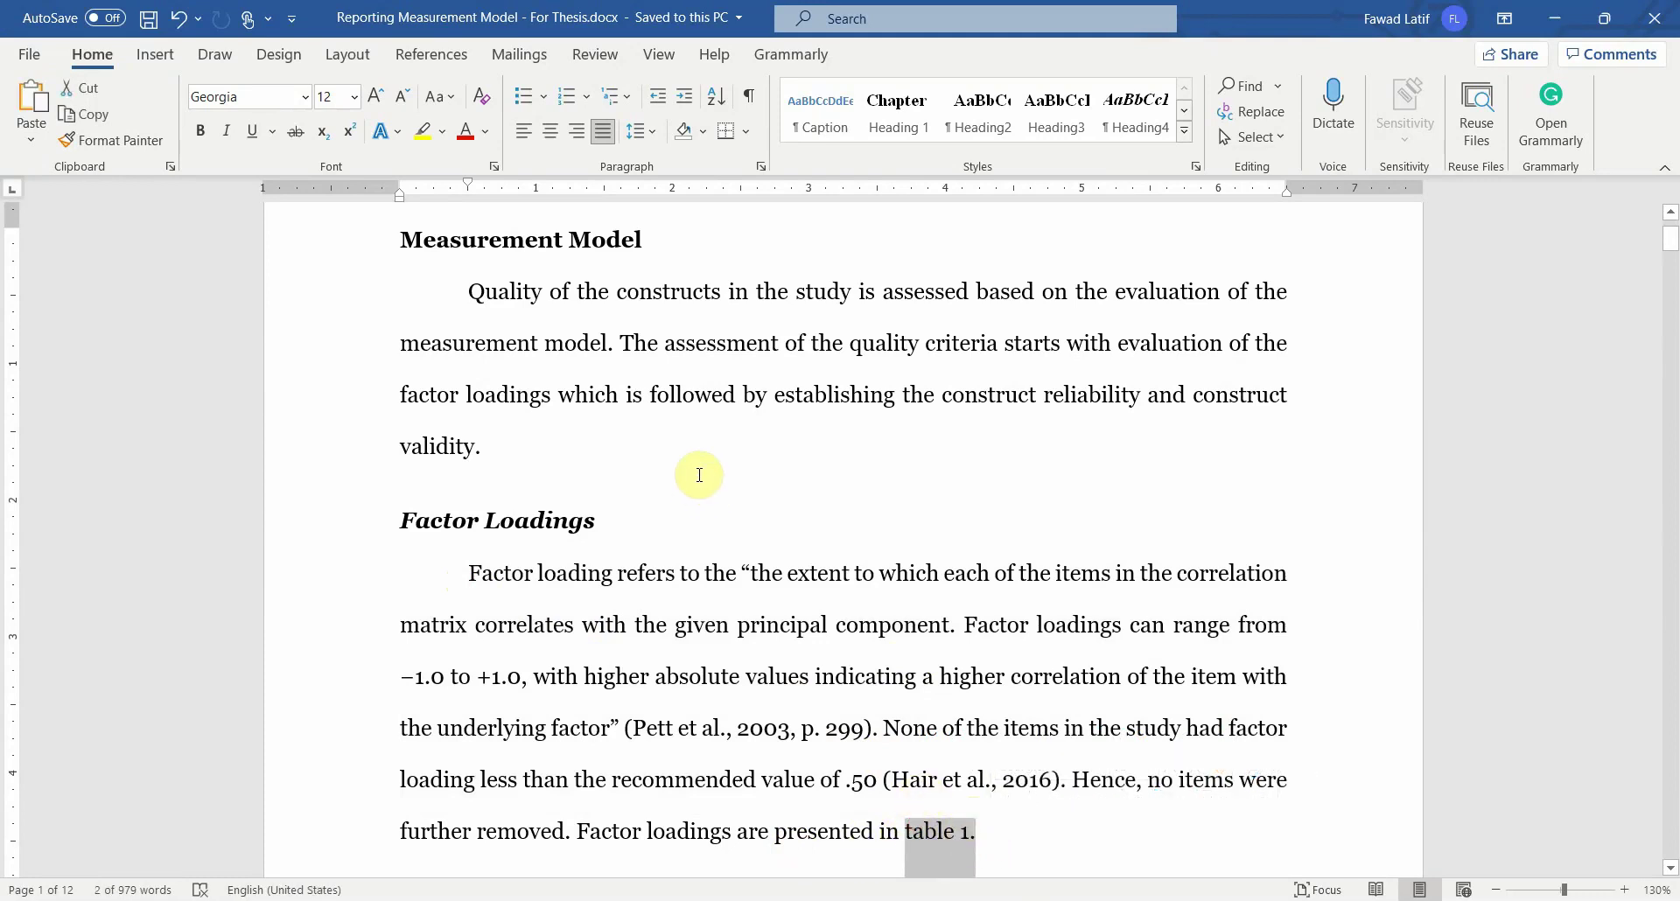
scroll(702, 544, "down", 1)
scroll(802, 488, "up", 3)
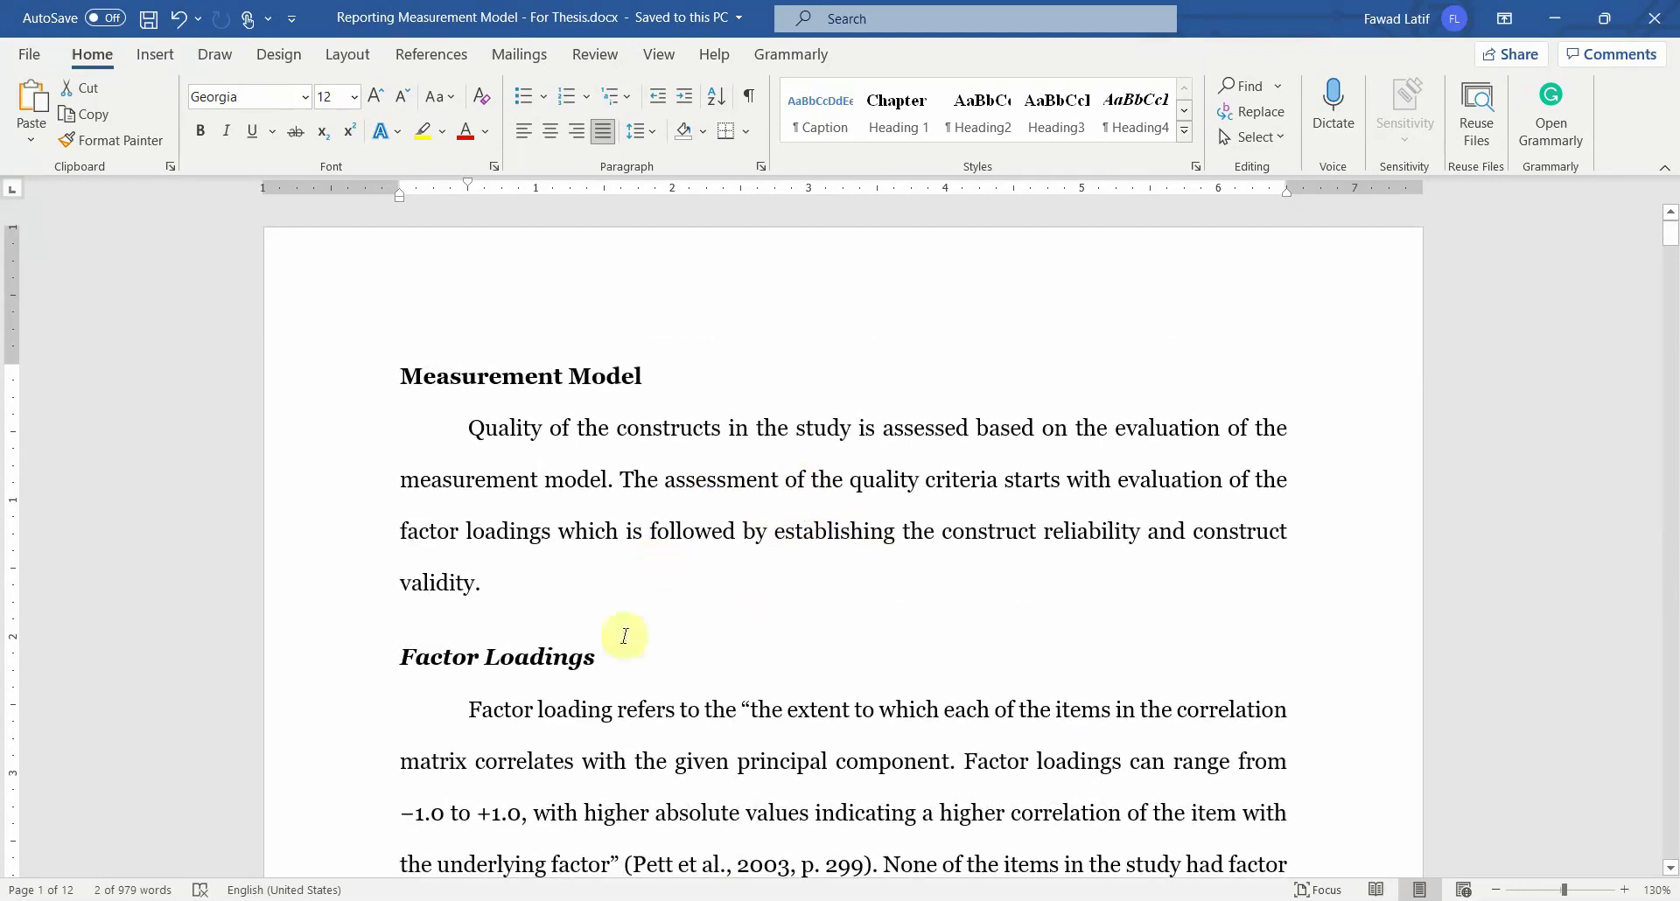
Step: Go to Table 1 in the thesis document and examine how the factor loadings are laid out
scroll(628, 636, "down", 15)
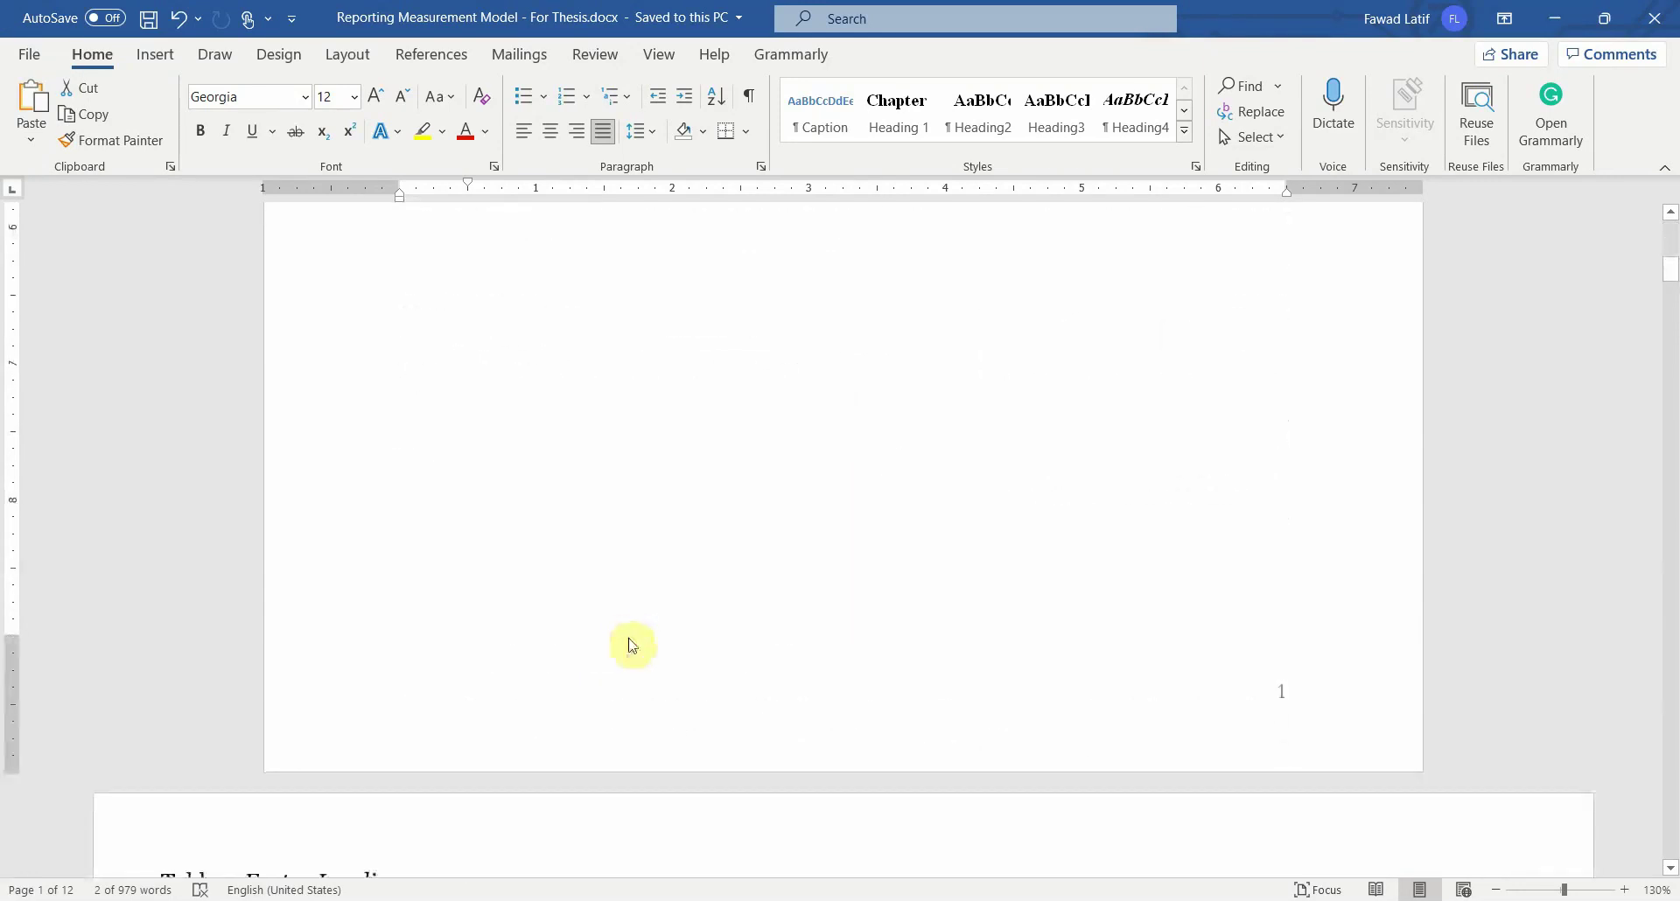
scroll(631, 638, "down", 2)
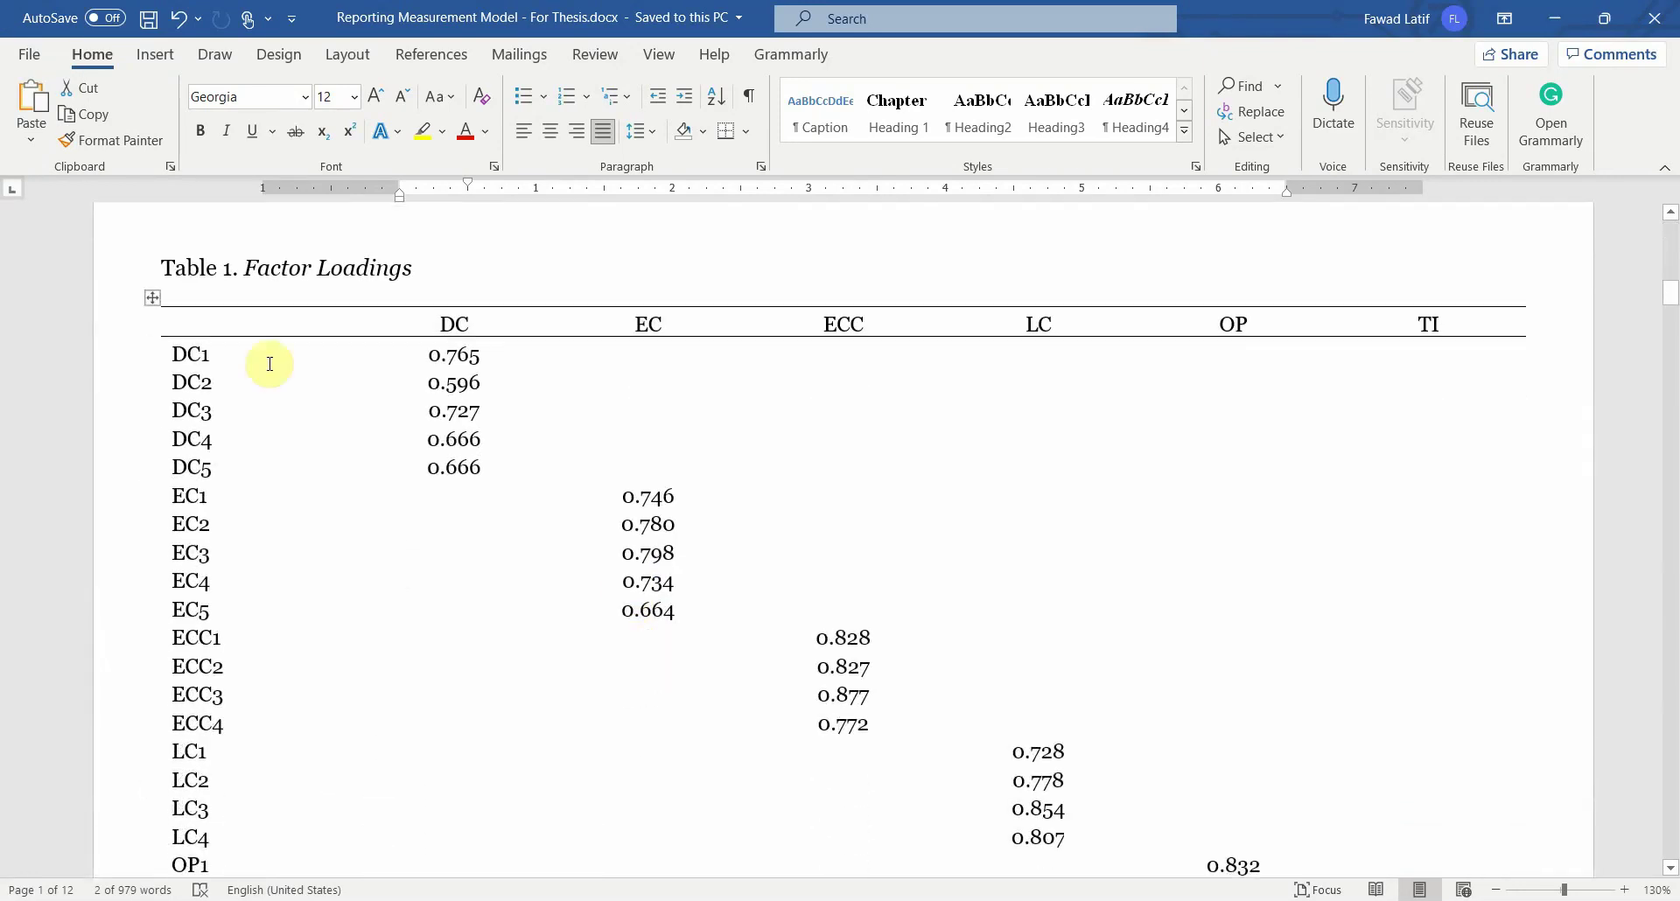
left_click(259, 268)
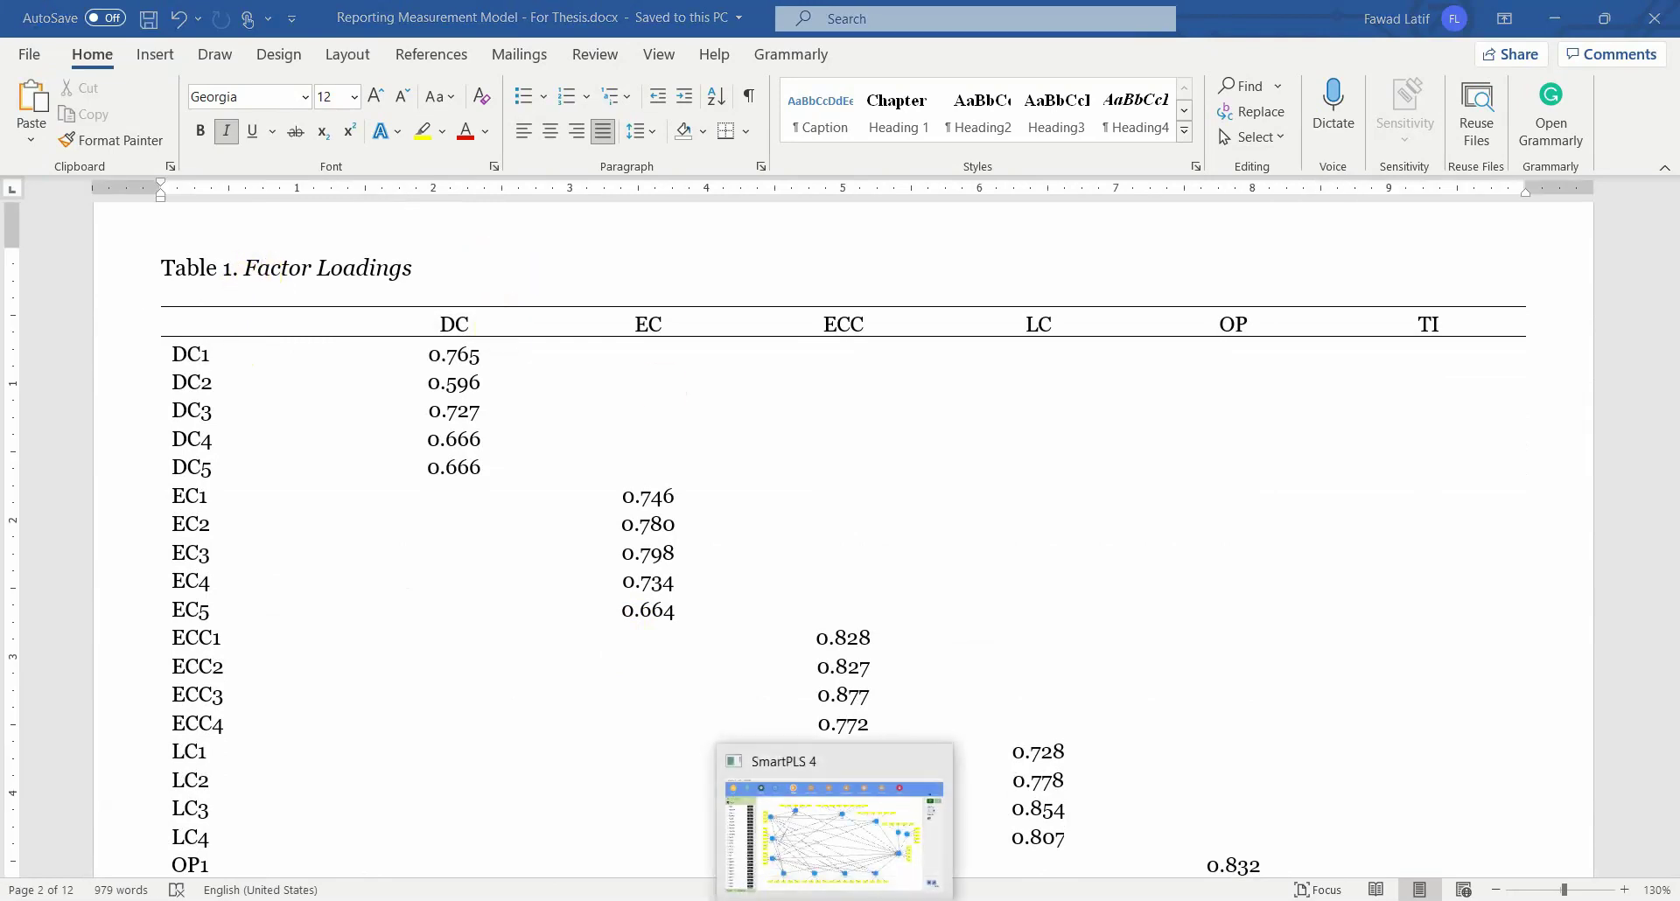
Step: Switch to SmartPLS and run the PLS-SEM algorithm with the Path weighting scheme, Standardized results and no weighting vector
left_click(831, 809)
left_click(273, 103)
left_click(339, 143)
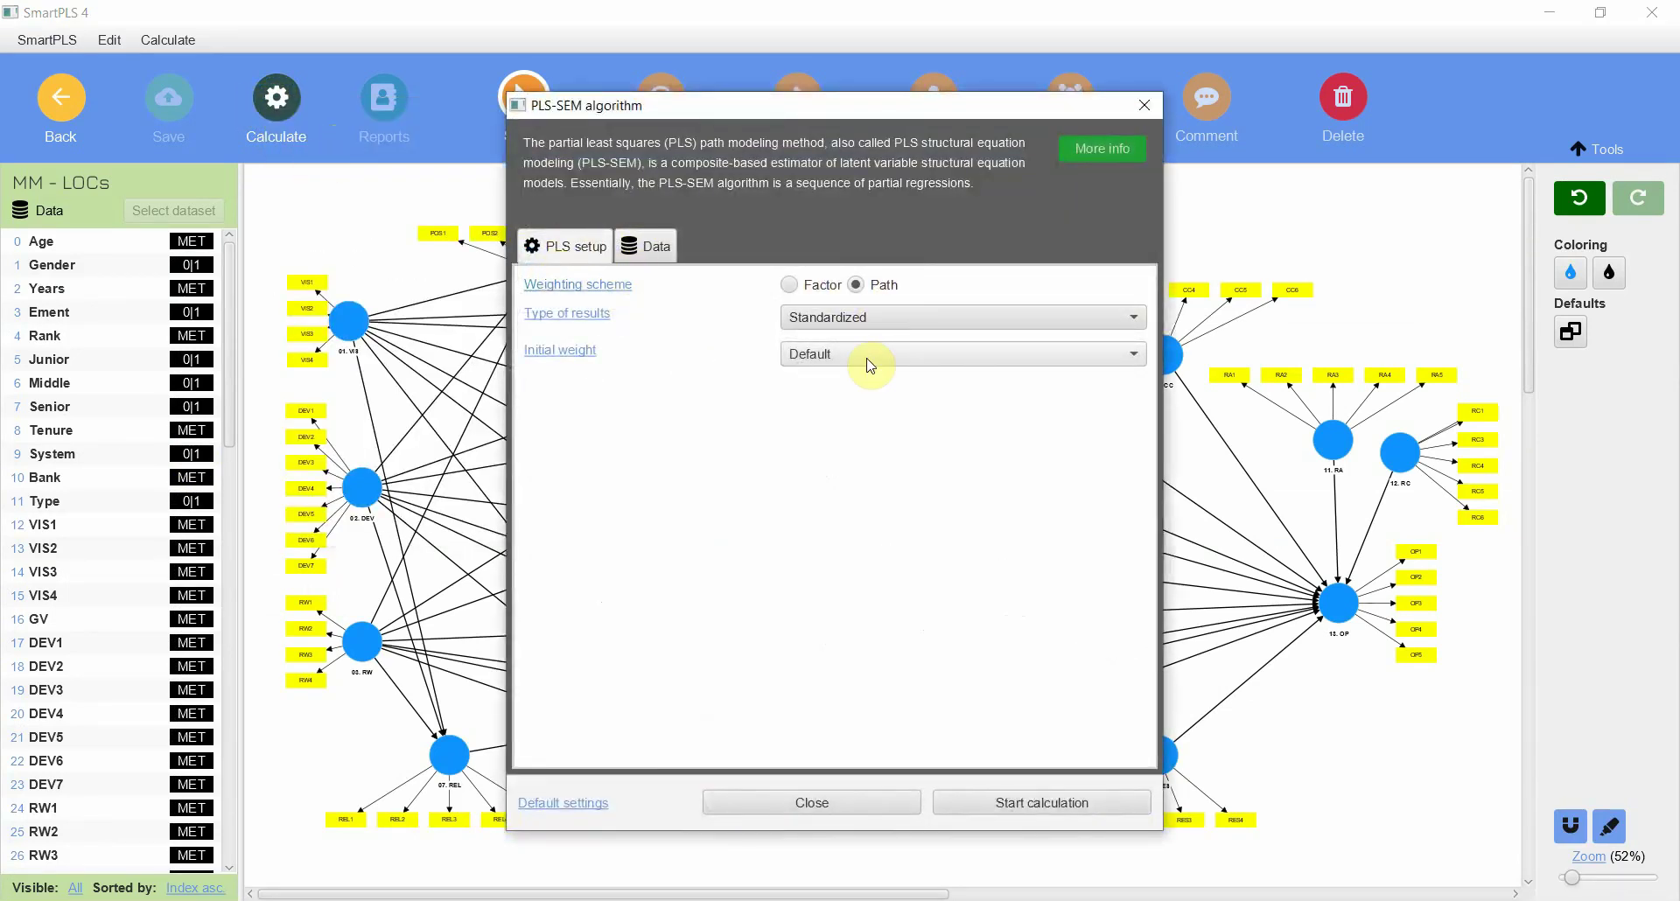
left_click(645, 256)
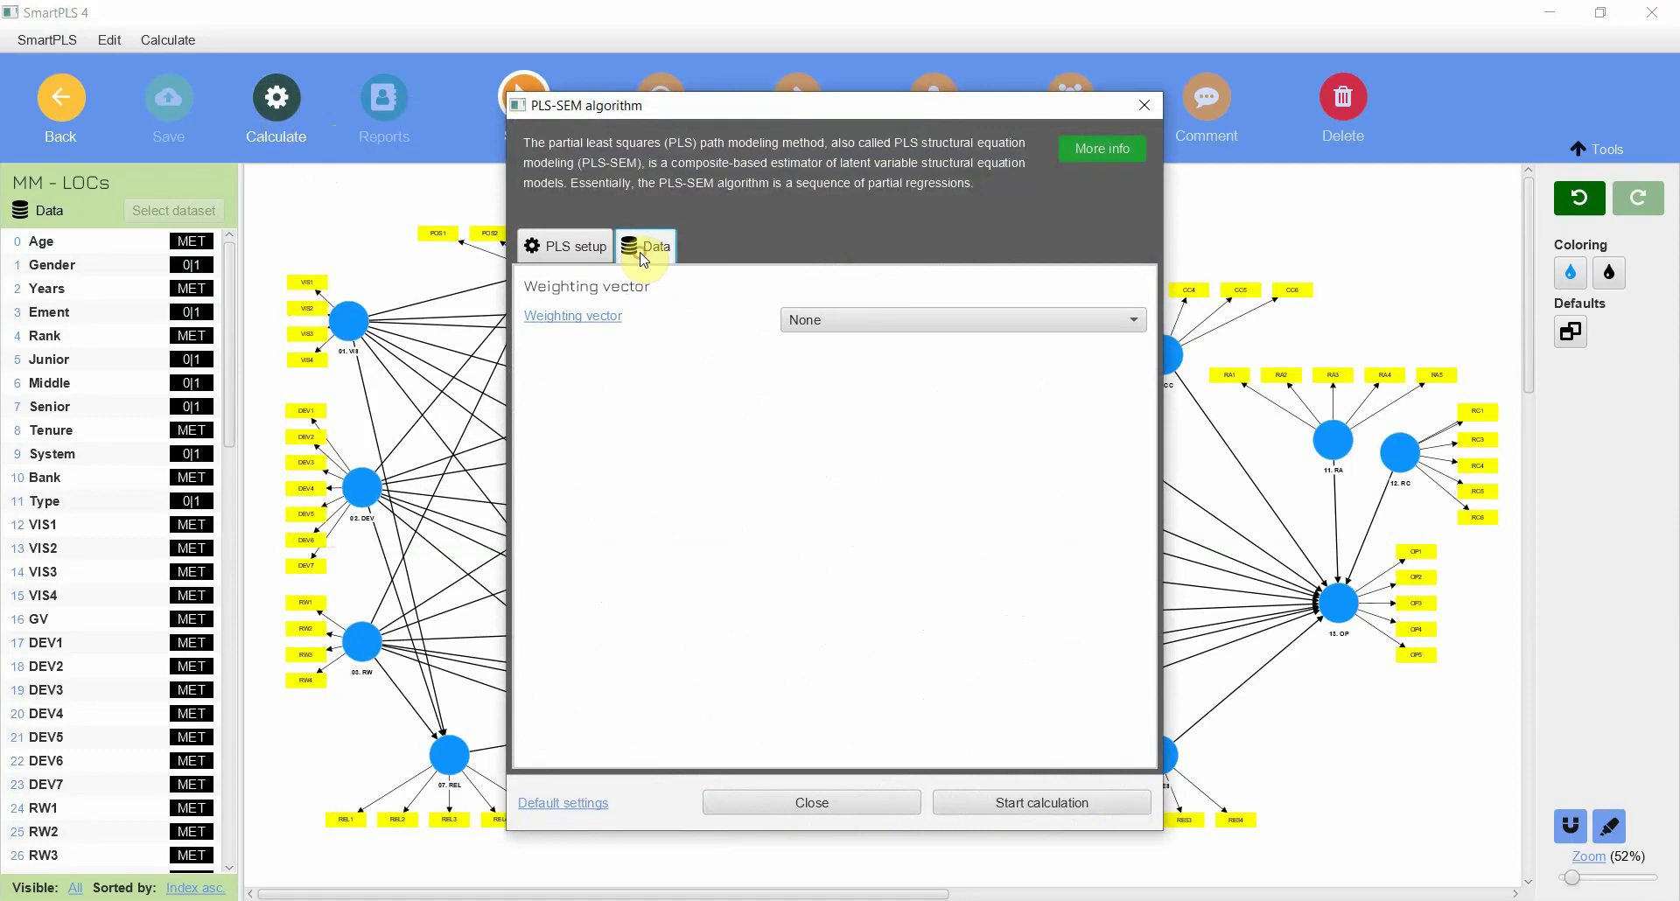
left_click(1041, 802)
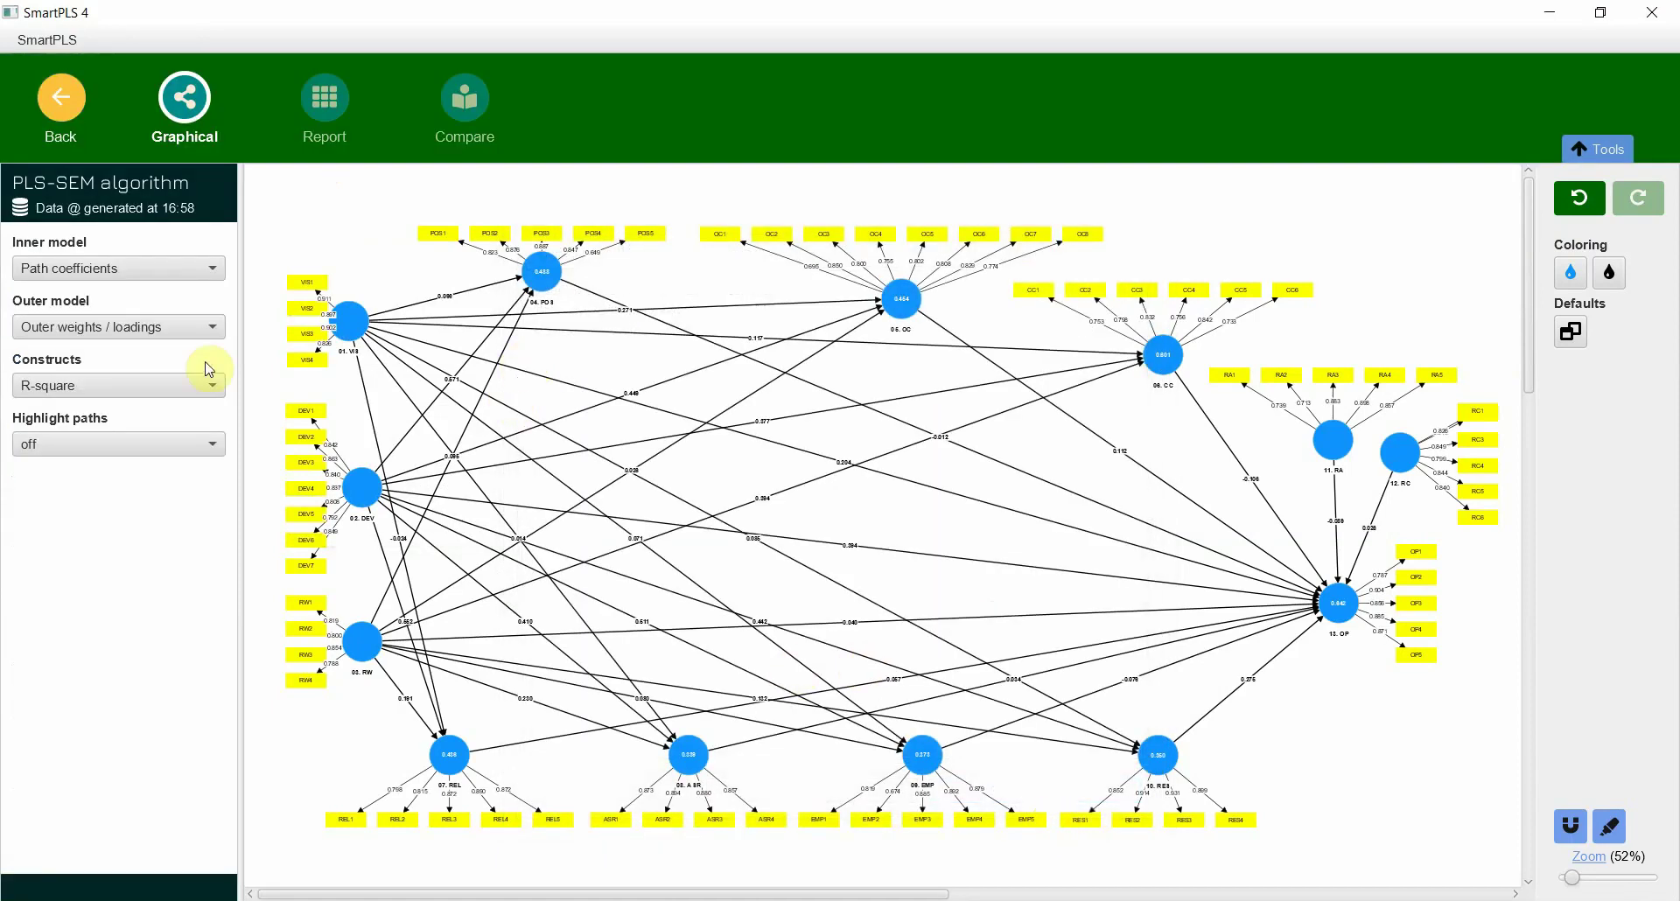
Step: Open the results report and display the outer loadings as a matrix
left_click(306, 101)
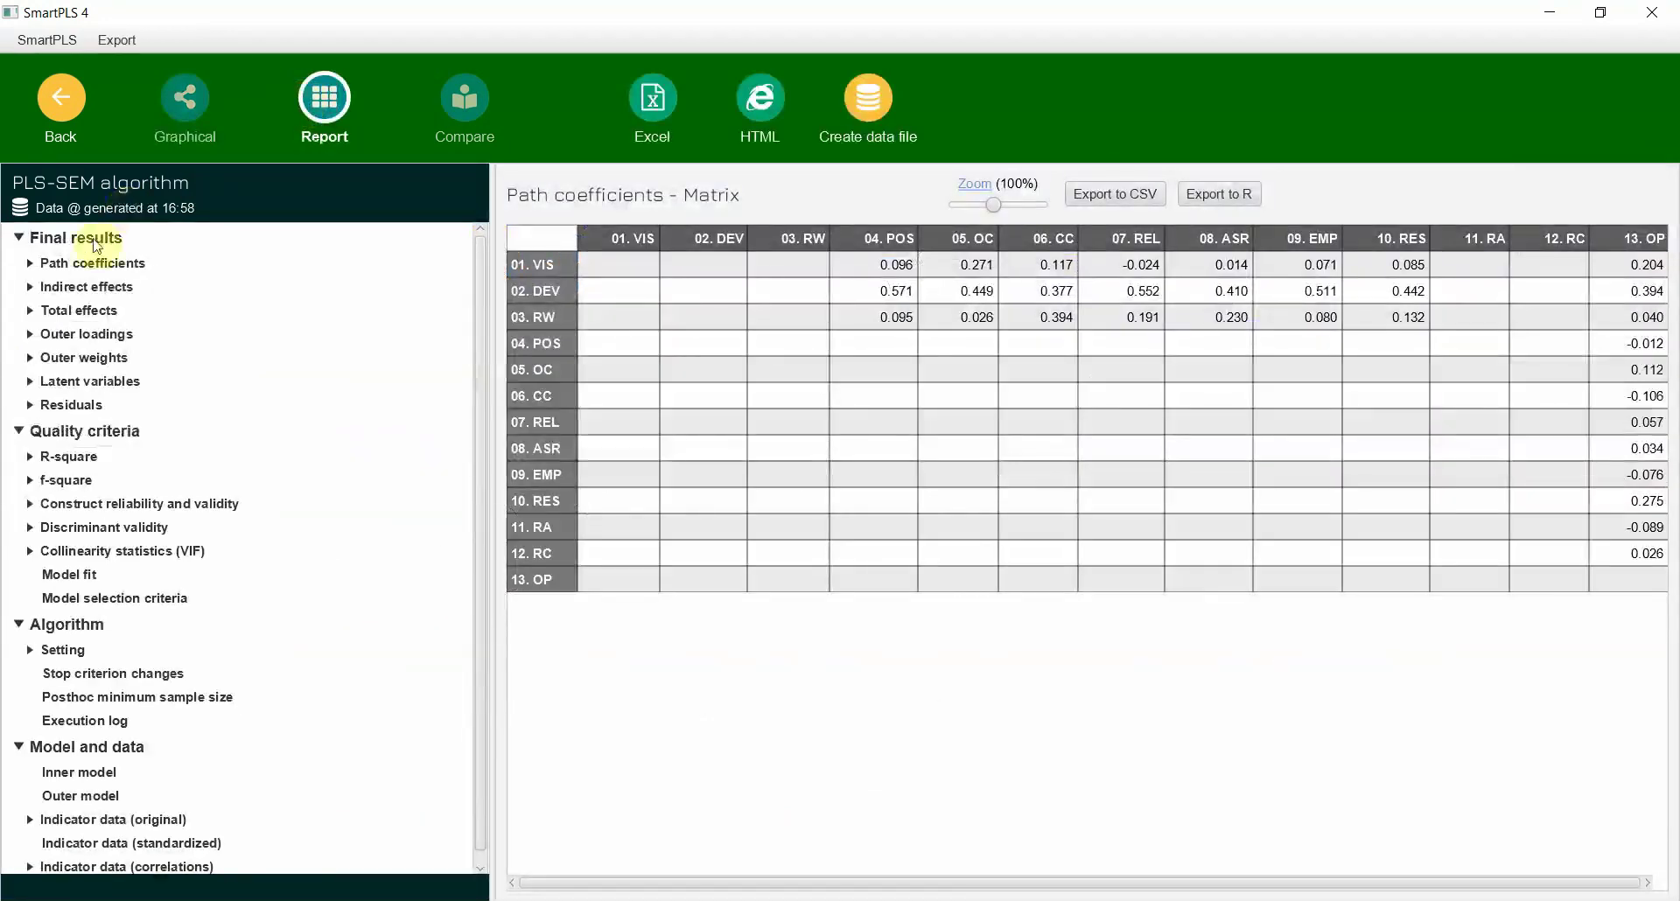
left_click(97, 357)
left_click(85, 333)
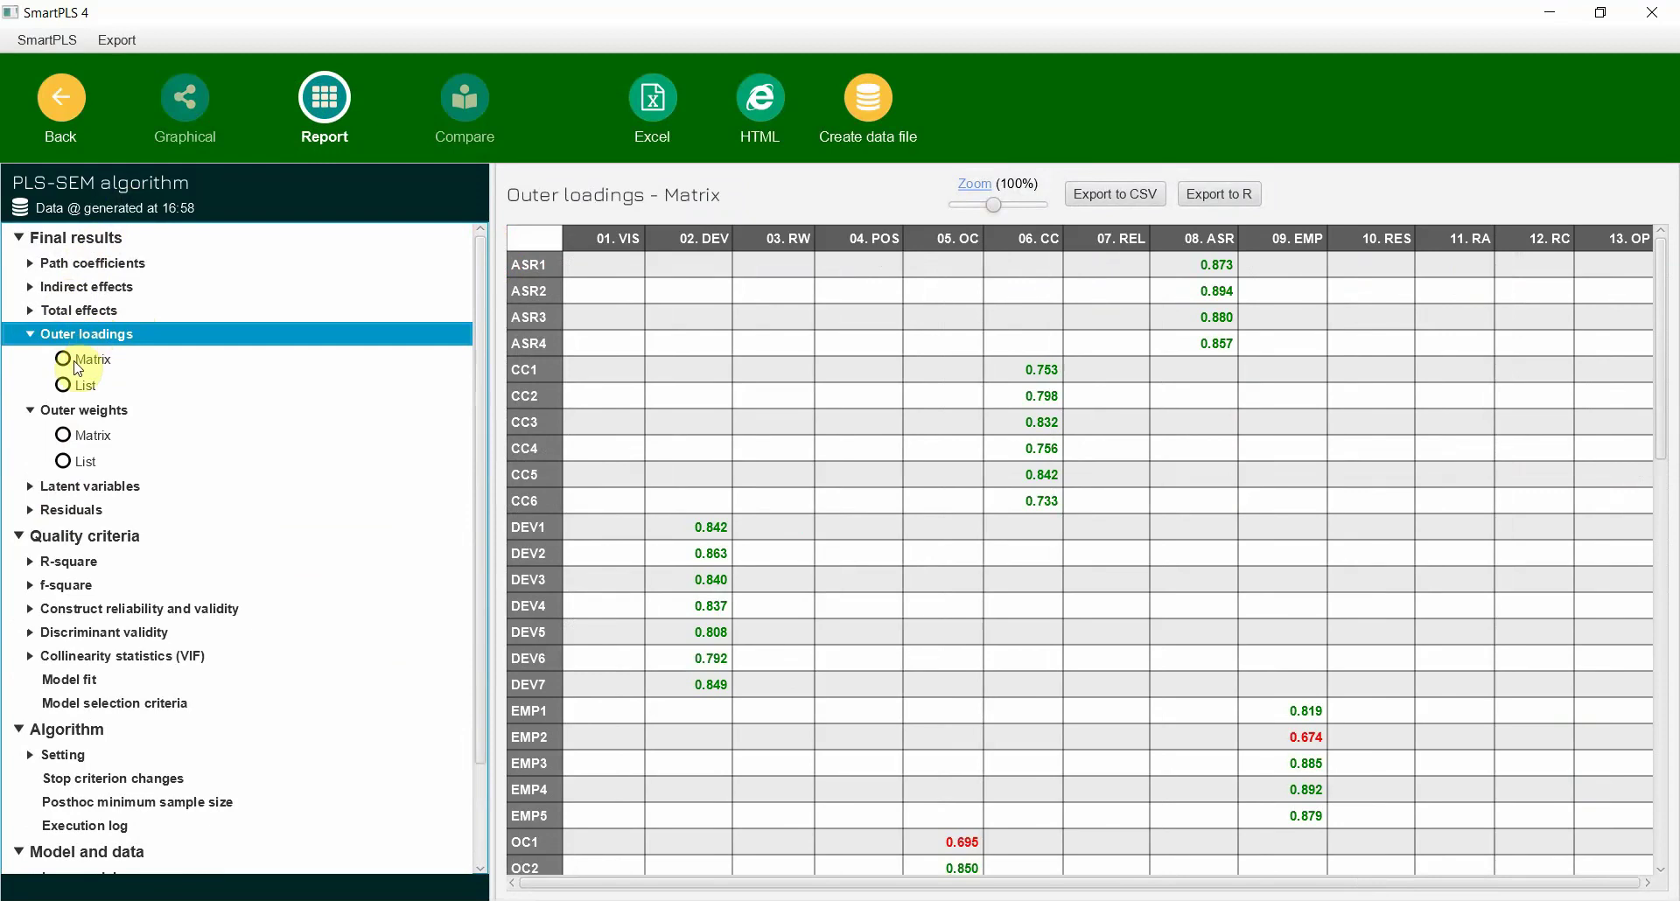
left_click(79, 362)
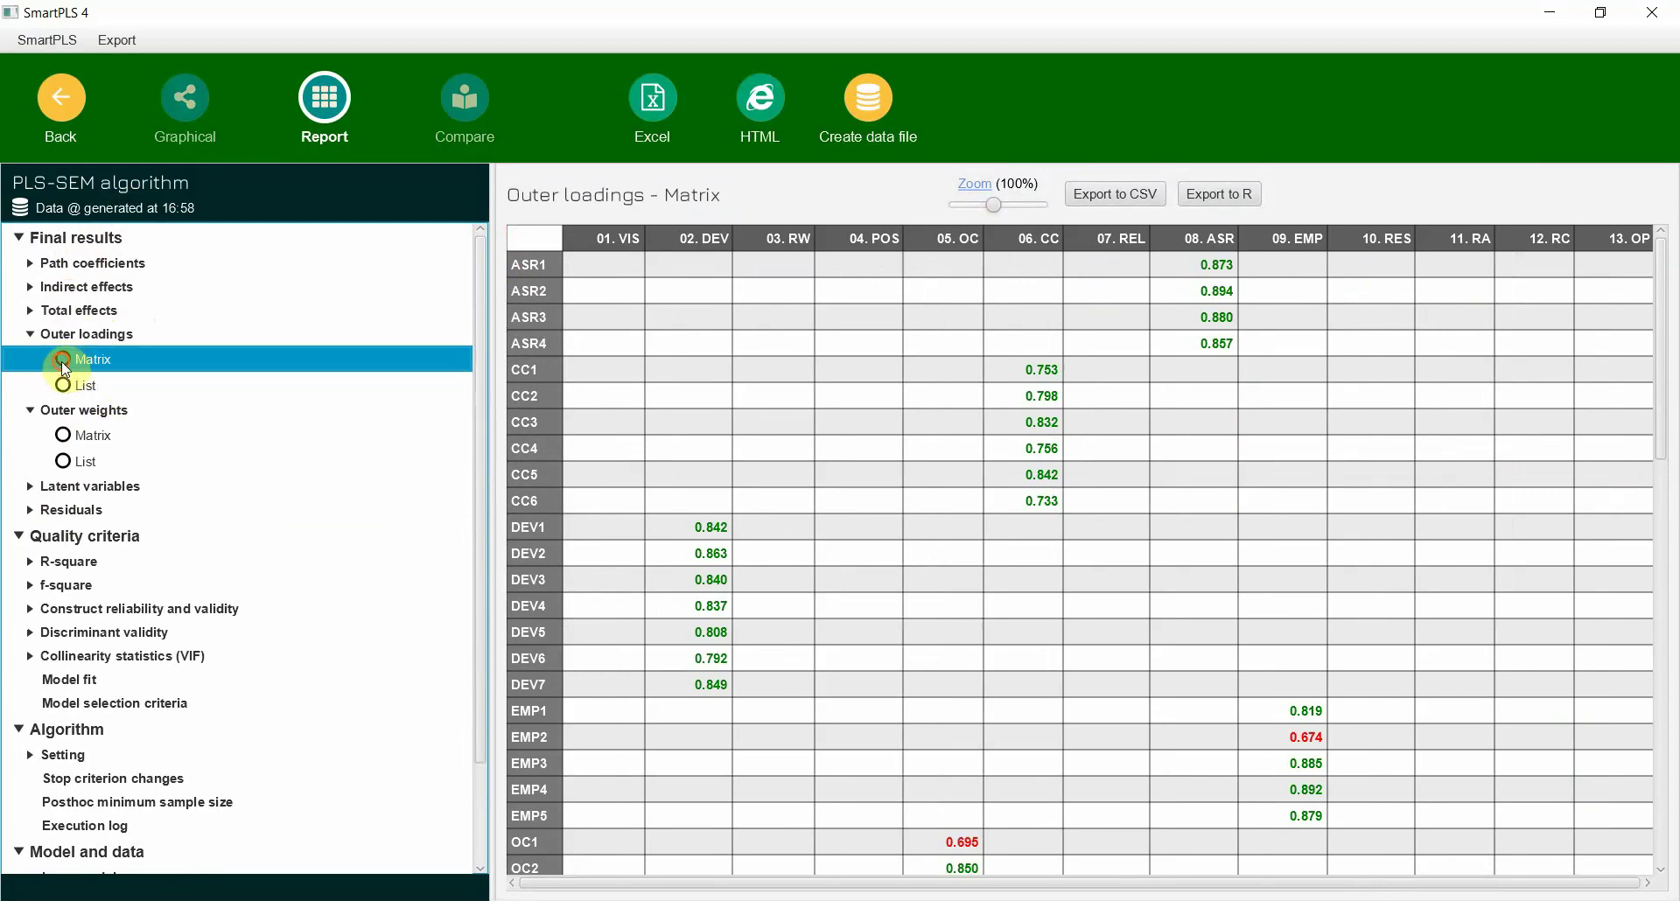
Step: Reduce the matrix zoom to 20%, select the entire outer loadings matrix and copy it to the clipboard
left_click(518, 242)
left_click_drag(987, 208, 933, 211)
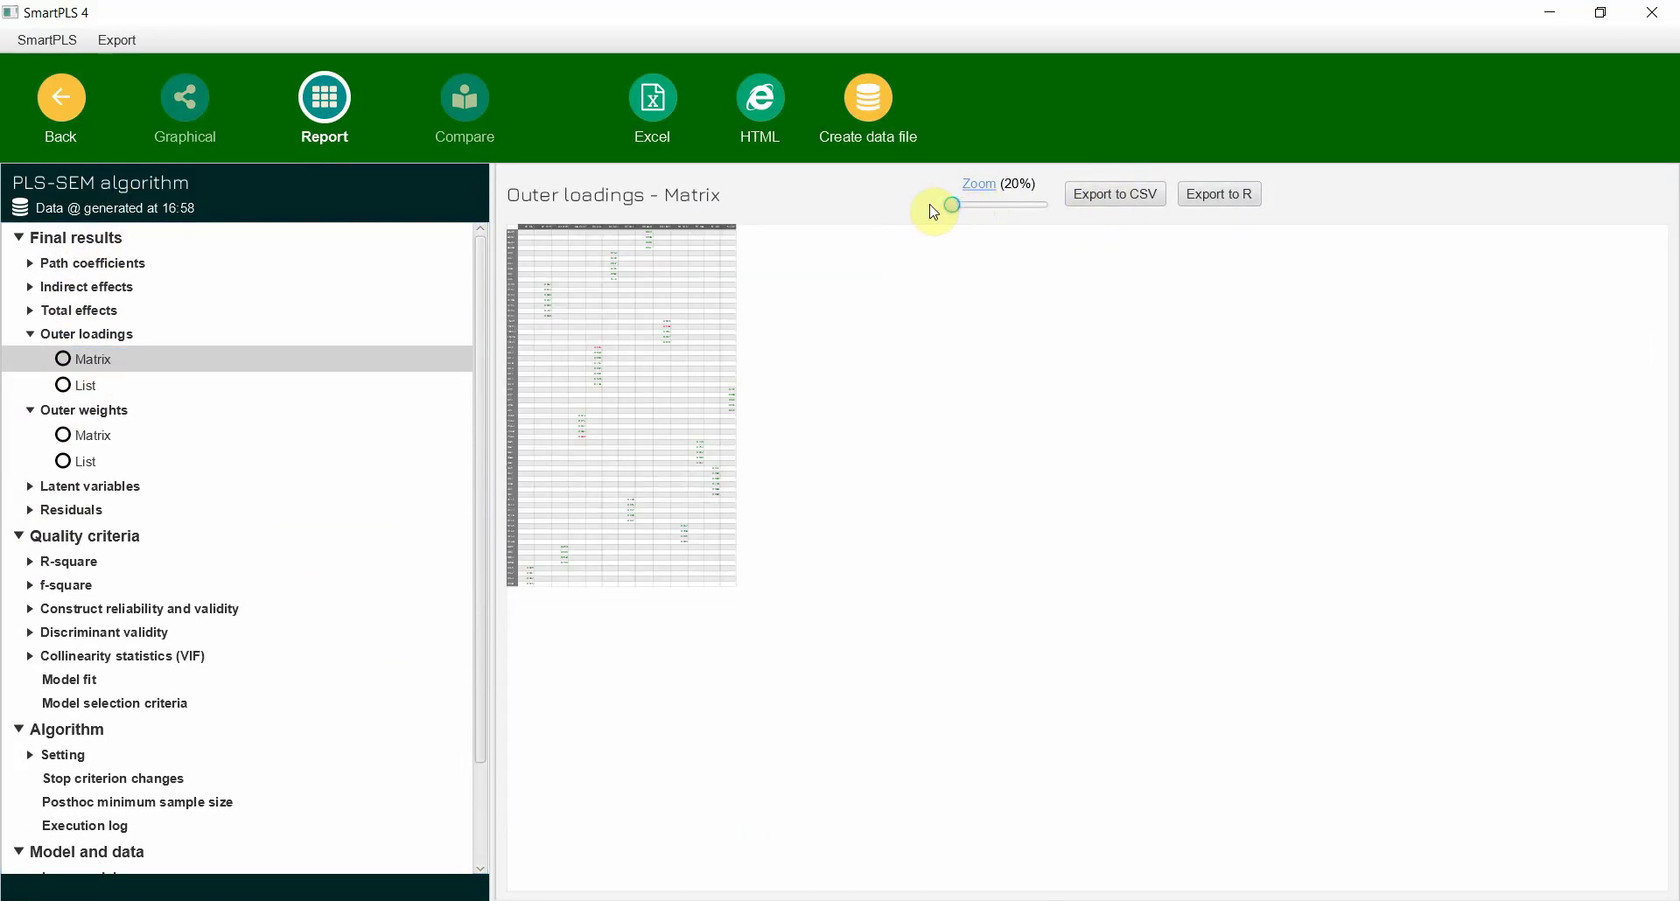
left_click_drag(516, 230, 728, 593)
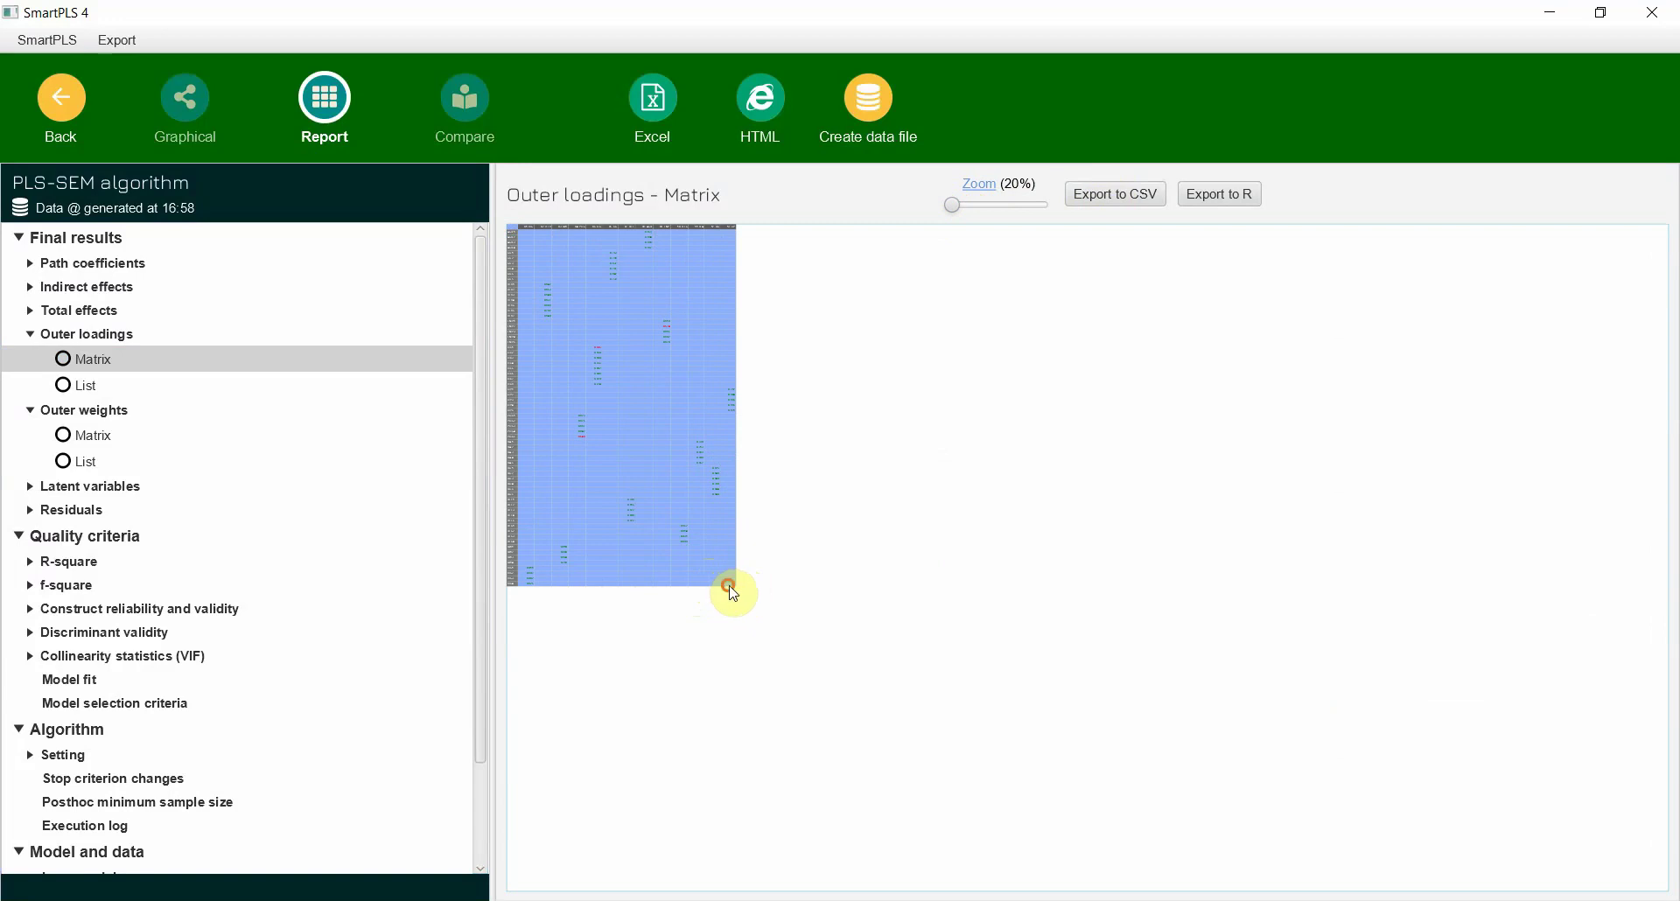
right_click(684, 481)
left_click(700, 497)
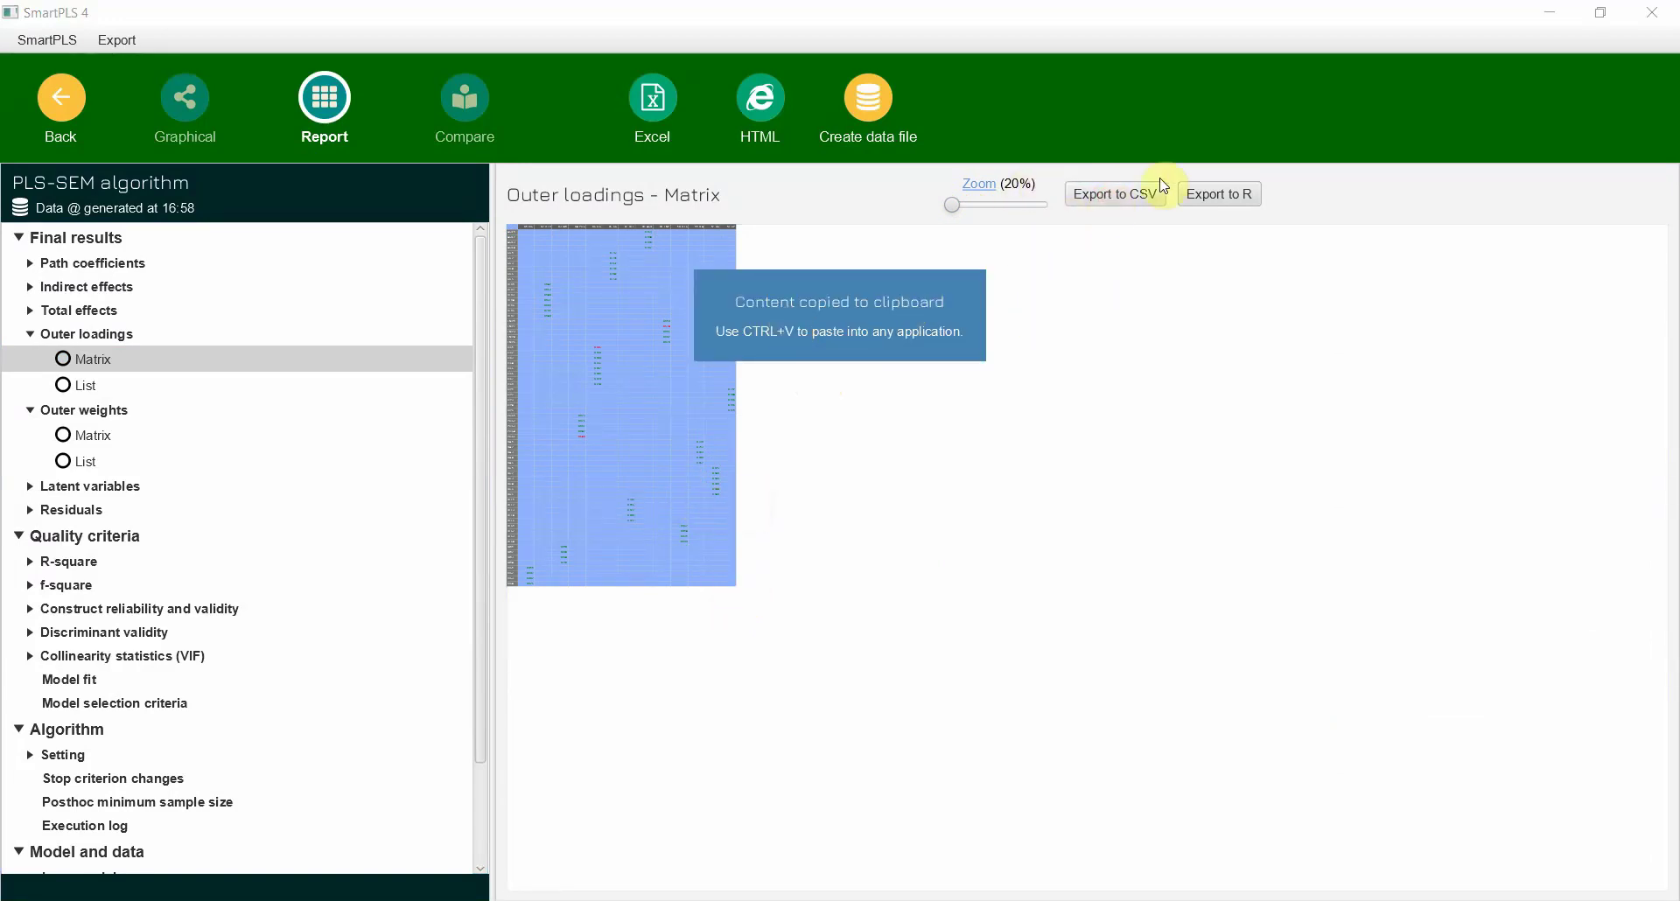
left_click(1130, 201)
right_click(598, 253)
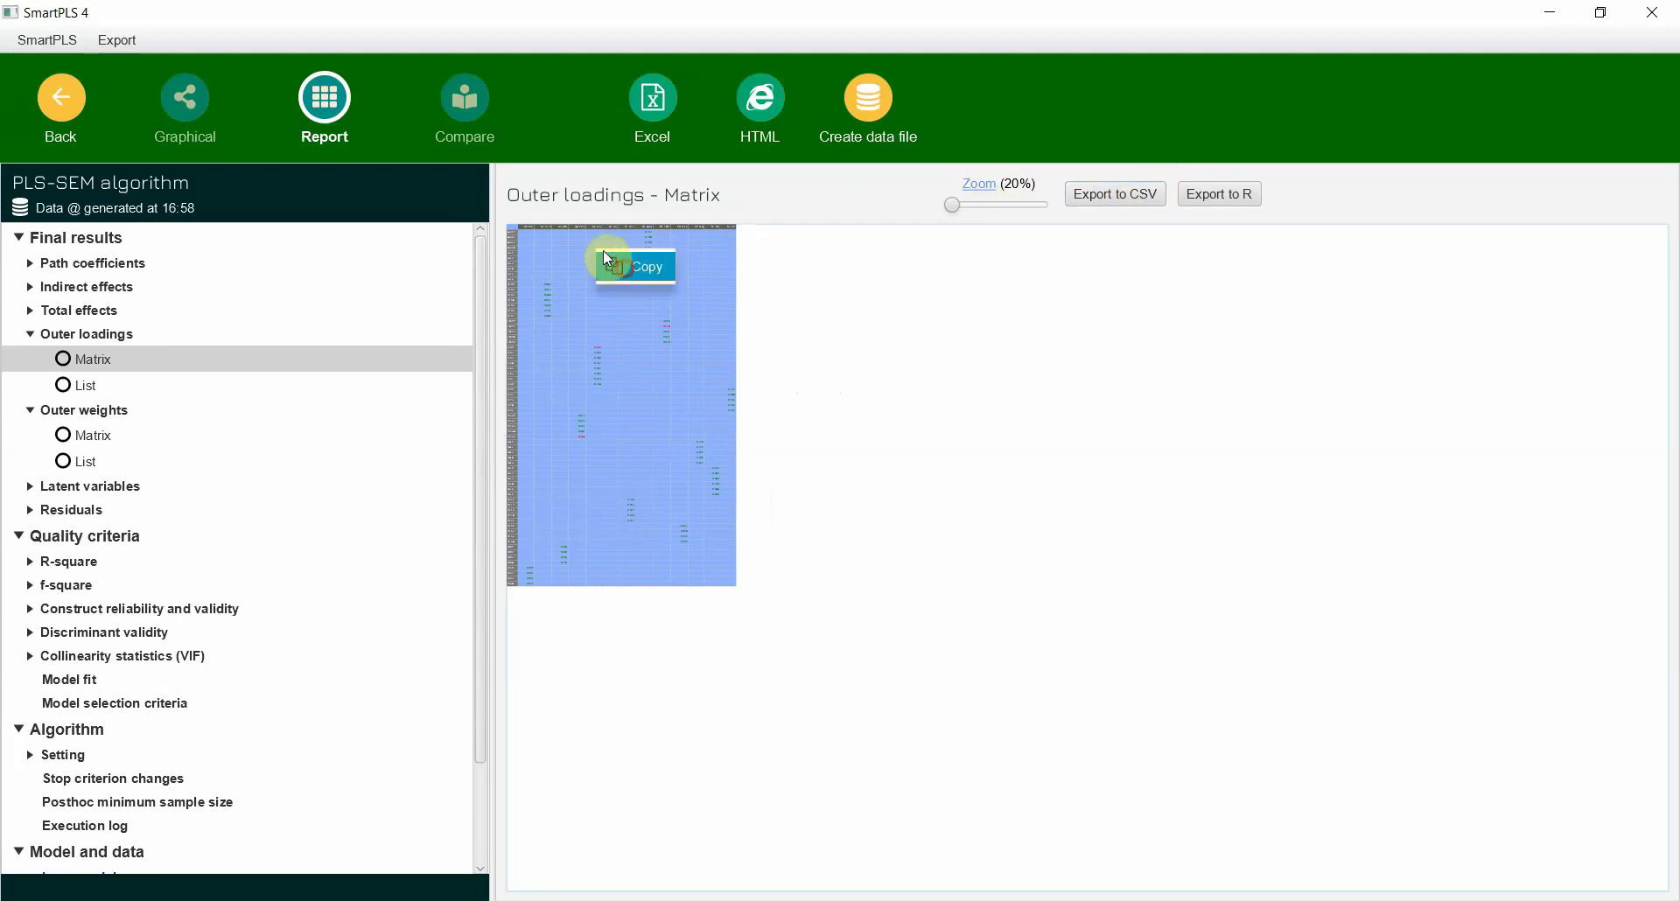
left_click(625, 267)
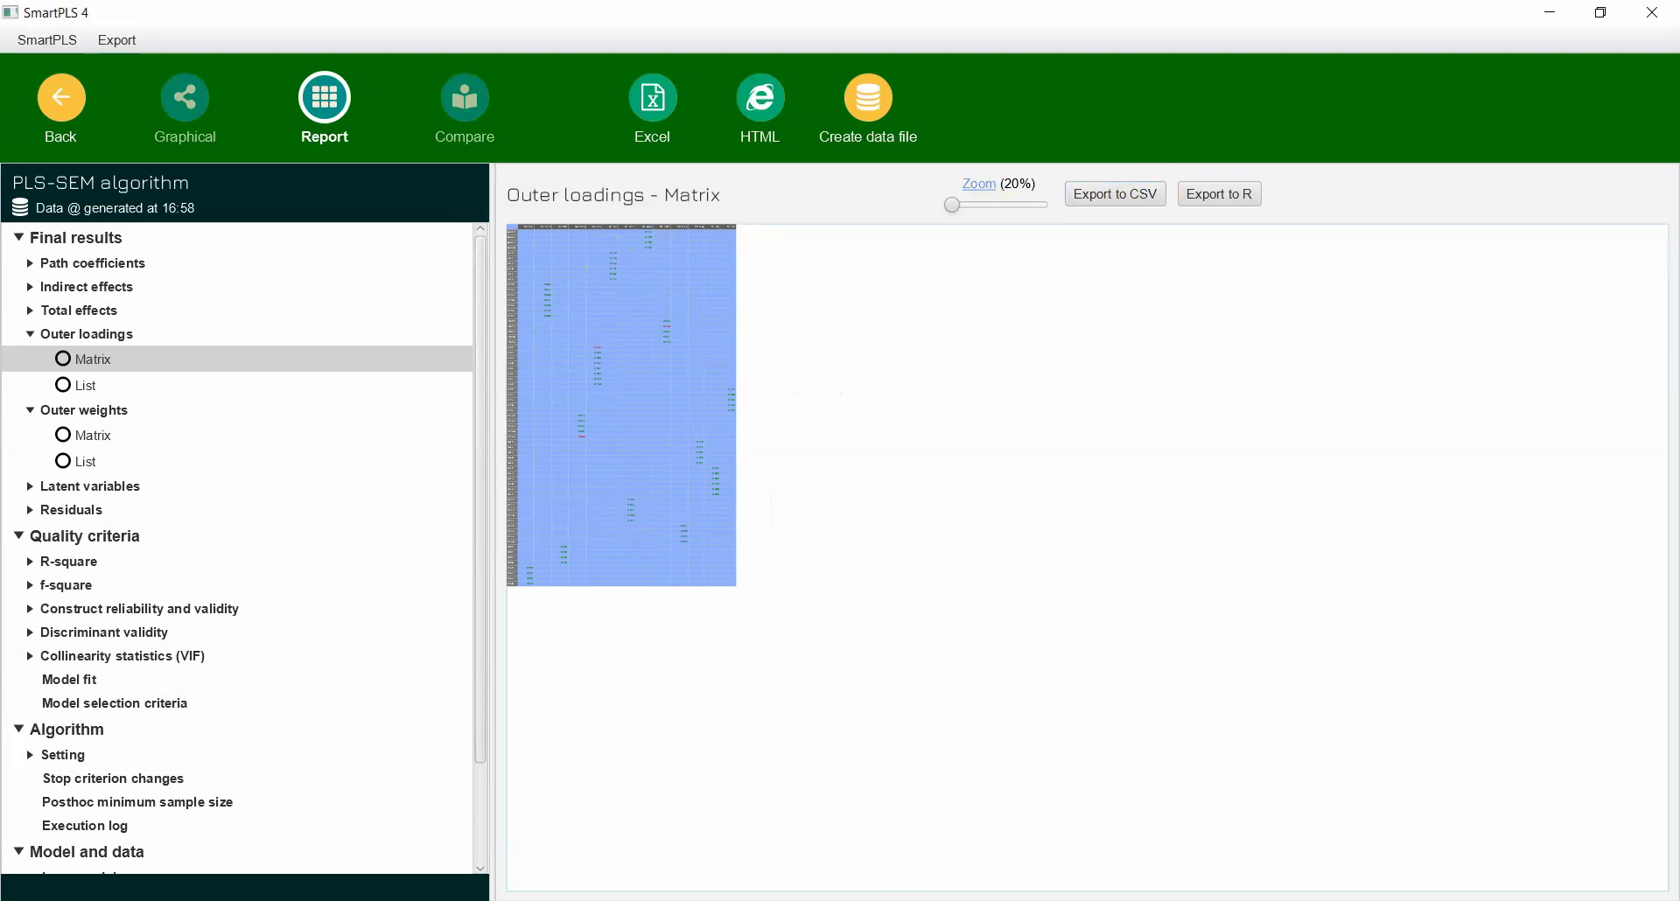
Step: Switch to the thesis Word document and cut the existing factor loadings table below the Table 1 caption
mouse_move(889, 900)
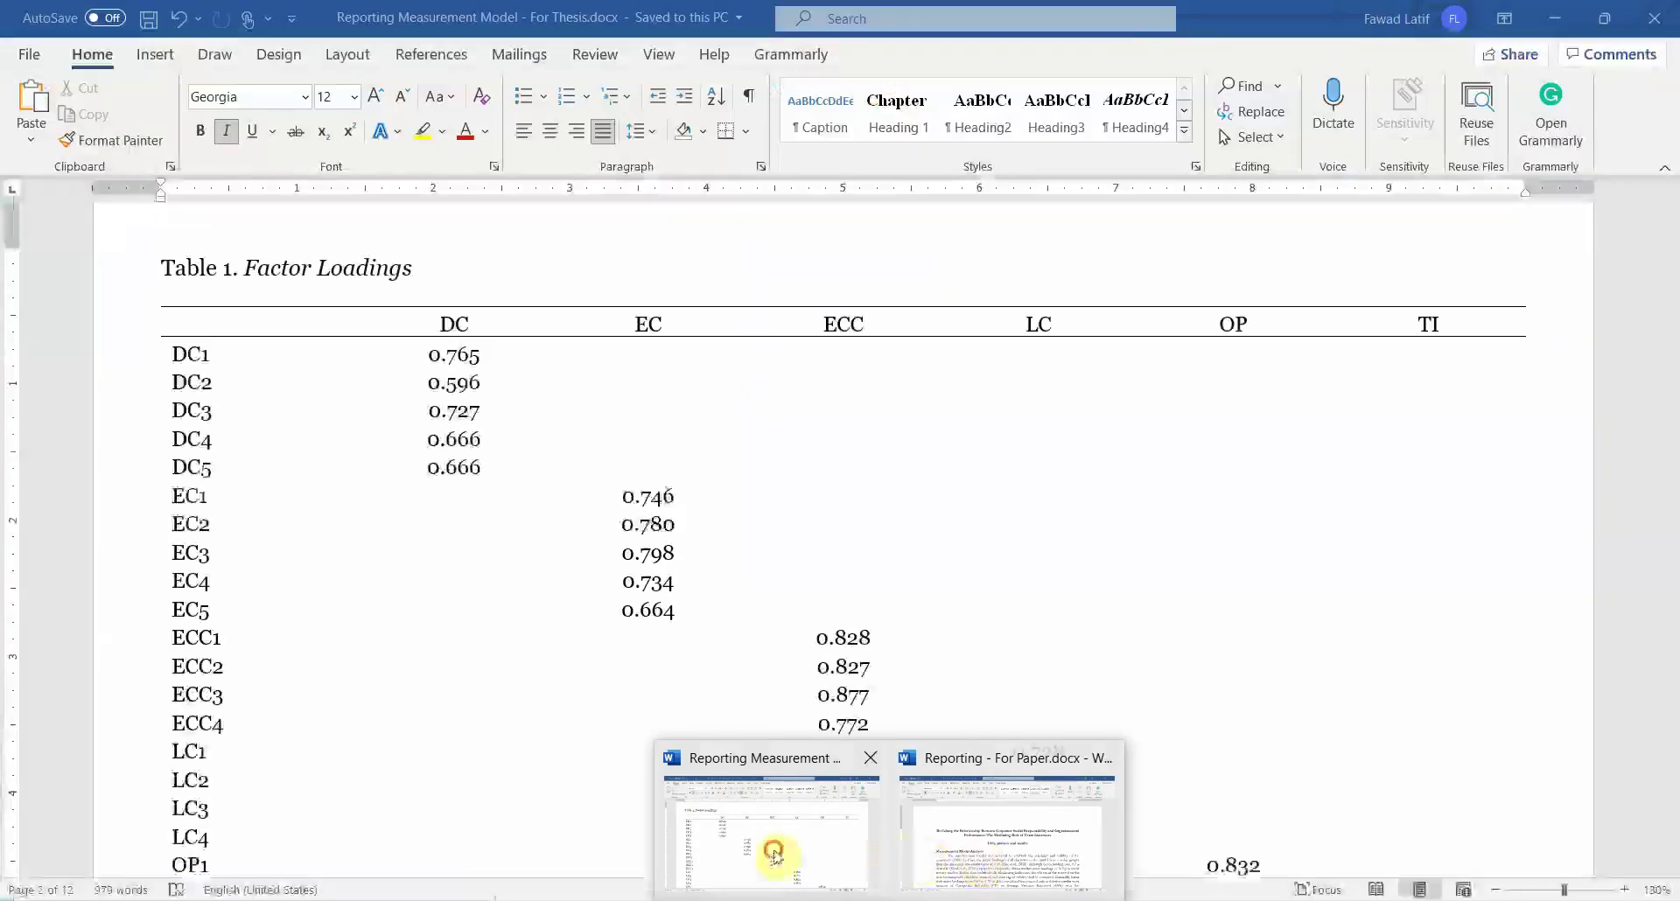
left_click(769, 840)
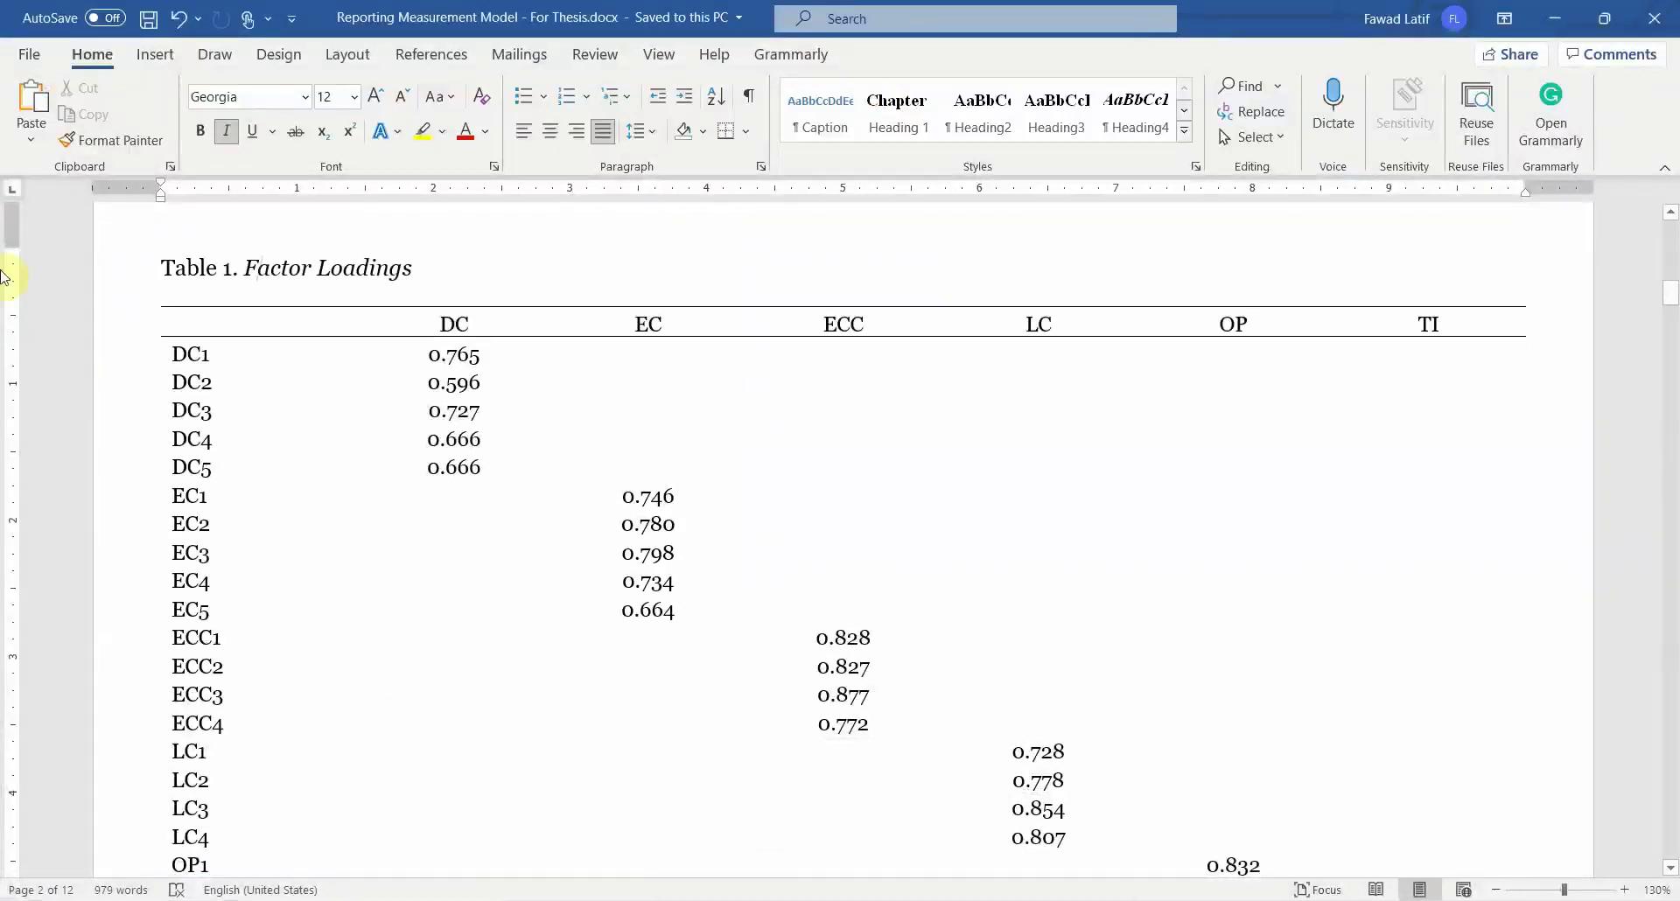
left_click(176, 325)
left_click(158, 290)
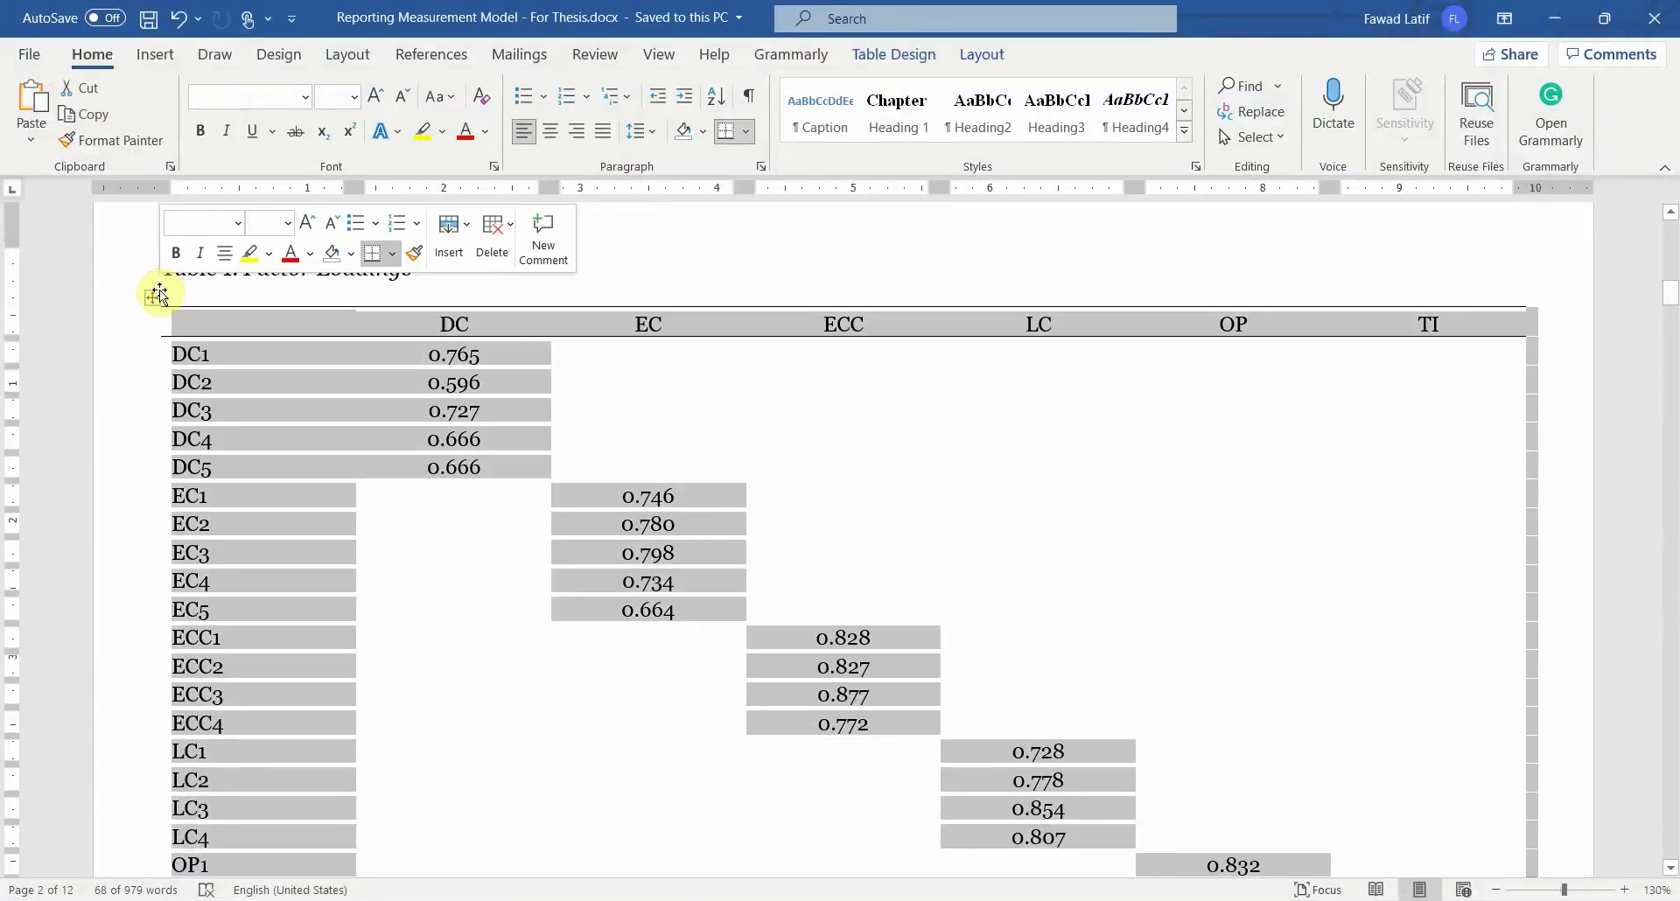
key("ctrl+x")
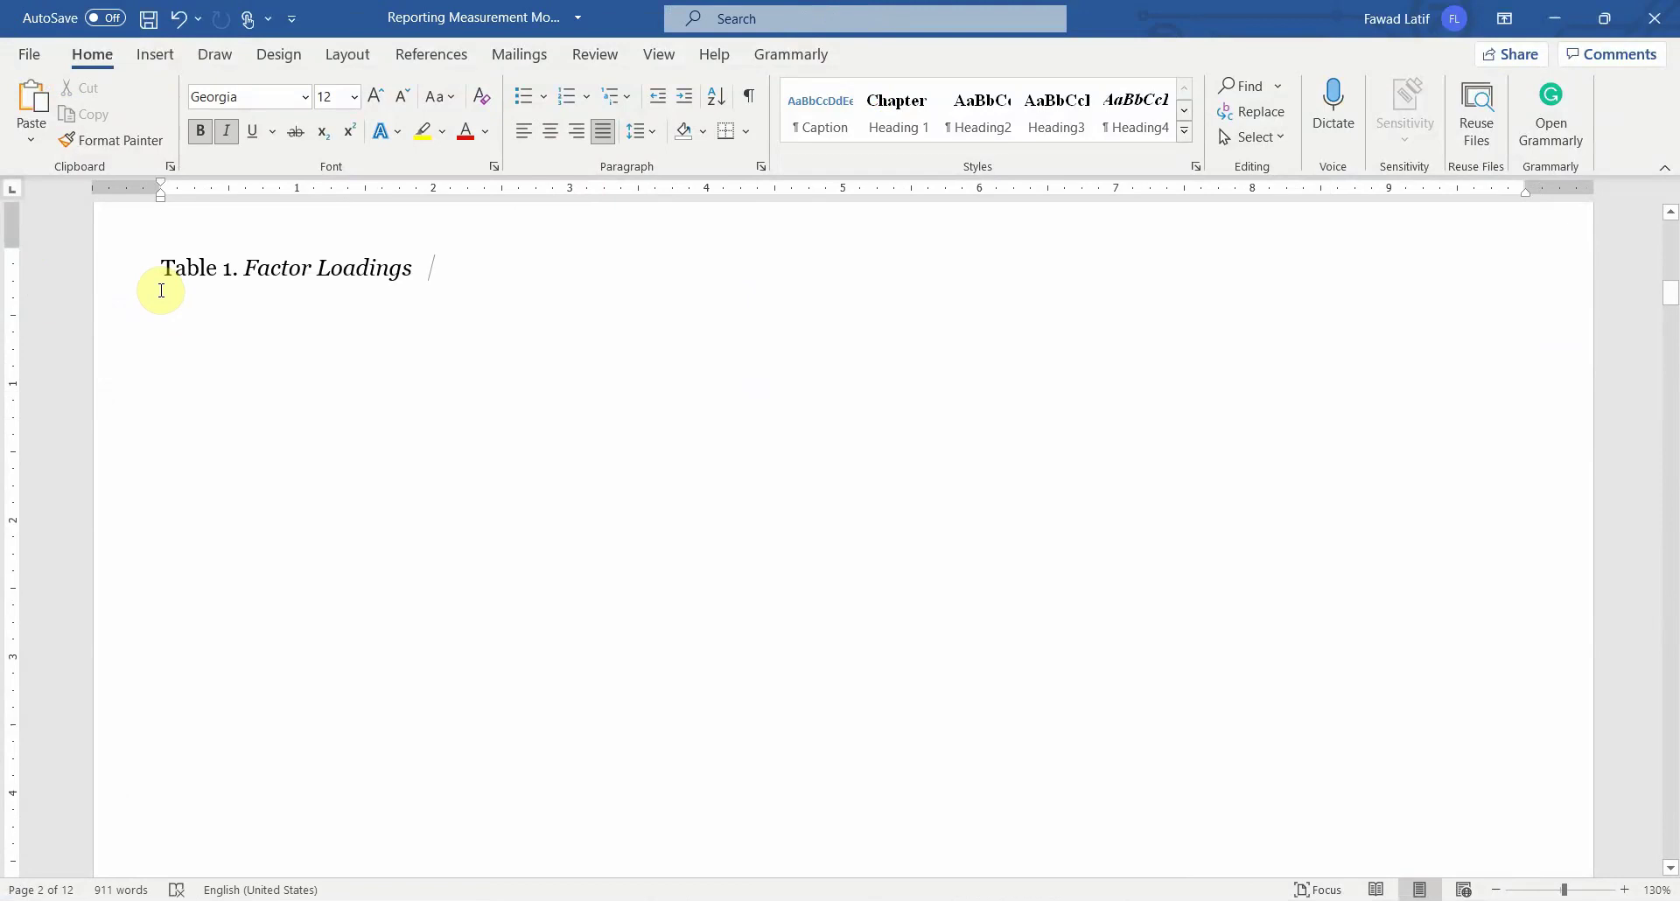
Step: Try pasting the copied outer loadings matrix directly below the Table 1 caption, and undo the paste
key("ctrl+v")
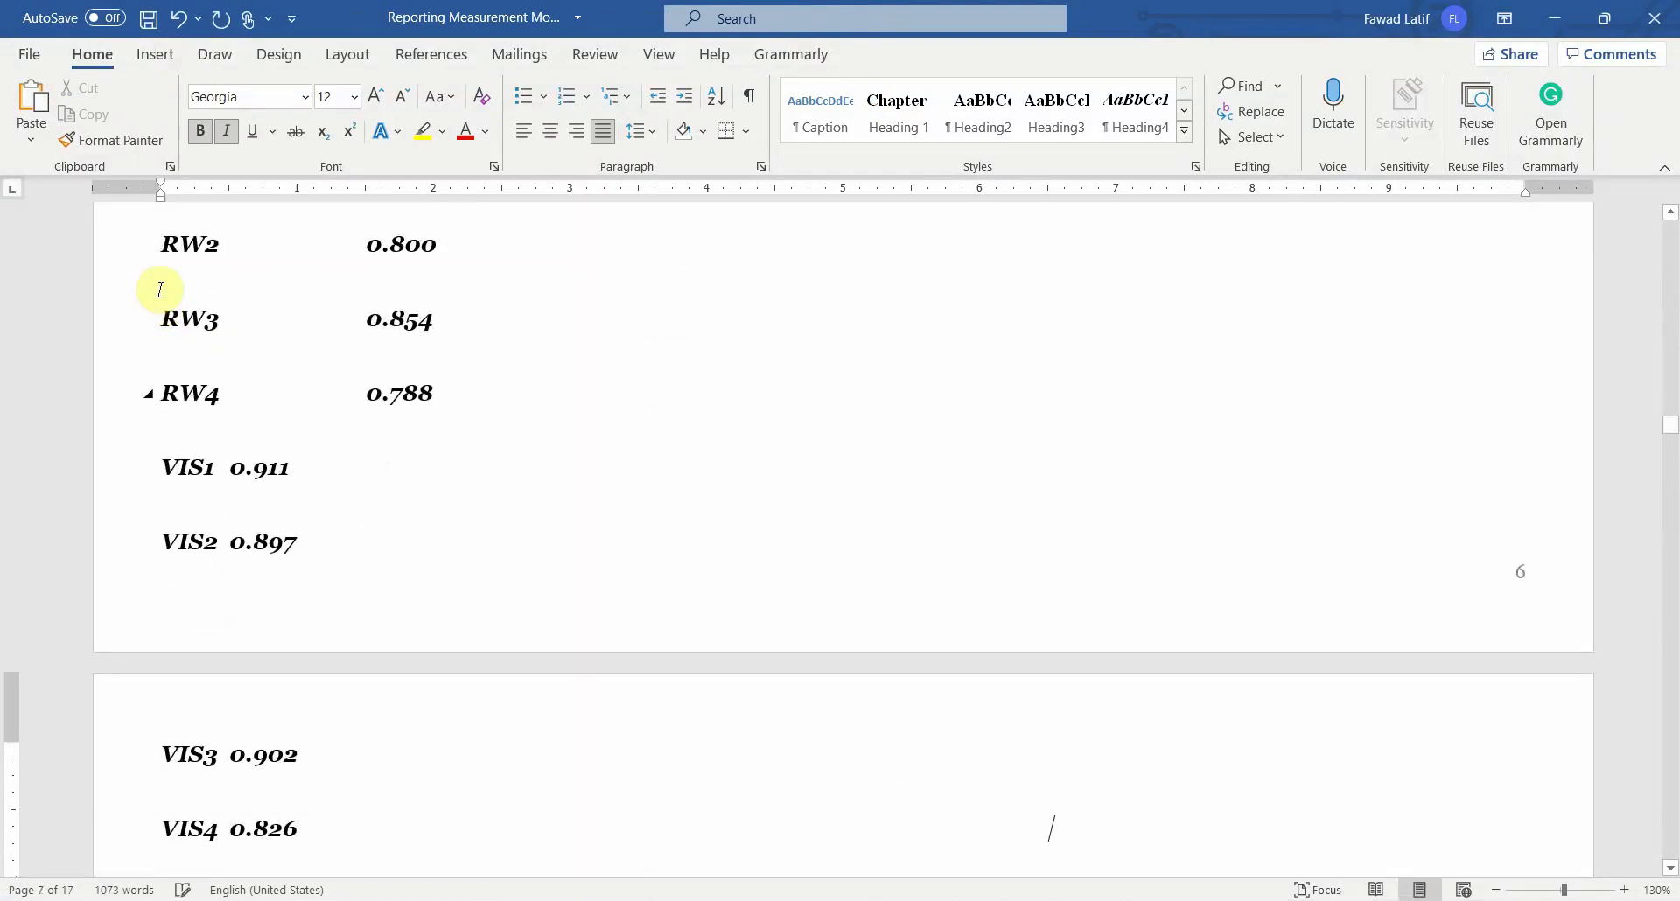
scroll(500, 407, "up", 15)
scroll(503, 411, "up", 15)
scroll(492, 388, "up", 15)
left_click_drag(206, 533, 679, 603)
left_click(573, 536)
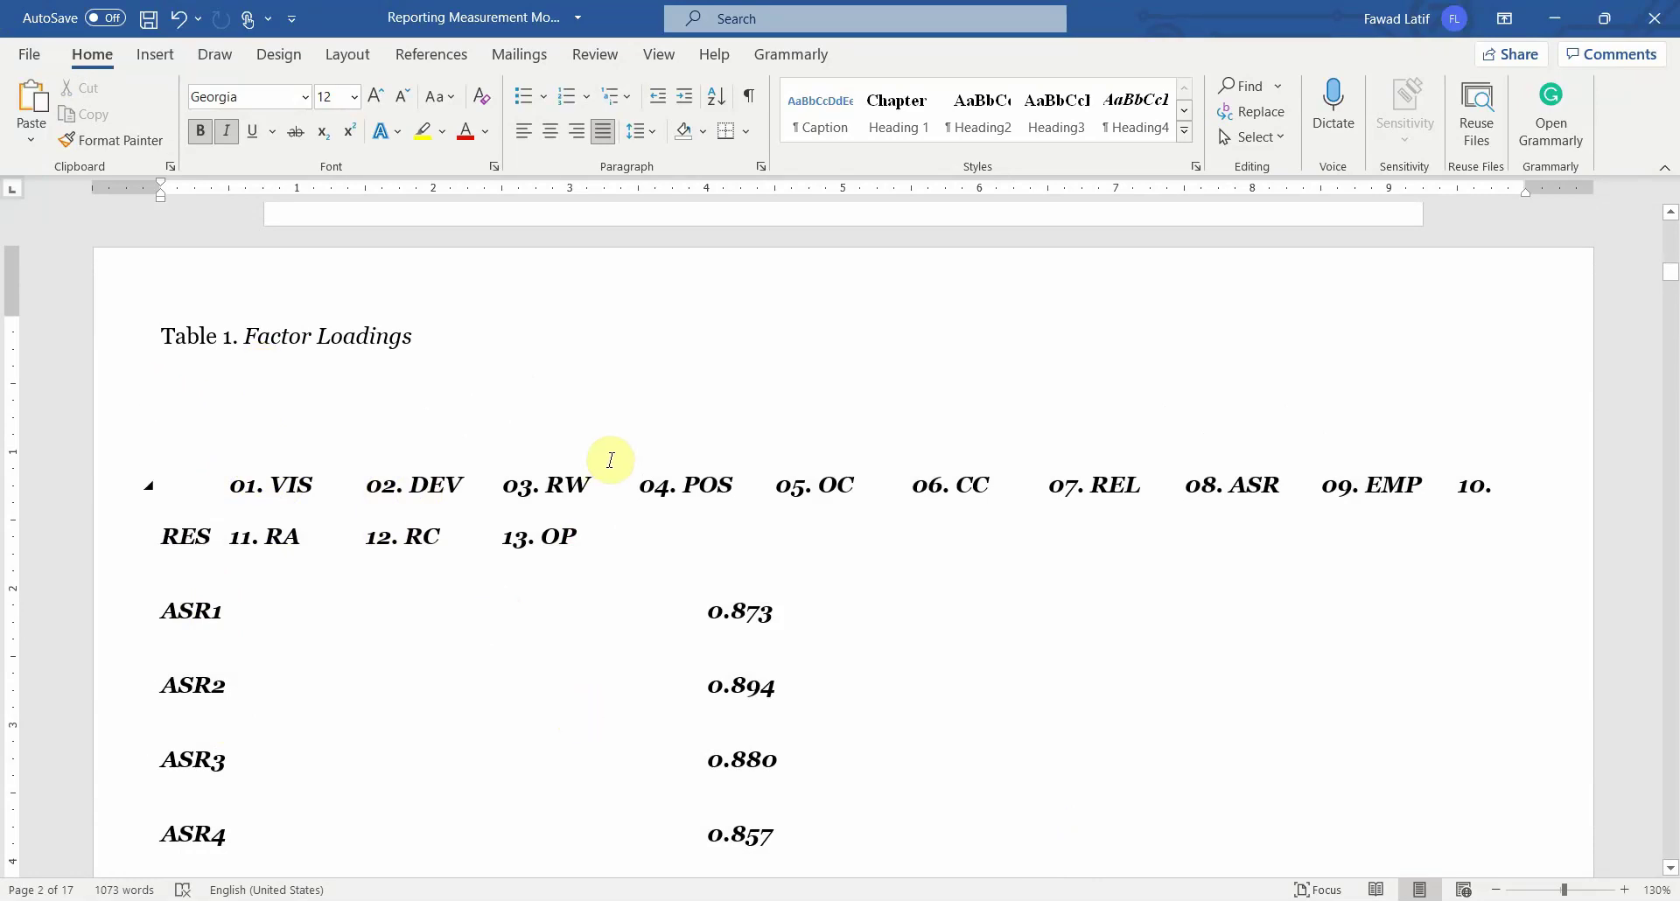
key("ctrl+z")
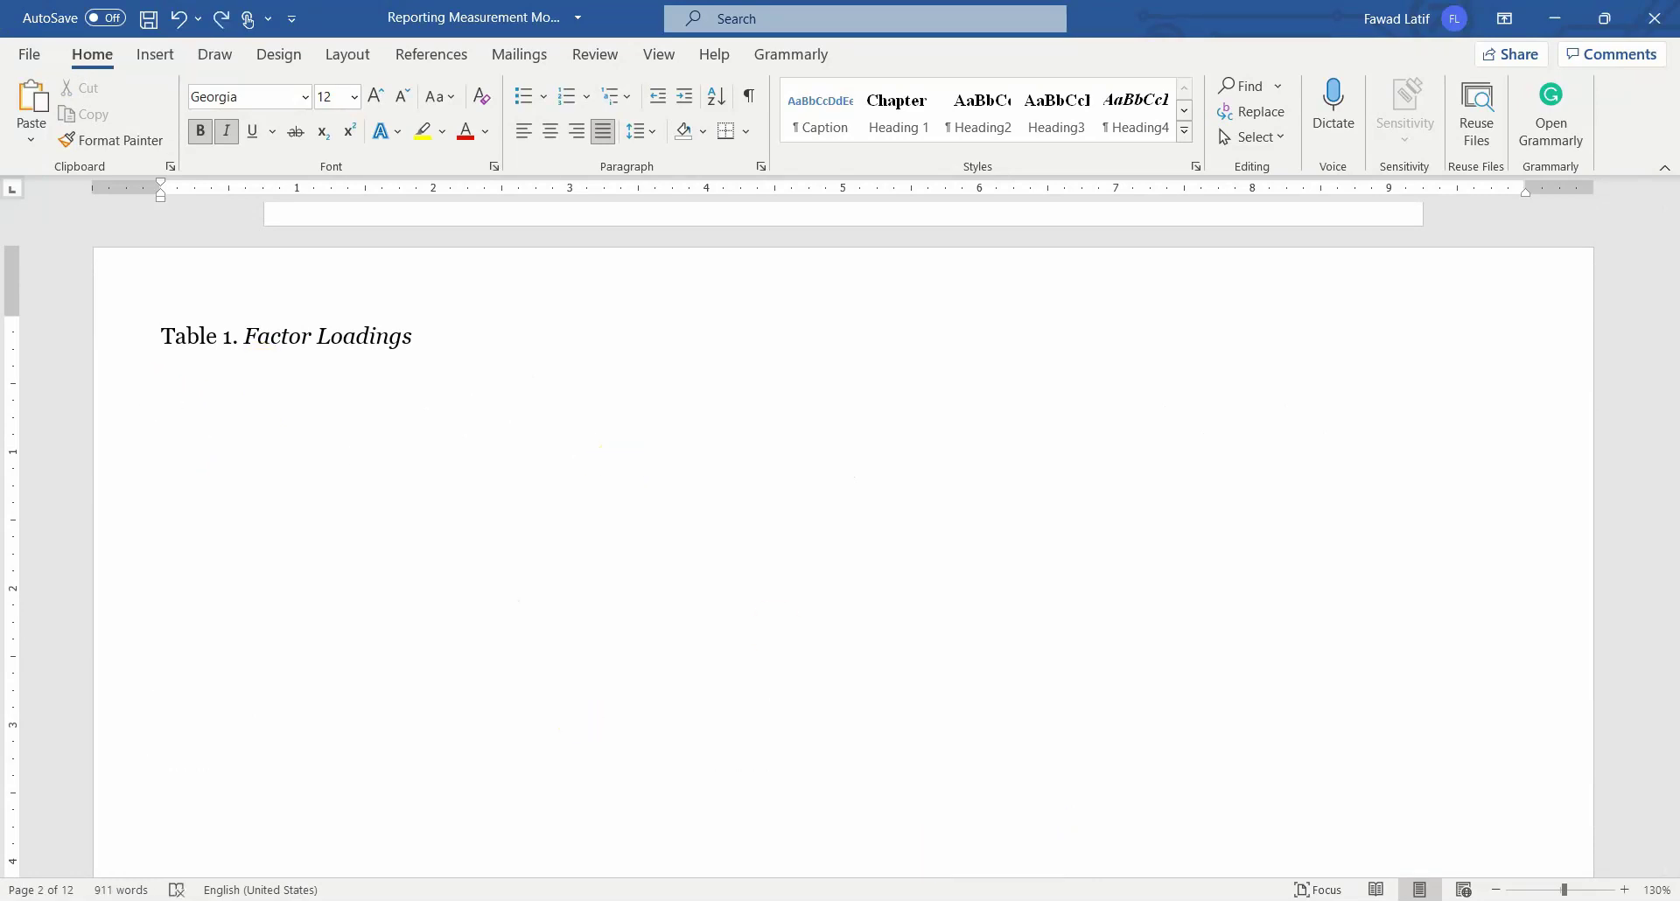
Step: Switch to the Excel workbook and paste the outer loadings matrix into the blank Sheet4, starting at cell A1
key("alt+Tab")
left_click(263, 867)
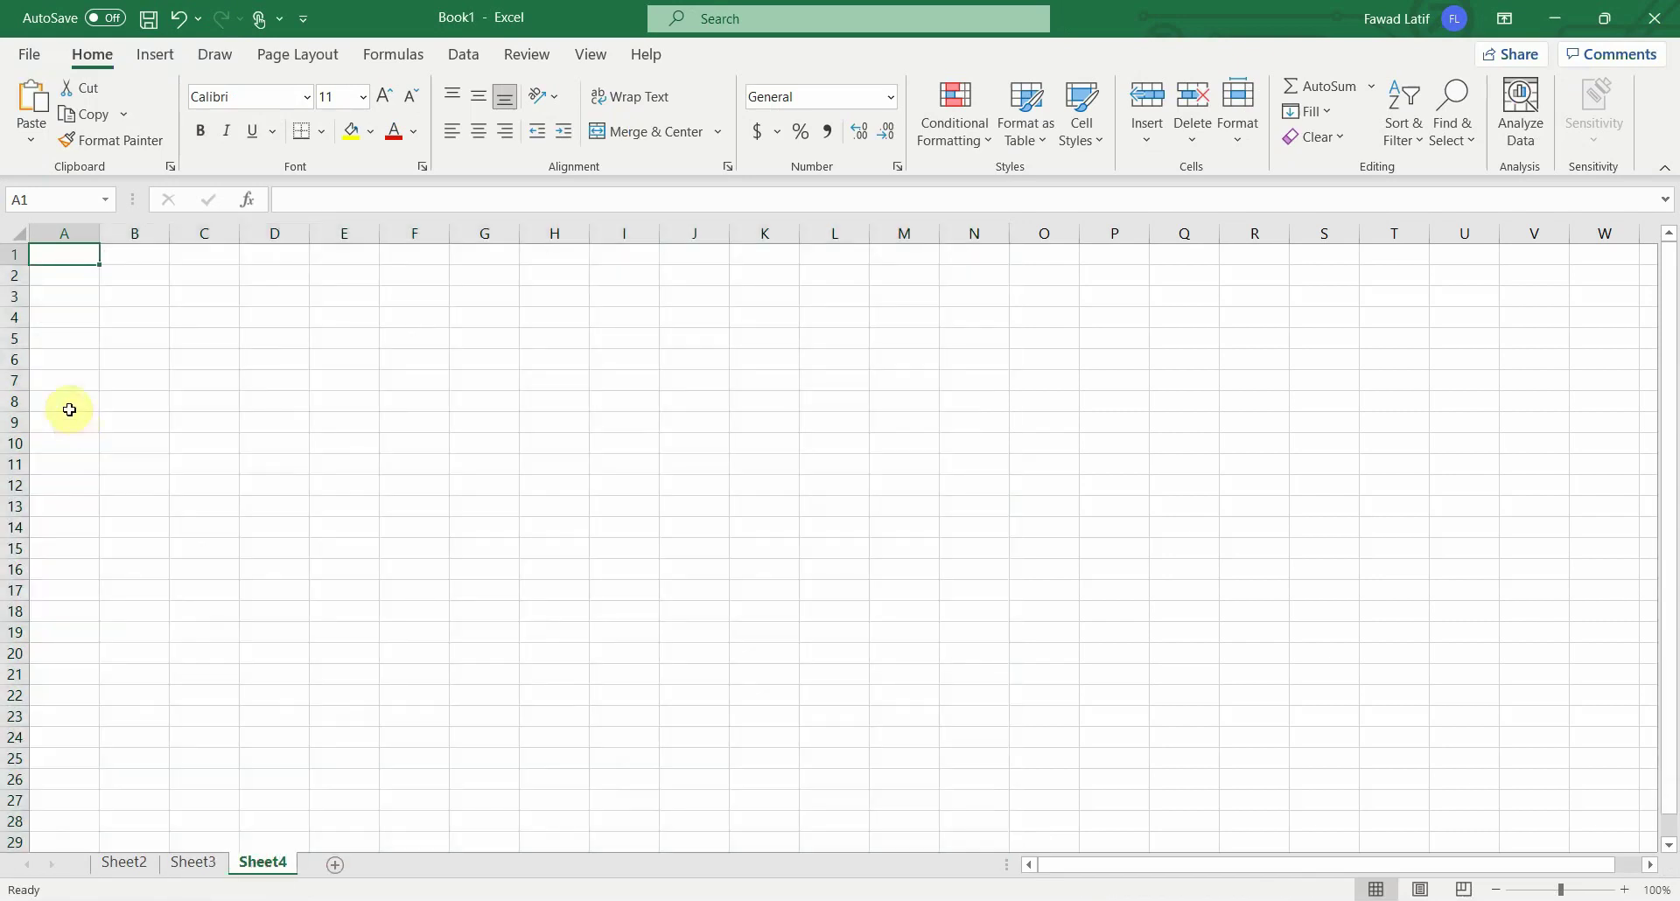
key("ctrl+v")
left_click(559, 297)
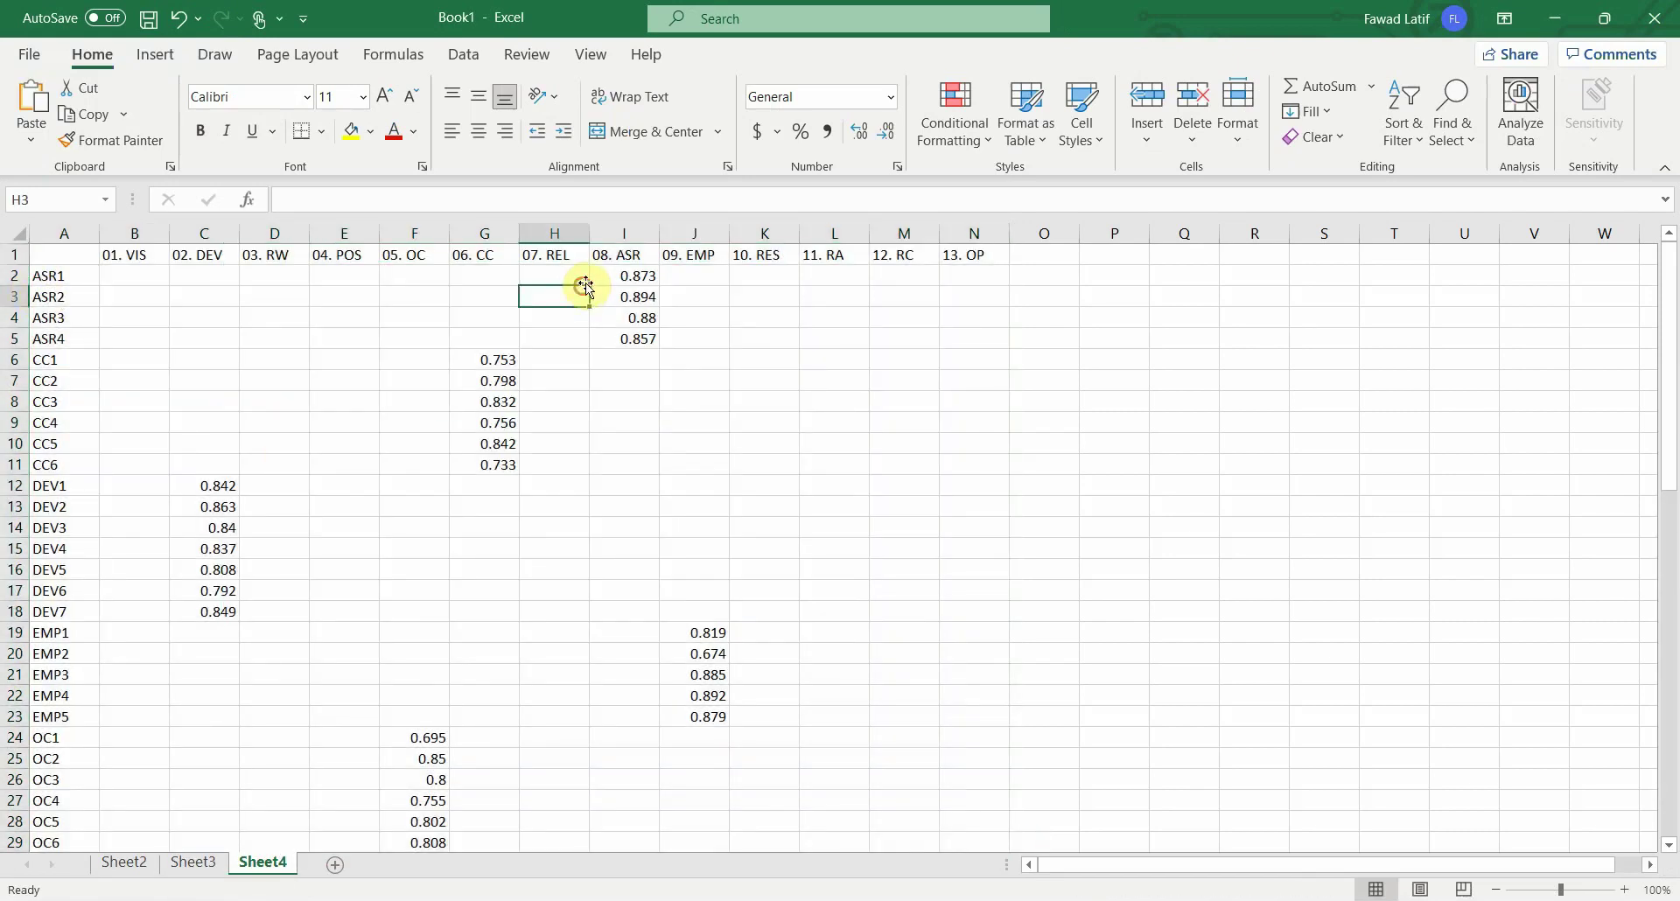
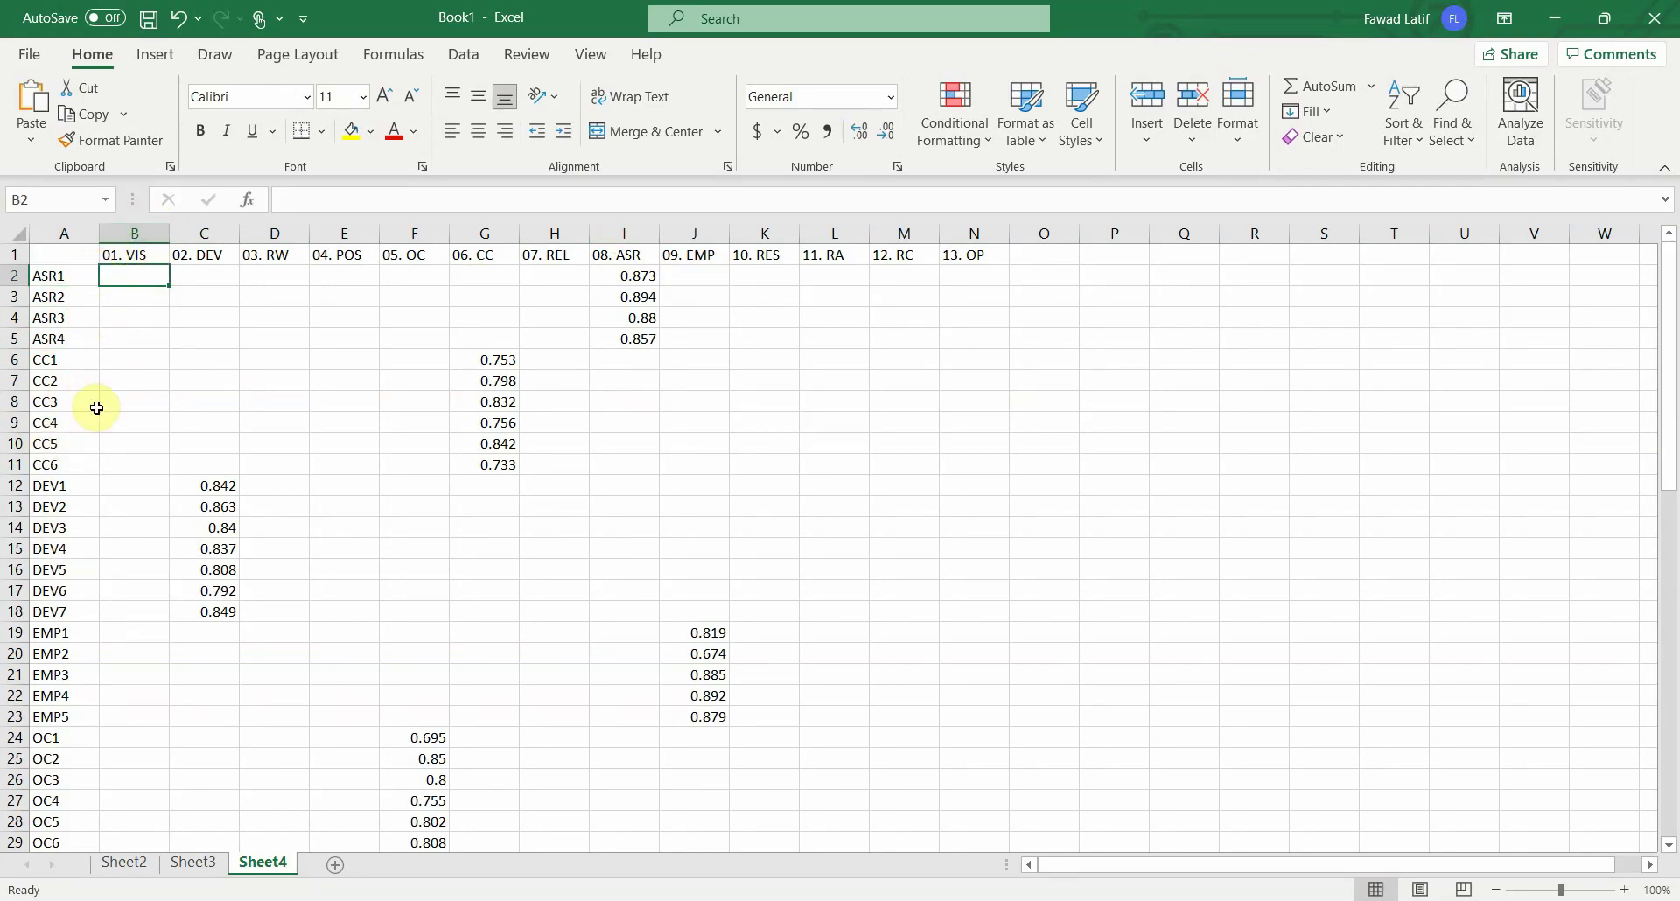
Step: Move the VIS1 to VIS4 rows from the end of the matrix to directly below the header row
scroll(85, 599, "down", 15)
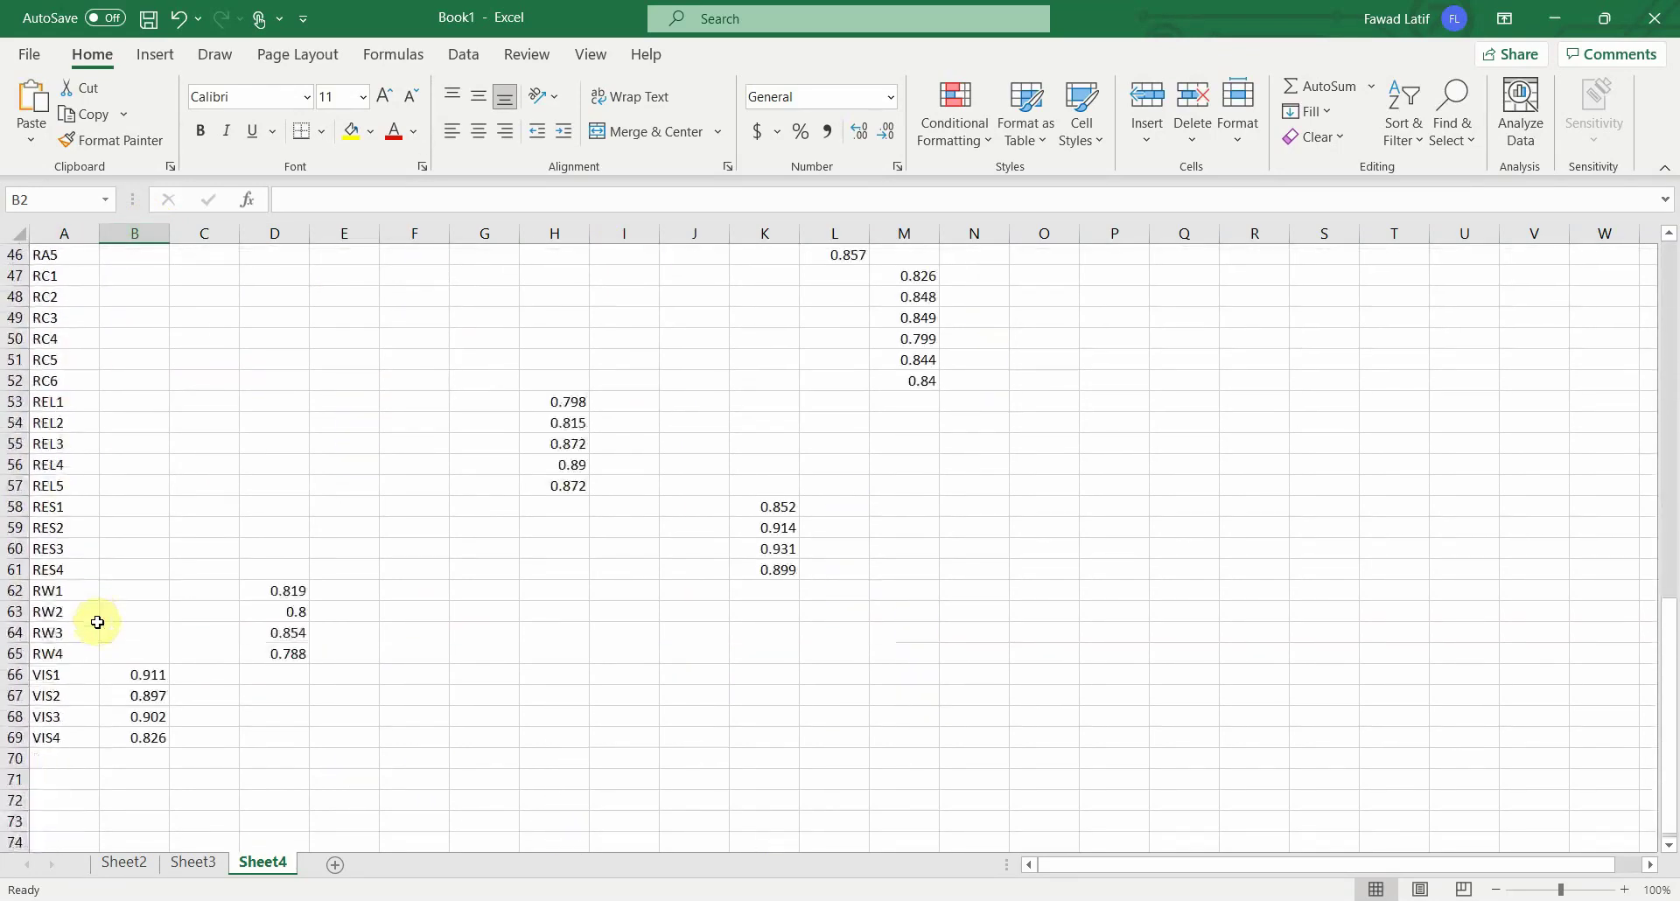
left_click_drag(7, 675, 15, 741)
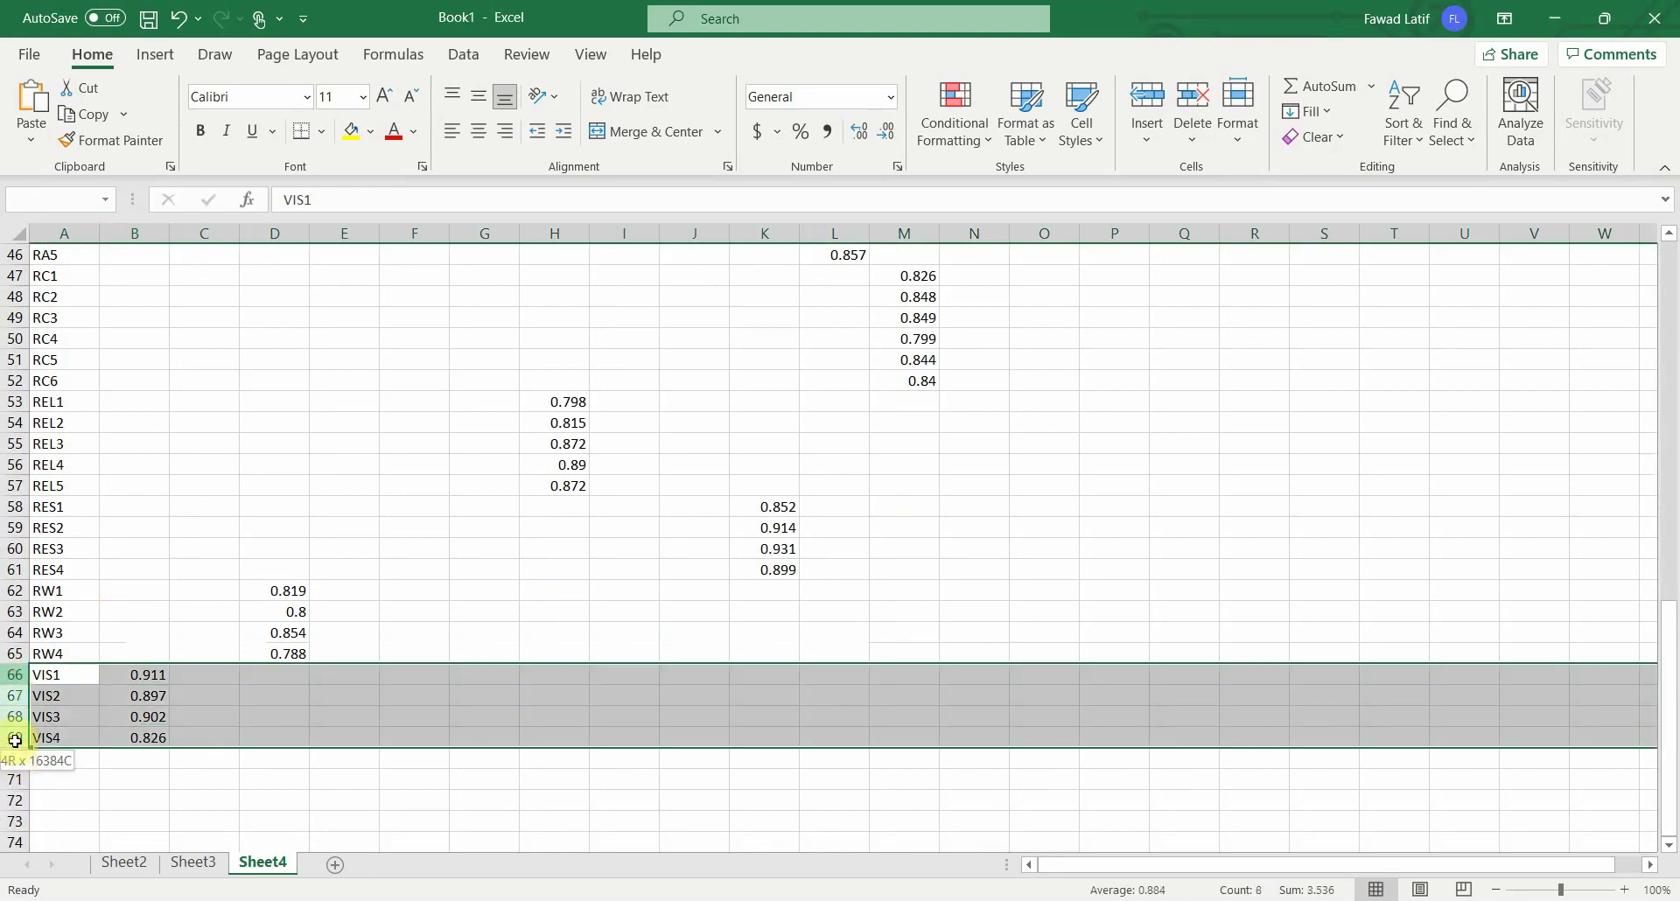
right_click(14, 718)
left_click(70, 371)
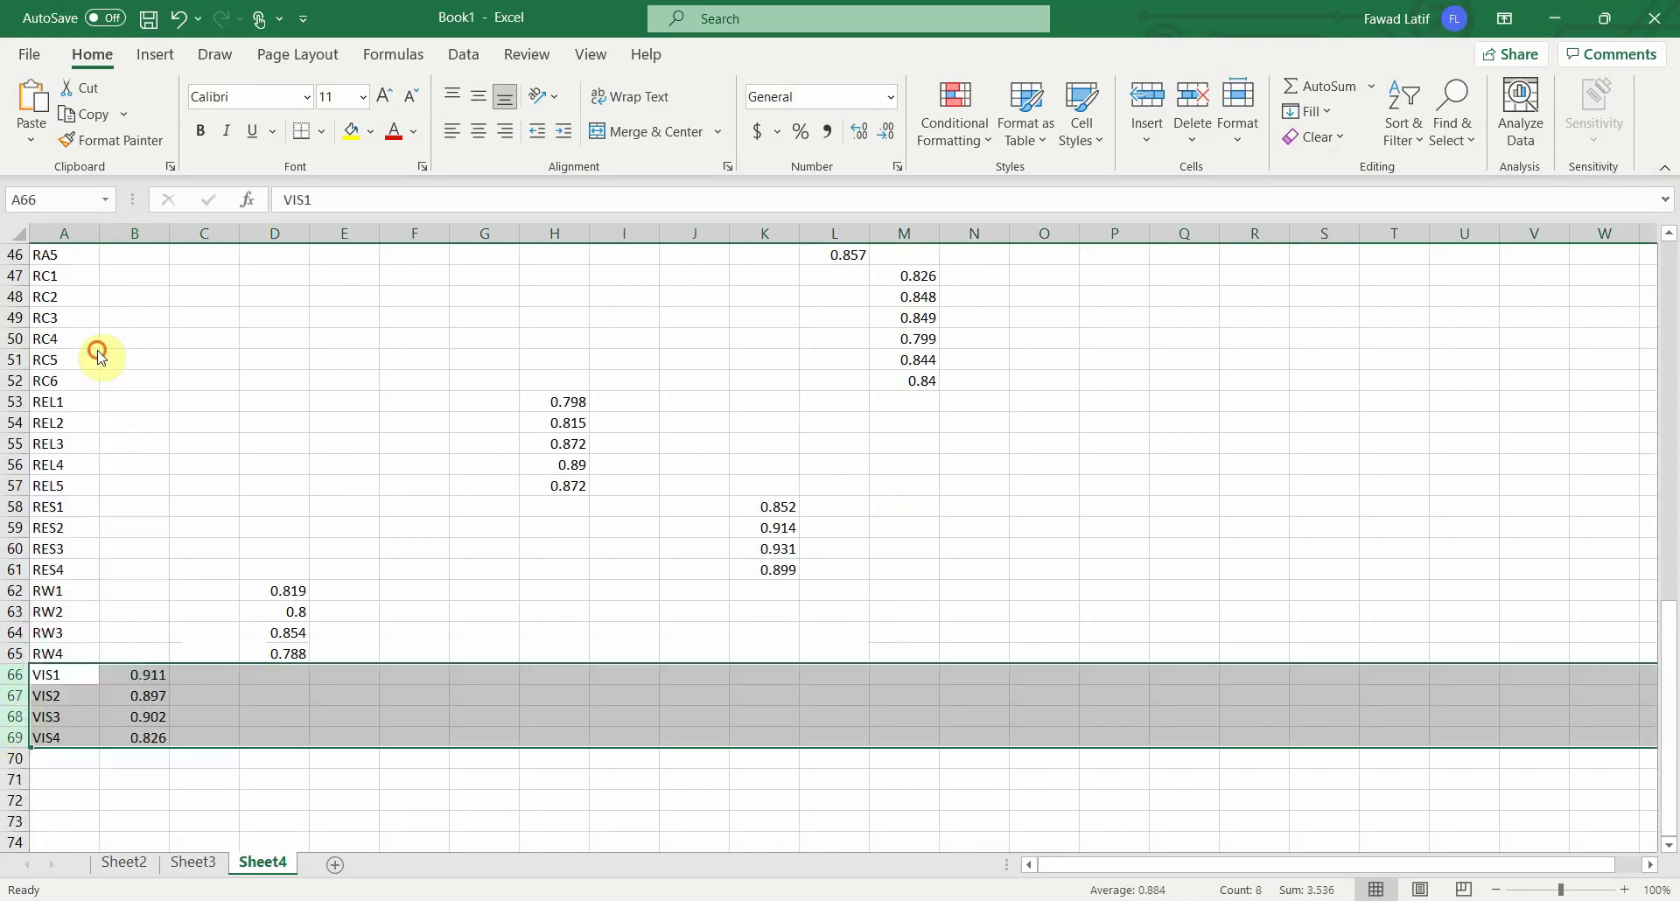
scroll(119, 386, "up", 11)
scroll(118, 387, "up", 4)
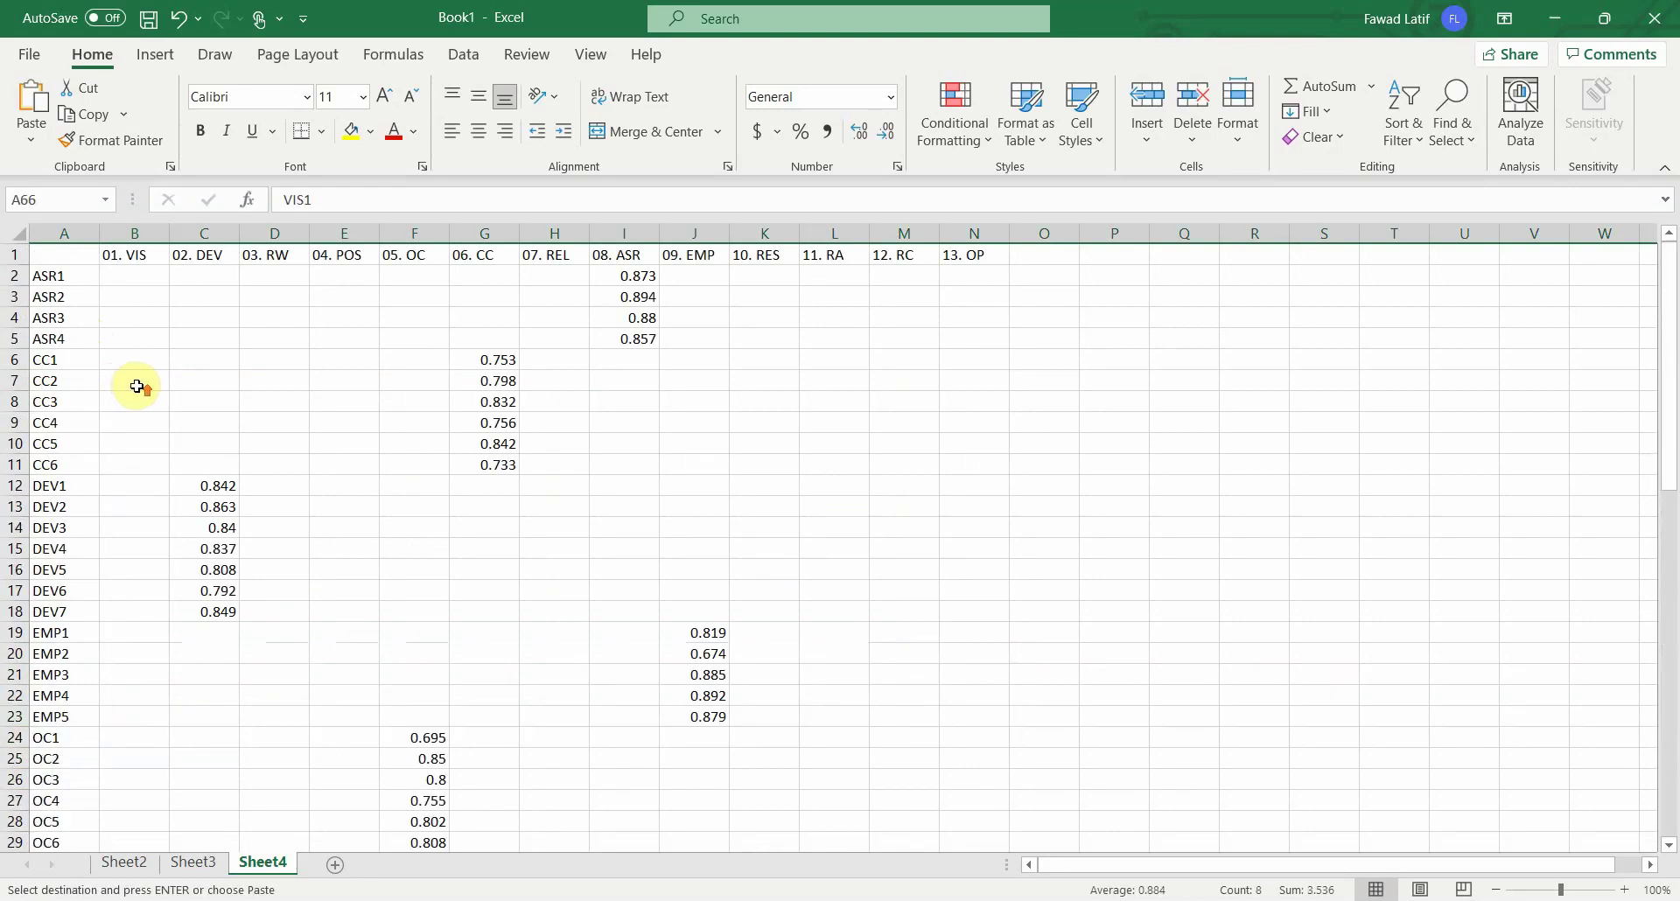
right_click(16, 276)
left_click(93, 461)
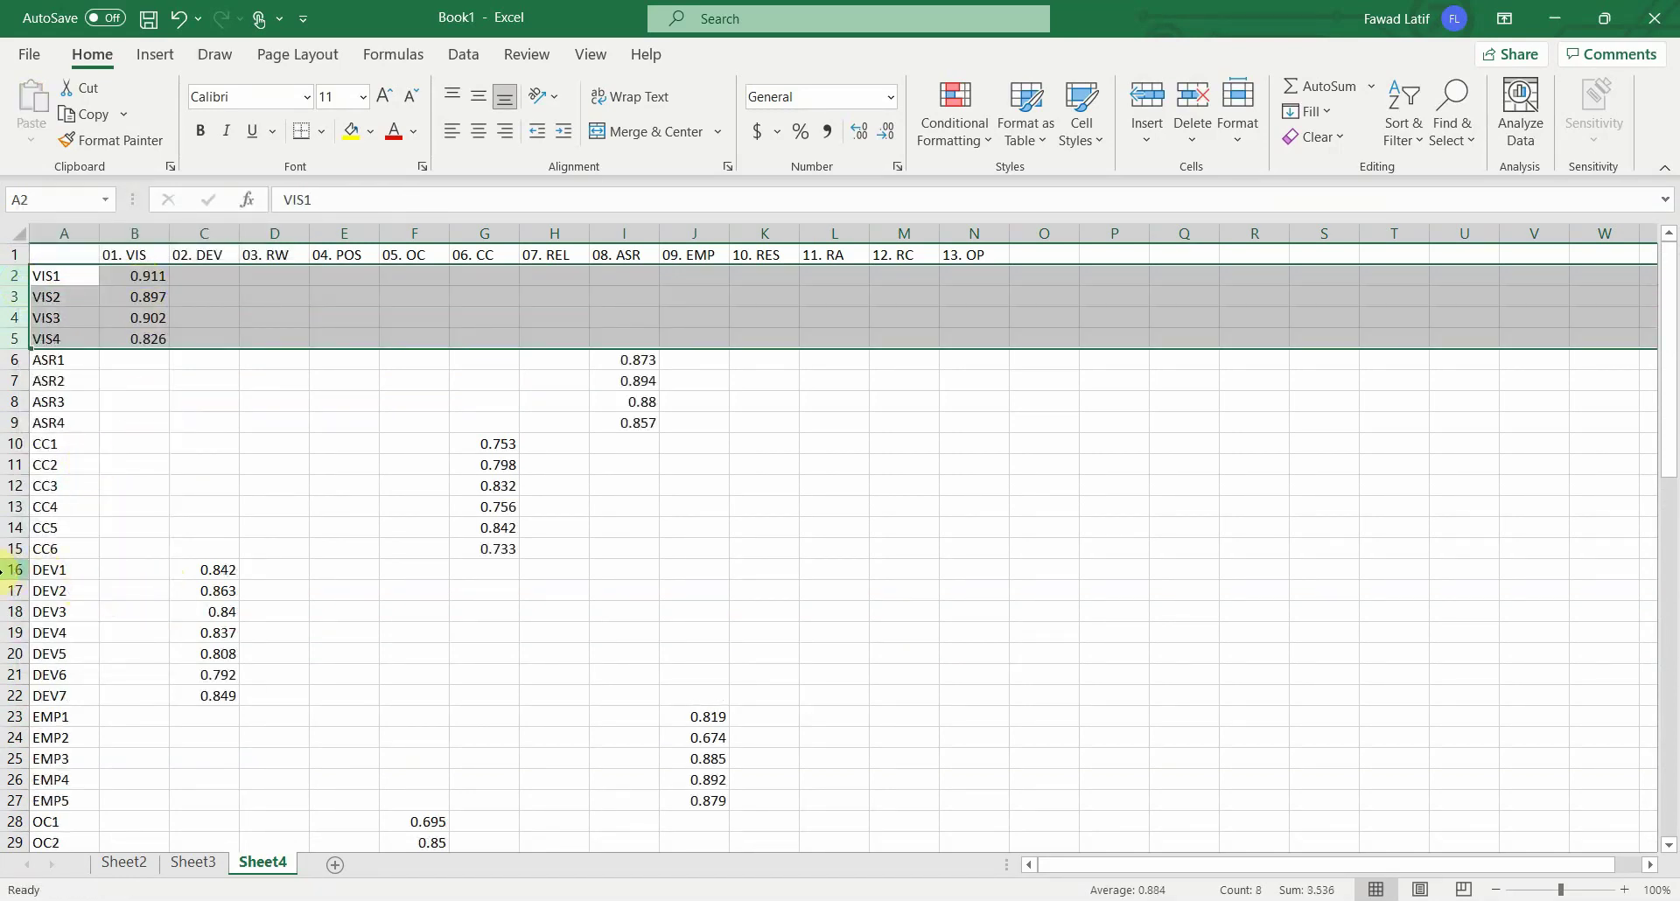
Step: Move the DEV1 to DEV7 rows to directly below VIS4, above the ASR1 row
left_click_drag(5, 570, 5, 692)
right_click(5, 614)
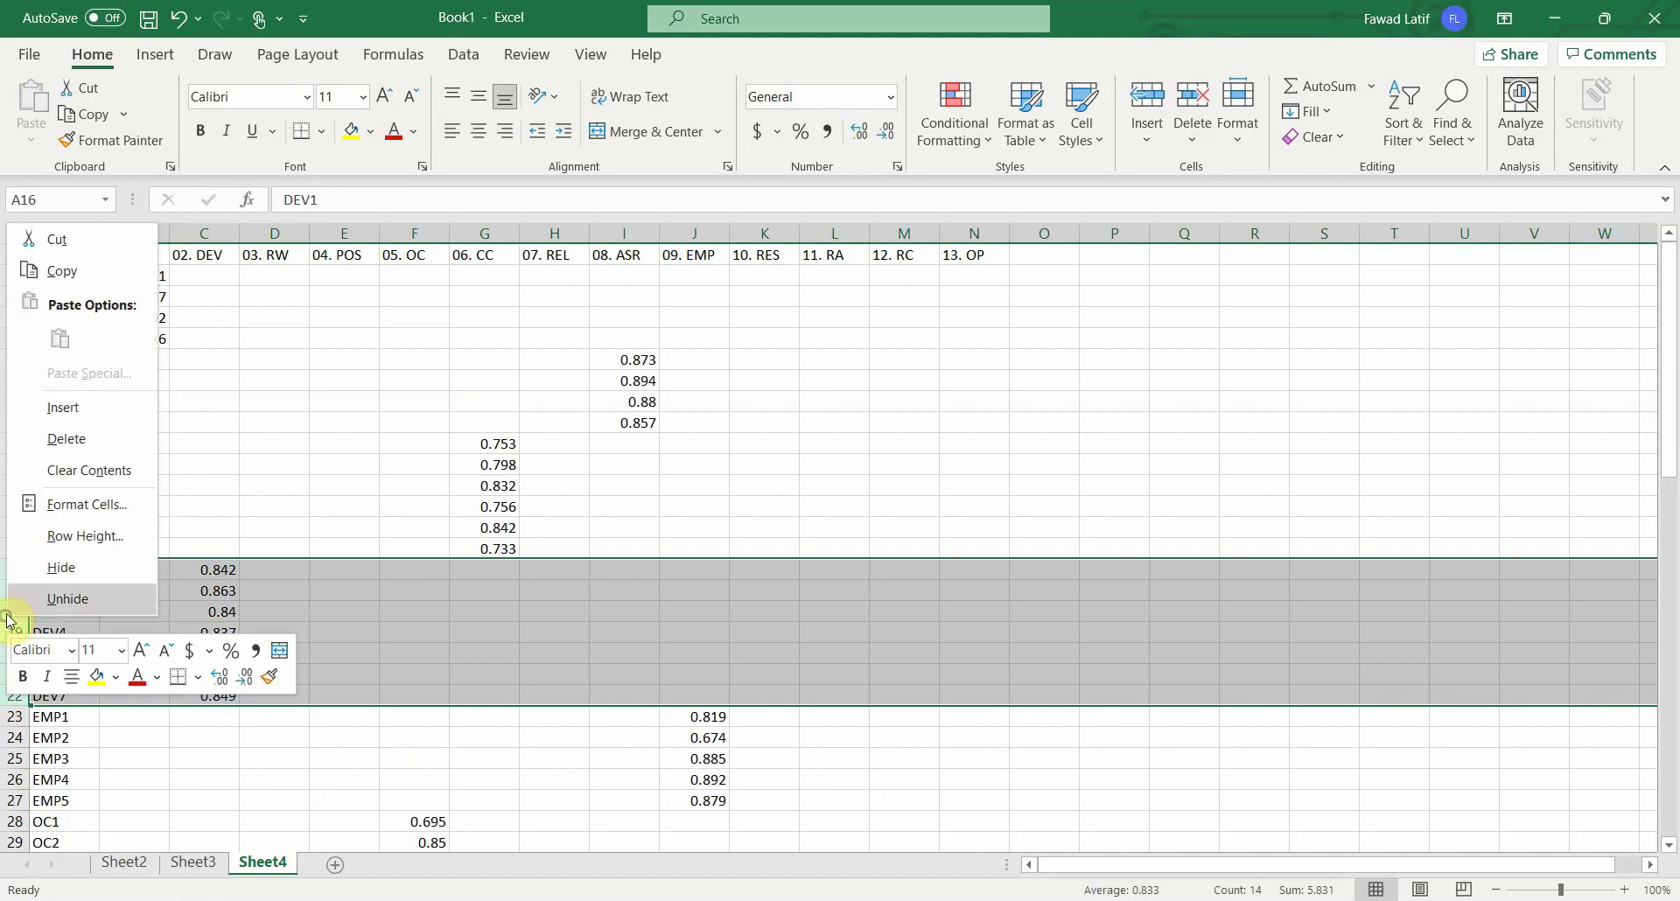
left_click(70, 239)
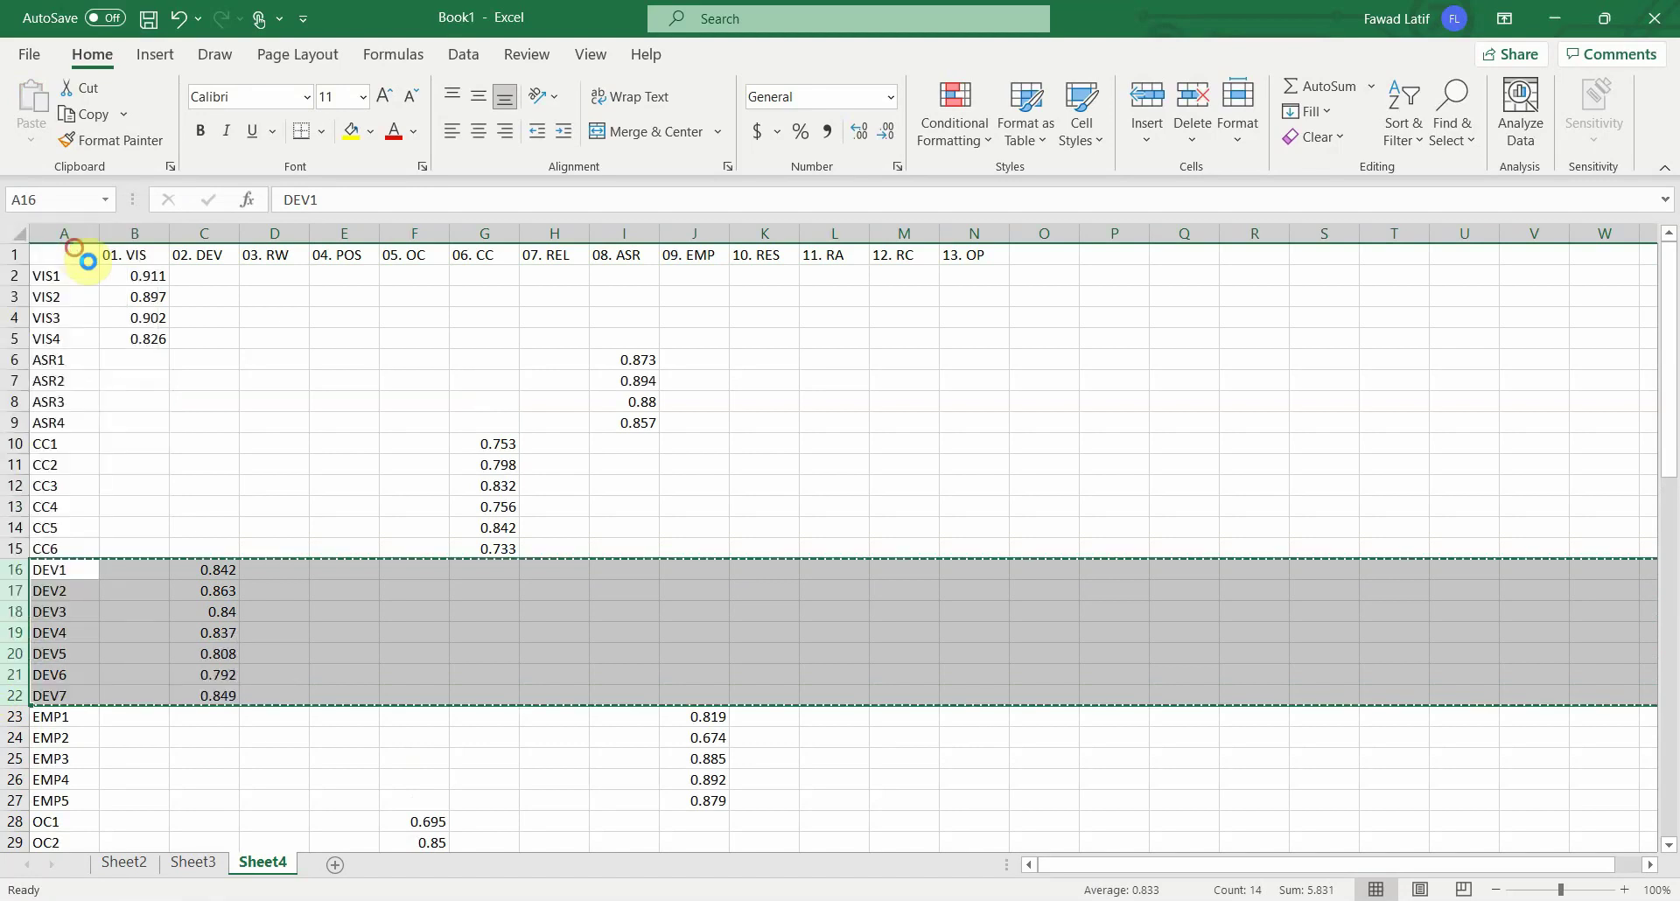
right_click(16, 360)
left_click(96, 545)
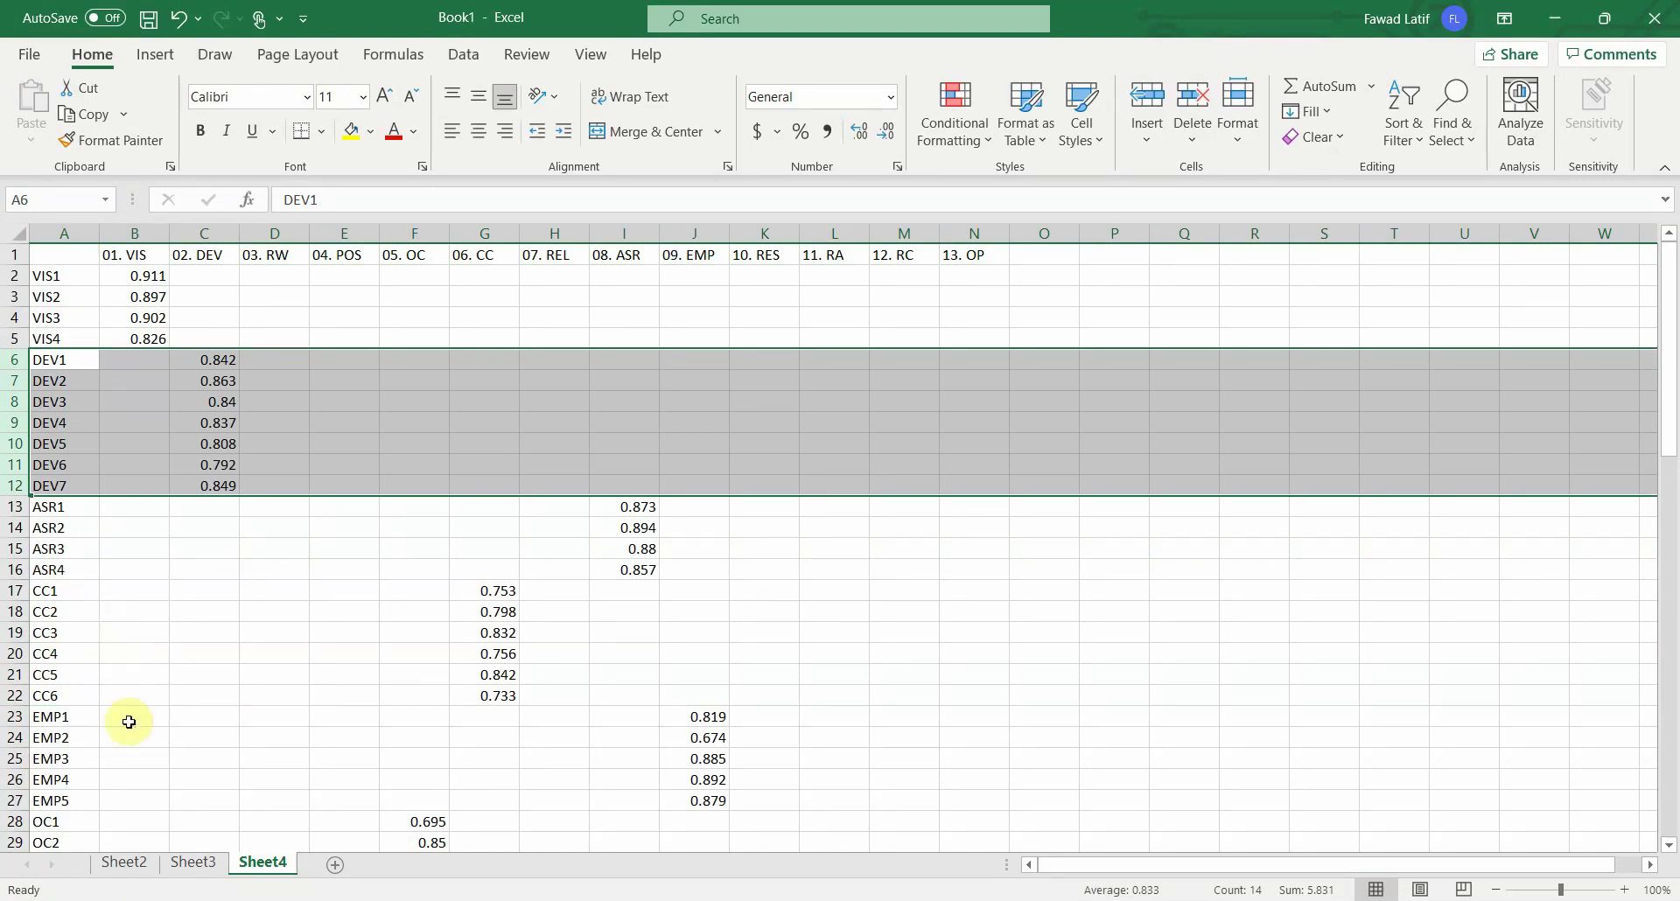
Step: Move the remaining item rows so they follow the order of the construct columns, from RW1 through OP5
scroll(228, 552, "down", 4)
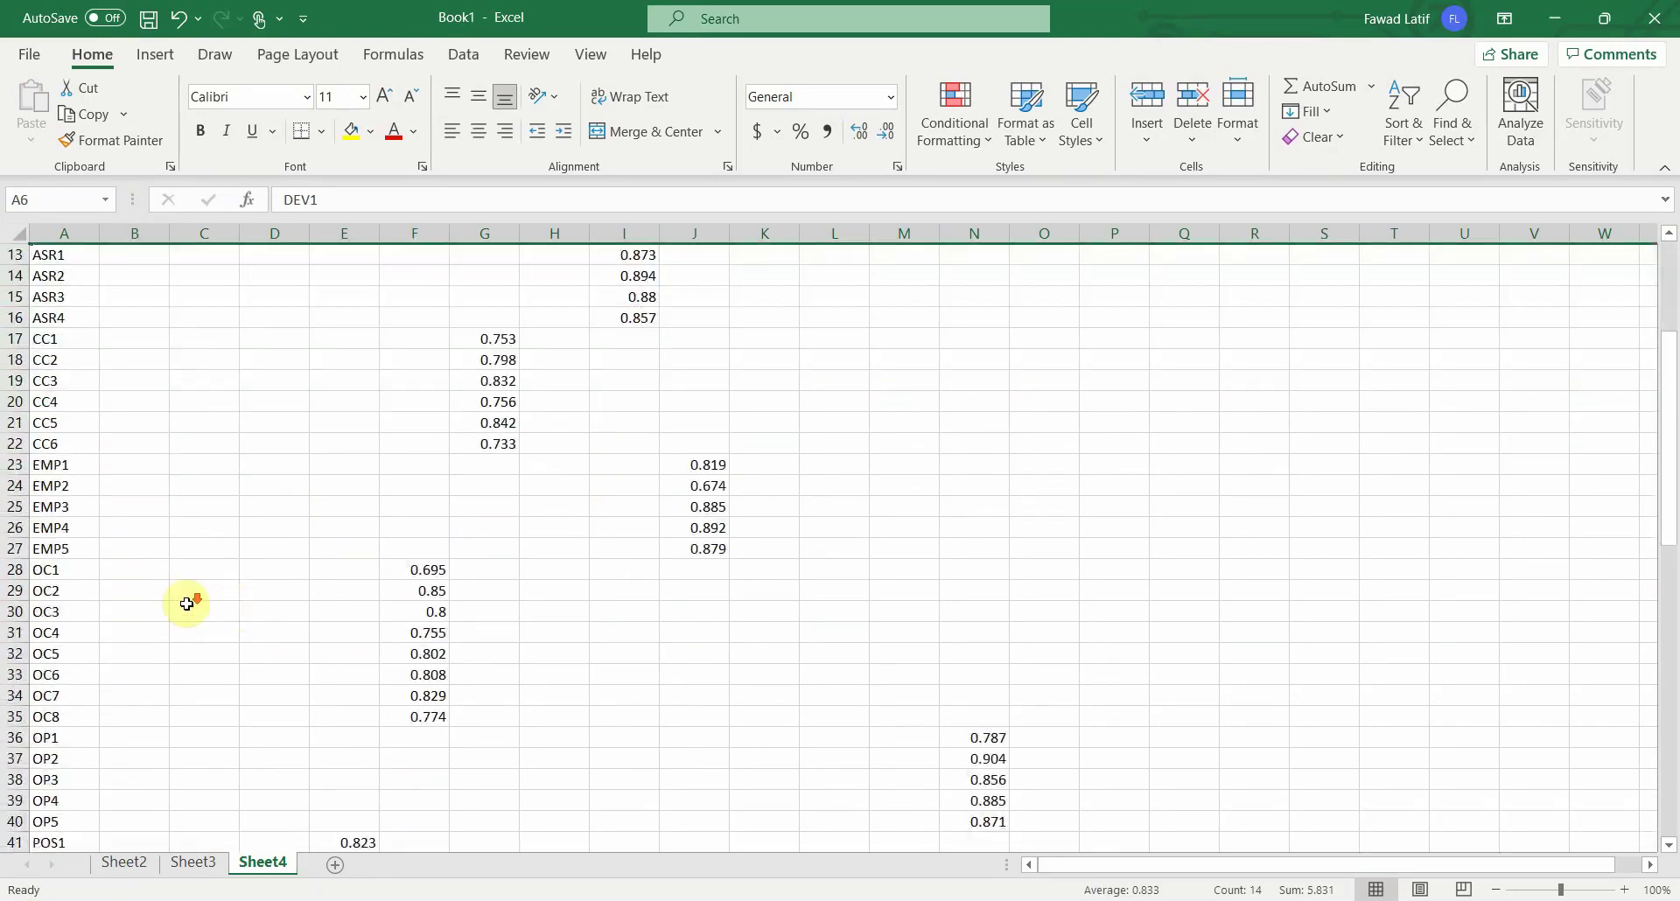
scroll(187, 604, "down", 4)
scroll(42, 632, "down", 4)
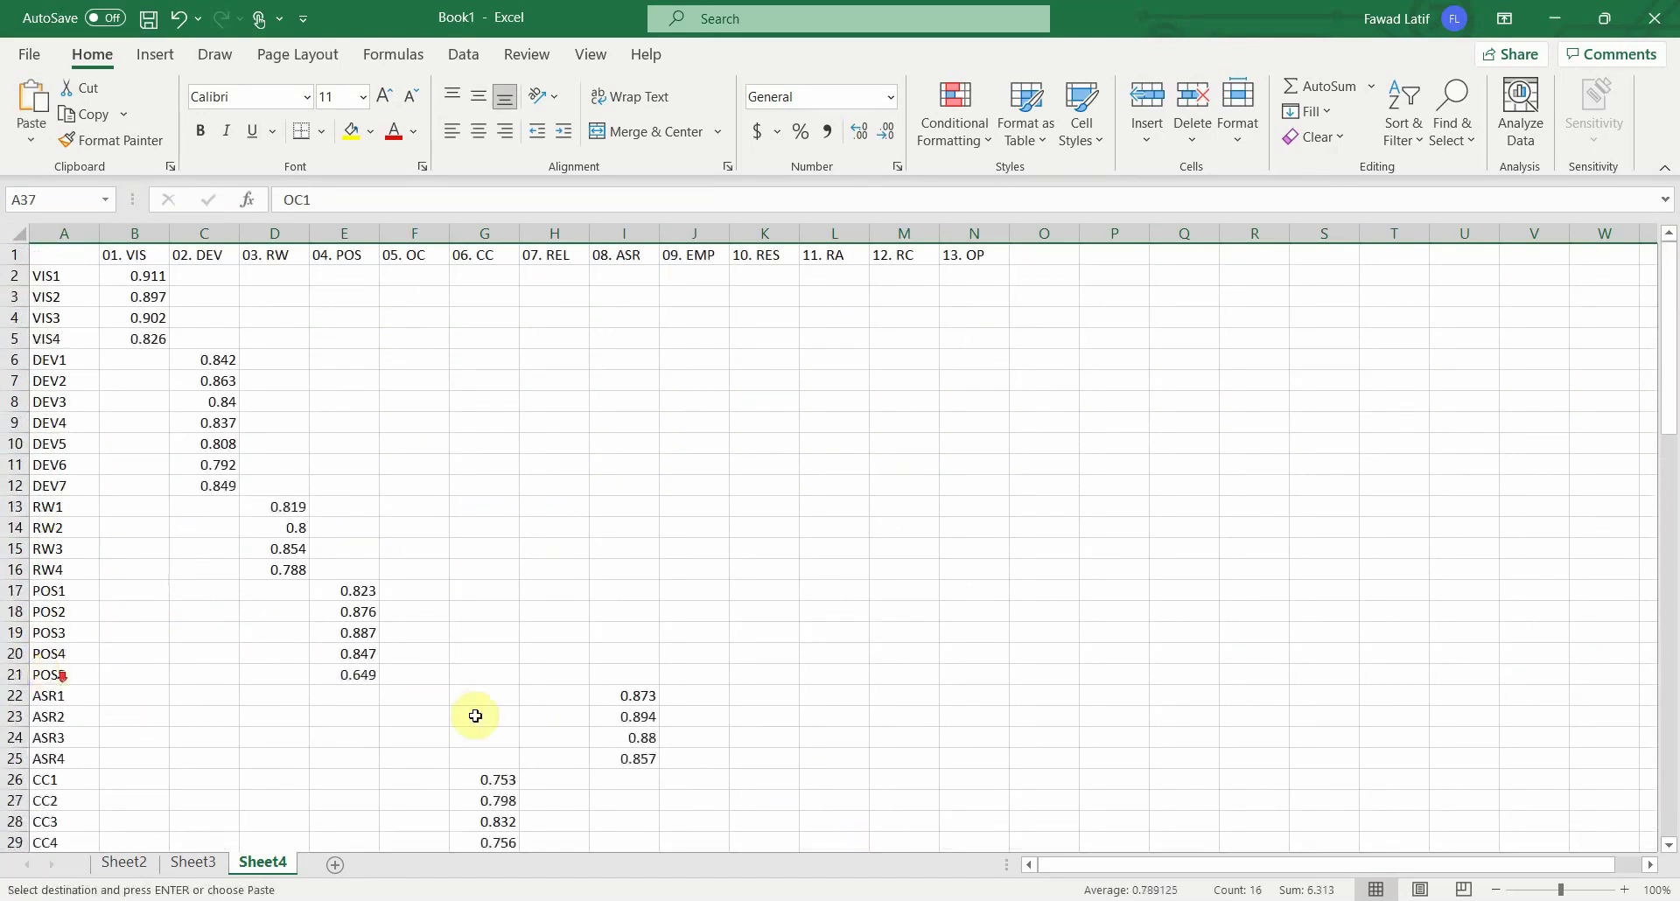
right_click(20, 697)
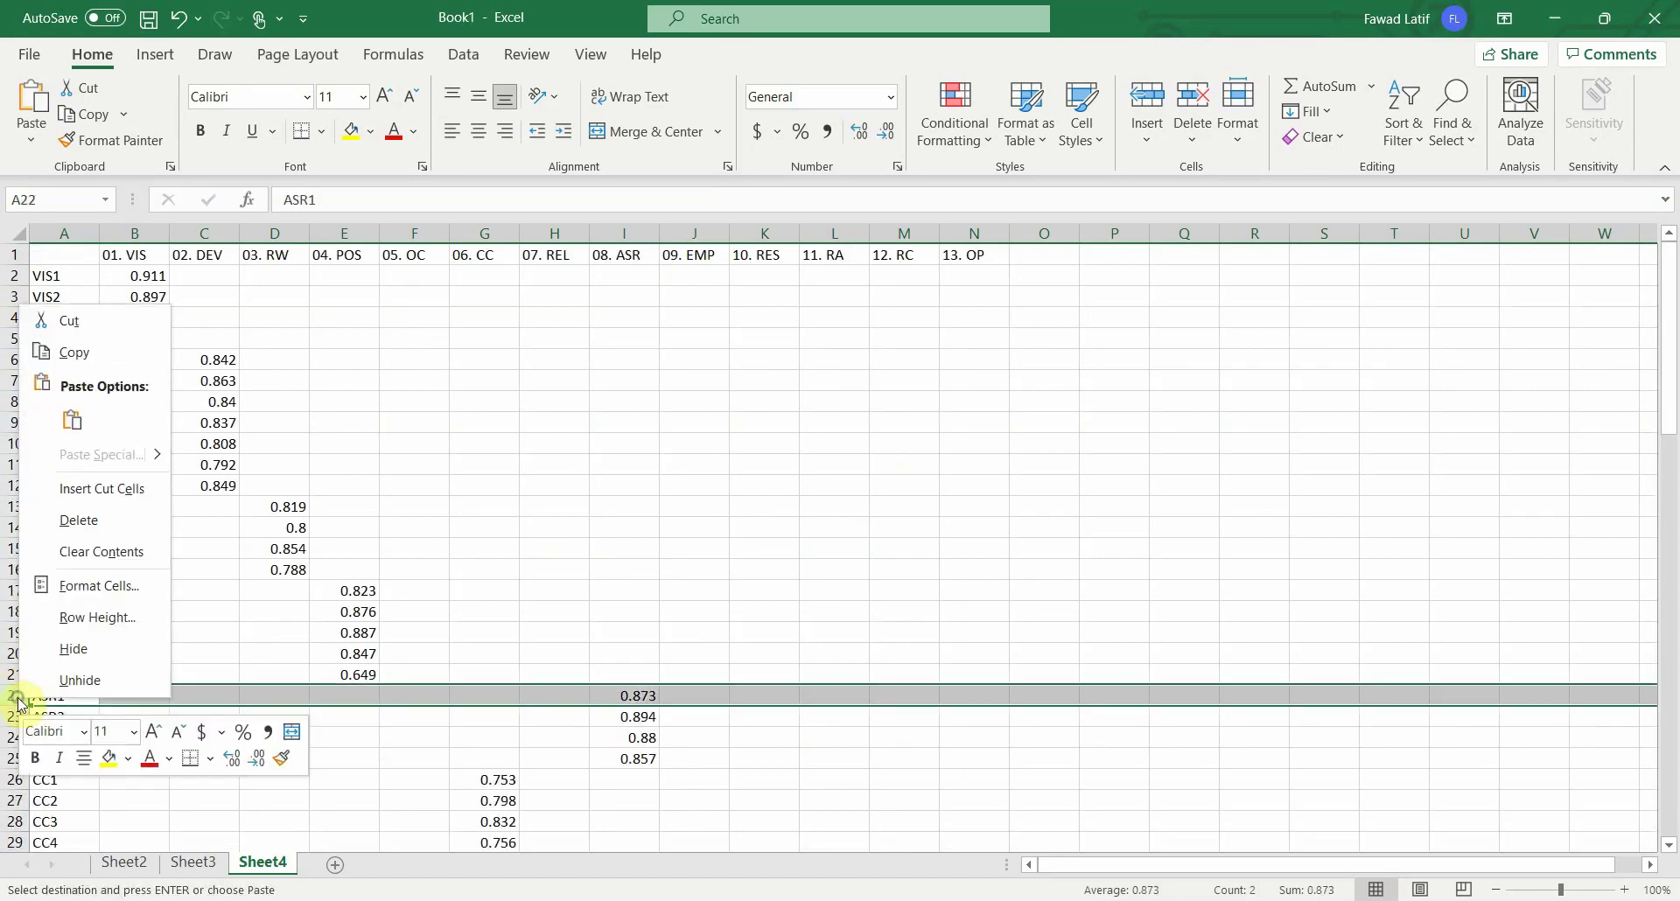
left_click(108, 455)
scroll(454, 611, "down", 6)
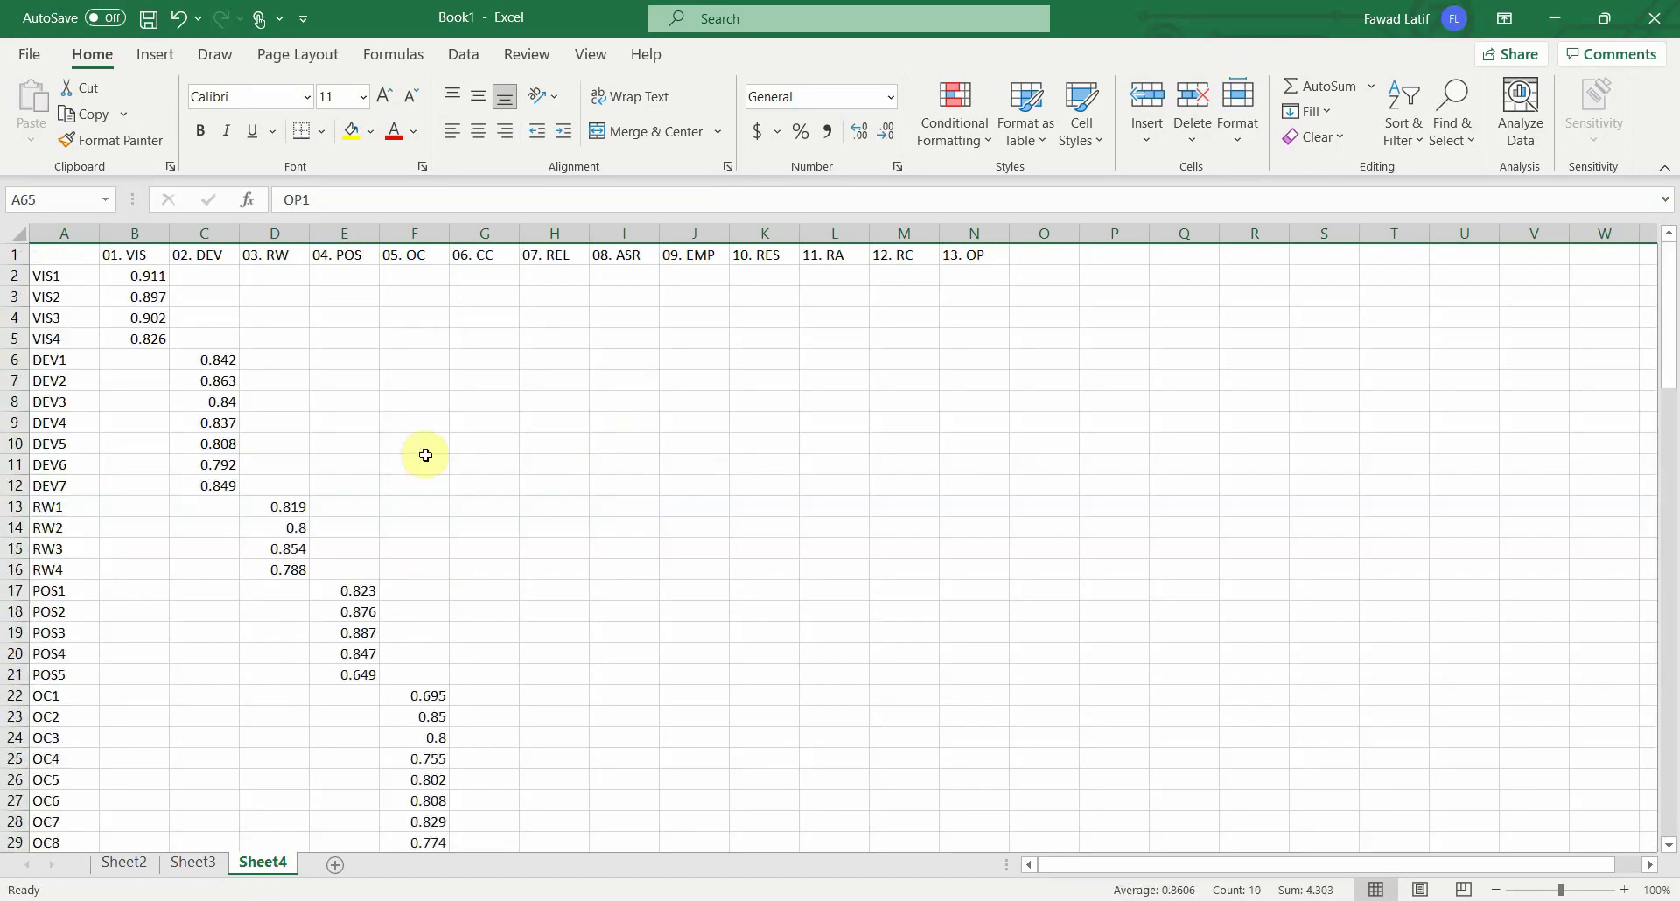
scroll(423, 451, "down", 5)
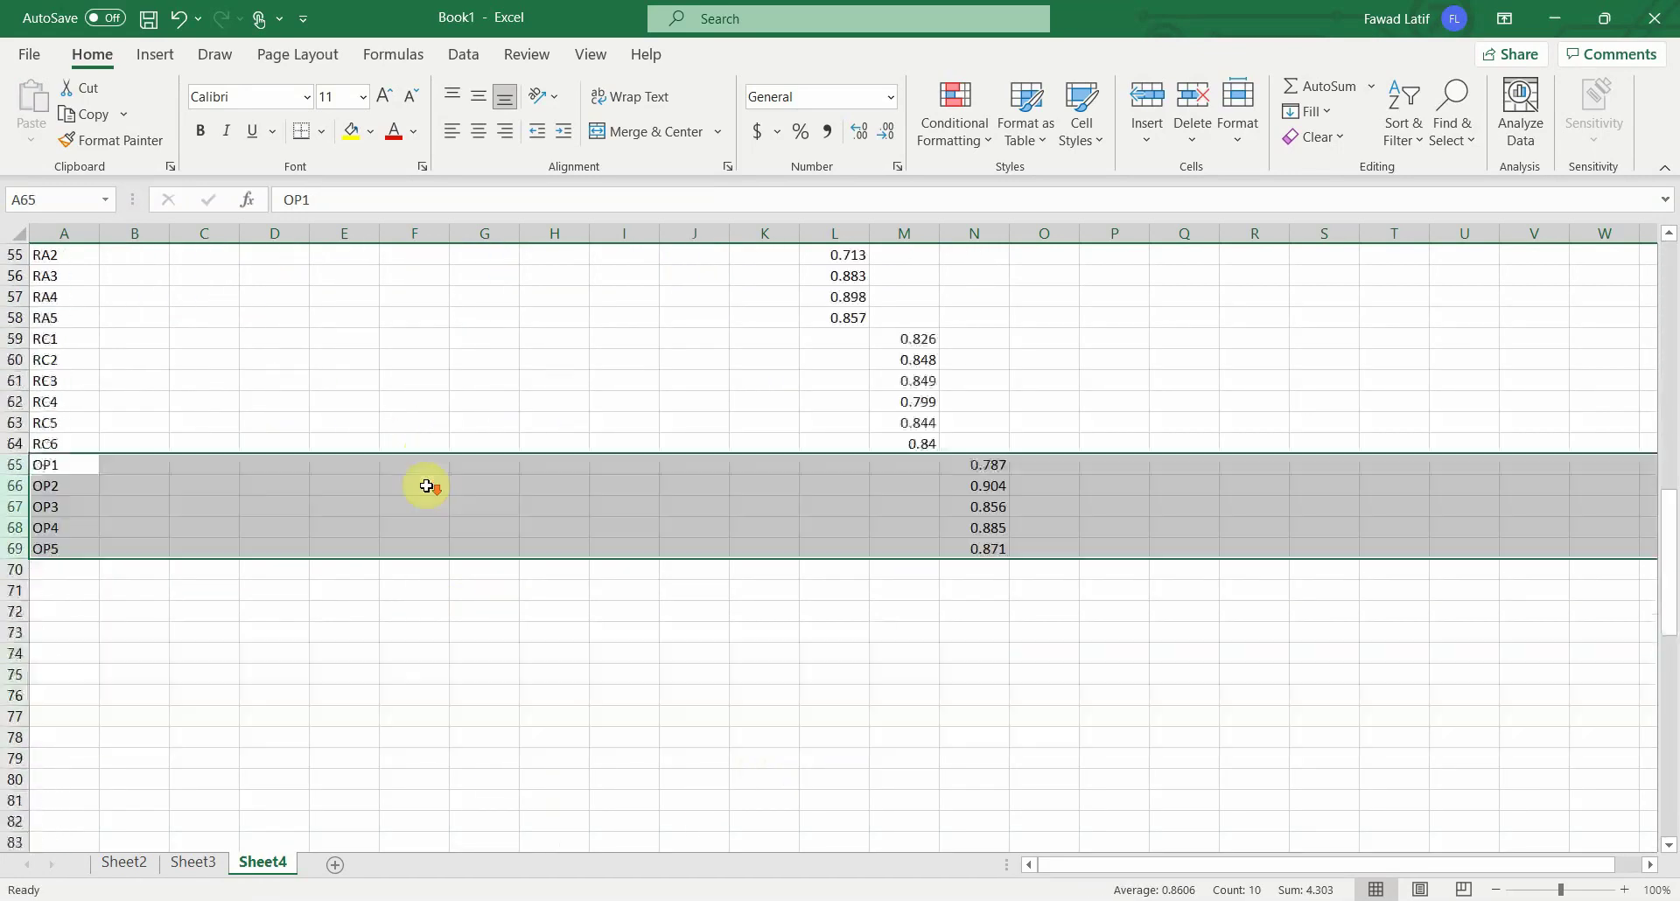
Step: Format all loading values in B2:N69 as Number with 3 decimal places
scroll(425, 481, "up", 7)
scroll(426, 486, "up", 11)
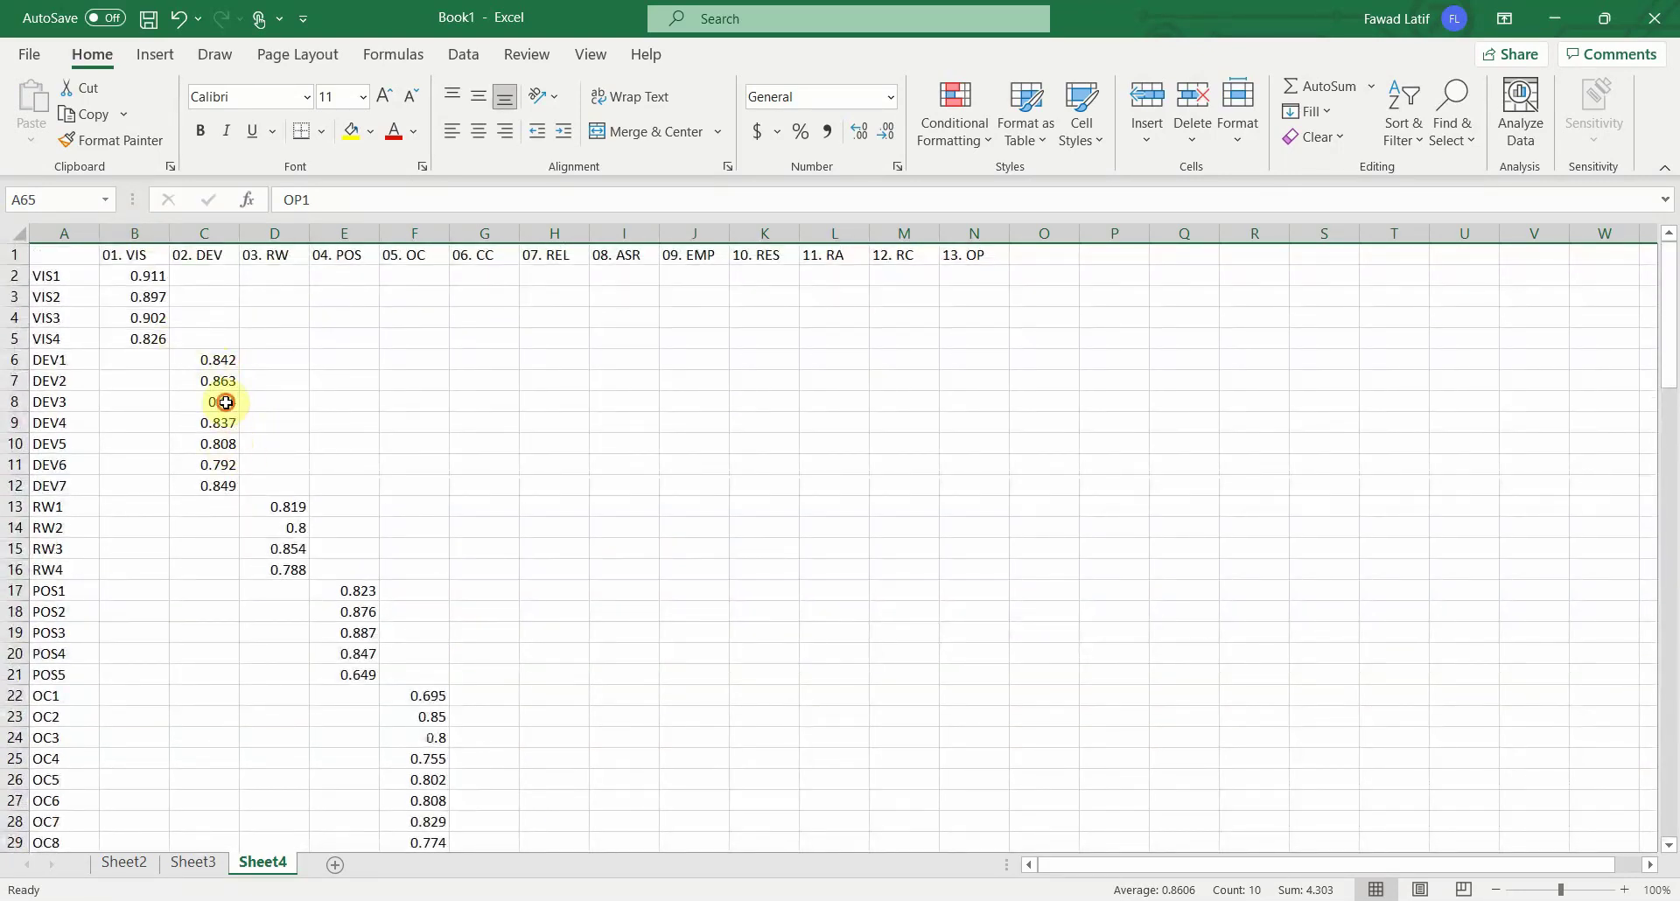
left_click(224, 401)
left_click_drag(132, 281, 983, 495)
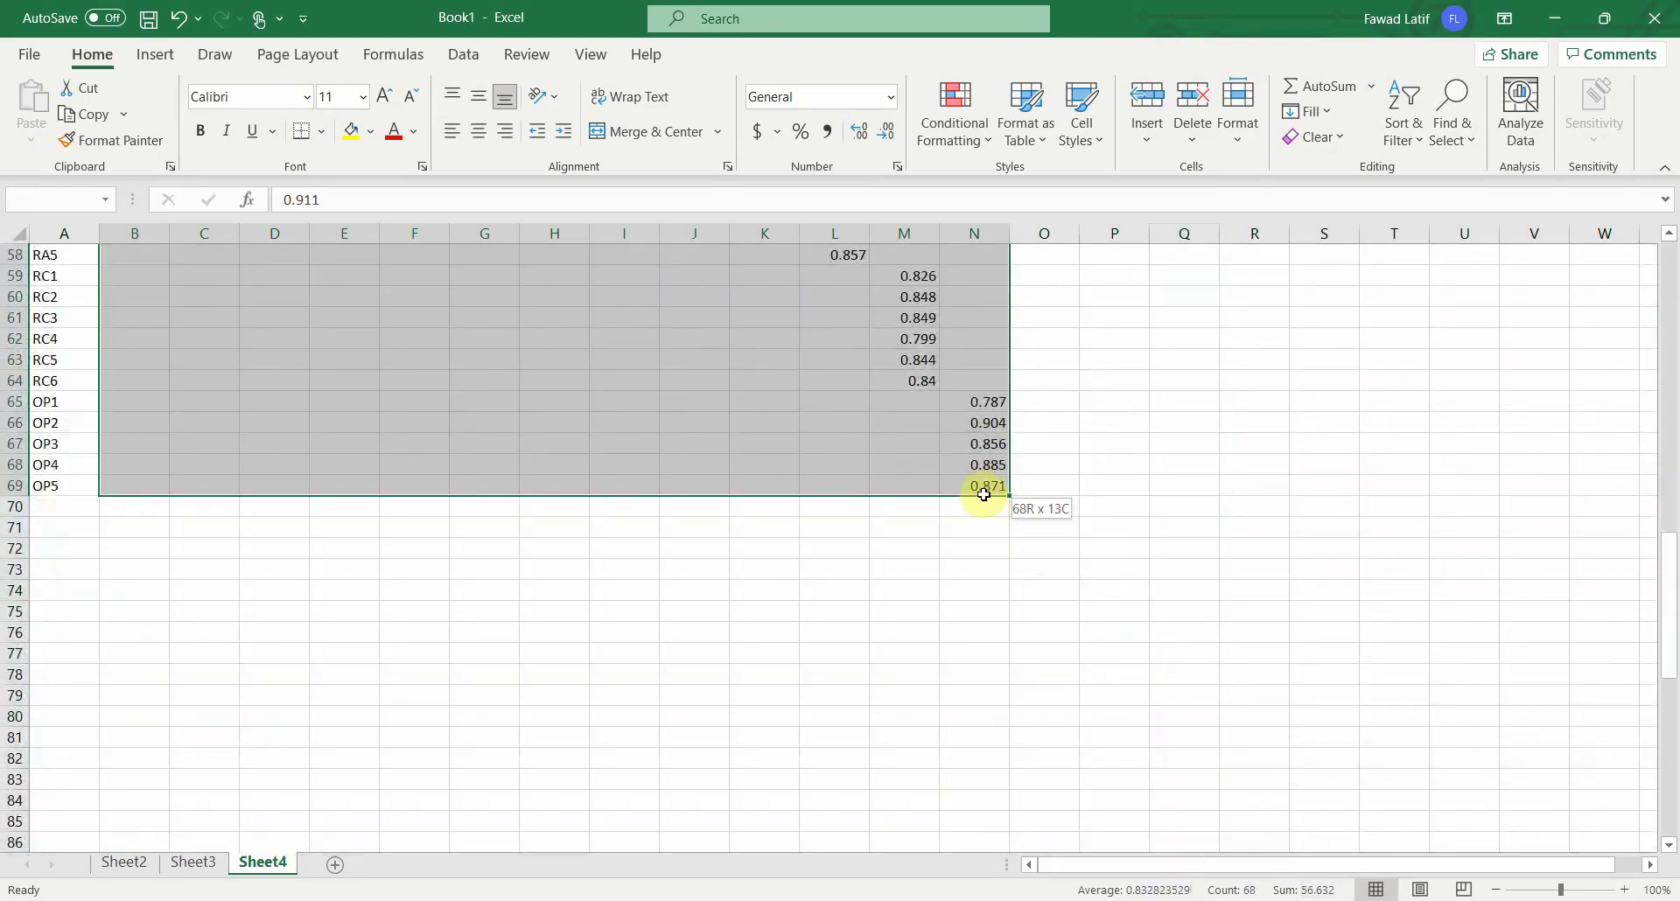
right_click(892, 463)
left_click(976, 775)
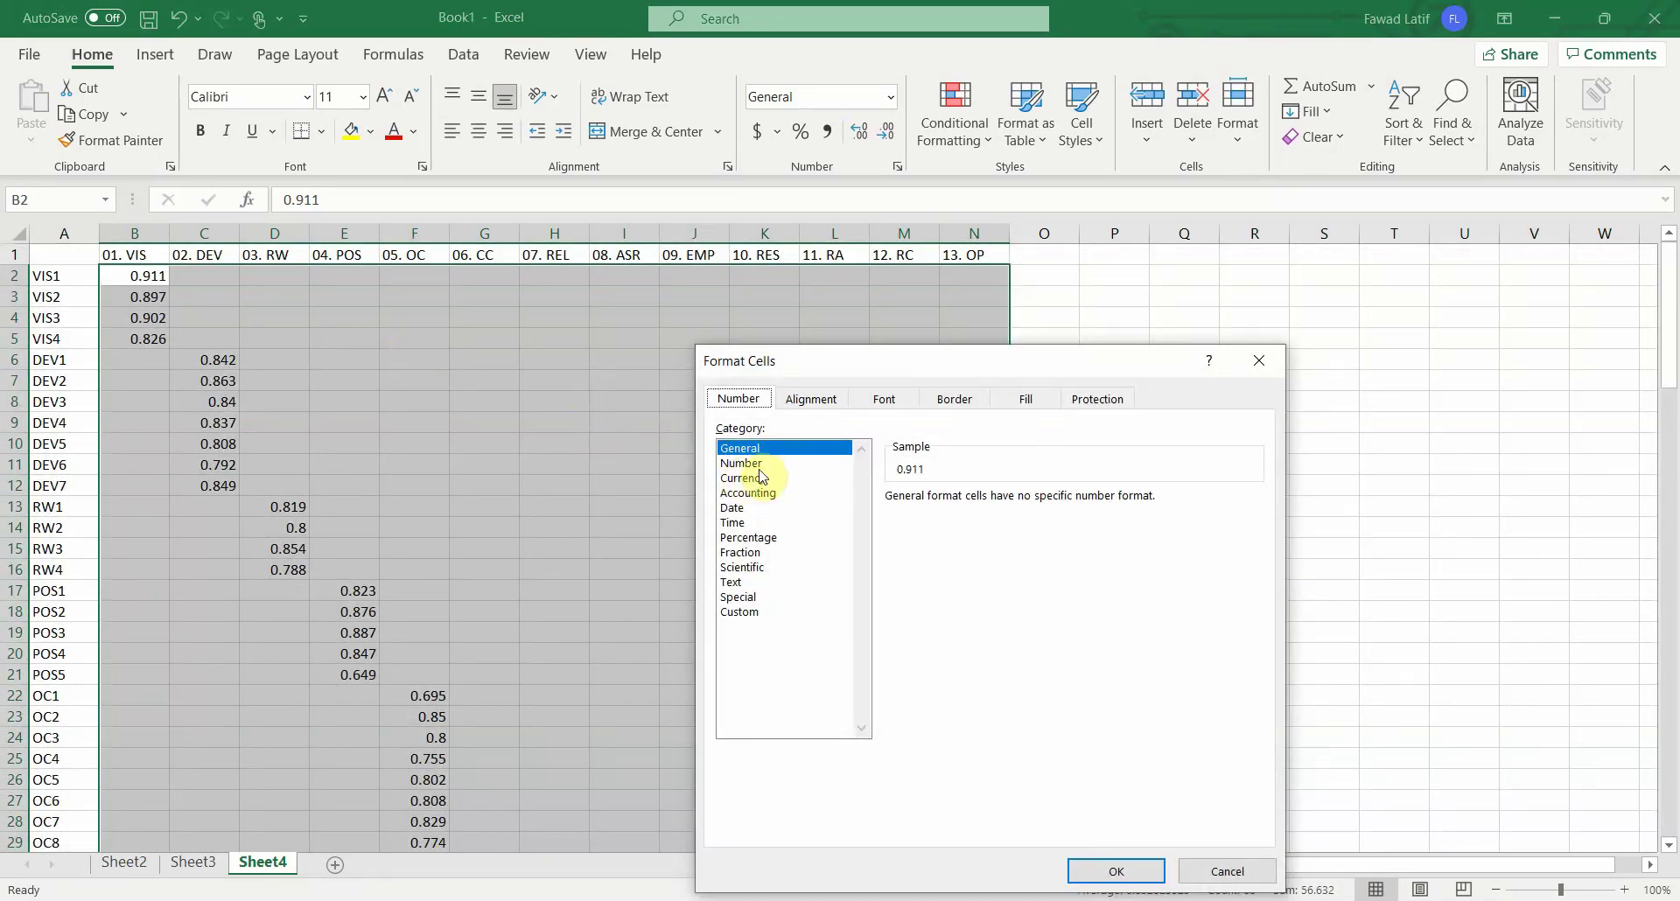
left_click(792, 463)
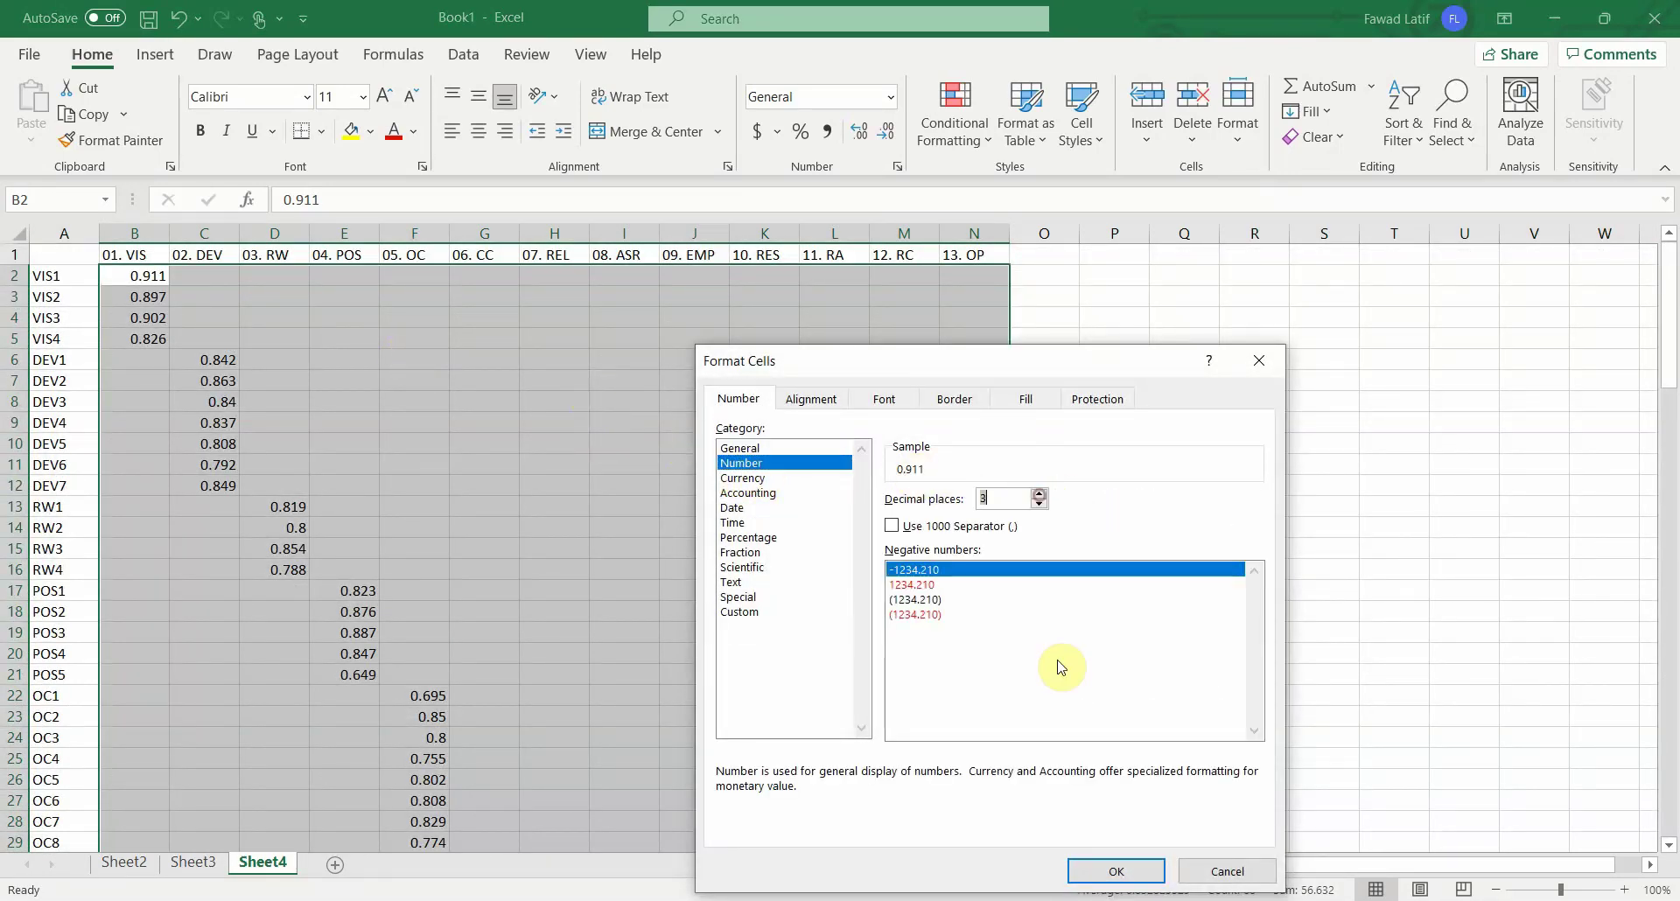
left_click(1111, 869)
Step: Copy the whole table A1:N69 and paste it on a new line below the Table 1 caption in the thesis Word document
left_click(72, 262)
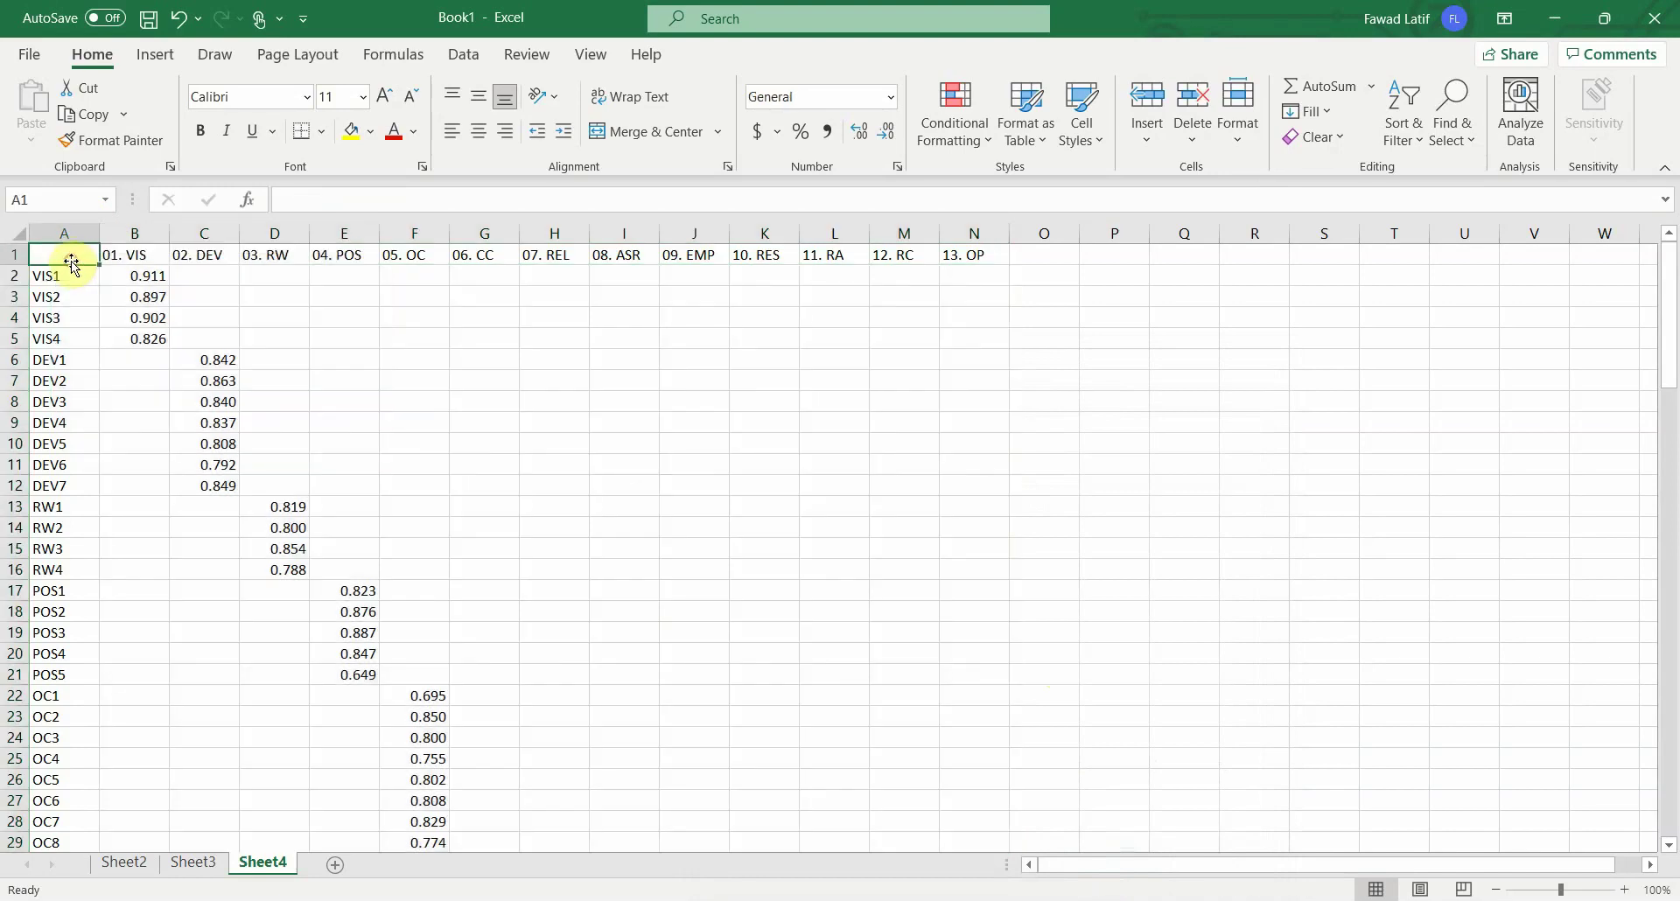
key("ctrl+shift+End")
key("ctrl+c")
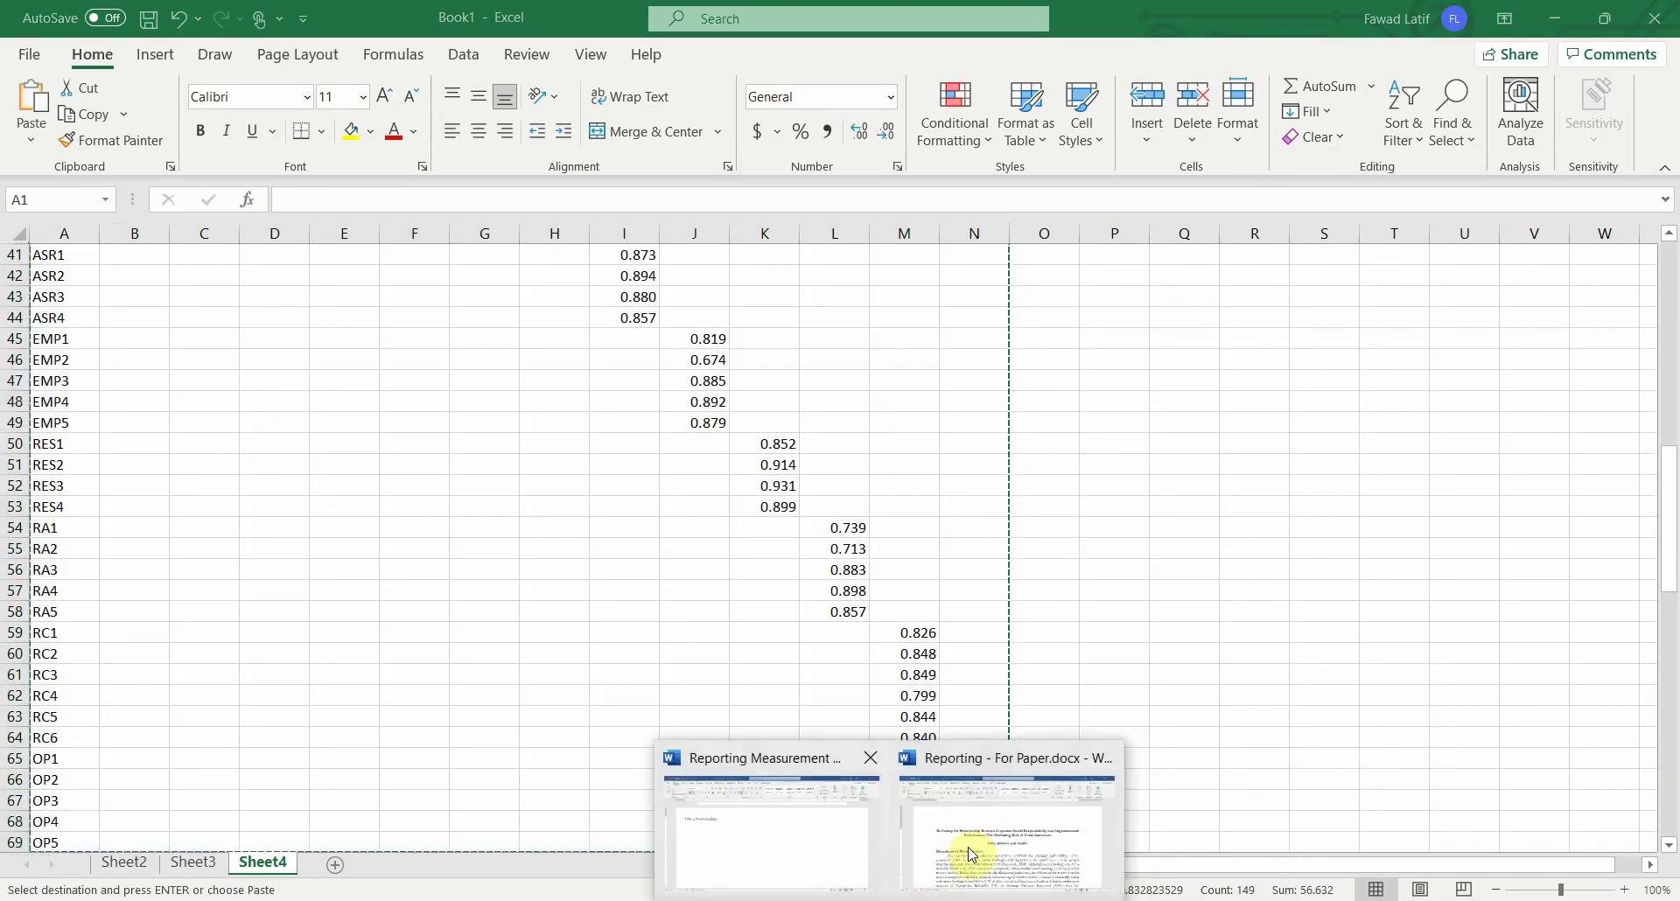
left_click(967, 856)
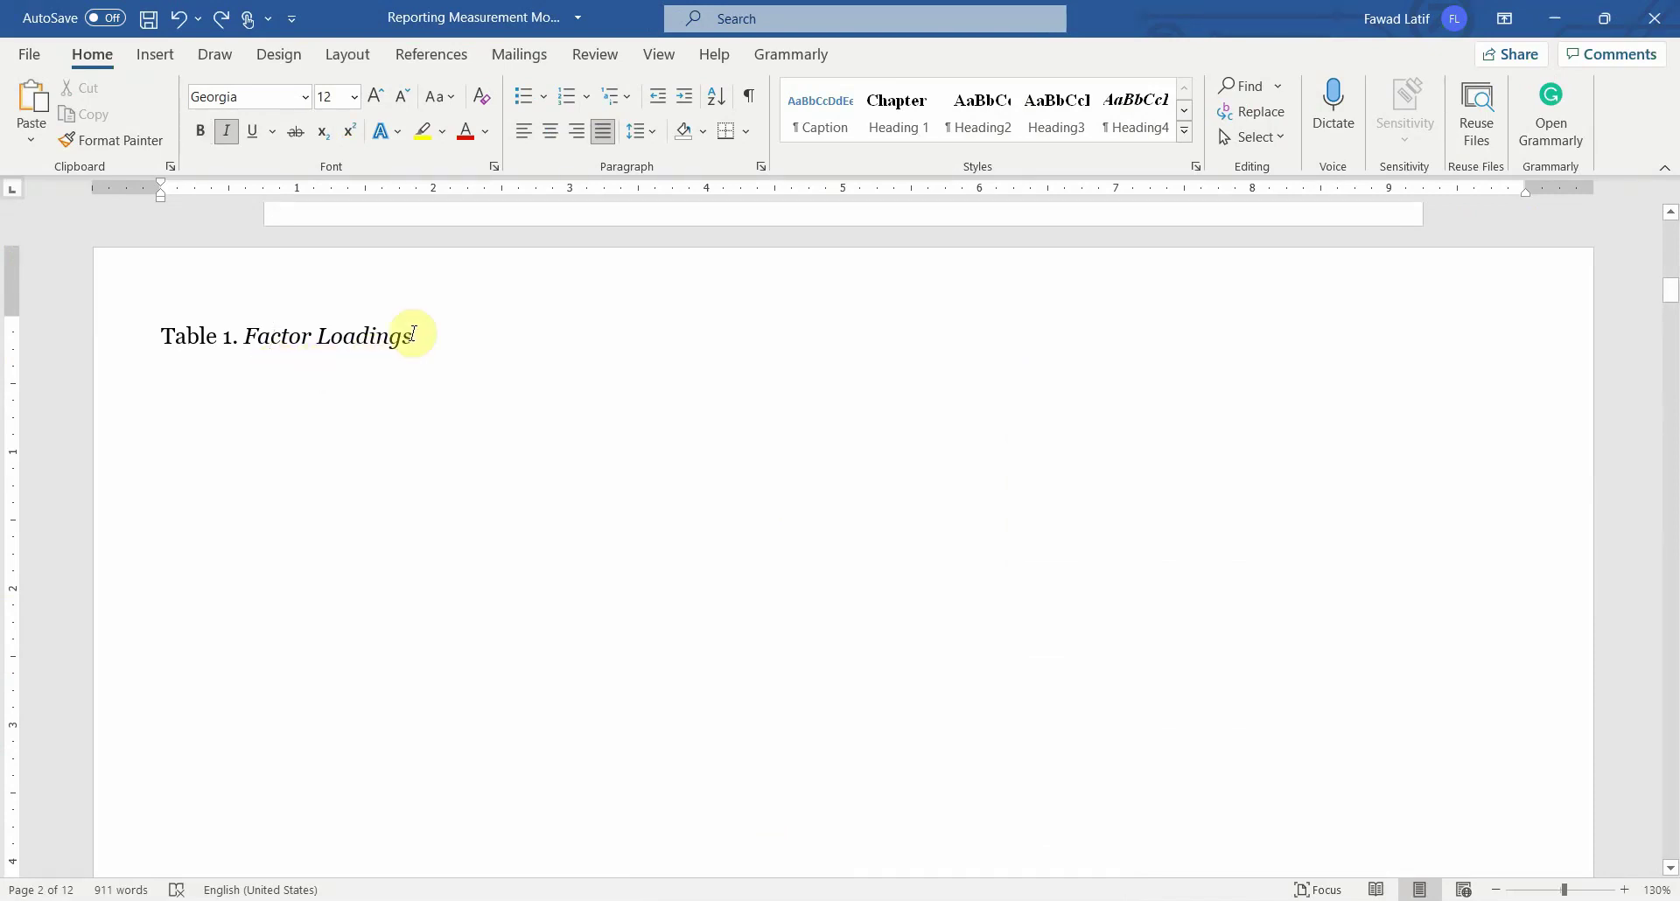
key("Return")
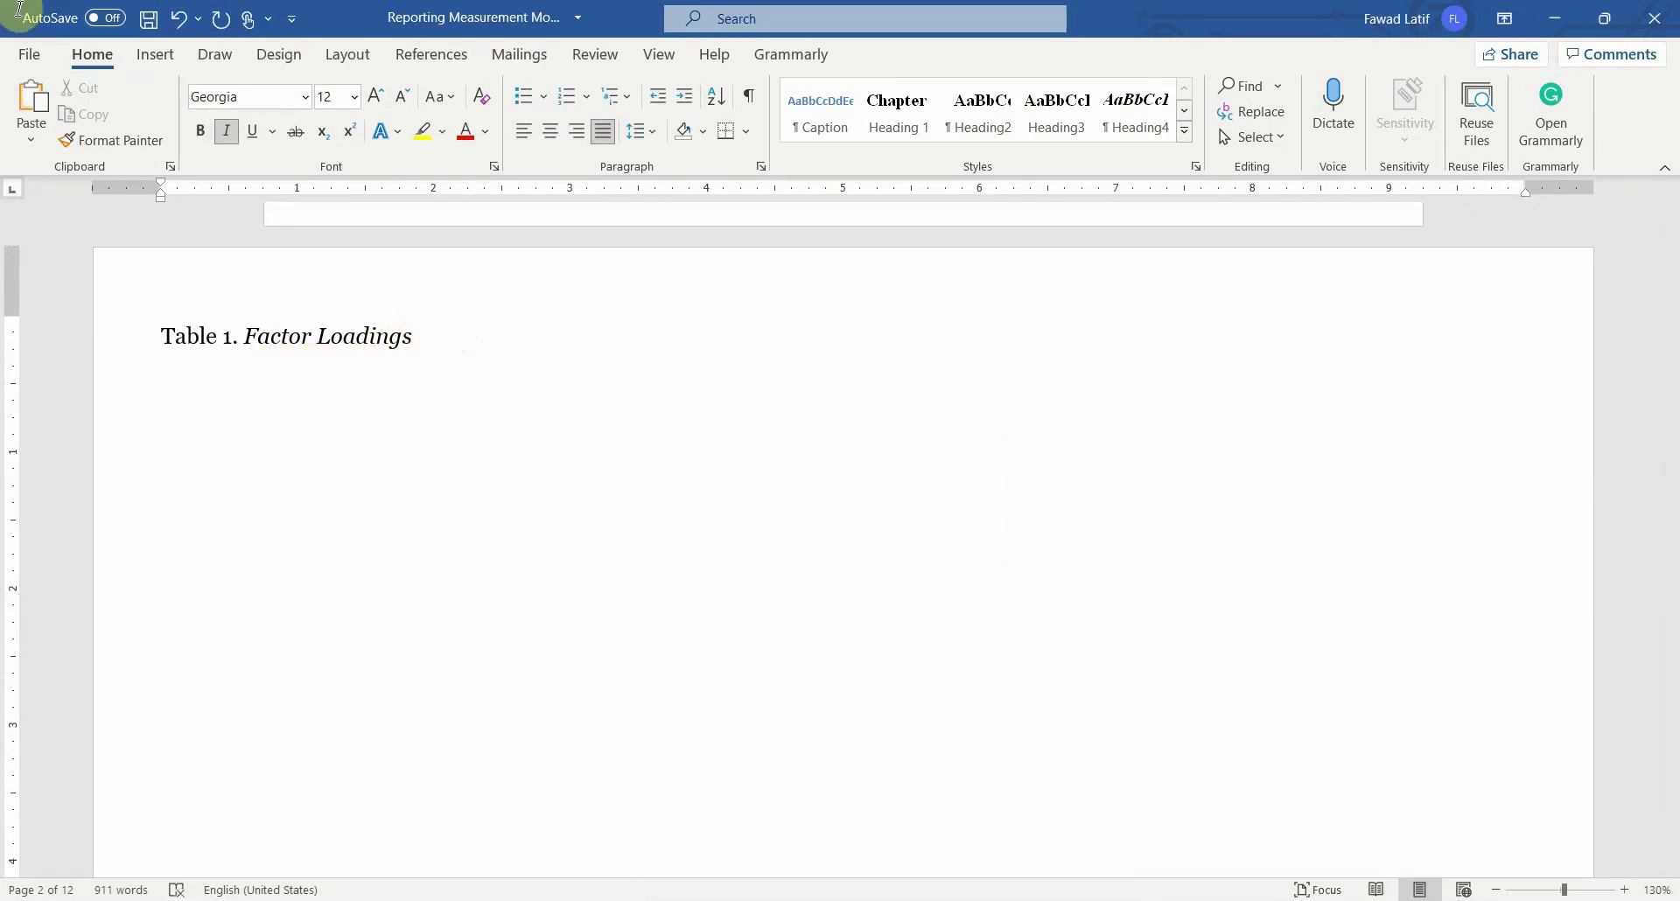
key("ctrl+v")
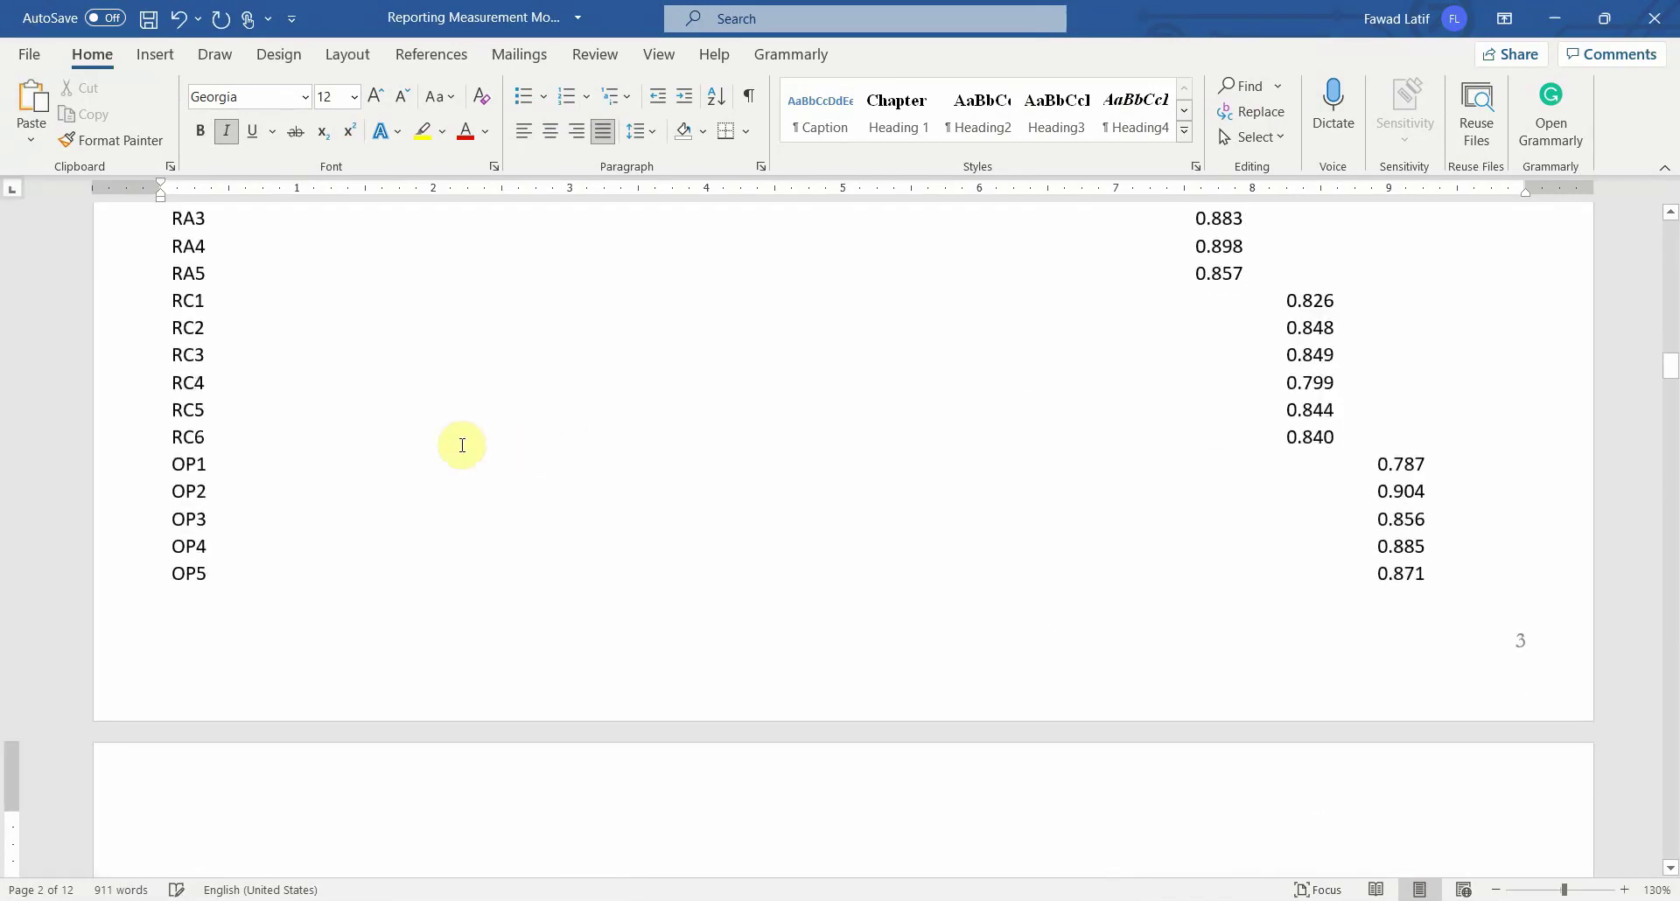
Step: Select the entire pasted factor loadings table and set its font size to 10
scroll(461, 429, "up", 15)
scroll(416, 457, "up", 5)
scroll(394, 525, "down", 5)
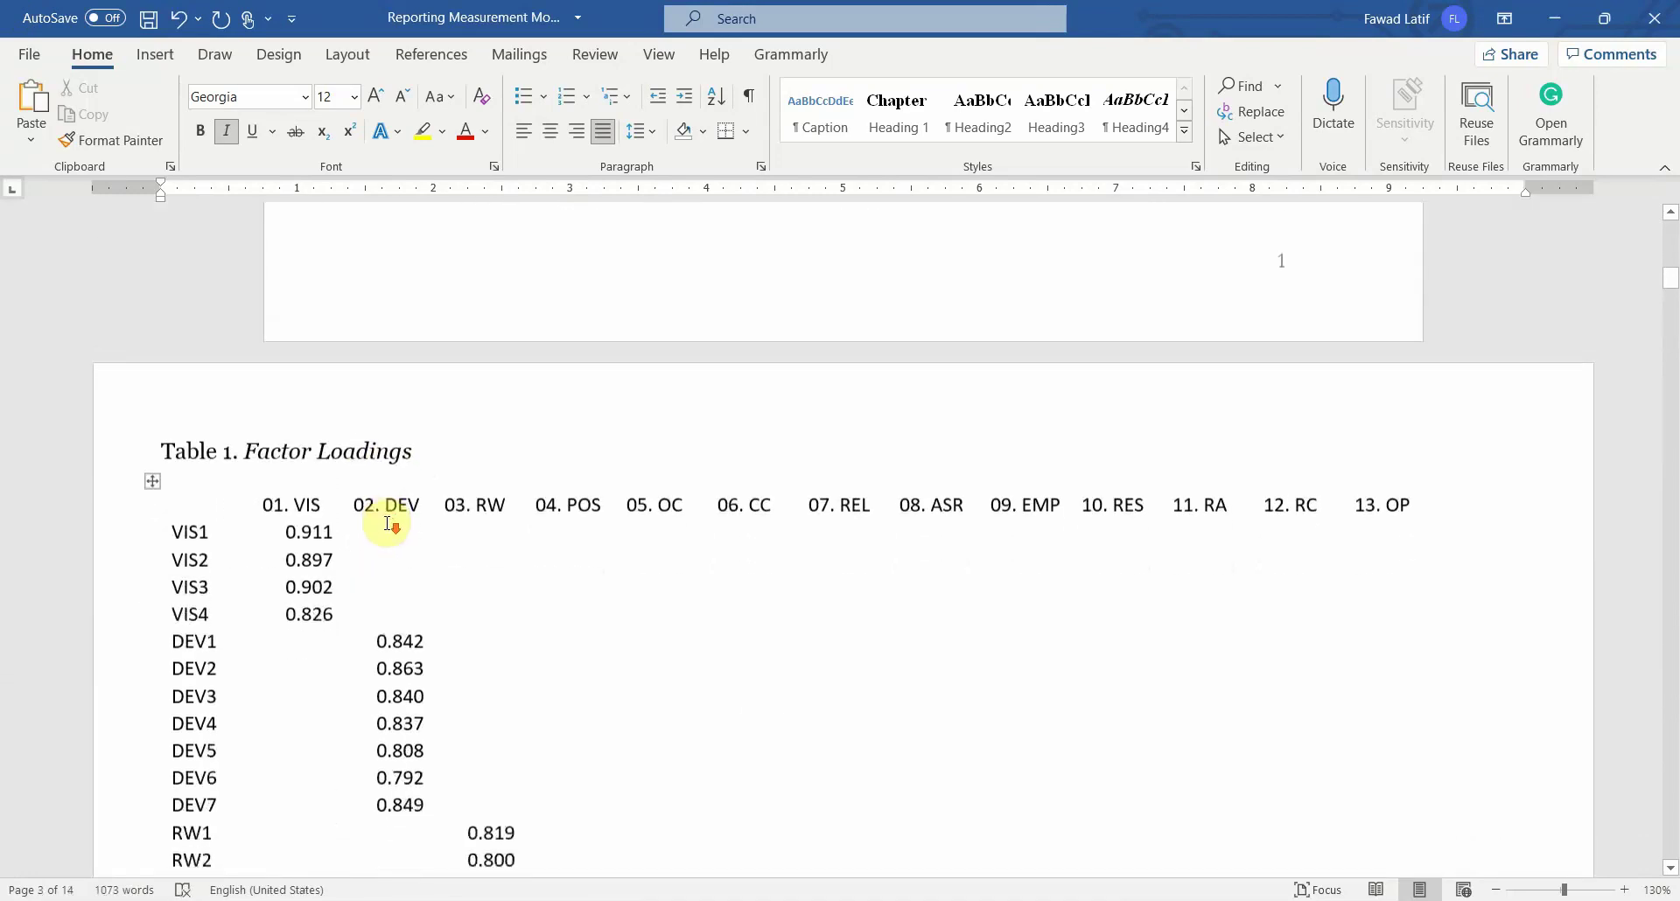
left_click(148, 340)
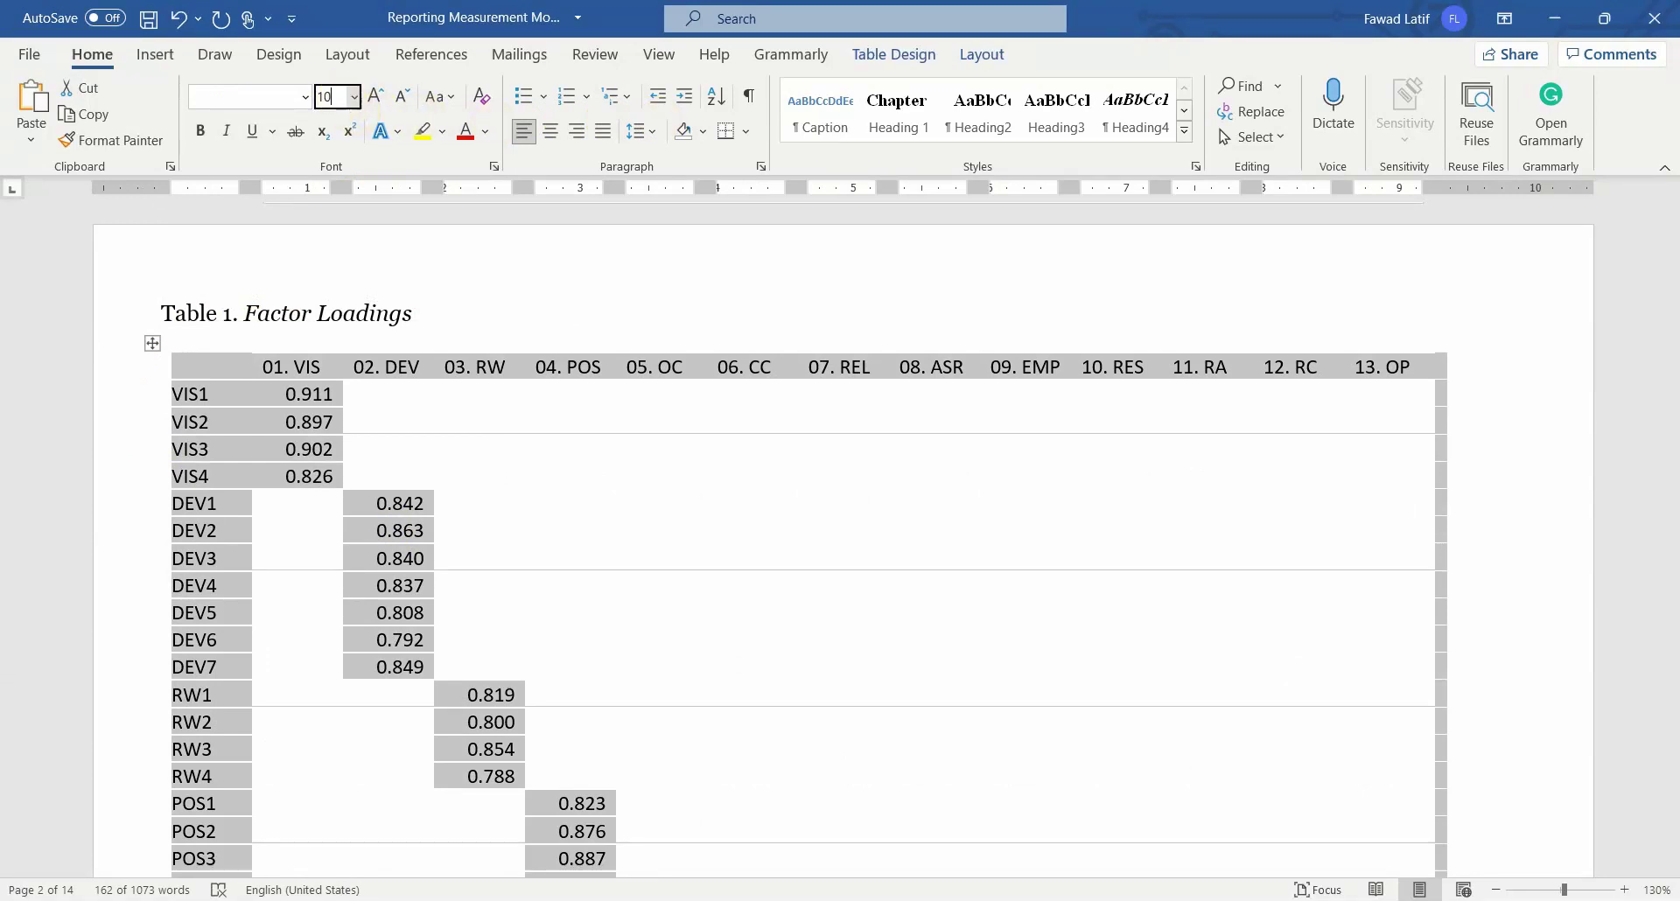
type("10")
key("Return")
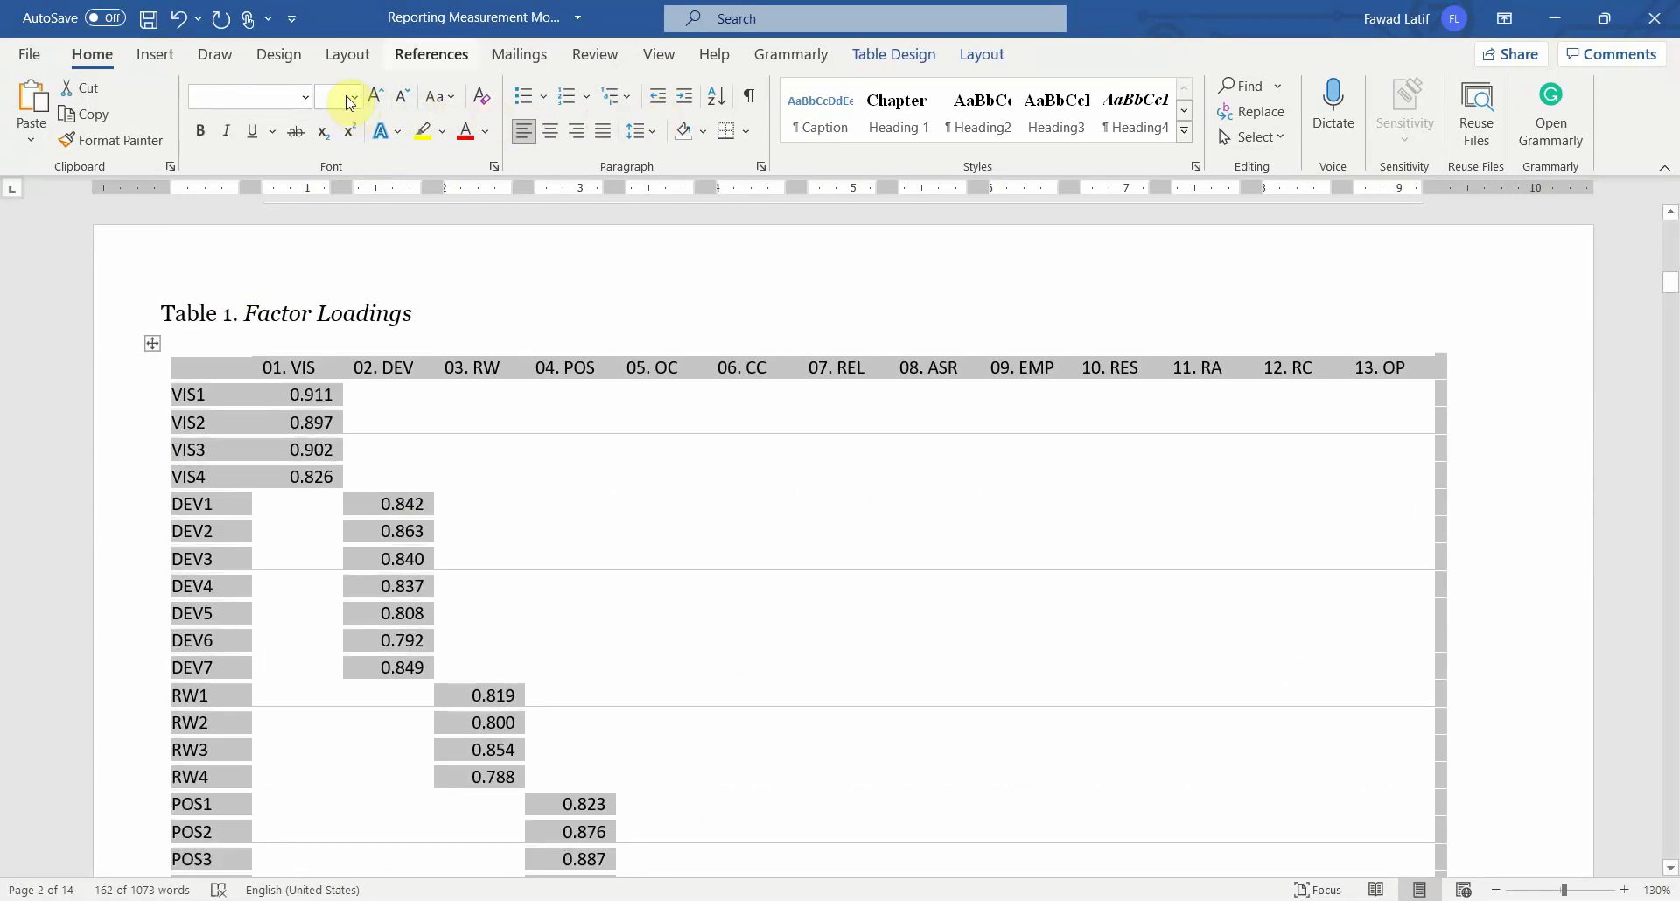
Step: Remove all borders from the factor loadings table, keeping only a bottom and a top border around the whole table
left_click(740, 133)
left_click(780, 280)
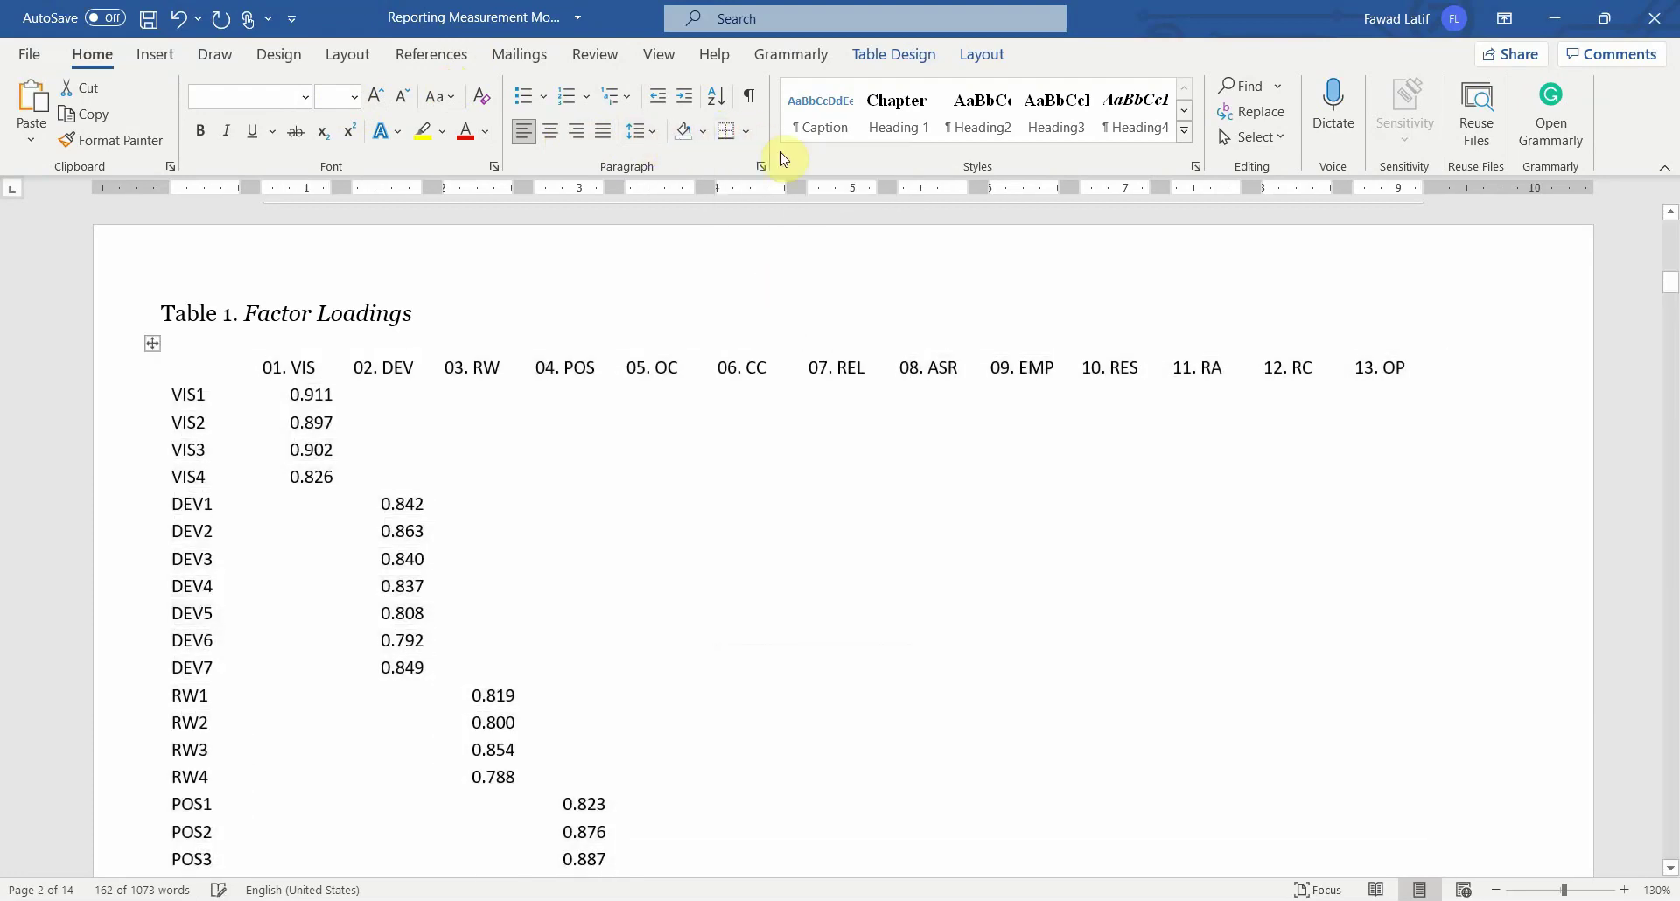
left_click(746, 132)
left_click(747, 135)
left_click(744, 138)
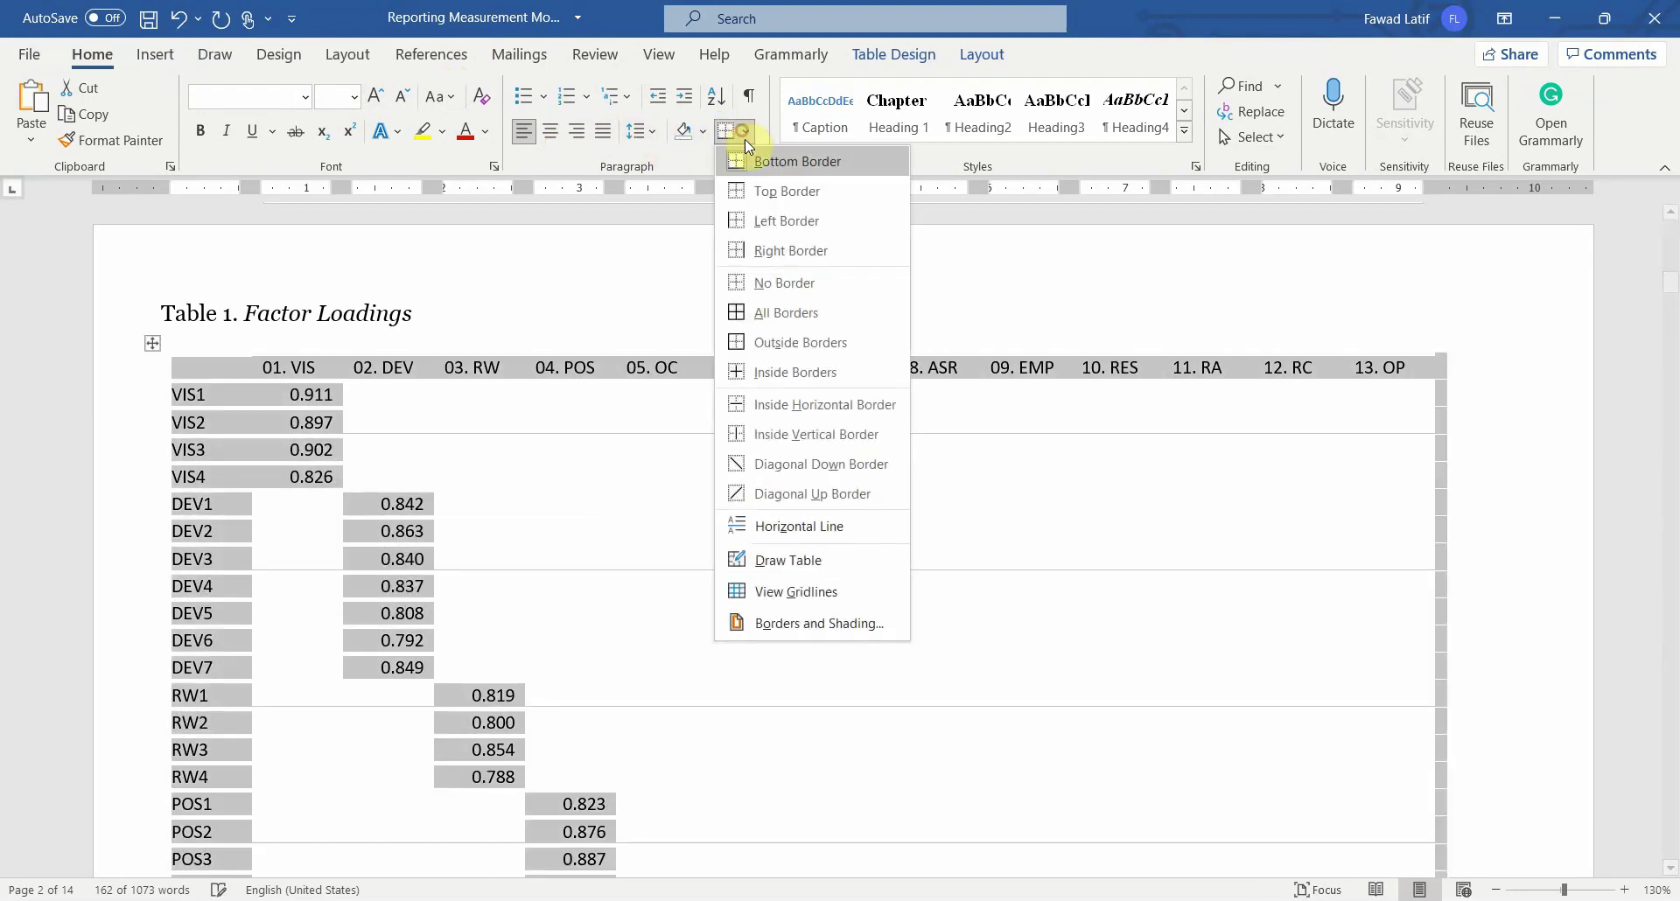
left_click(744, 189)
Step: Add a bottom border beneath the header row of construct names, from the blank corner cell to 13. OP
left_click(179, 365)
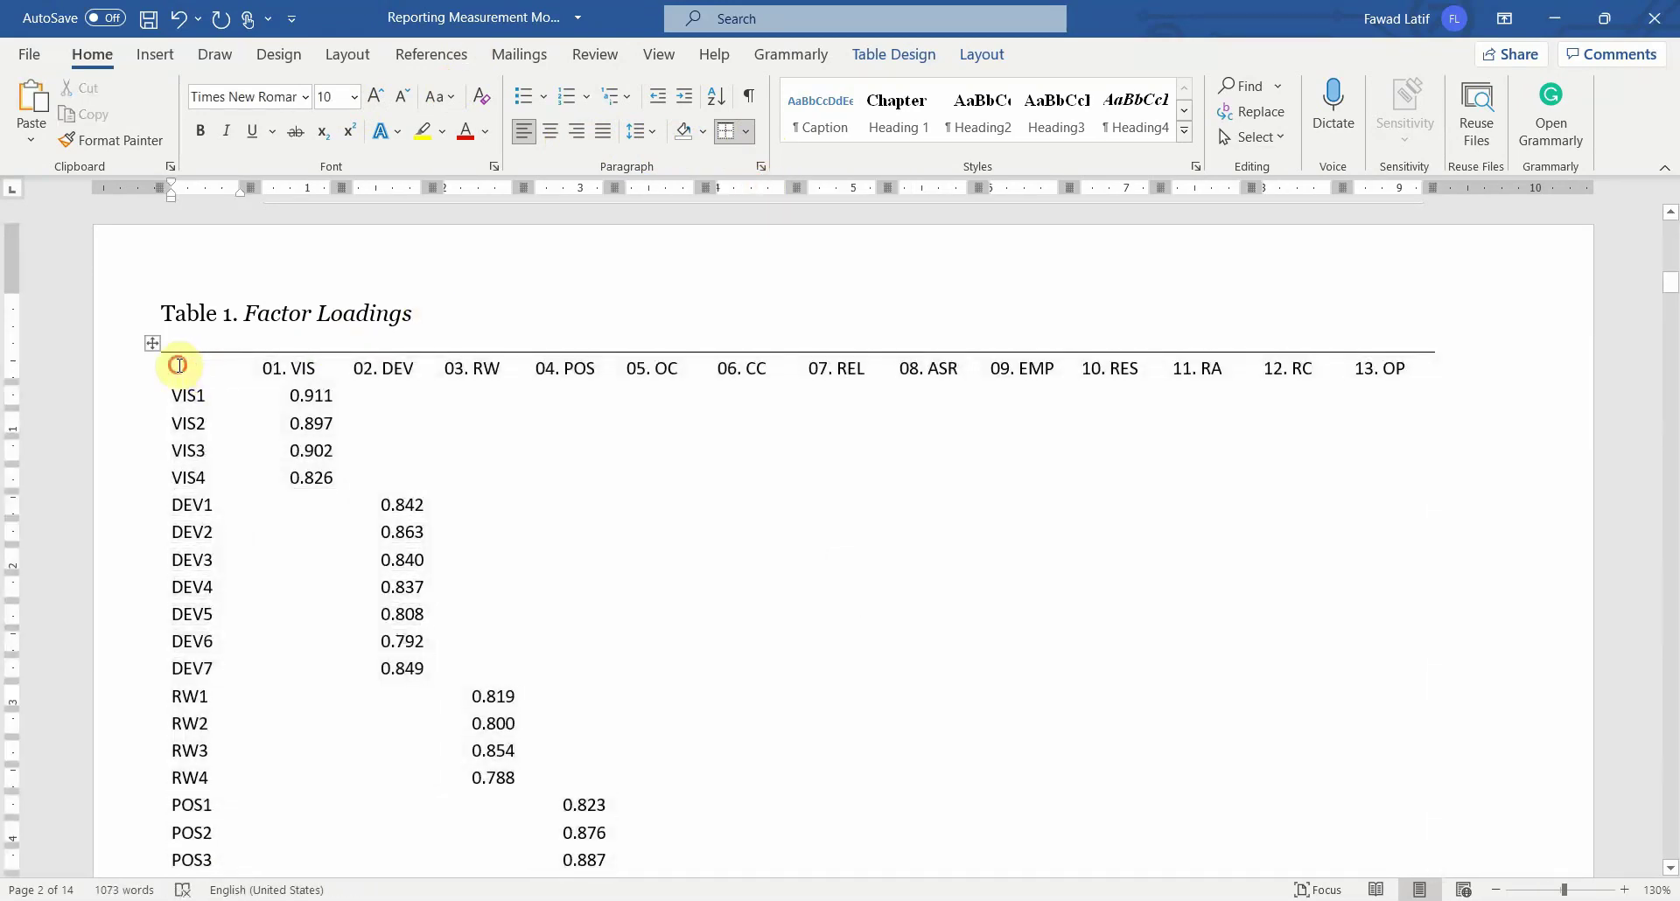
left_click_drag(179, 364, 1404, 367)
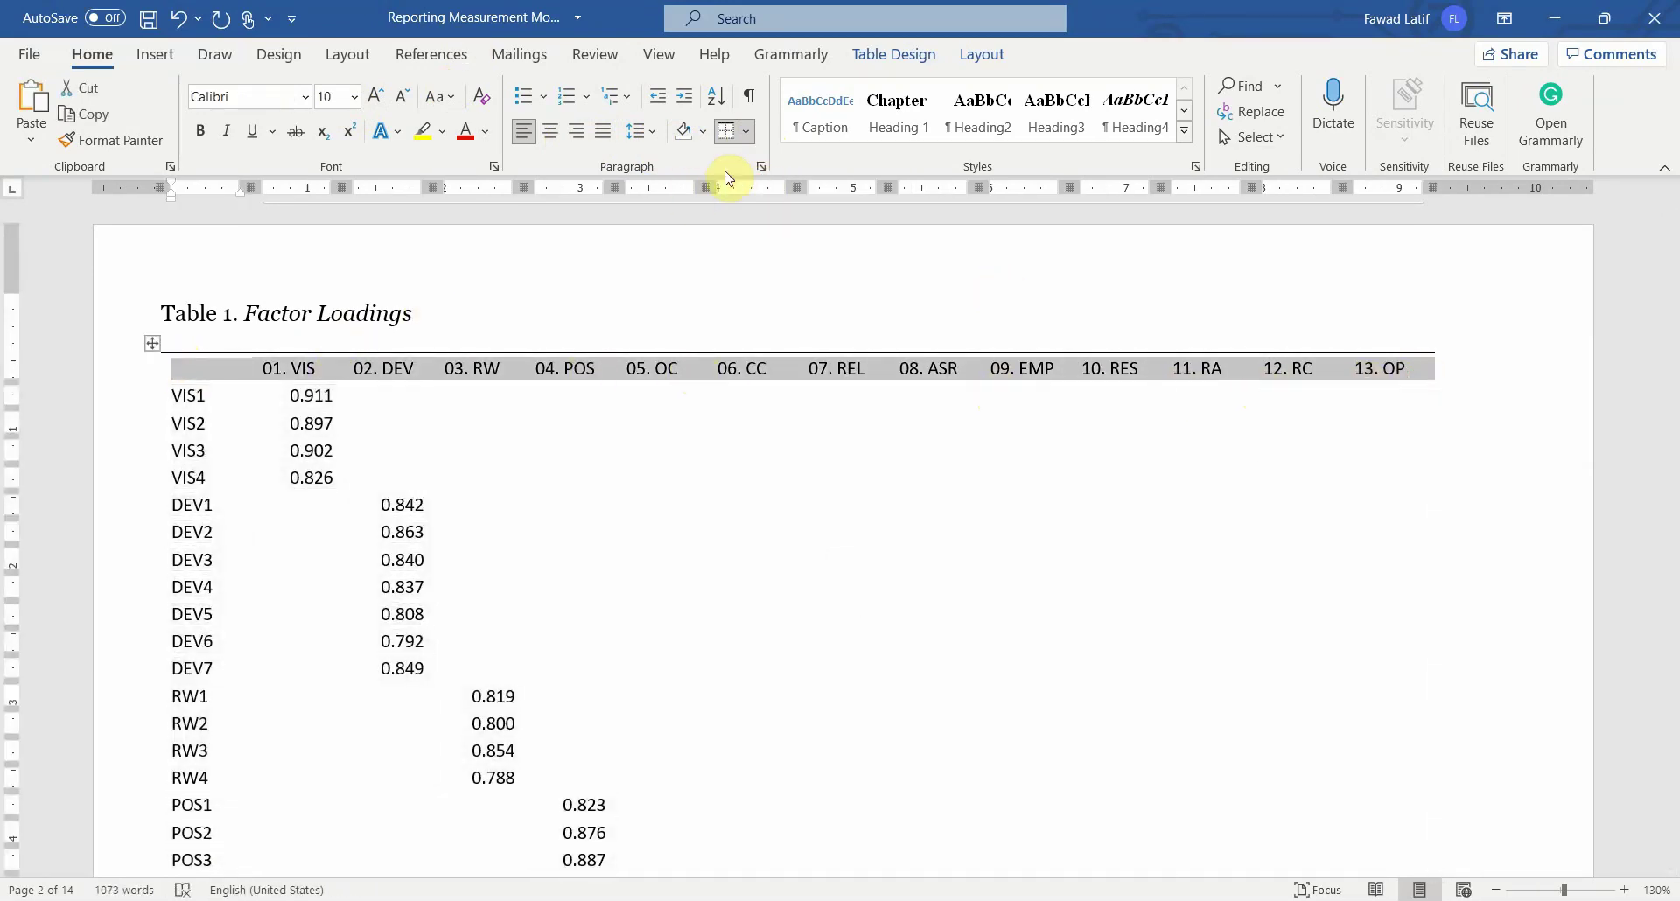
left_click(746, 131)
left_click(747, 153)
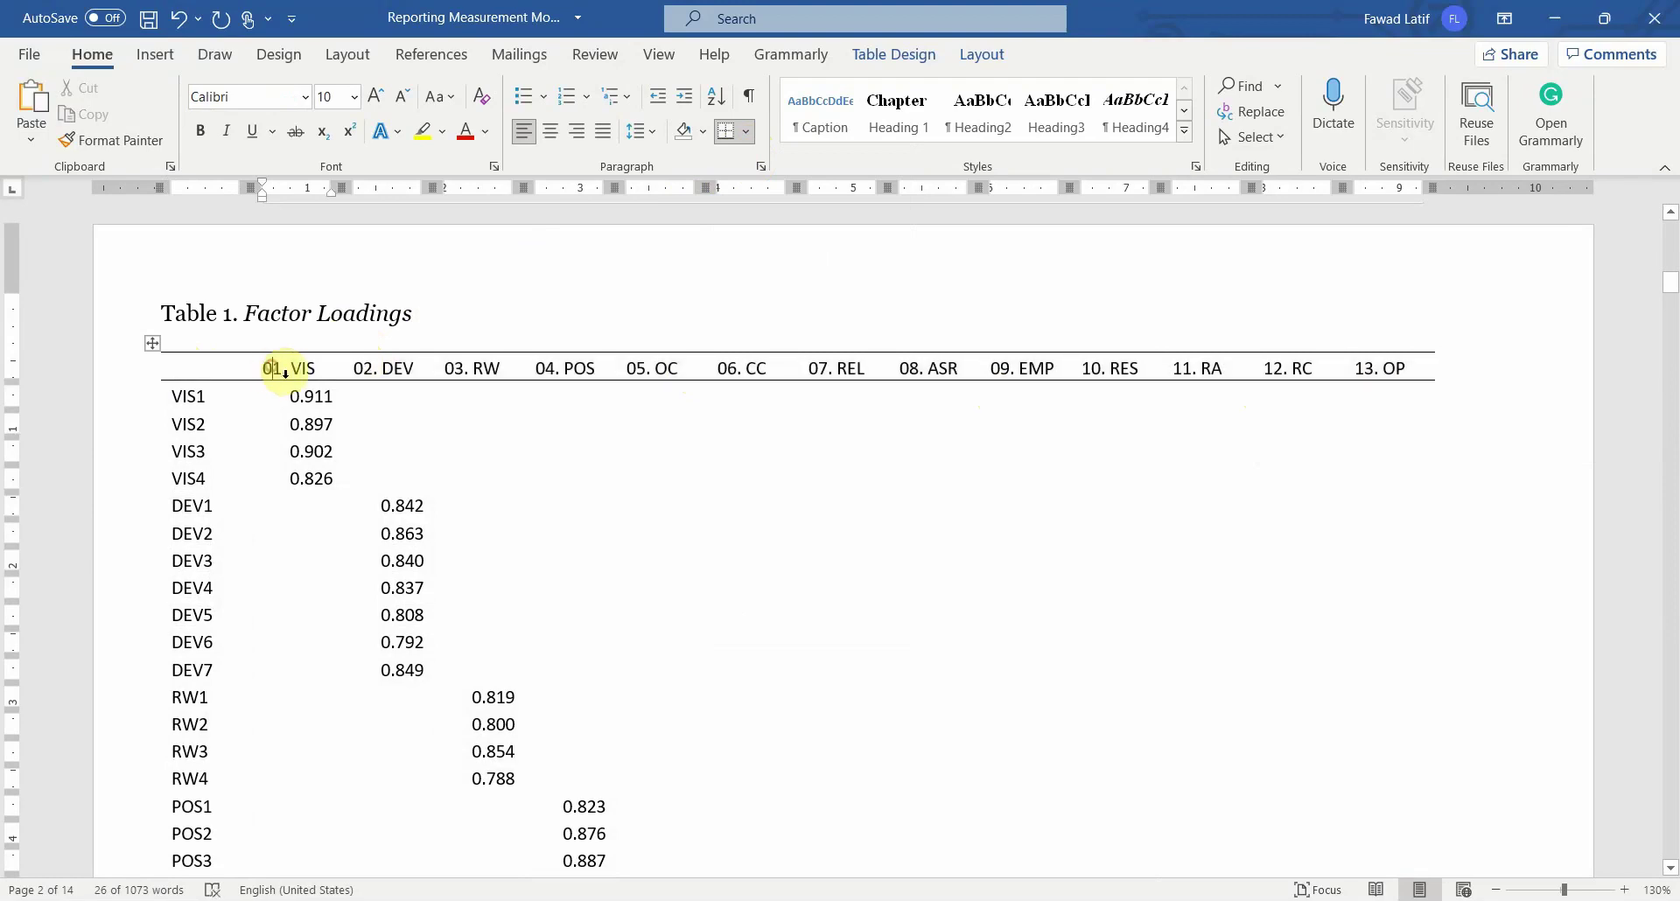
Step: Centre the construct headings and loading values, and autofit the factor loadings table to the window
left_click_drag(278, 367, 1371, 400)
left_click(556, 131)
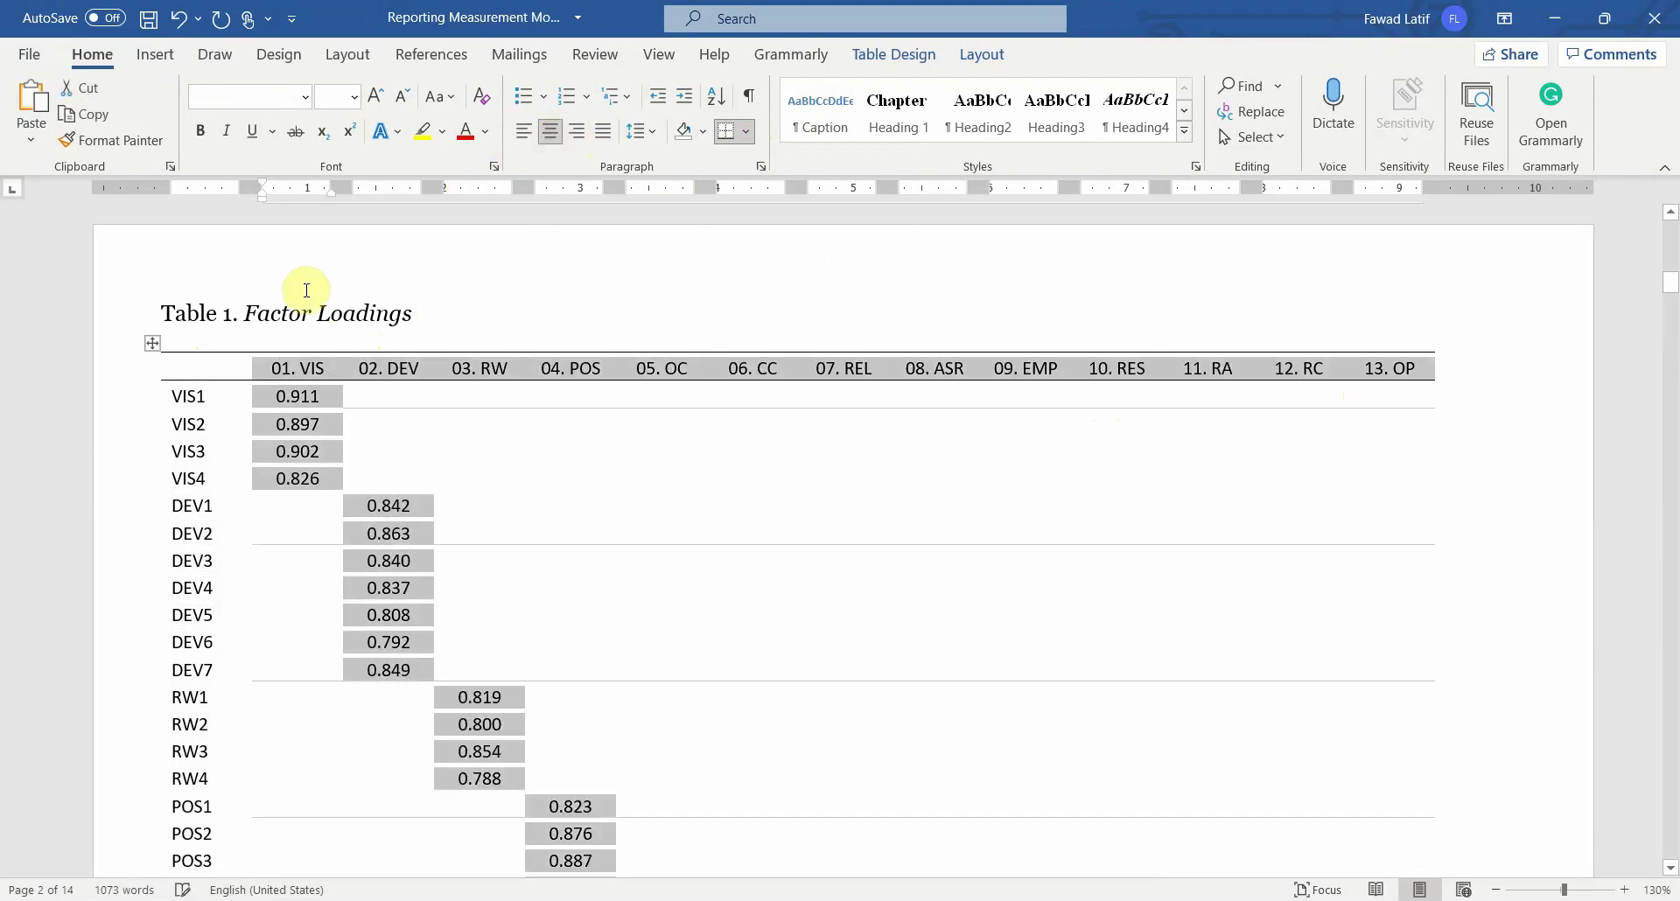
left_click(149, 340)
right_click(149, 340)
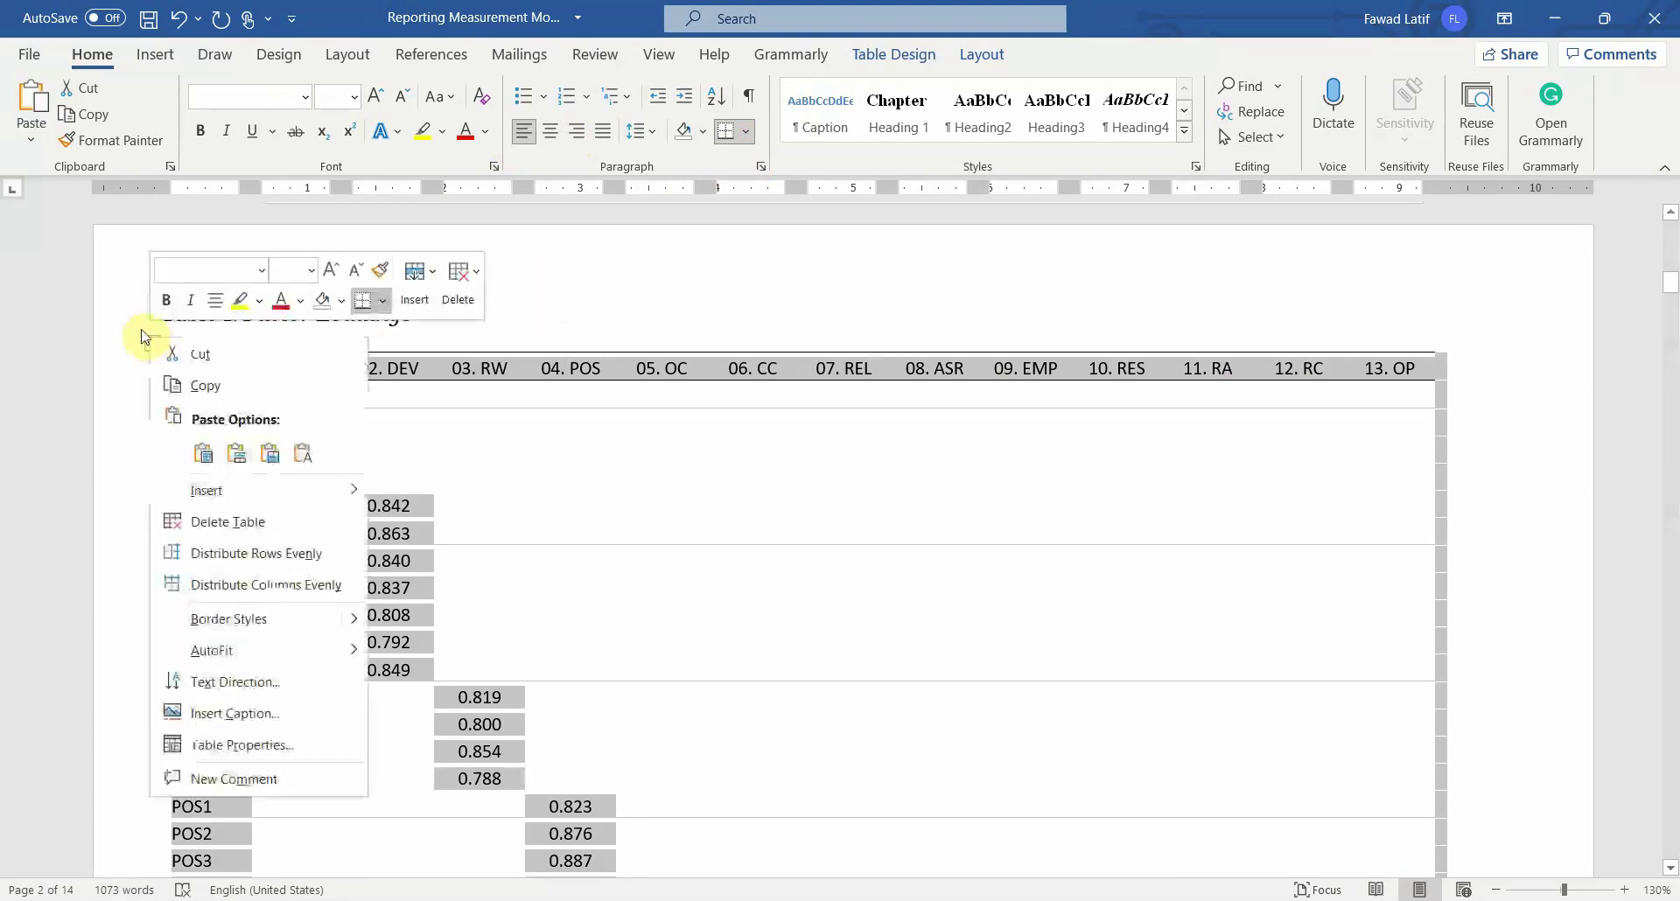
mouse_move(280, 648)
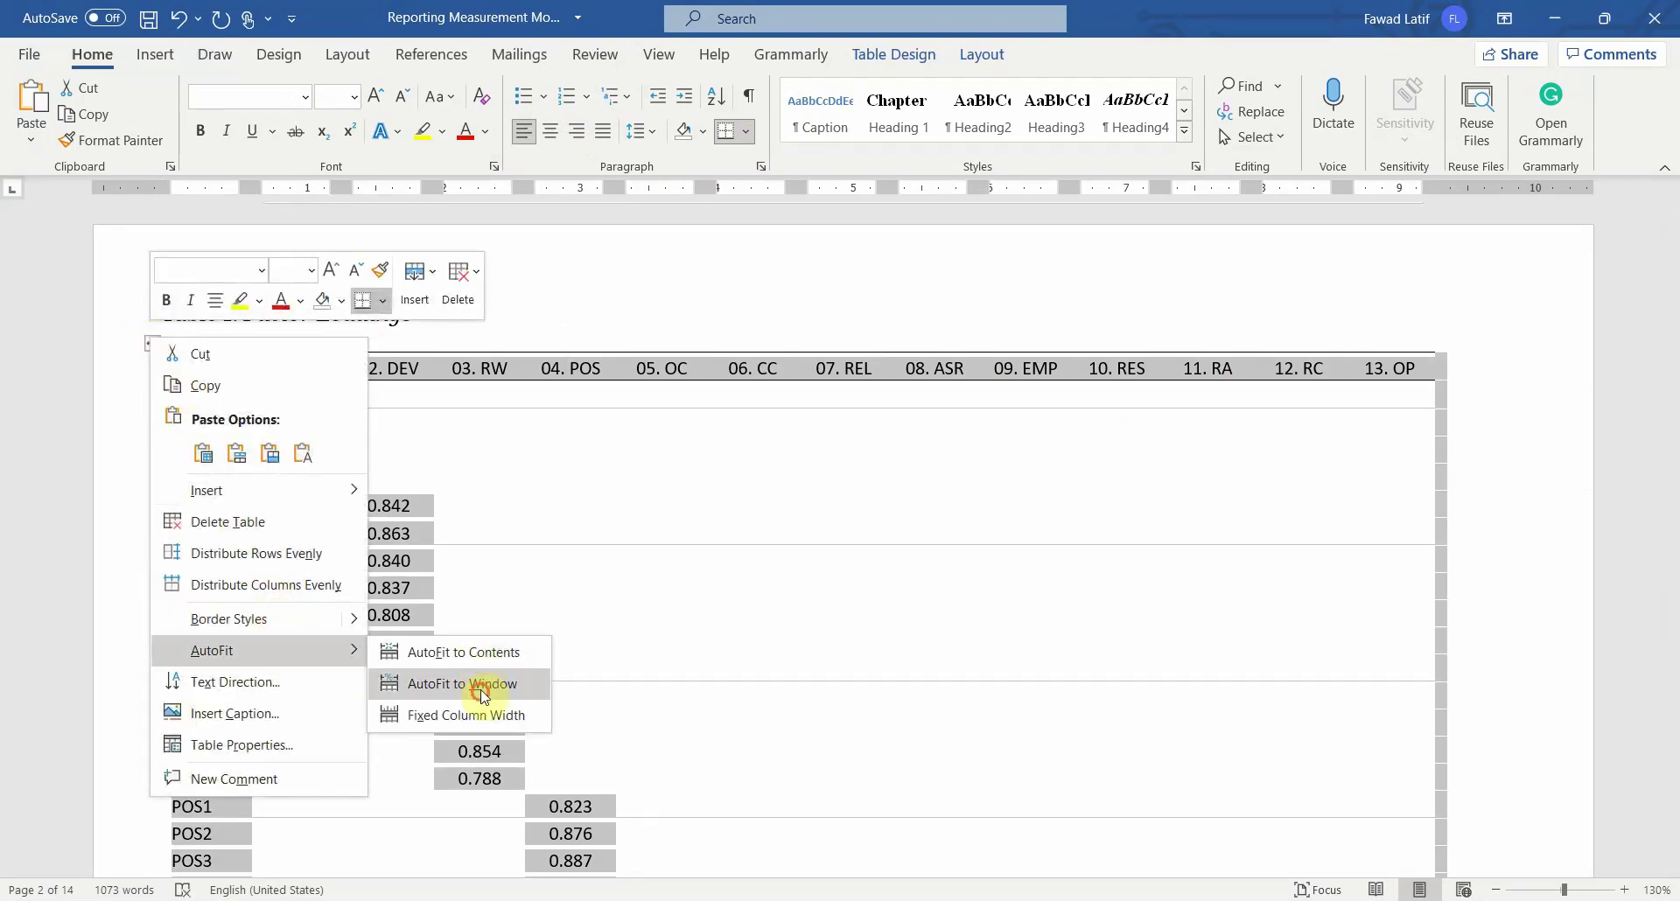
left_click(424, 679)
Step: Review the formatted factor loadings table down to OP5, and read the Indicator Multicollinearity paragraph introducing Table 2
scroll(774, 570, "down", 20)
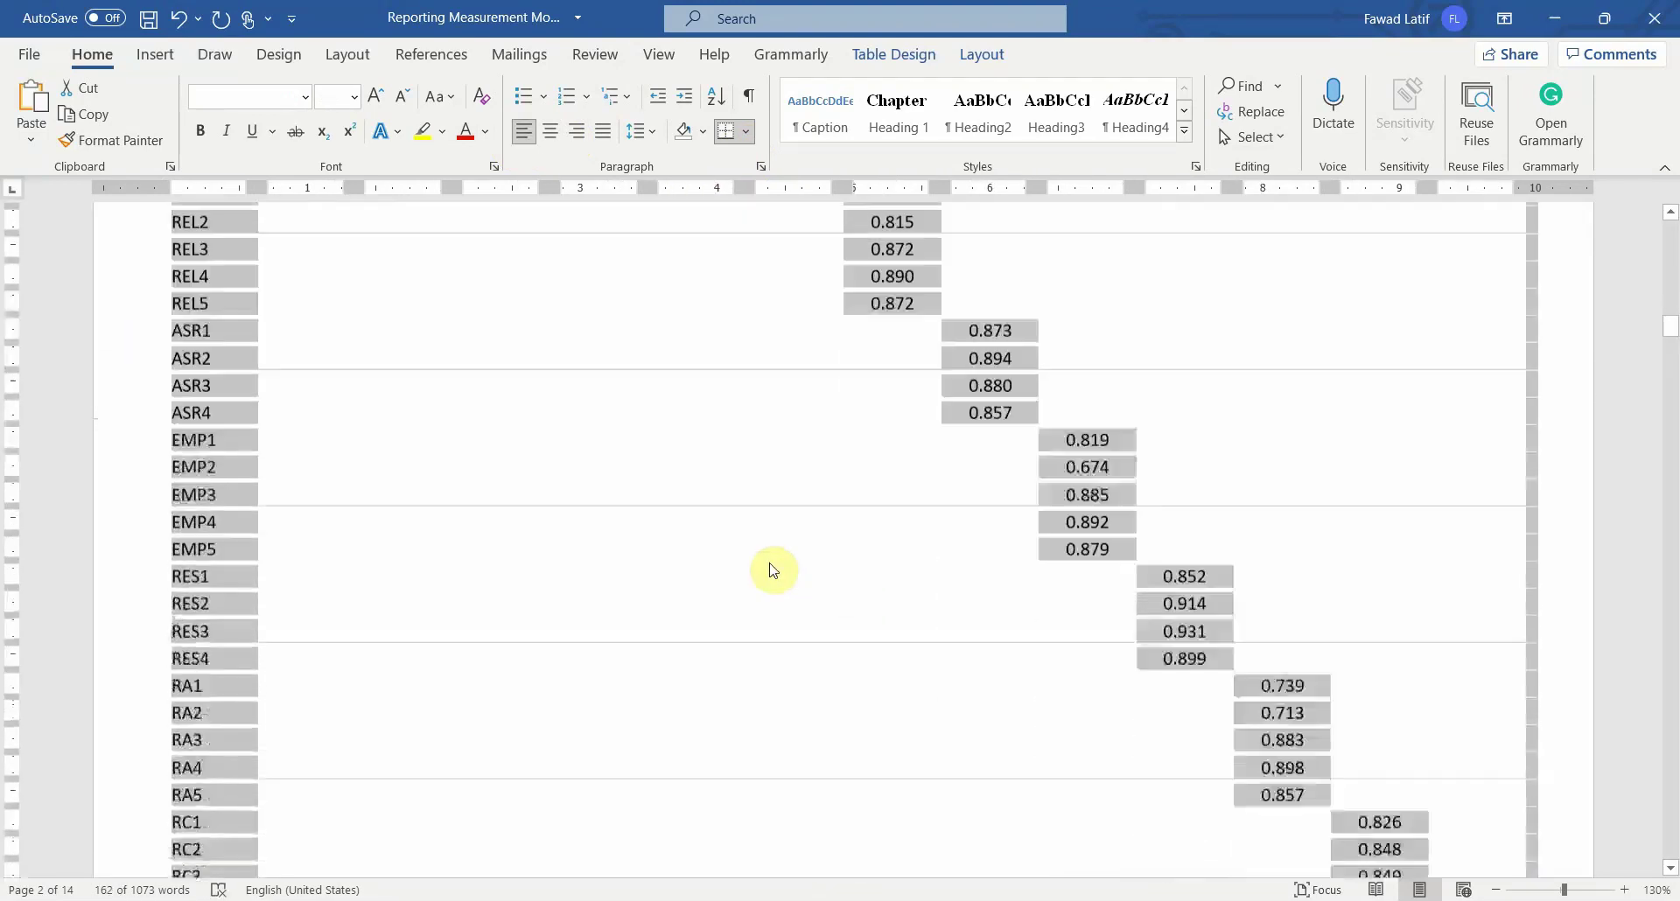
scroll(774, 570, "up", 4)
scroll(774, 571, "up", 15)
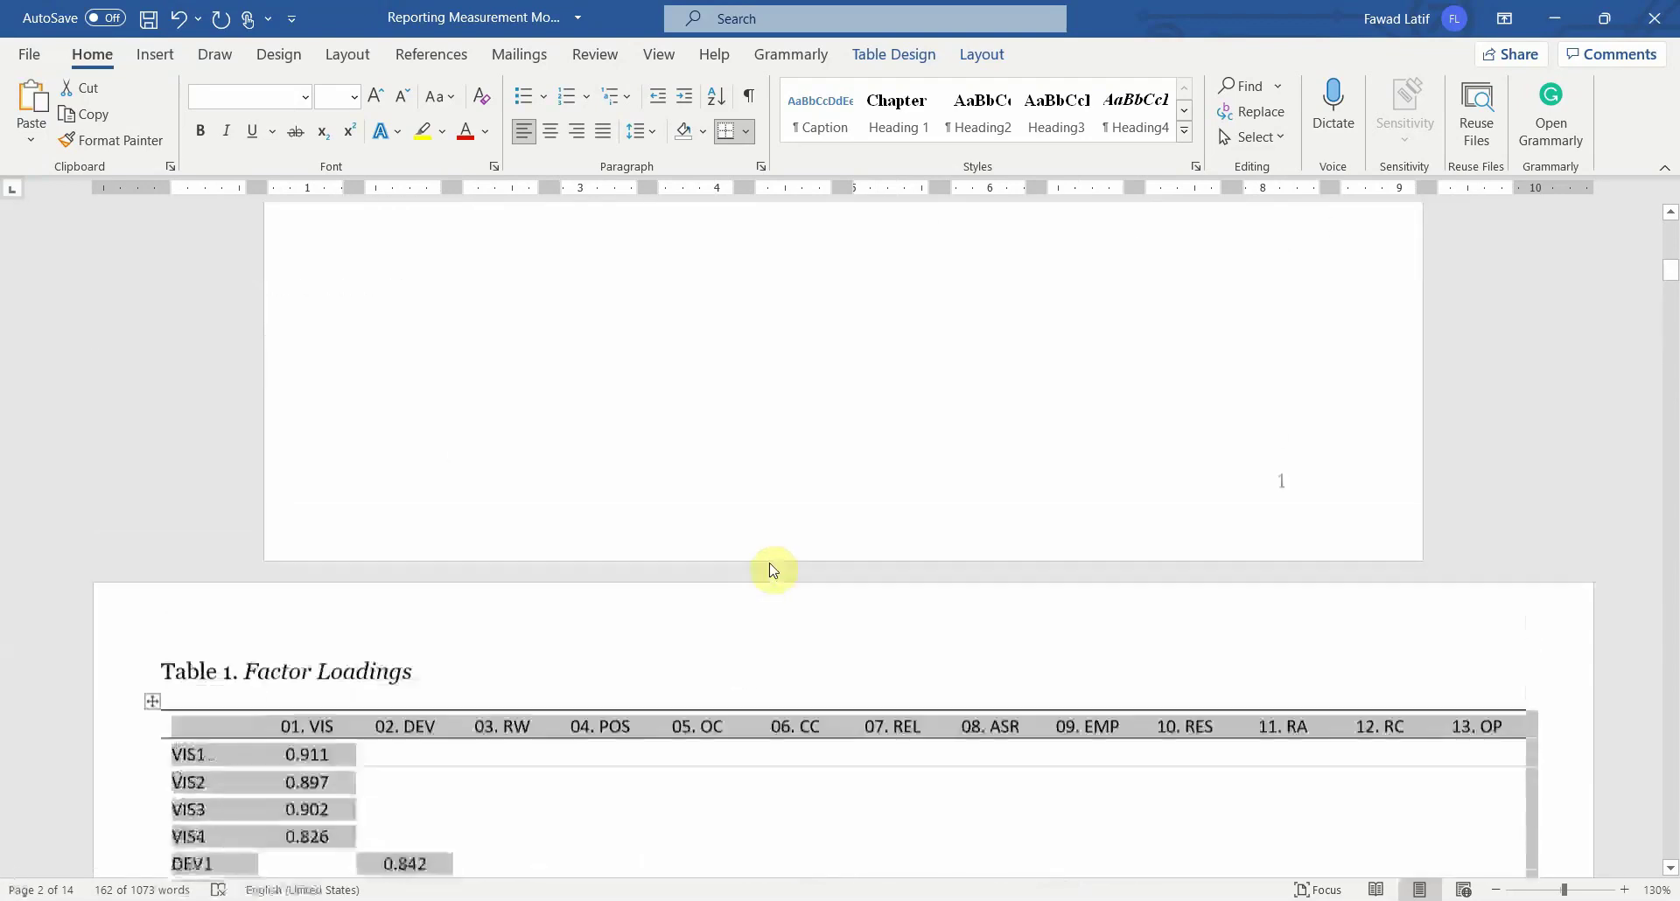
scroll(771, 563, "down", 5)
scroll(771, 564, "down", 18)
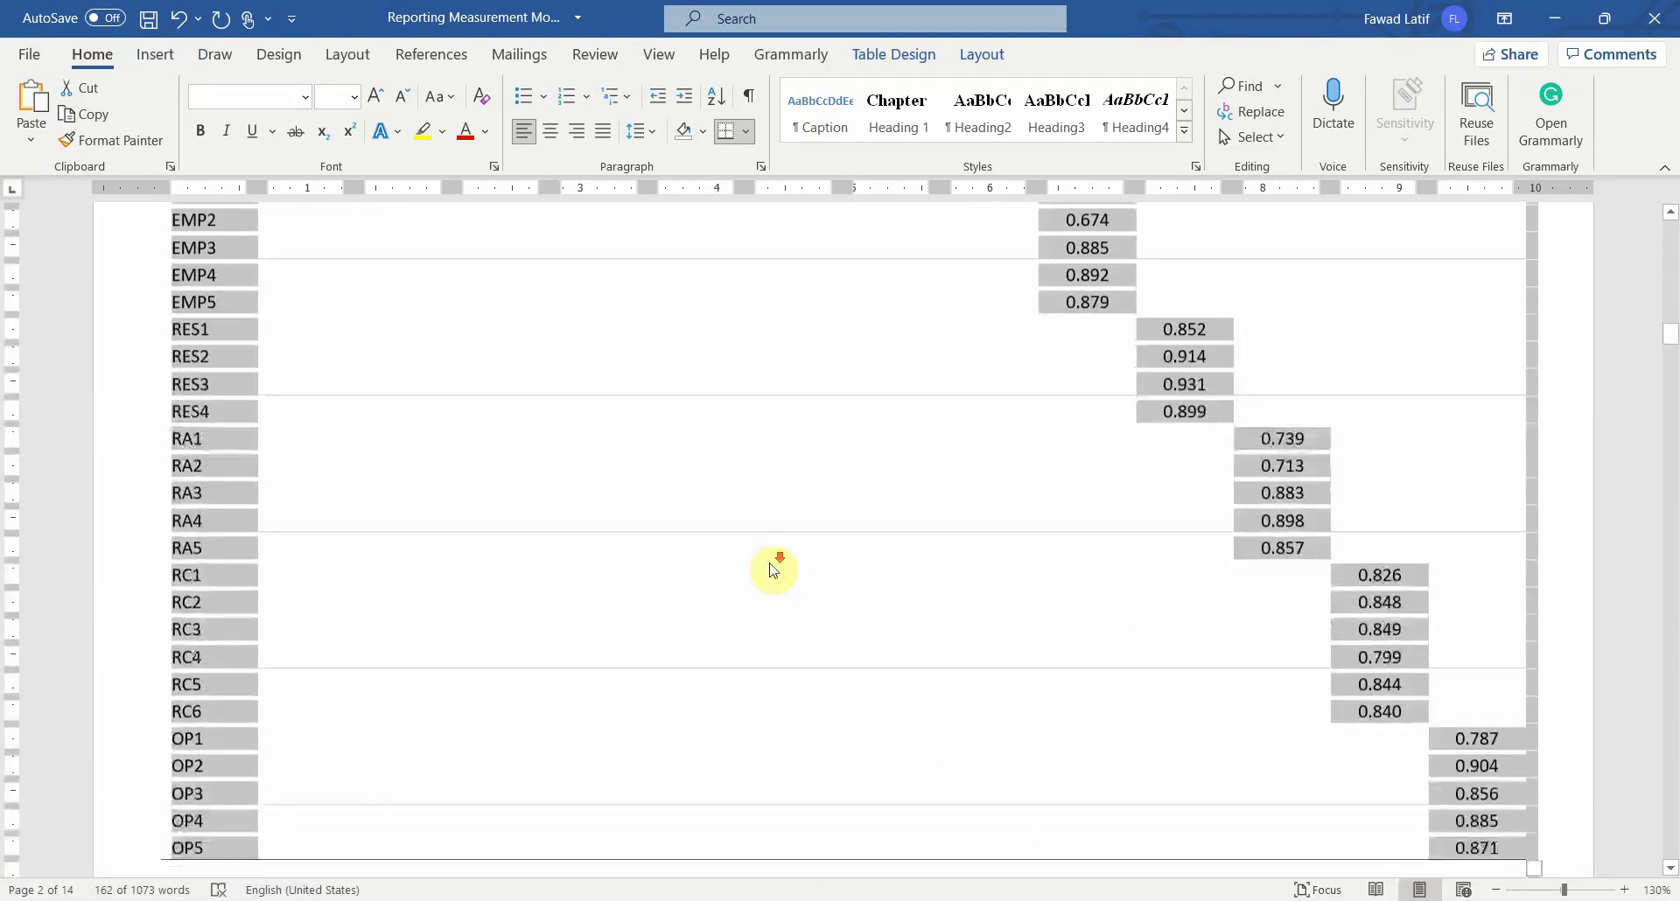
scroll(774, 570, "down", 4)
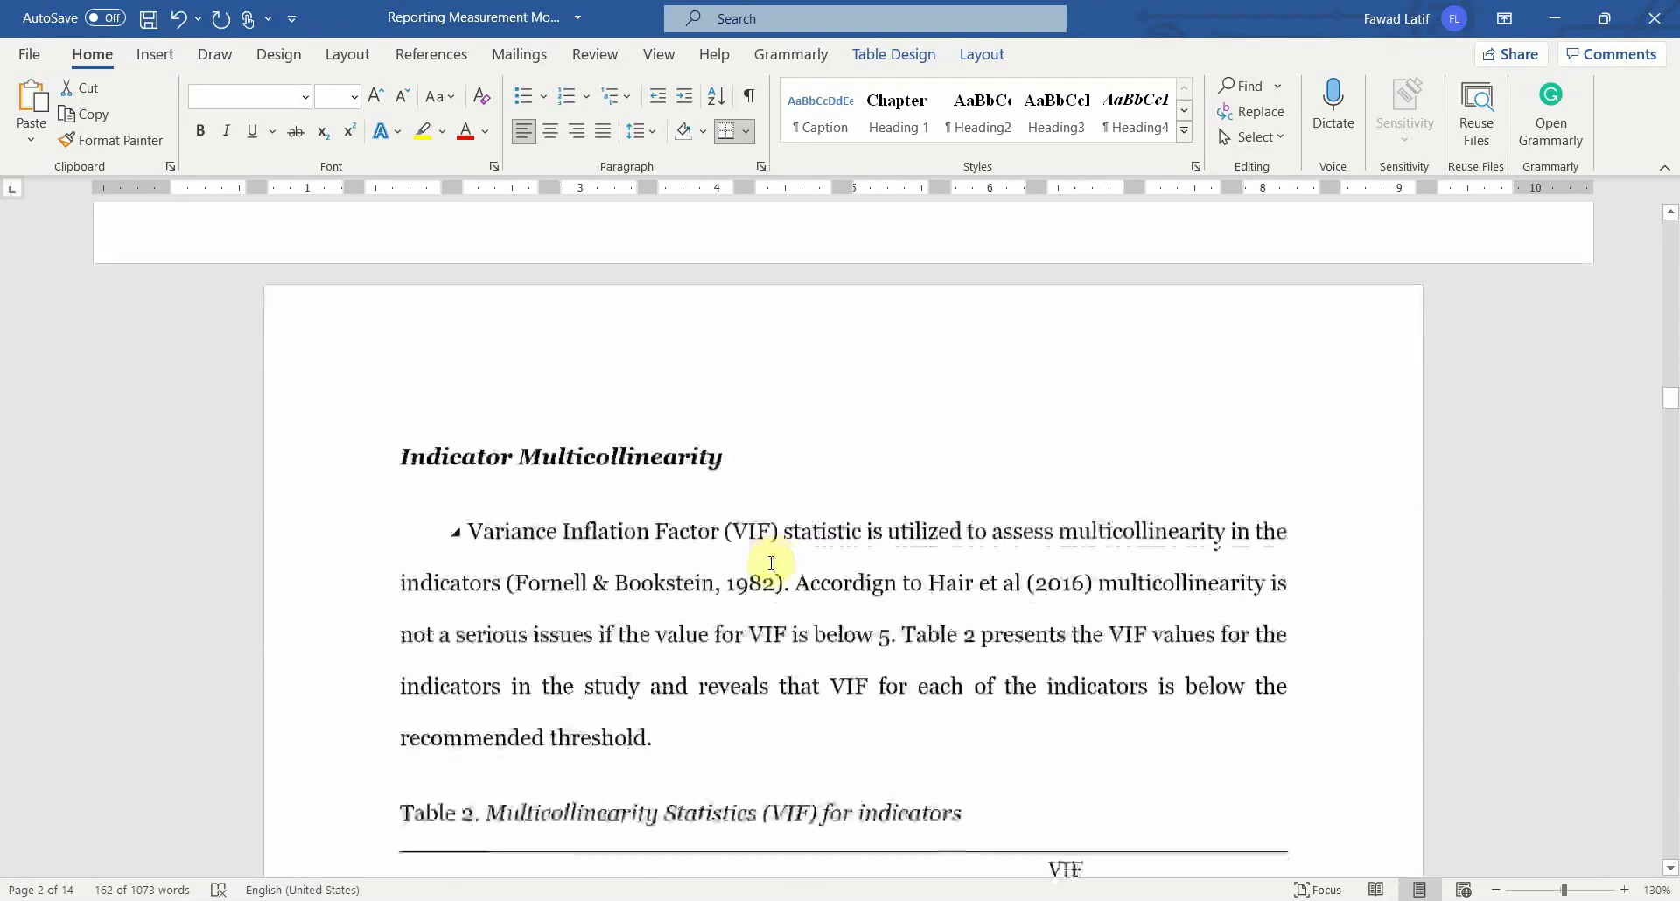
left_click(477, 368)
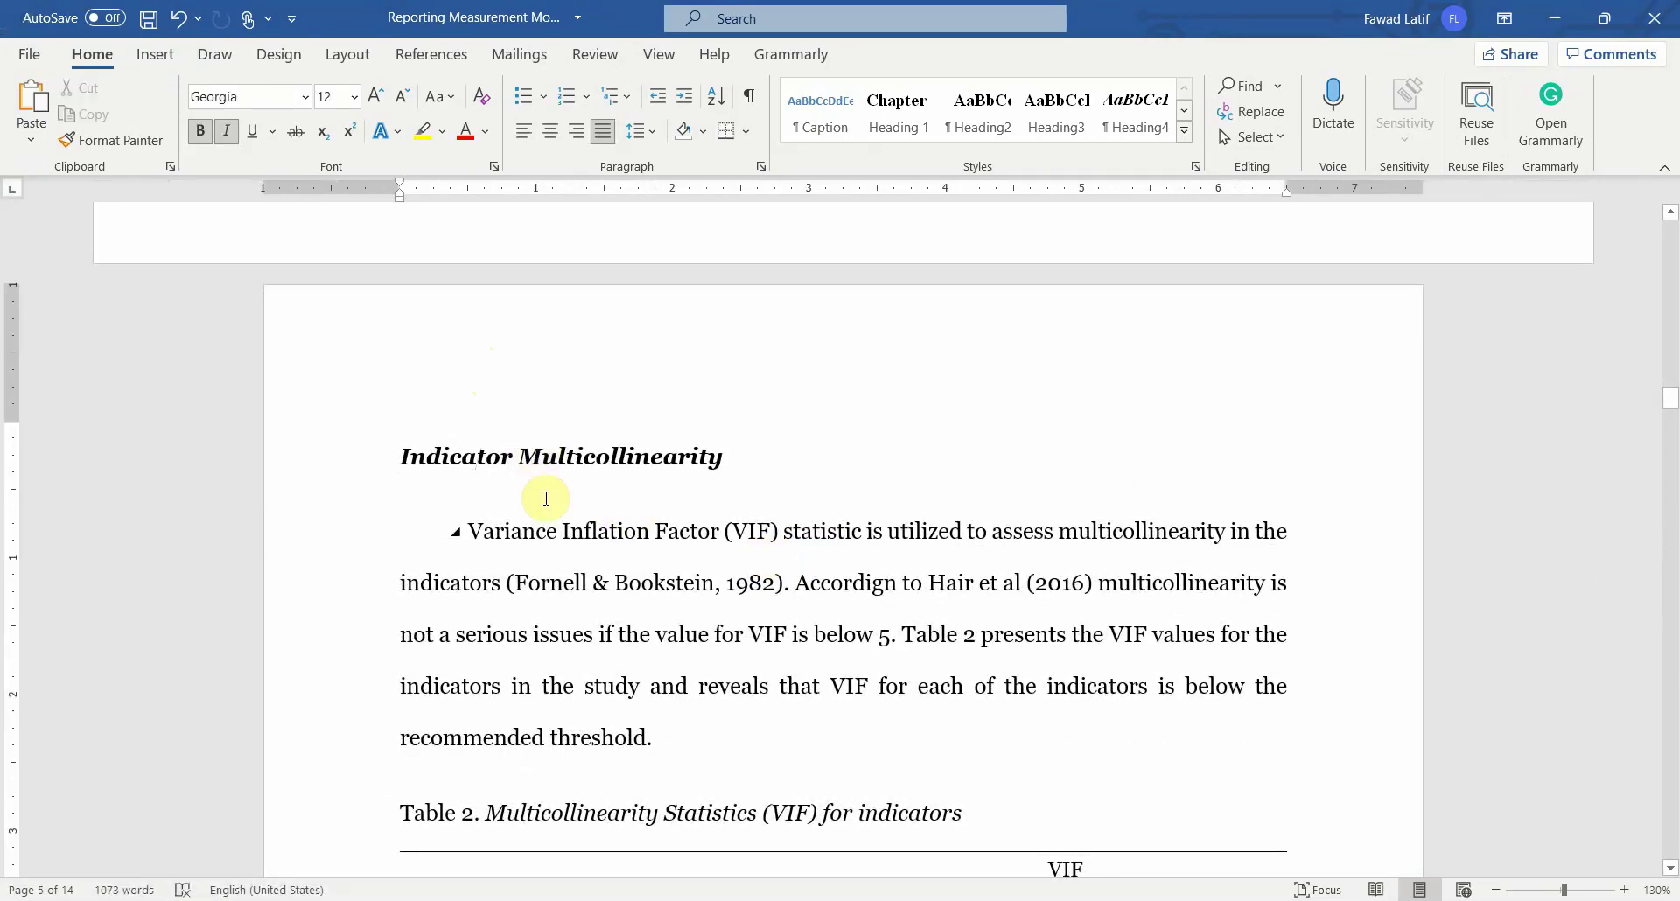
left_click_drag(478, 530, 1005, 713)
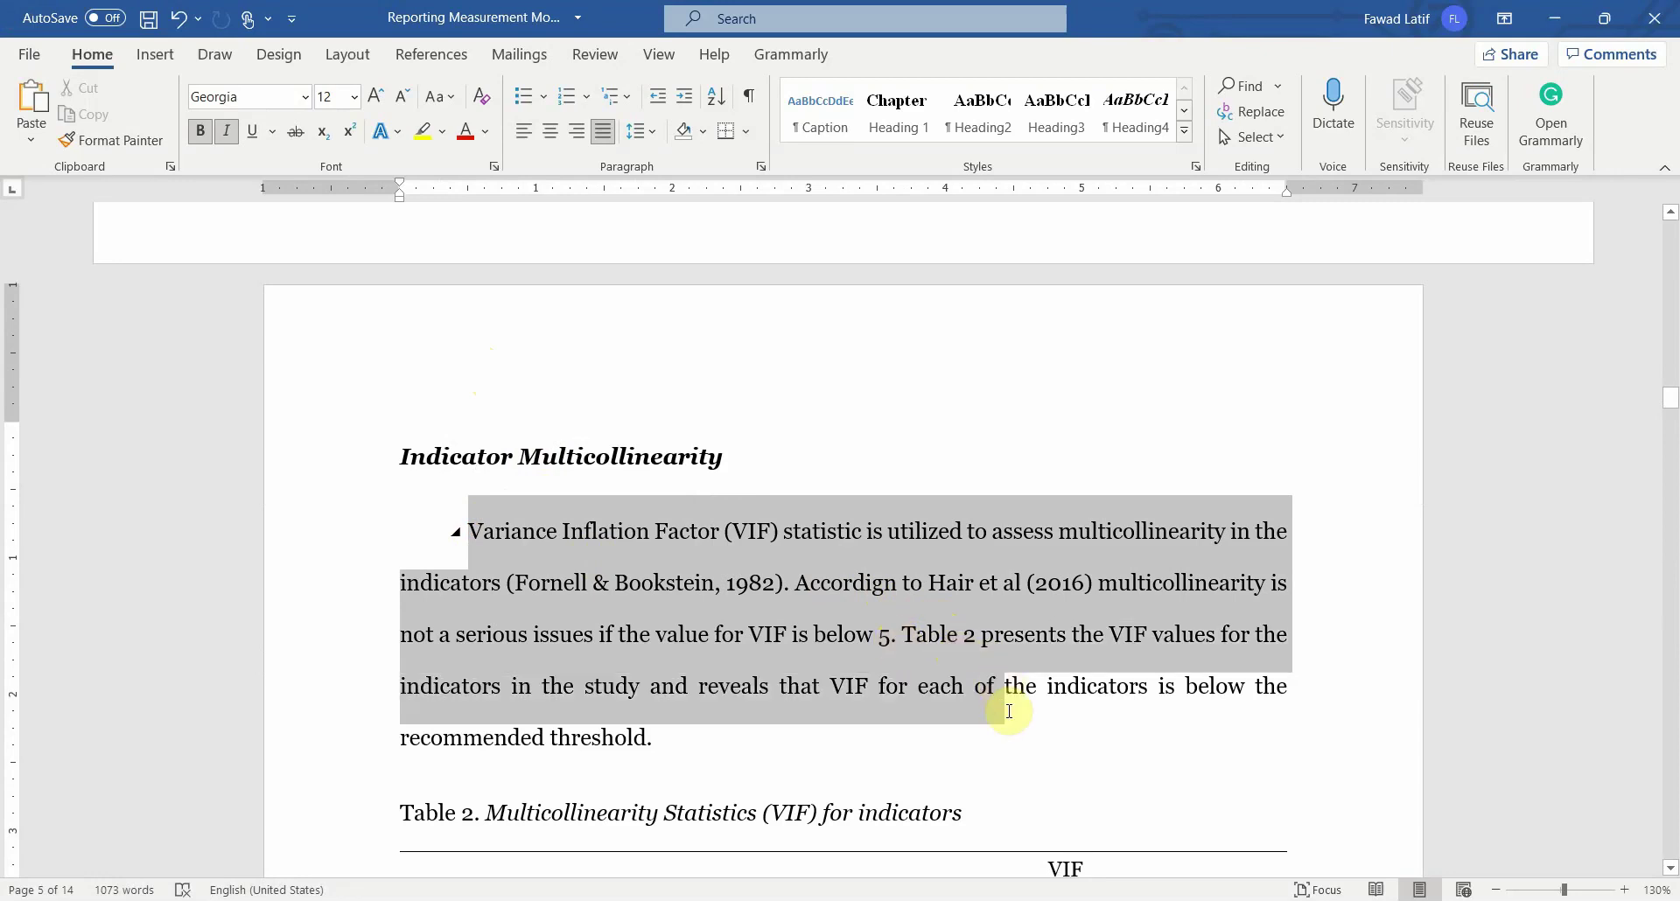
left_click(854, 735)
scroll(686, 739, "down", 5)
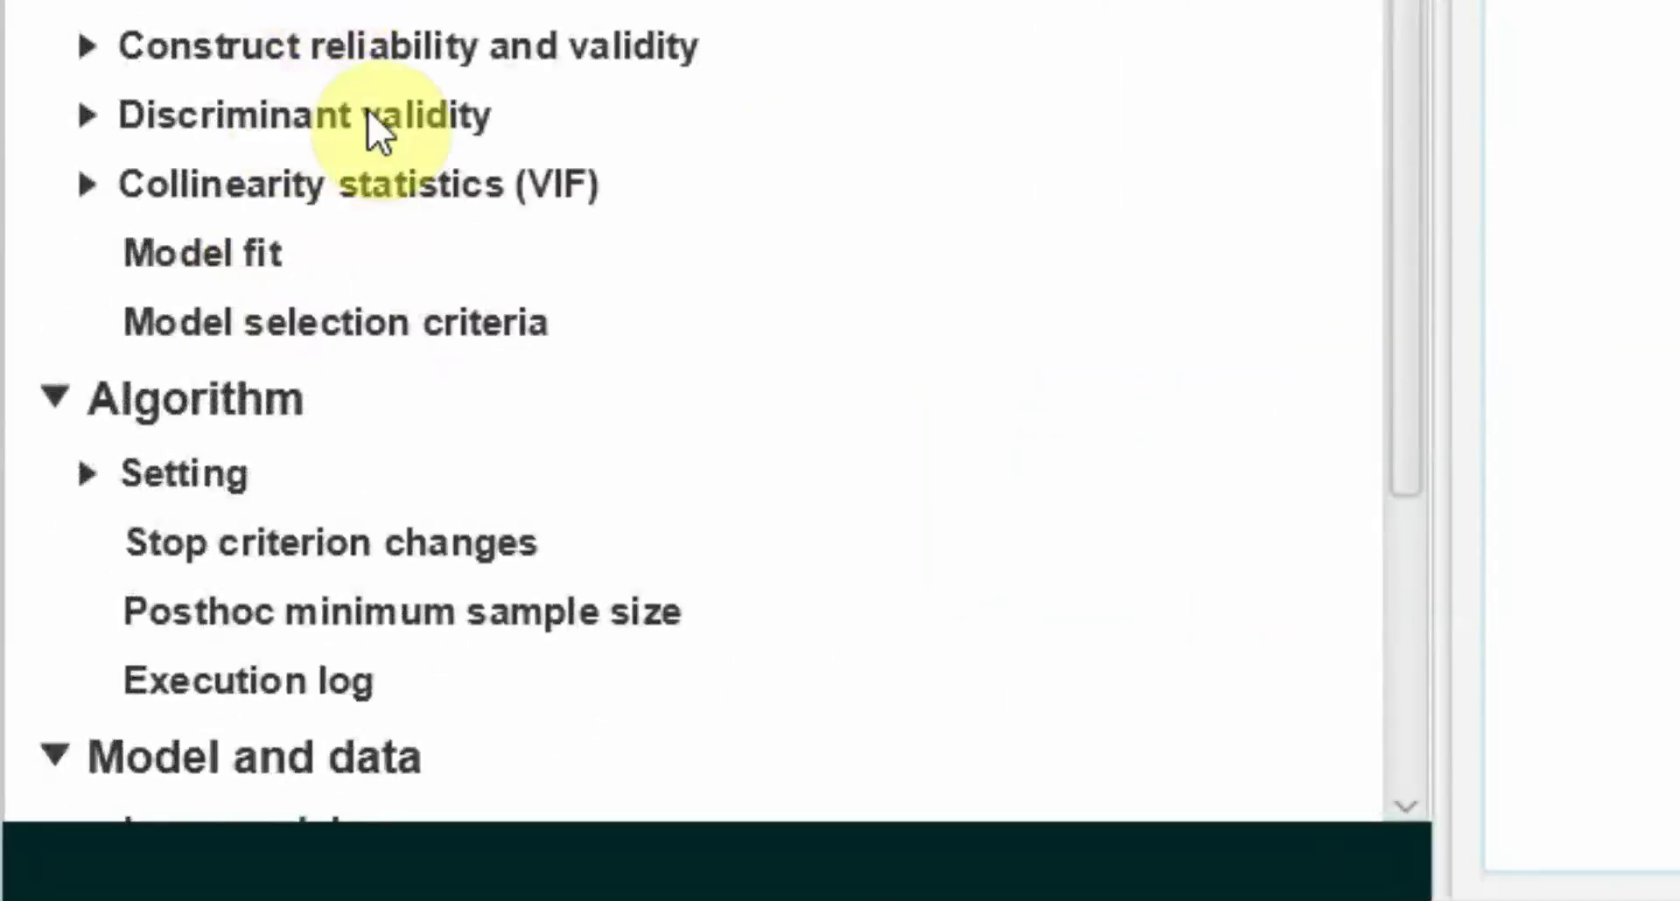
Step: In SmartPLS, show the outer model collinearity statistics (VIF), enlarge the table for reading and copy it to the clipboard
left_click(179, 203)
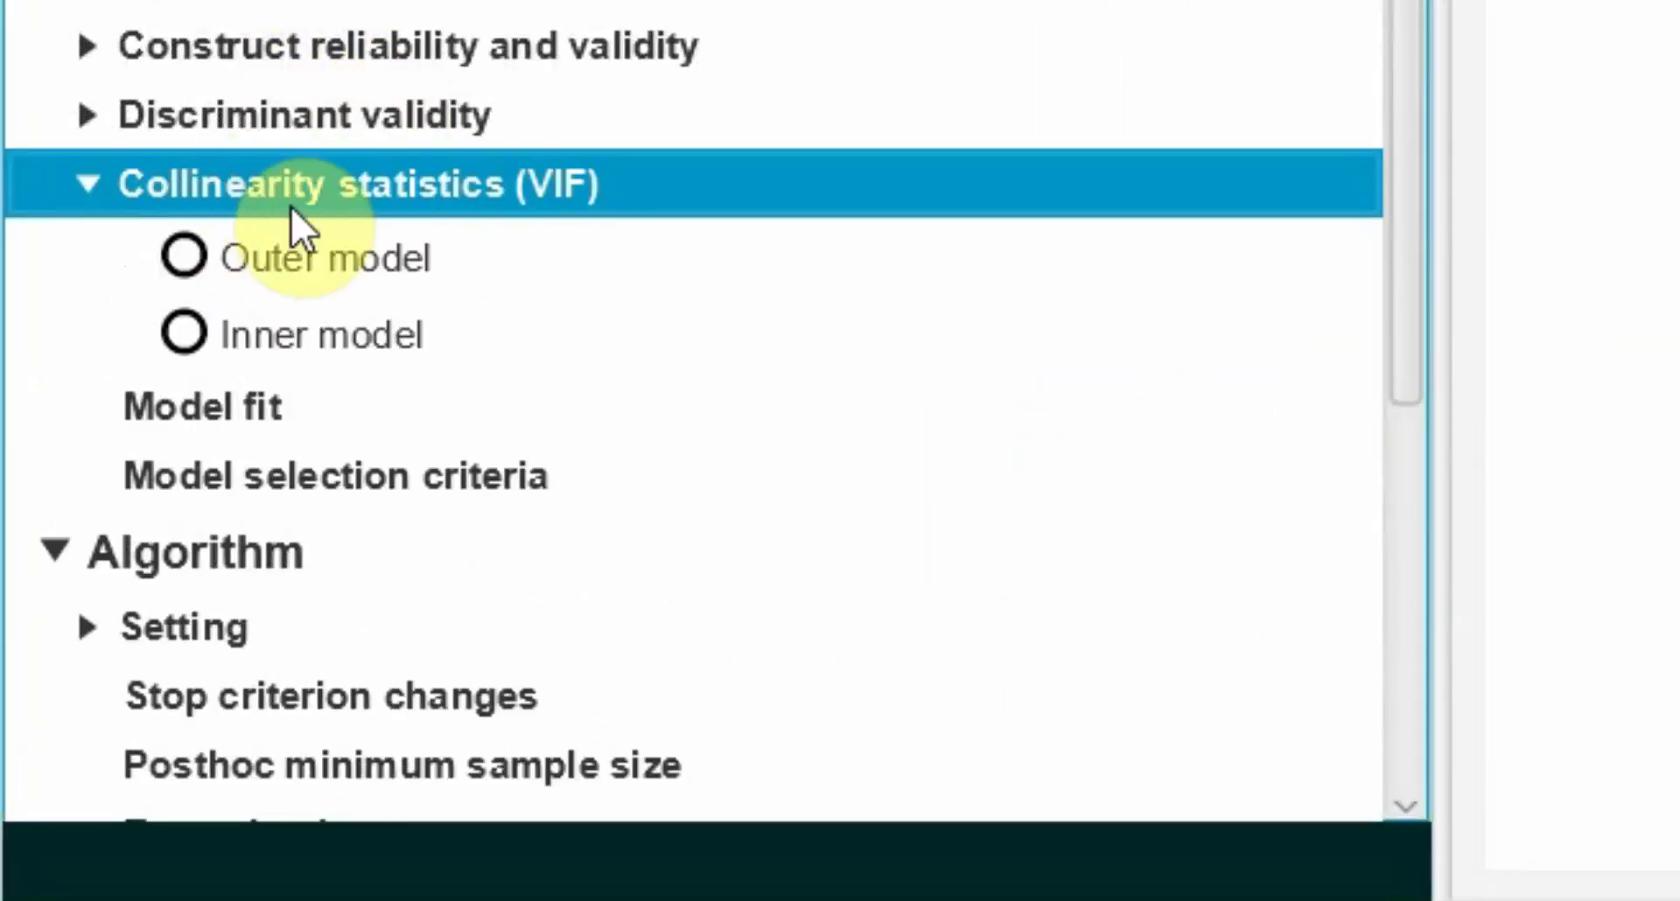
left_click(306, 256)
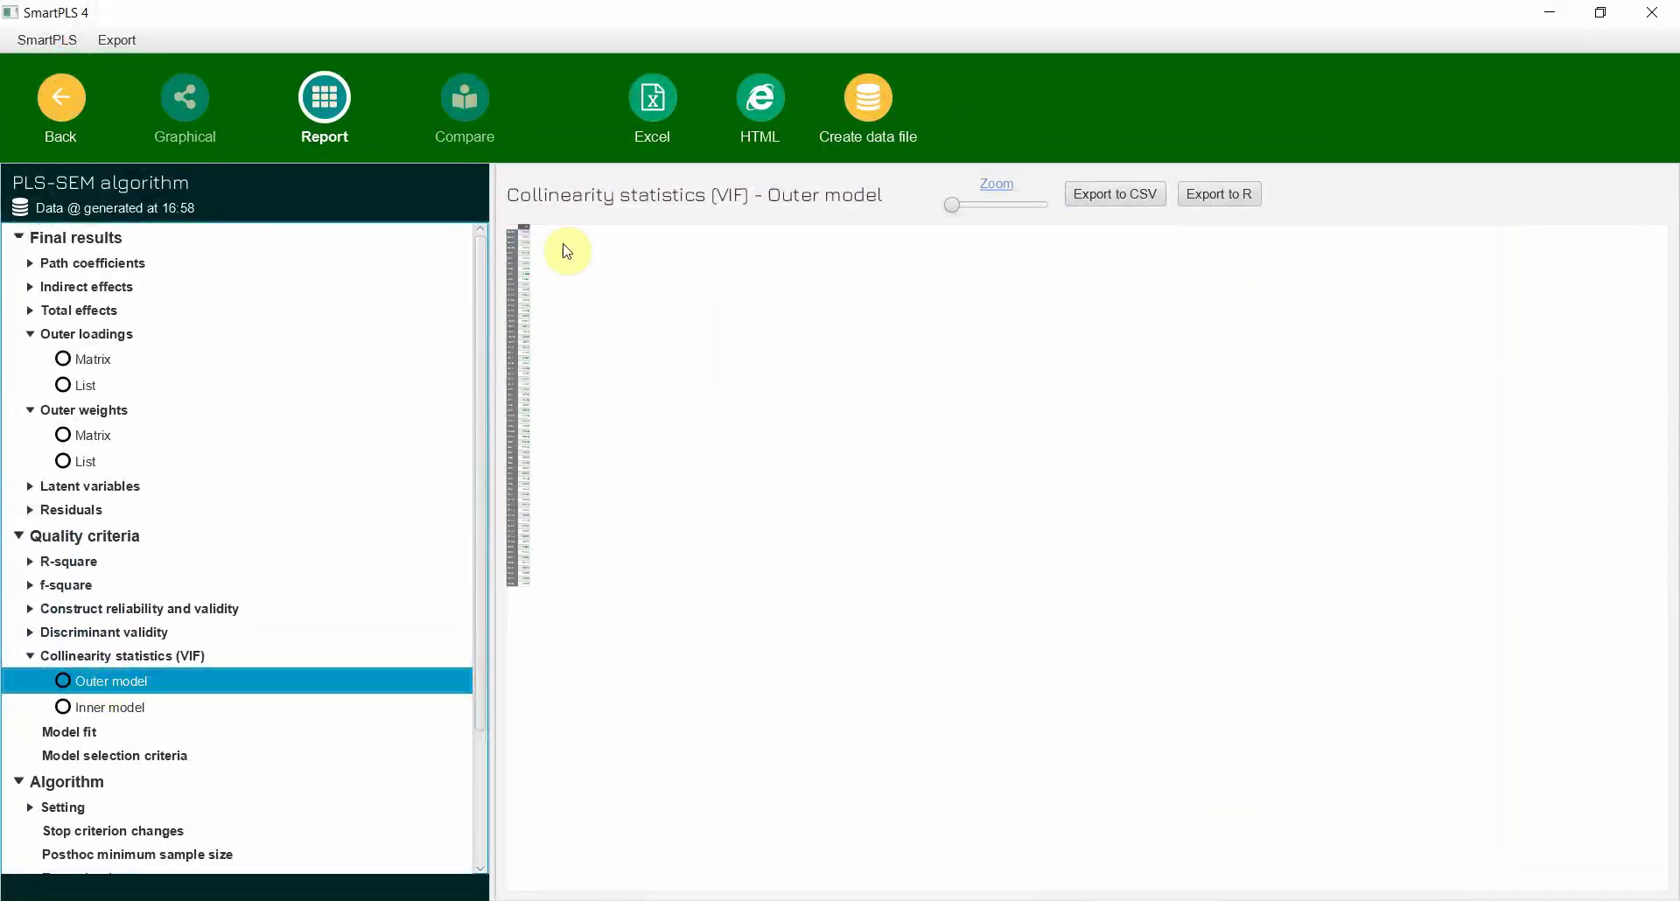
left_click(971, 205)
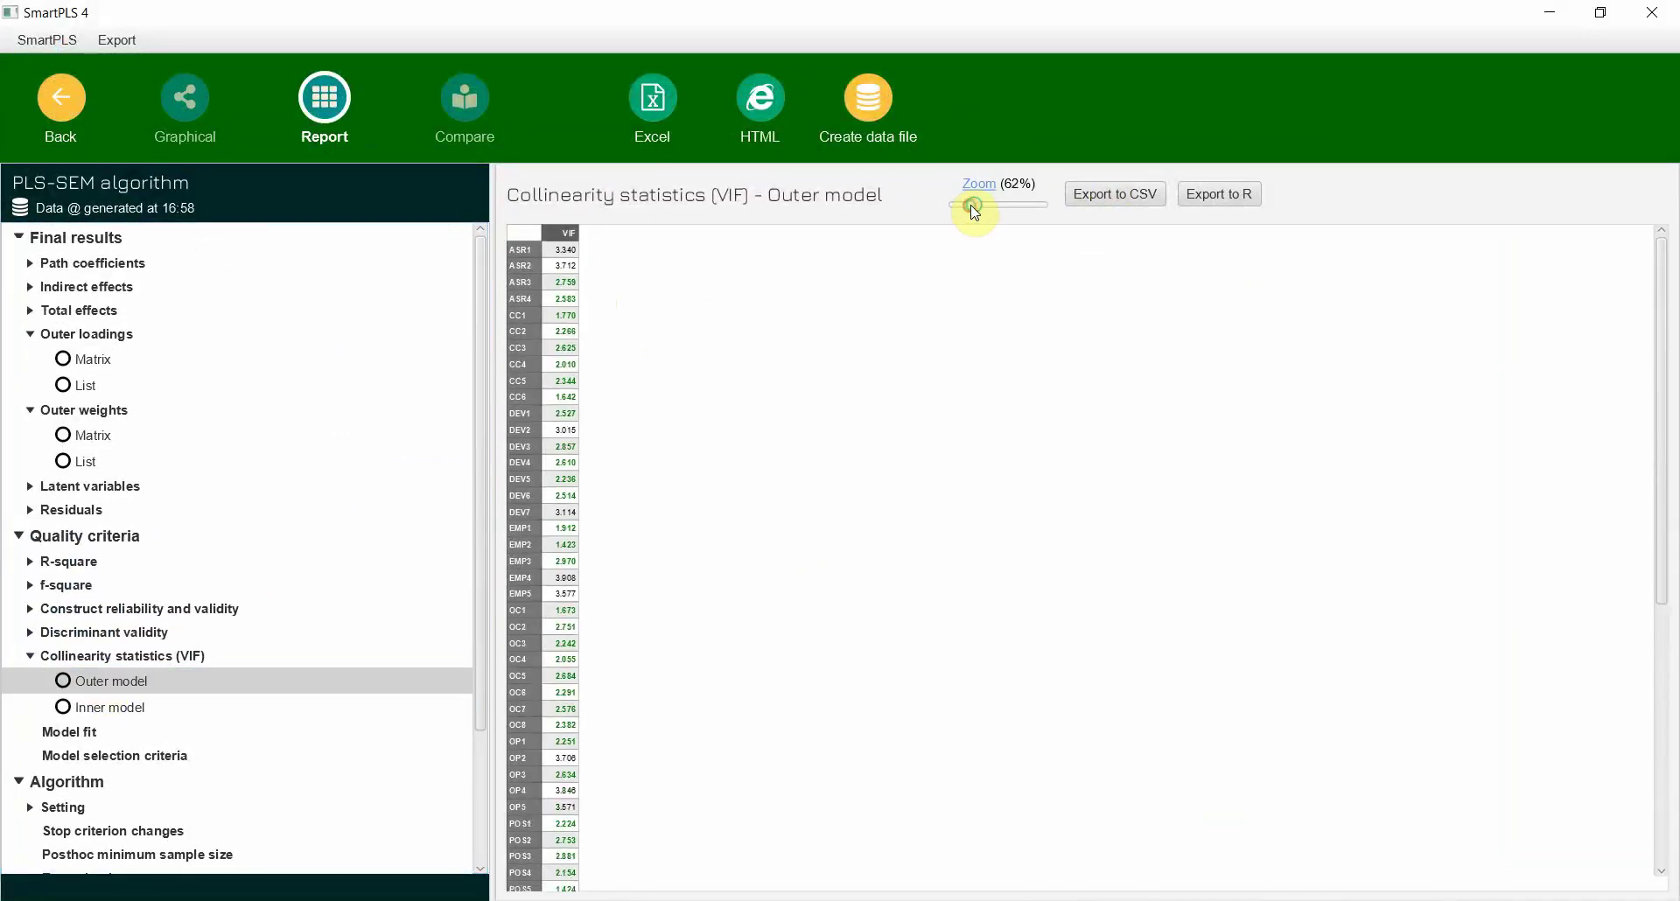
left_click(989, 205)
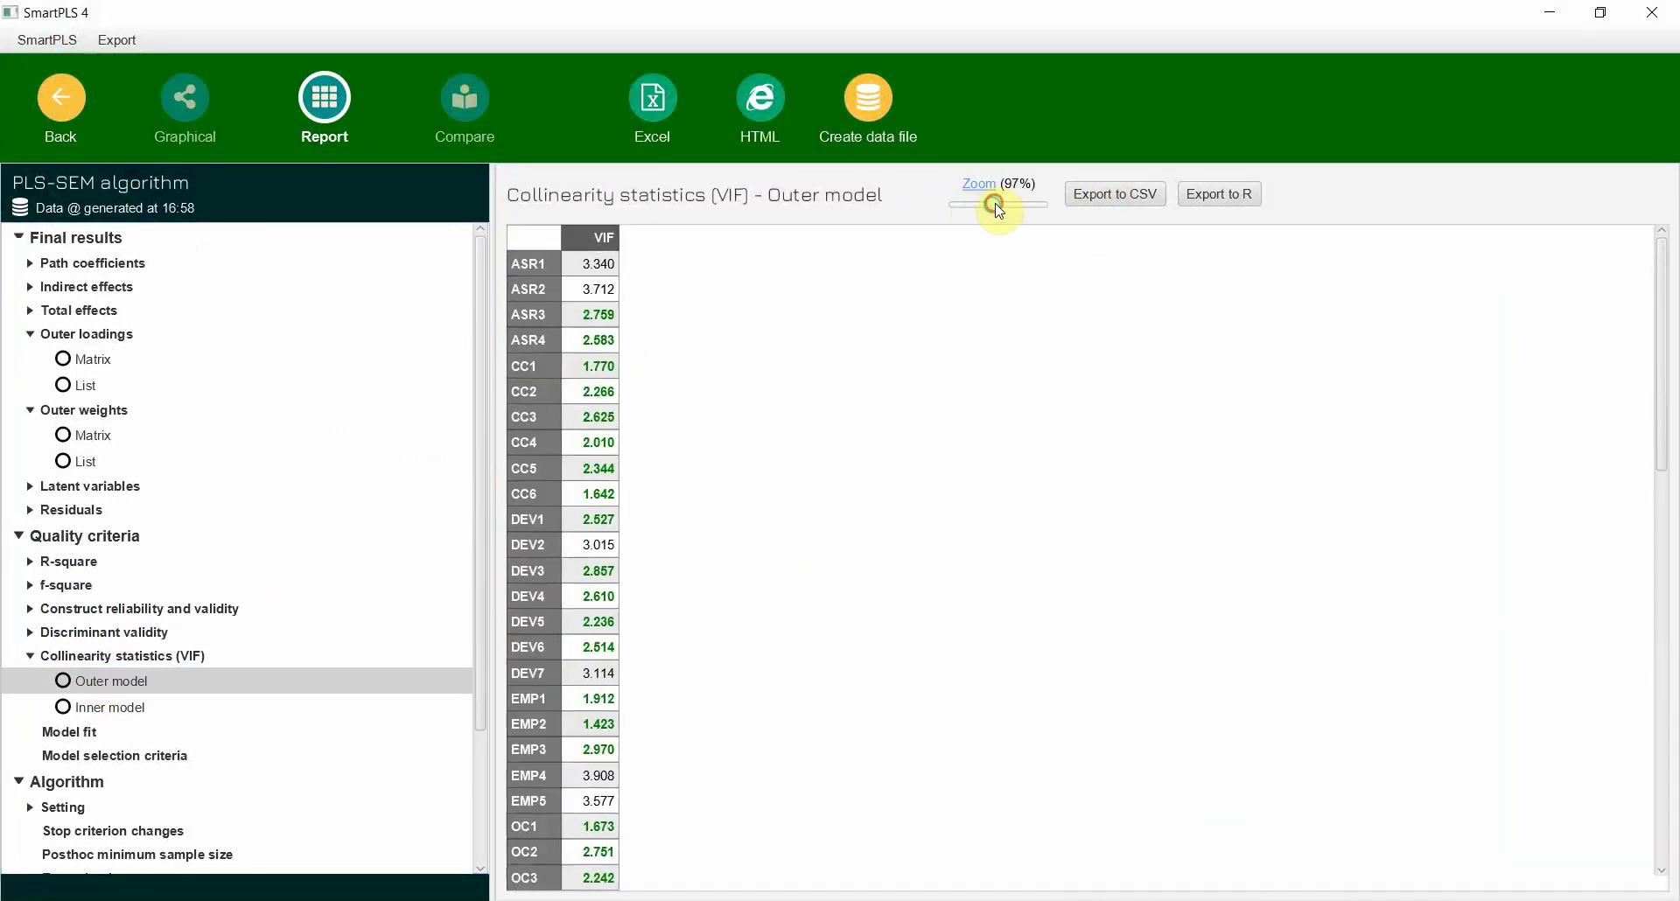
left_click(1016, 205)
left_click(1090, 192)
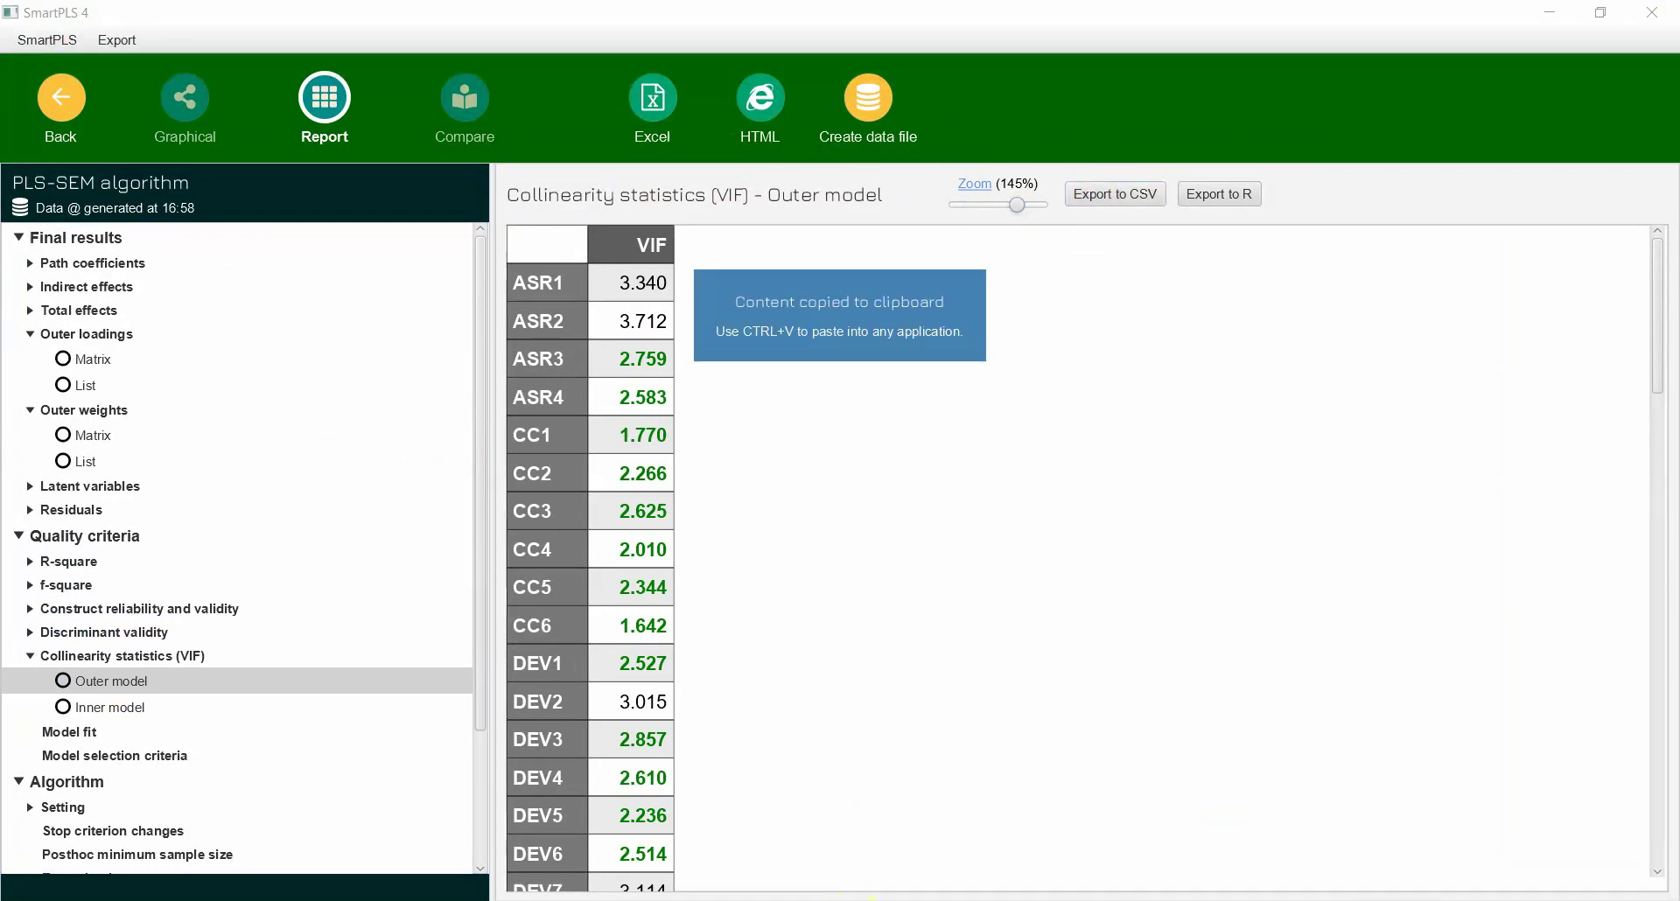
Step: Switch to the Excel workbook and paste the VIF table at A1 of a new sheet
key("alt+Tab")
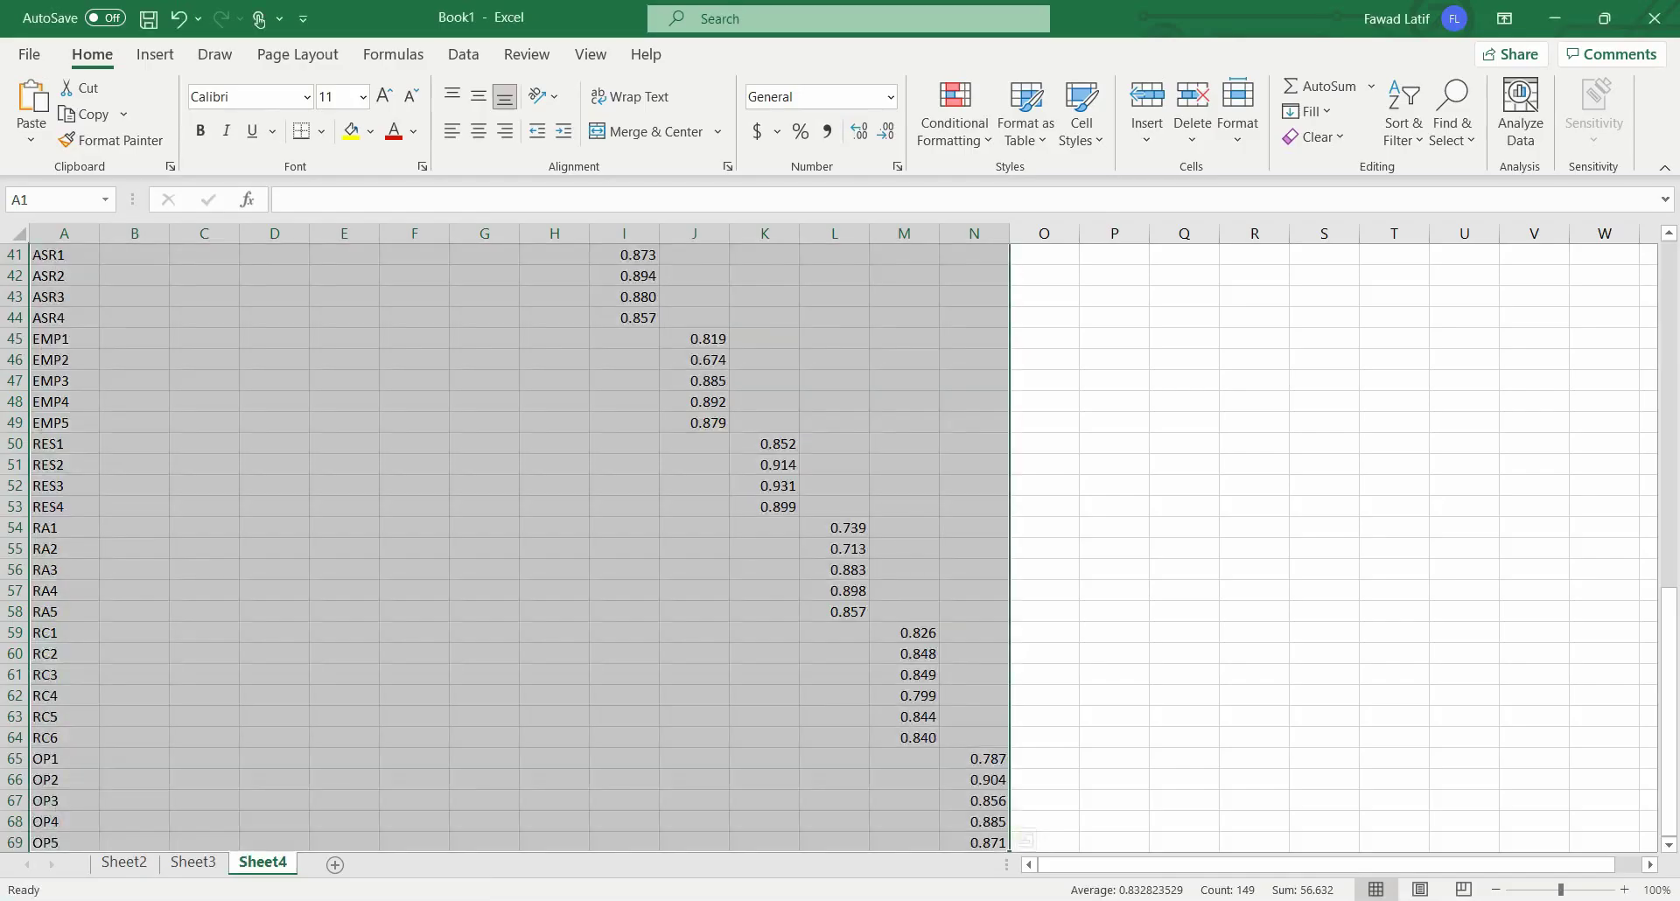
left_click(317, 857)
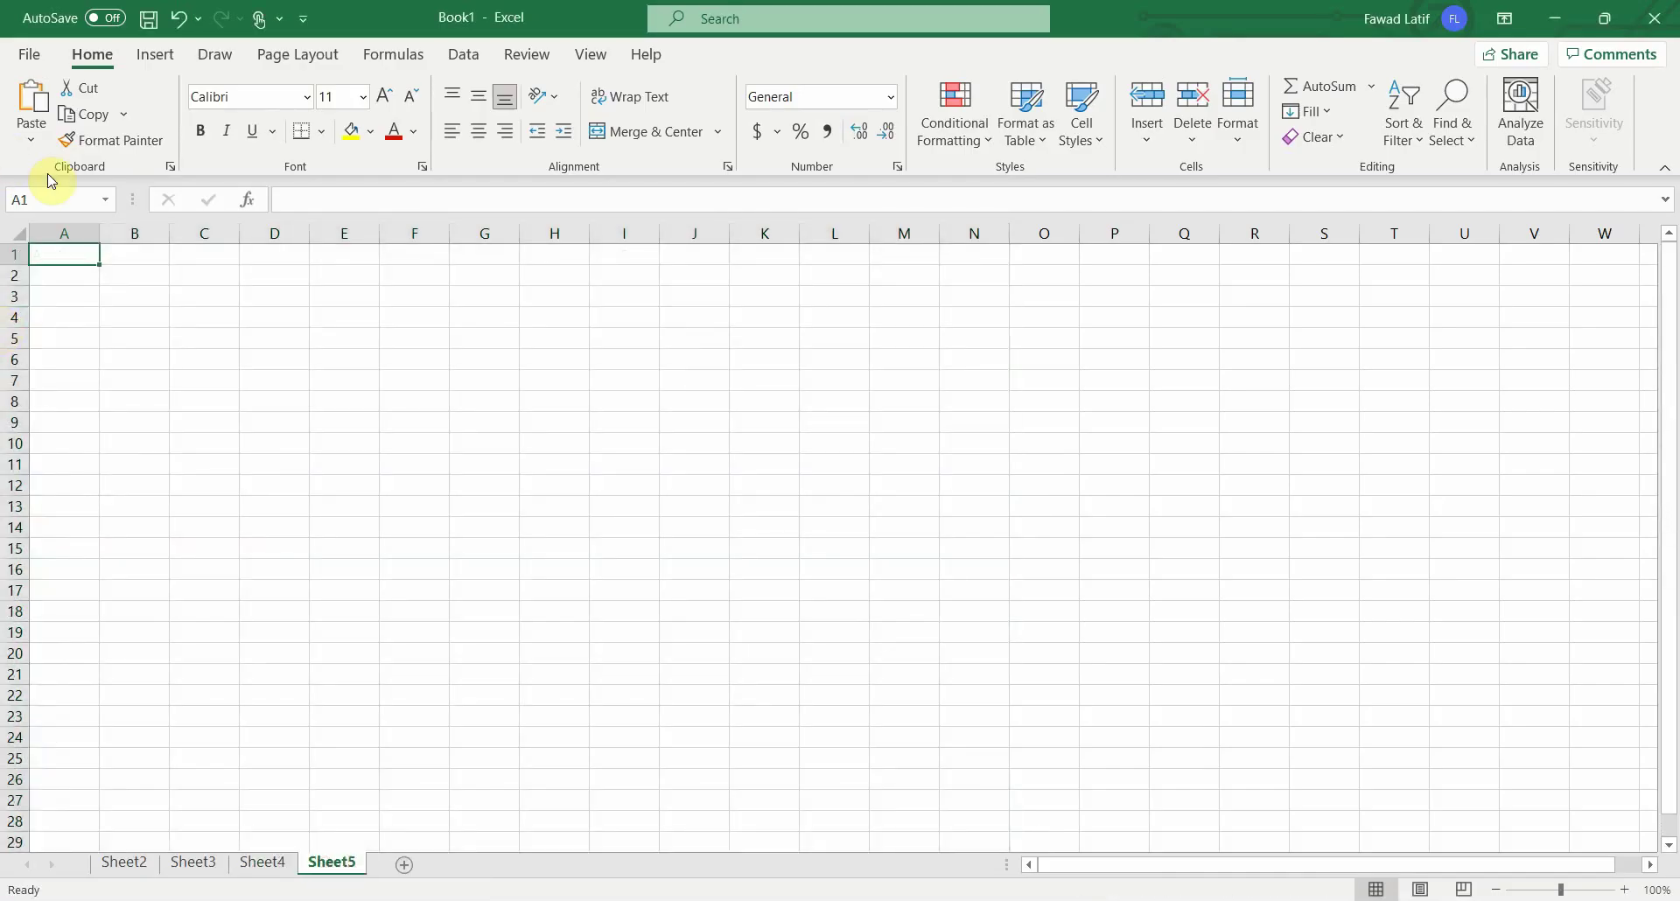
key("ctrl+v")
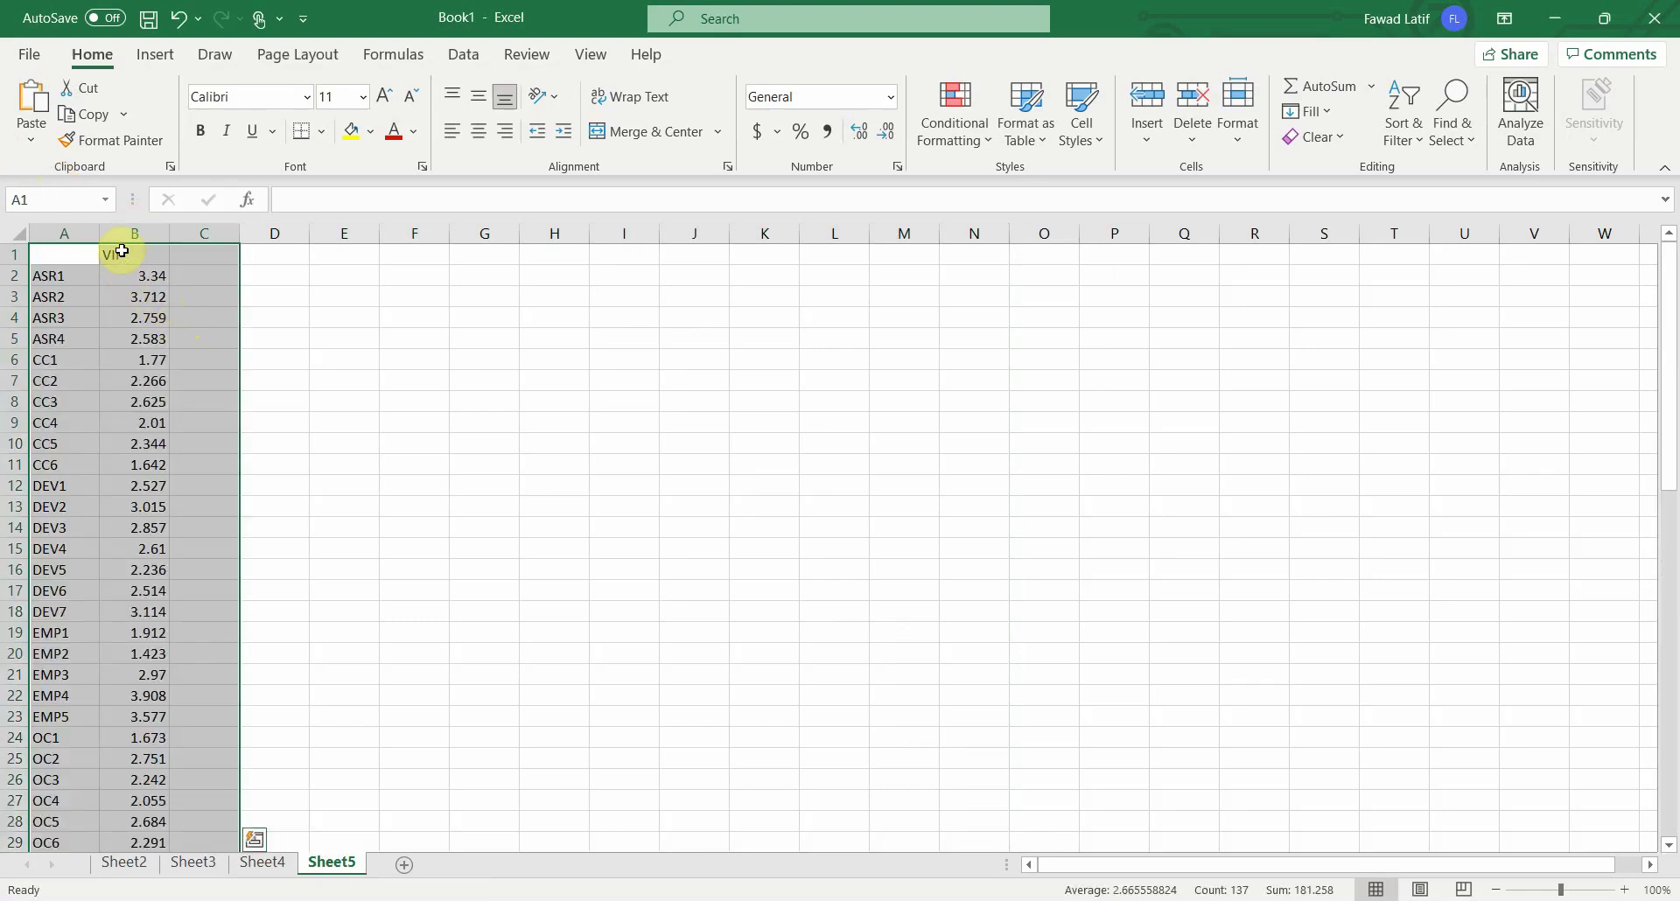
Step: Format the VIF values in B2:B69 as Number with 3 decimal places
left_click_drag(116, 273, 142, 894)
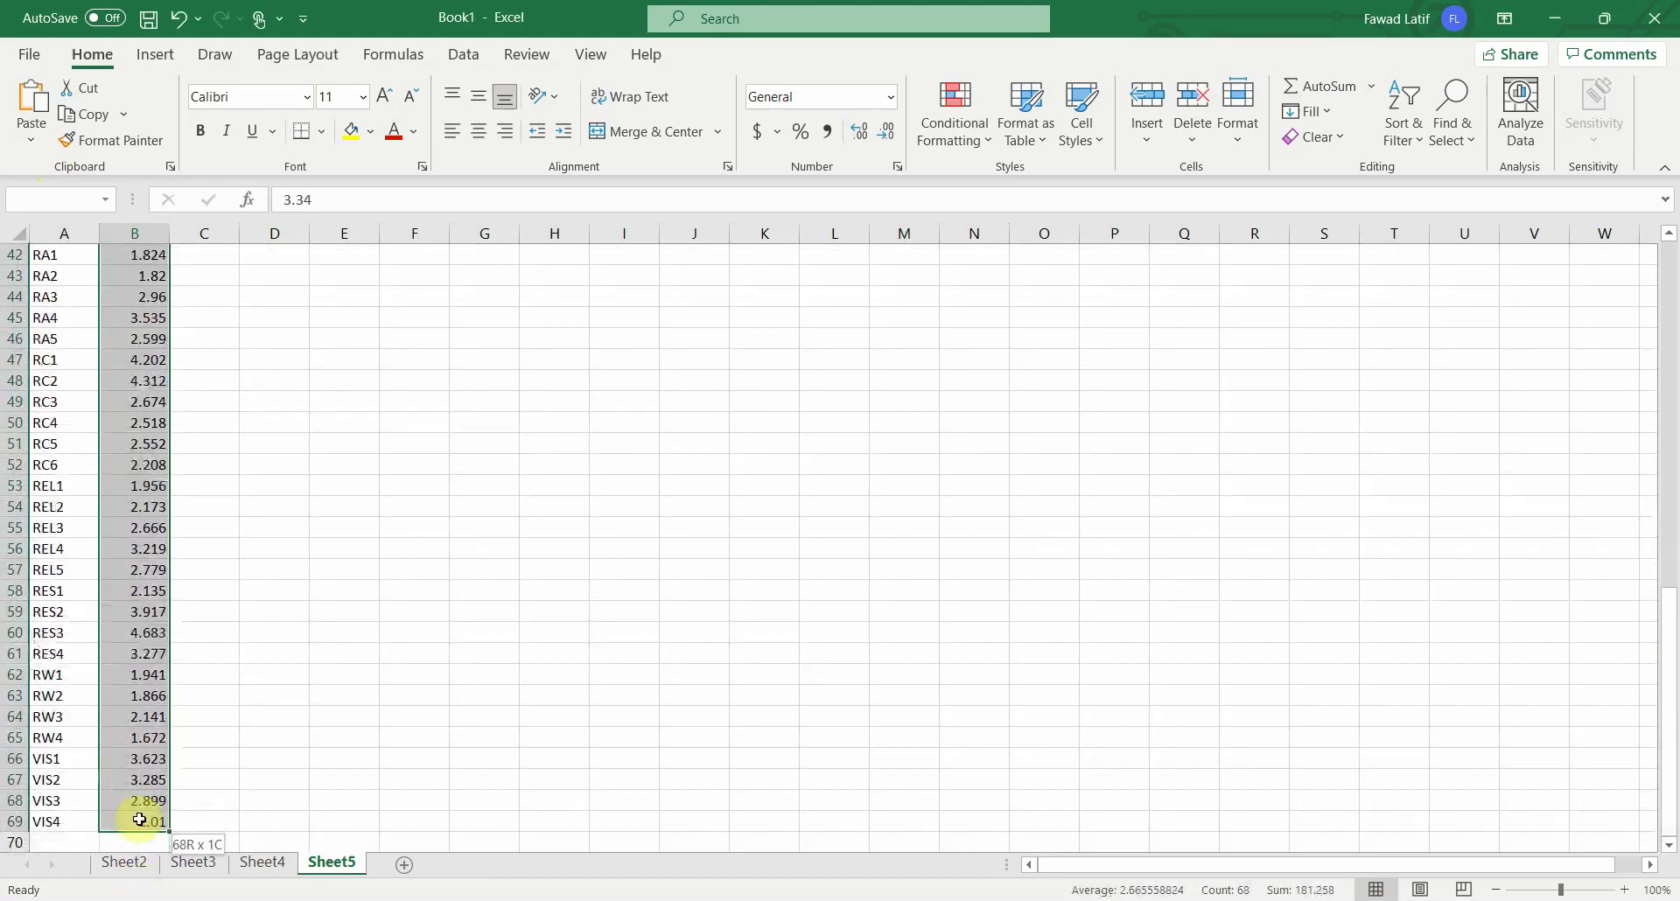
right_click(139, 776)
left_click(221, 660)
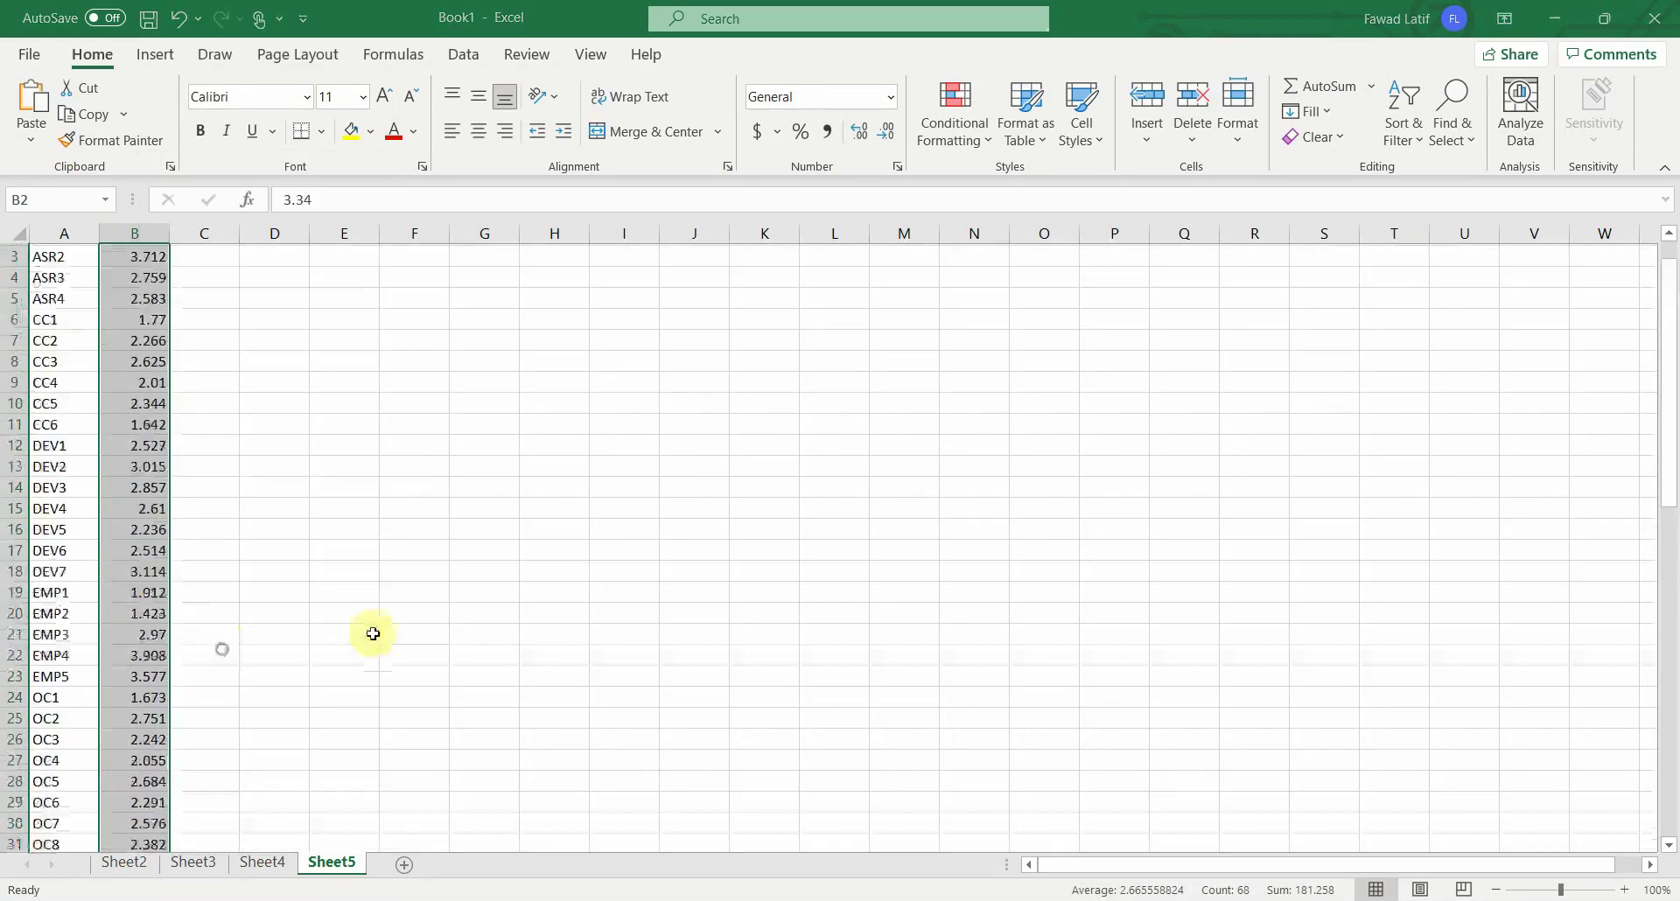
left_click(54, 463)
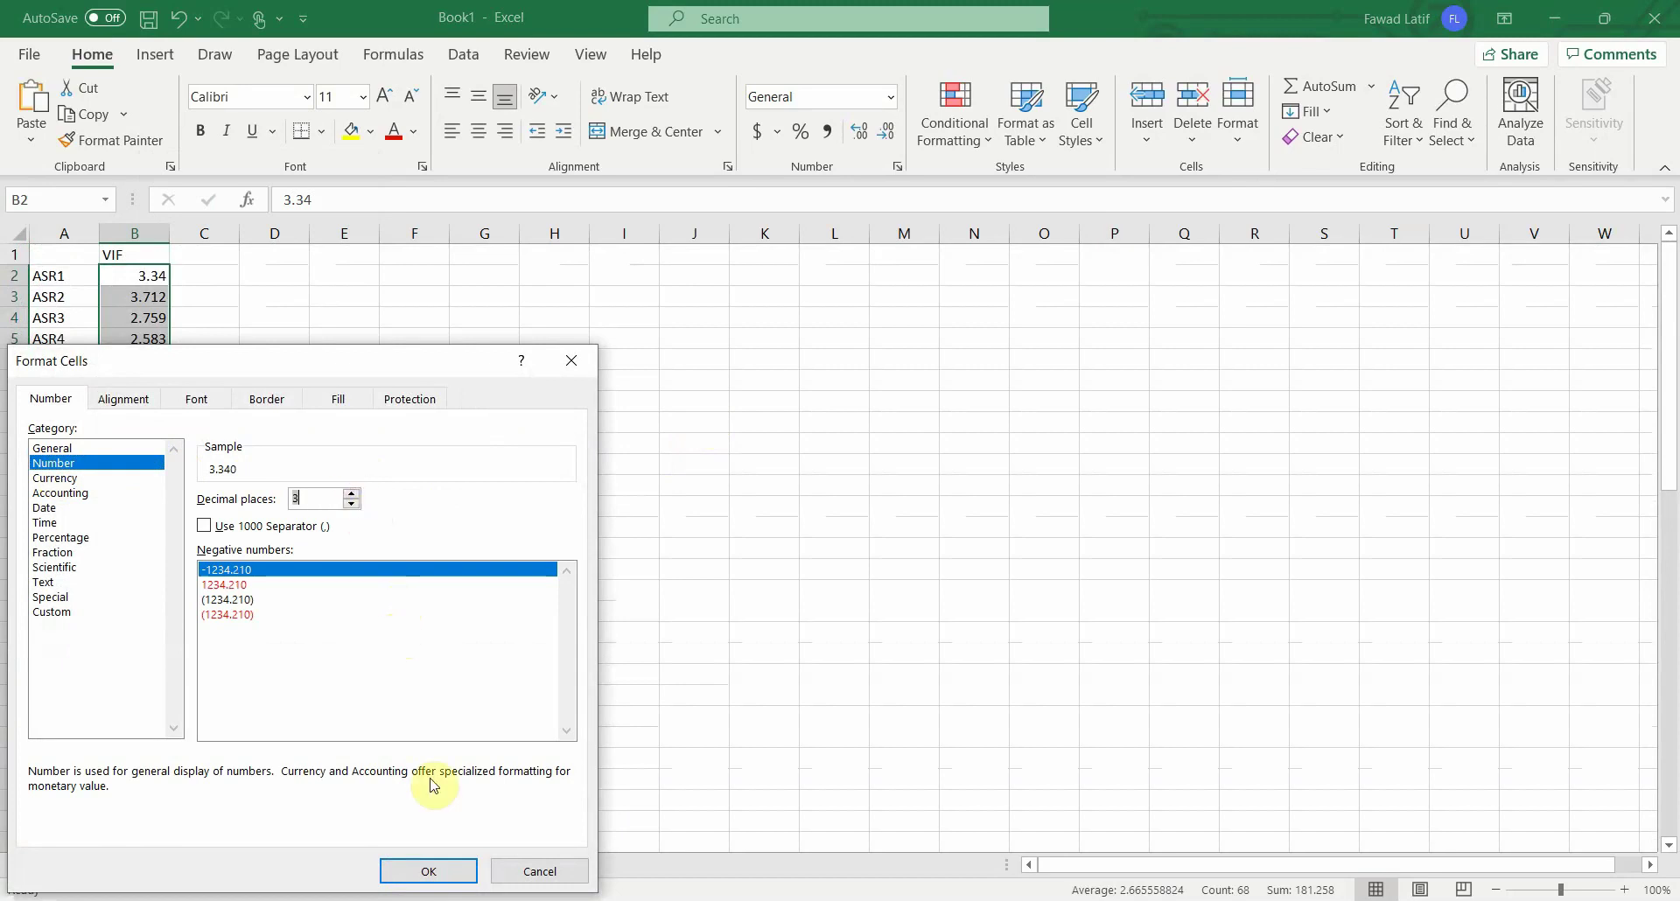
left_click(430, 872)
Step: Copy the VIF table A1:B69 and switch to the thesis document in Word
left_click(48, 258)
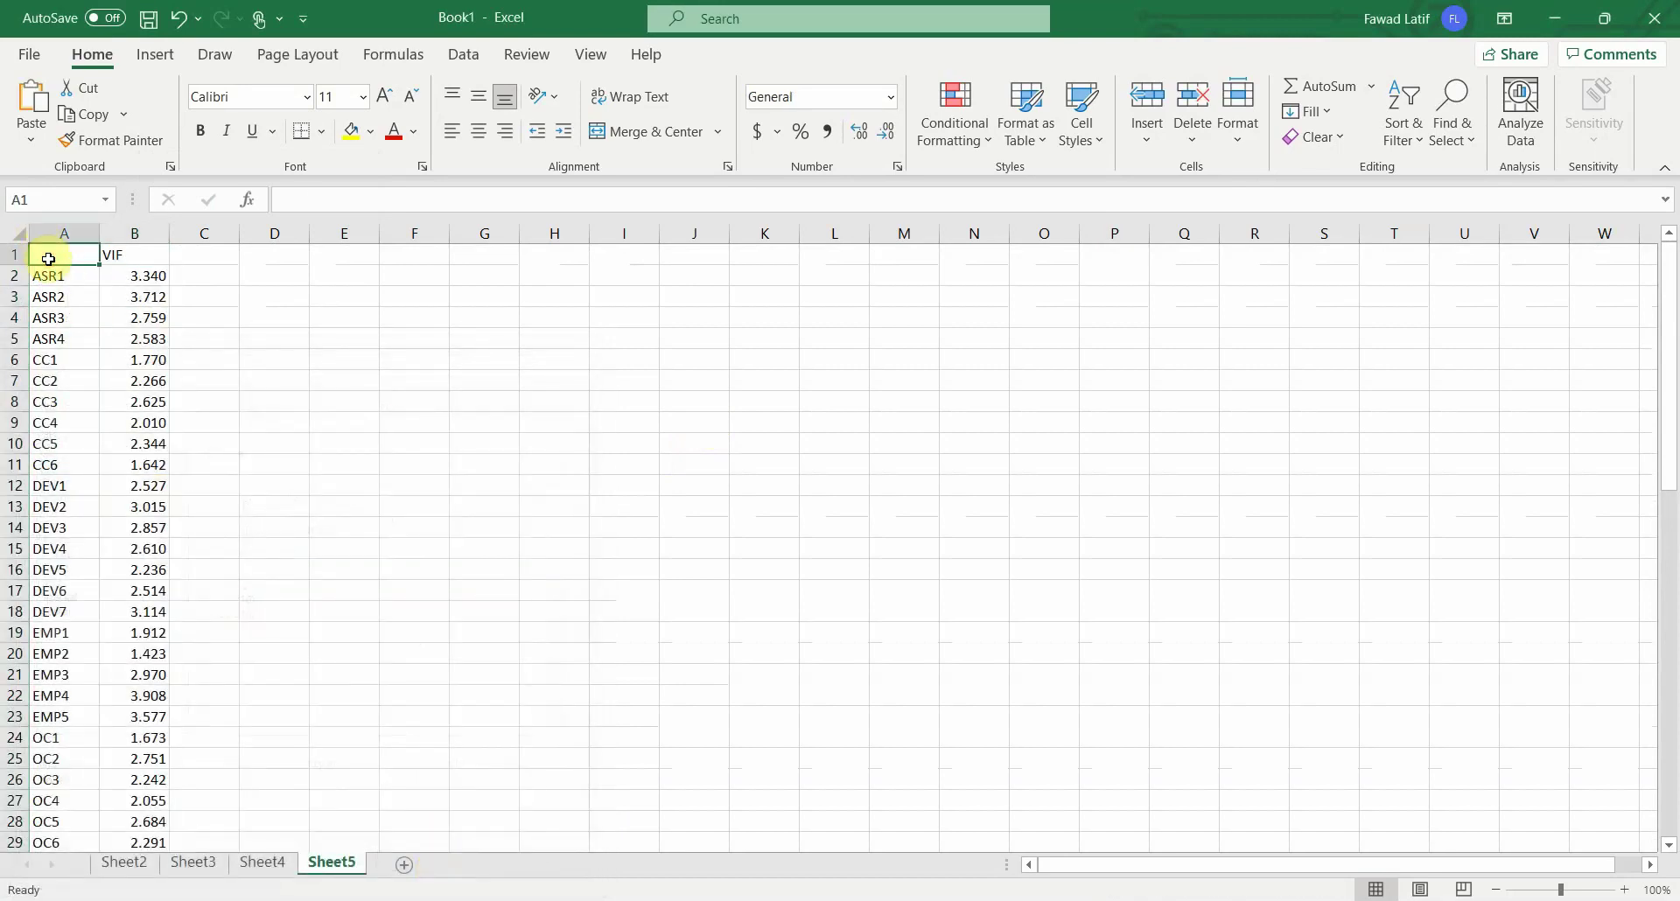
key("ctrl+shift+End")
key("ctrl+c")
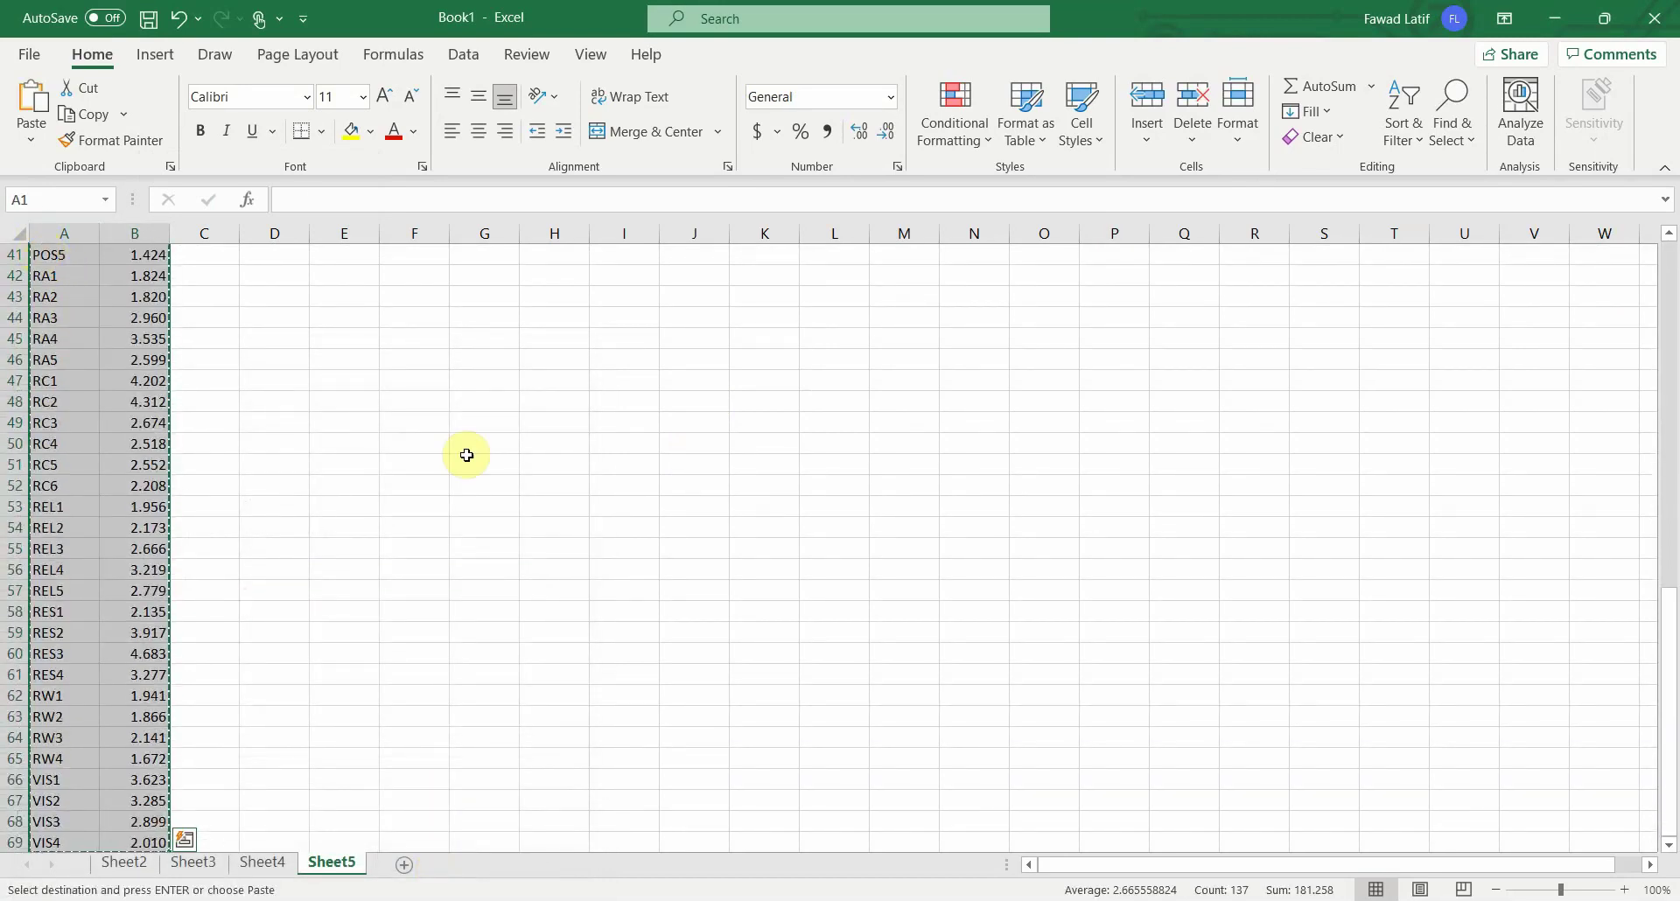
mouse_move(811, 899)
left_click(742, 855)
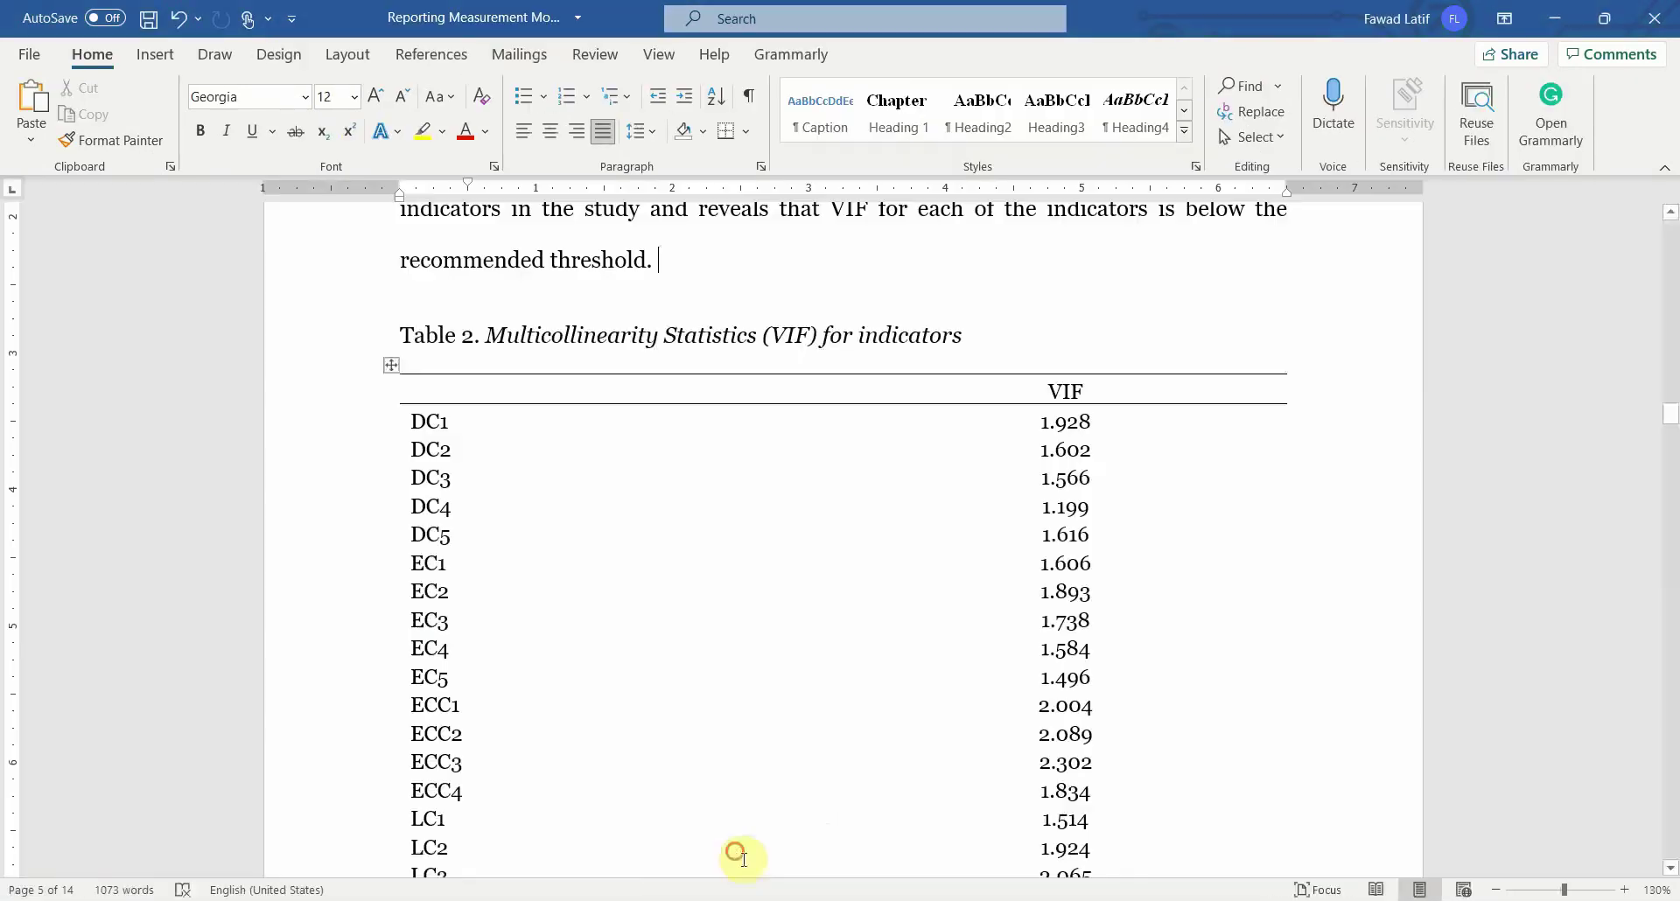
Step: Delete the old table under the Table 2 caption and paste the copied VIF table in its place
left_click(379, 363)
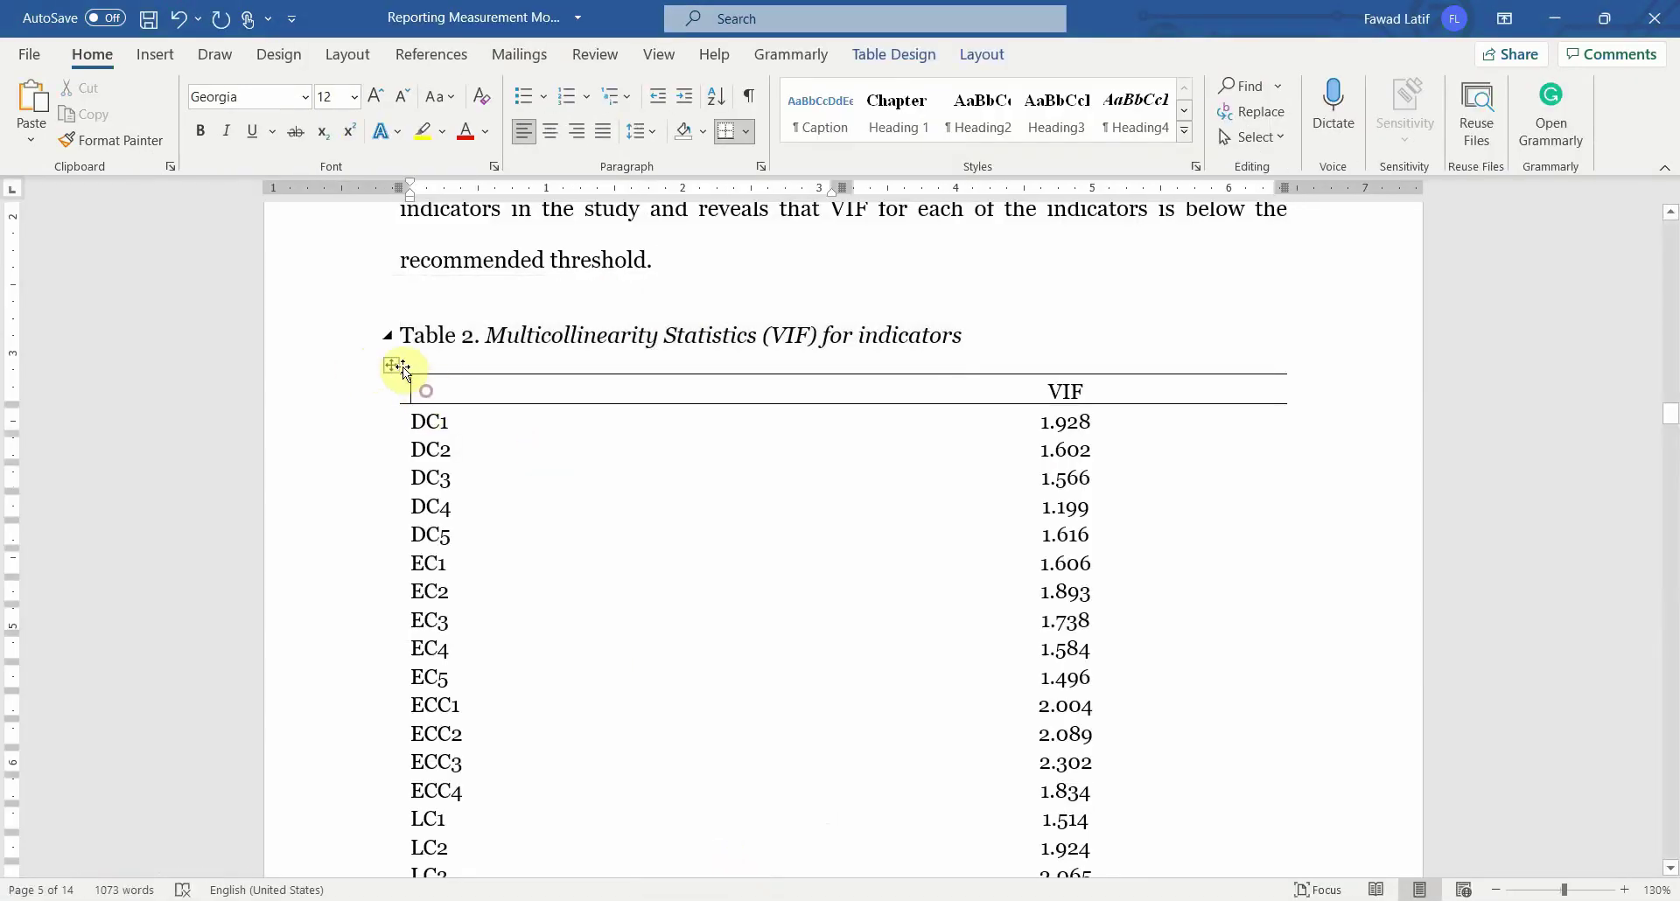
left_click(390, 366)
key("BackSpace")
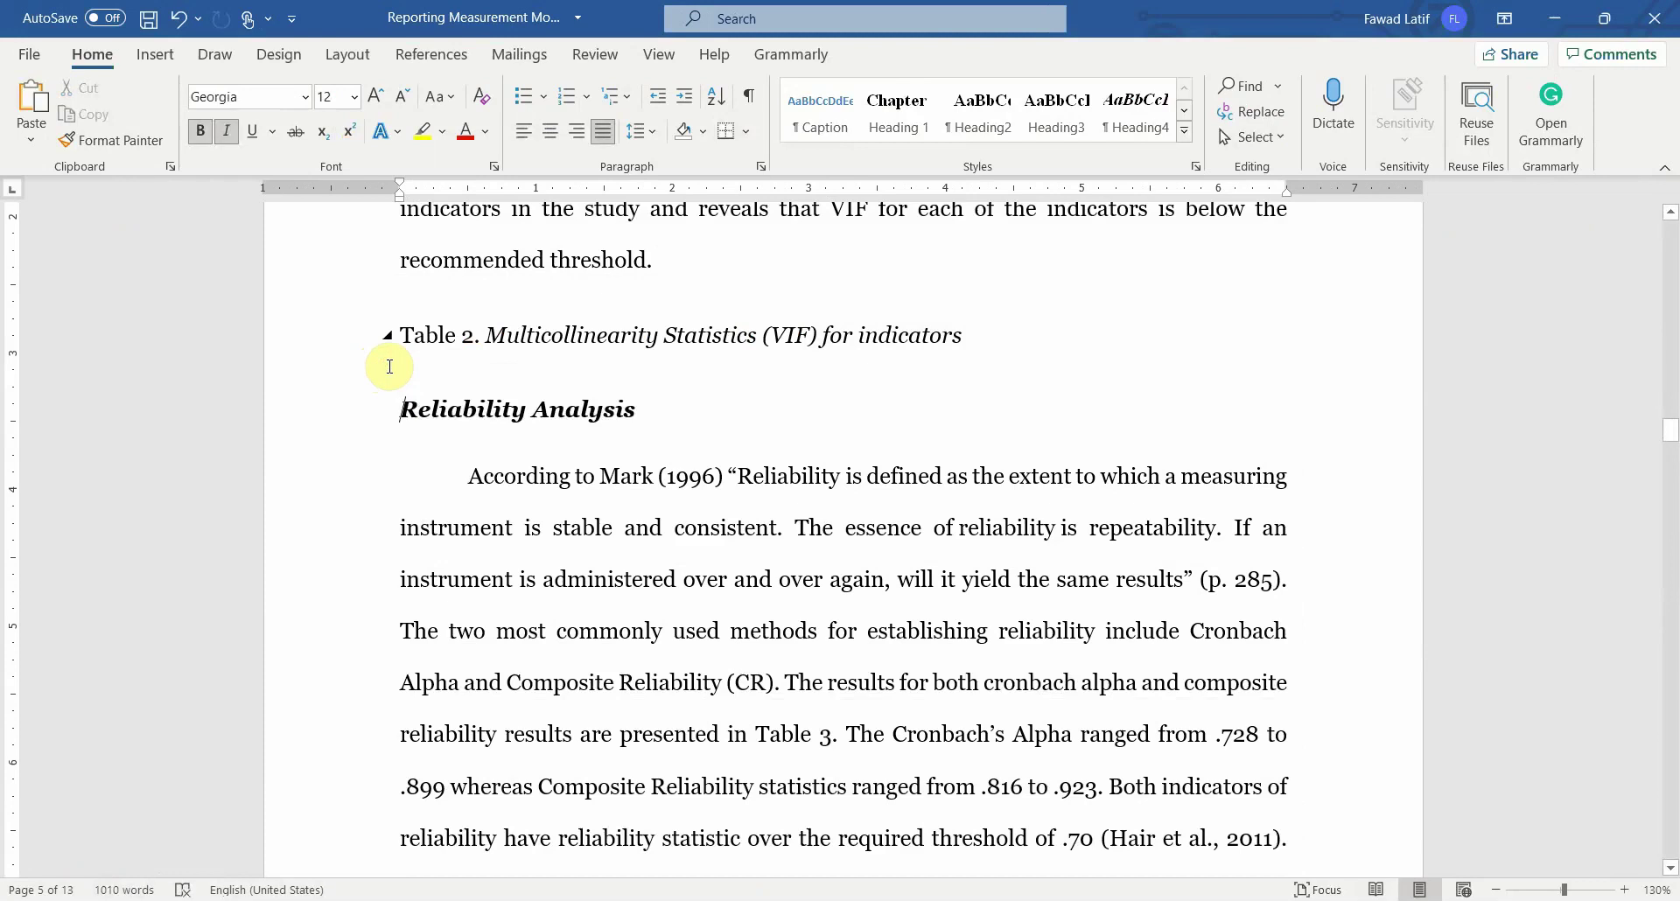
key("ctrl+v")
Step: Select the entire pasted VIF table and autofit it to the window
scroll(487, 435, "up", 8)
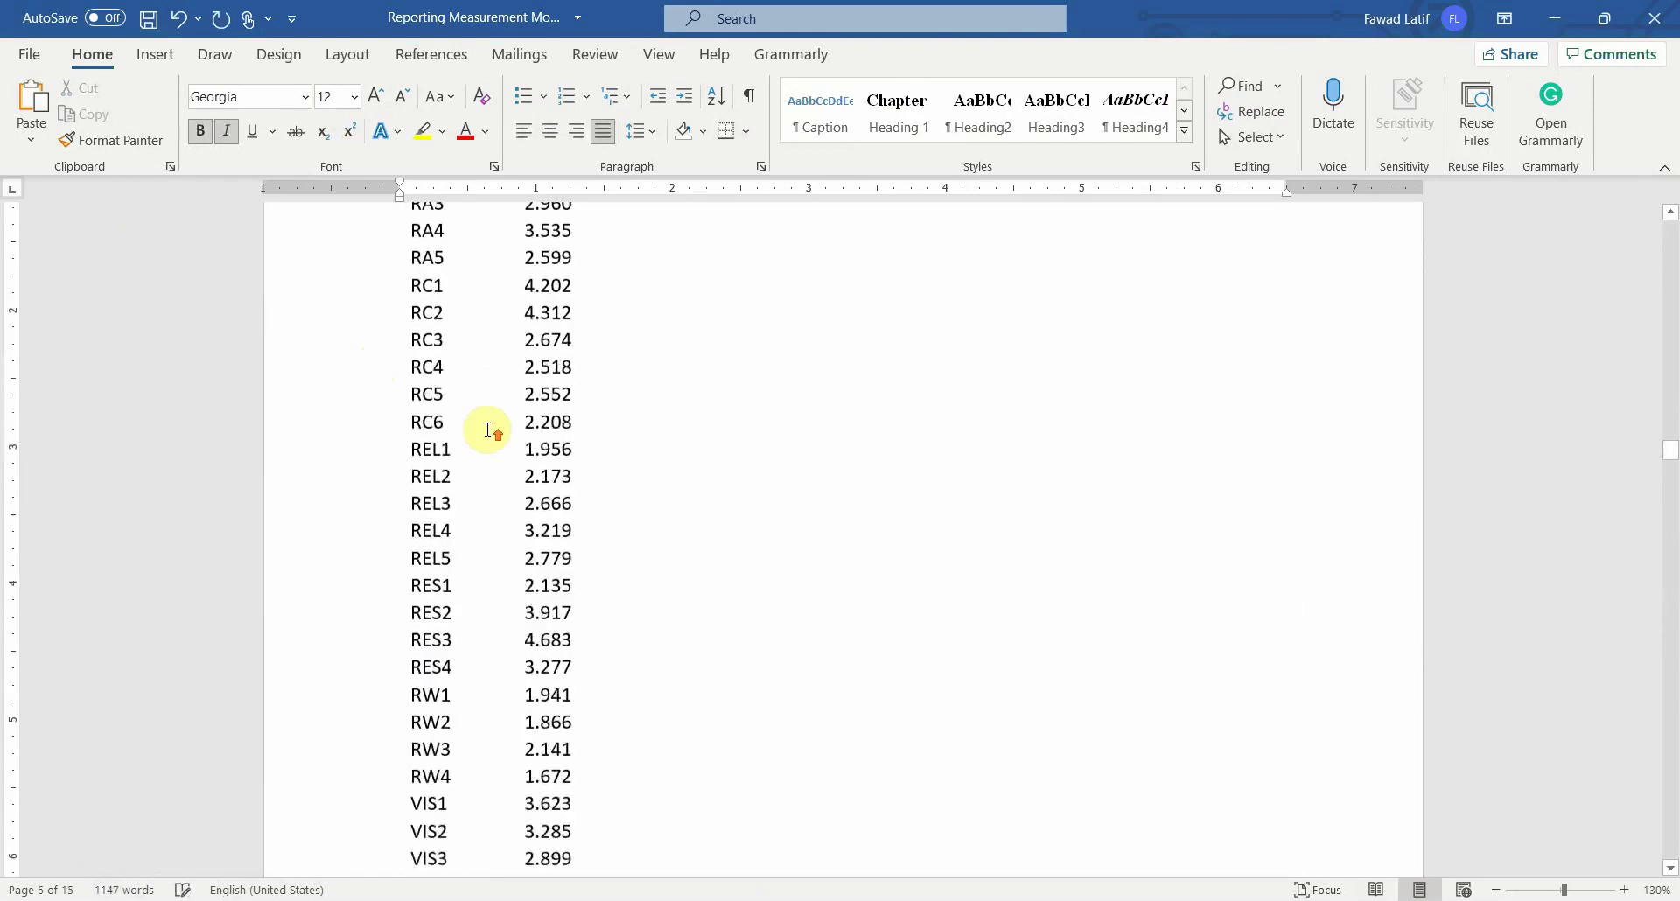
scroll(507, 432, "up", 8)
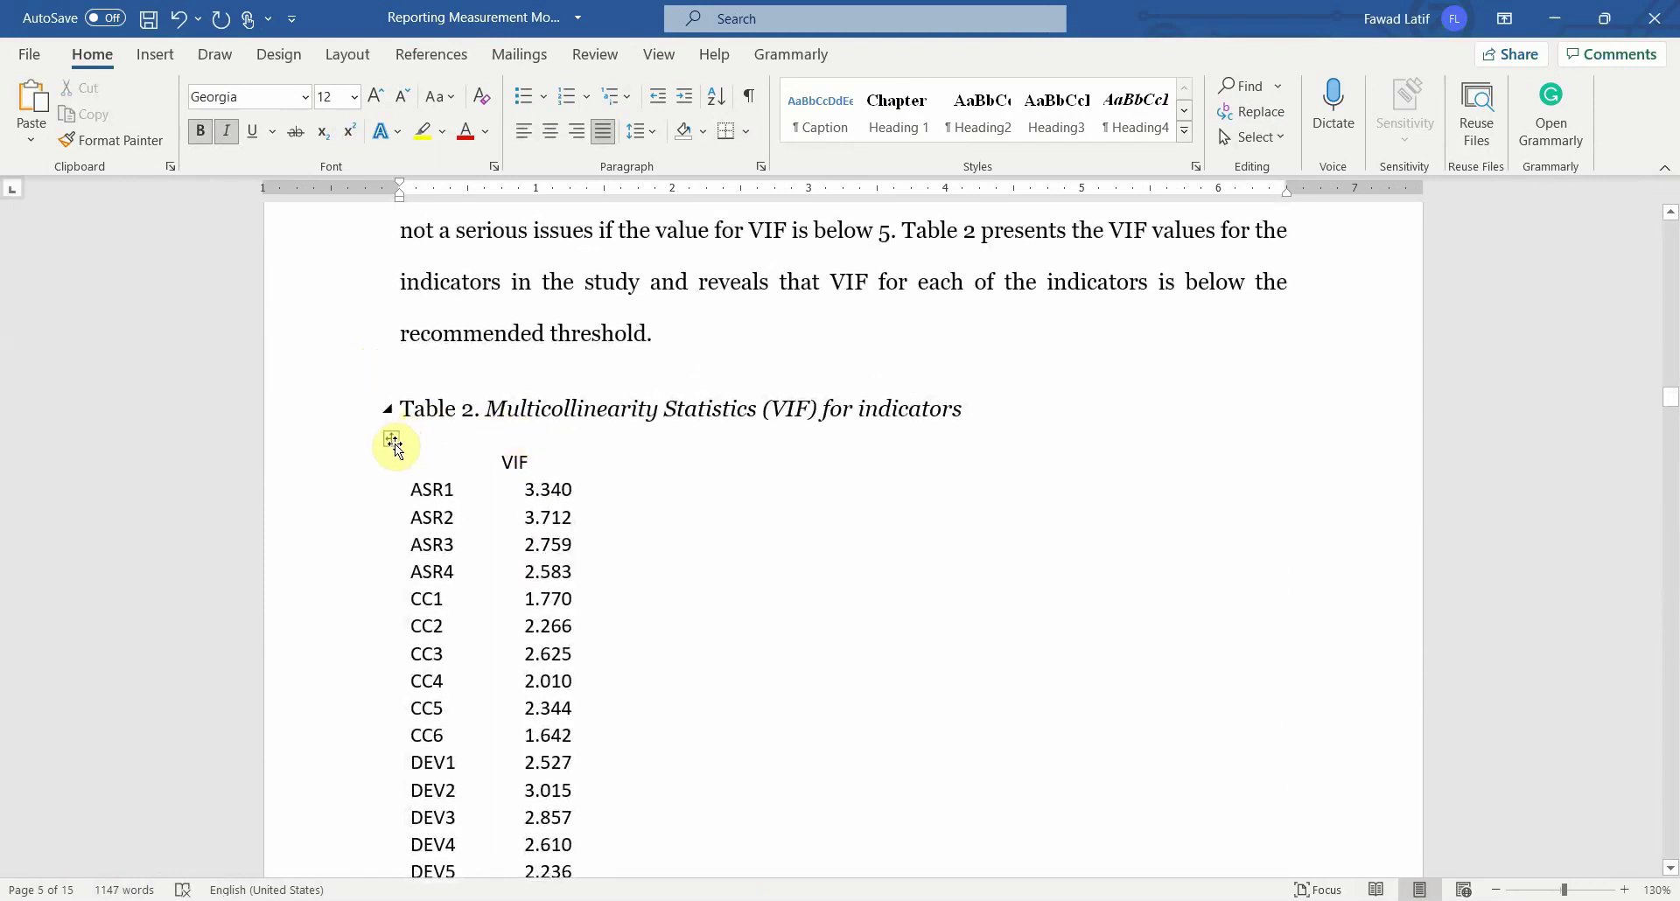
left_click(392, 439)
right_click(392, 439)
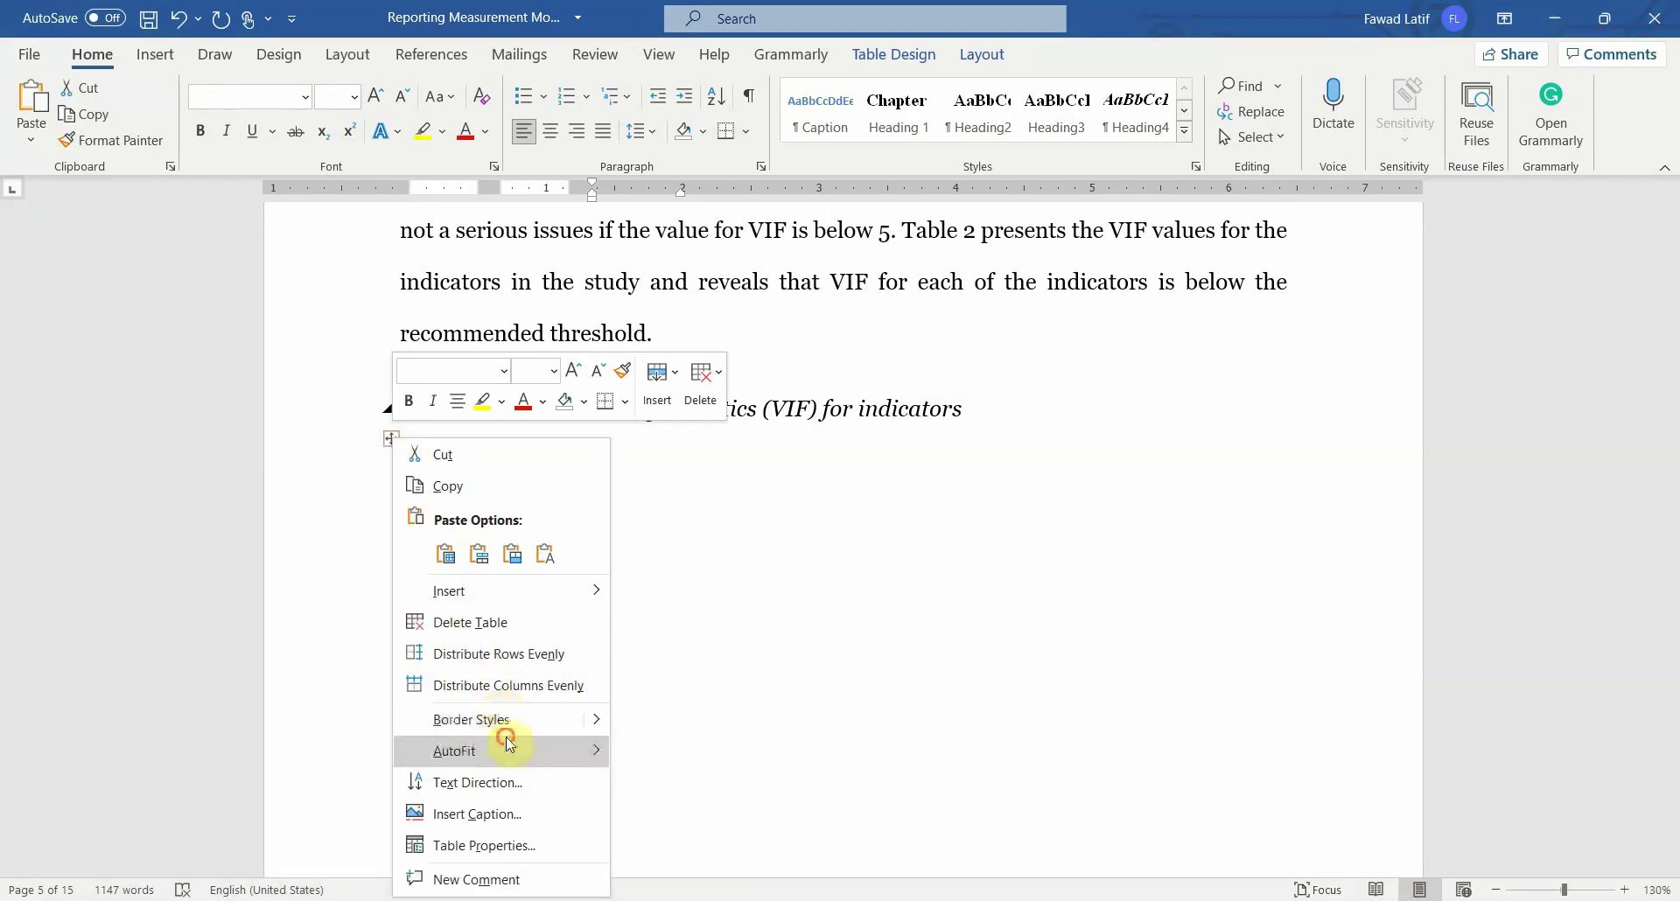
mouse_move(510, 743)
left_click(658, 778)
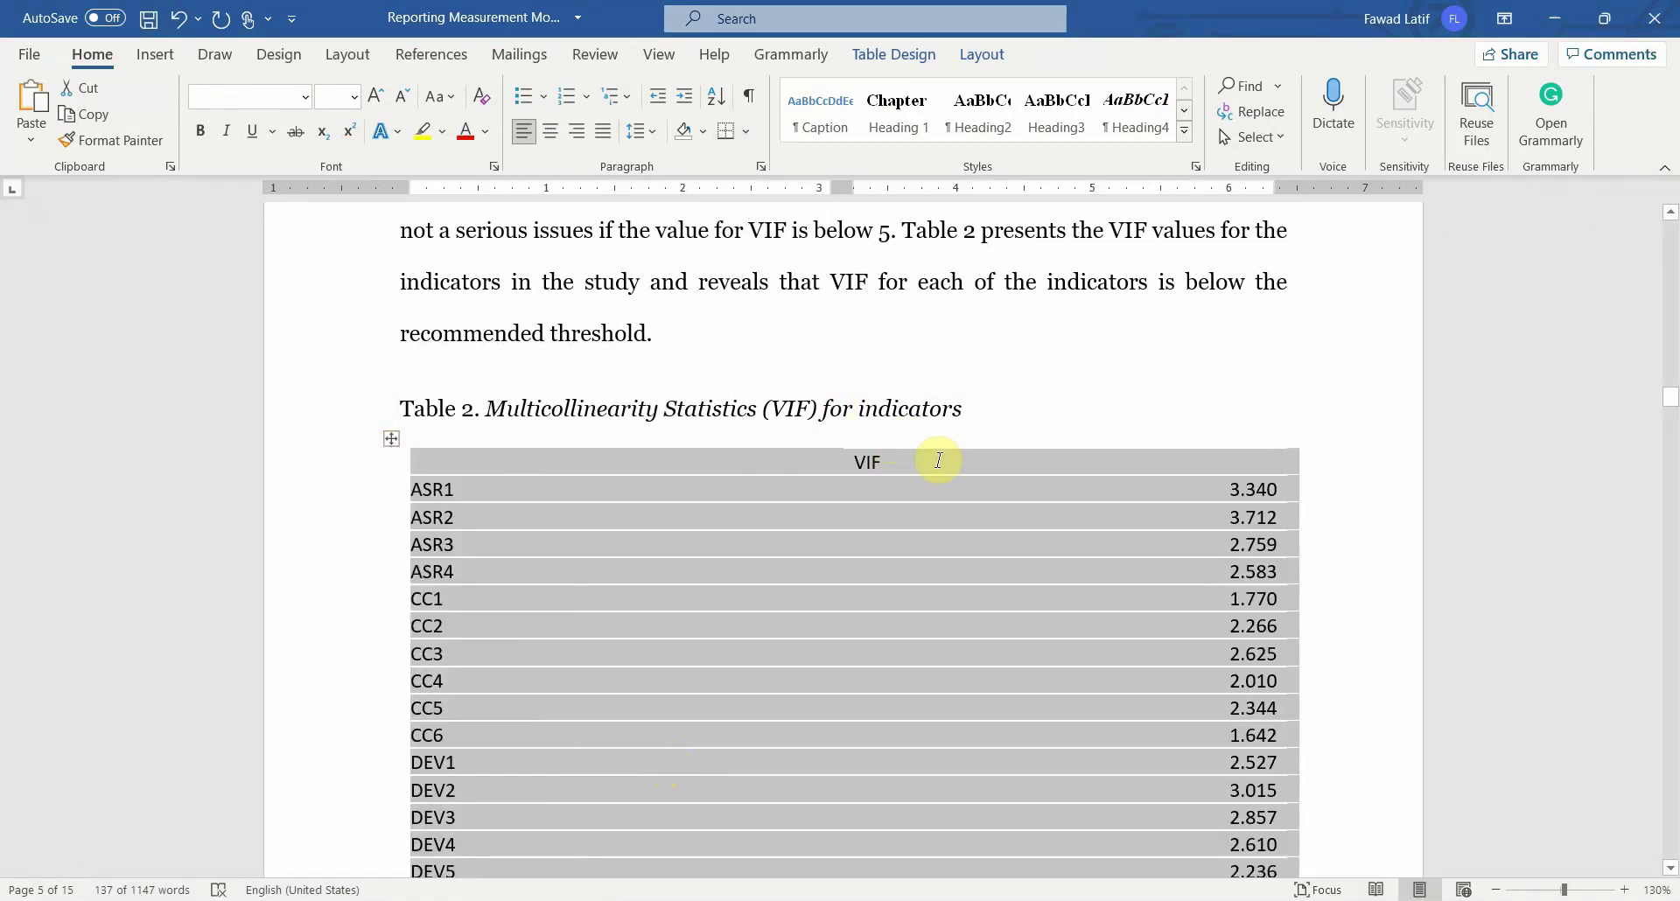
Step: Add a top border to the Table 2 VIF table and a bottom border under its header row
left_click(745, 133)
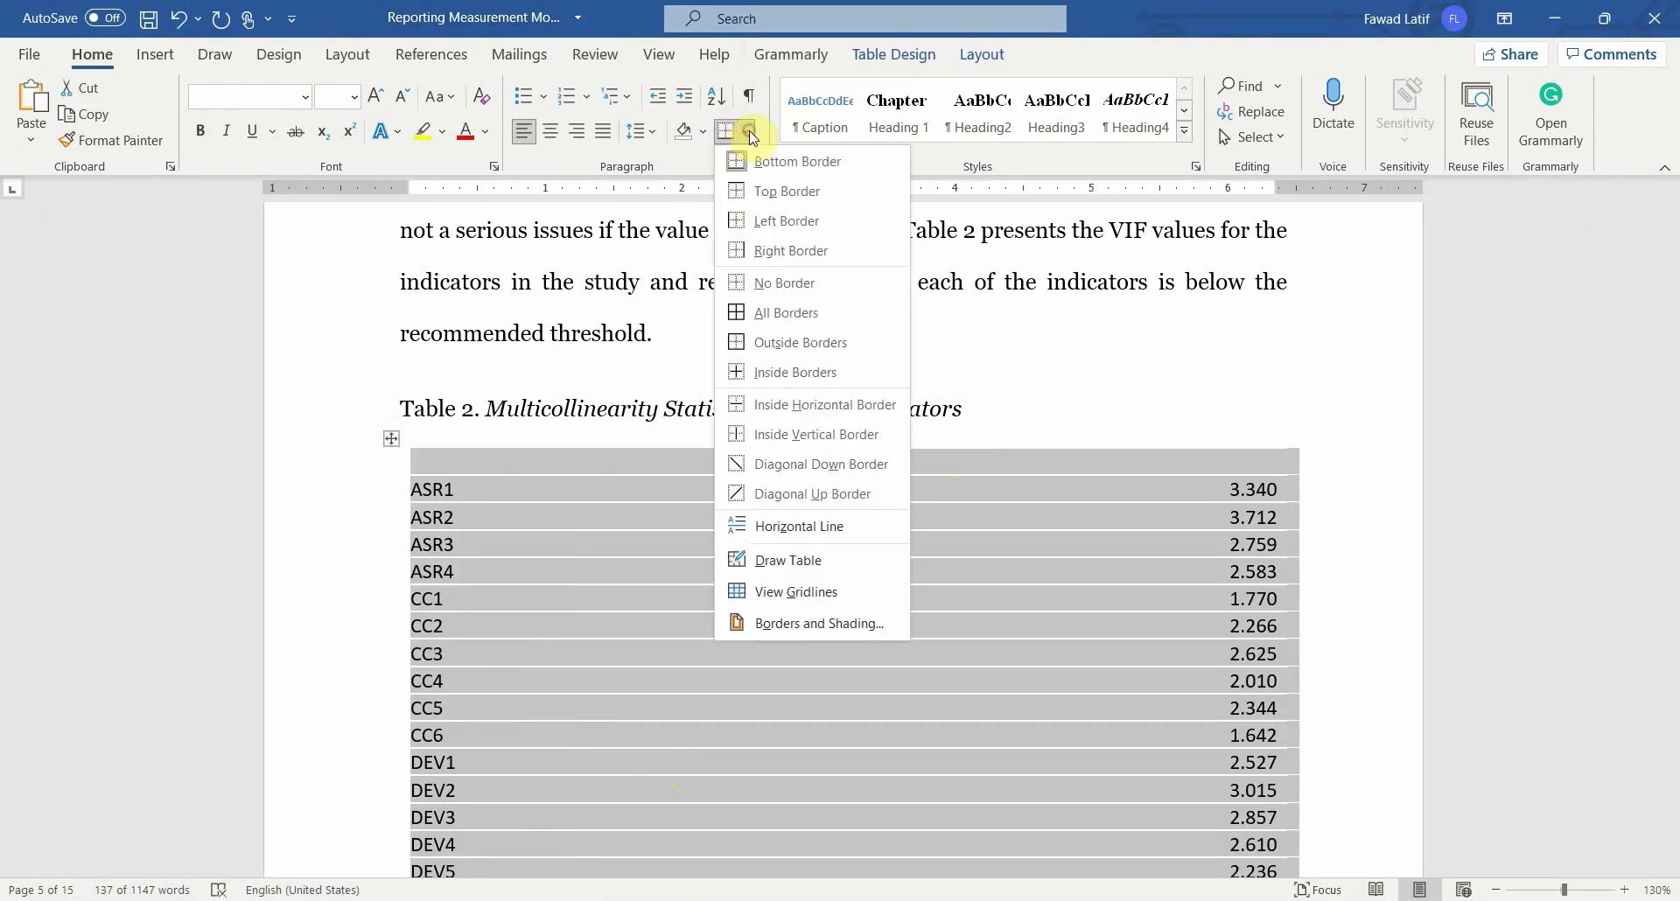
left_click(778, 187)
left_click(496, 462)
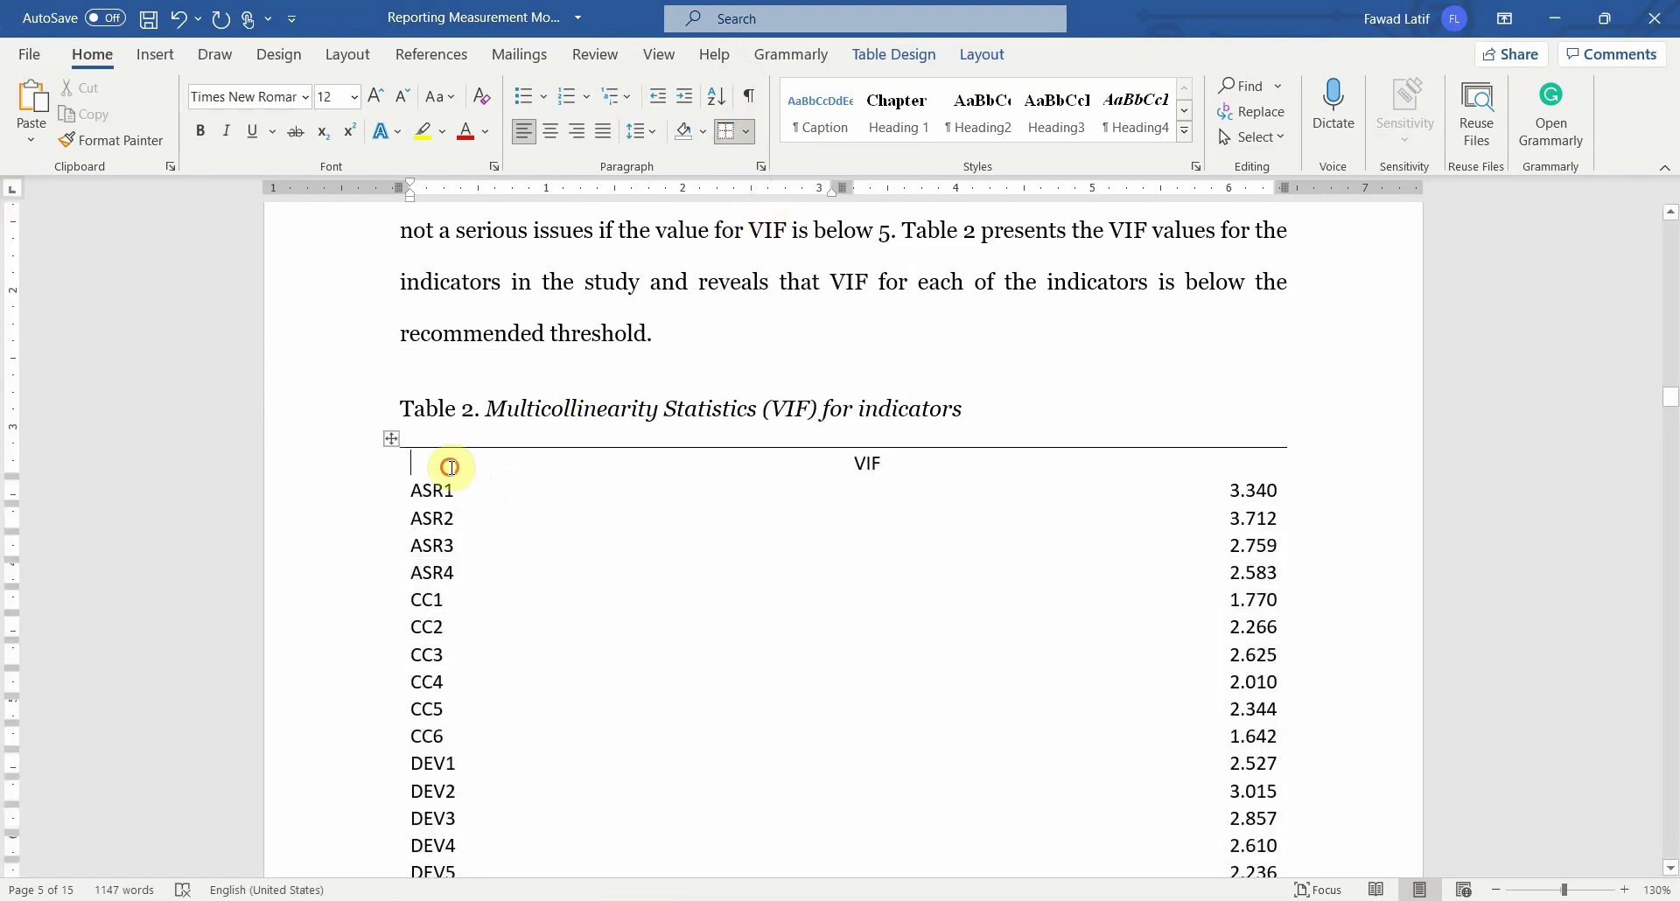
left_click(1055, 450)
left_click(752, 135)
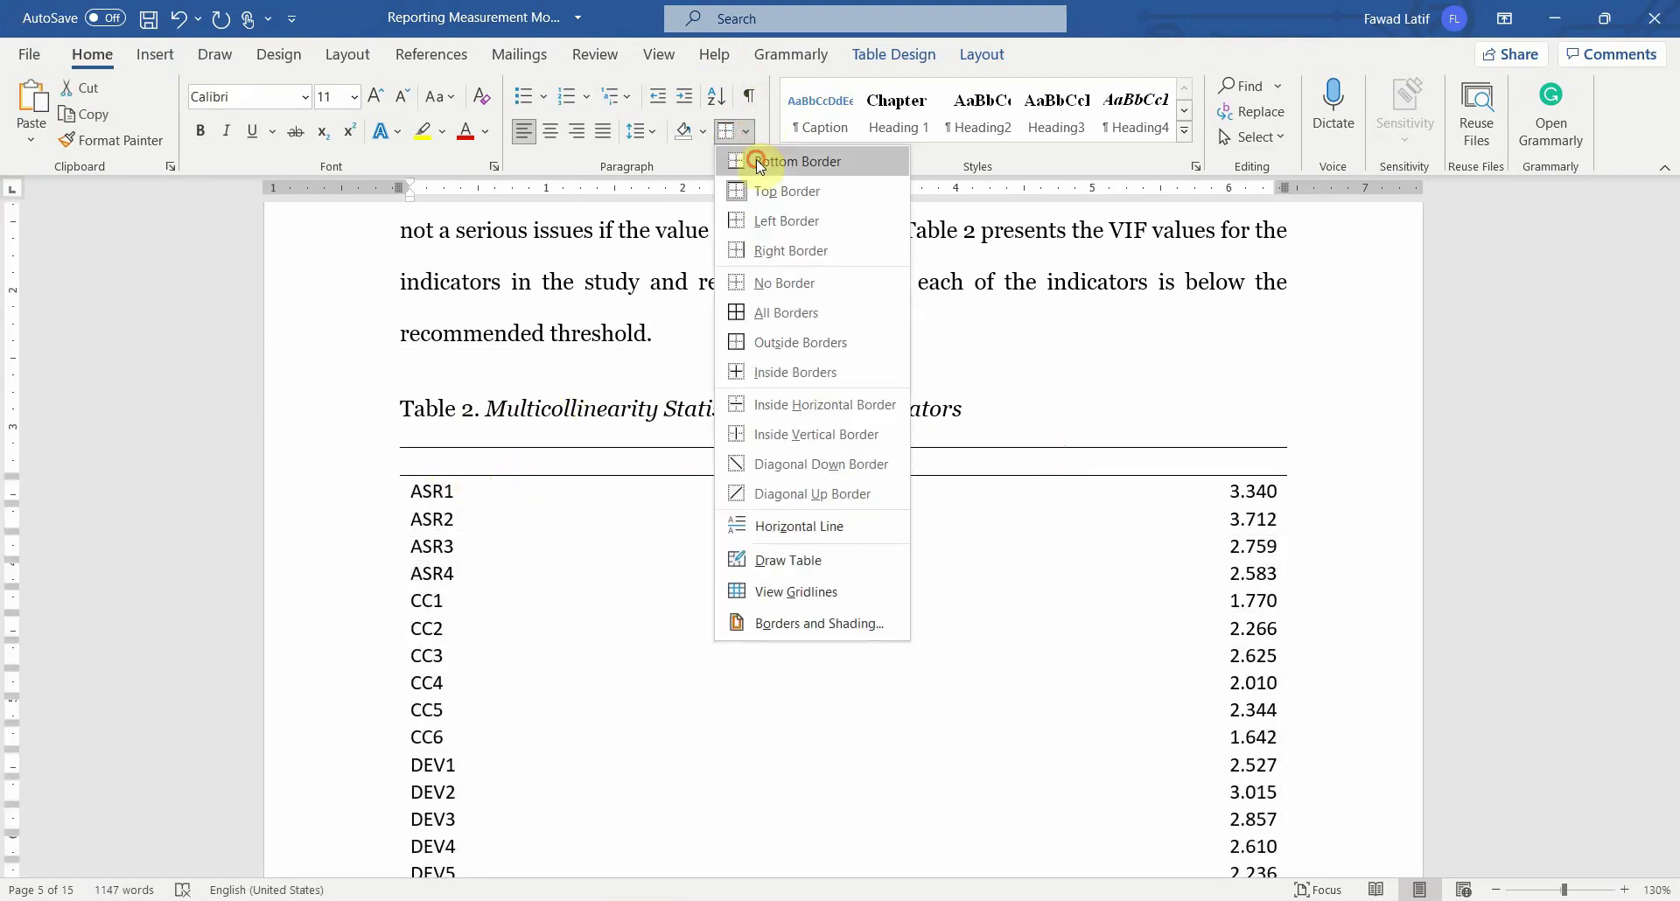
left_click(755, 159)
Step: Center the contents of the VIF column in Table 2
left_click(969, 452)
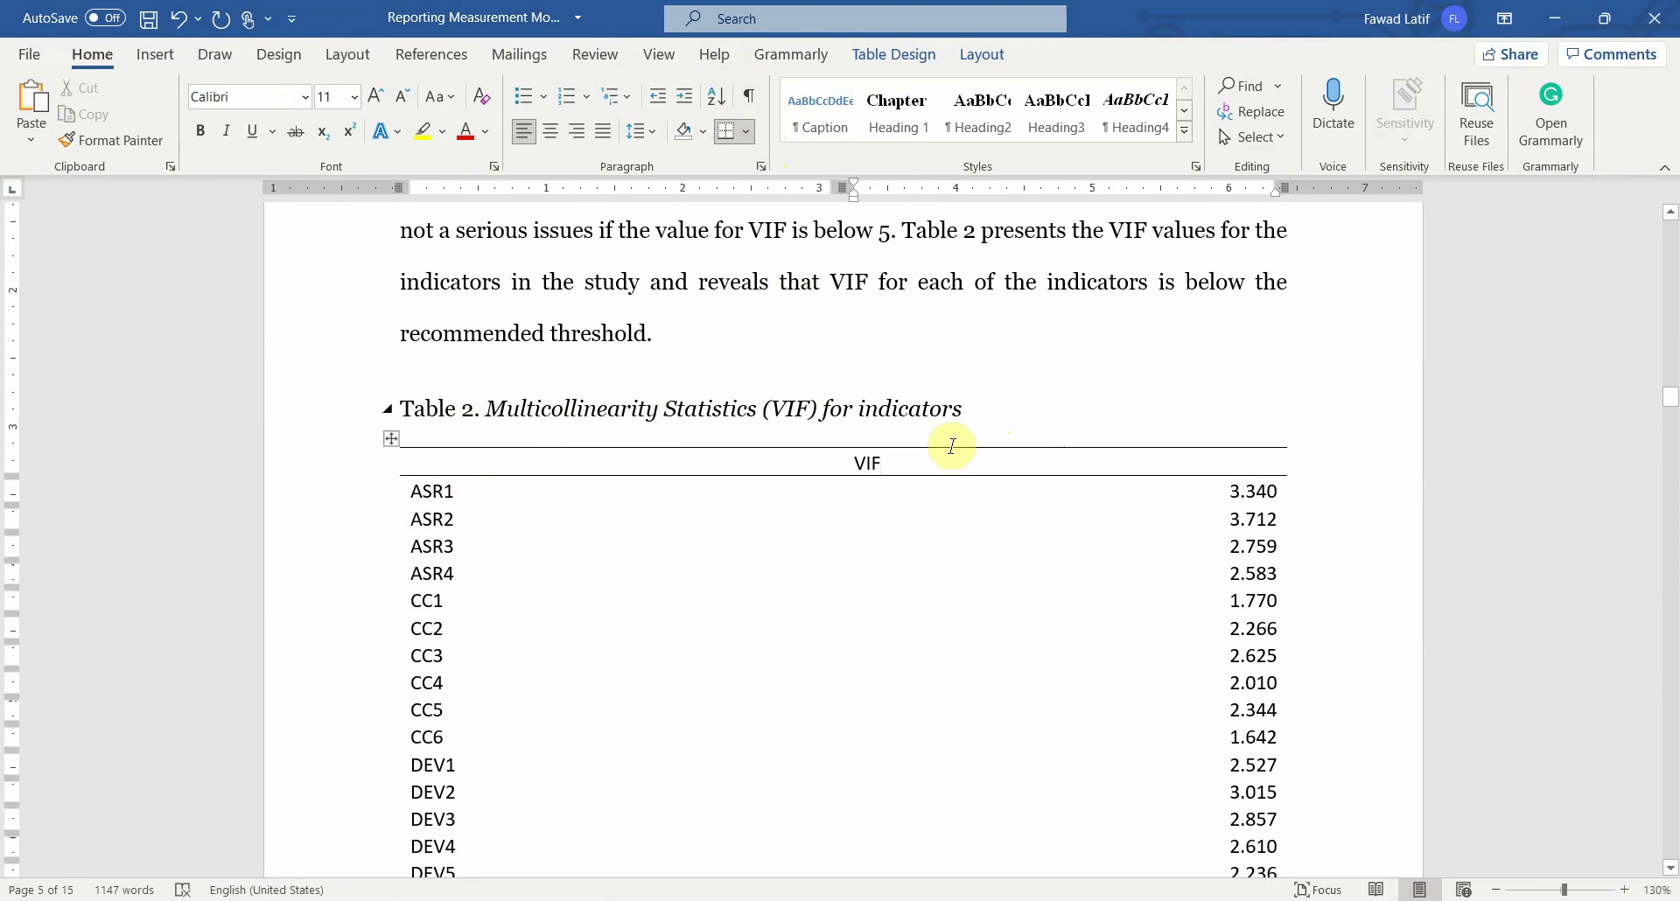
left_click(951, 447)
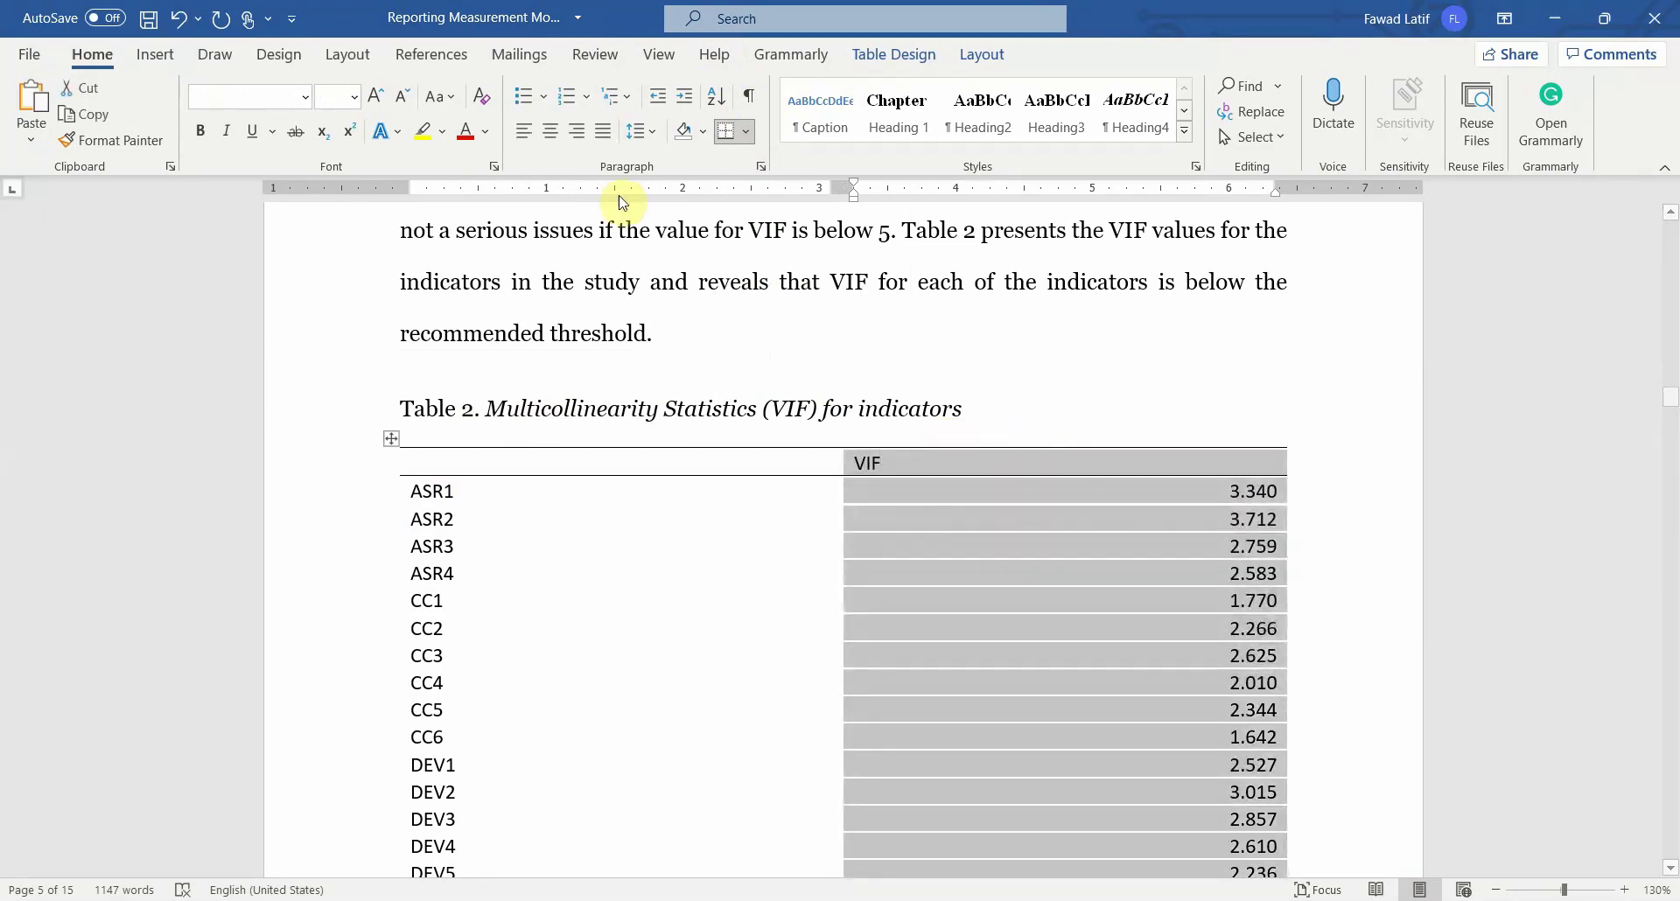
left_click(558, 138)
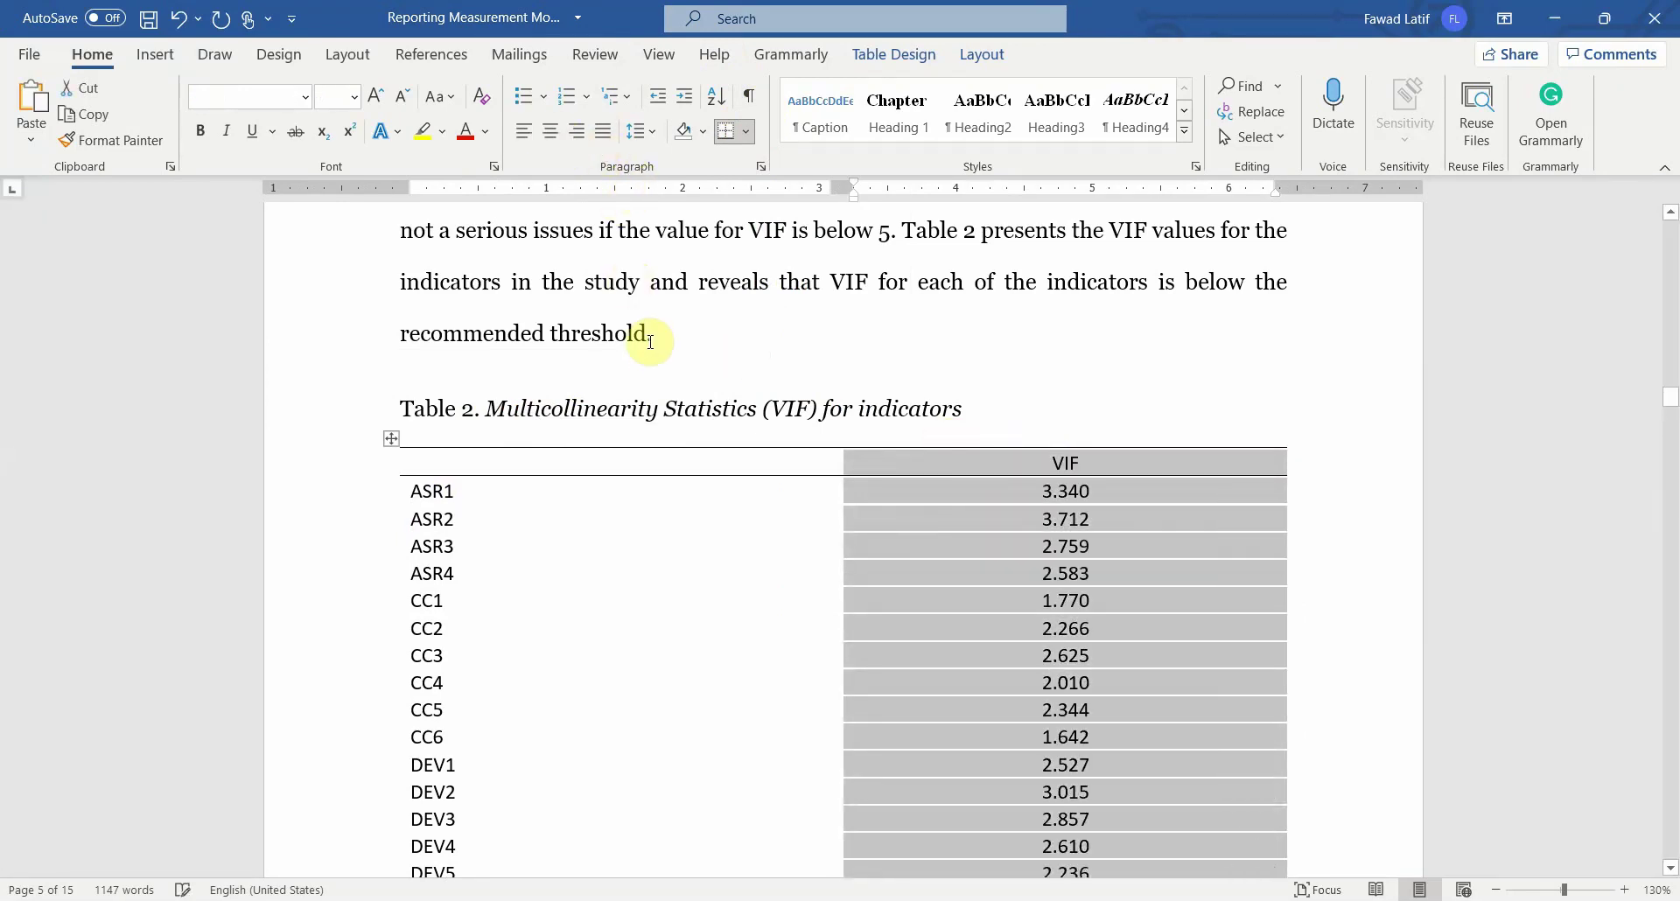
Step: Set the font of the entire Table 2 VIF table to Georgia
left_click(390, 438)
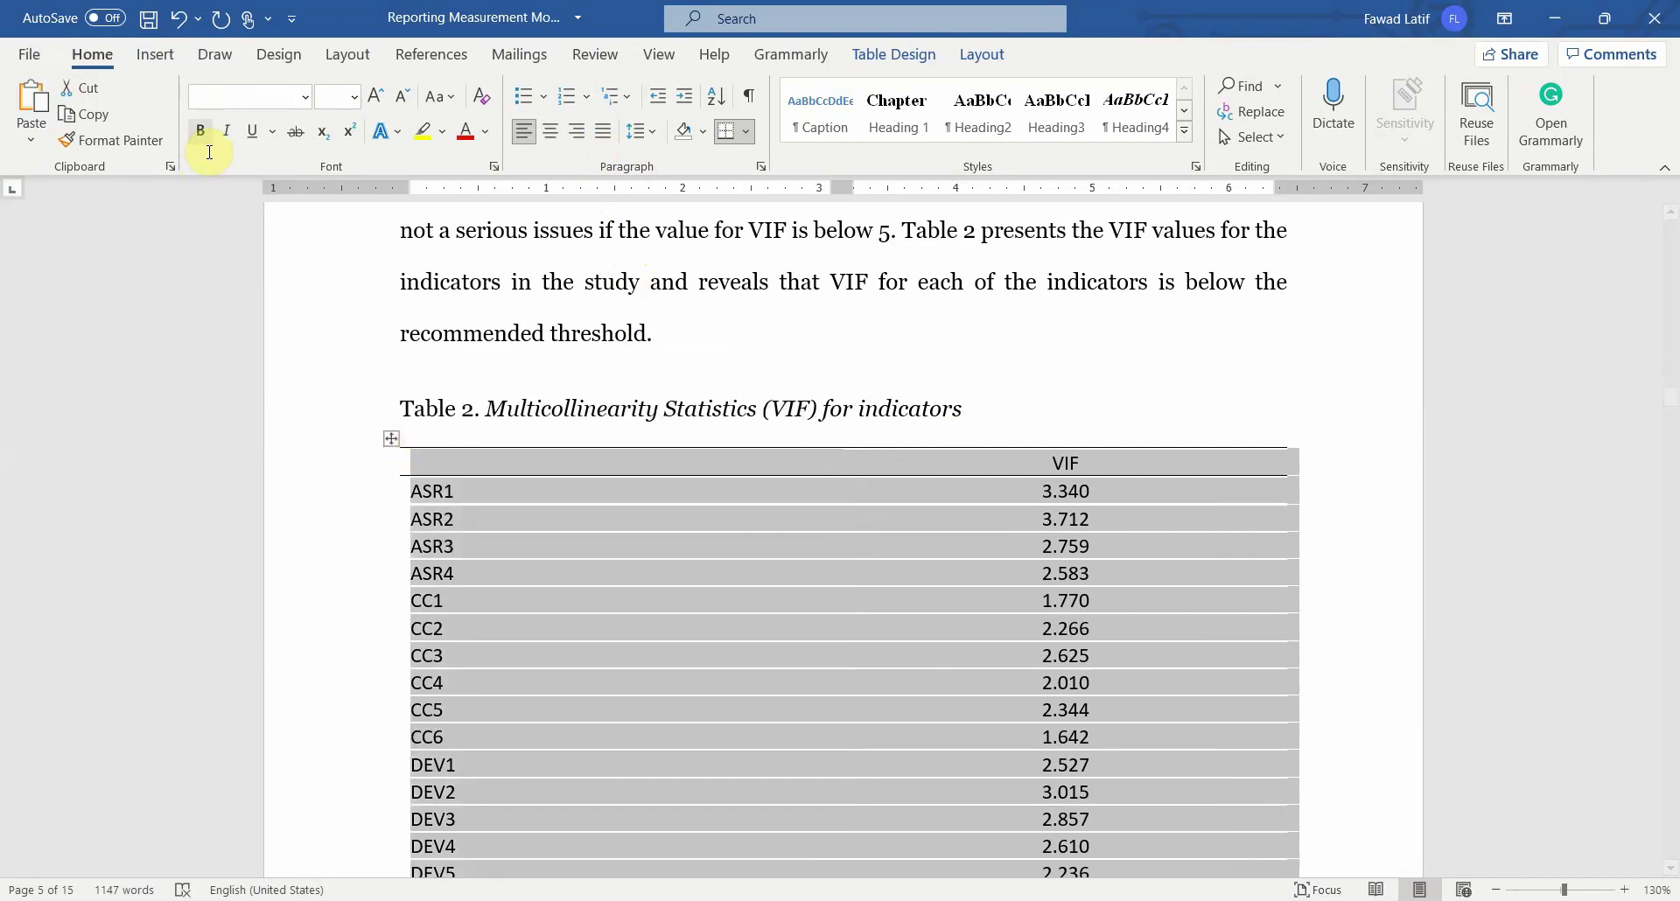
left_click(214, 96)
type("Georgia")
key("Return")
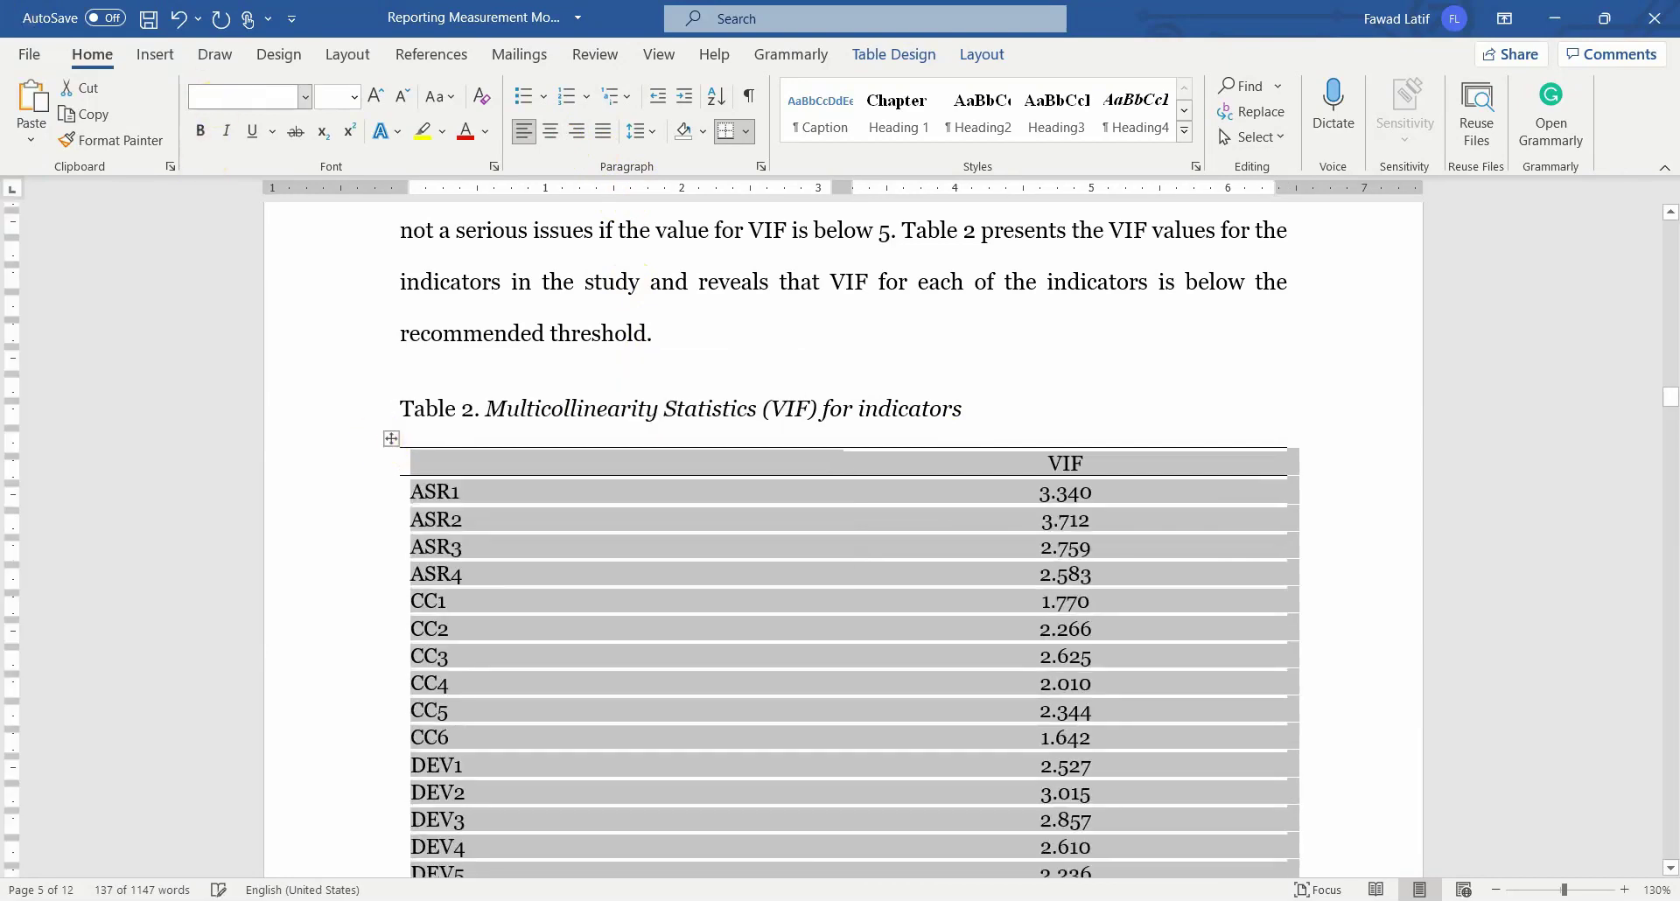
Step: Set the font of the entire Table 1 Factor Loadings table to Georgia
scroll(432, 287, "up", 20)
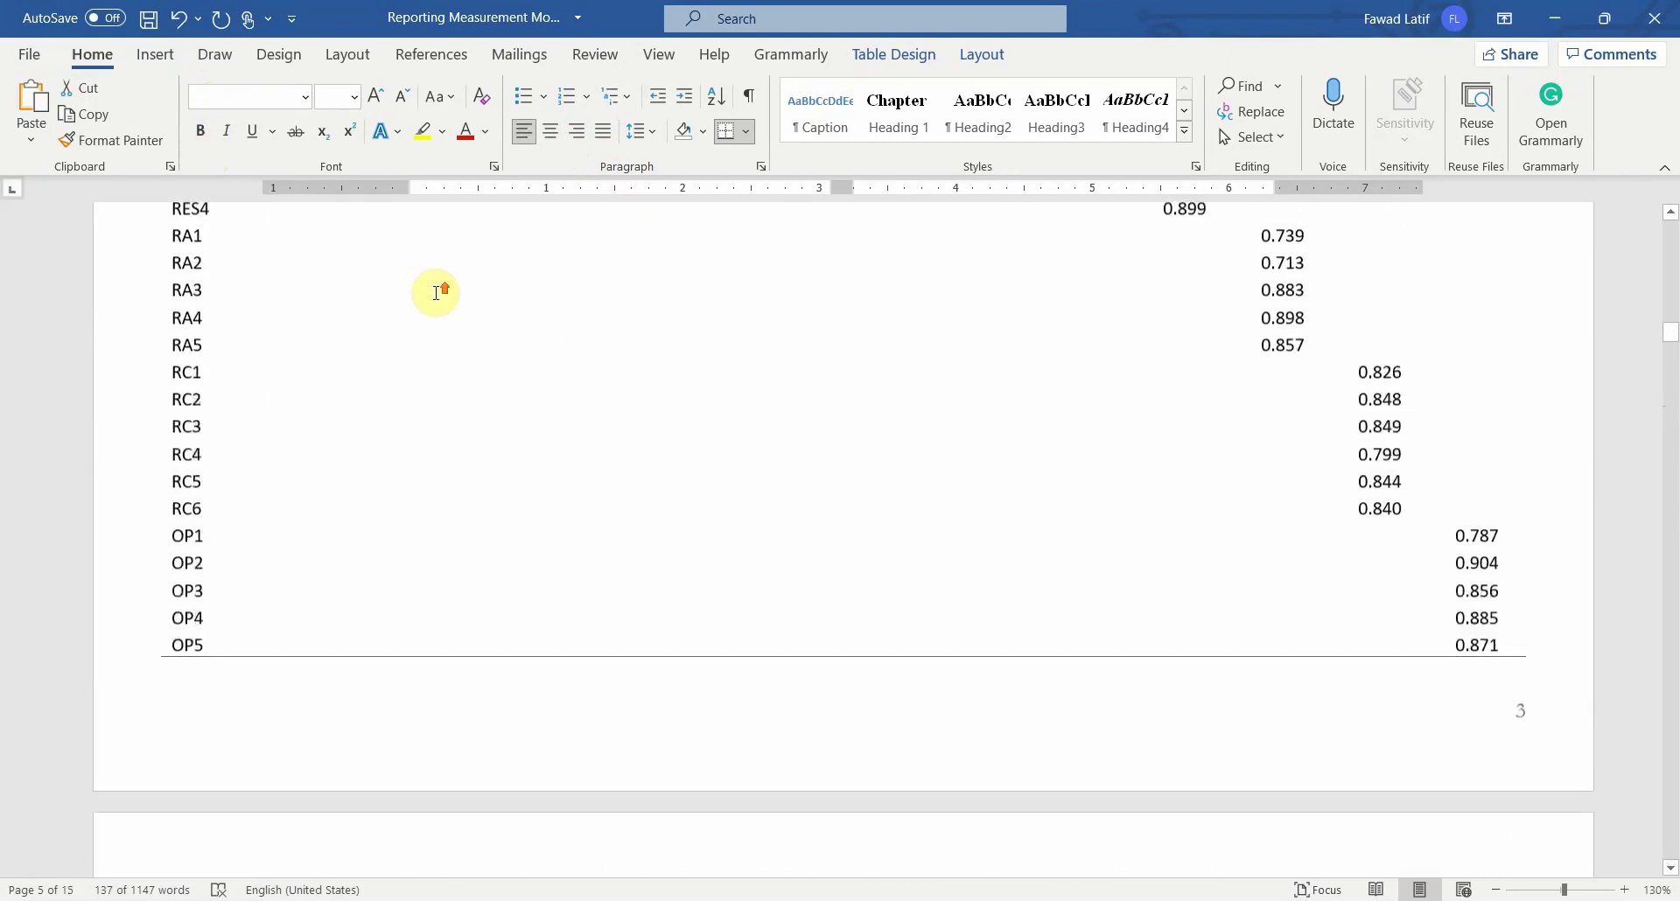
left_click(178, 851)
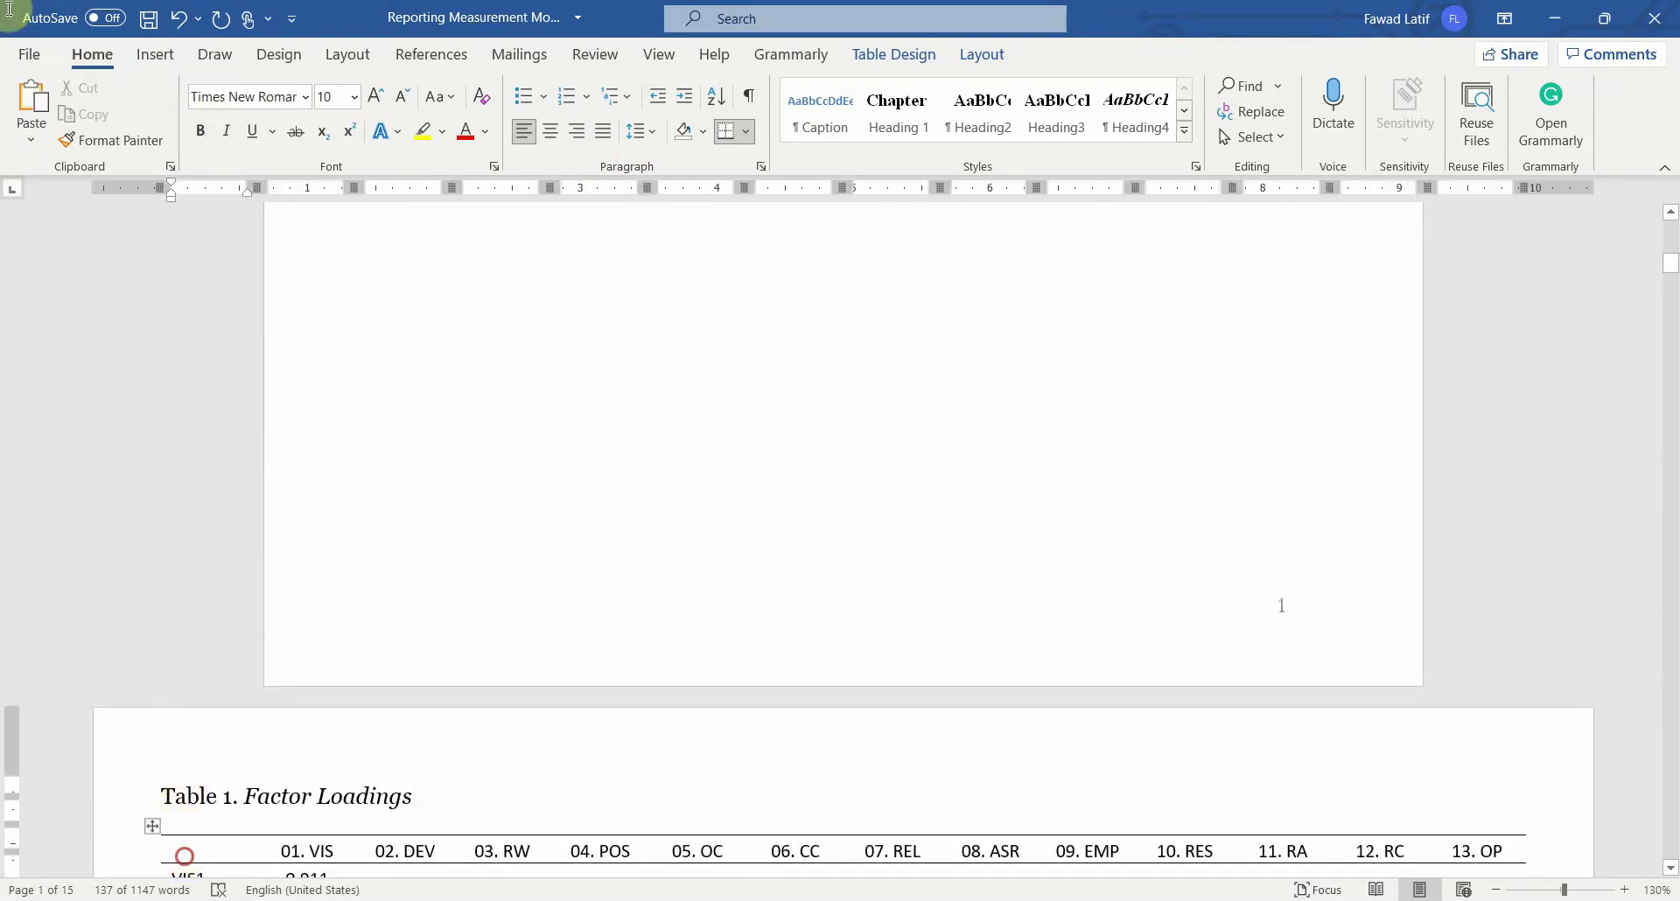
left_click(153, 823)
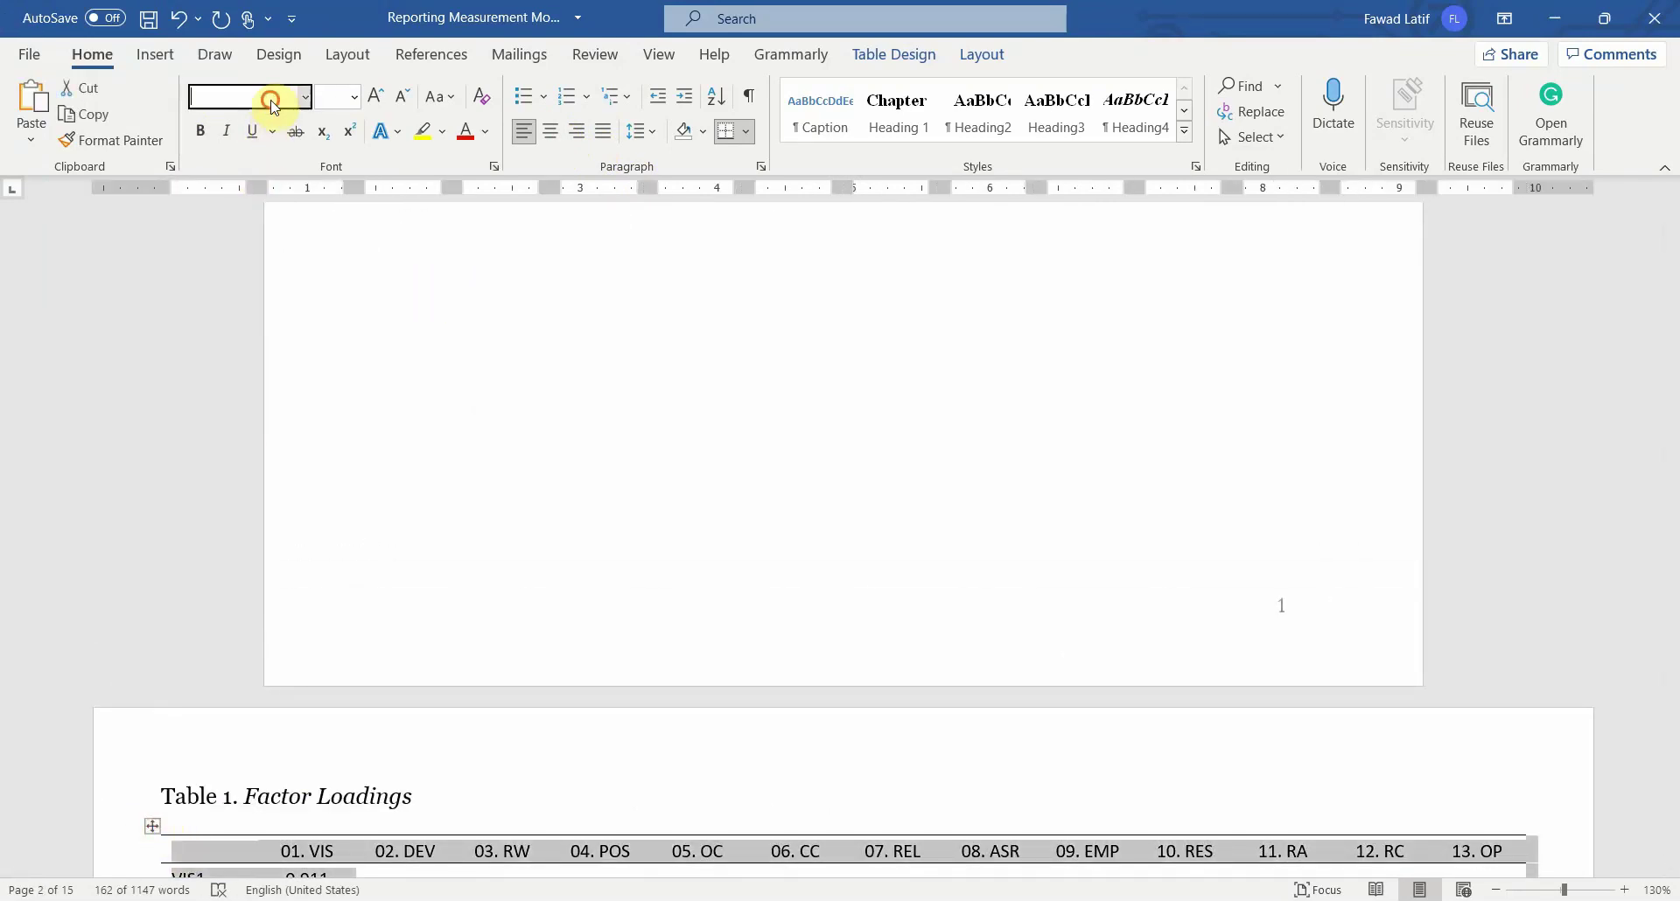
key("Return")
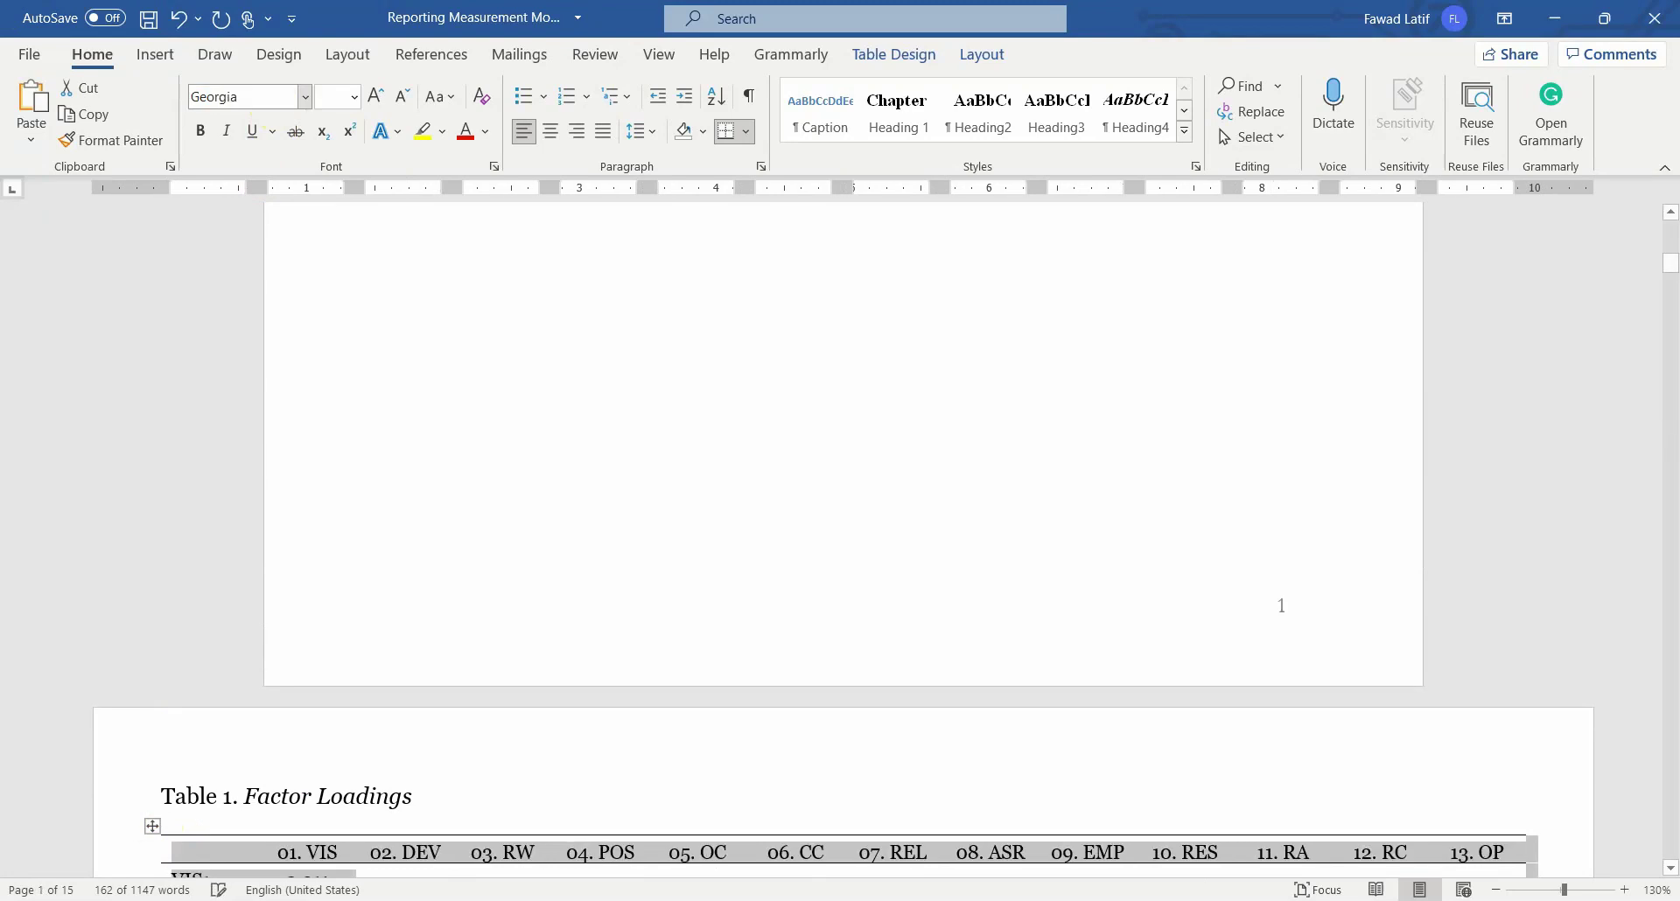
scroll(895, 634, "down", 20)
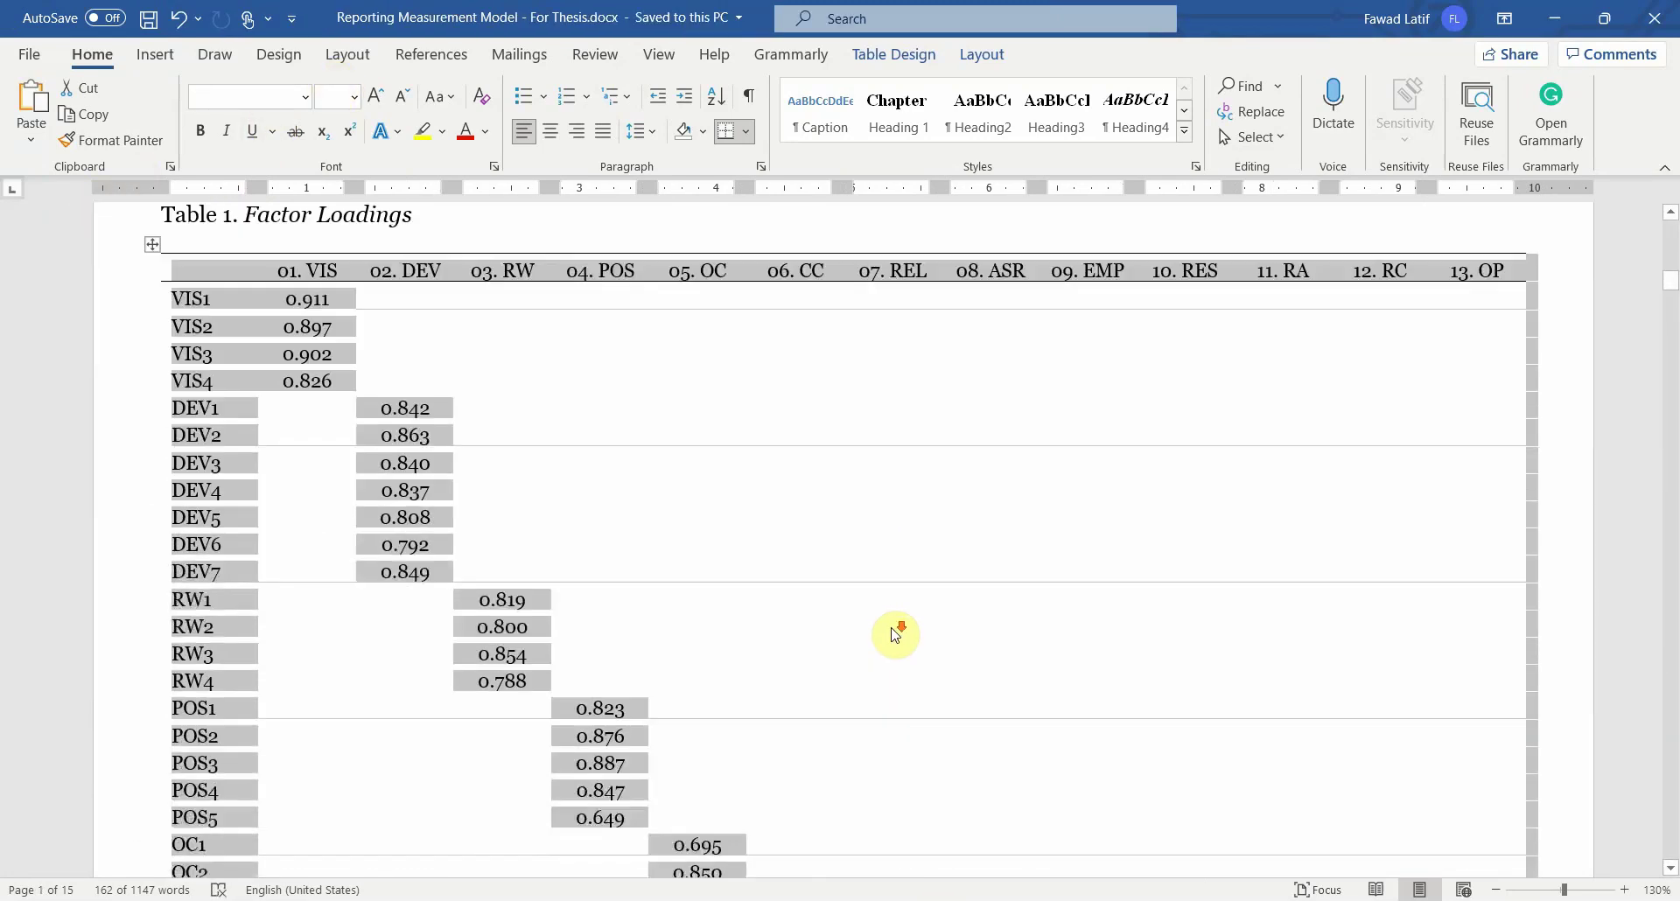
scroll(895, 635, "up", 15)
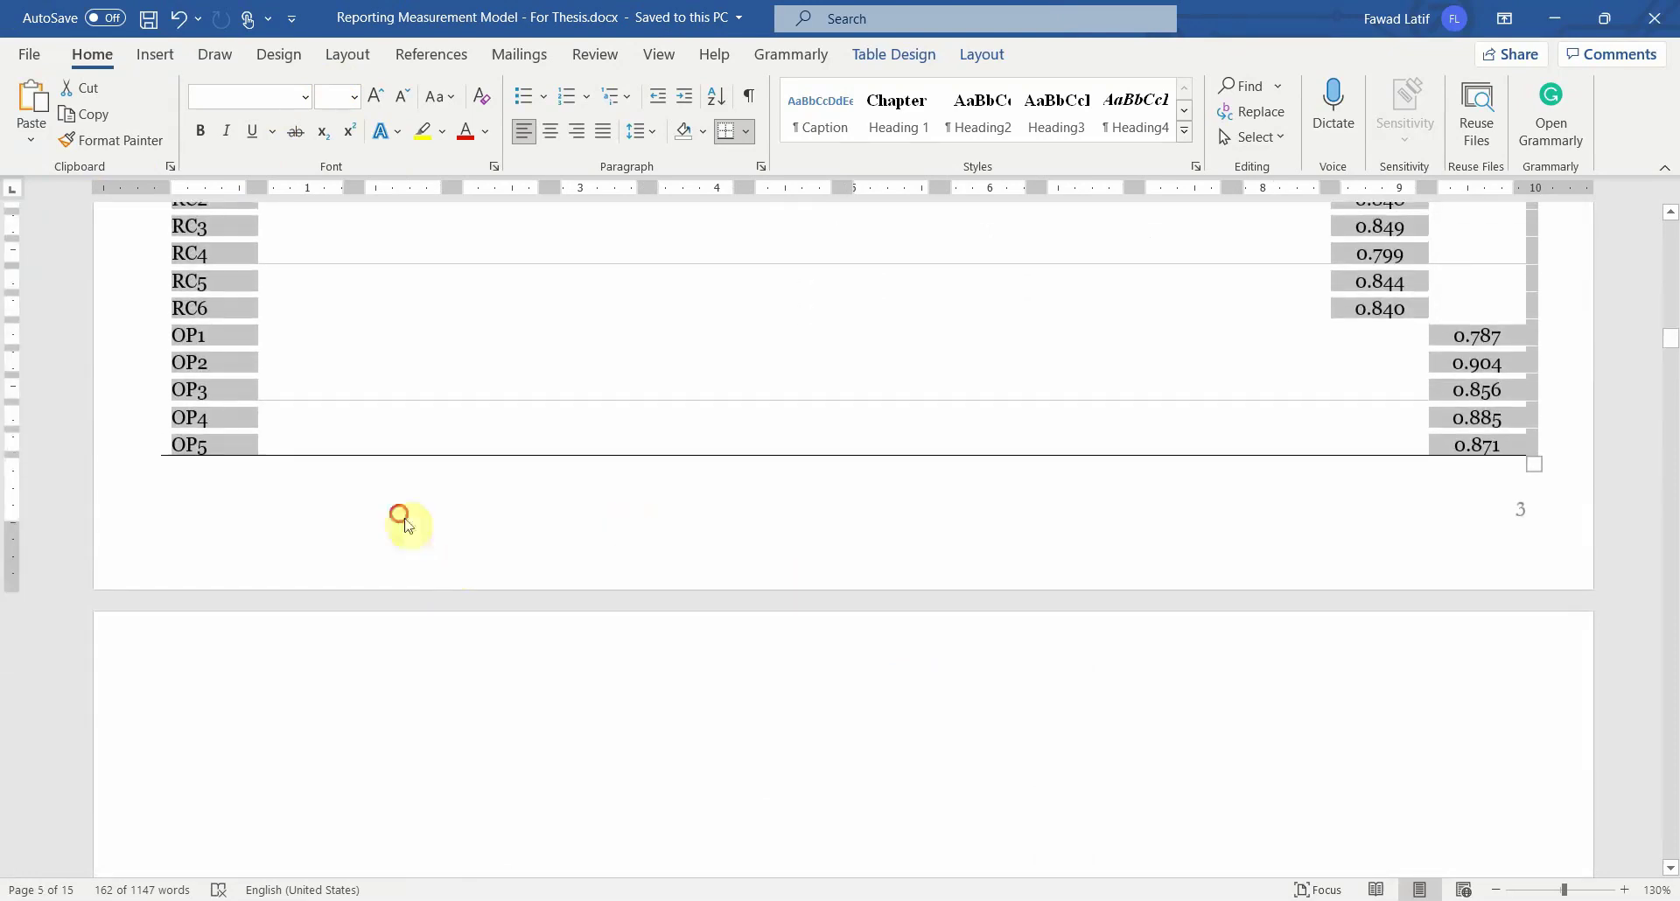
left_click(360, 479)
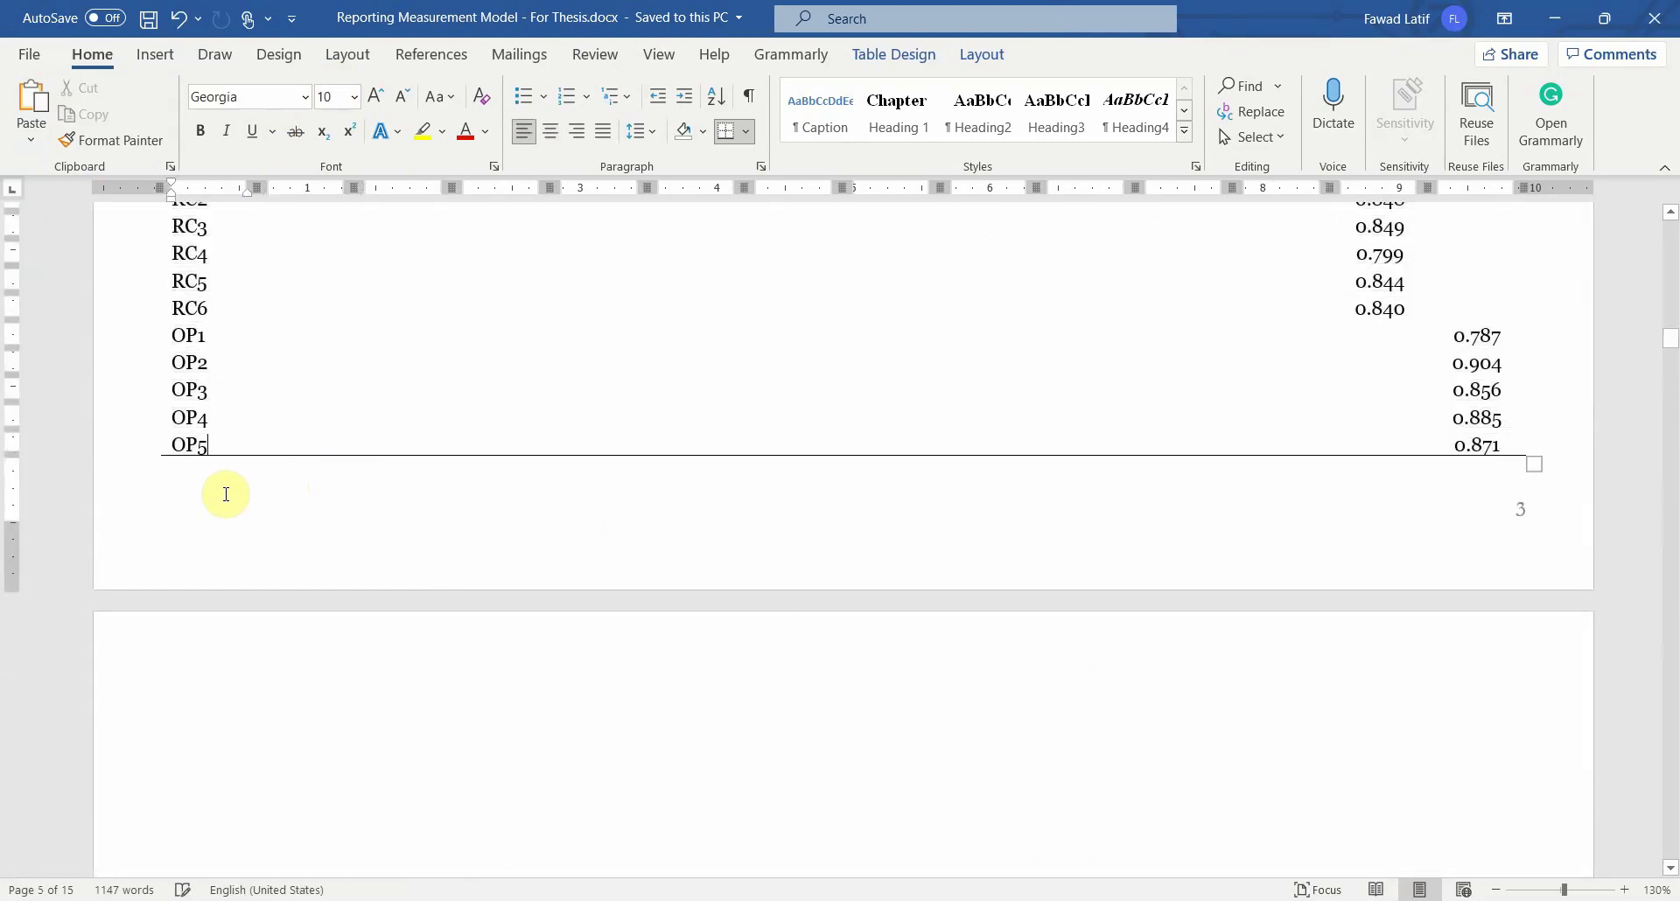
left_click_drag(225, 494, 167, 487)
left_click(186, 486)
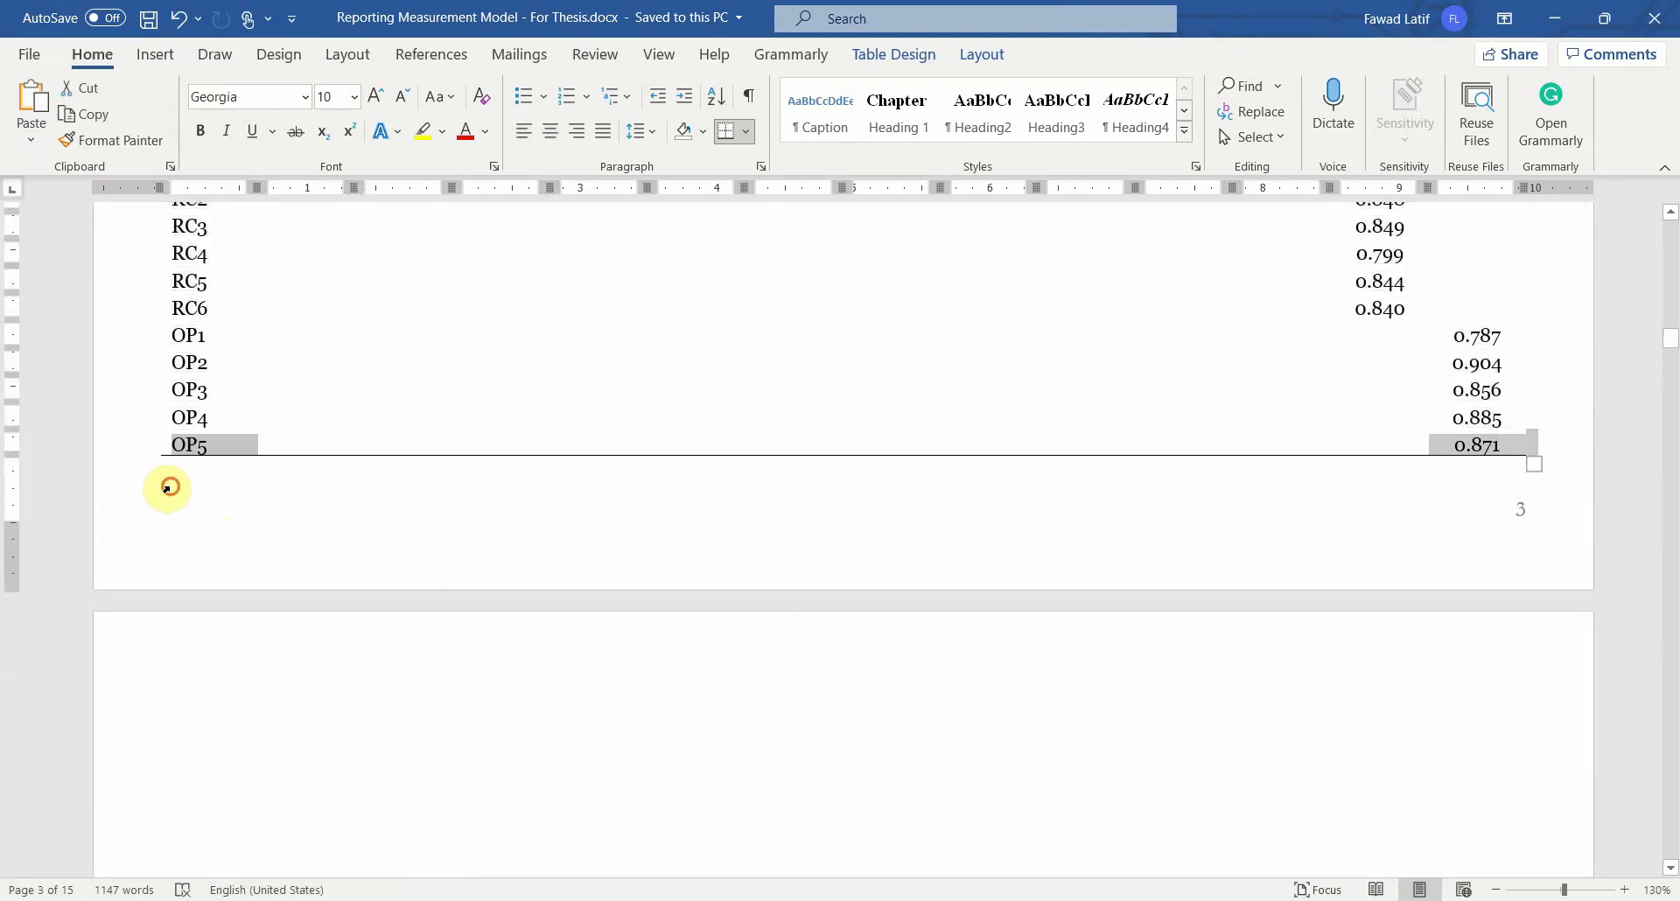
left_click(167, 487)
Step: Insert blank lines before the Reliability Analysis heading below Table 2 so that it moves to the following page
scroll(878, 563, "down", 10)
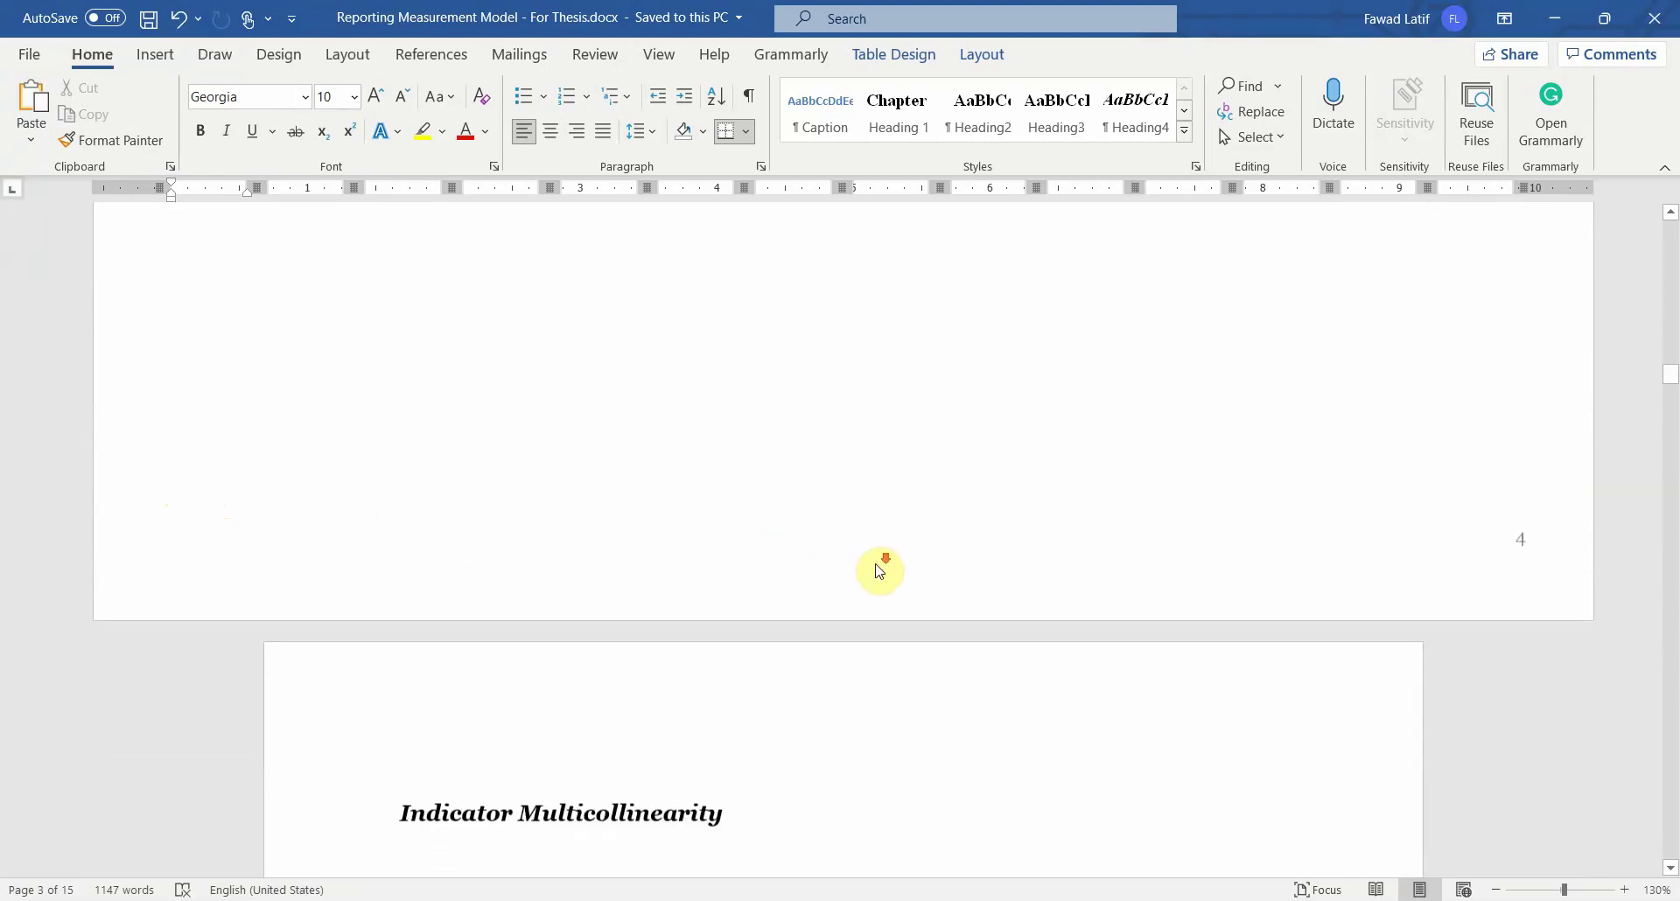
scroll(878, 568, "down", 20)
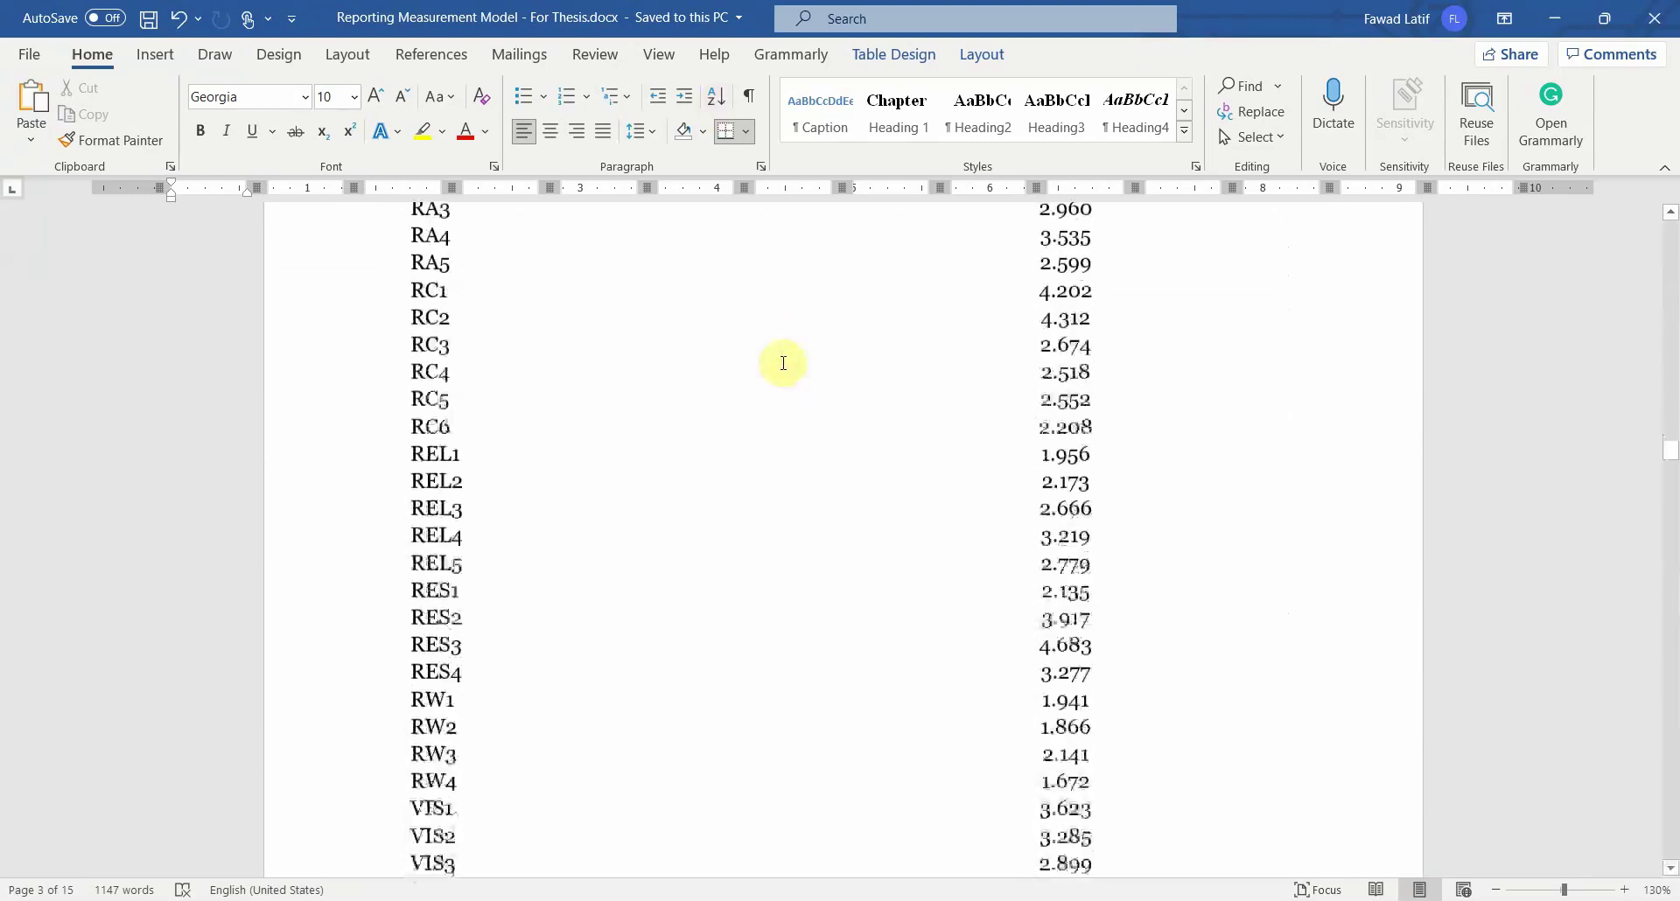
scroll(783, 363, "down", 8)
scroll(787, 364, "up", 2)
left_click(396, 349)
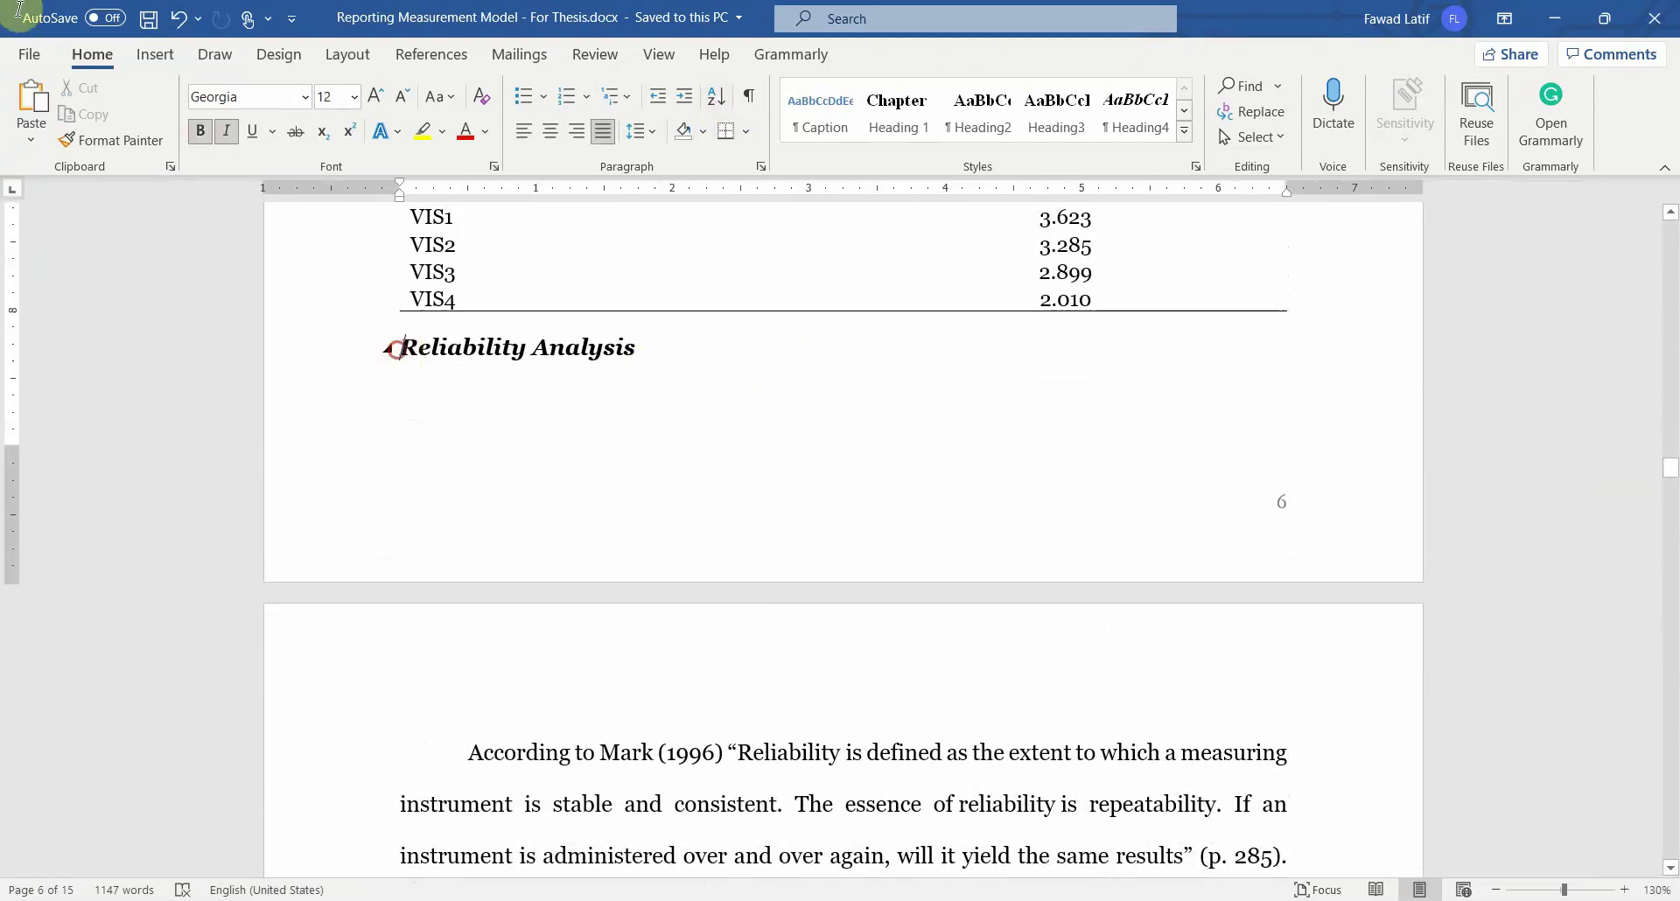
key("Return")
key("Return")
key("Return")
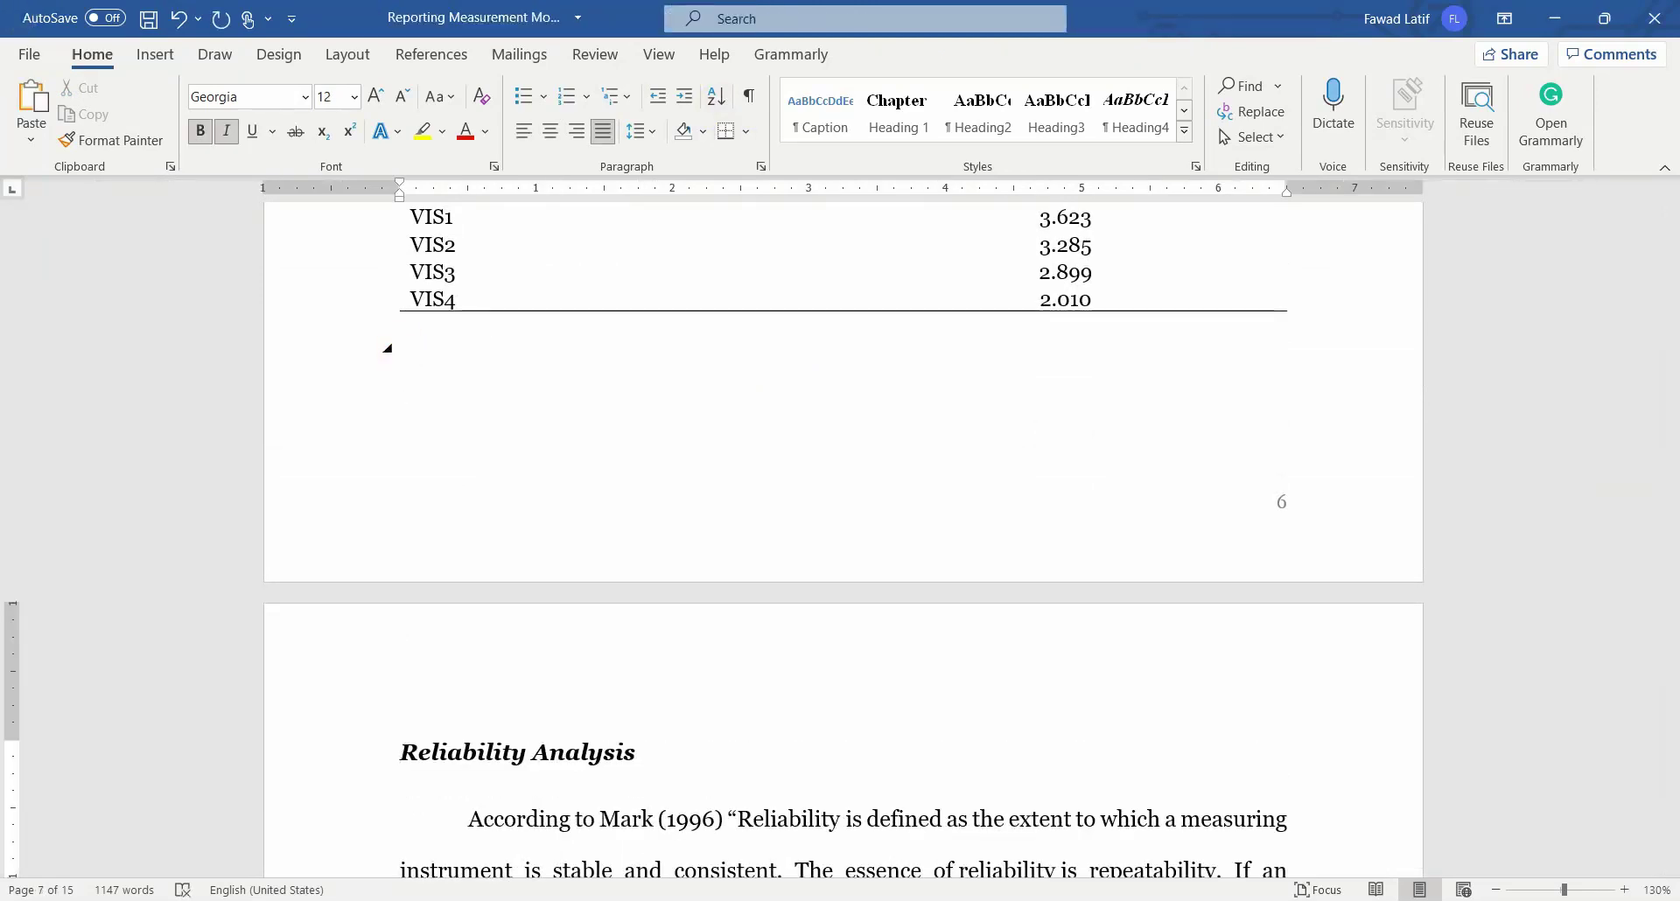
Step: Review the Reliability Analysis paragraph and Table 3 on Cronbach's Alpha and Composite Reliability
scroll(892, 839, "down", 8)
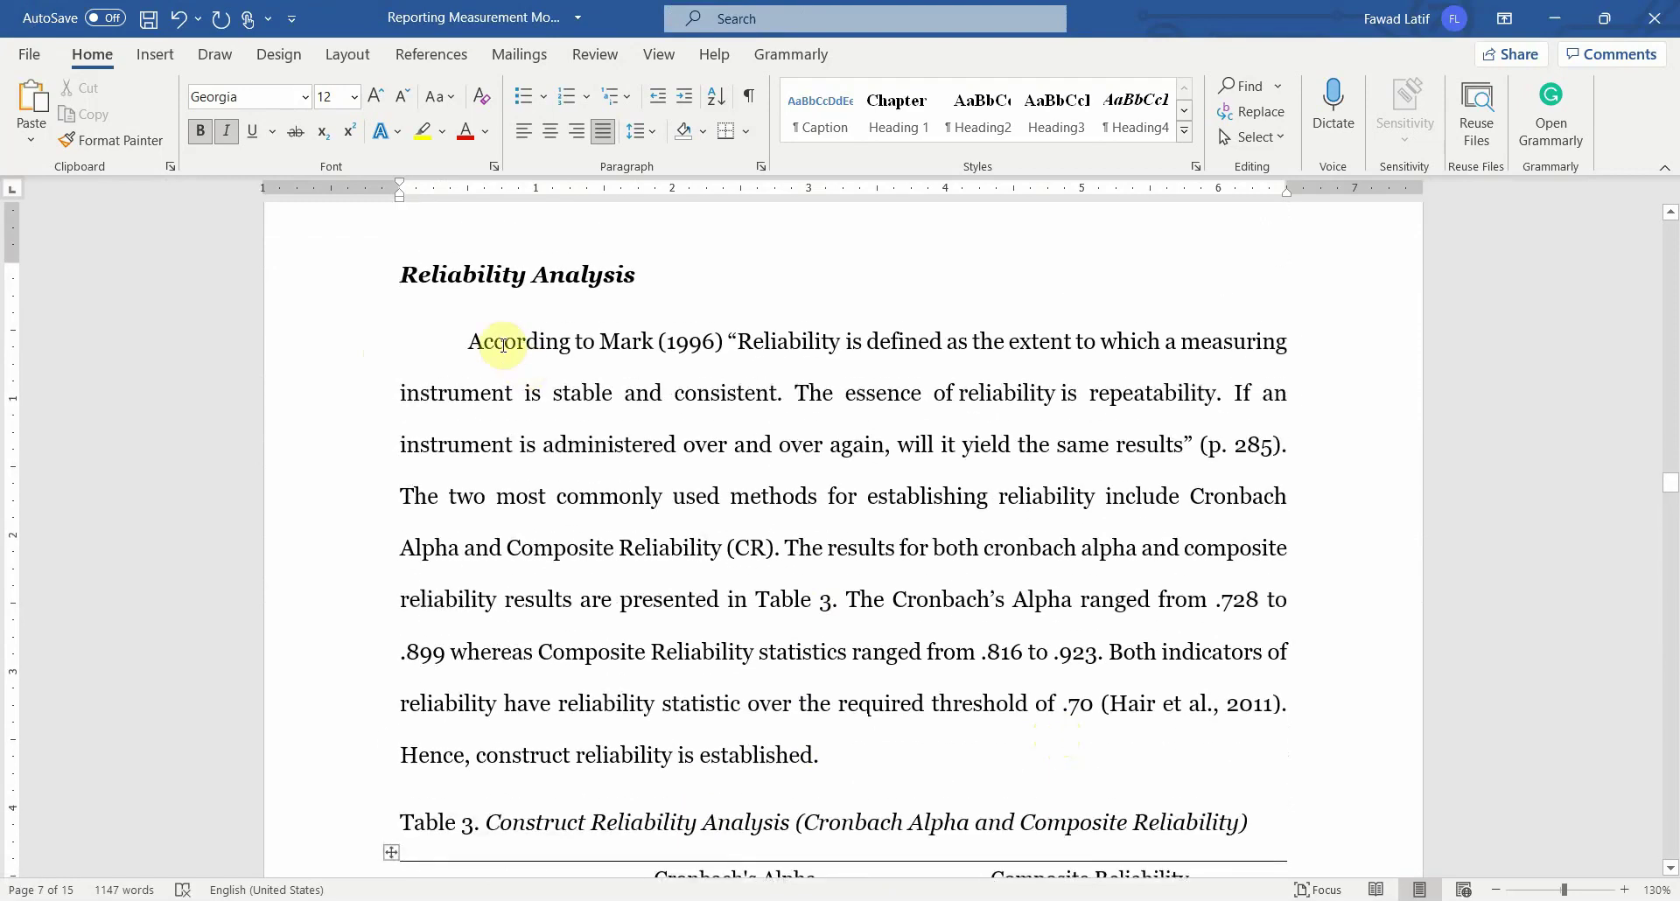
left_click_drag(468, 343, 1114, 697)
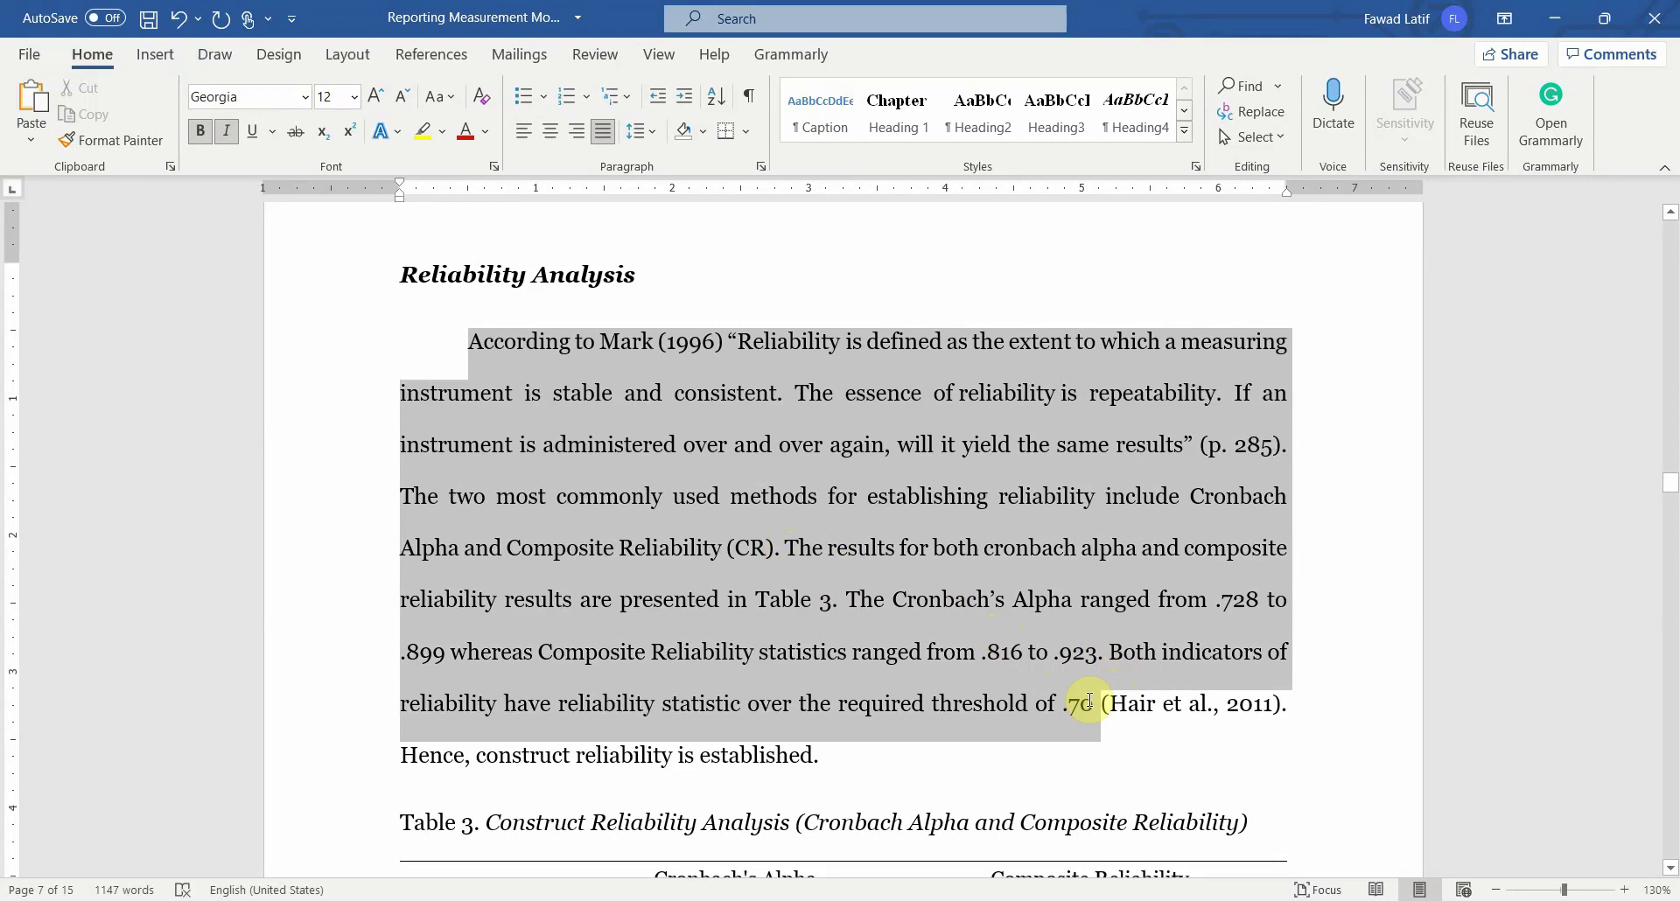
left_click(885, 758)
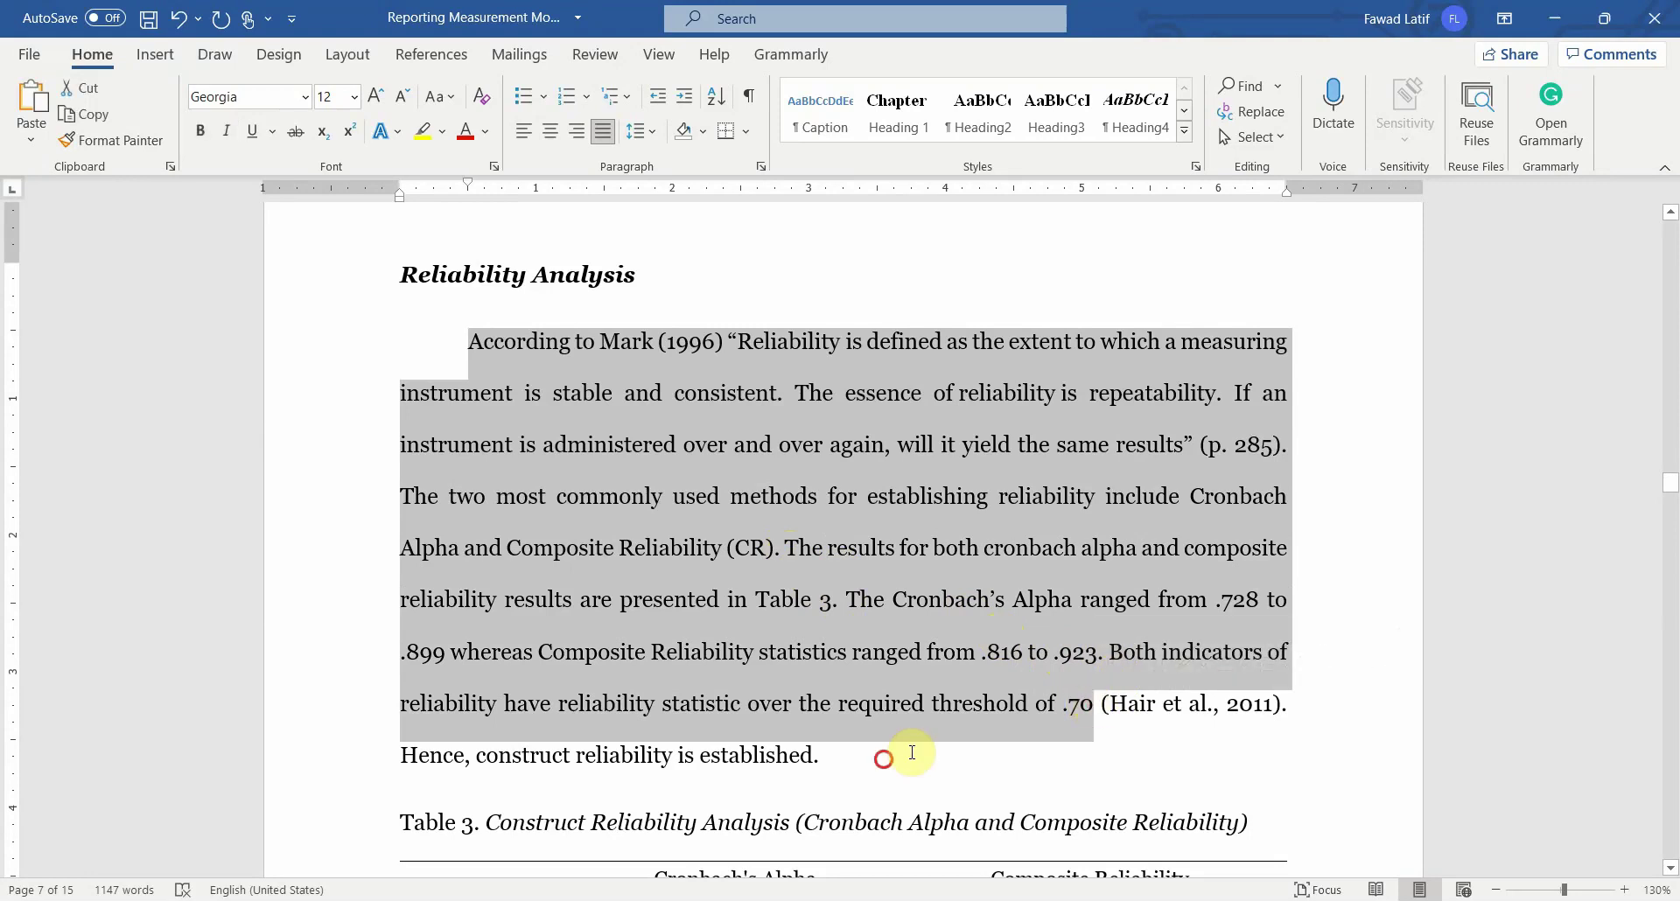
scroll(769, 700, "down", 5)
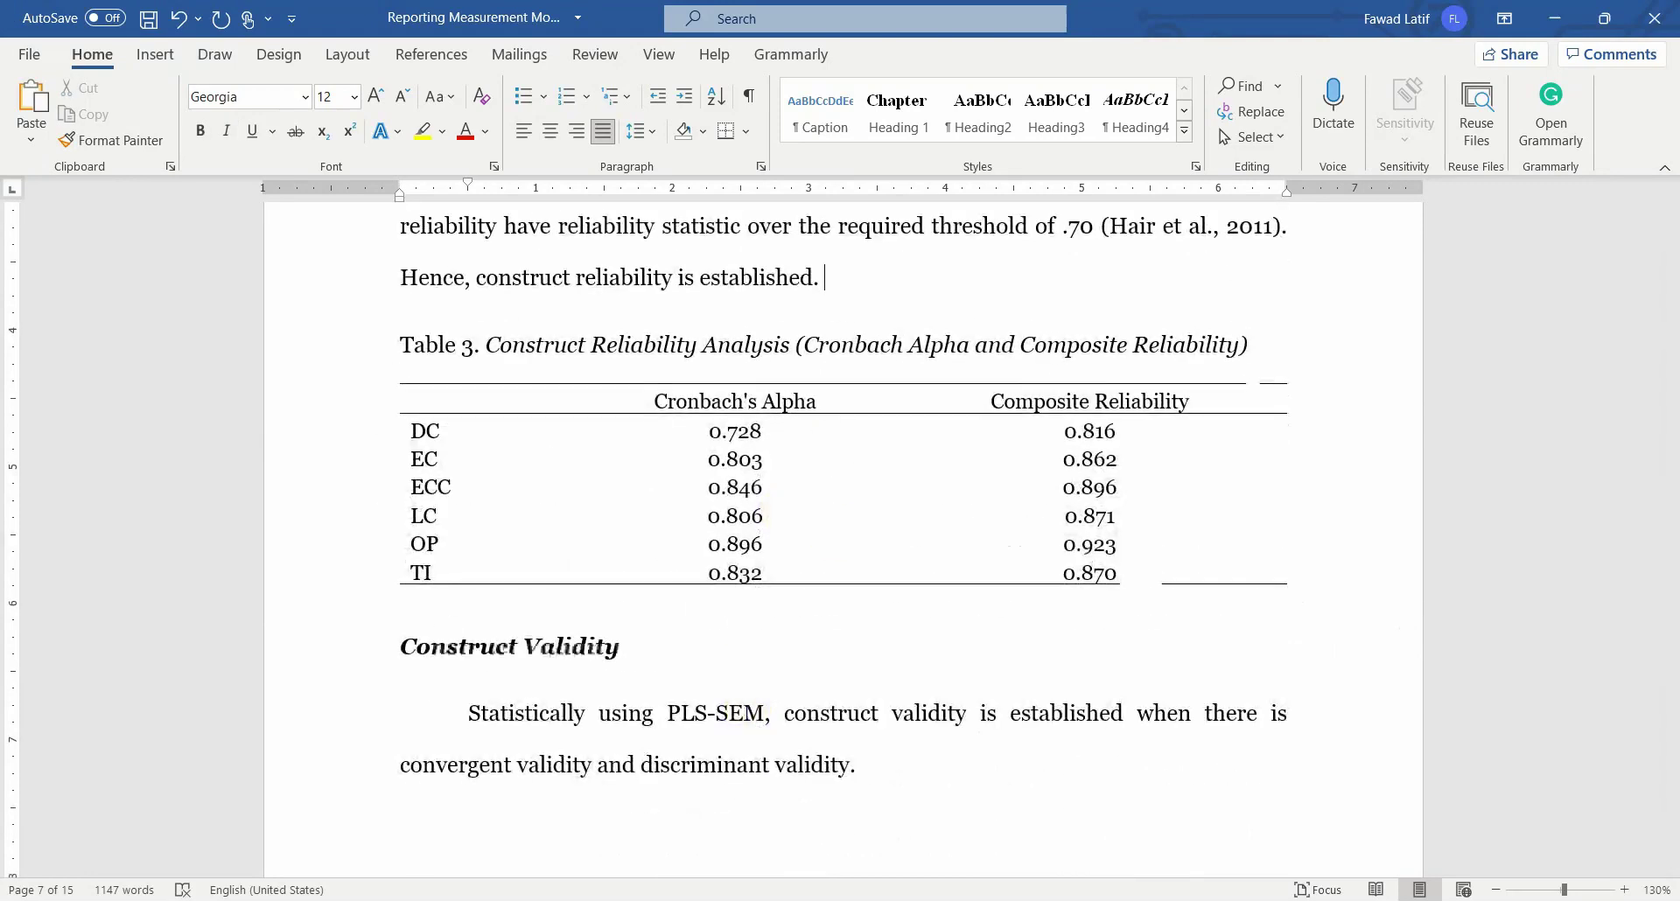
Step: Switch to the SmartPLS report and copy the Construct reliability and validity overview table
key("alt+Tab")
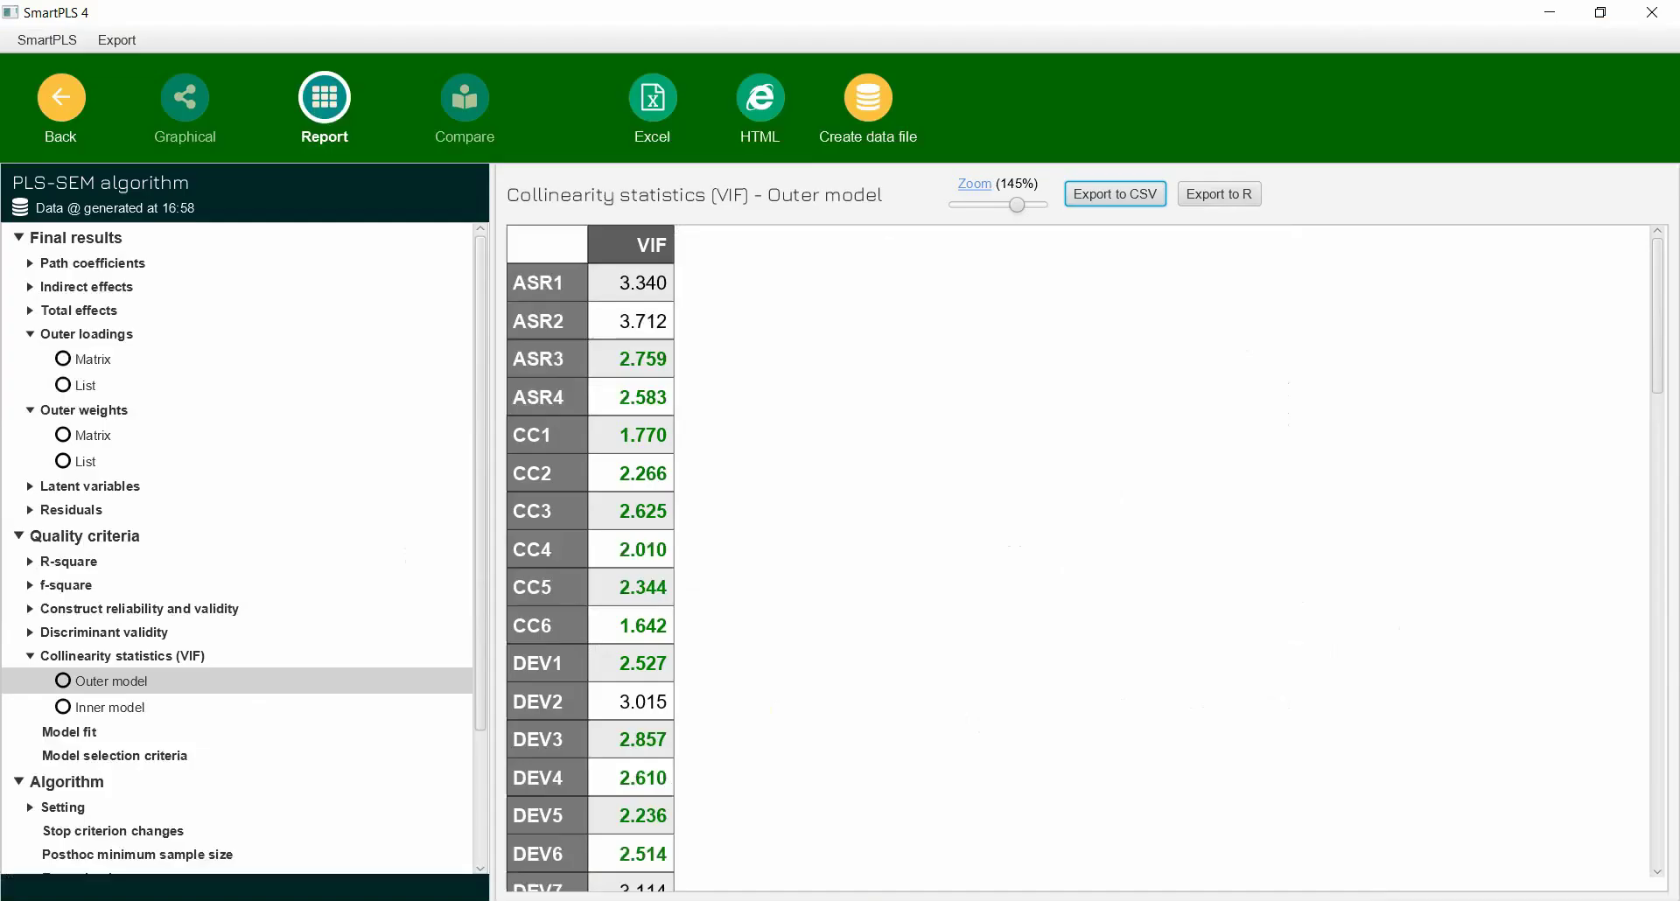
left_click(66, 608)
left_click_drag(584, 232, 1377, 738)
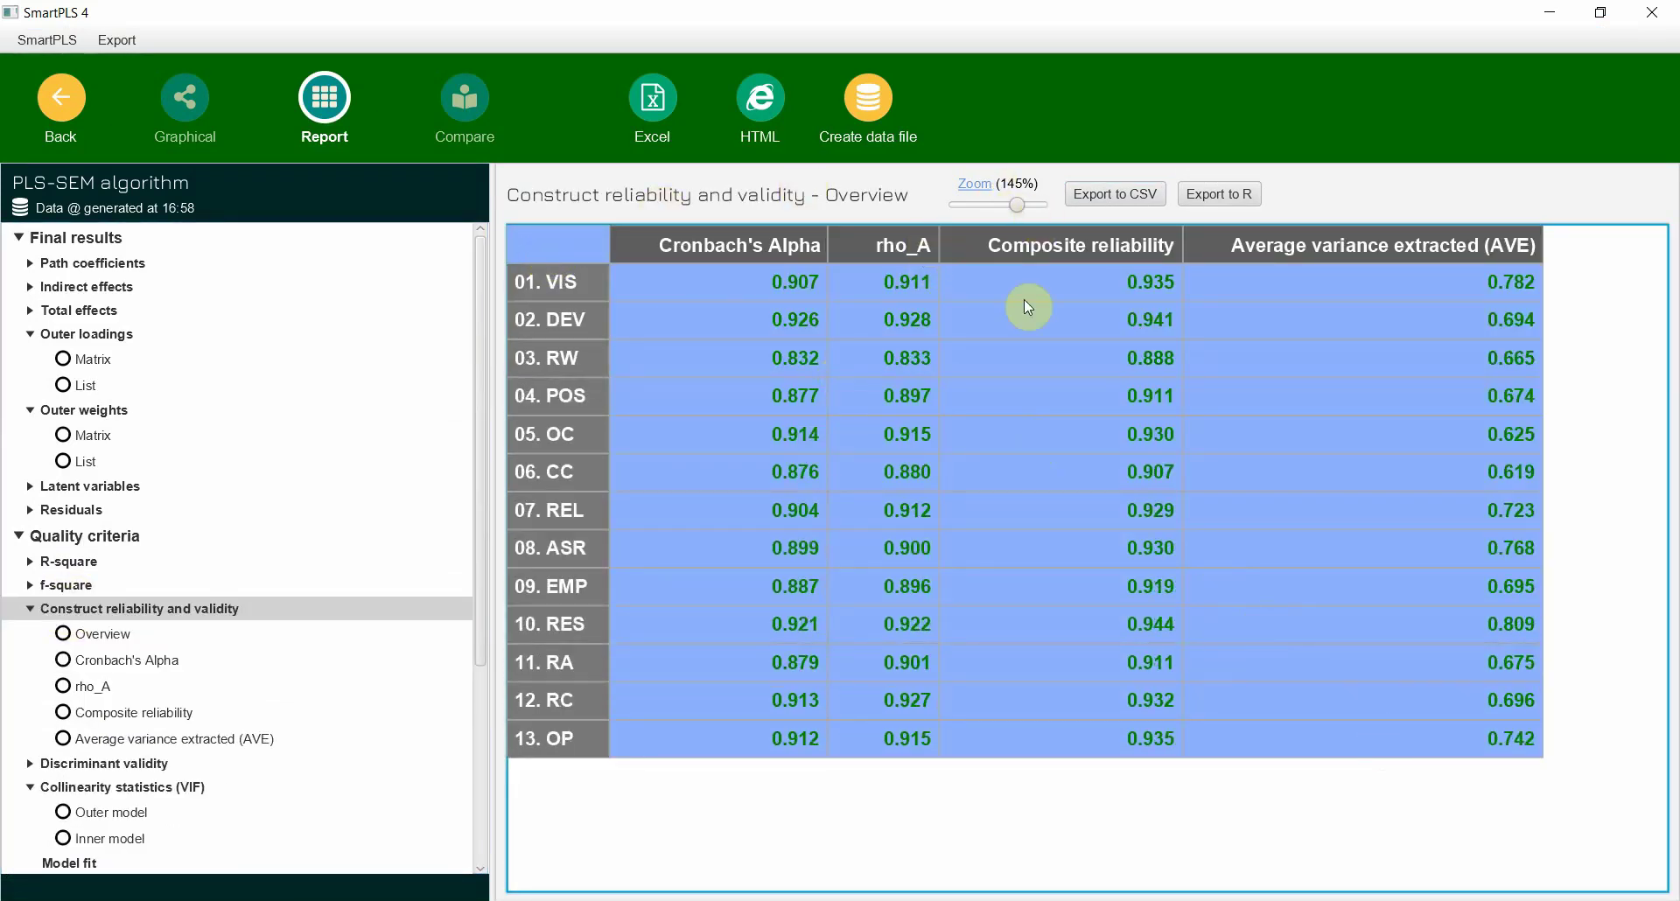
left_click(1074, 391)
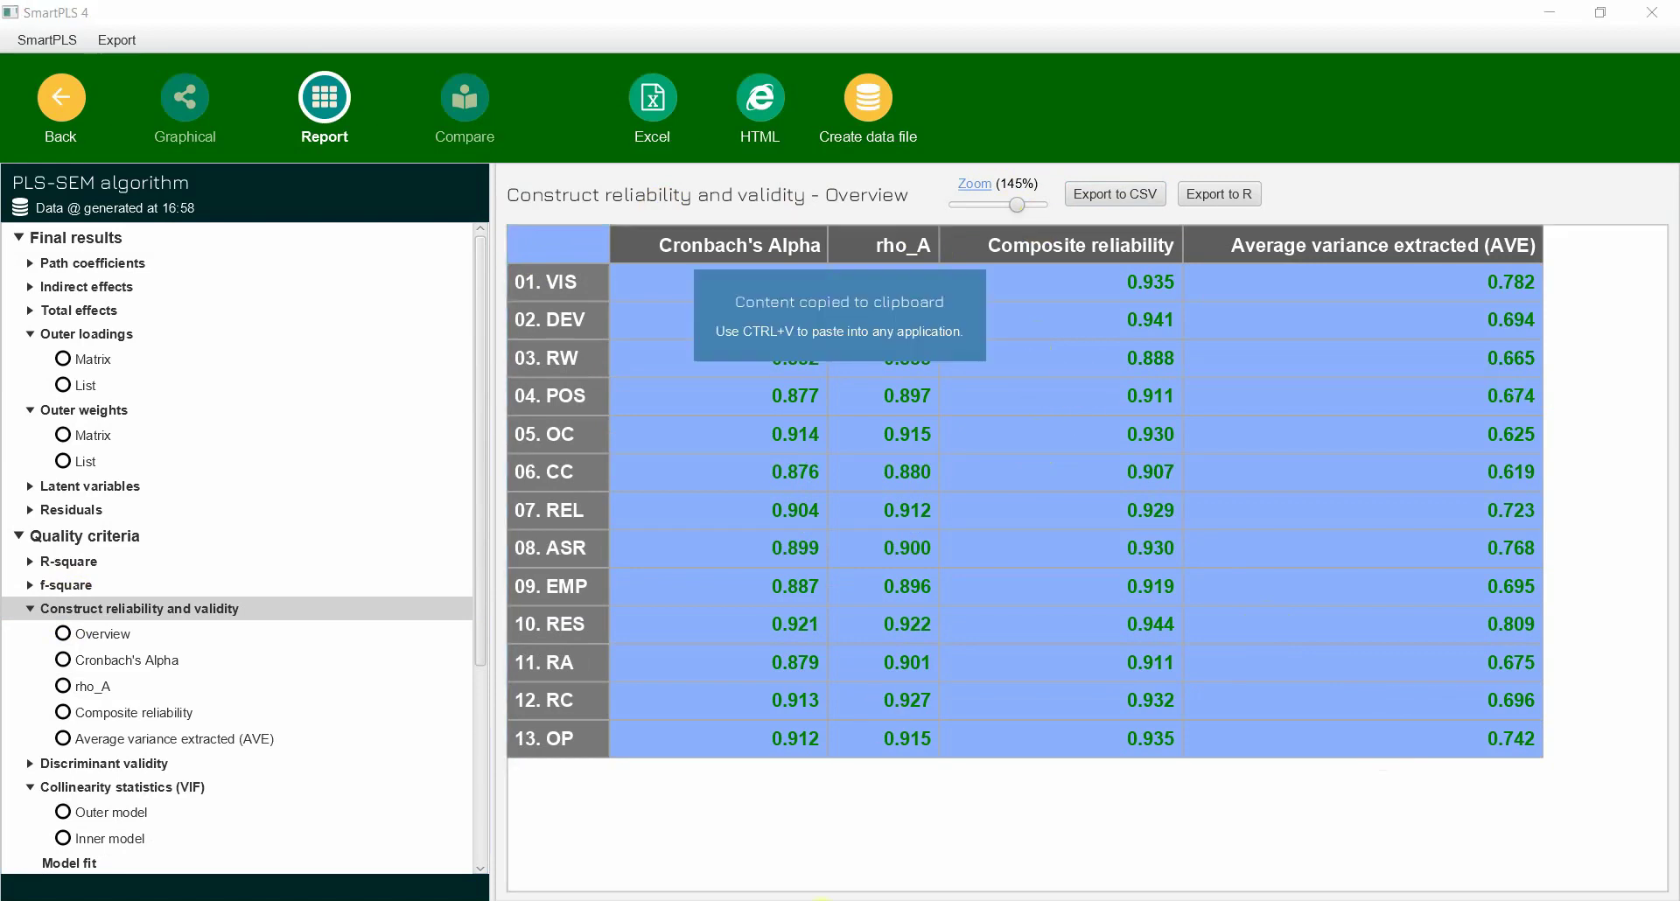
Step: Switch to Excel and paste the copied reliability table at A1 of a new worksheet, Sheet6
key("alt+Tab")
left_click(401, 866)
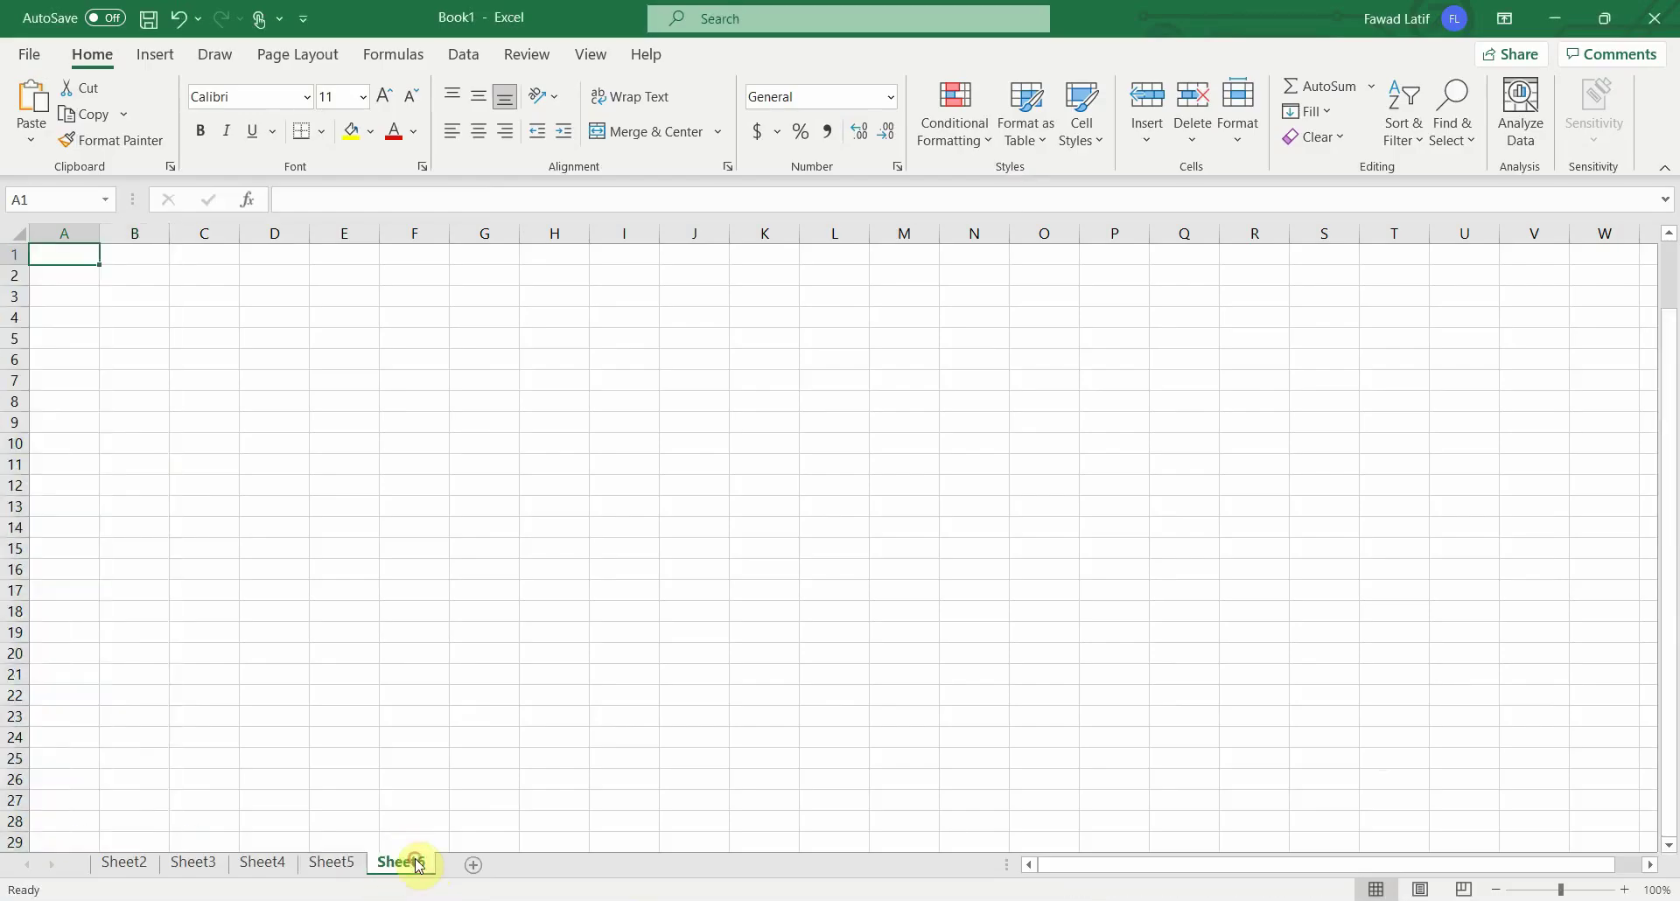
key("ctrl+v")
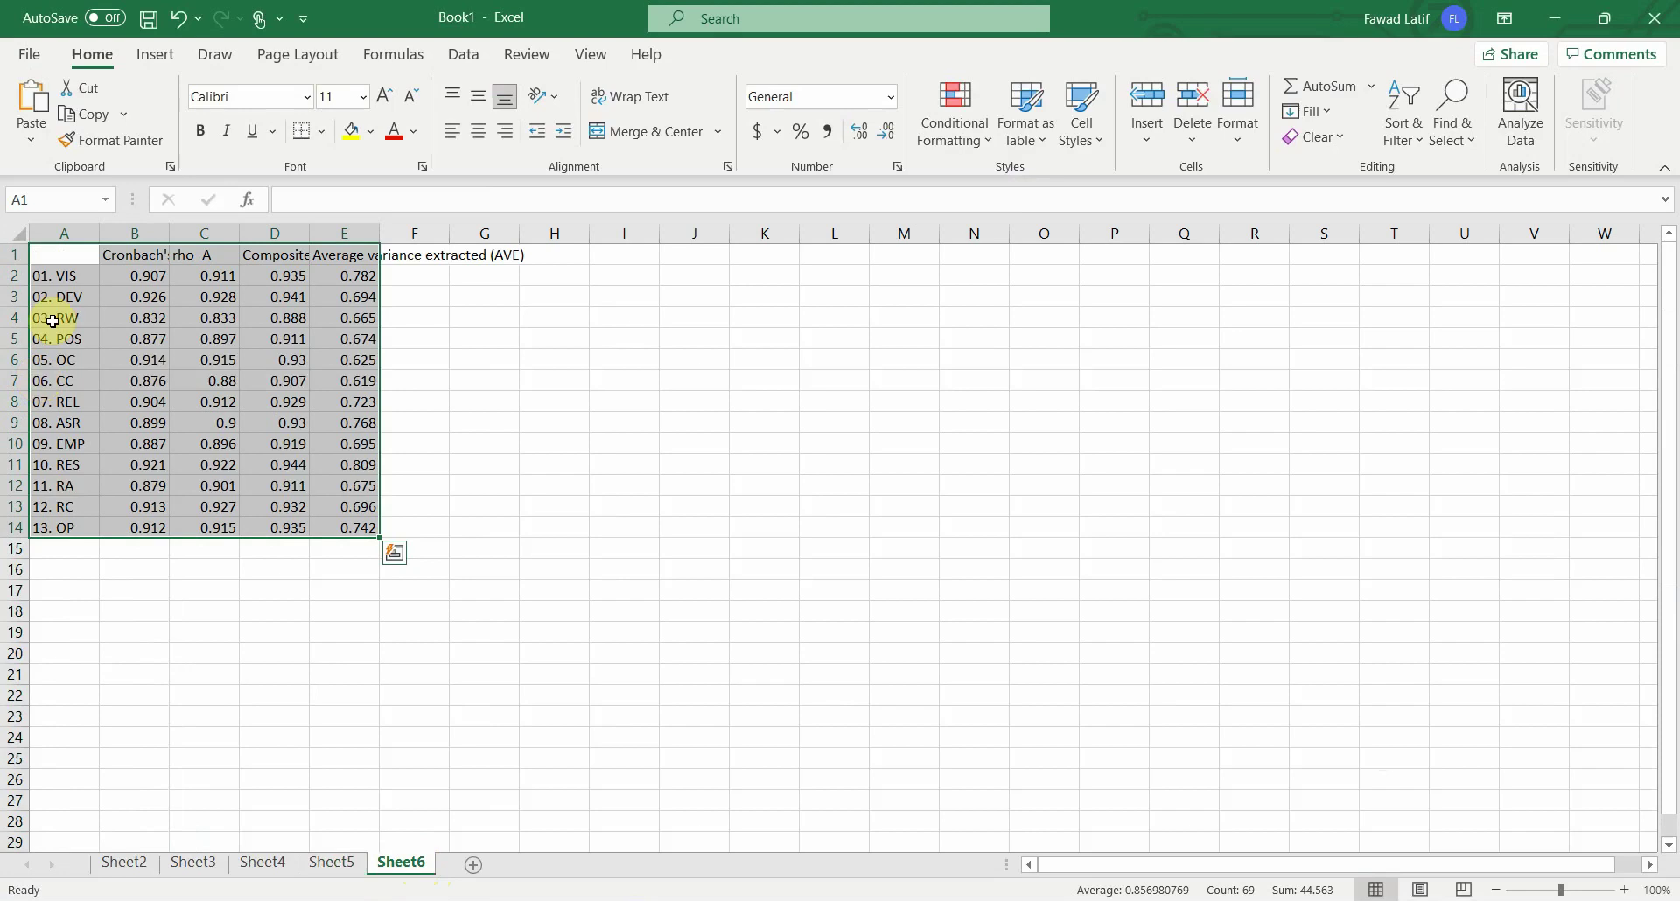
Step: Delete the rho_A and Average variance extracted (AVE) columns from the pasted reliability table
right_click(207, 238)
left_click(263, 451)
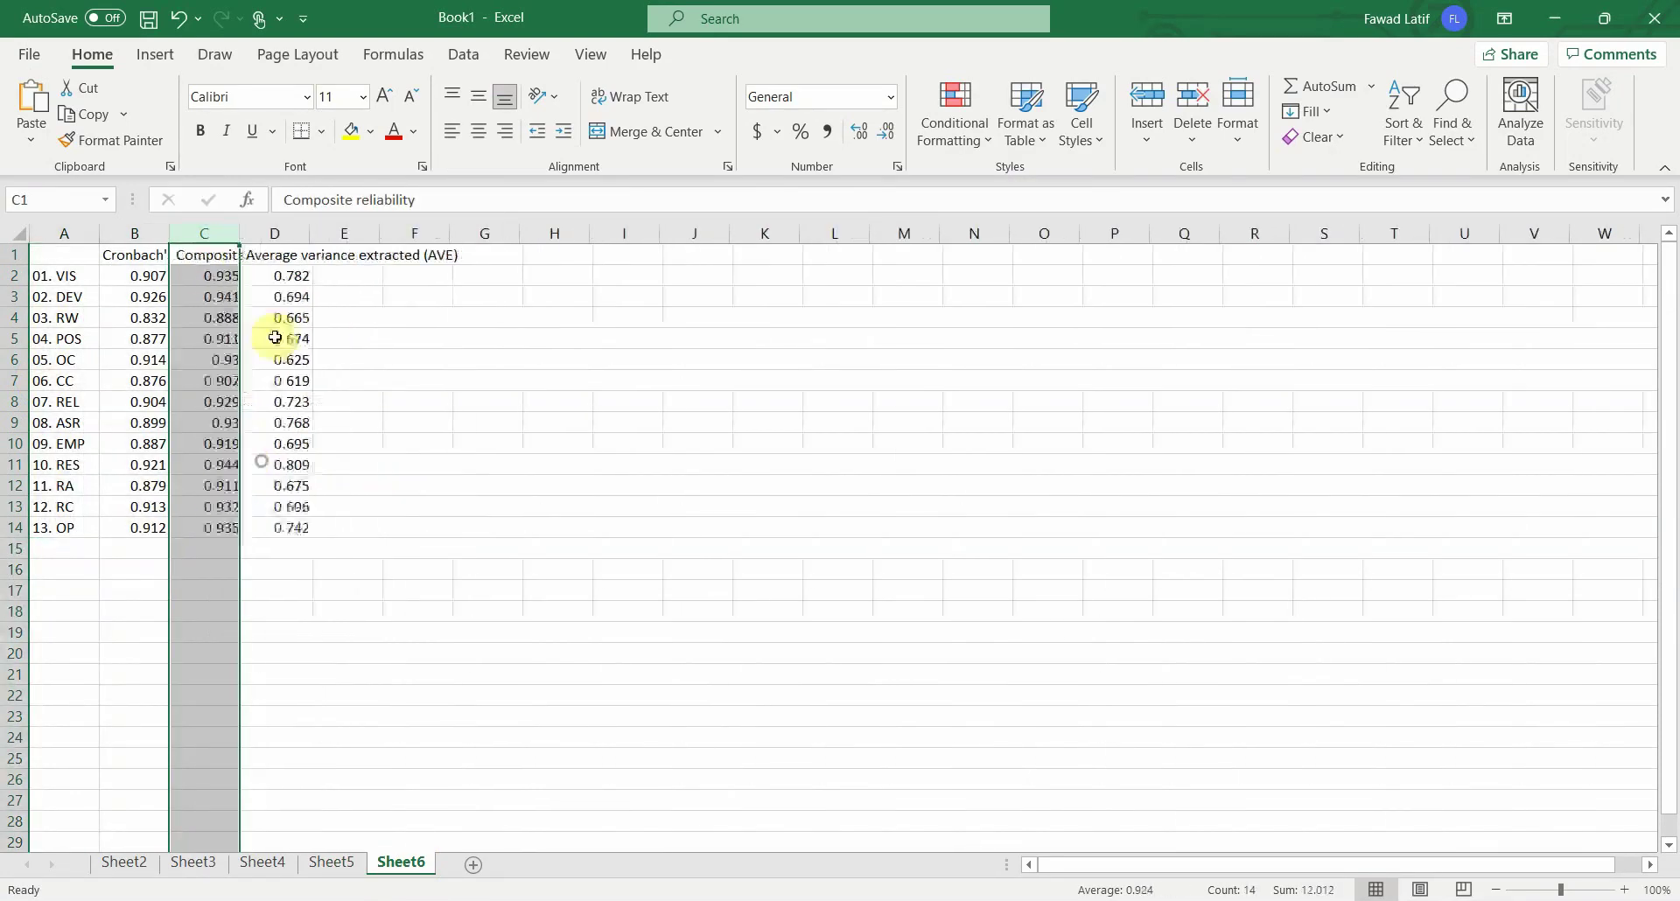
left_click(278, 235)
right_click(279, 235)
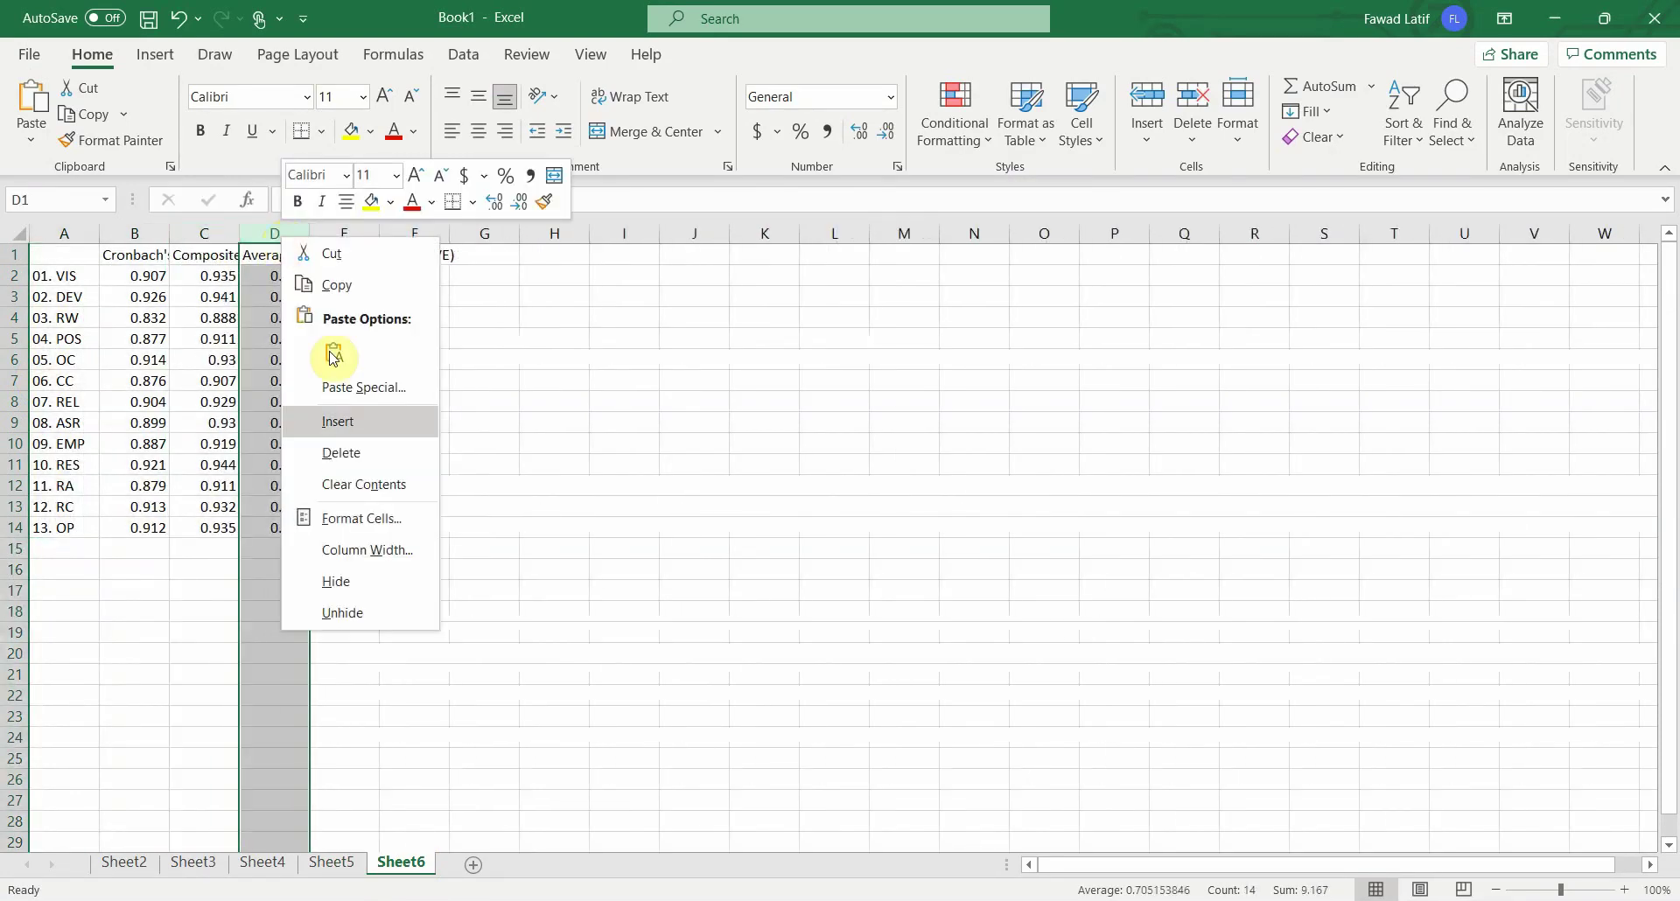
left_click(353, 456)
Step: Format the reliability values in B2:C14 as Number with 3 decimal places
left_click_drag(56, 253, 232, 528)
left_click(138, 315)
left_click_drag(138, 275, 224, 522)
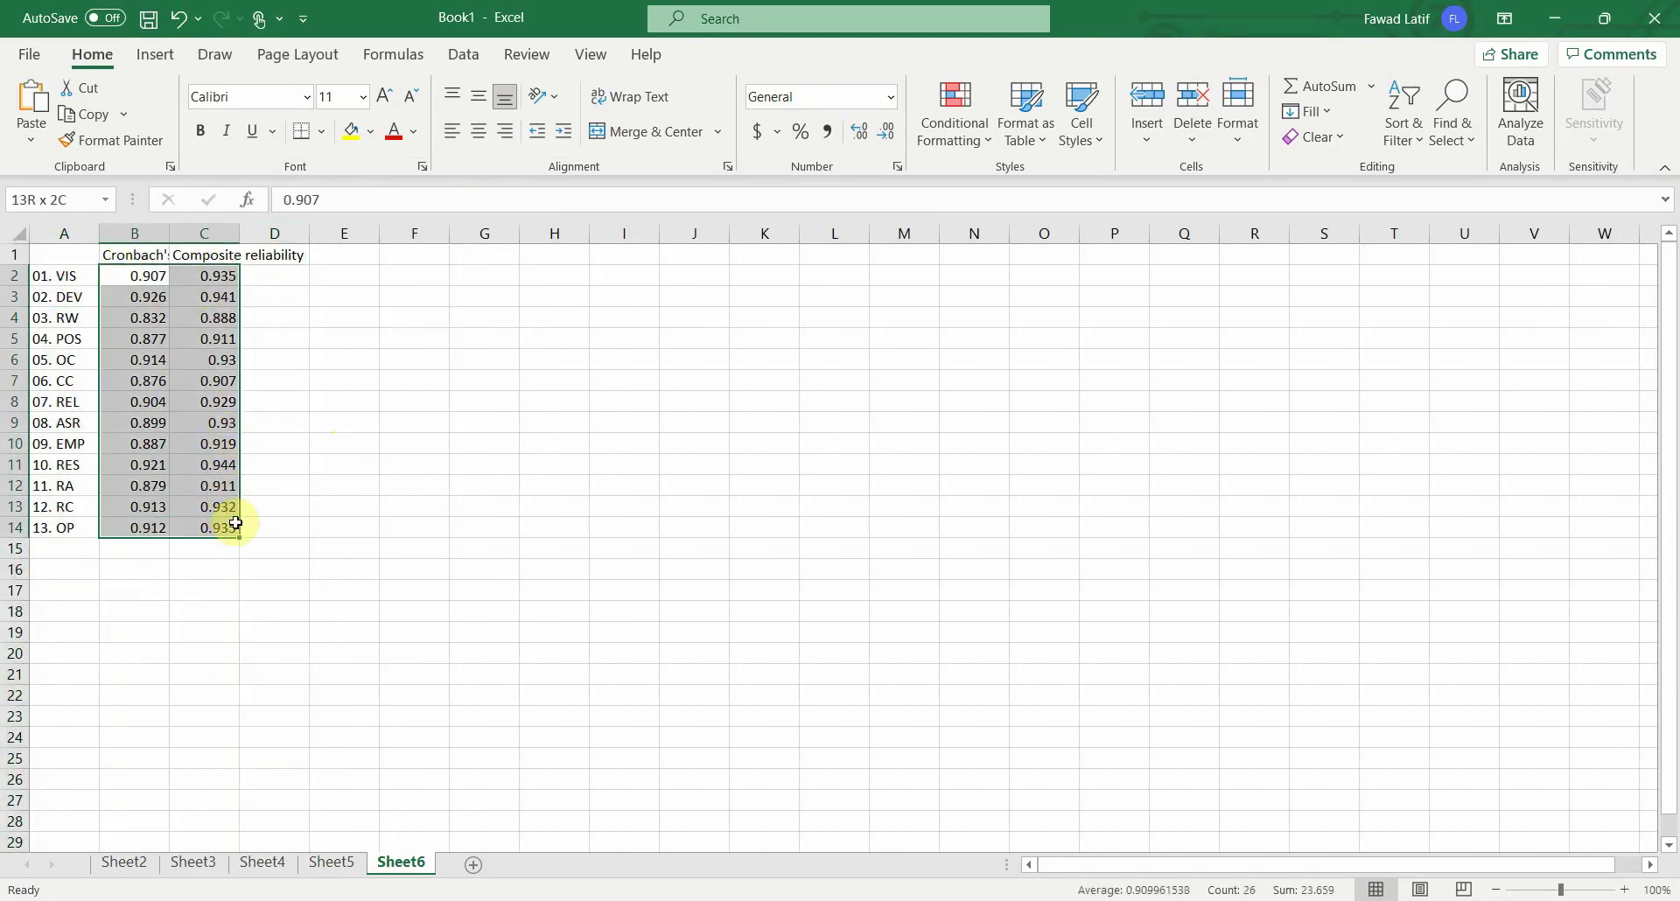
right_click(210, 482)
left_click(330, 785)
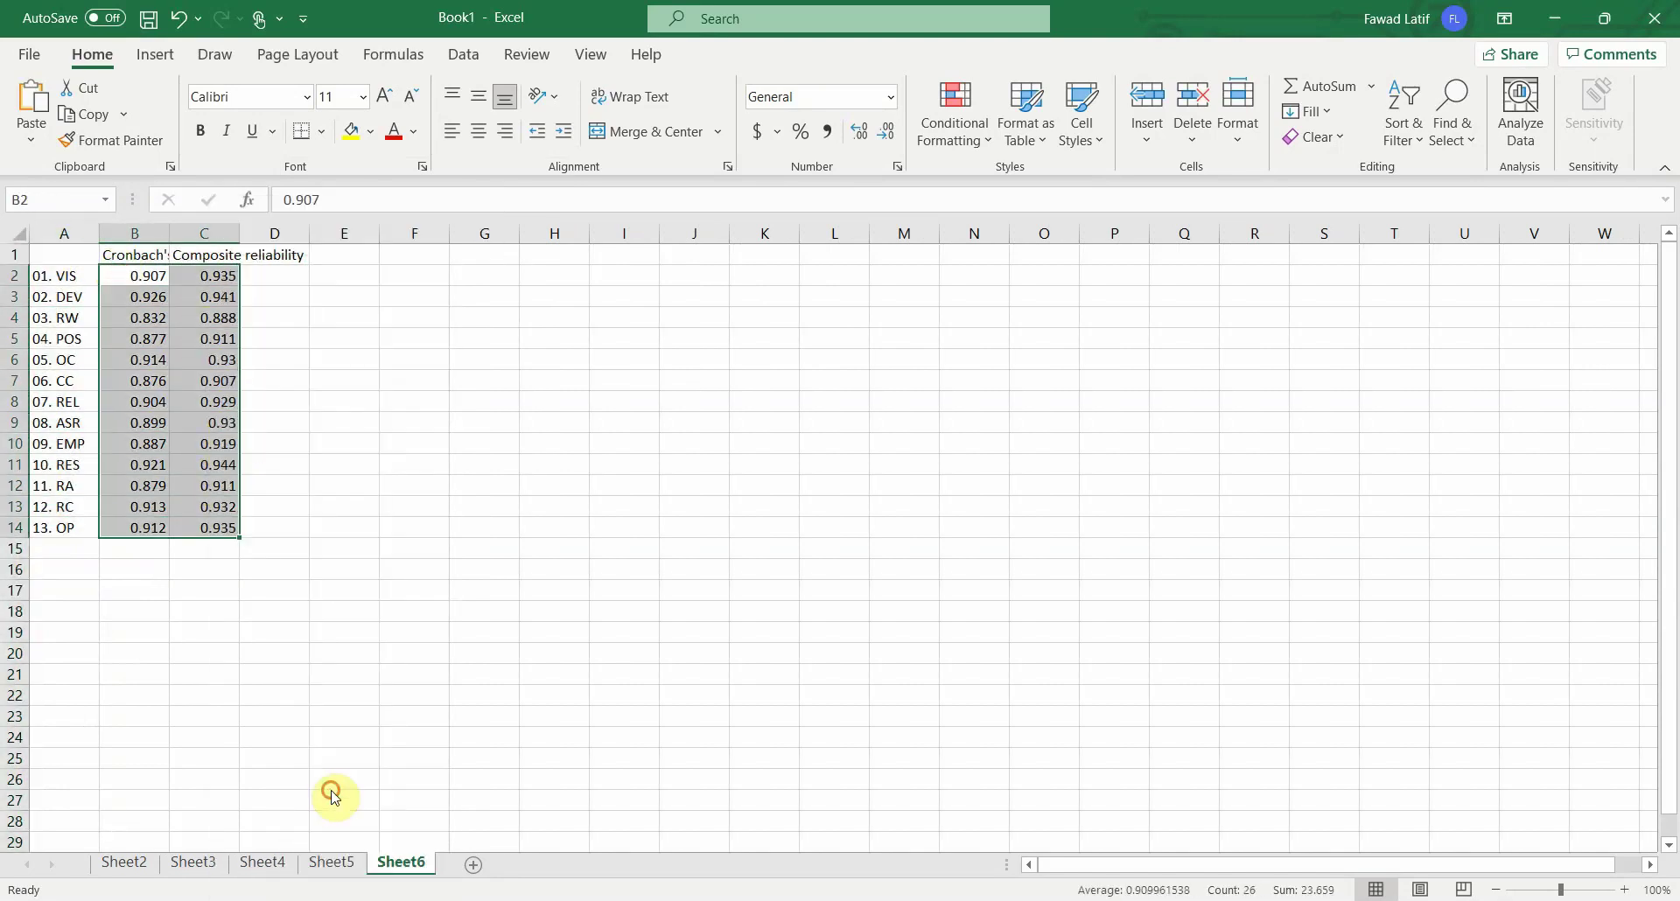
left_click(68, 465)
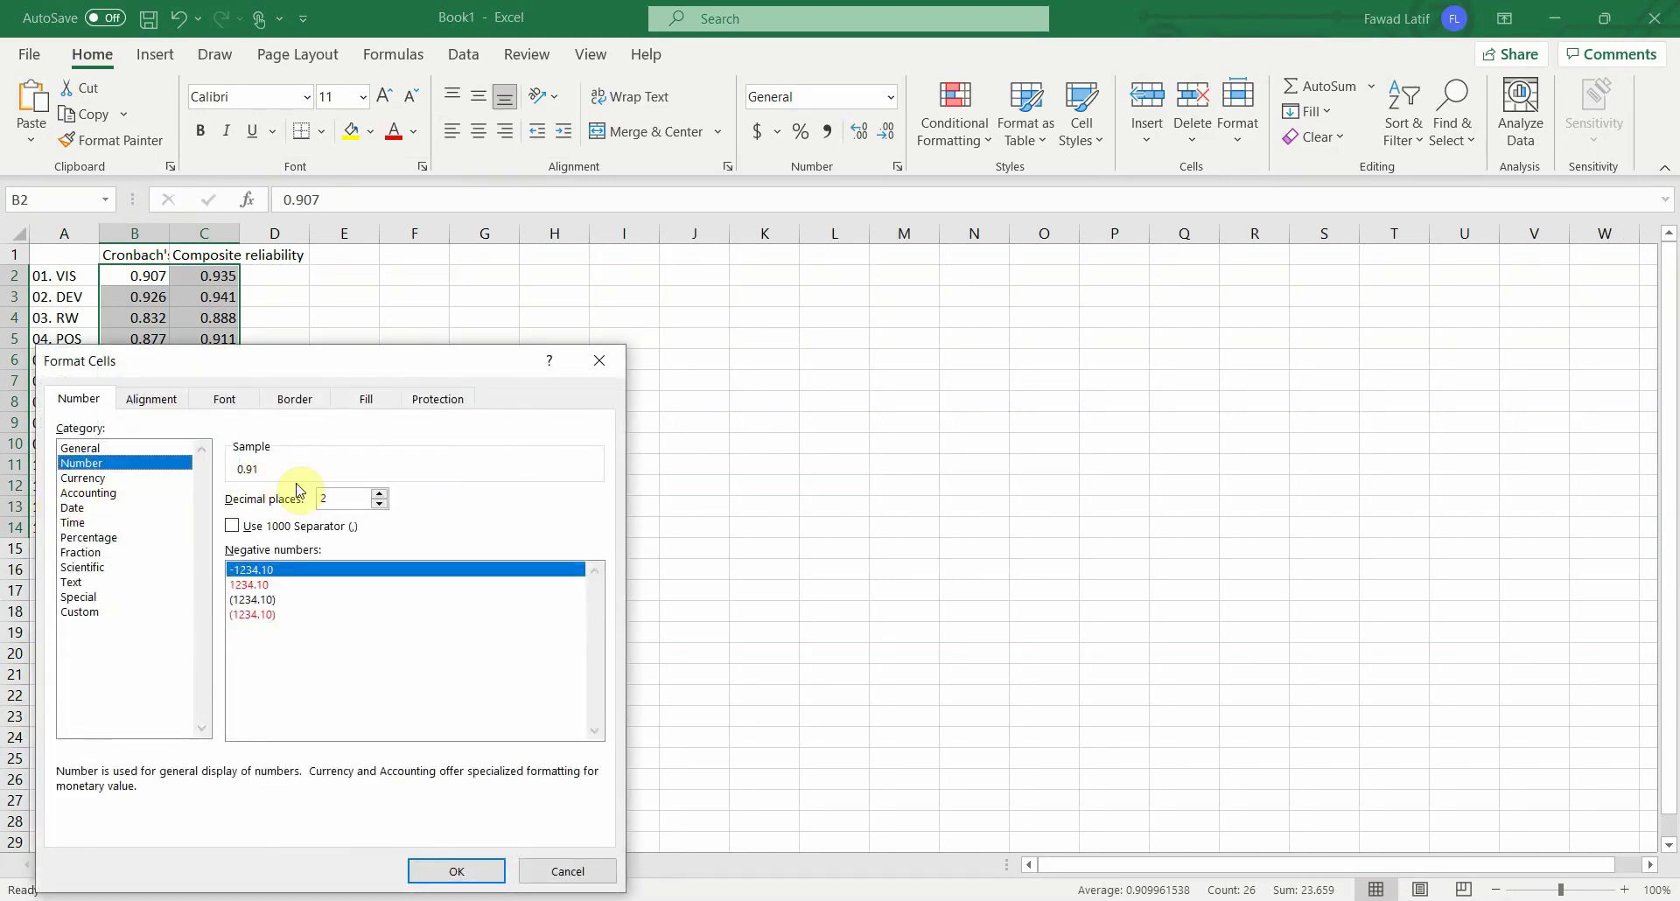
left_click(383, 495)
left_click(456, 870)
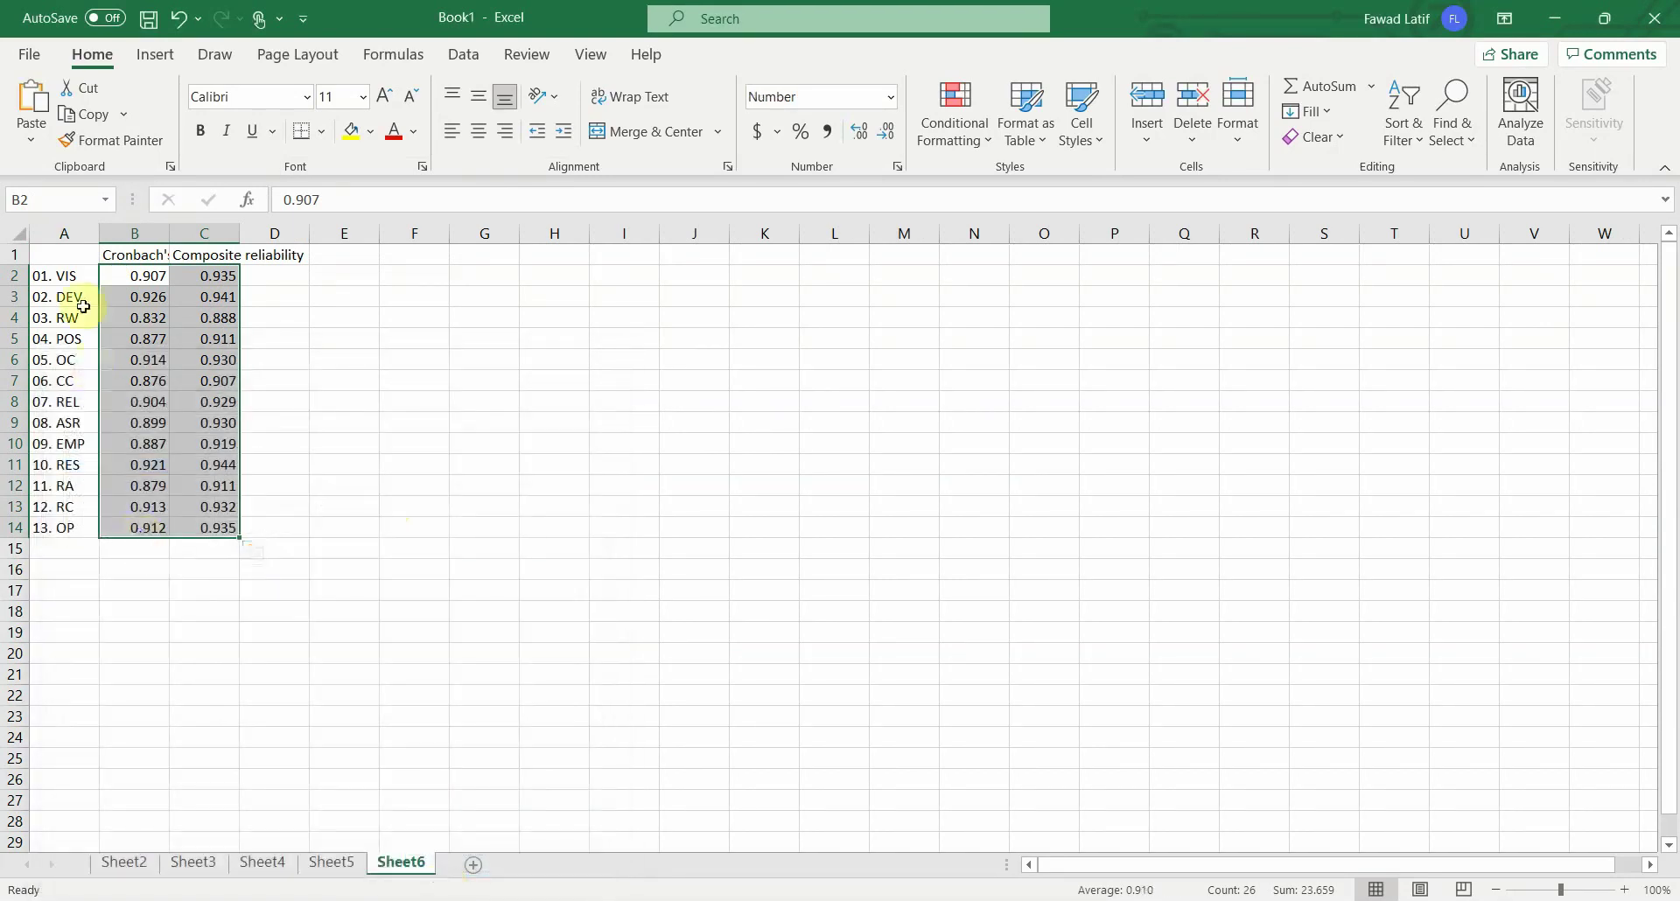
Step: Copy the trimmed reliability table in A1:C14
left_click(60, 263)
left_click_drag(59, 262, 229, 530)
key("ctrl+c")
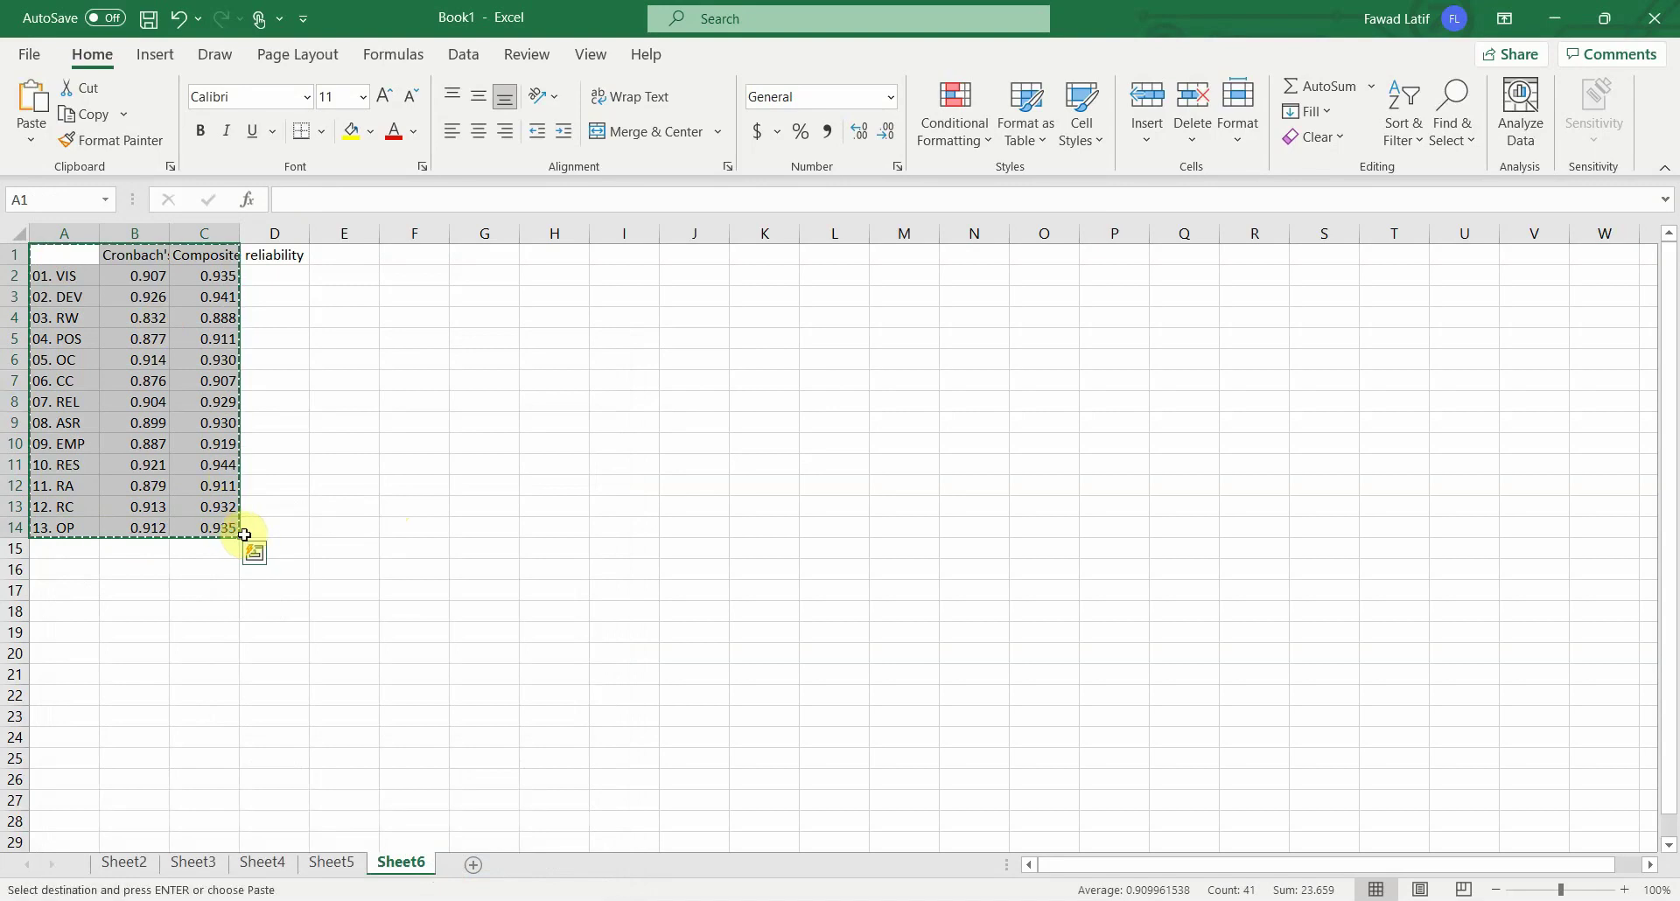
Step: Switch to the Word thesis document and replace the old table under the Table 3 caption with the copied reliability table
left_click(788, 845)
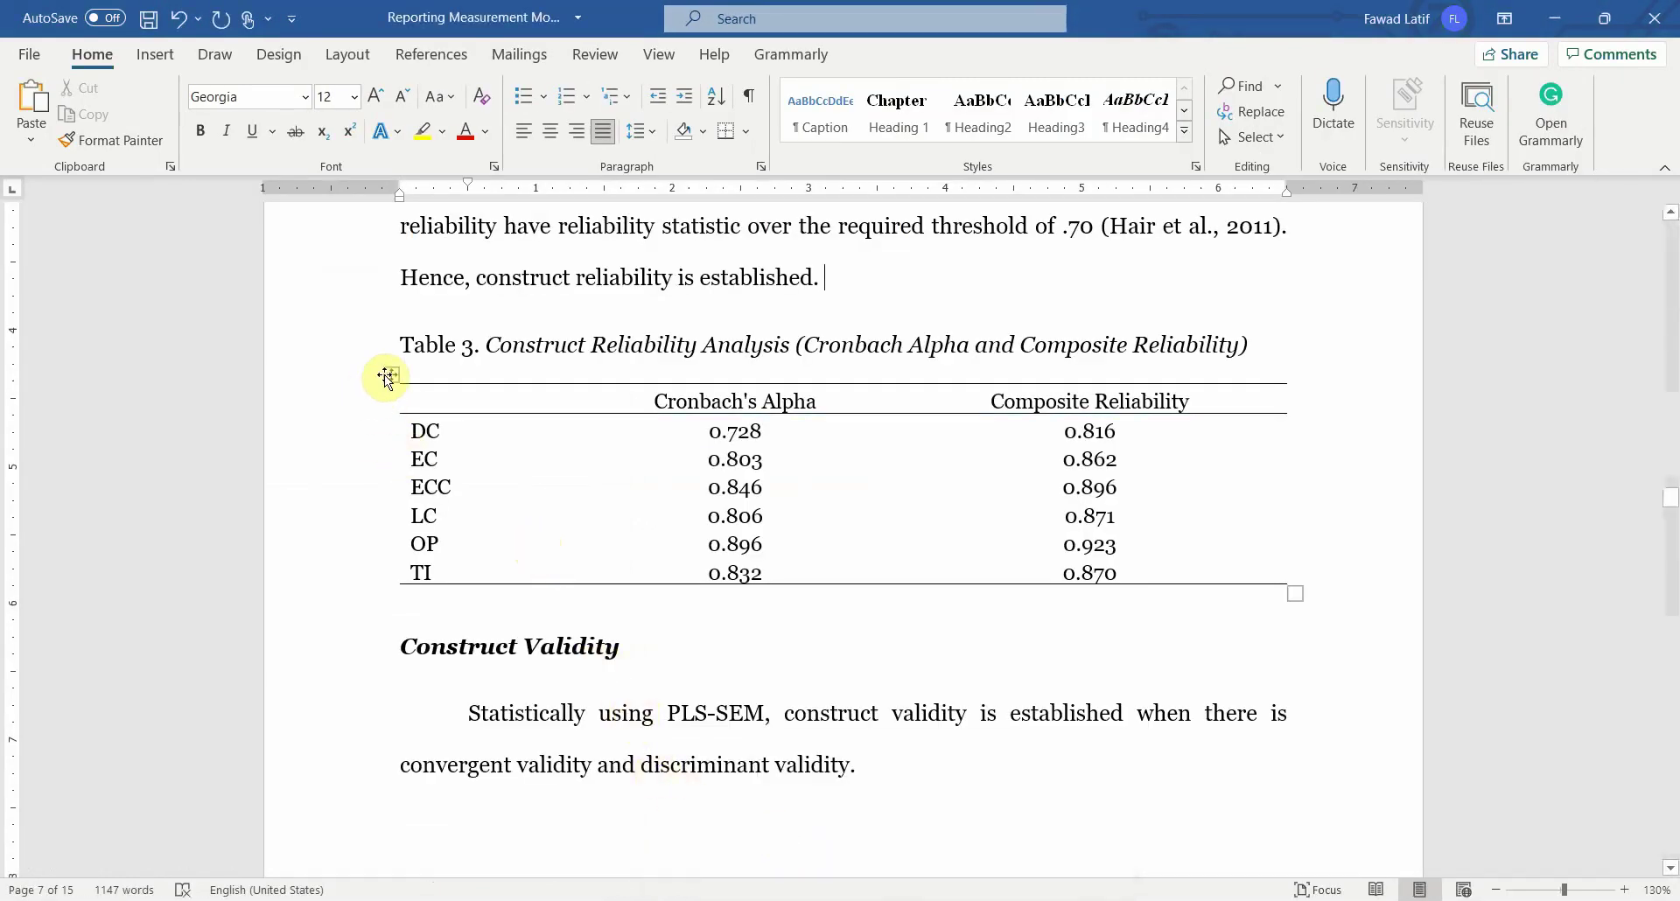
left_click(387, 371)
key("BackSpace")
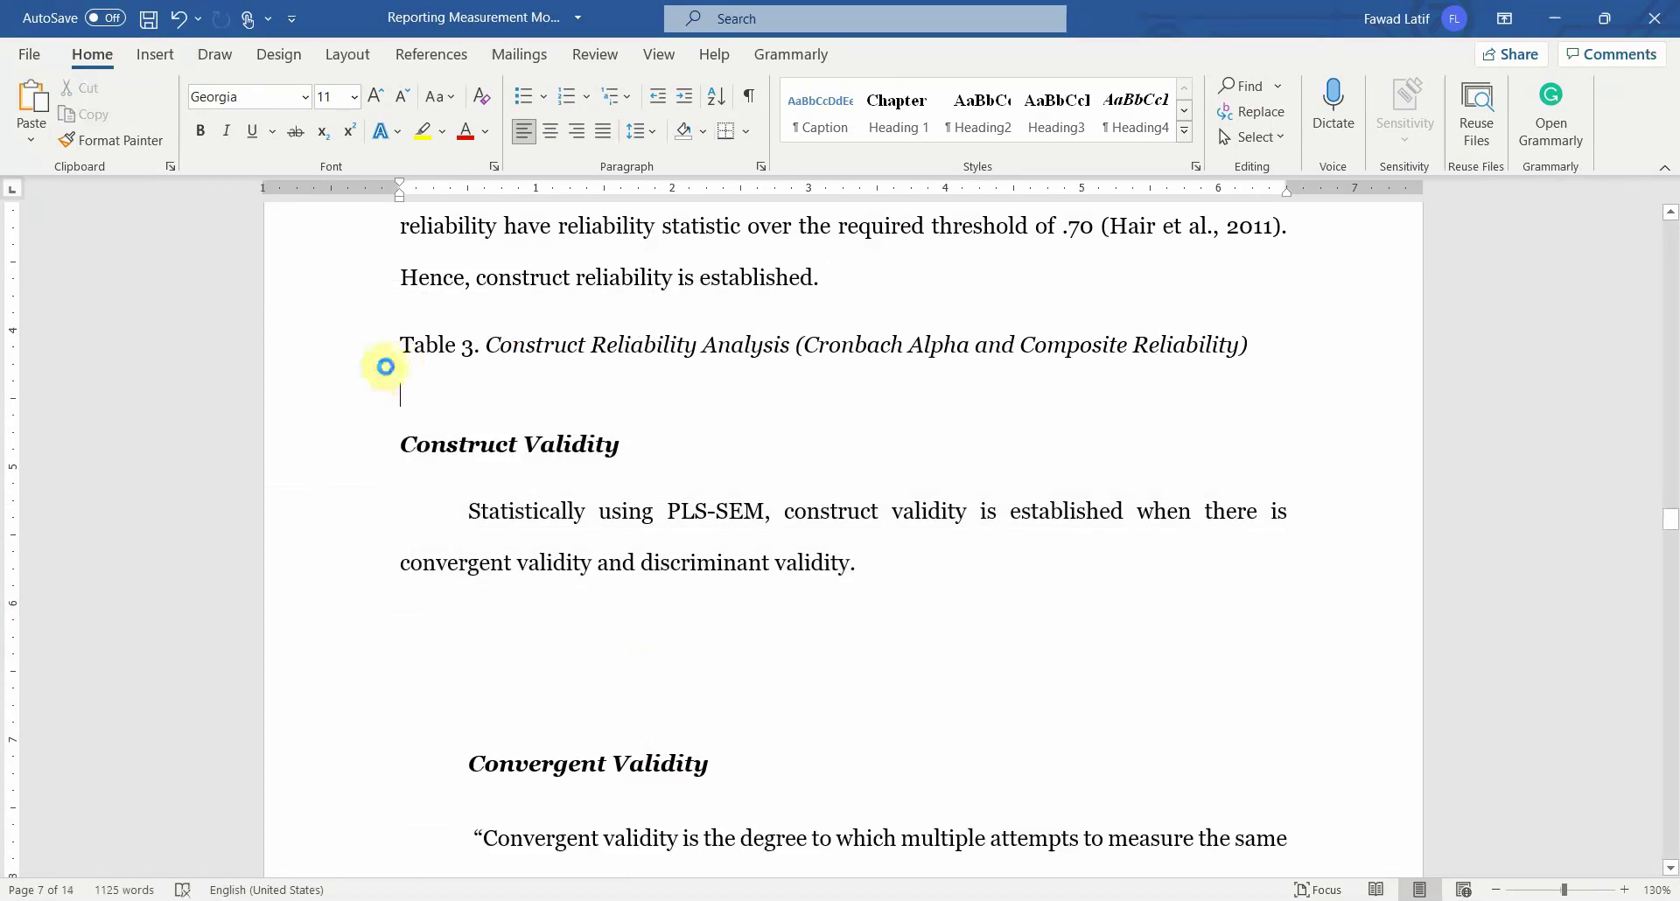
key("ctrl+v")
Step: AutoFit the pasted Table 3 to the window width and give the table a bottom and a top border
left_click(390, 374)
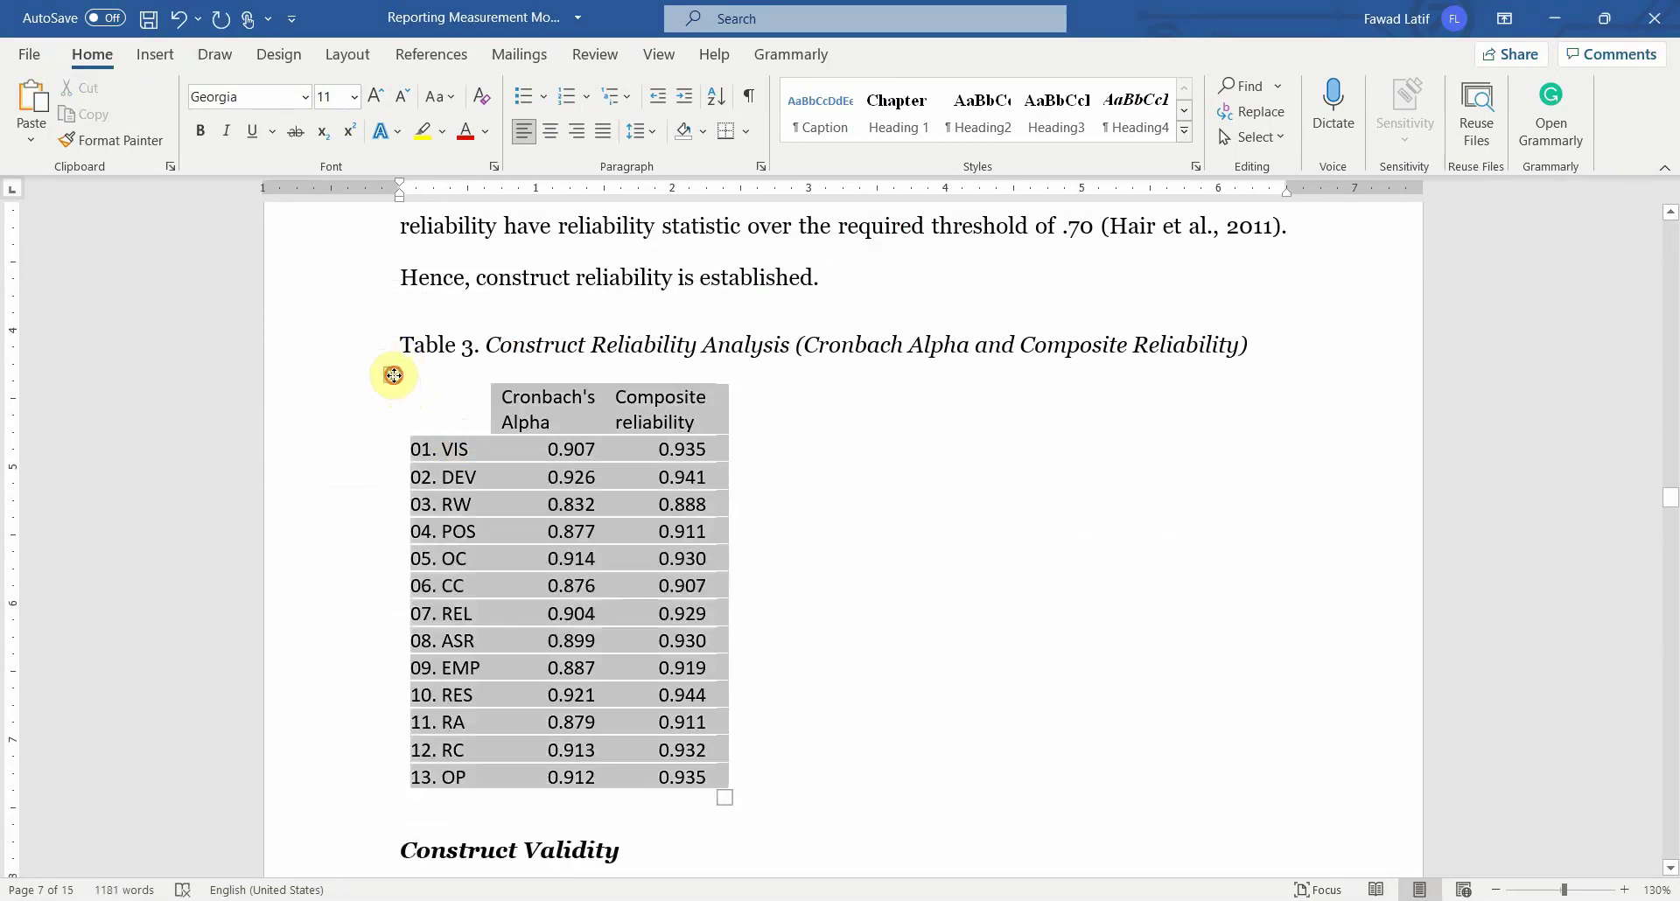
right_click(392, 375)
mouse_move(597, 686)
left_click(679, 719)
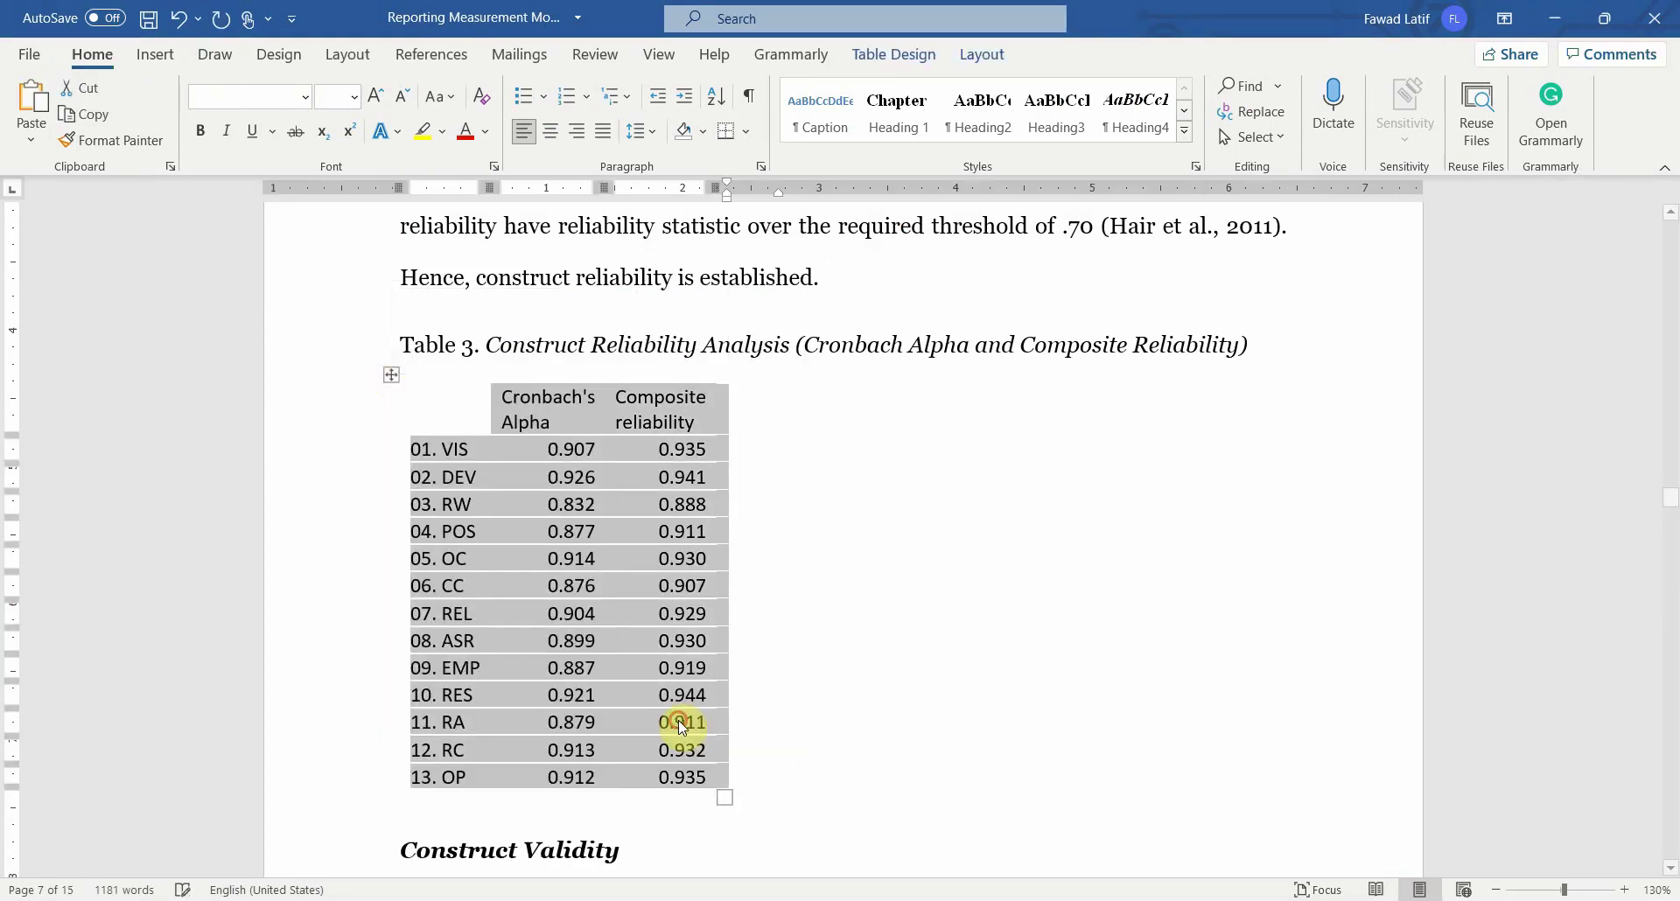
left_click(725, 132)
left_click(746, 131)
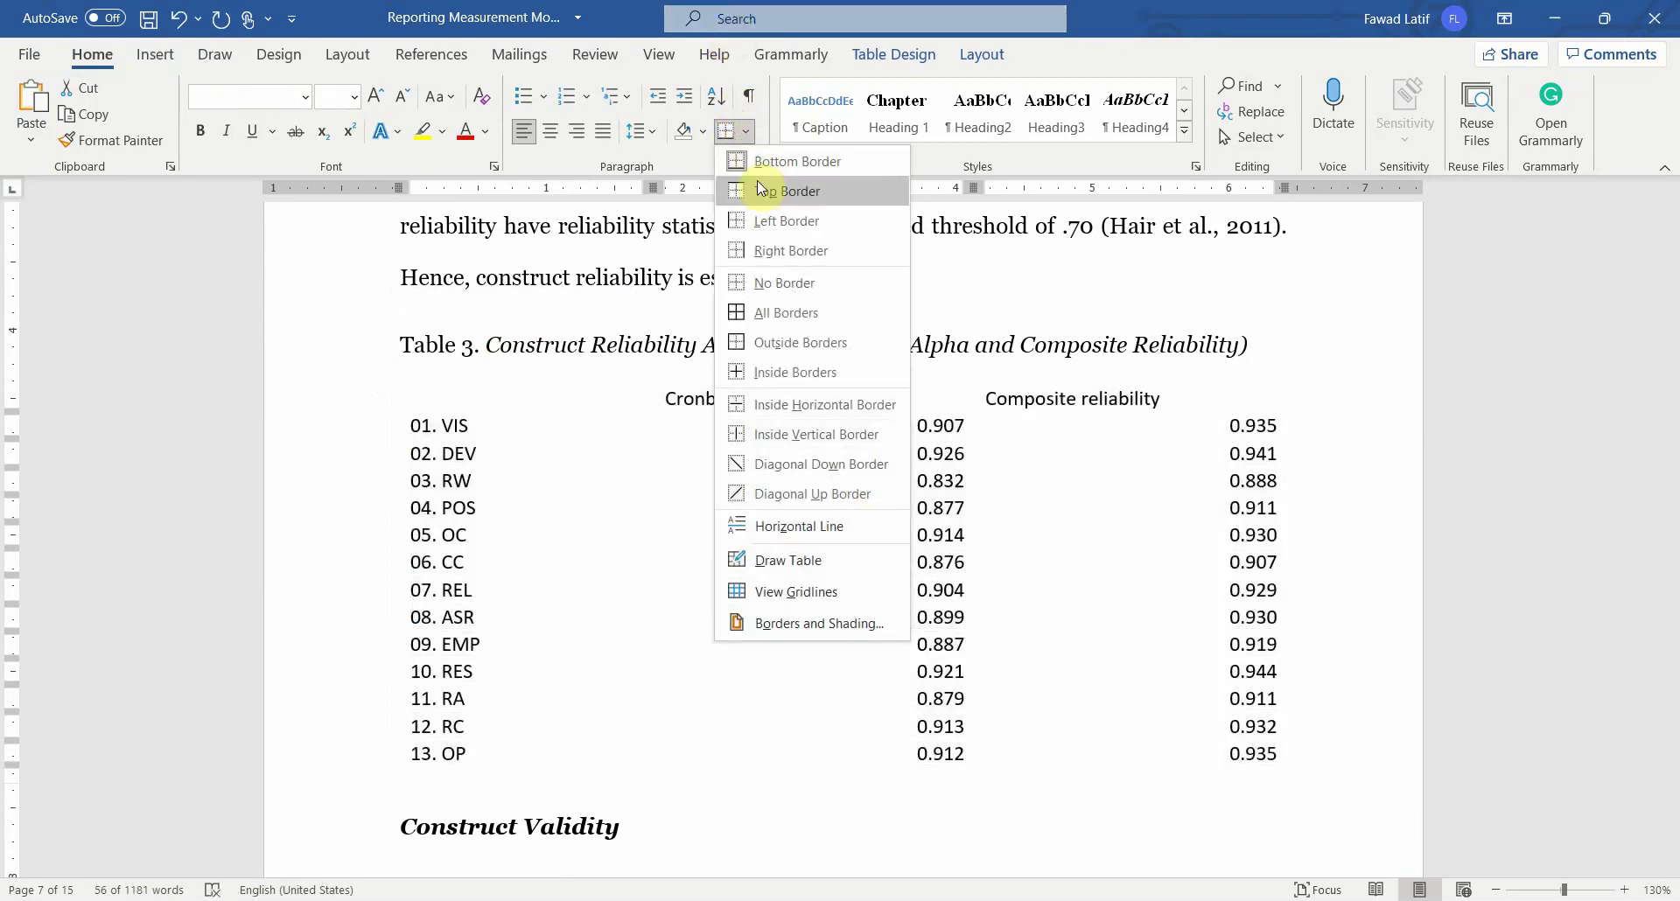
left_click(757, 182)
Step: Add a bottom border beneath Table 3's header row
left_click(442, 401)
left_click_drag(443, 402, 1061, 400)
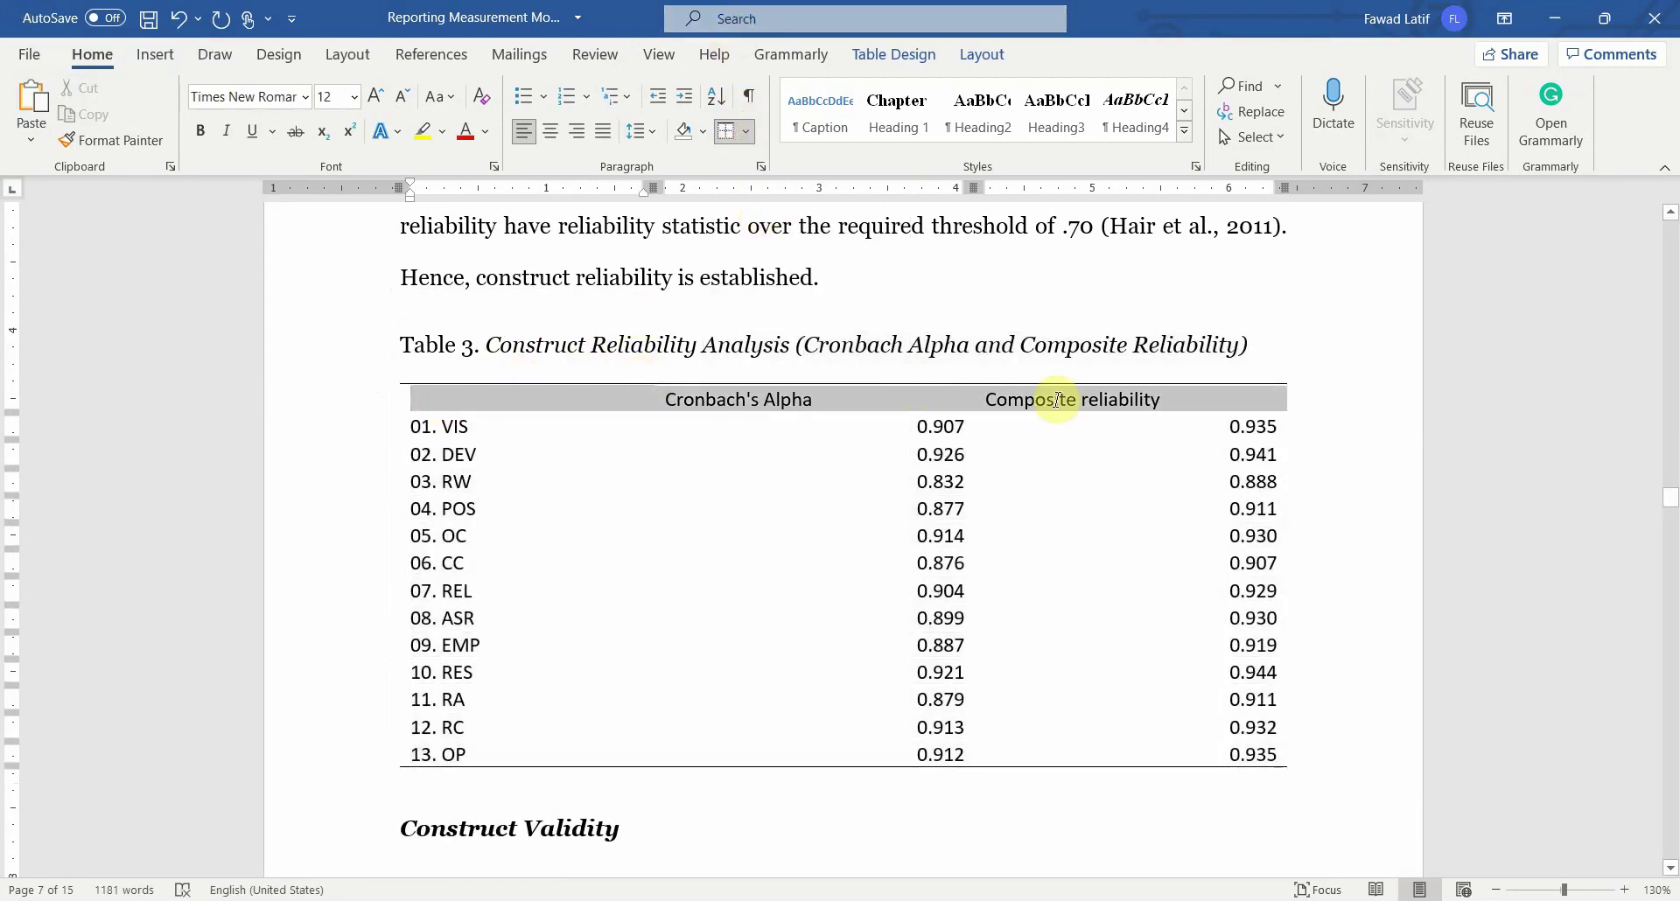
left_click(745, 131)
left_click(770, 161)
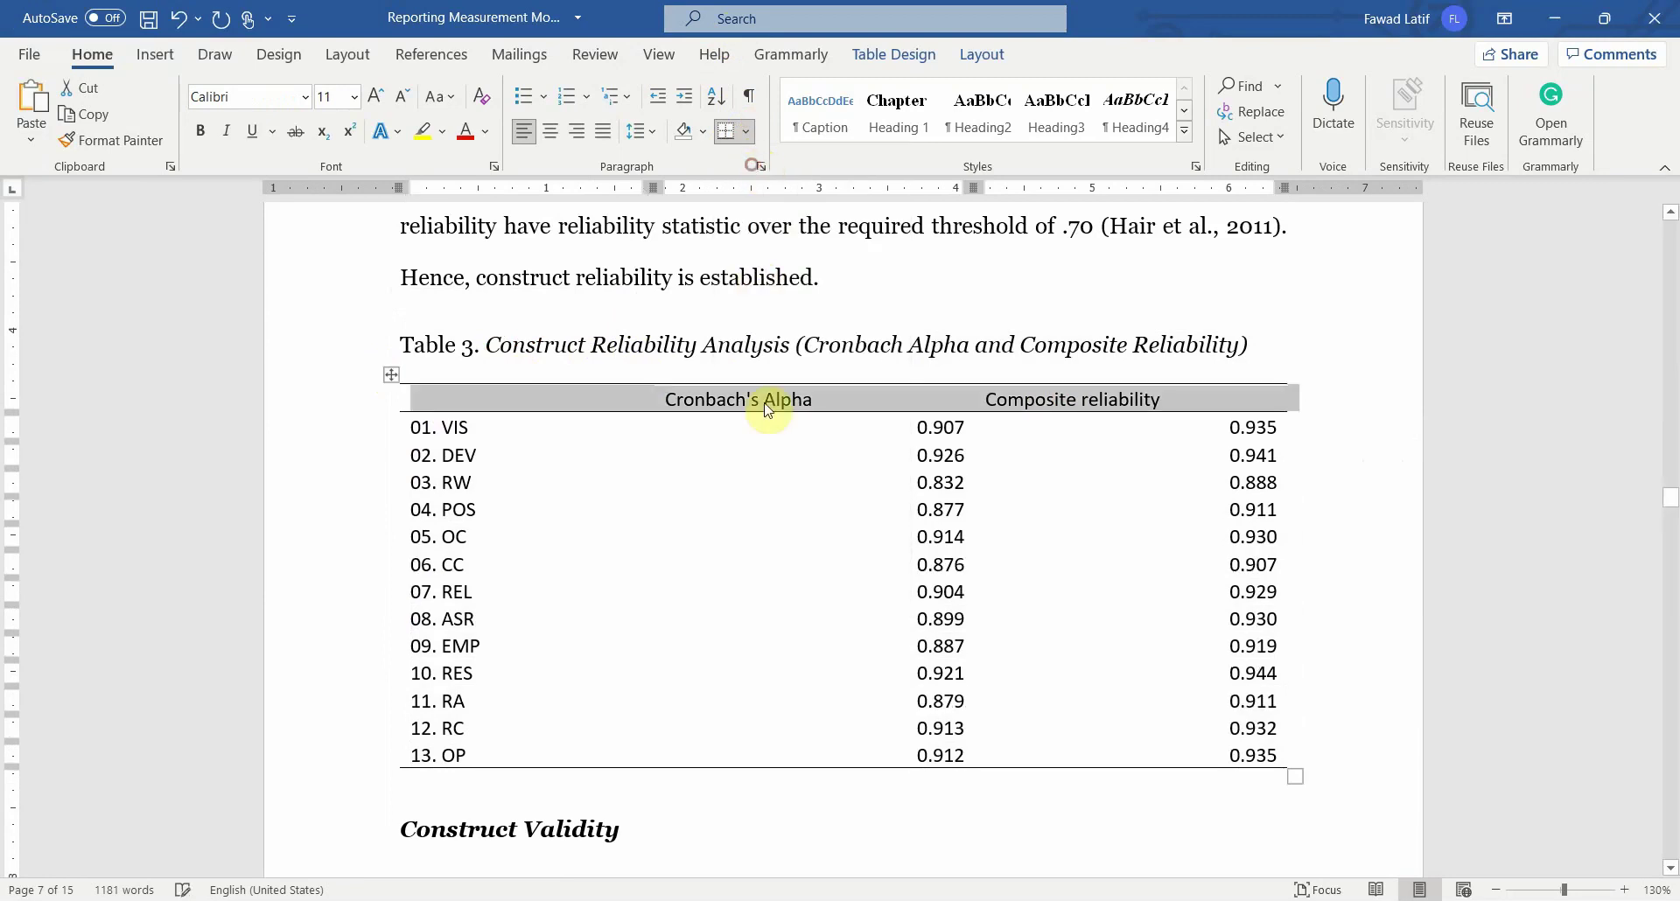
Step: Center the Cronbach's Alpha and Composite reliability columns of Table 3
left_click(754, 385)
left_click(758, 395)
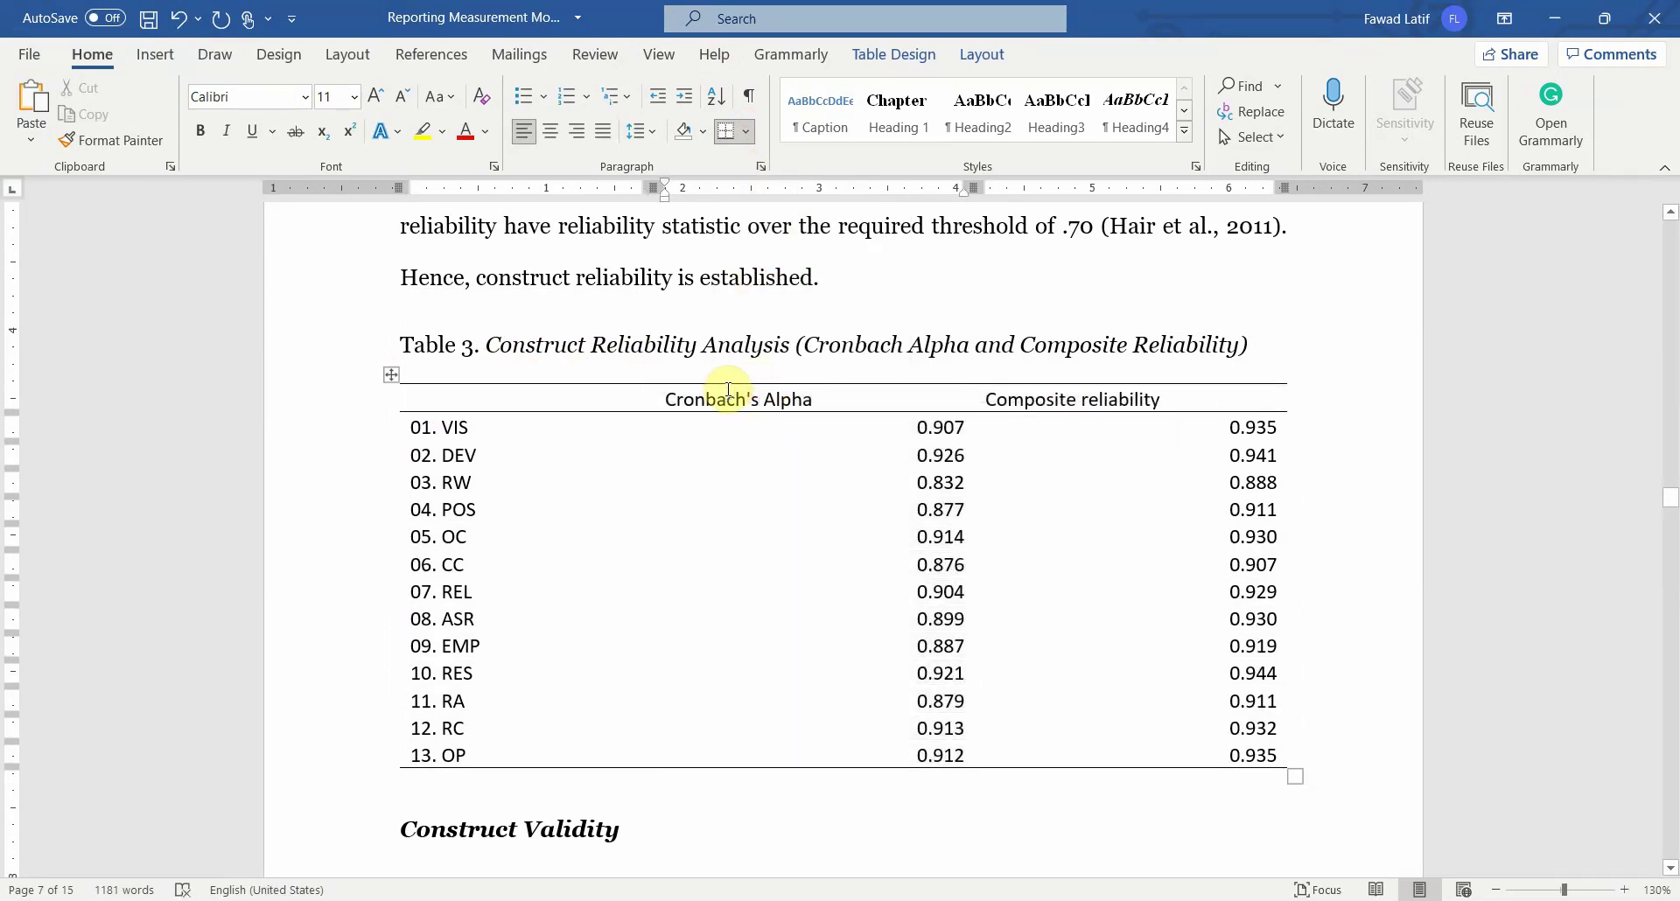
left_click_drag(726, 380, 1062, 438)
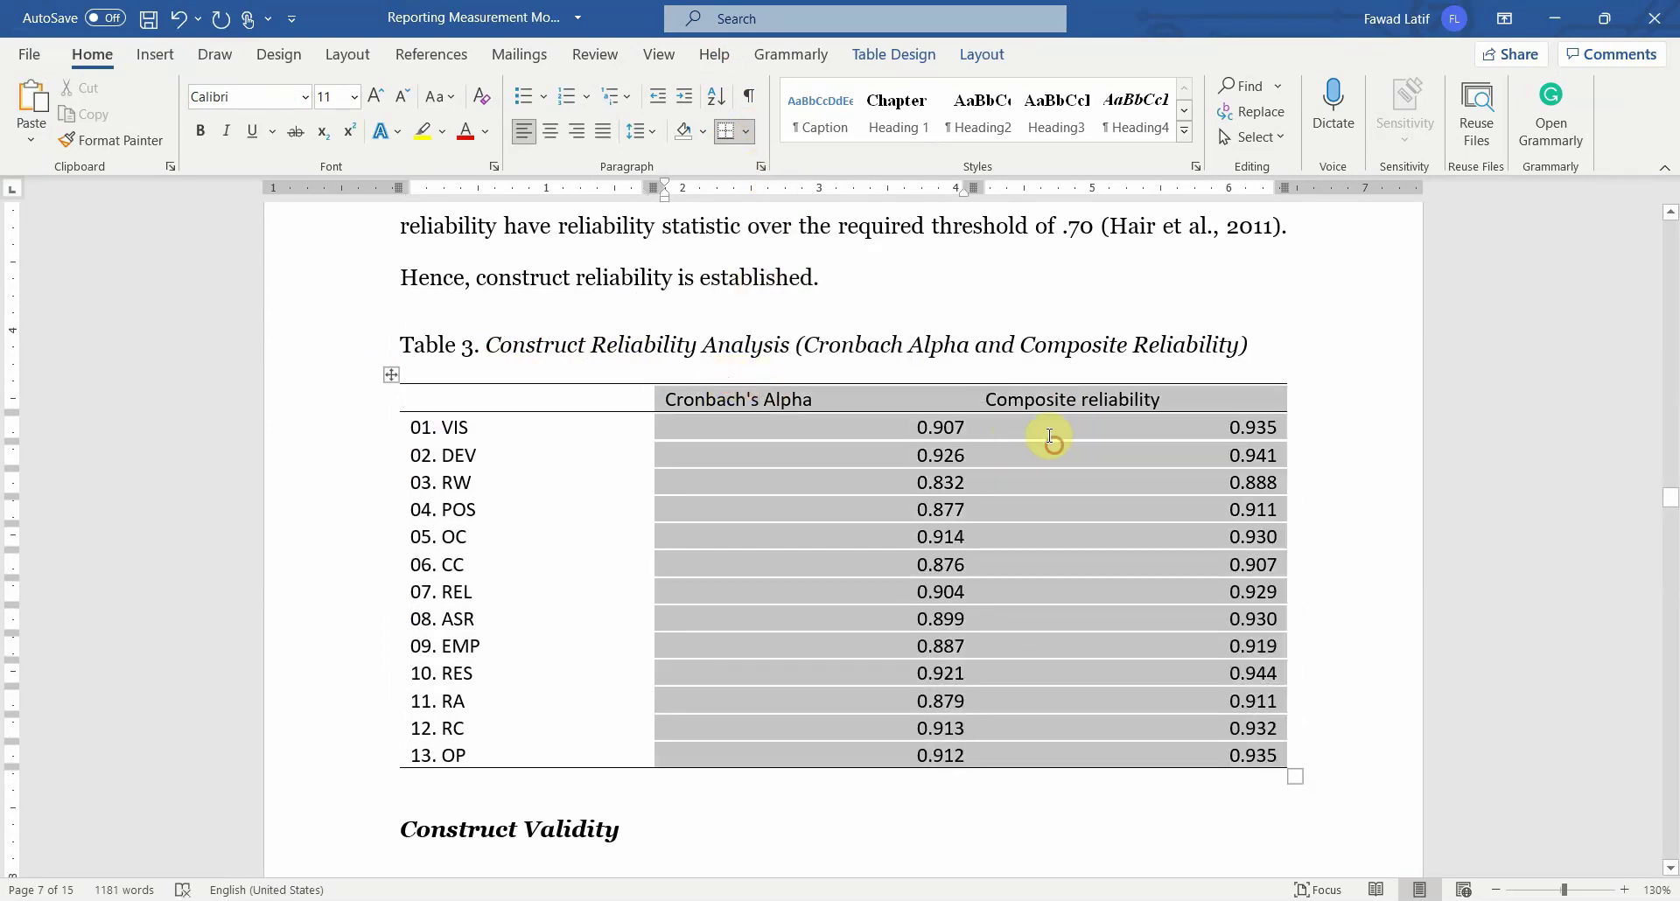
left_click(550, 131)
Step: Set the font of the whole Table 3 to Georgia
left_click(391, 374)
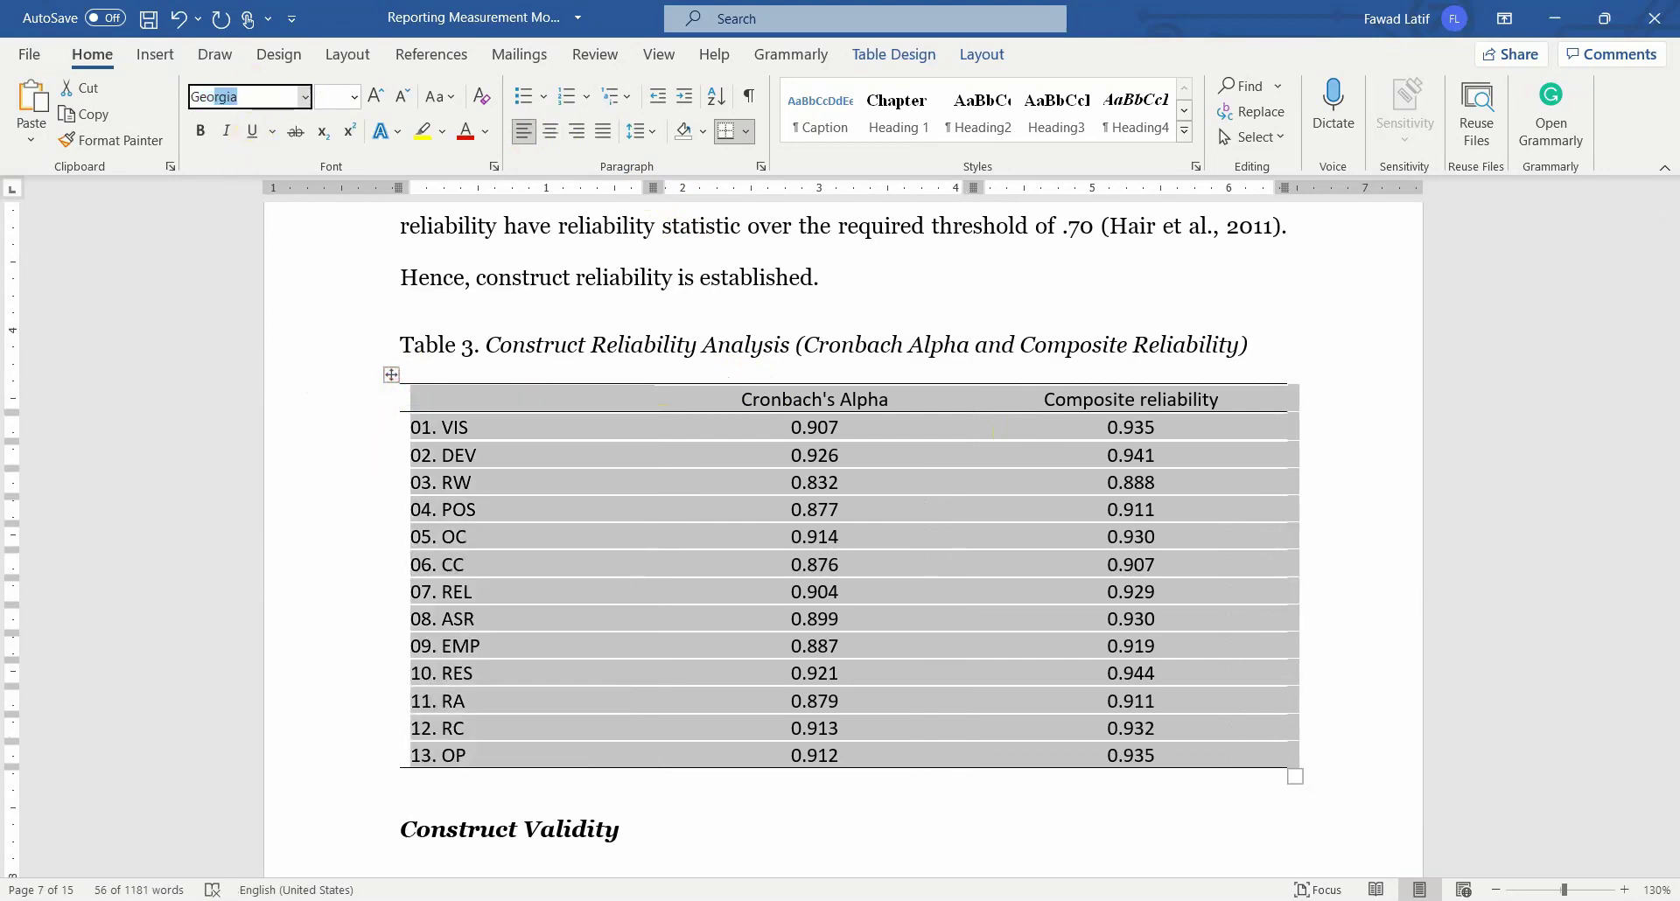
type("Geor")
key("Return")
Step: Remove the blank line above the Convergent Validity heading, keeping the heading text itself intact
scroll(420, 624, "down", 10)
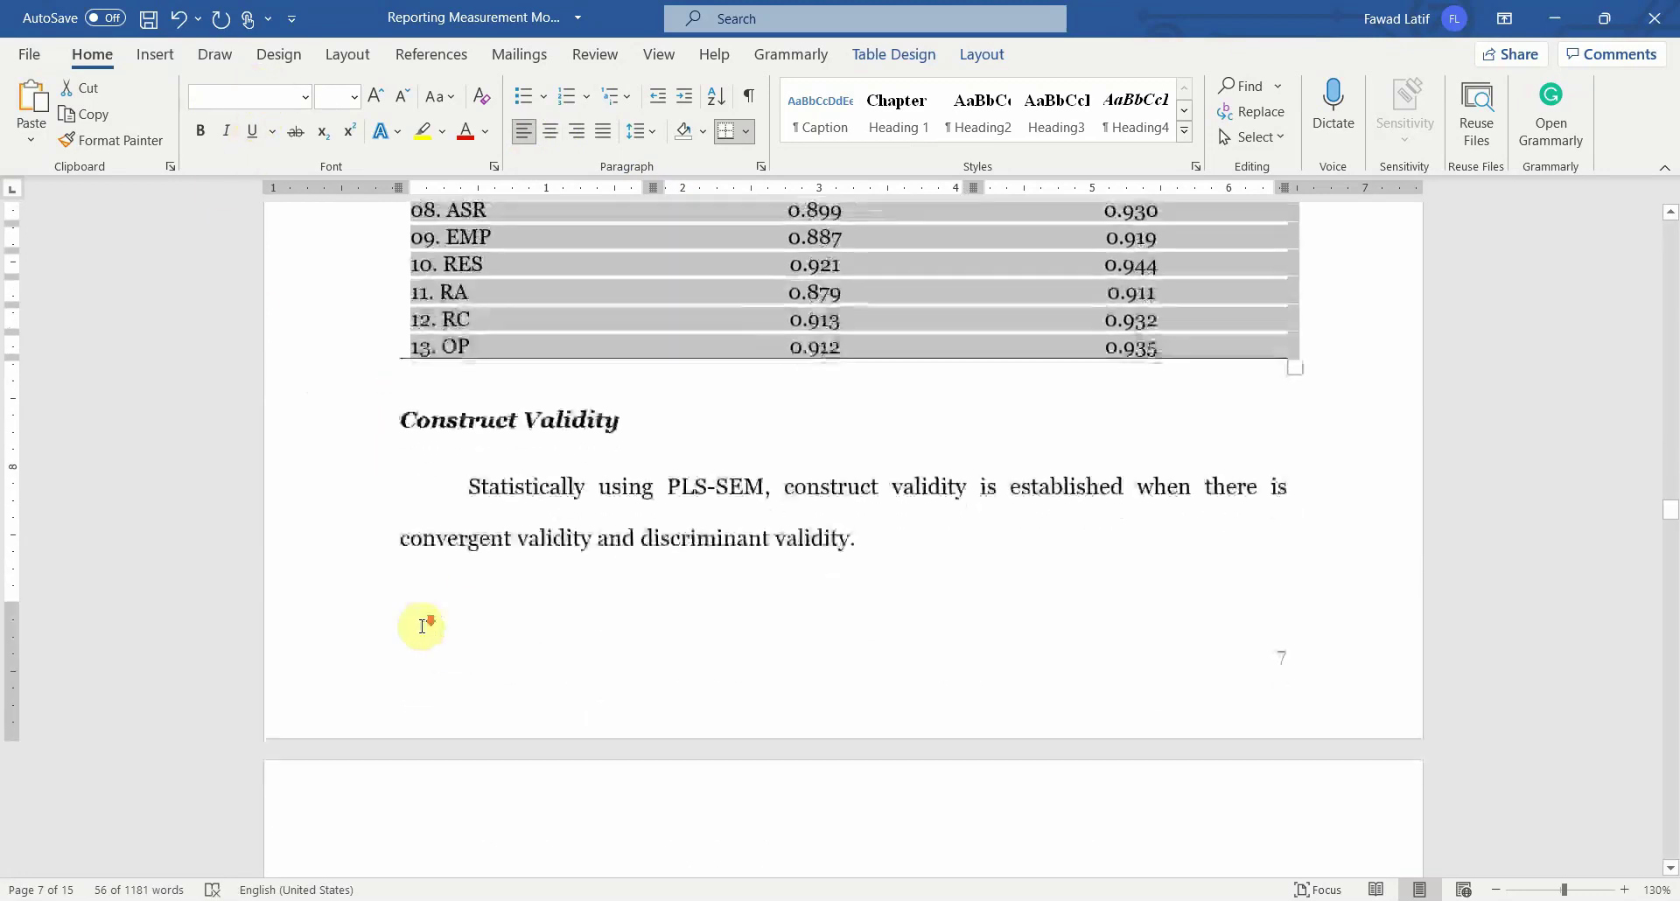
left_click(499, 266)
scroll(503, 266, "up", 2)
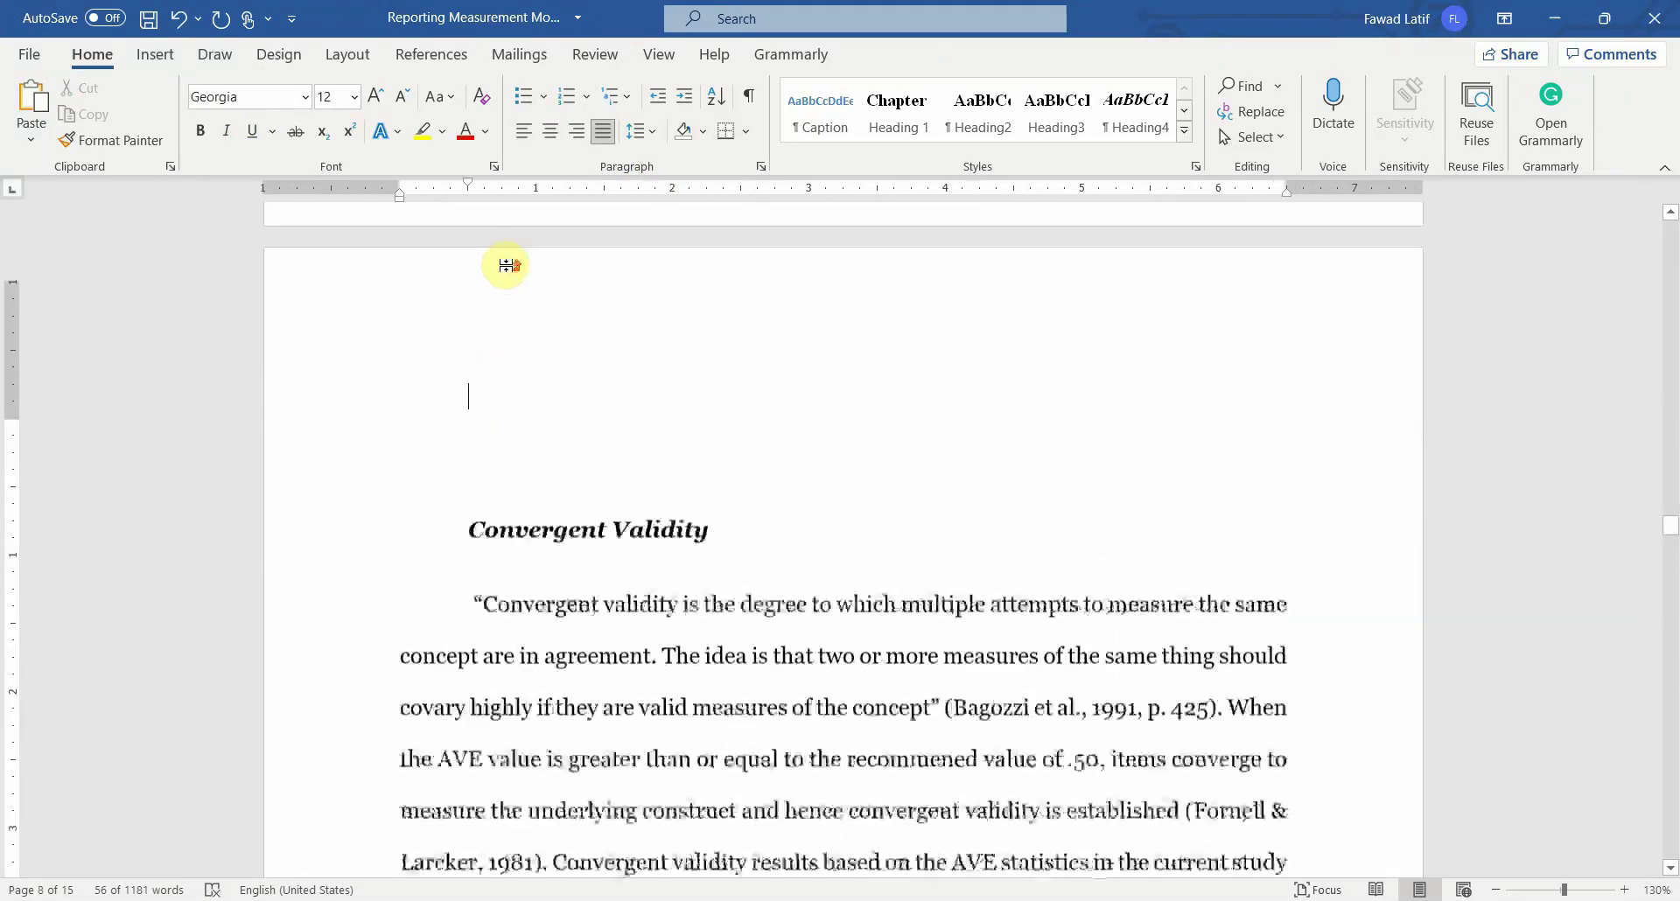
key("Delete")
key("Delete")
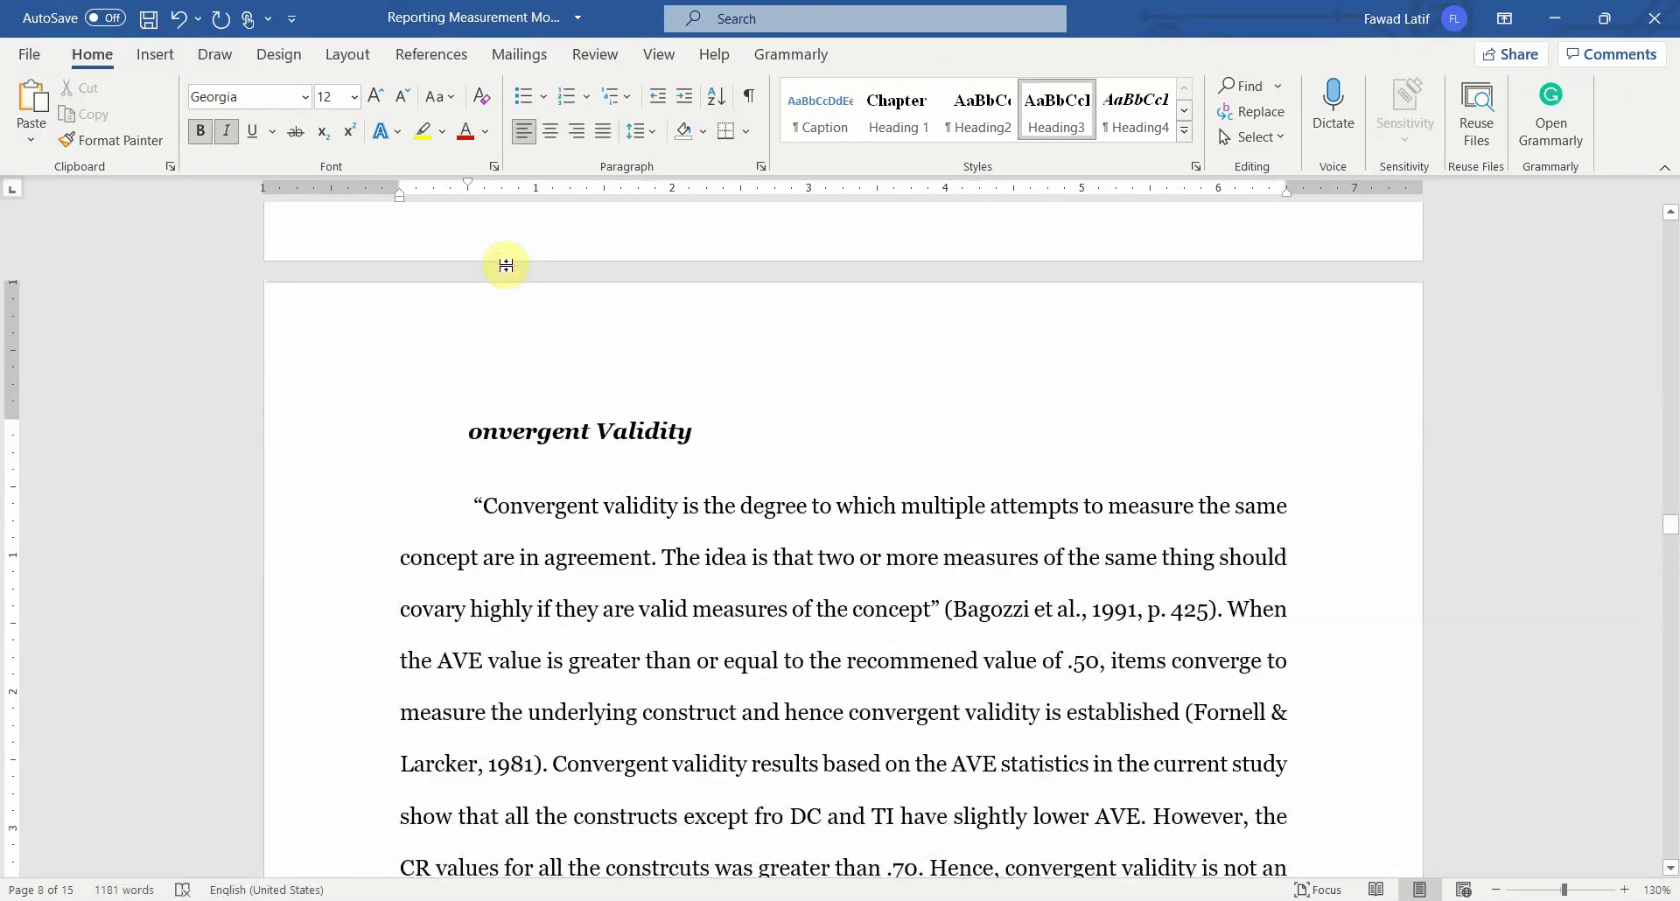
key("ctrl+z")
Step: Examine the Convergent Validity paragraph's AVE threshold and named exceptions against Table 4's AVE values and Table 3's composite reliability
scroll(691, 525, "down", 3)
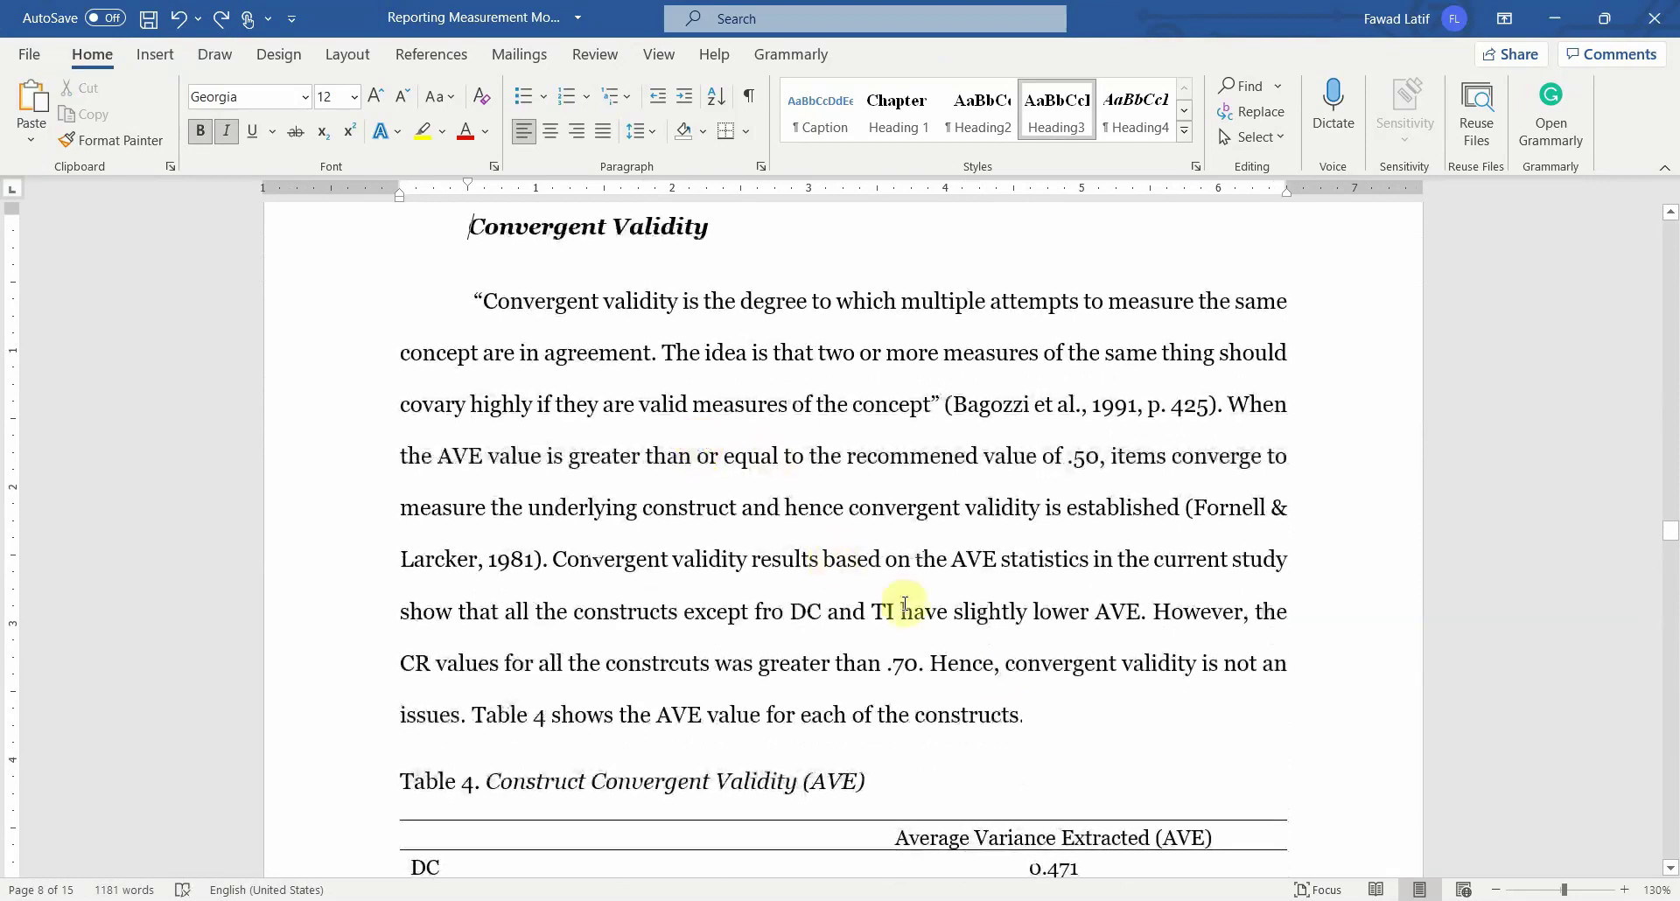
left_click_drag(1008, 454, 1097, 456)
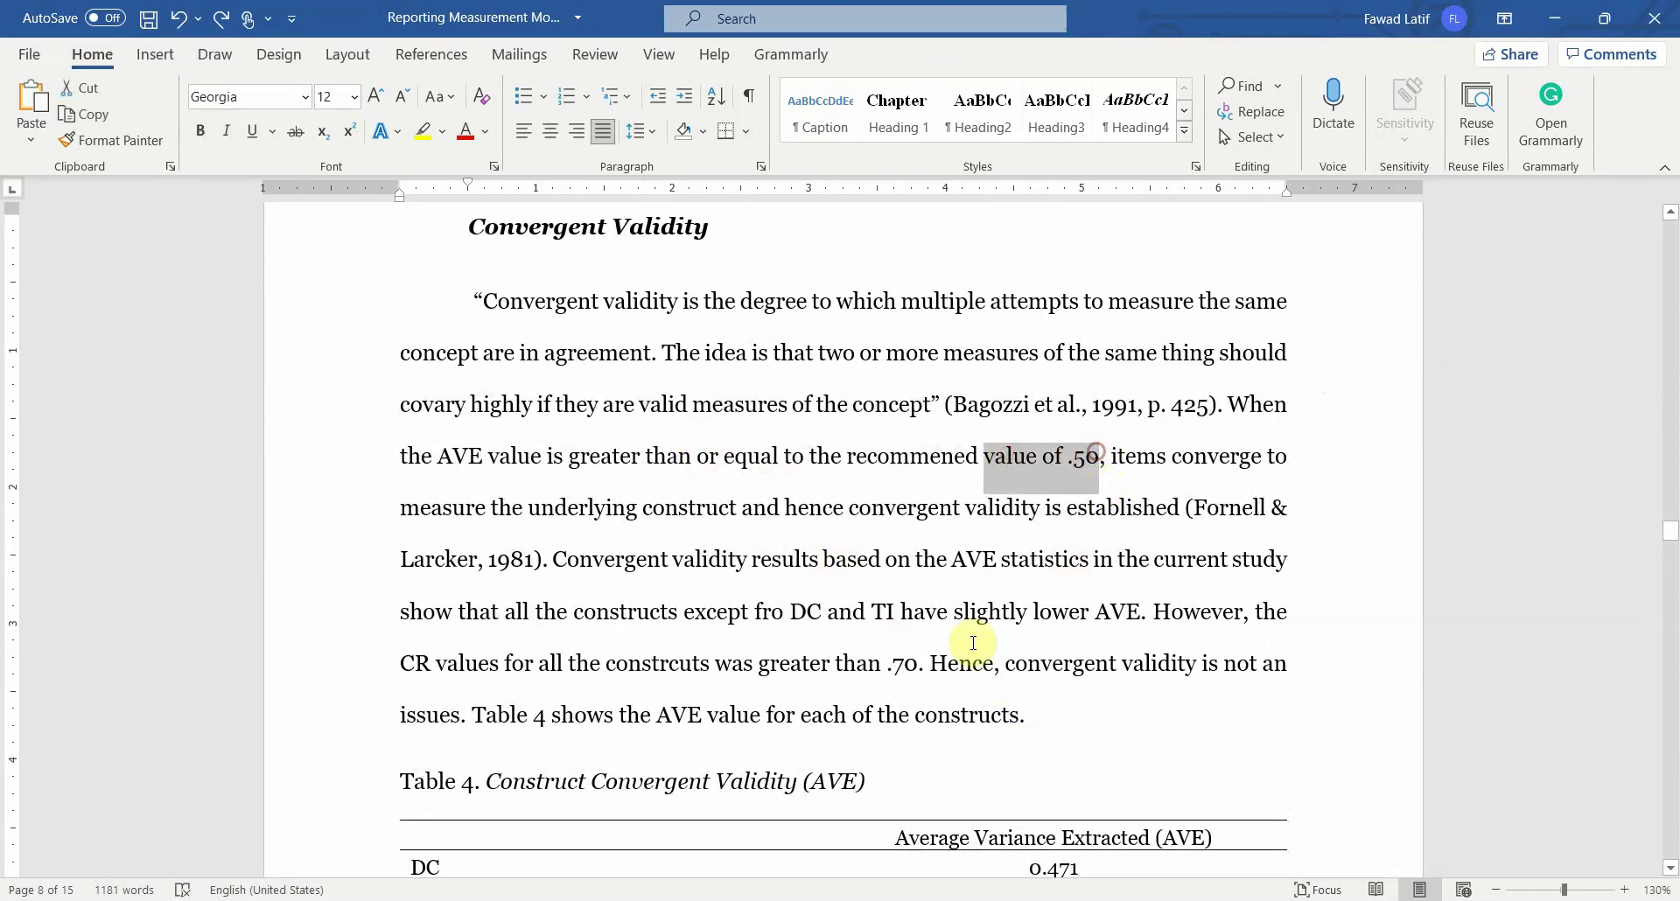
scroll(968, 612, "down", 3)
left_click(806, 404)
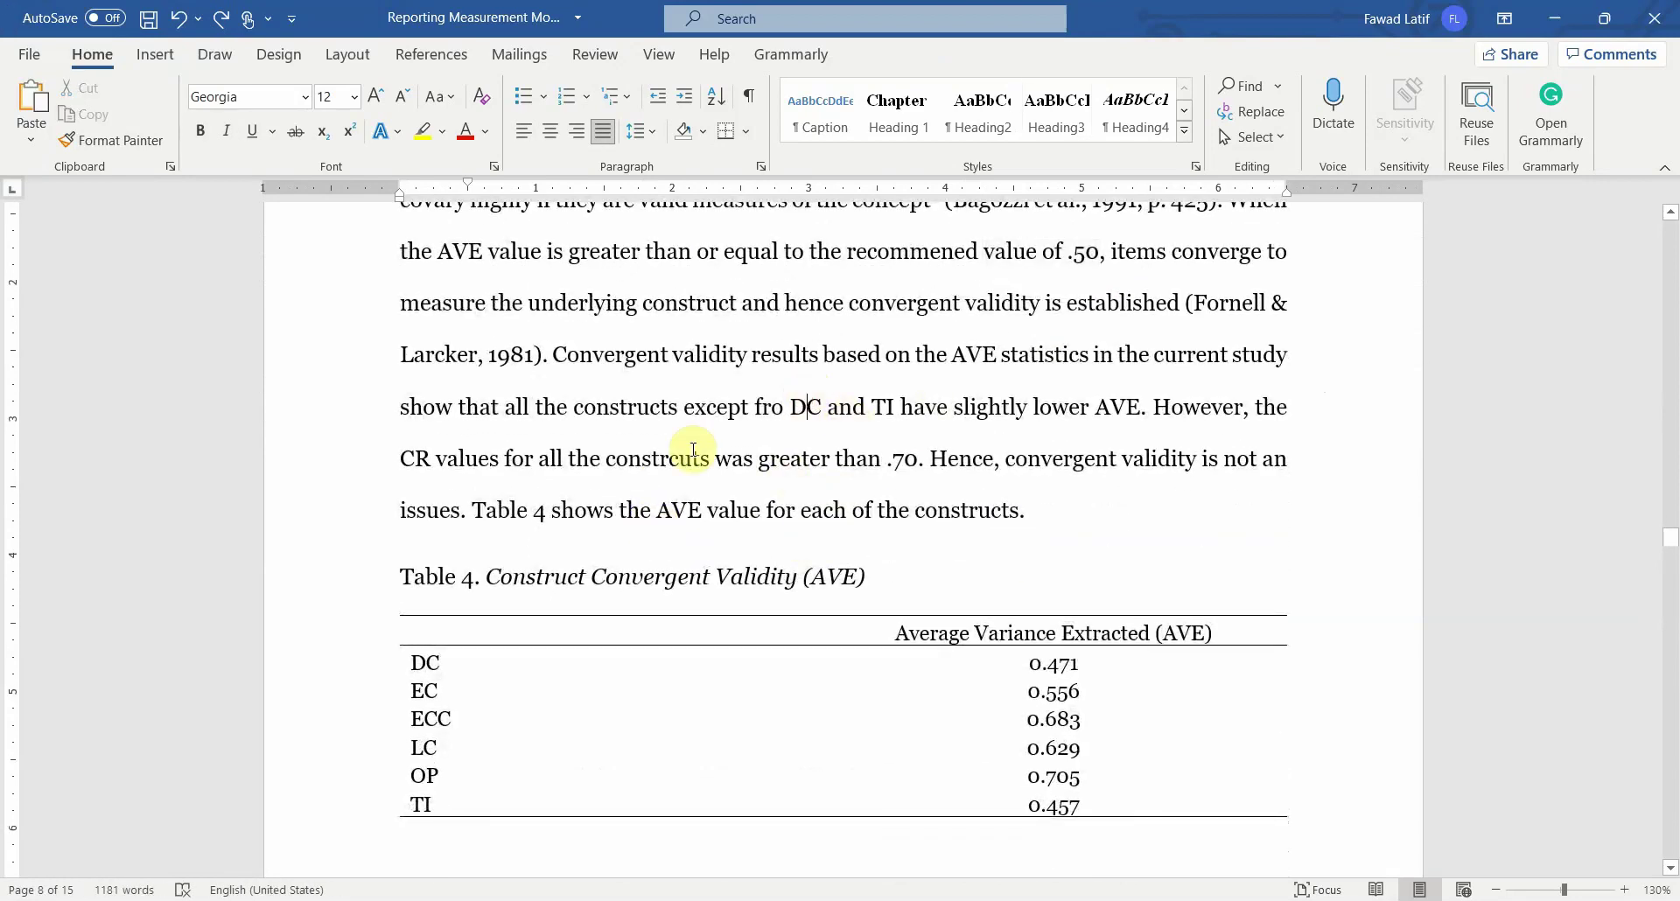
scroll(875, 437, "up", 3)
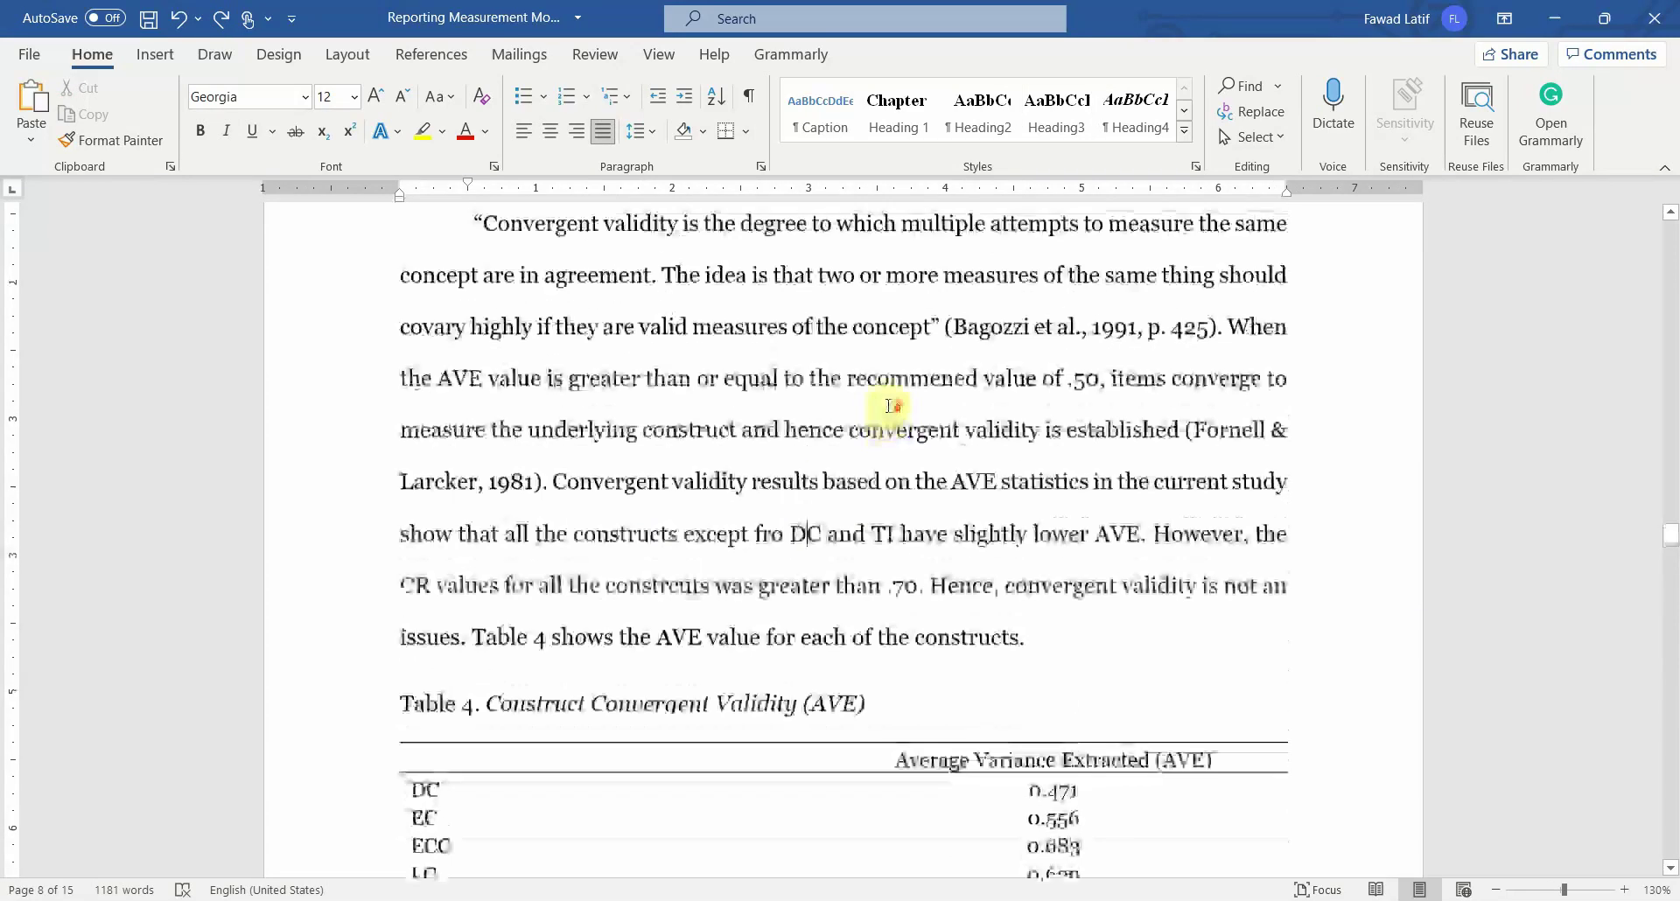
scroll(1020, 796, "down", 3)
double_click(1041, 665)
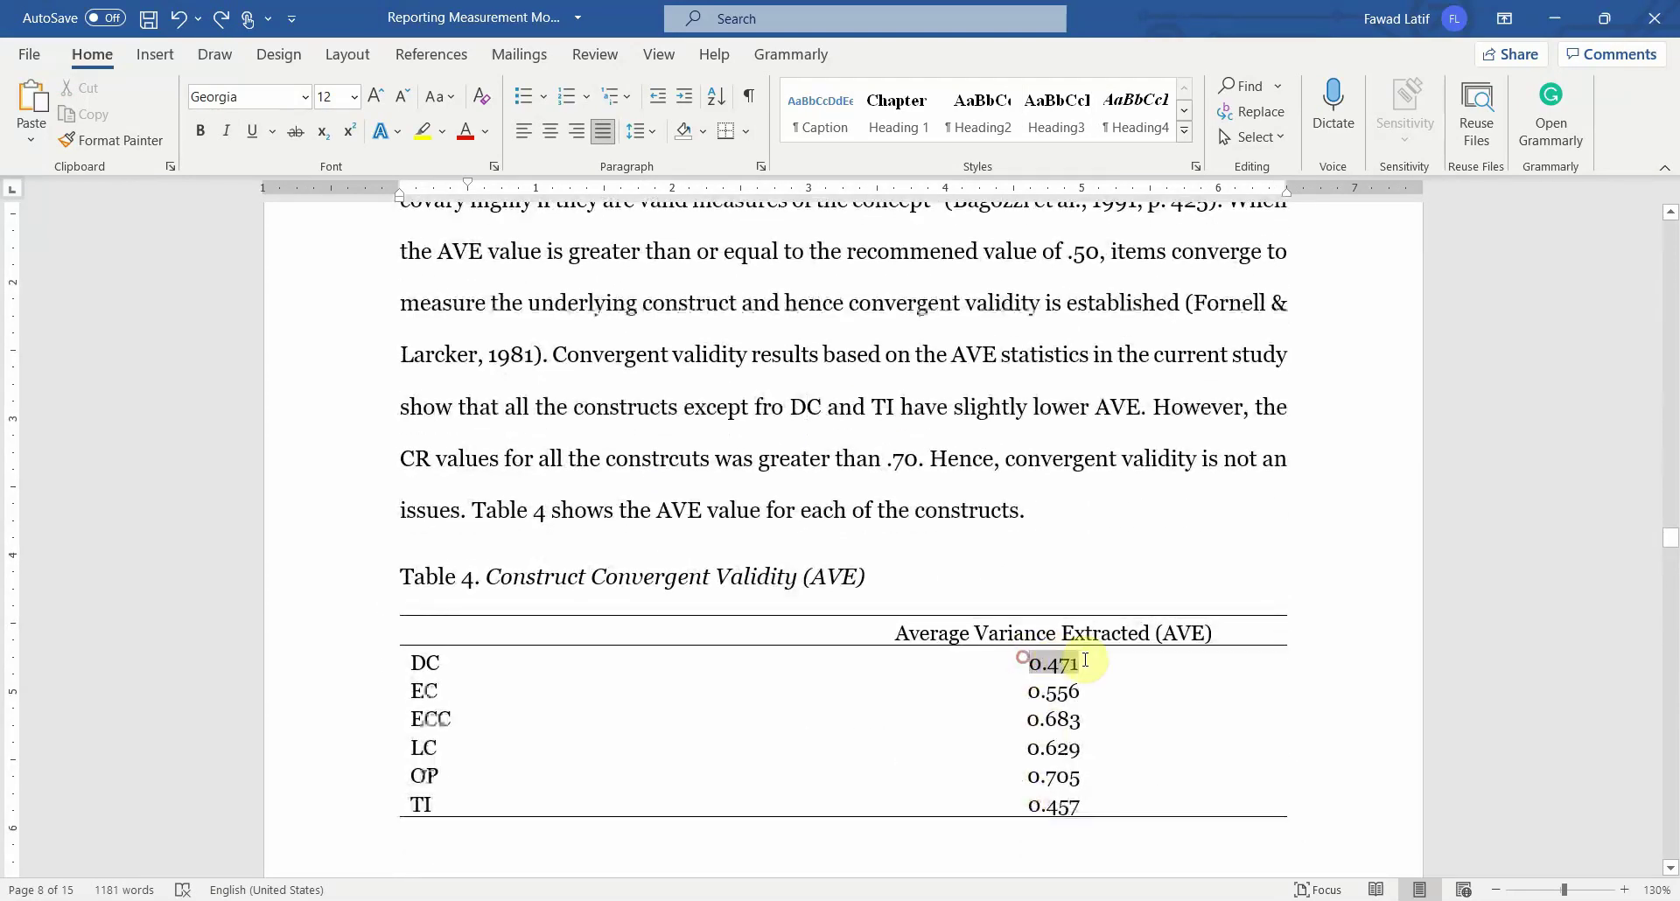
left_click(772, 414)
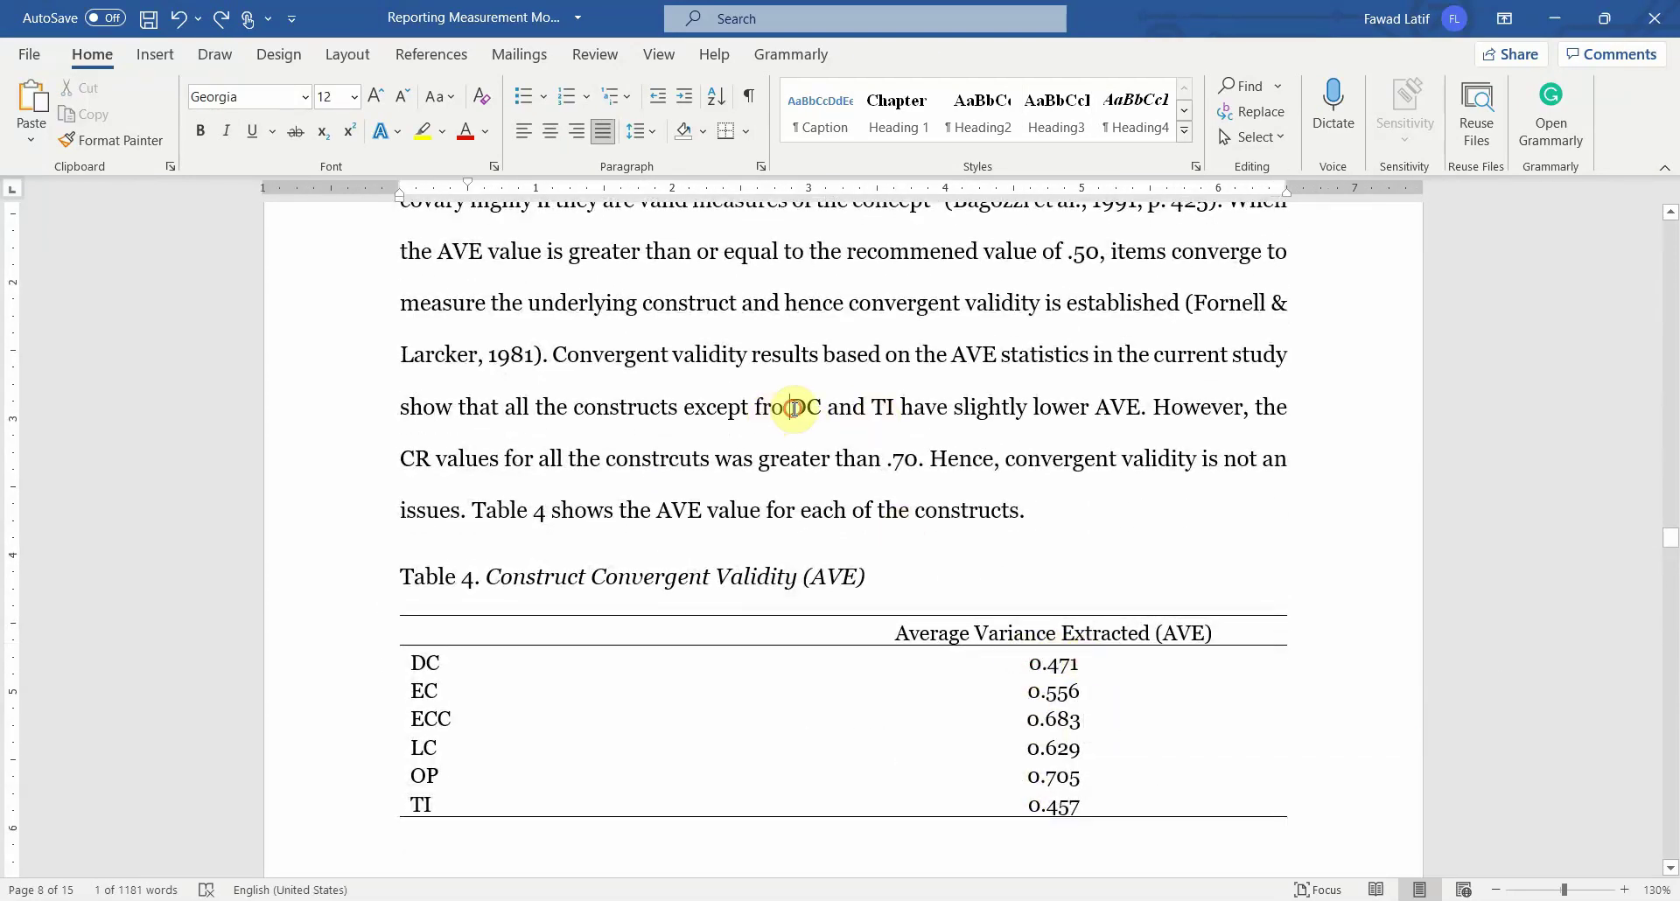
scroll(773, 454, "up", 5)
scroll(774, 454, "up", 5)
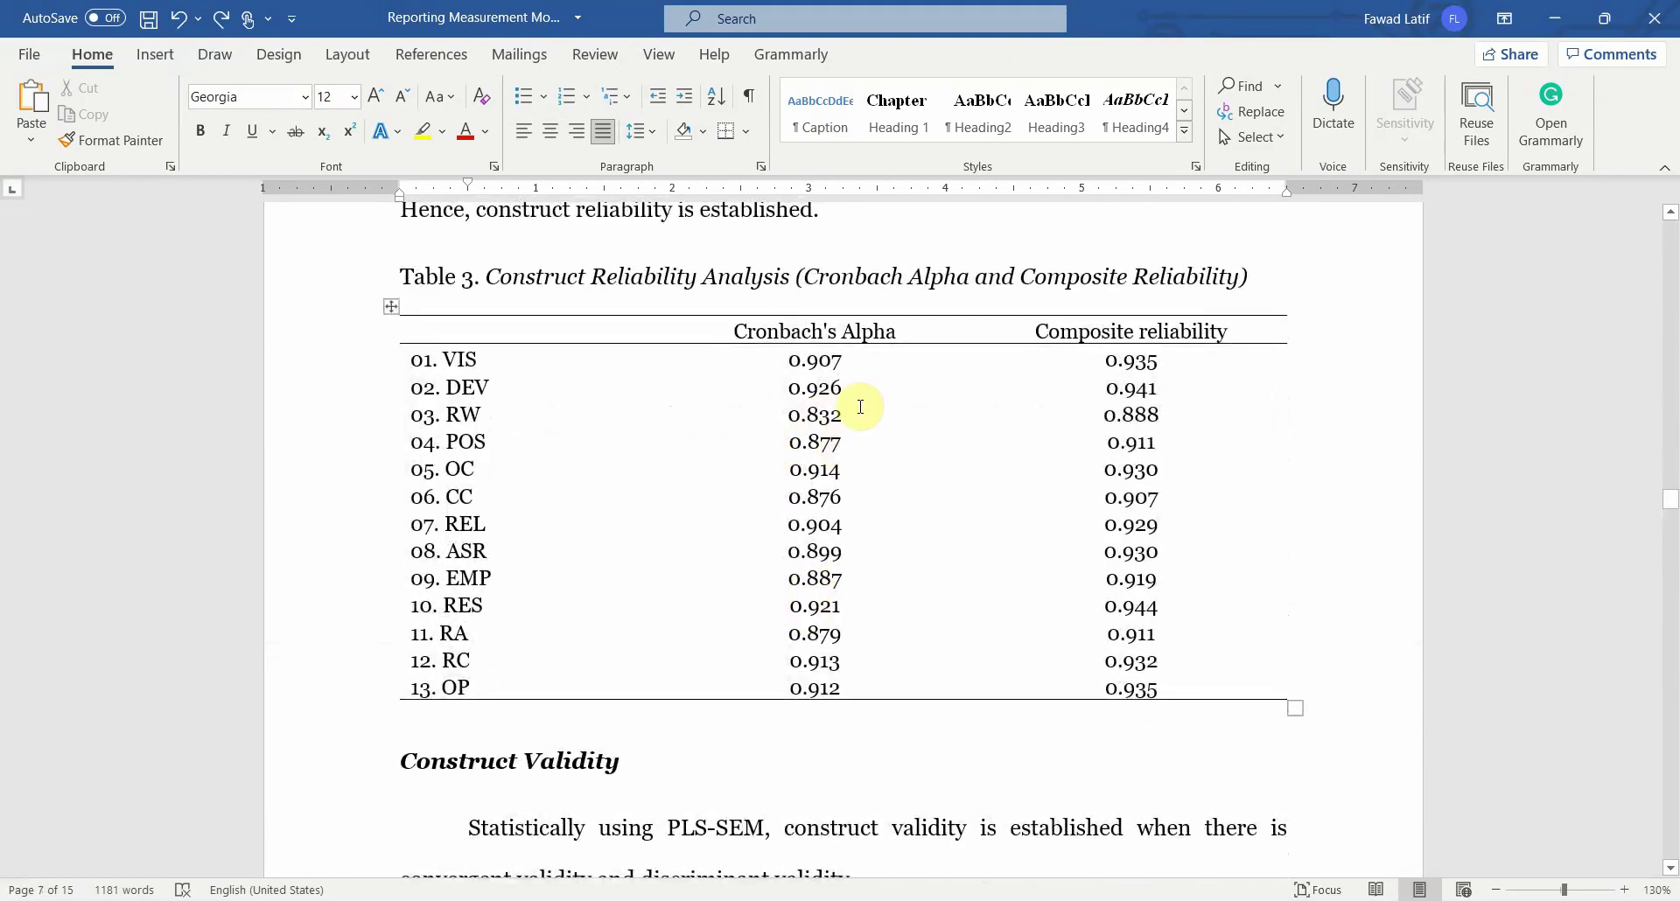
scroll(862, 378, "down", 8)
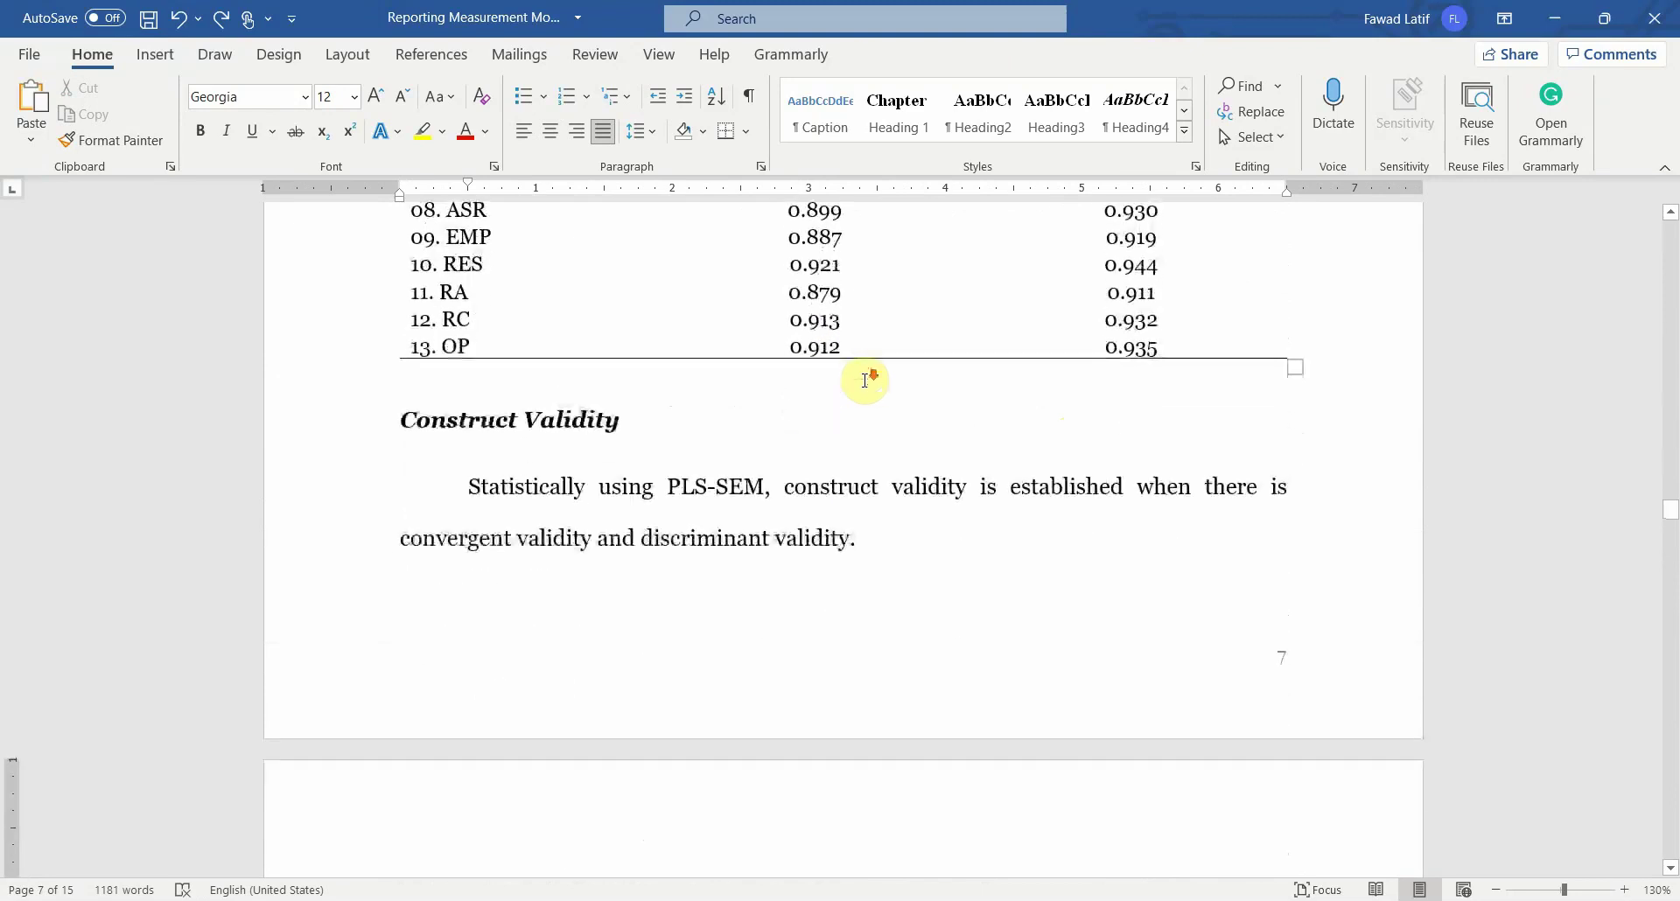
scroll(864, 381, "down", 1)
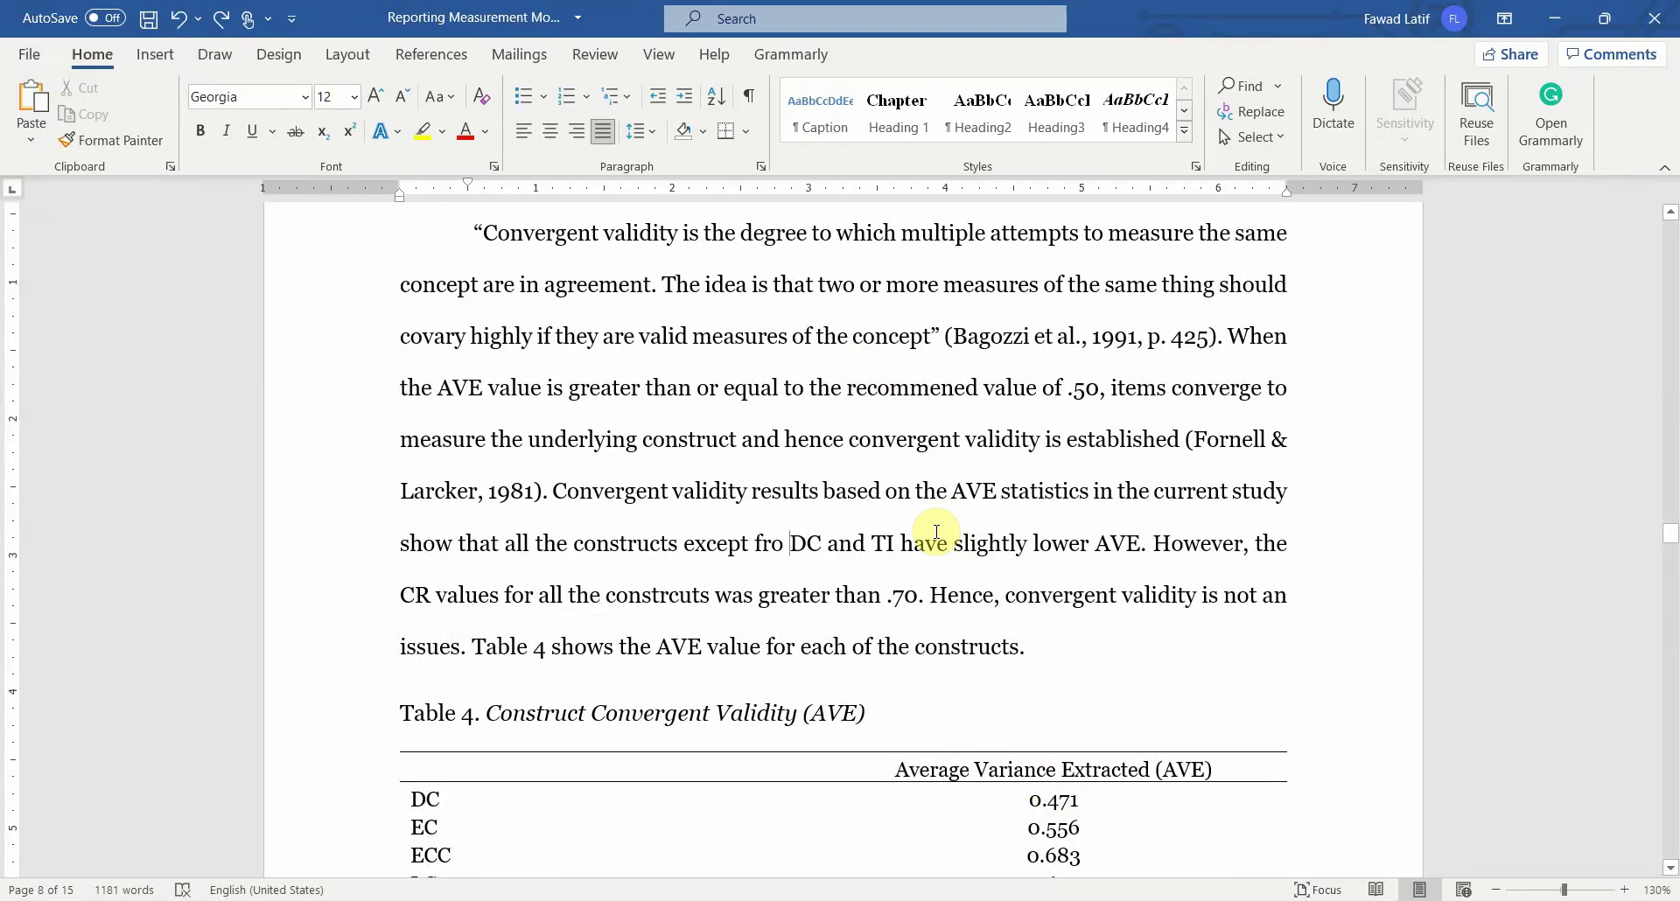
left_click_drag(552, 490, 917, 587)
left_click(755, 544)
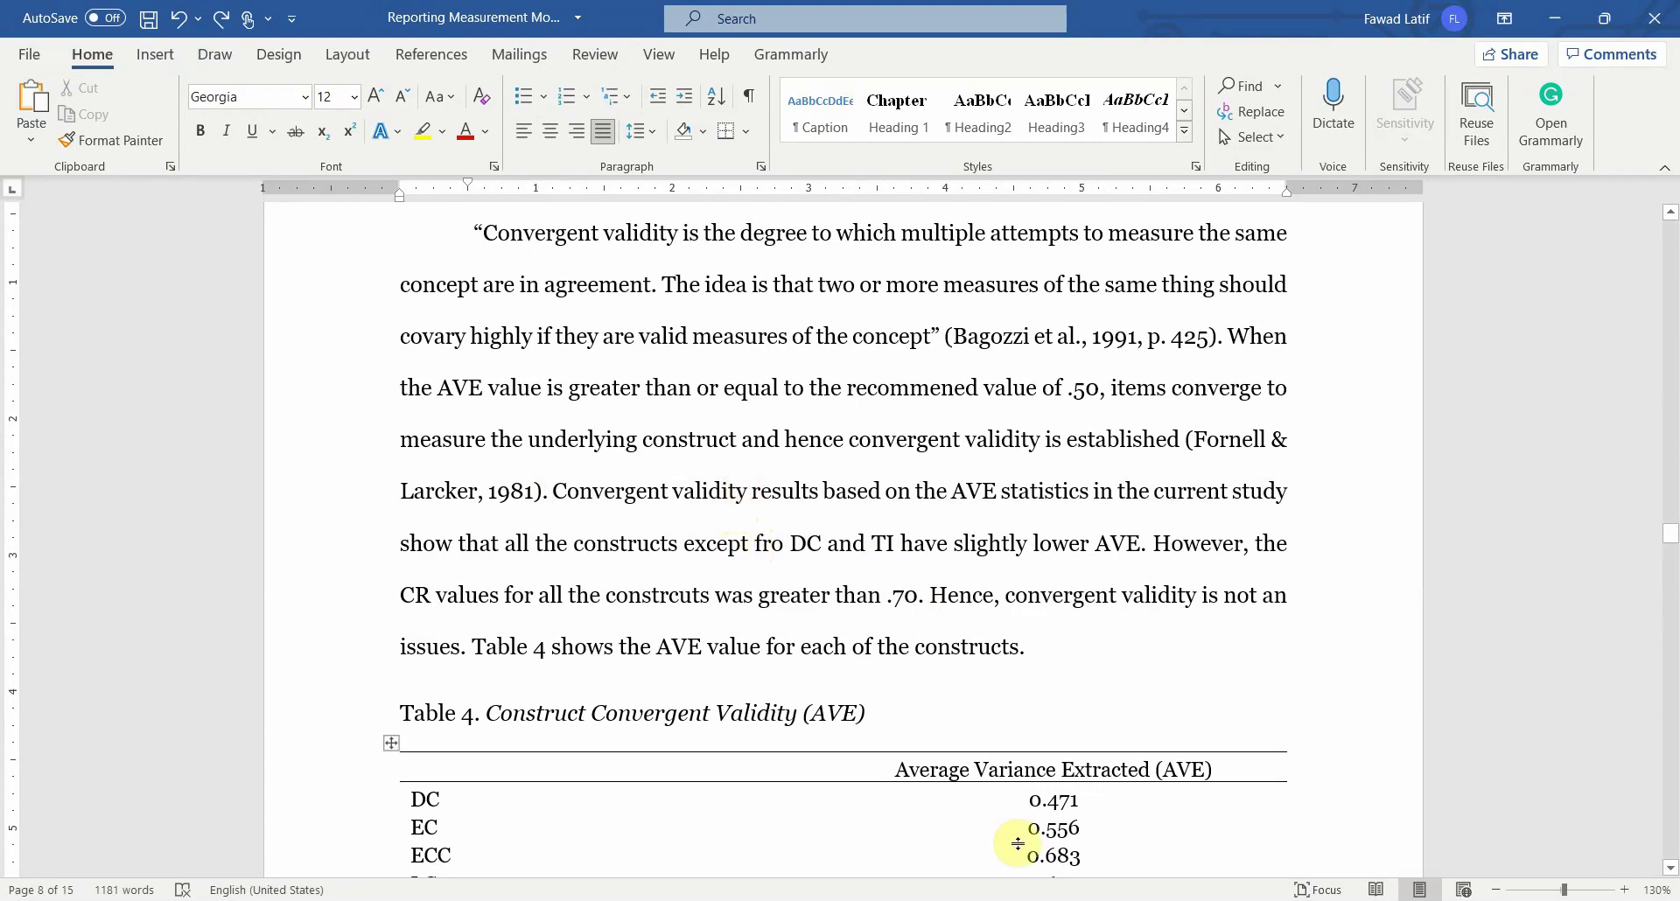
Step: Delete the old AVE table under the Table 4 caption
left_click(388, 742)
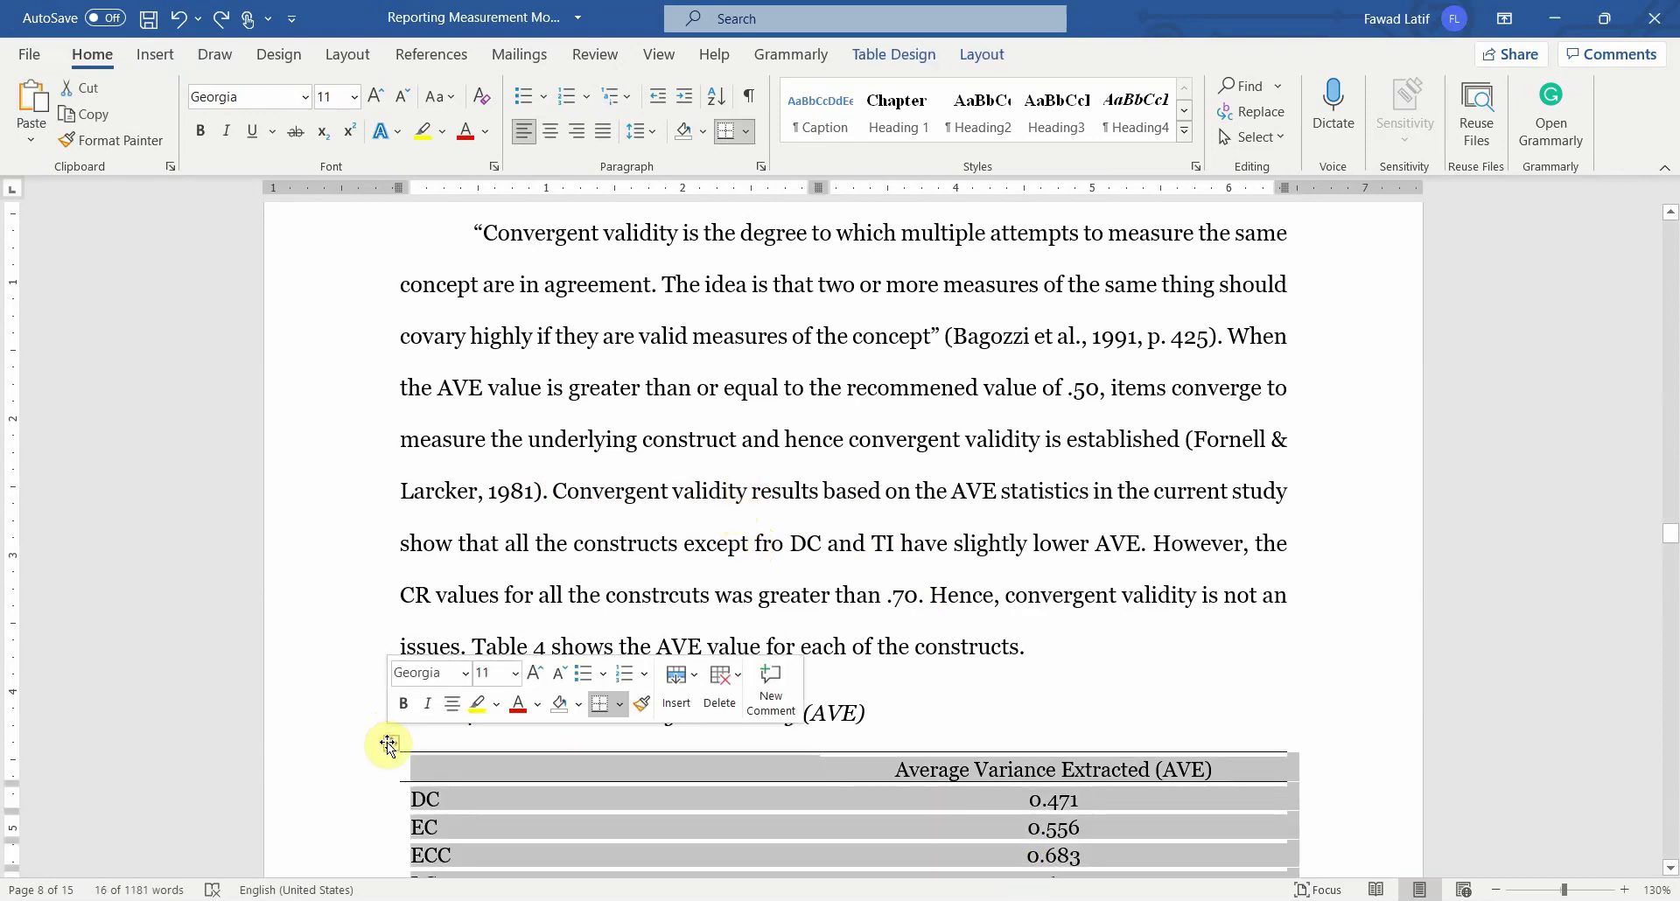
key("BackSpace")
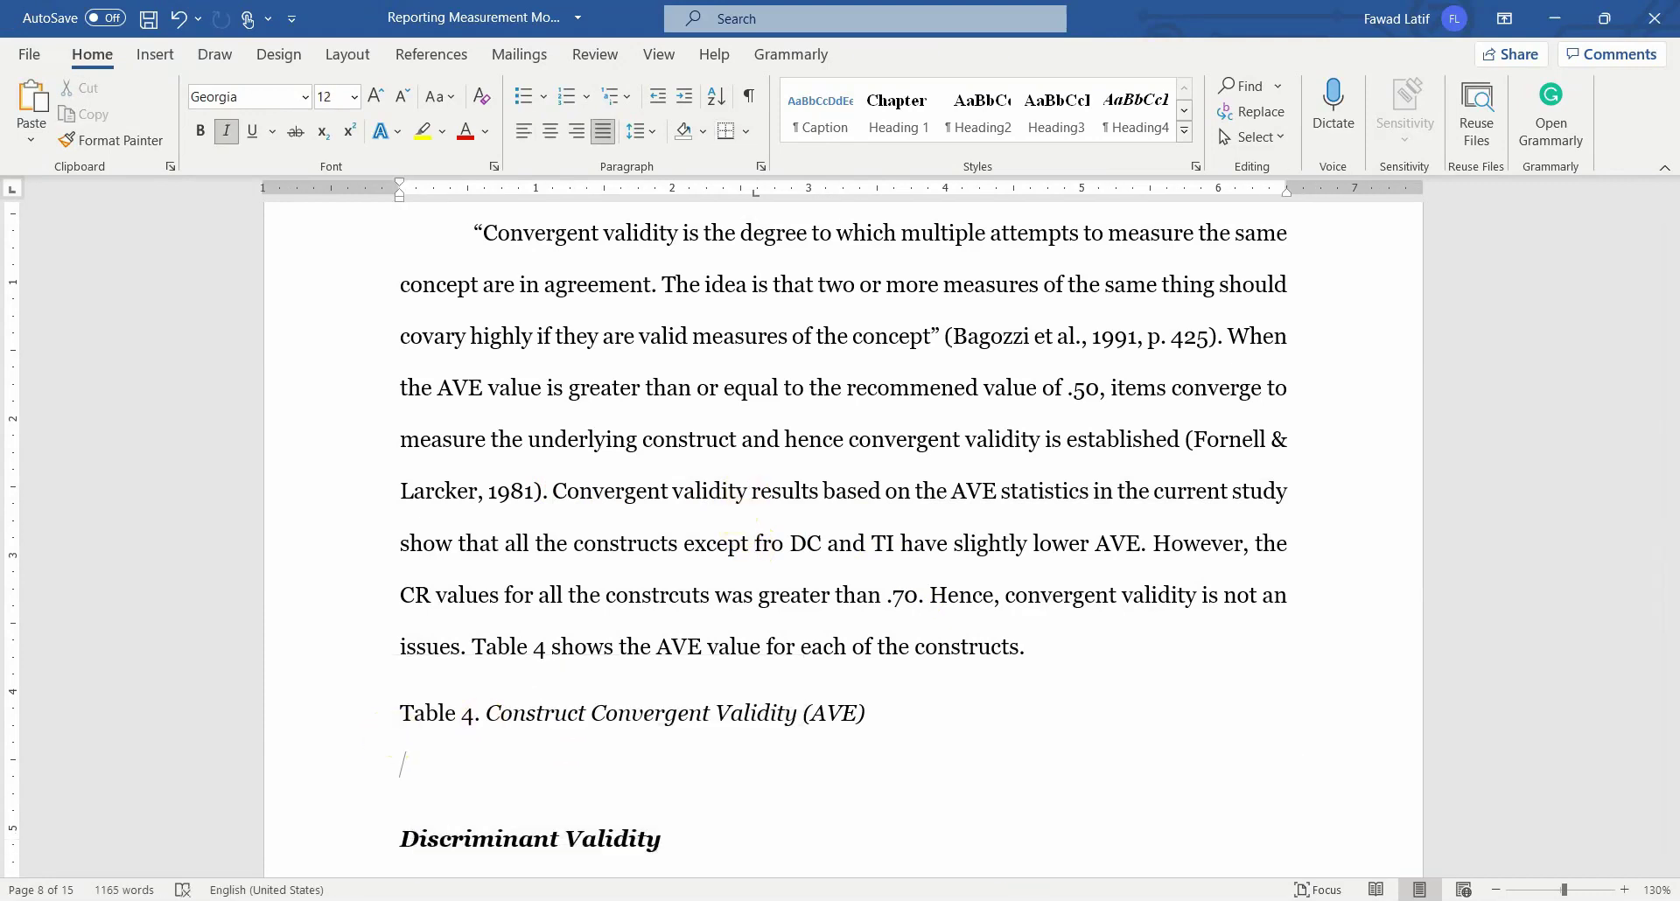
Step: Switch to the SmartPLS report and copy the whole Construct reliability and validity overview table, including the AVE column
key("alt+Tab")
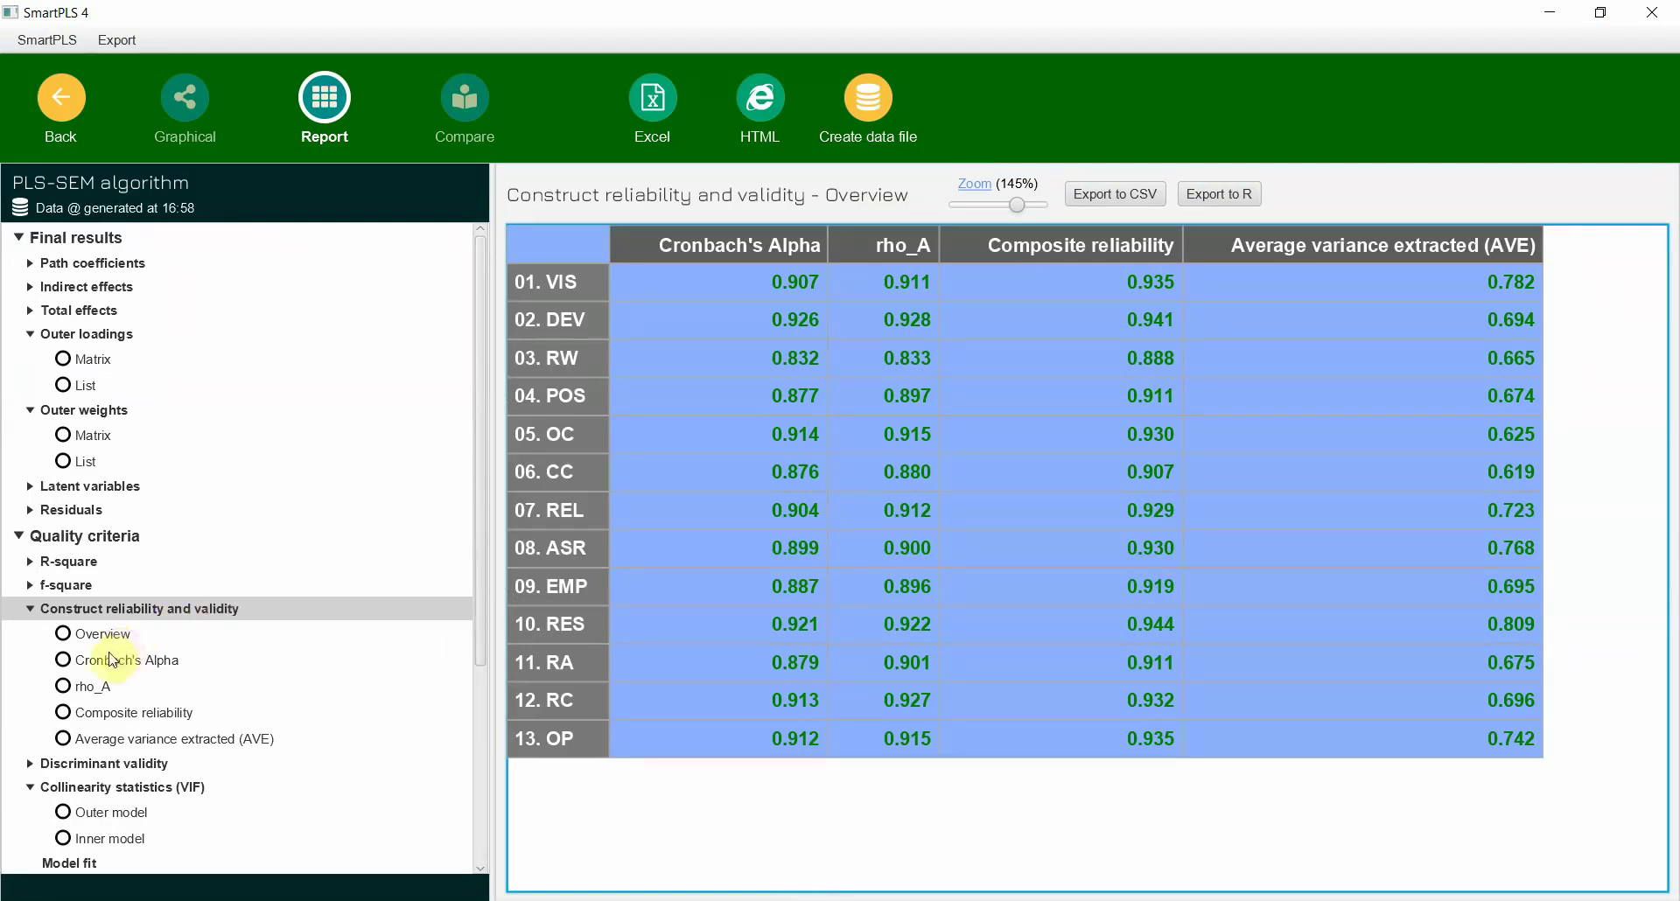
left_click(131, 738)
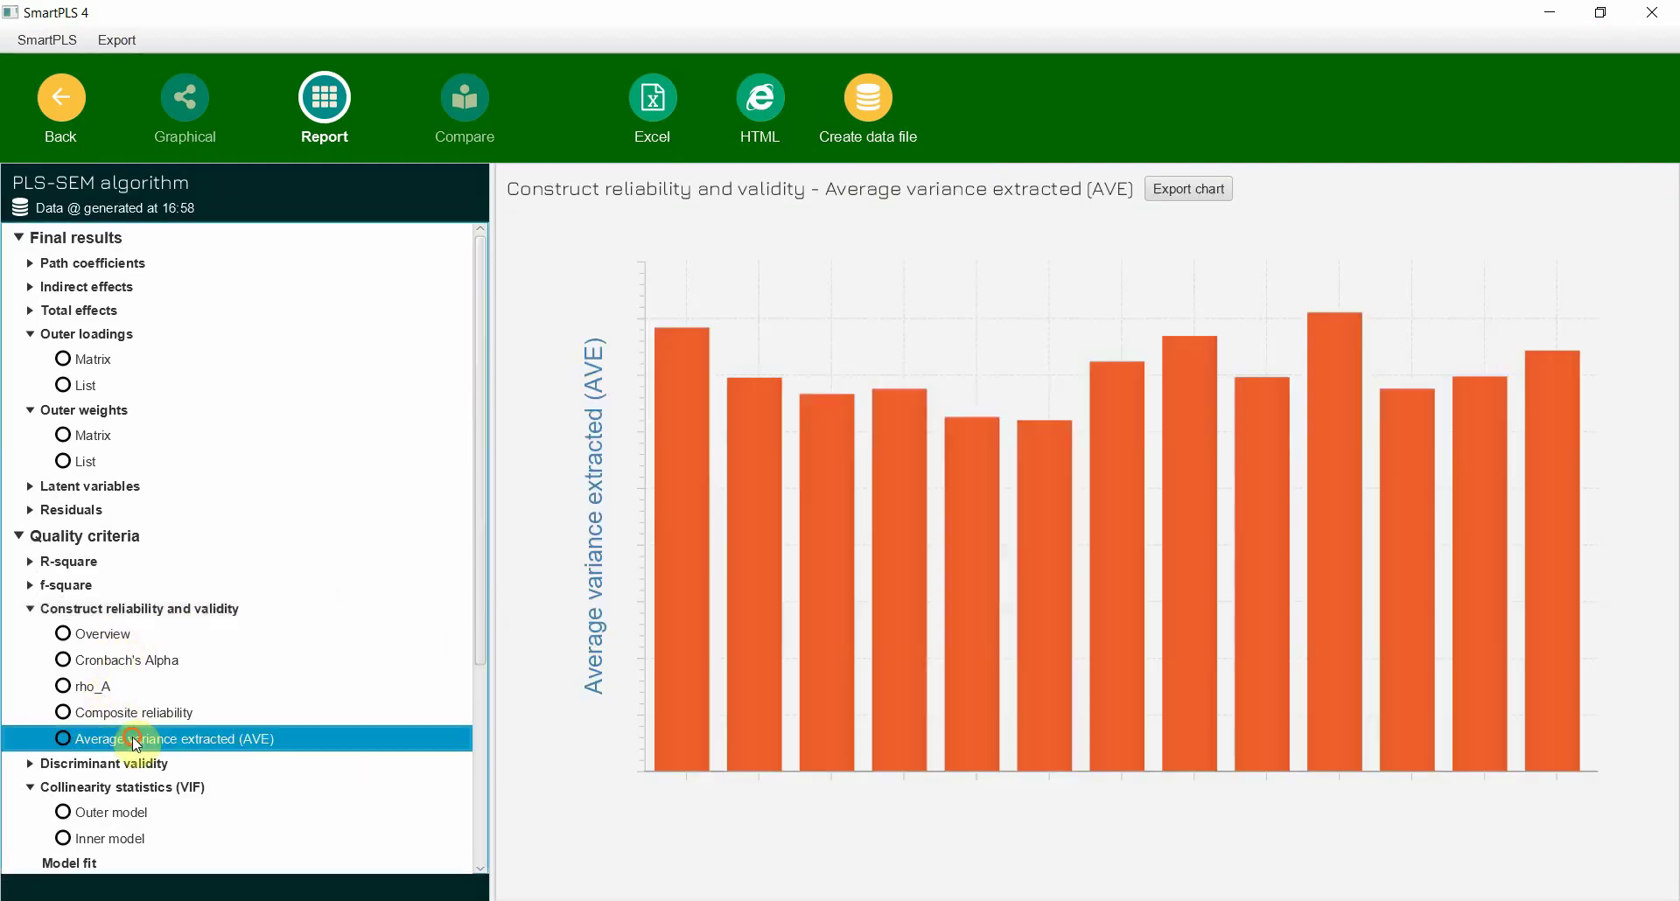
left_click(125, 643)
left_click_drag(541, 238, 1320, 720)
right_click(858, 464)
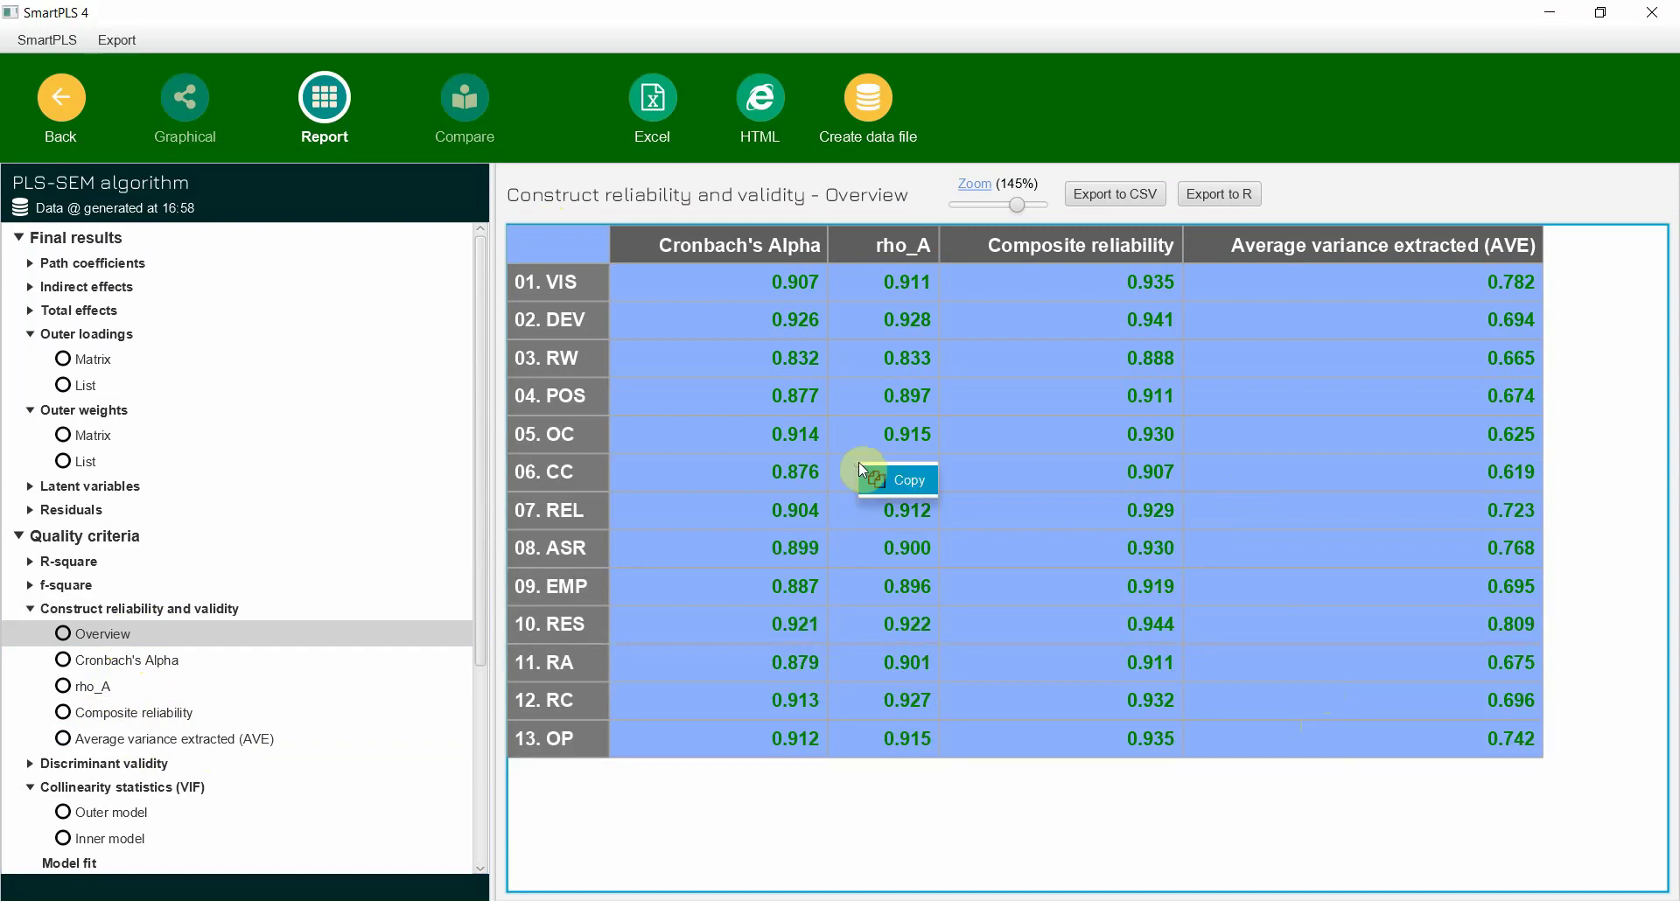
left_click(880, 475)
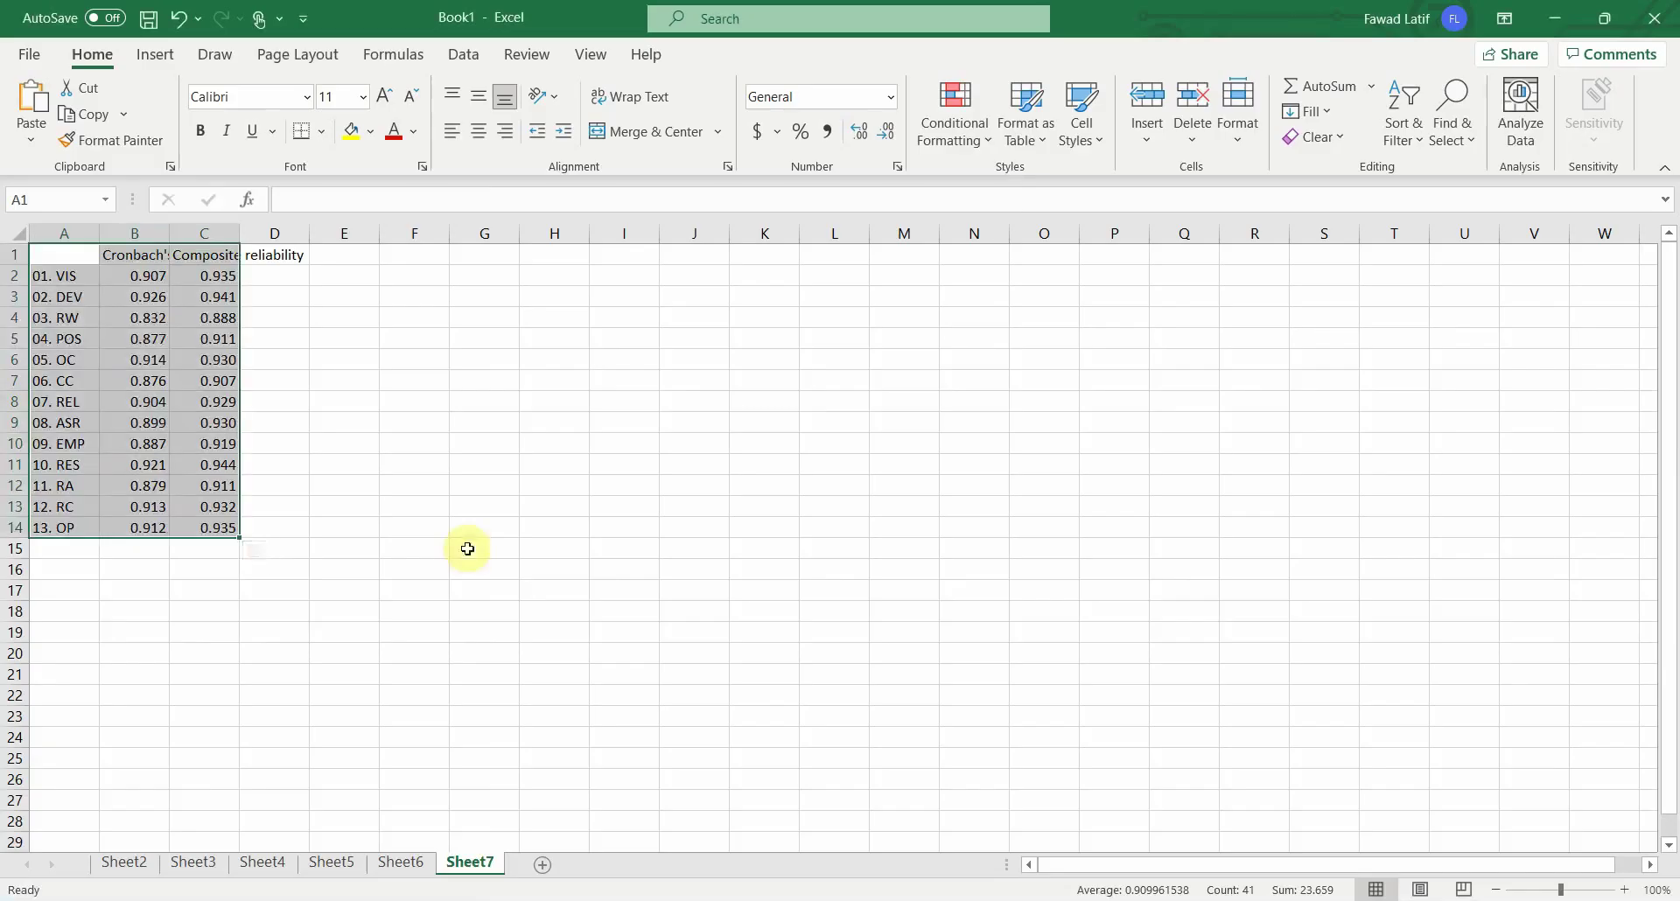
Step: Switch to Excel and paste the copied overview table at A1 of a new worksheet, Sheet7
left_click(80, 258)
key("ctrl+v")
left_click(185, 318)
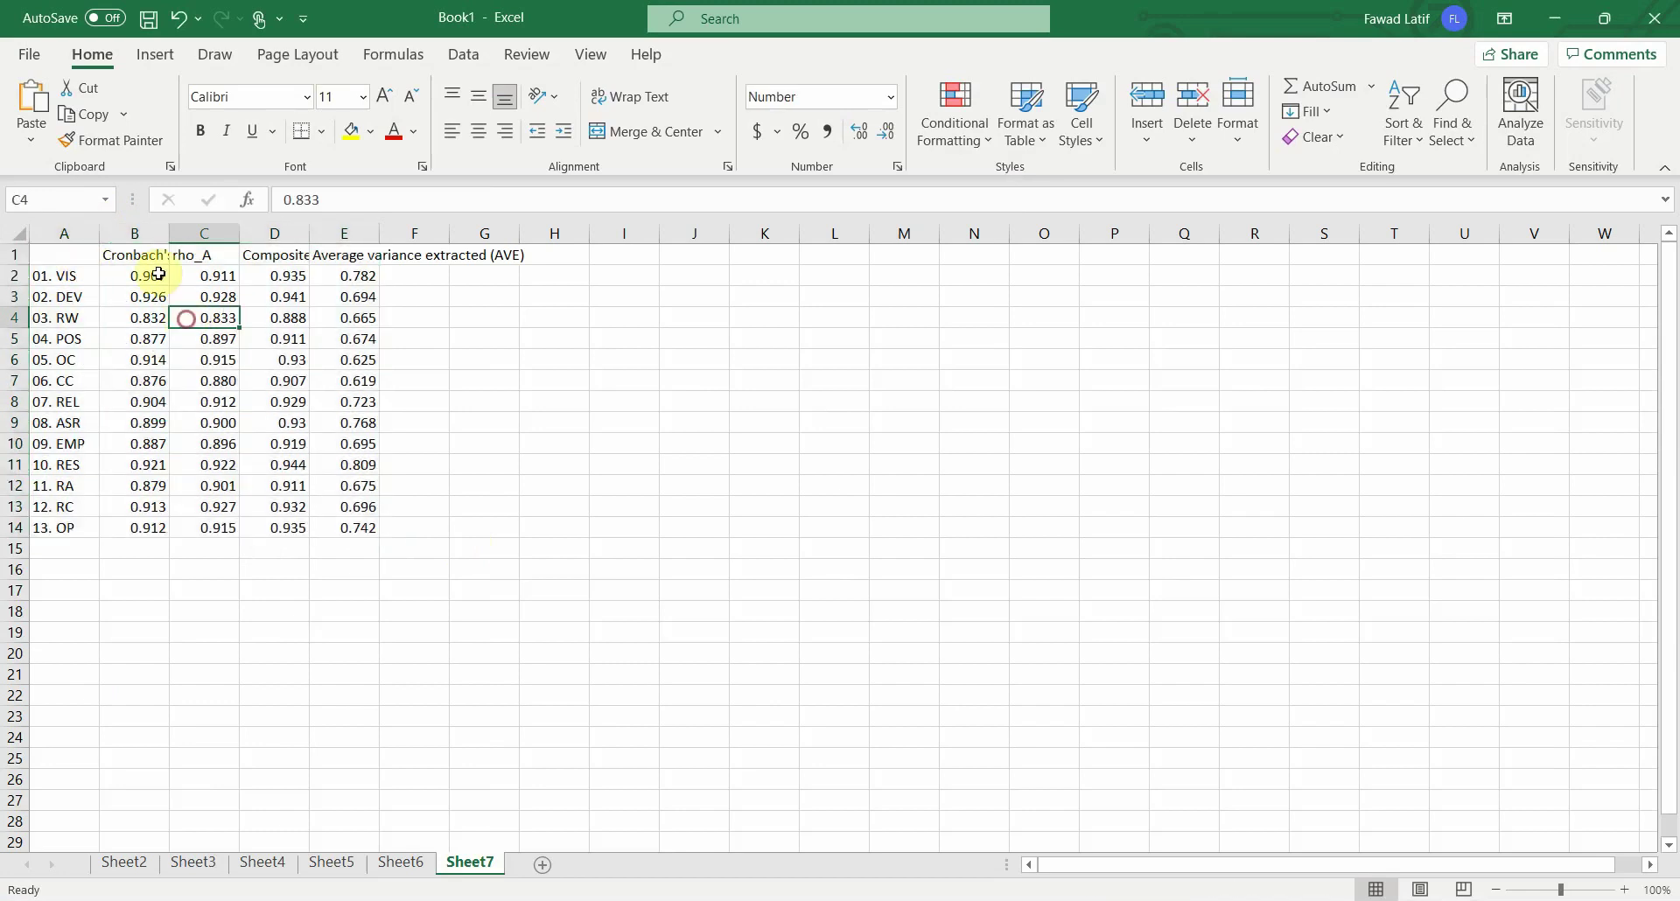
Step: Delete the Cronbach's Alpha, rho_A and Composite reliability columns, leaving only the constructs and their AVE values
left_click_drag(139, 248, 263, 233)
right_click(263, 232)
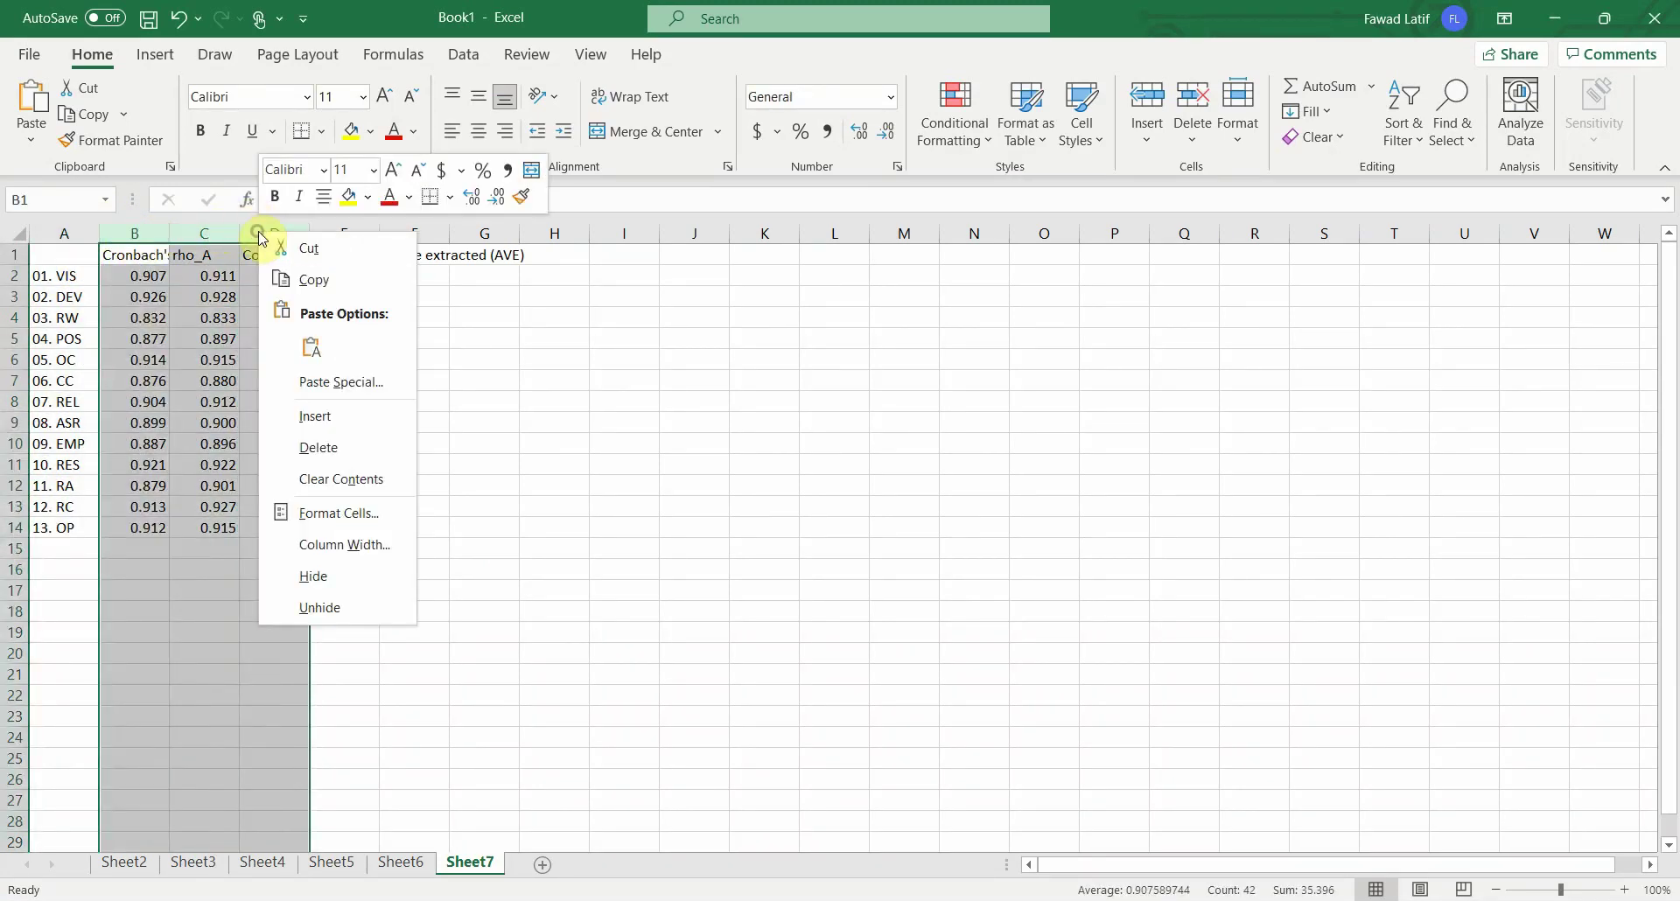
left_click(305, 448)
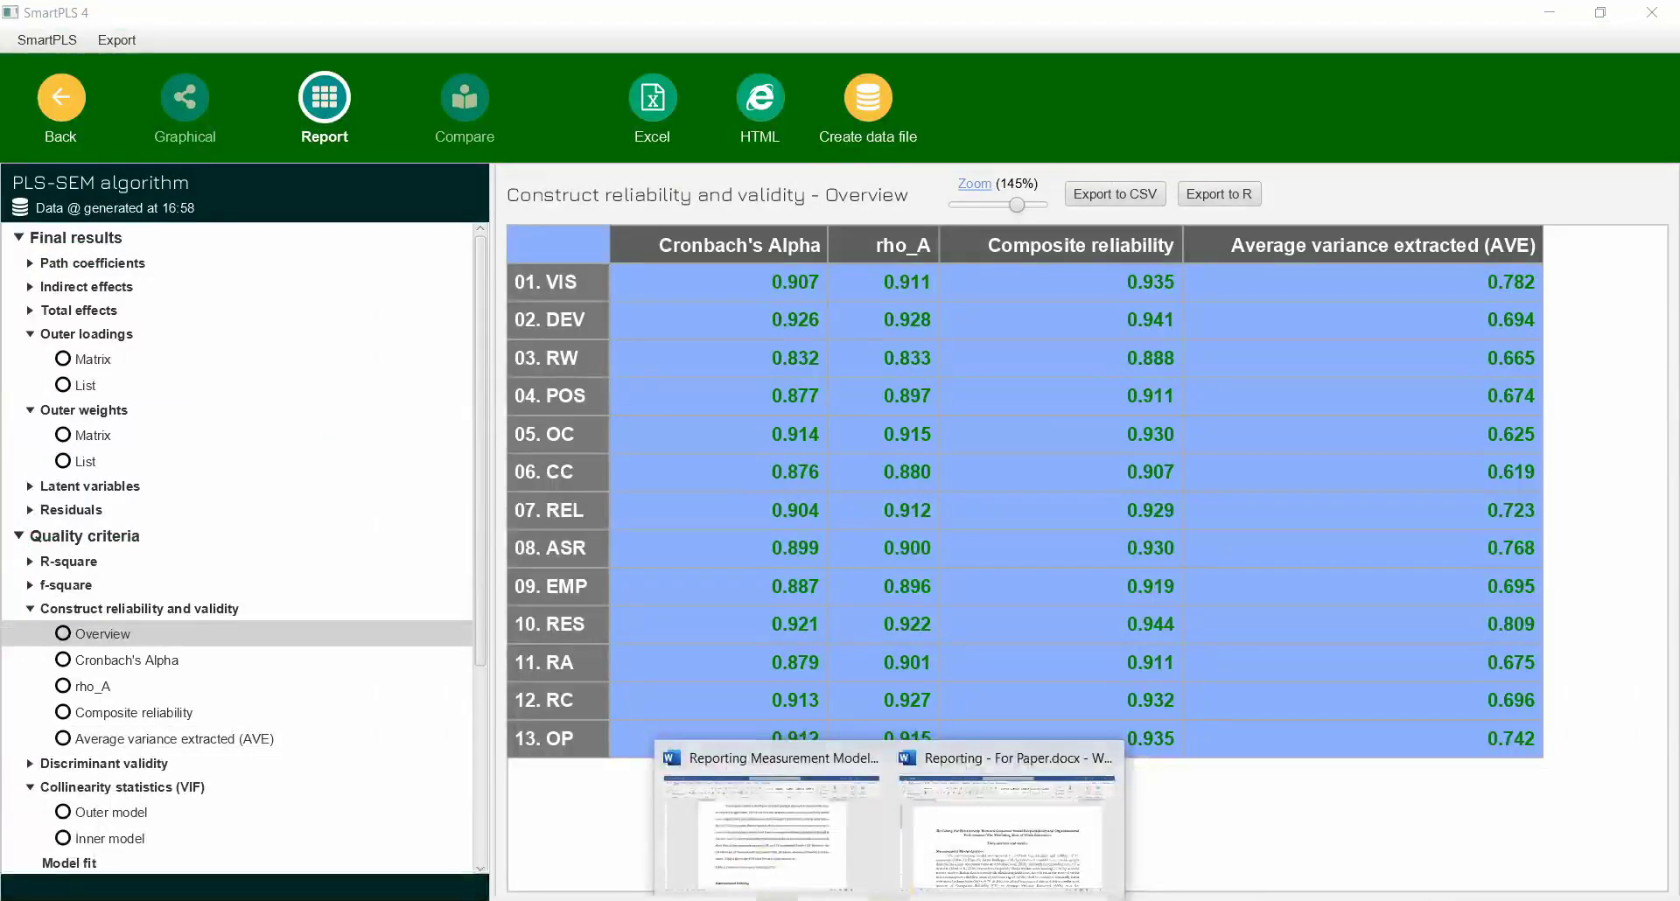
Step: Switch to the Word thesis document and paste the copied AVE table under the Table 4 caption
left_click(762, 846)
scroll(697, 744, "down", 3)
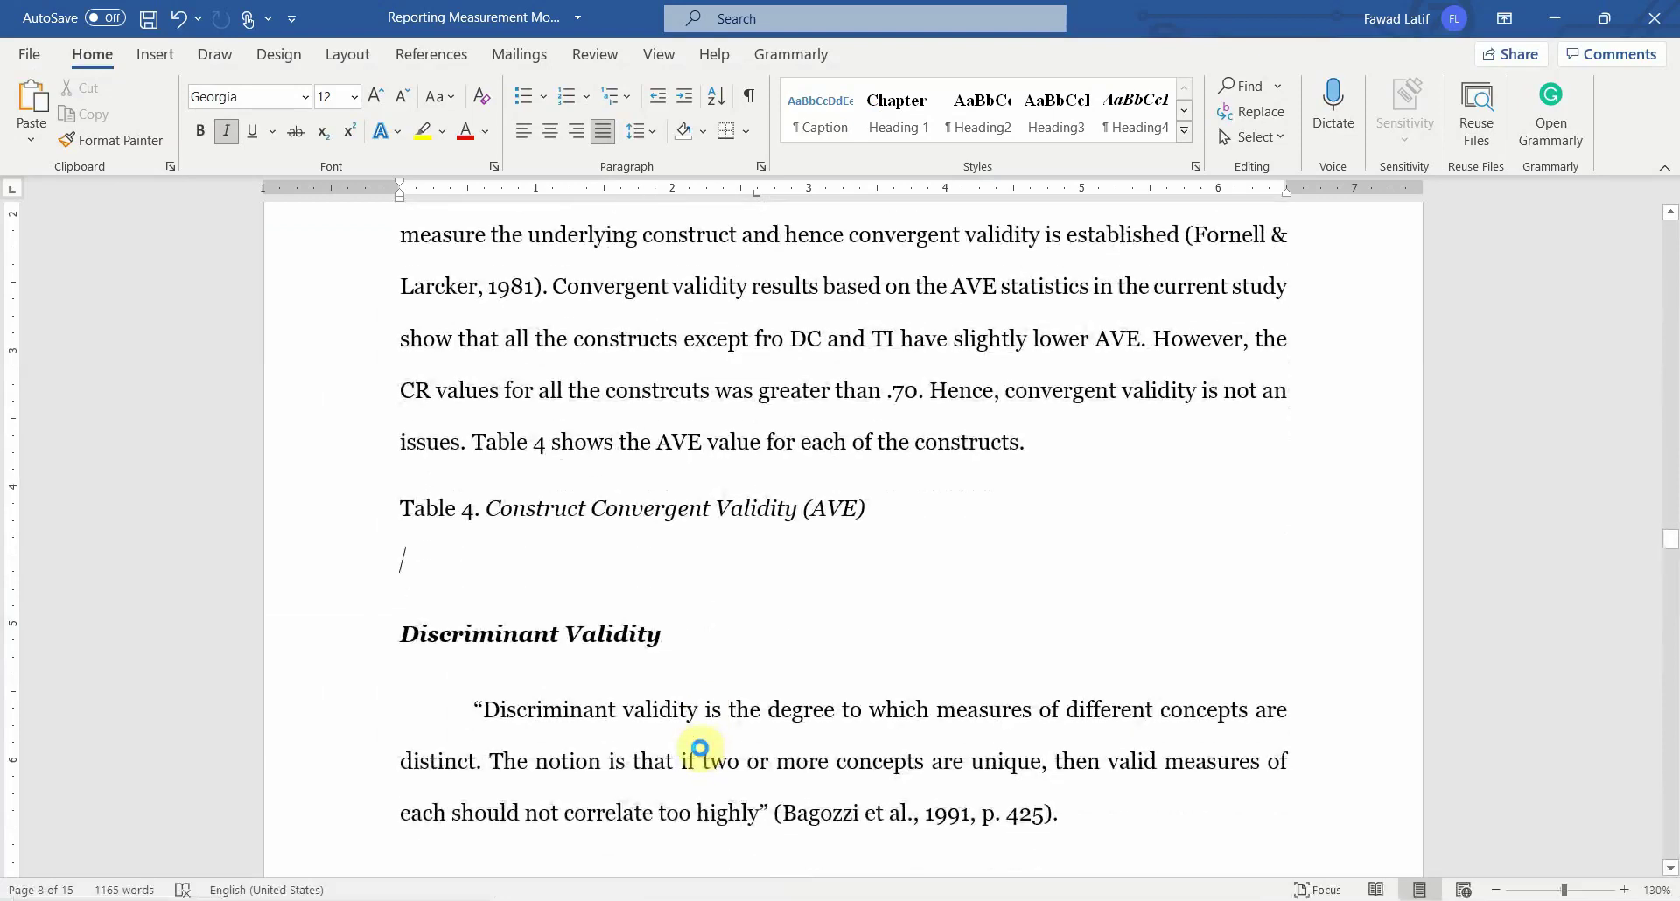
key("ctrl+v")
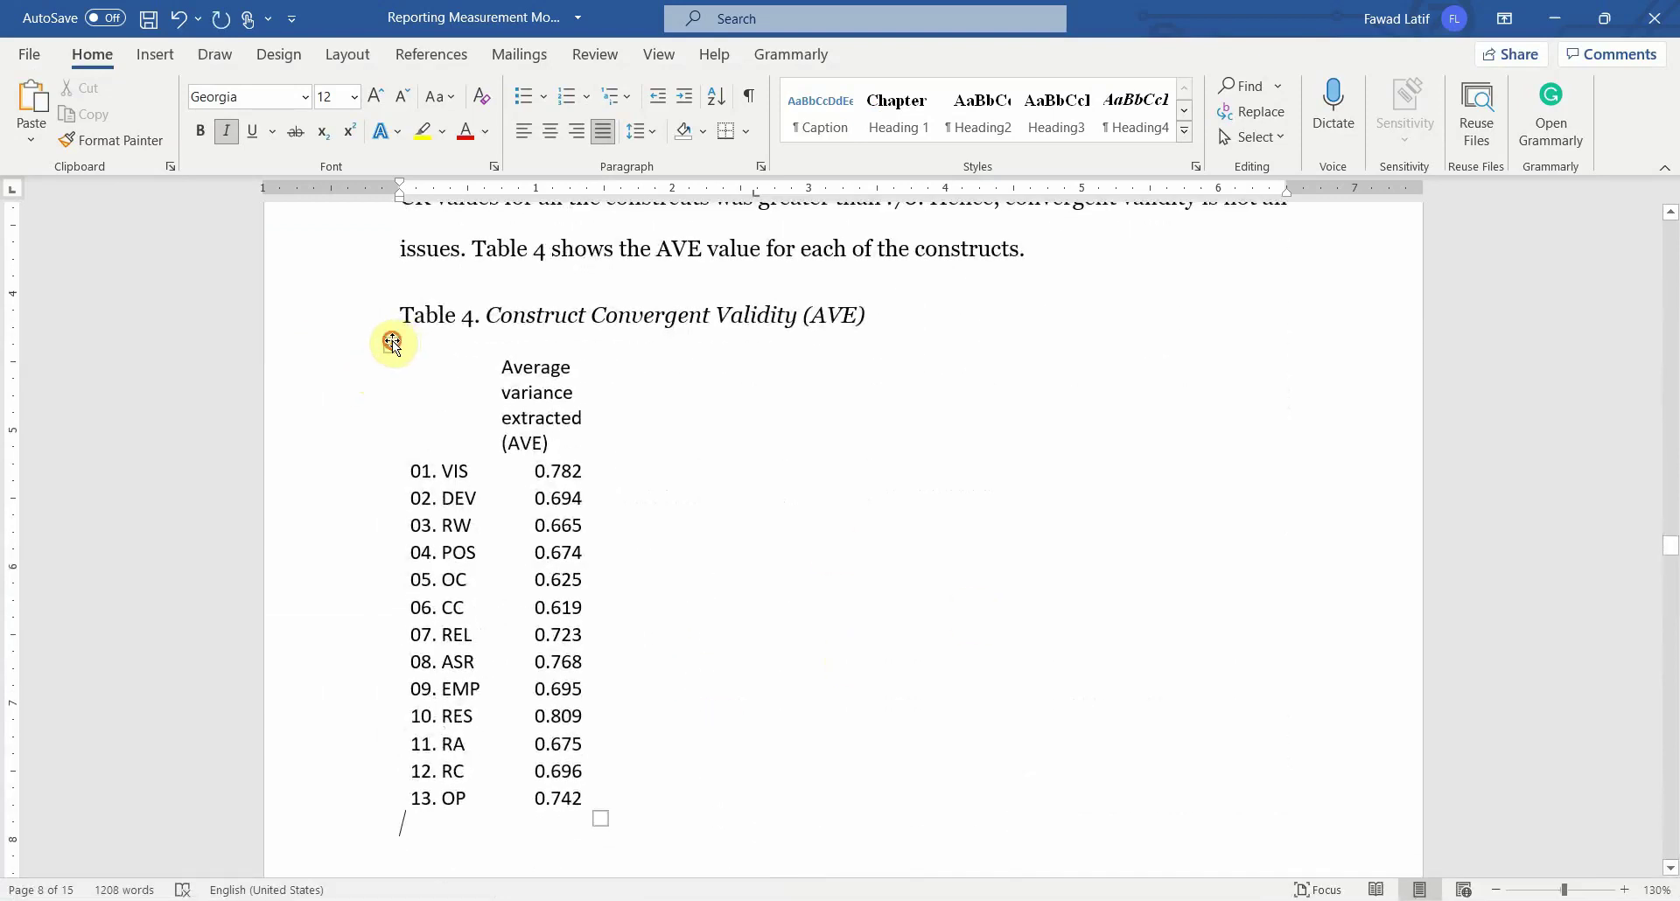
Step: Fit the pasted AVE table to the window width and give it bottom and top borders
left_click(391, 342)
right_click(392, 343)
mouse_move(487, 652)
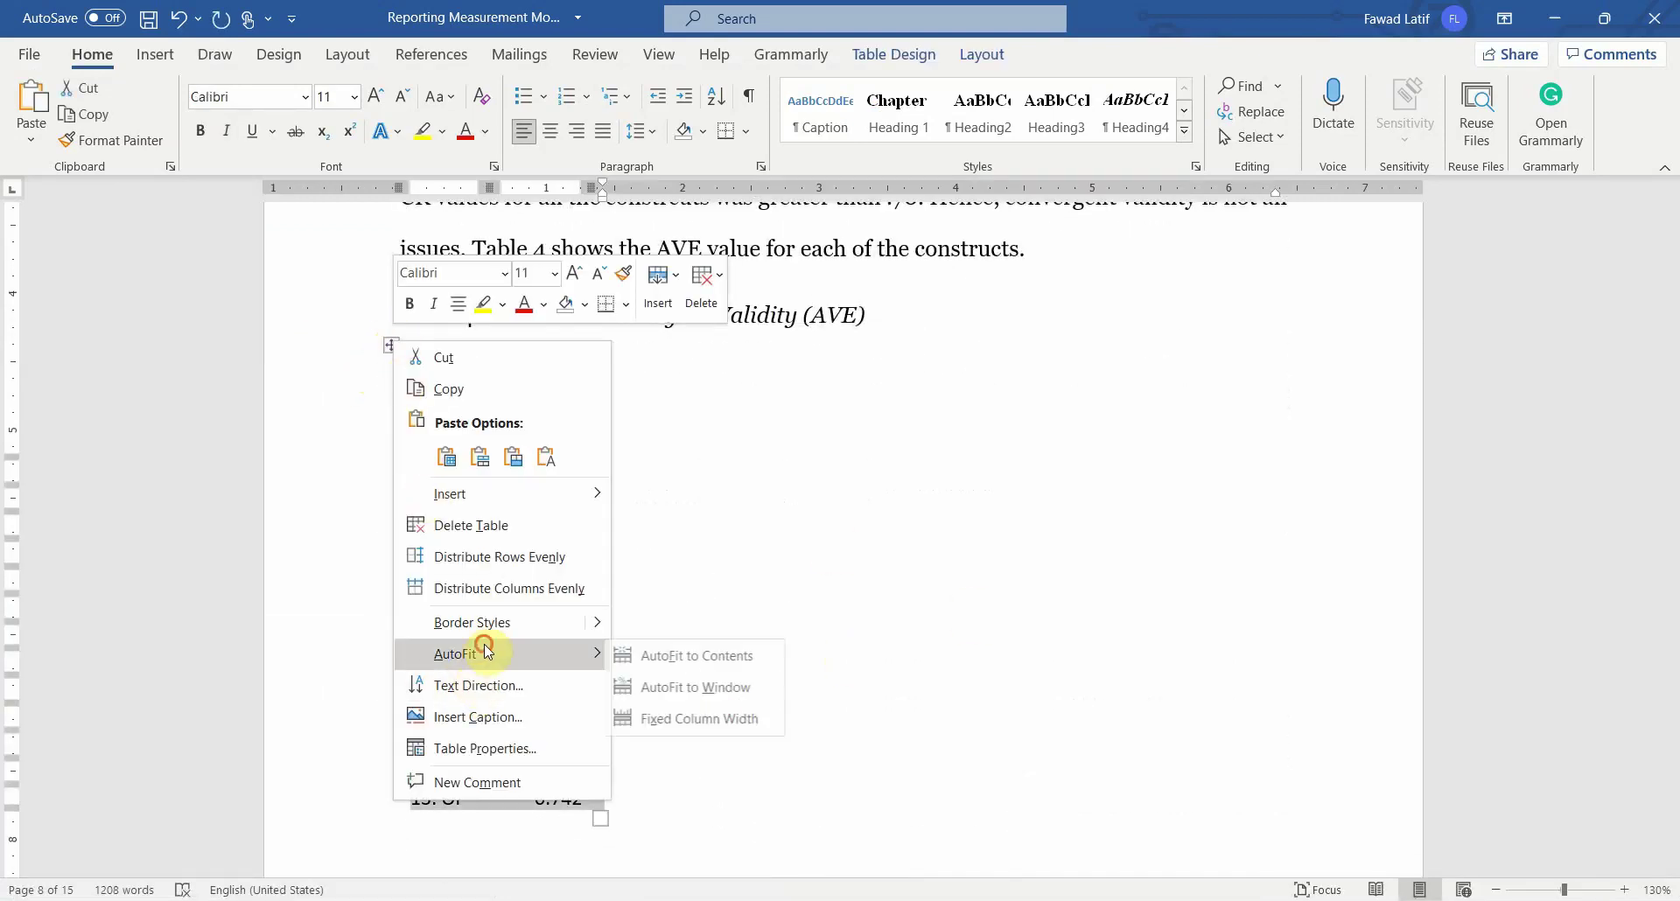
left_click(710, 686)
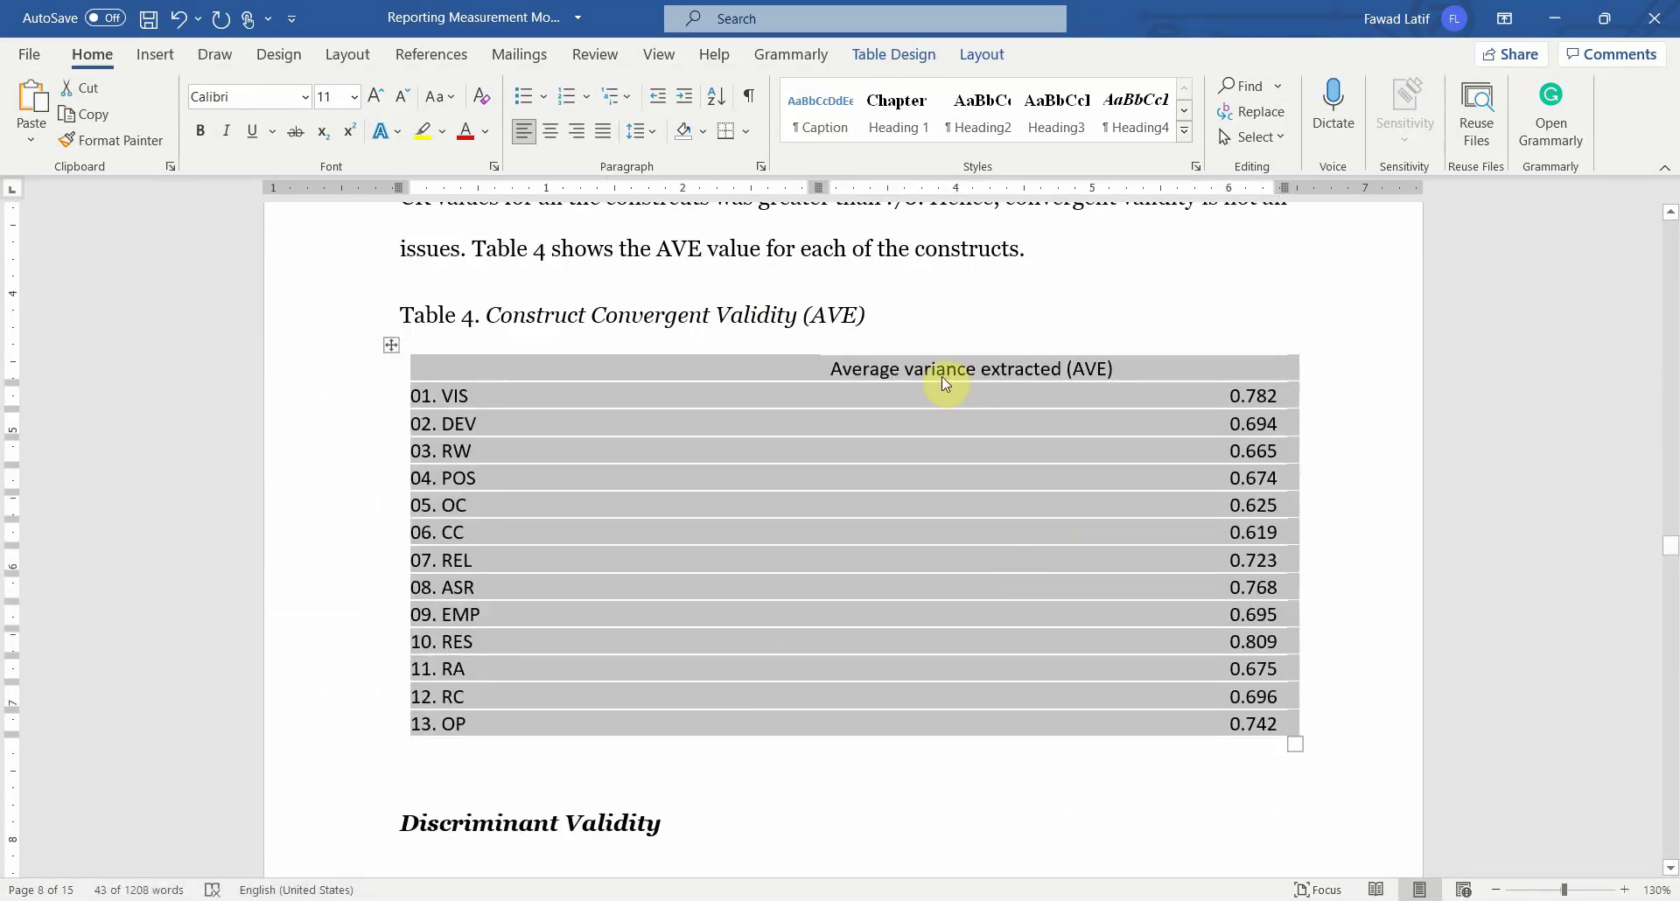
left_click(717, 131)
left_click(746, 133)
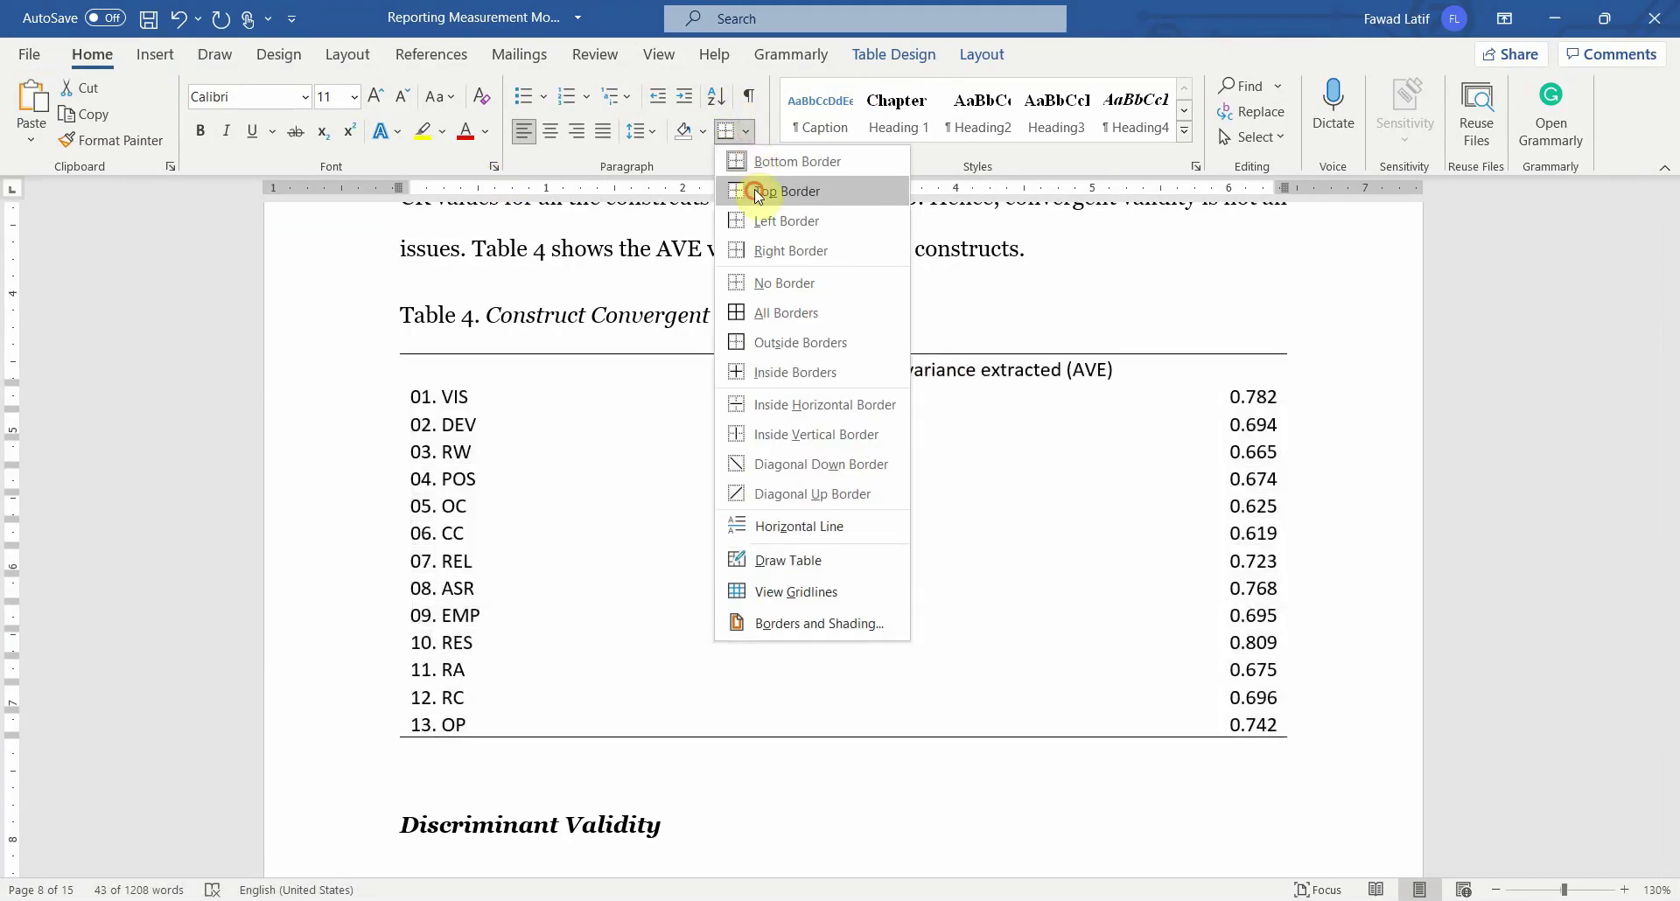
left_click(753, 187)
Step: Add a bottom border beneath the header row of the AVE table
left_click(487, 368)
left_click(452, 364)
mouse_move(453, 365)
left_mouse_down()
mouse_move(930, 370)
mouse_move(954, 385)
mouse_move(964, 362)
left_mouse_up()
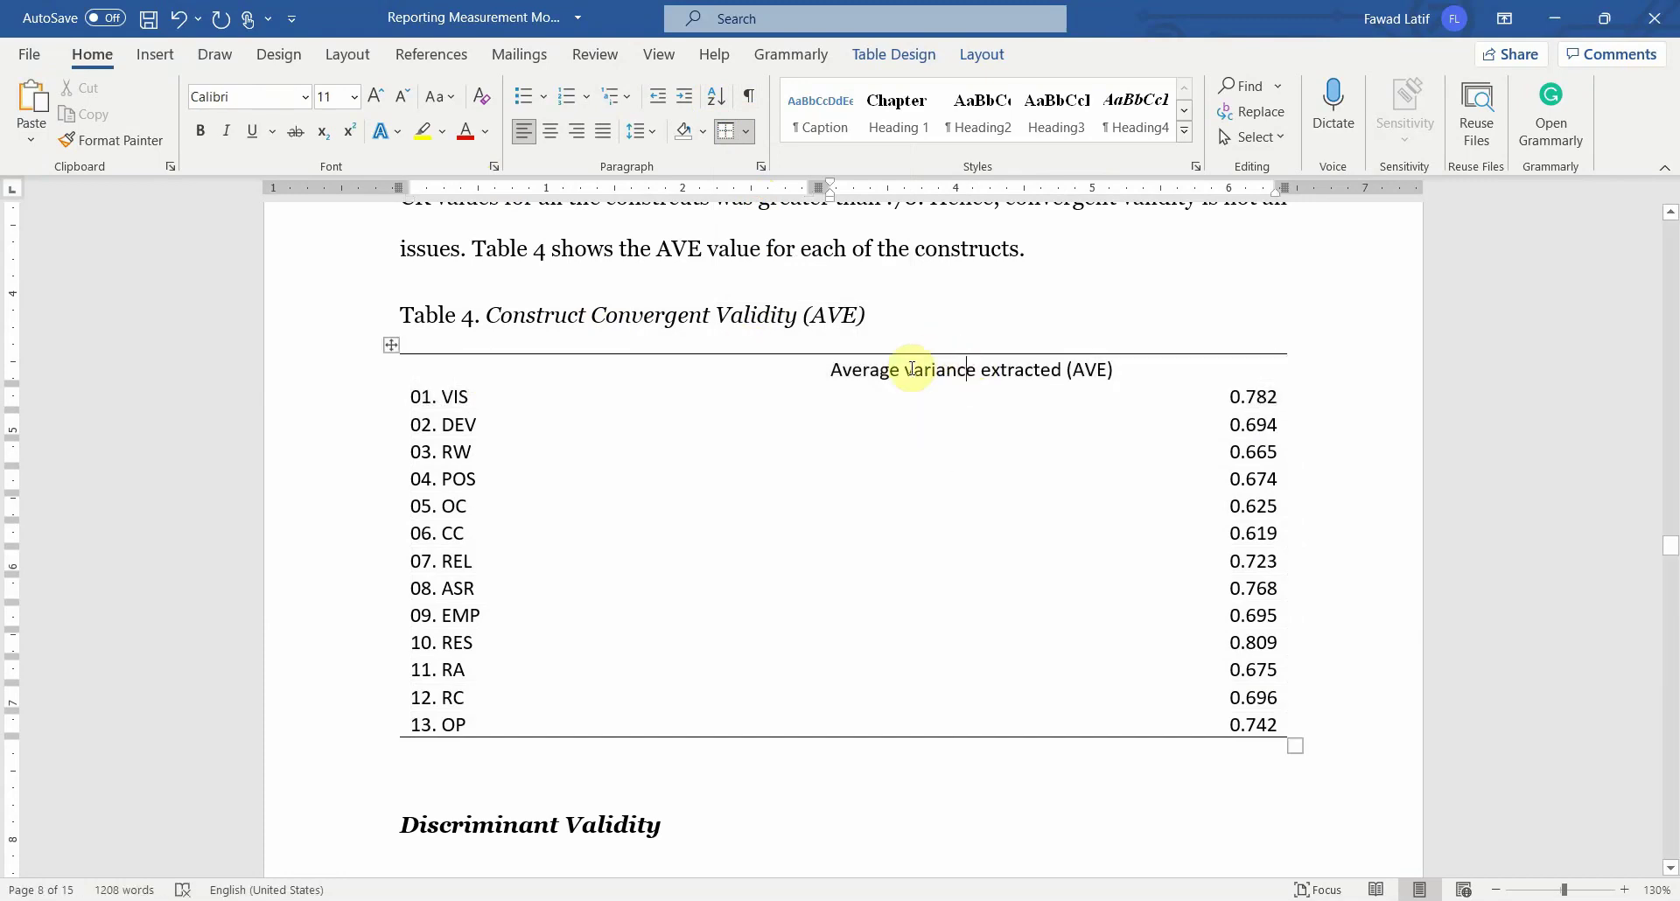
left_click_drag(634, 365, 889, 357)
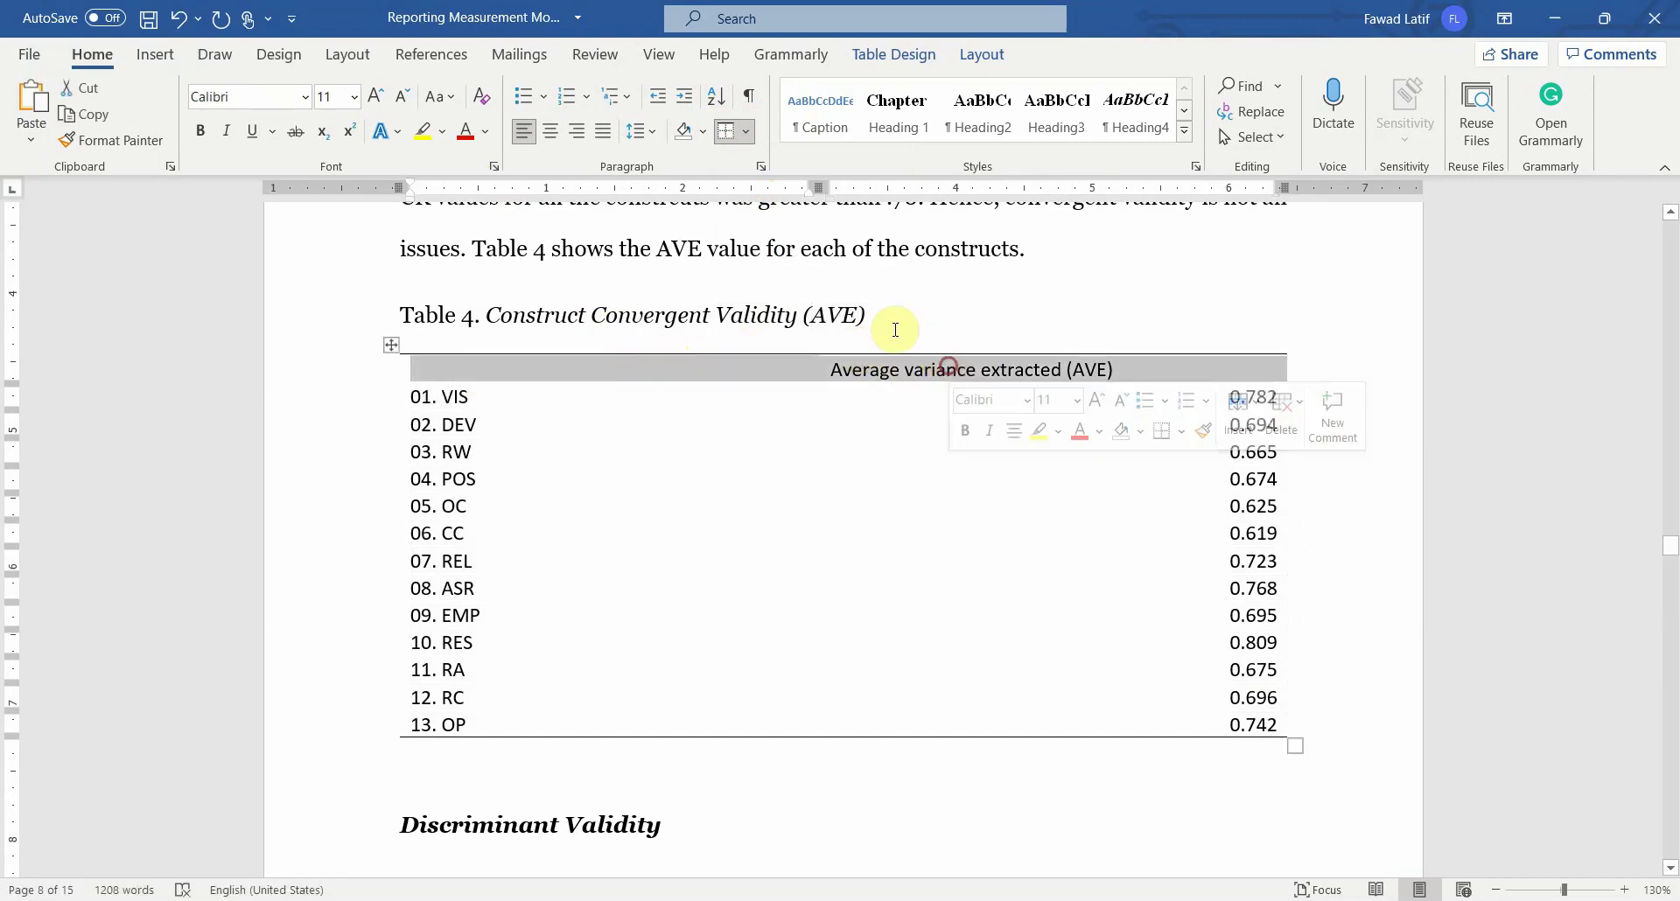
left_click(751, 132)
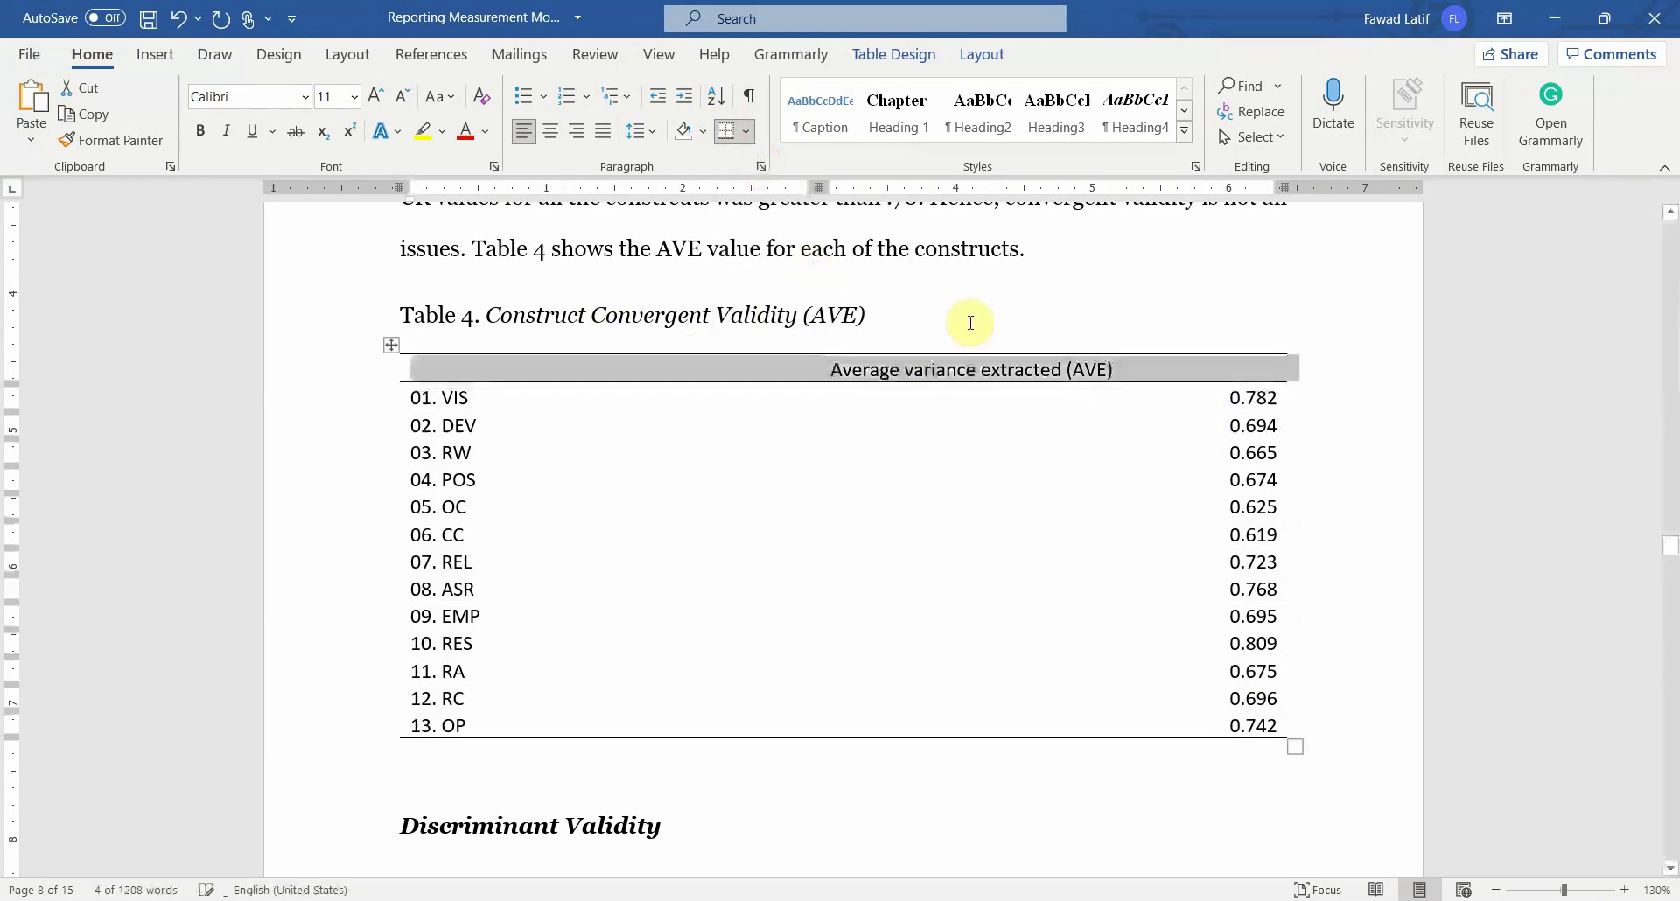
Step: Centre the contents of the Average variance extracted (AVE) column
left_click(973, 360)
left_click(974, 353)
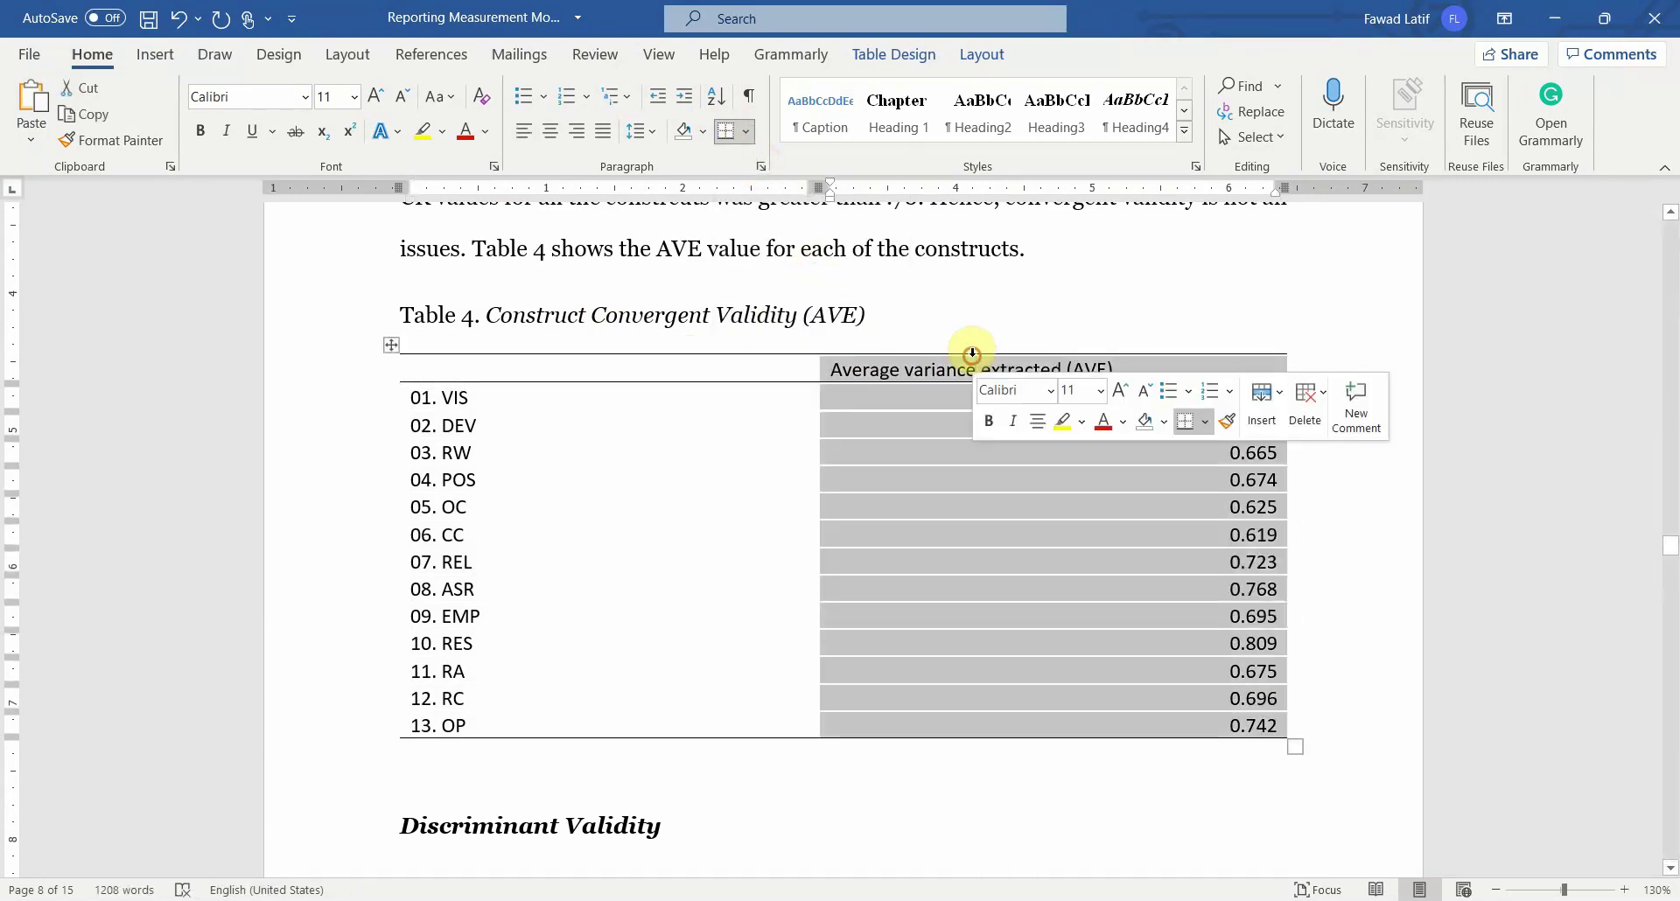
left_click(550, 130)
Step: In the convergent validity paragraph, replace the text from "except fro DC and TI" through "greater than .70" with "have AVE values over 0.50" and save the document
scroll(915, 530, "up", 5)
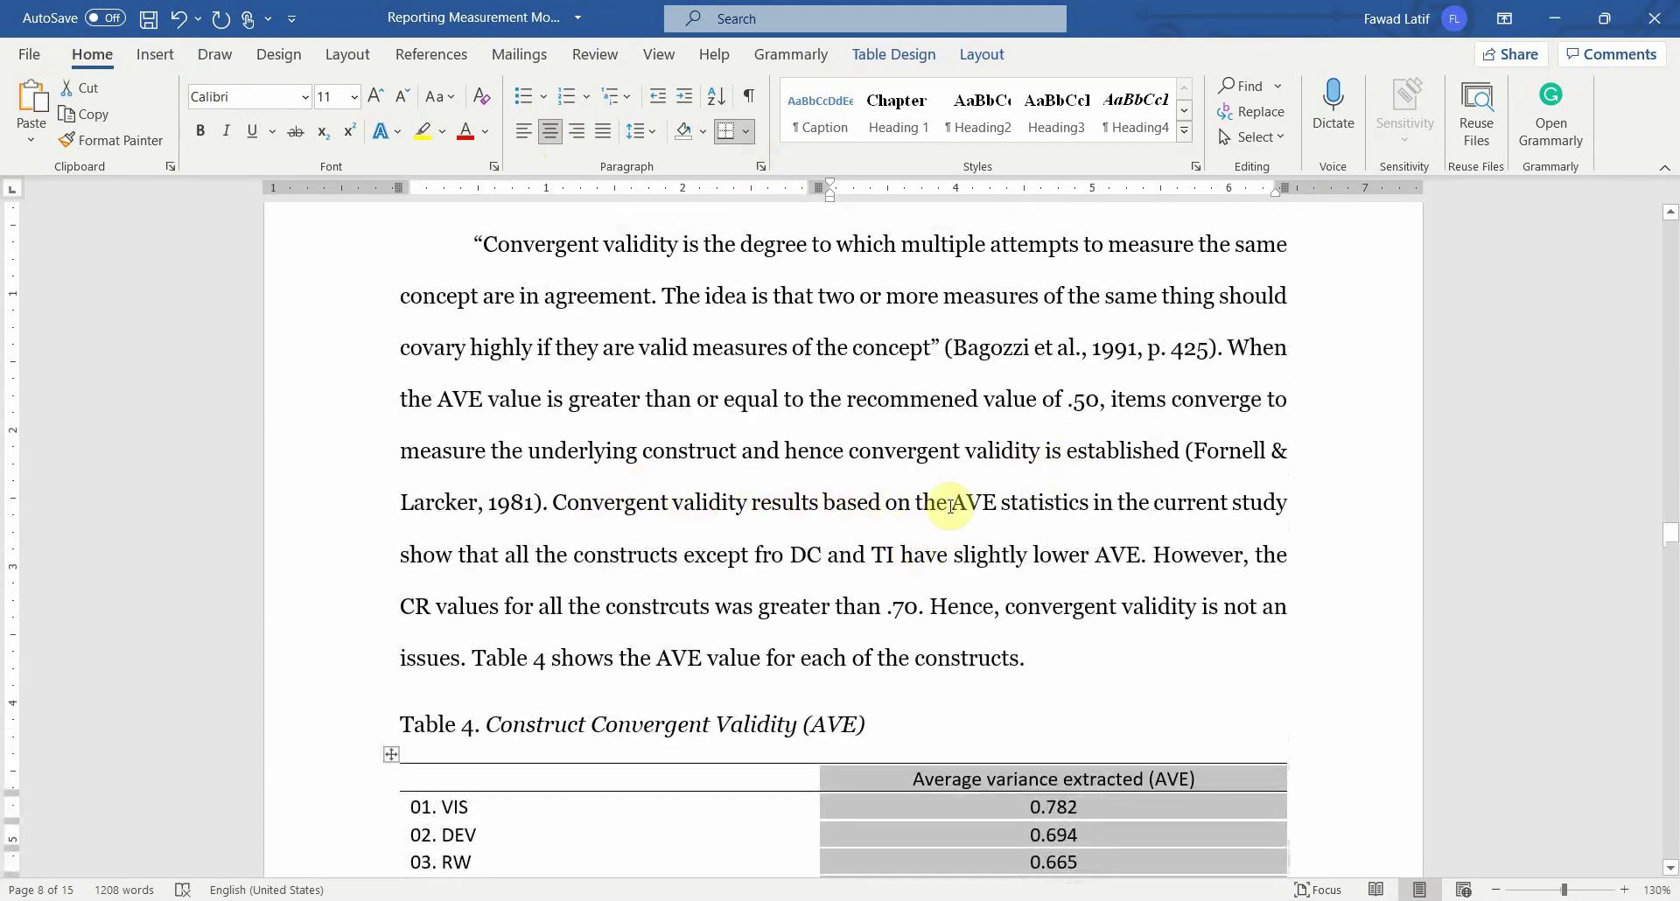
left_click(769, 560)
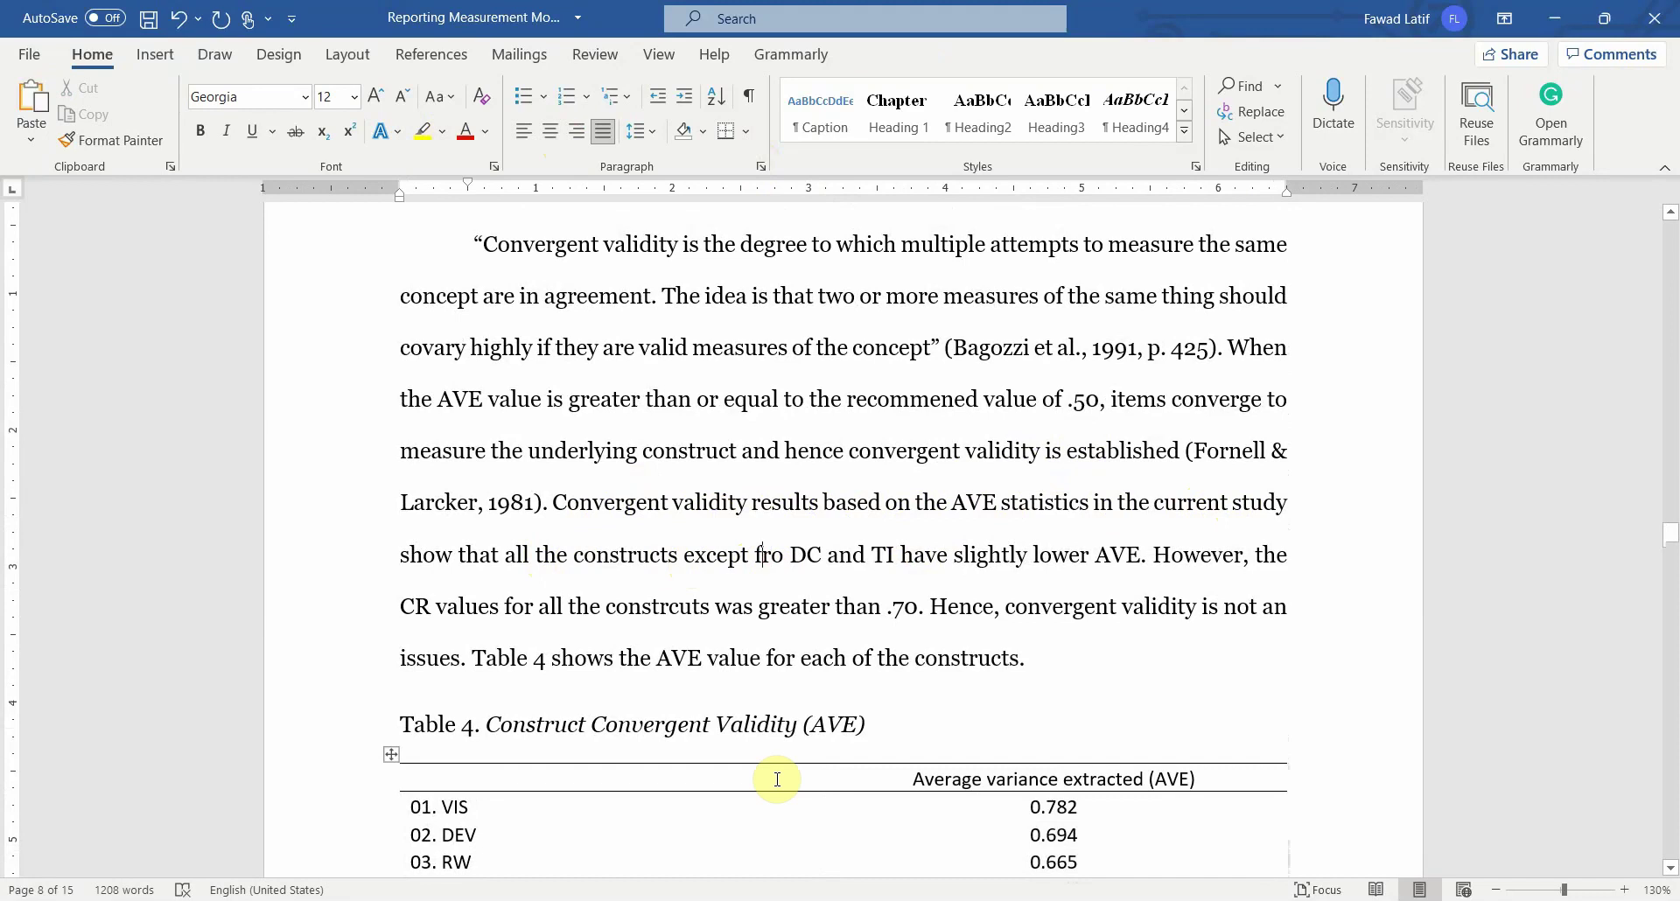
key("ctrl+shift+Right")
key("ctrl+shift+Right")
key("ctrl+shift+Right")
key("ctrl+shift+Right")
key("ctrl+shift+Right")
key("ctrl+shift+Right")
key("ctrl+shift+Right")
key("ctrl+shift+Right")
key("ctrl+shift+Right")
key("ctrl+shift+Right")
key("ctrl+shift+Right")
key("ctrl+shift+Right")
key("ctrl+shift+Right")
key("ctrl+shift+Right")
key("ctrl+shift+Right")
key("ctrl+shift+Right")
key("ctrl+shift+Right")
key("ctrl+shift+Right")
key("ctrl+shift+Right")
key("ctrl+shift+Right")
type("have AVE ")
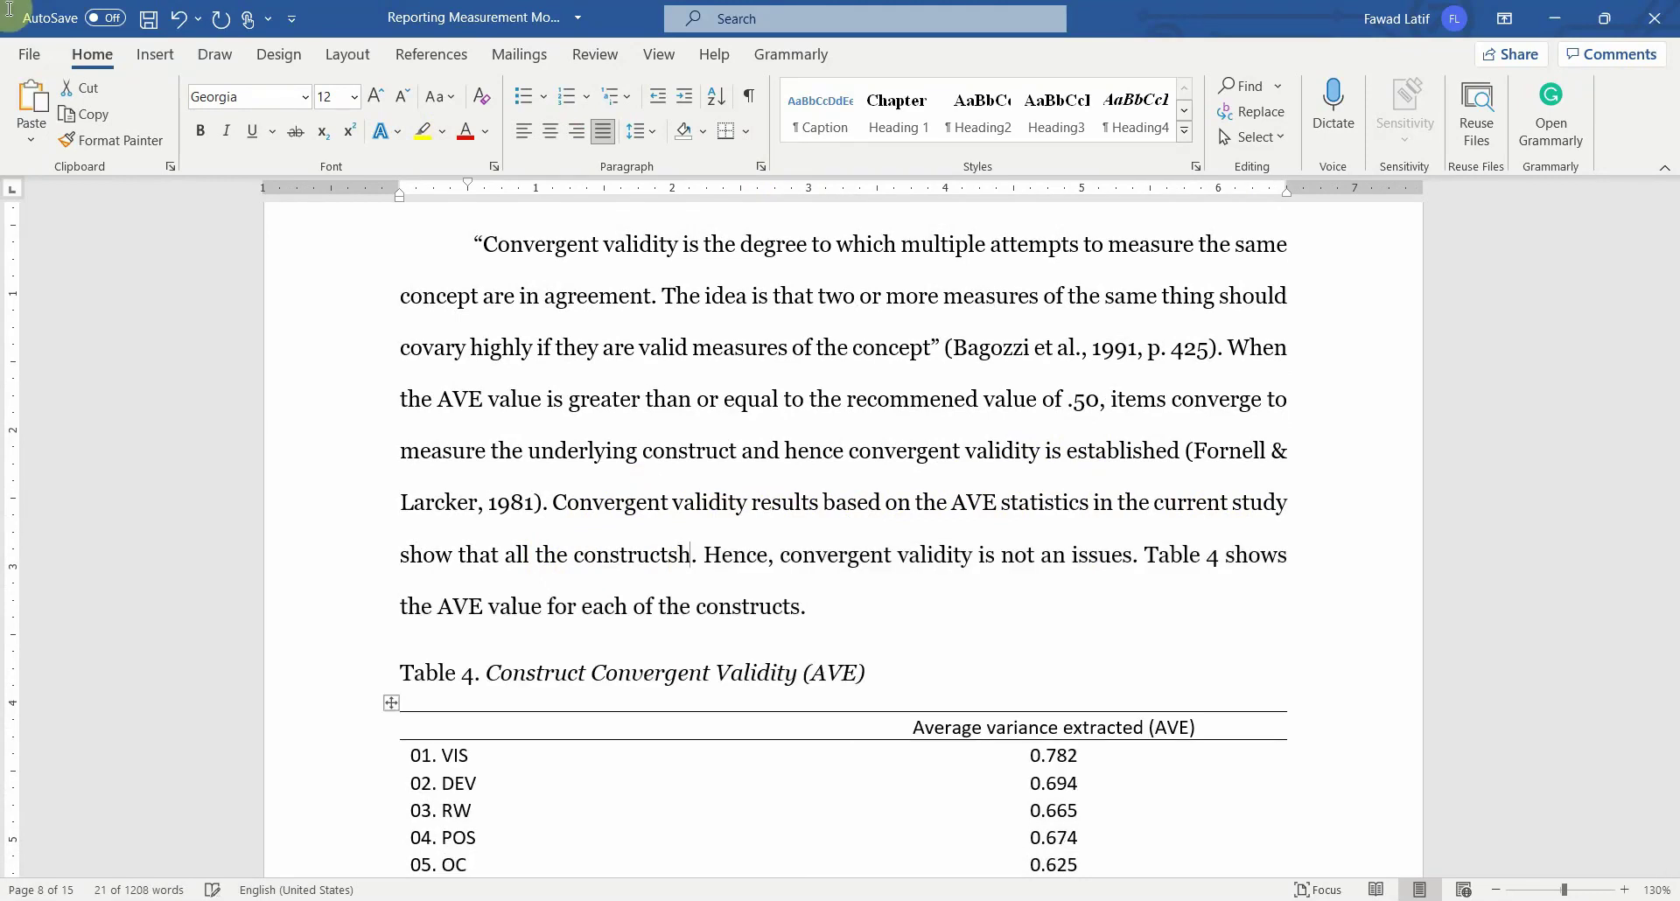
type("values ov")
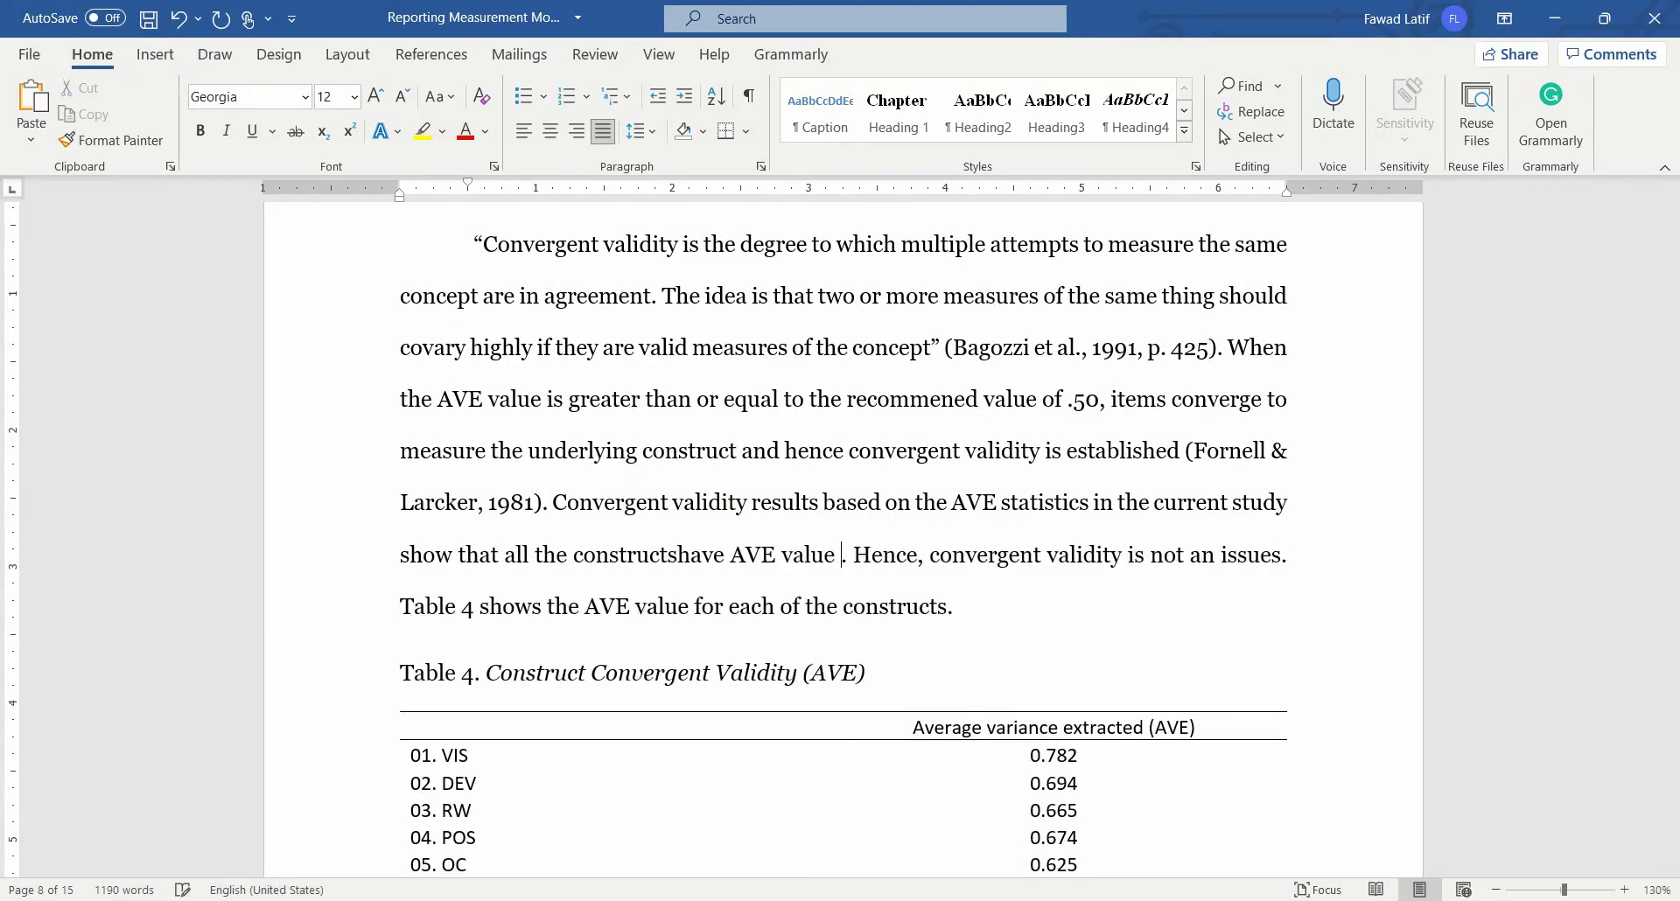
type("er 0.50")
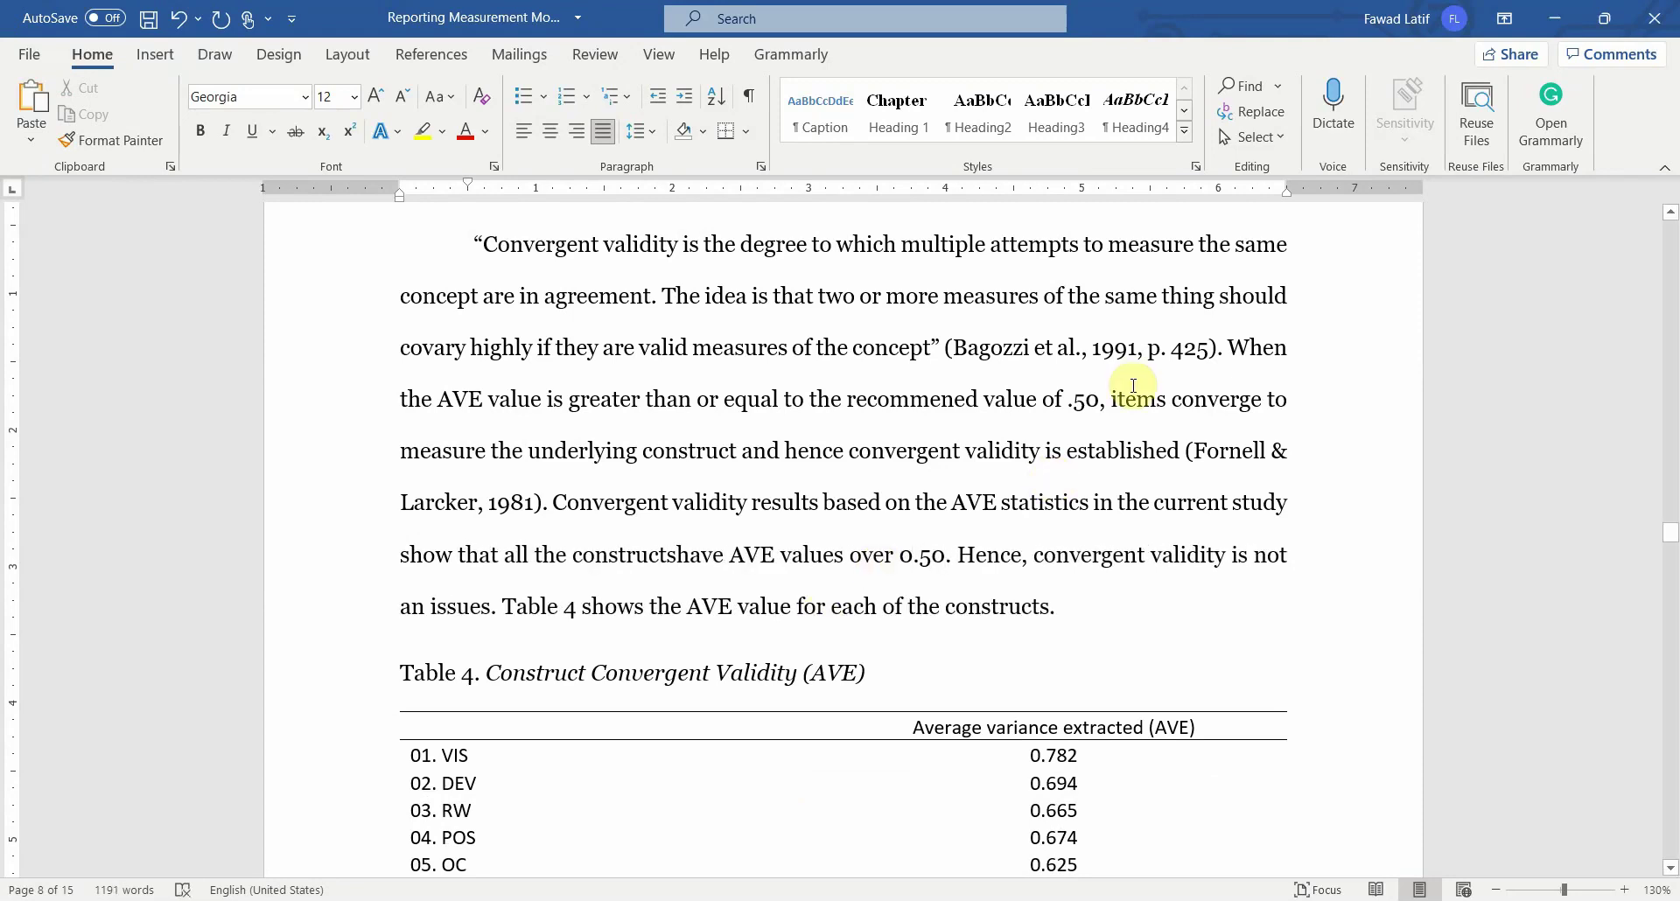
key("ctrl+s")
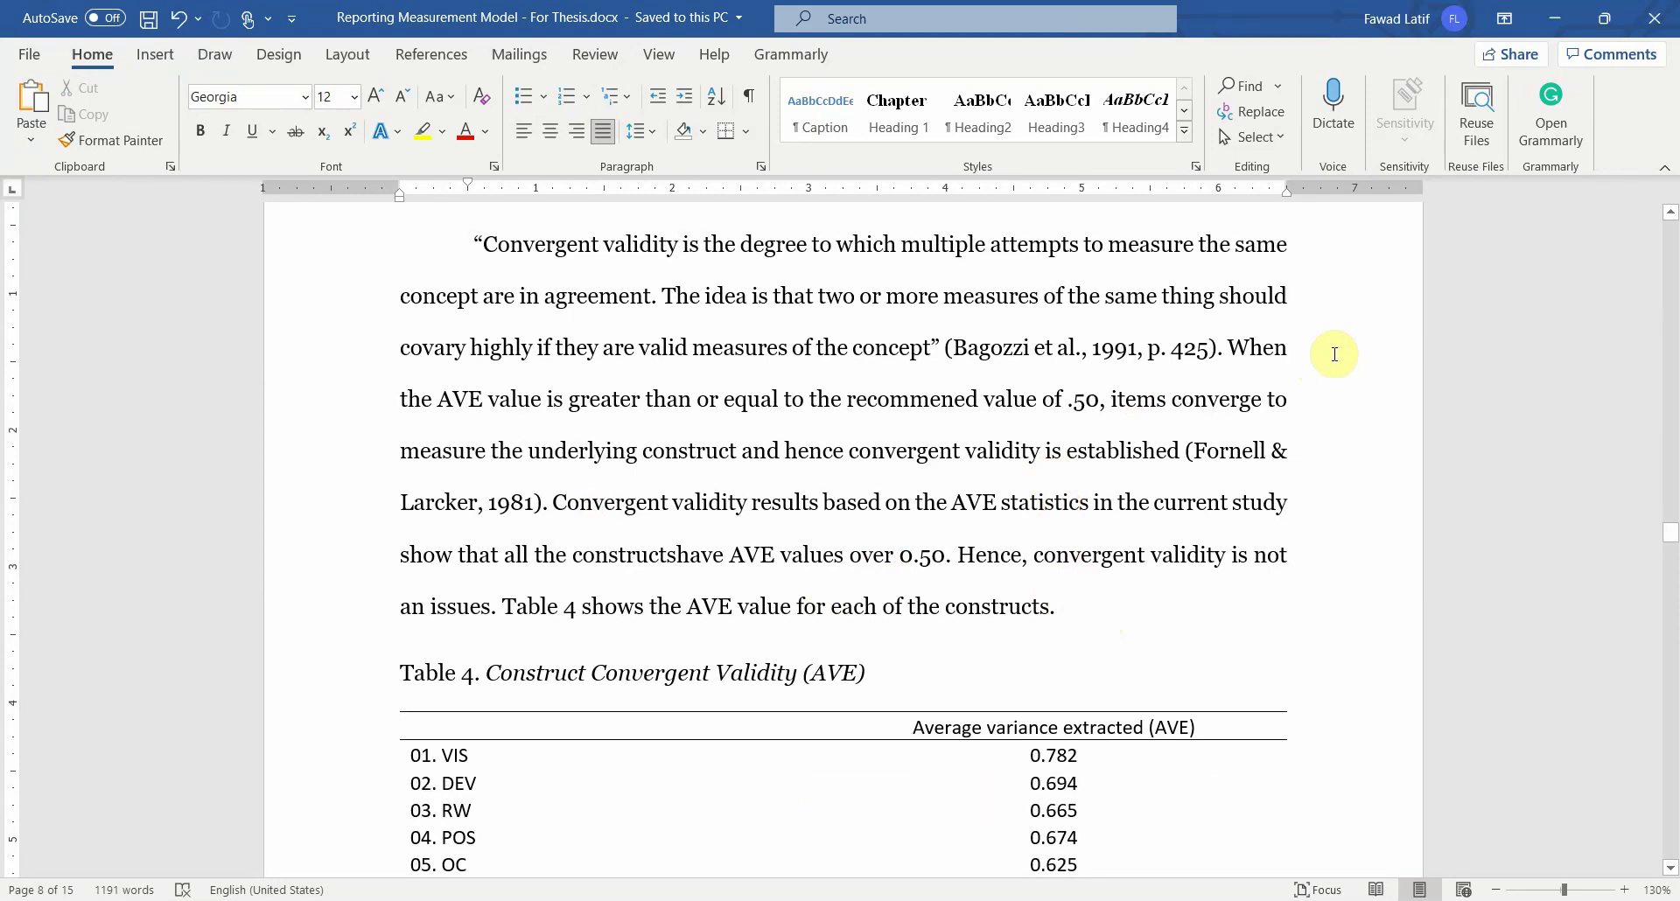
Step: Set the font of the whole Table 4 AVE table to Georgia
scroll(978, 466, "down", 5)
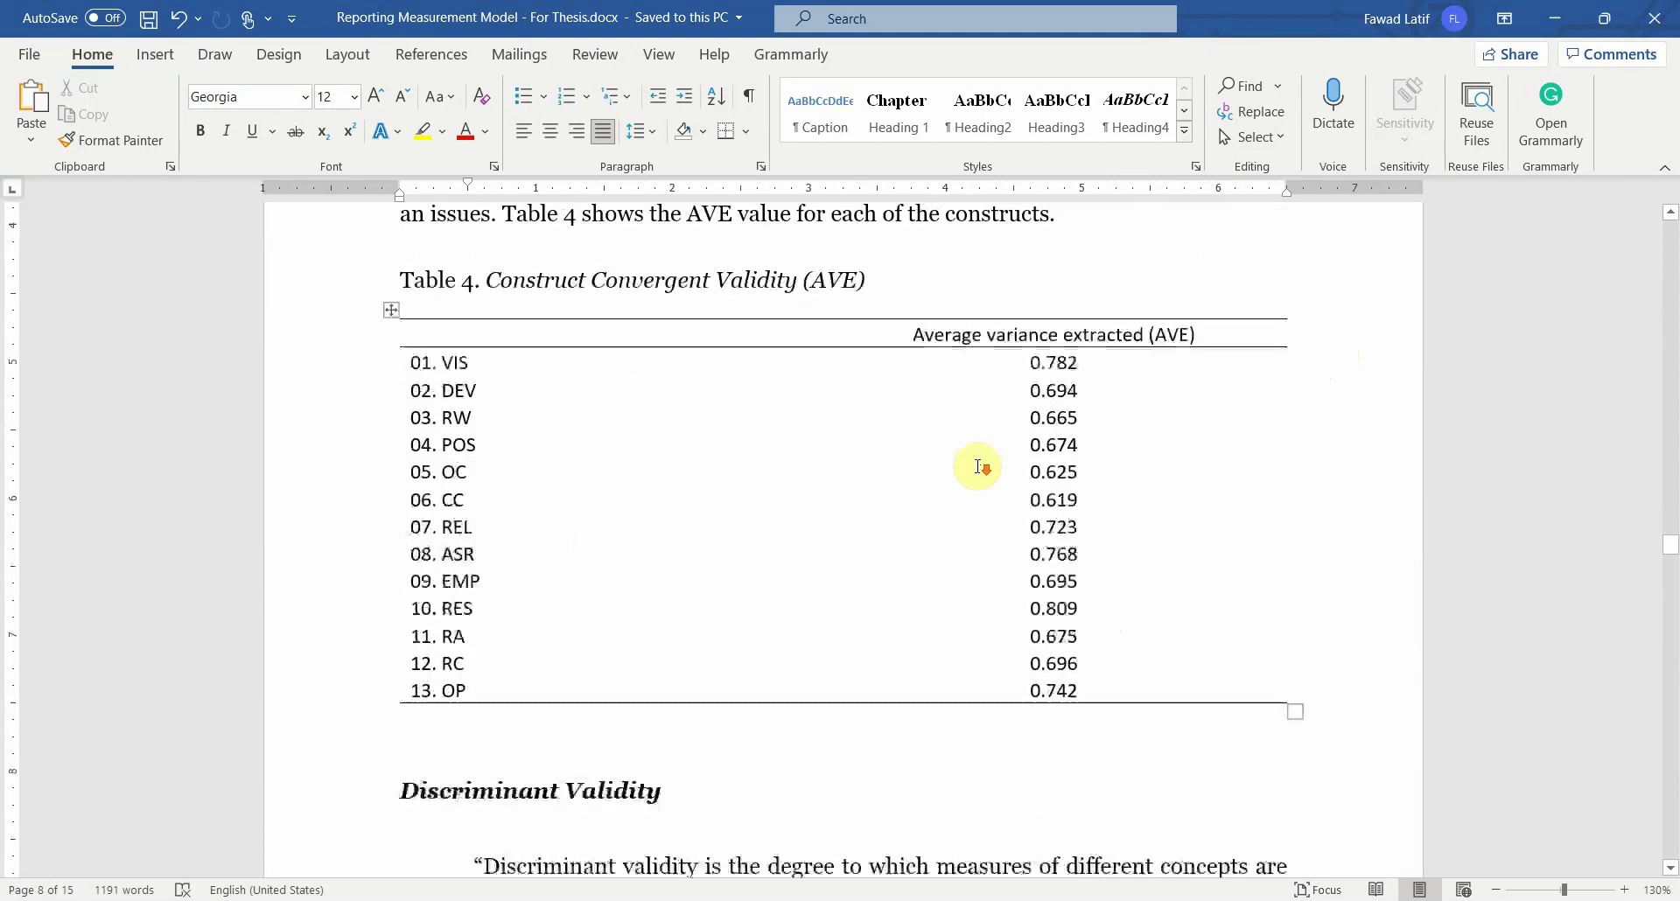
scroll(225, 323, "up", 1)
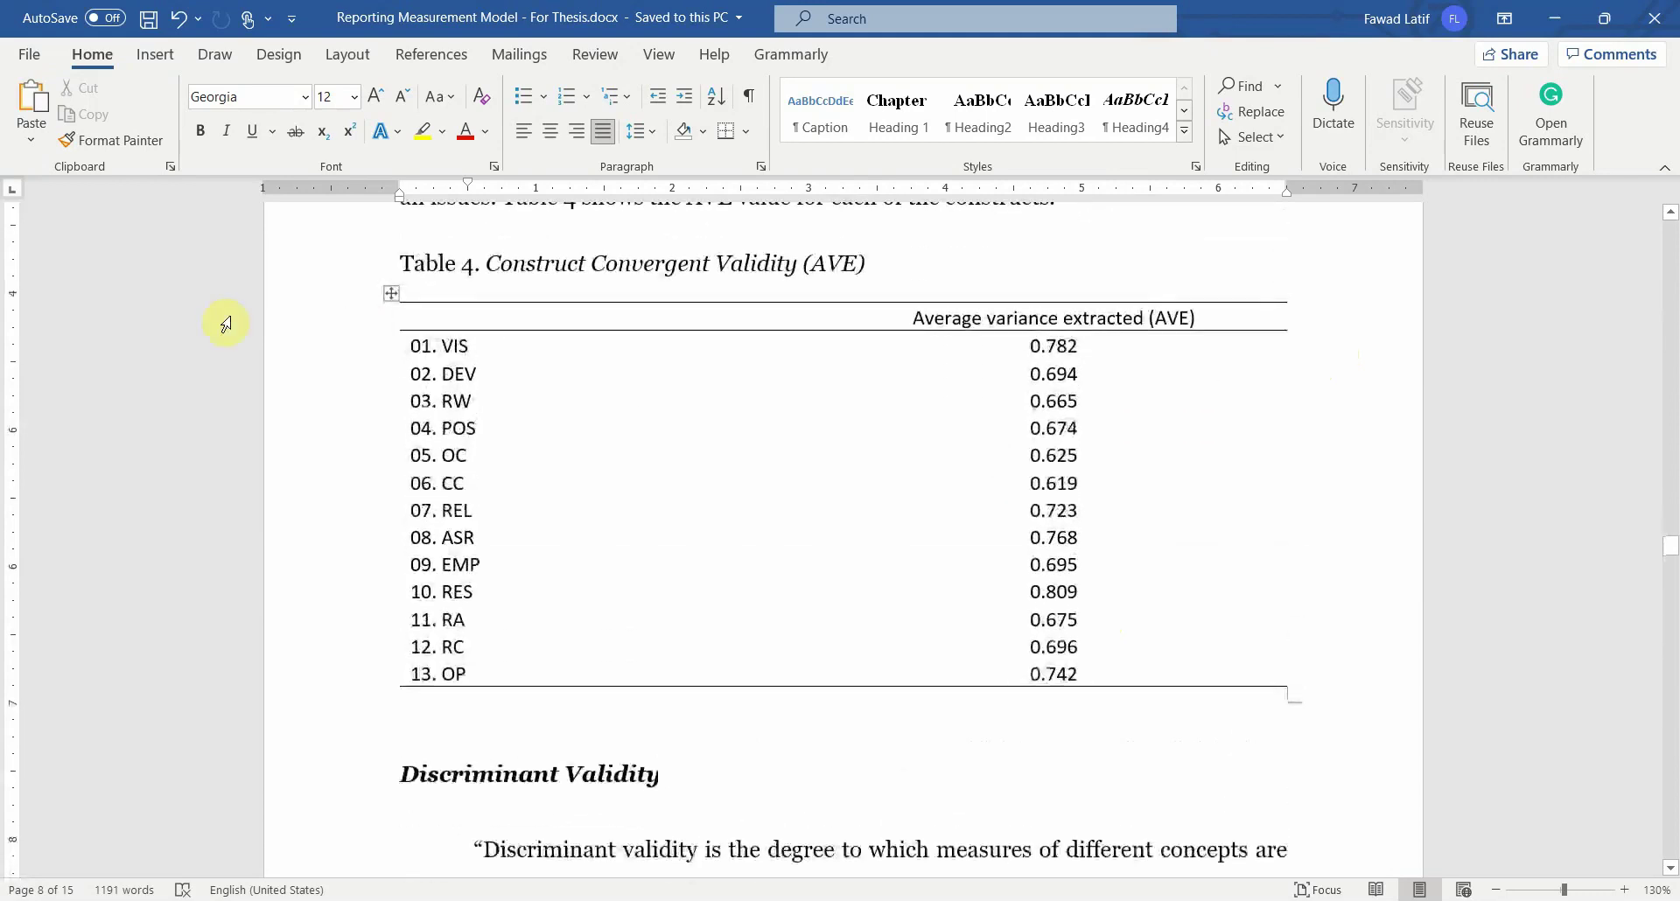
left_click(390, 292)
left_click(263, 92)
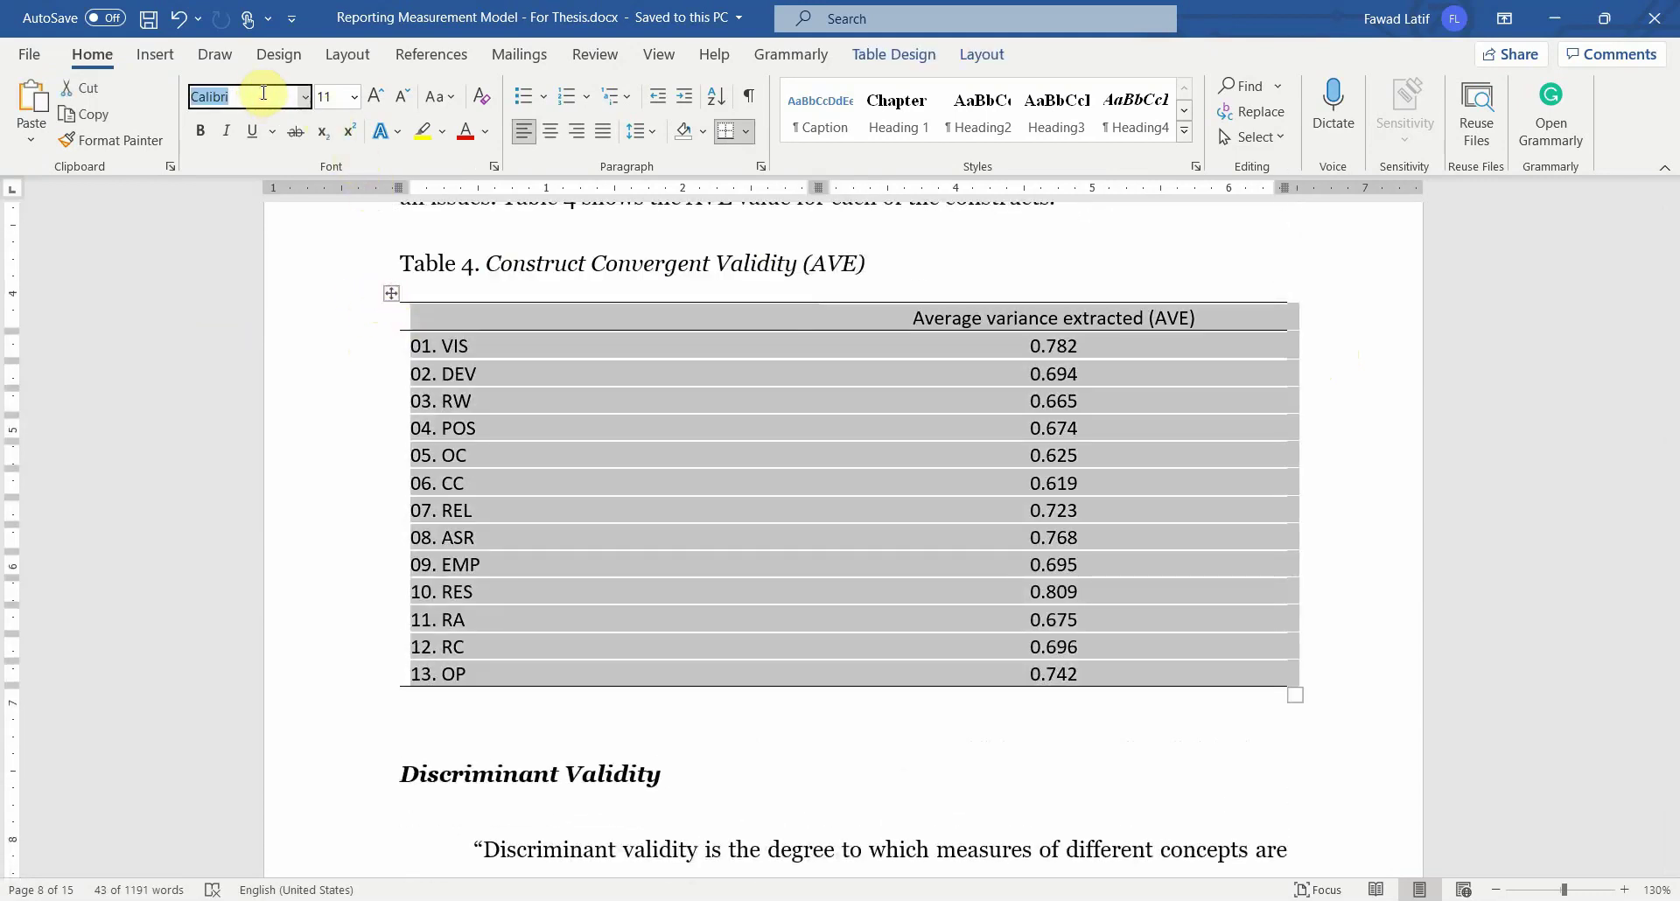
type("Georgia")
key("Return")
Step: Review the Discriminant Validity and Fornell and Larcker Criterion text, and examine the diagonal and correlation values in Table 5
scroll(644, 592, "down", 3)
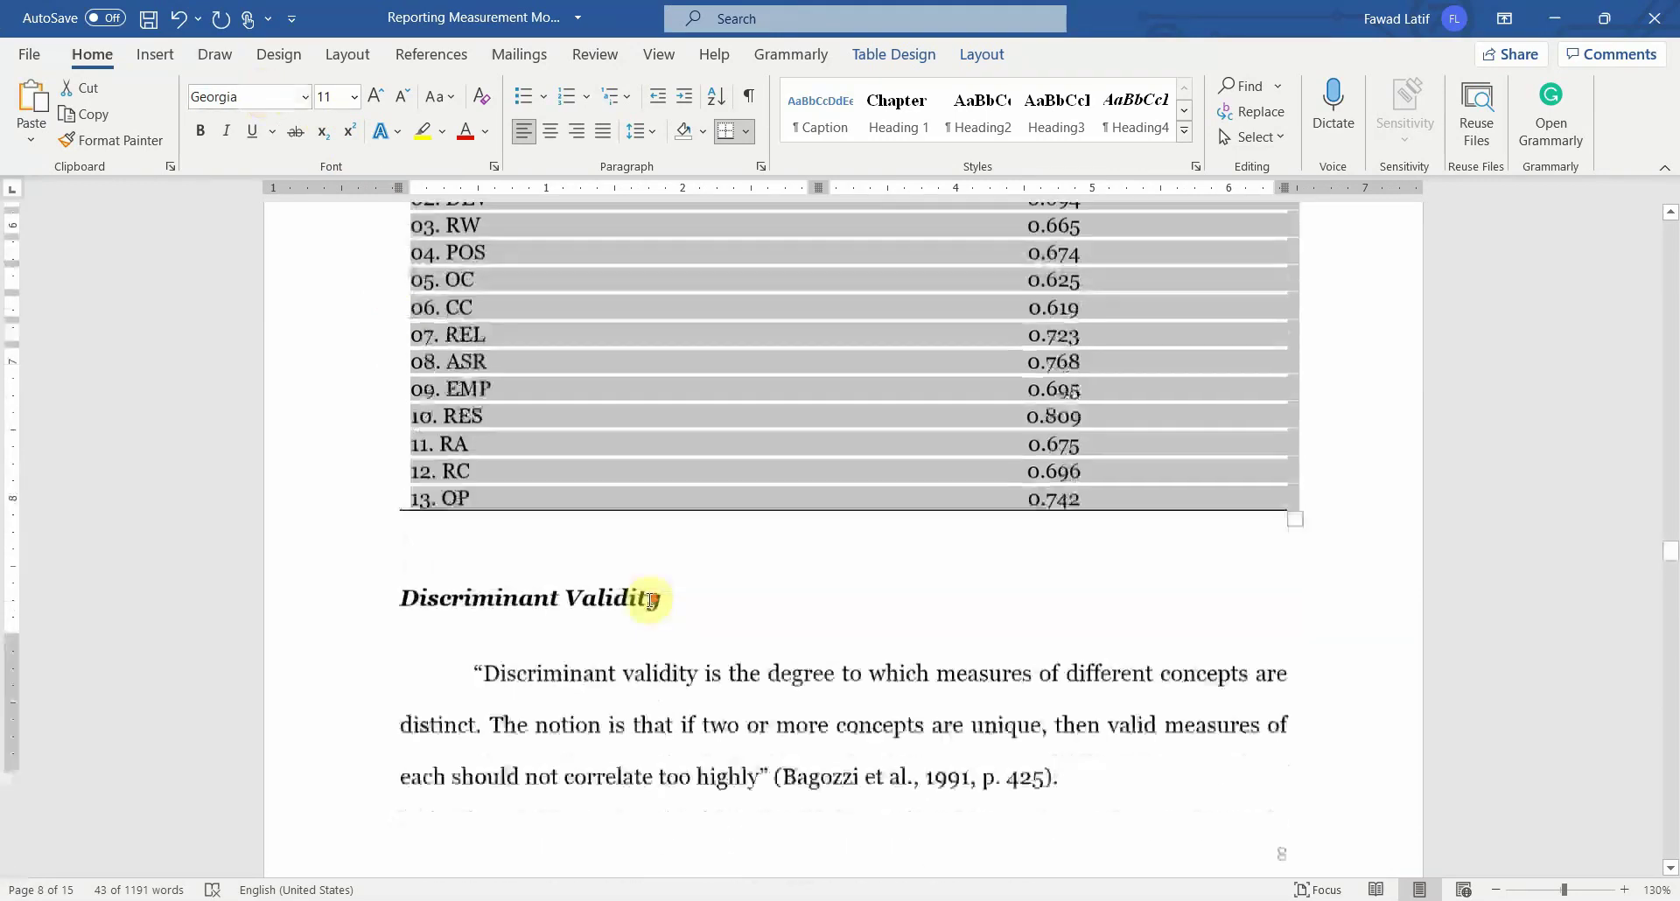
left_click_drag(481, 437, 1021, 530)
scroll(931, 512, "down", 2)
scroll(930, 512, "down", 1)
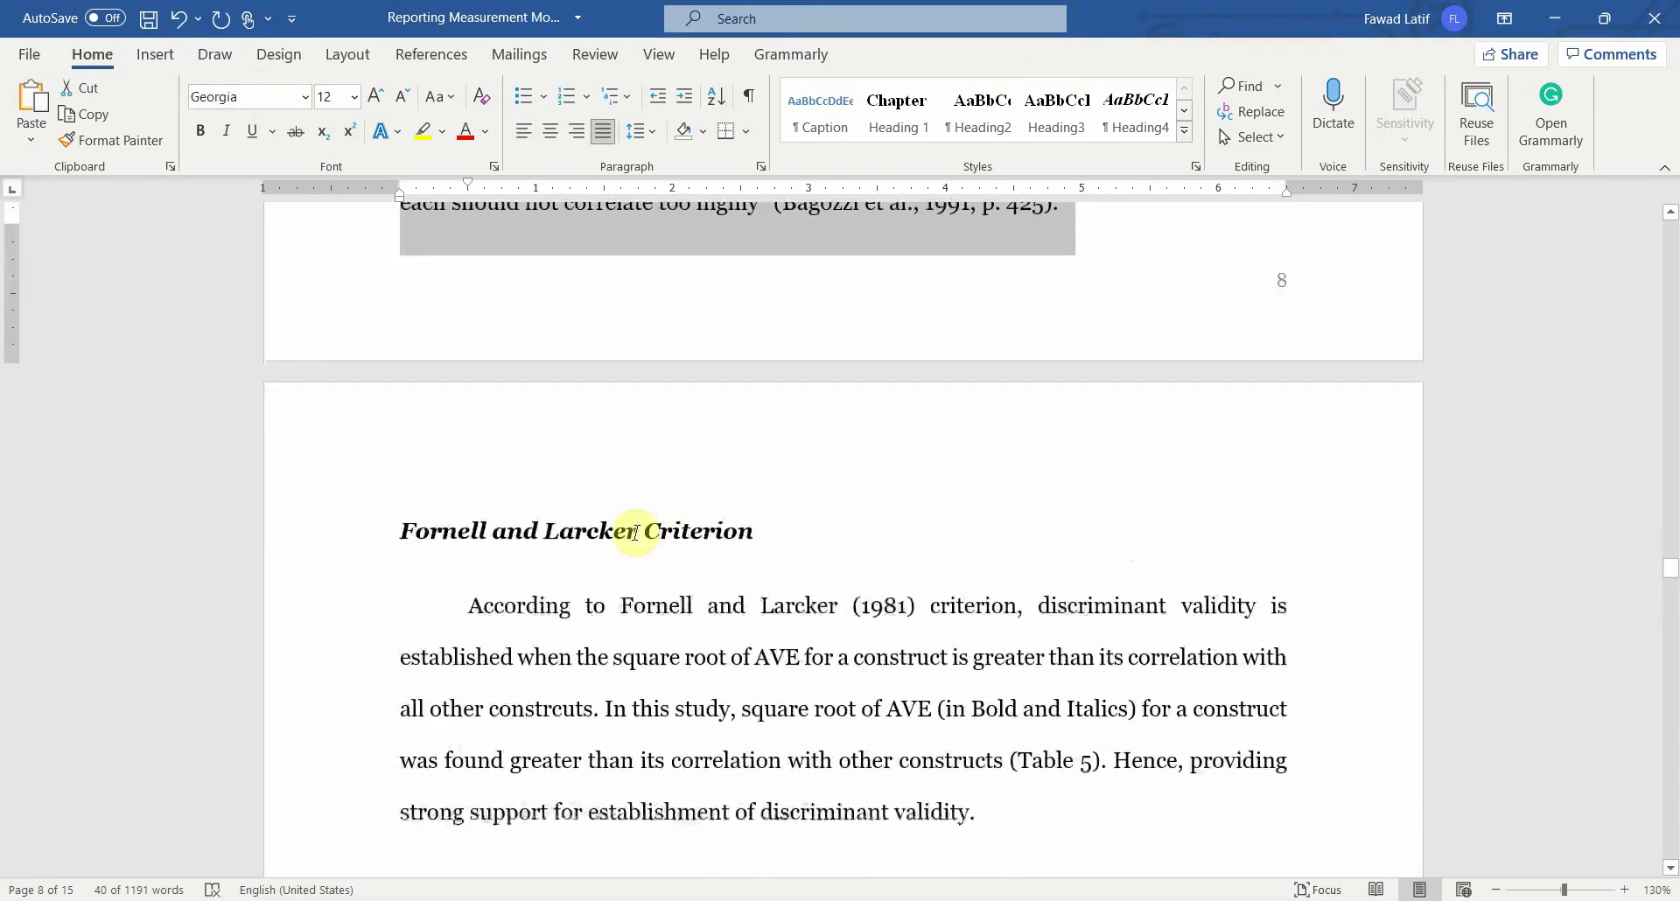
scroll(578, 604, "down", 1)
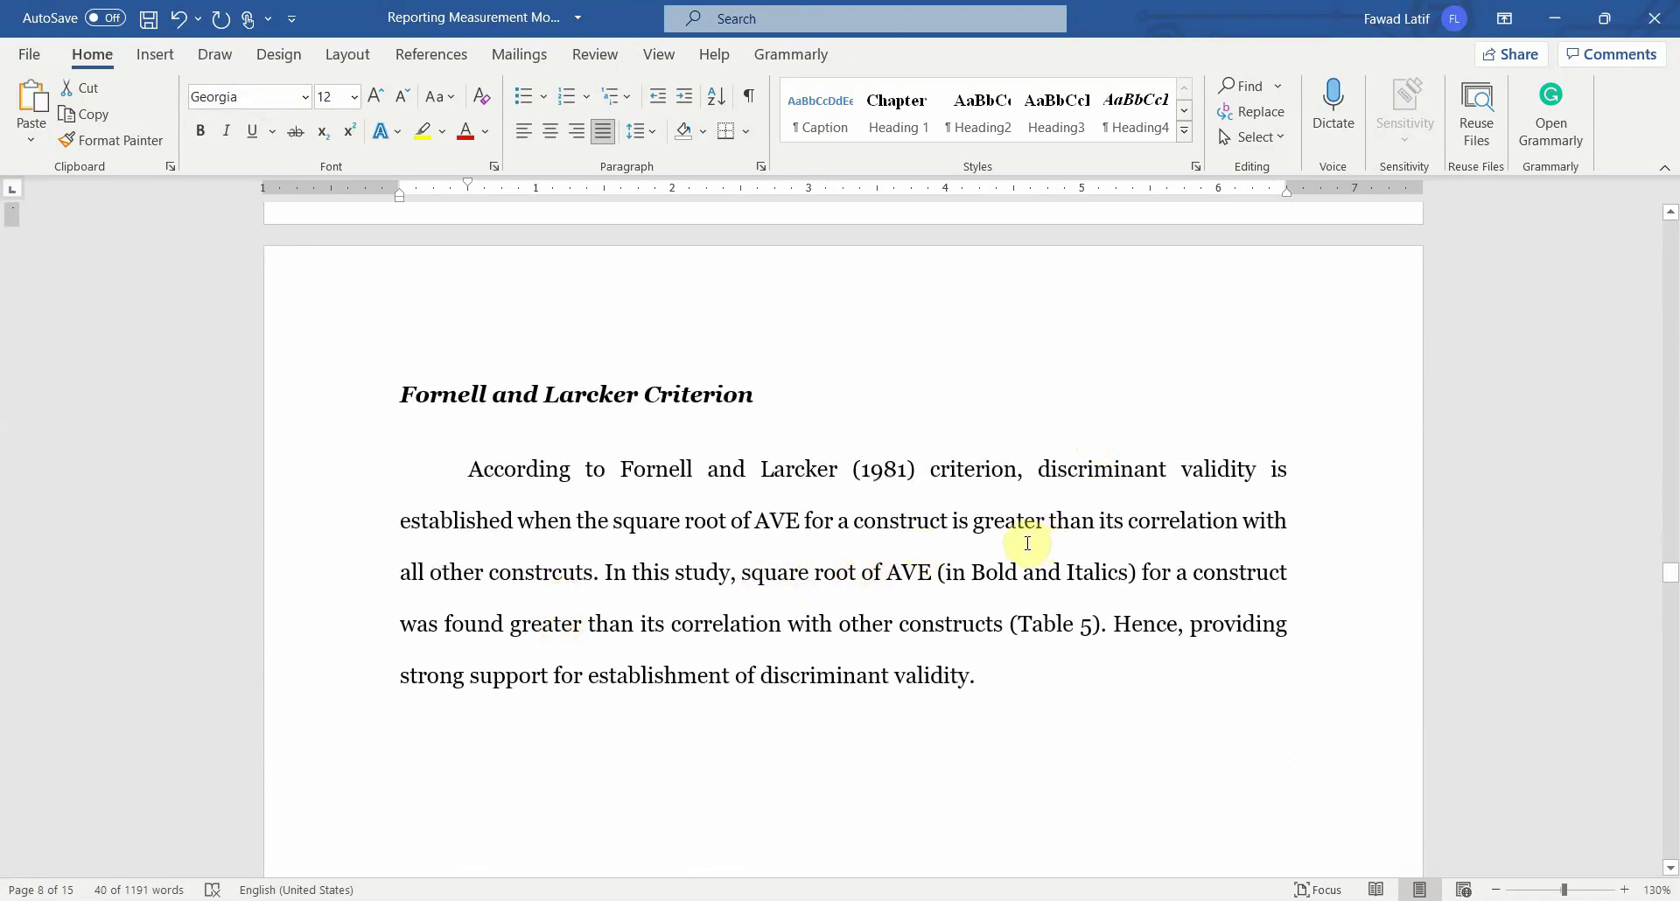
scroll(1002, 546, "down", 20)
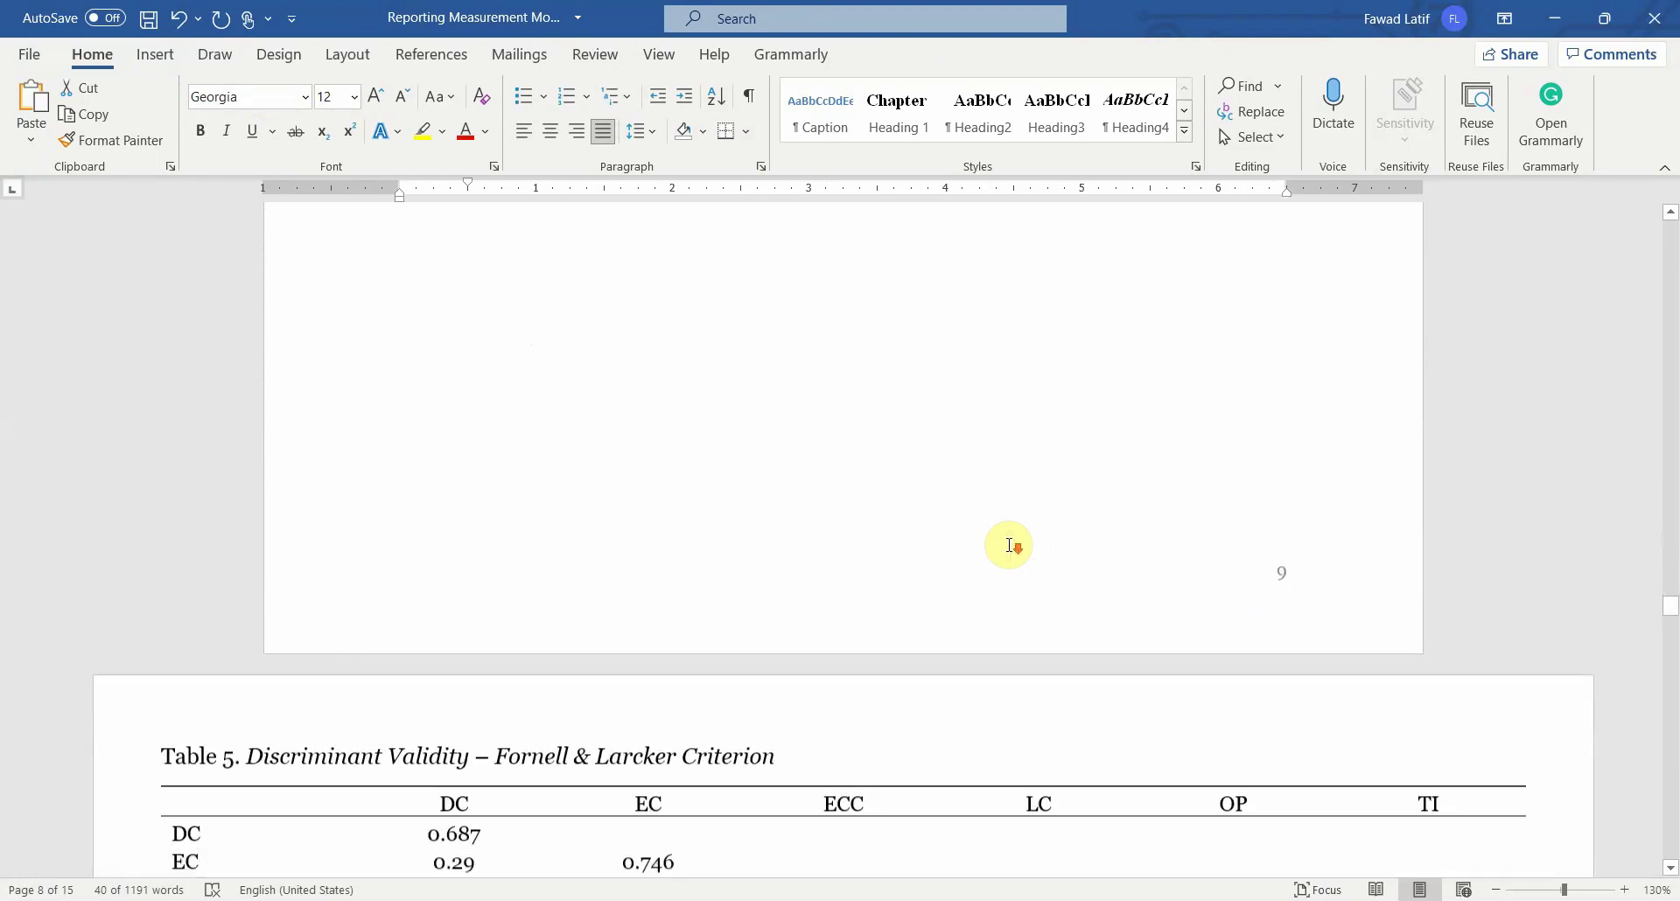
double_click(453, 356)
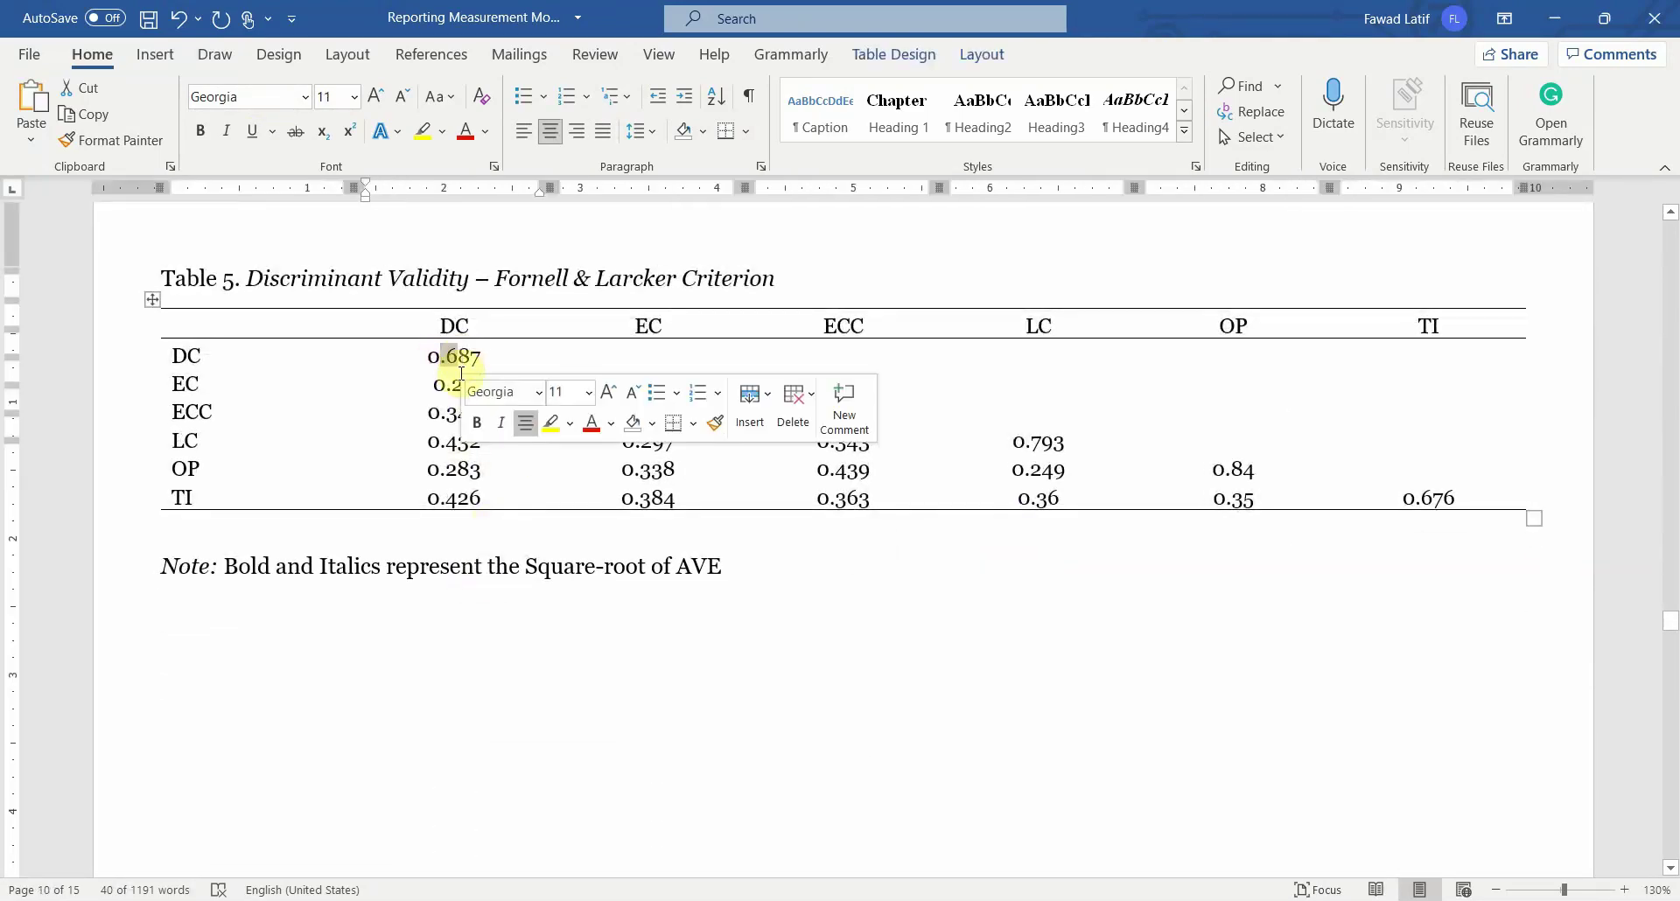
left_click_drag(450, 382, 442, 490)
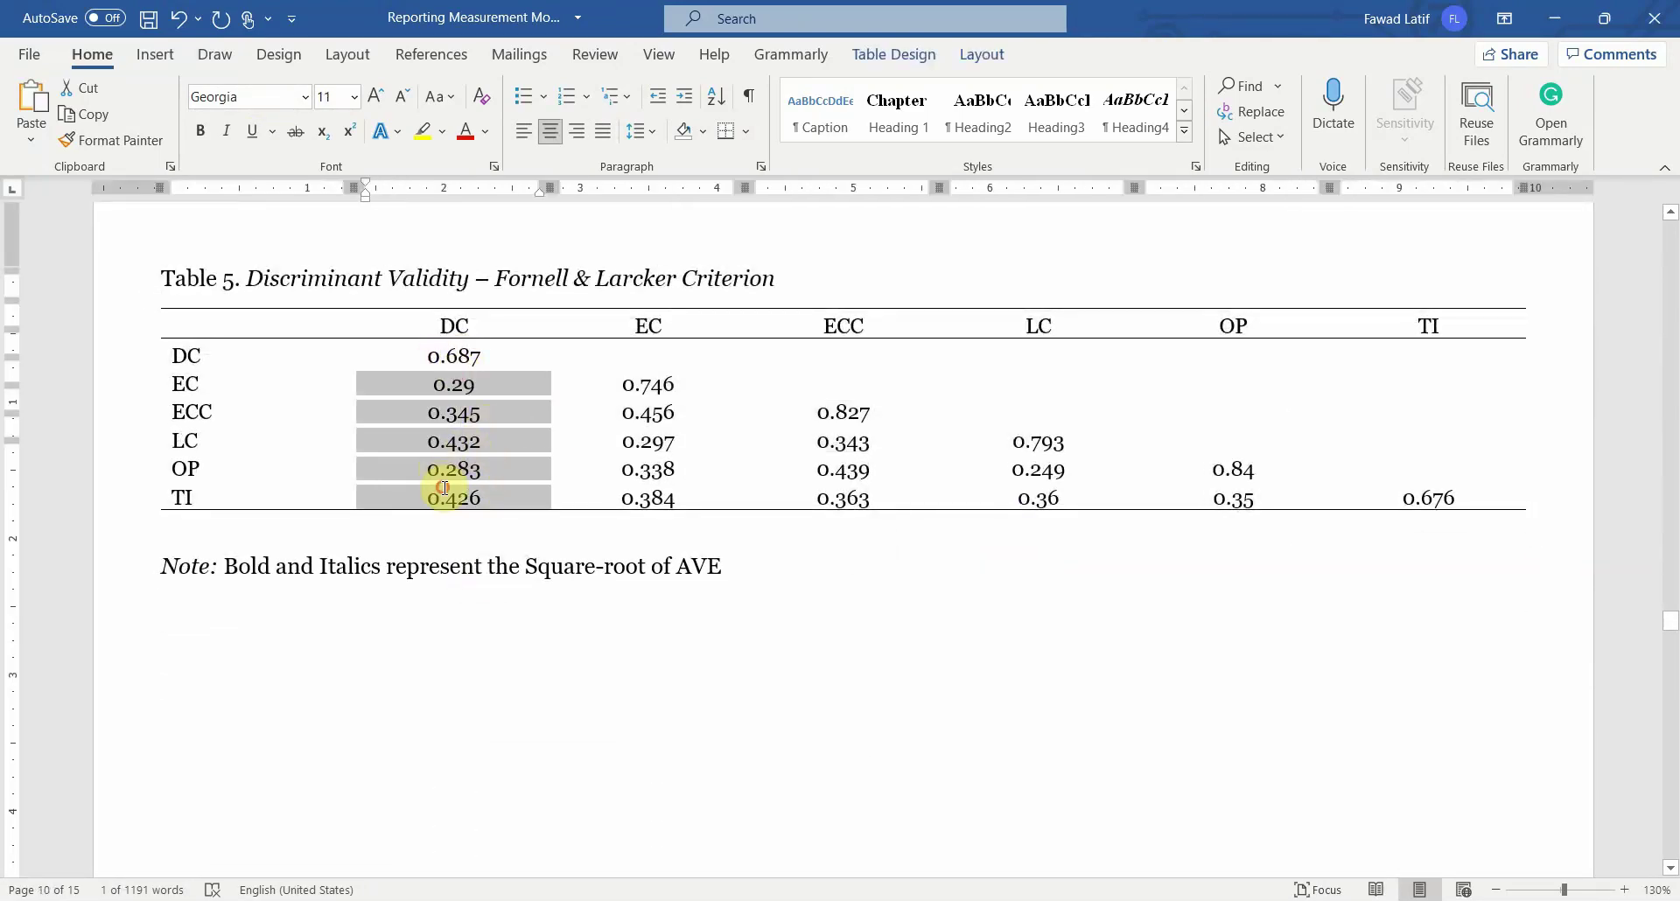
left_click(630, 385)
double_click(630, 385)
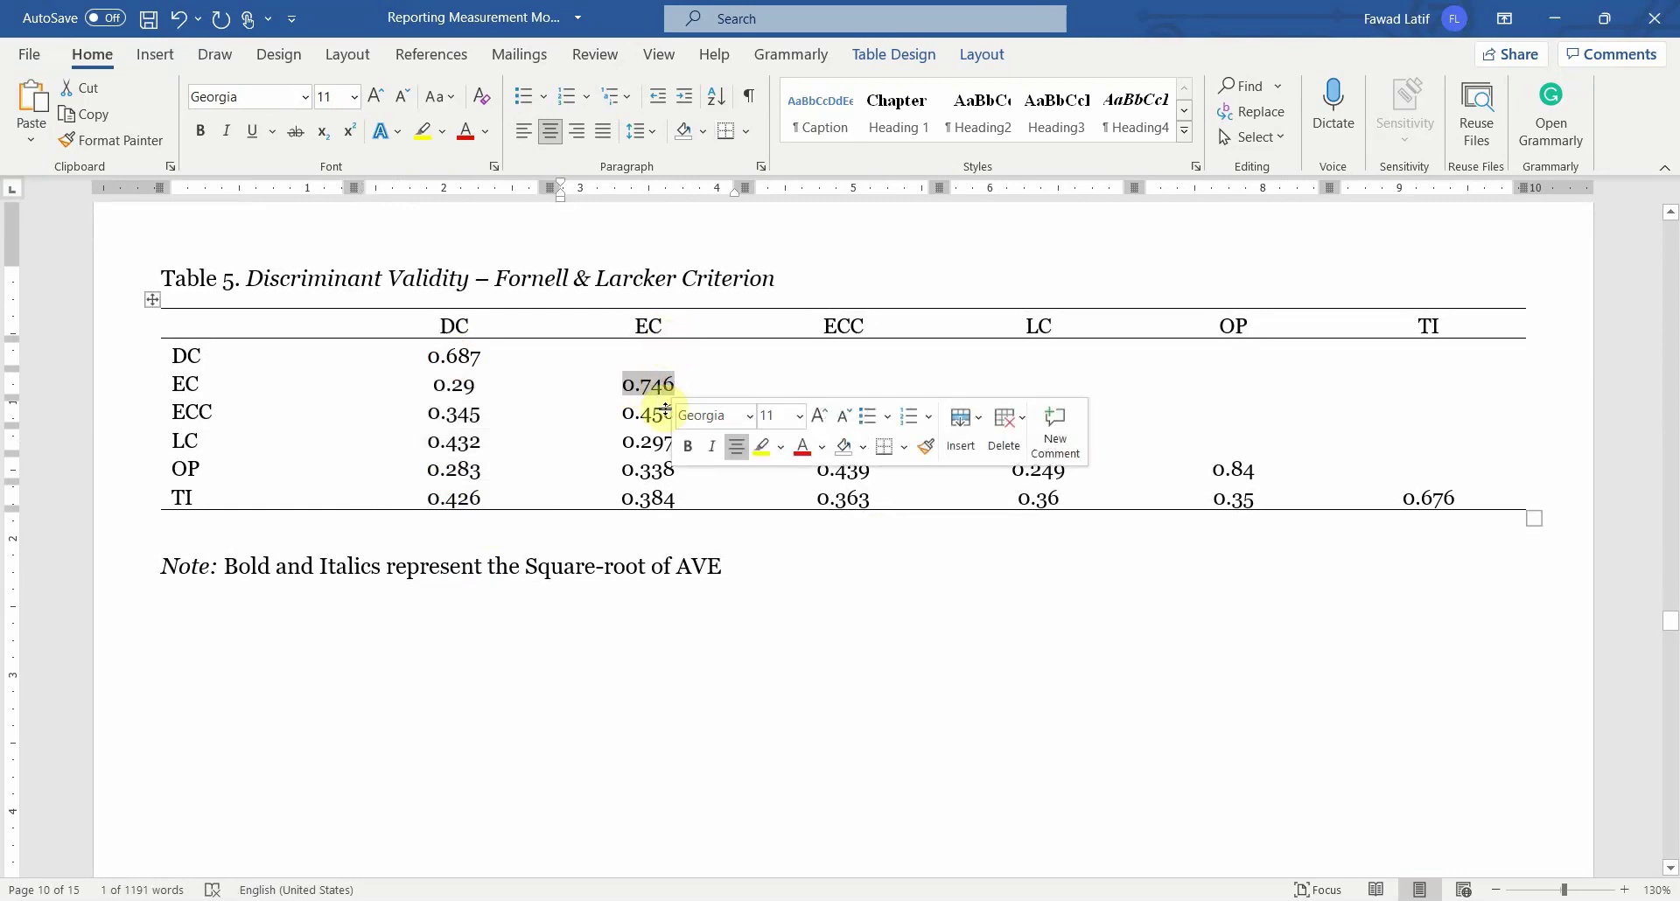
left_click_drag(645, 412, 659, 481)
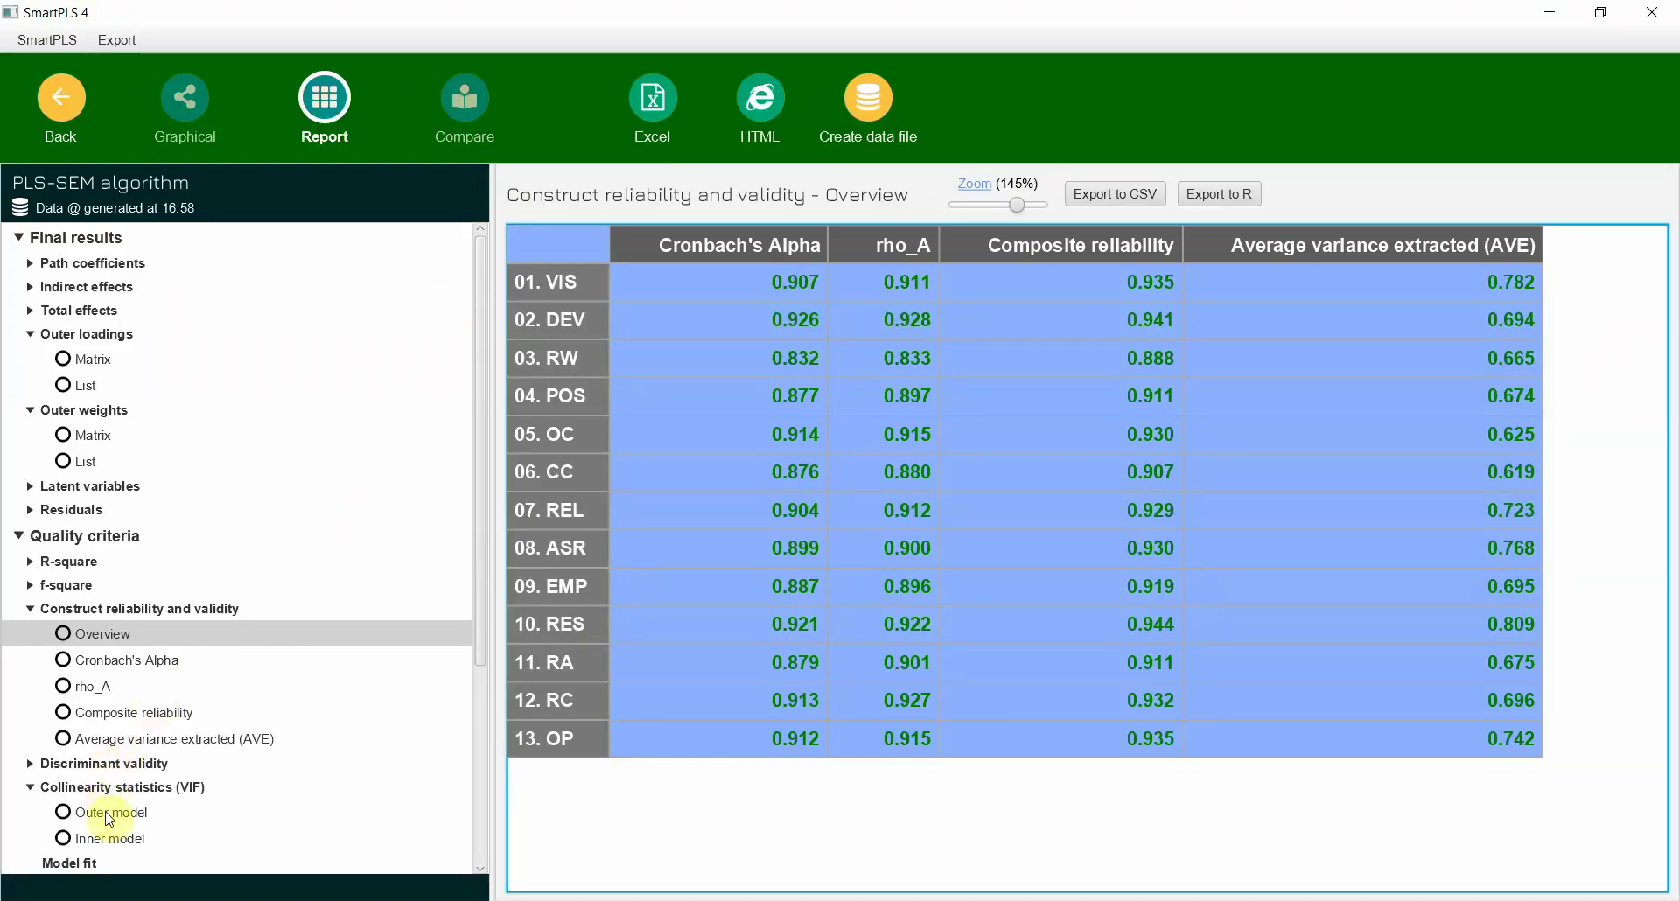
Step: Switch to the SmartPLS report, show the Fornell-Larcker criterion under Discriminant validity at 80% zoom, and copy the whole matrix
left_click(96, 758)
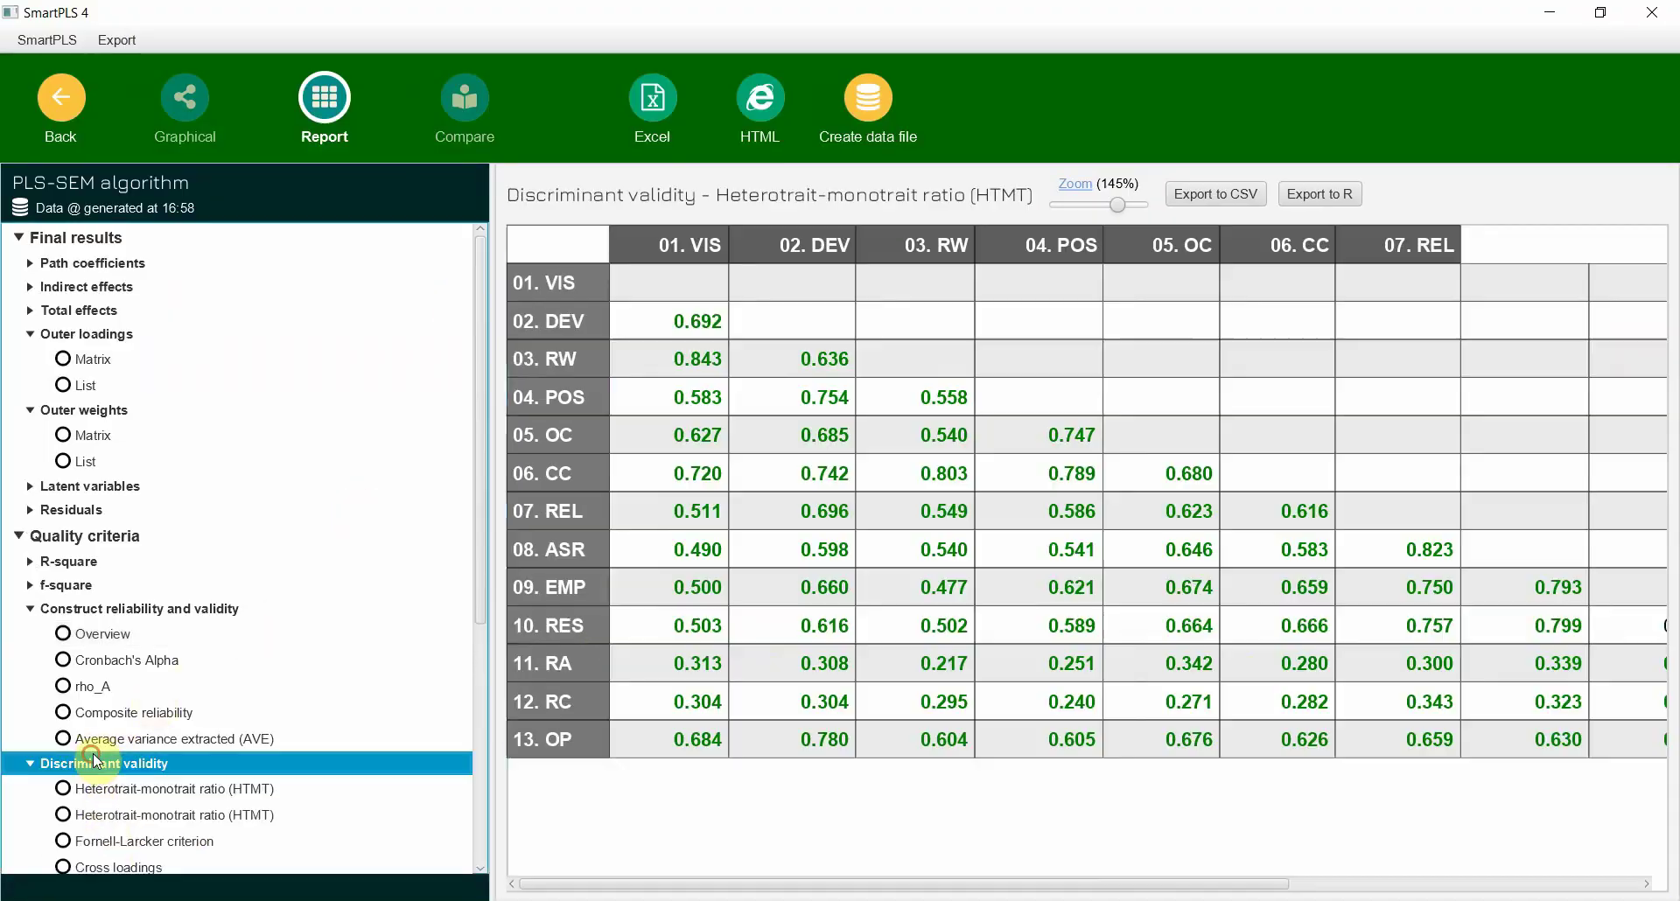
left_click(29, 763)
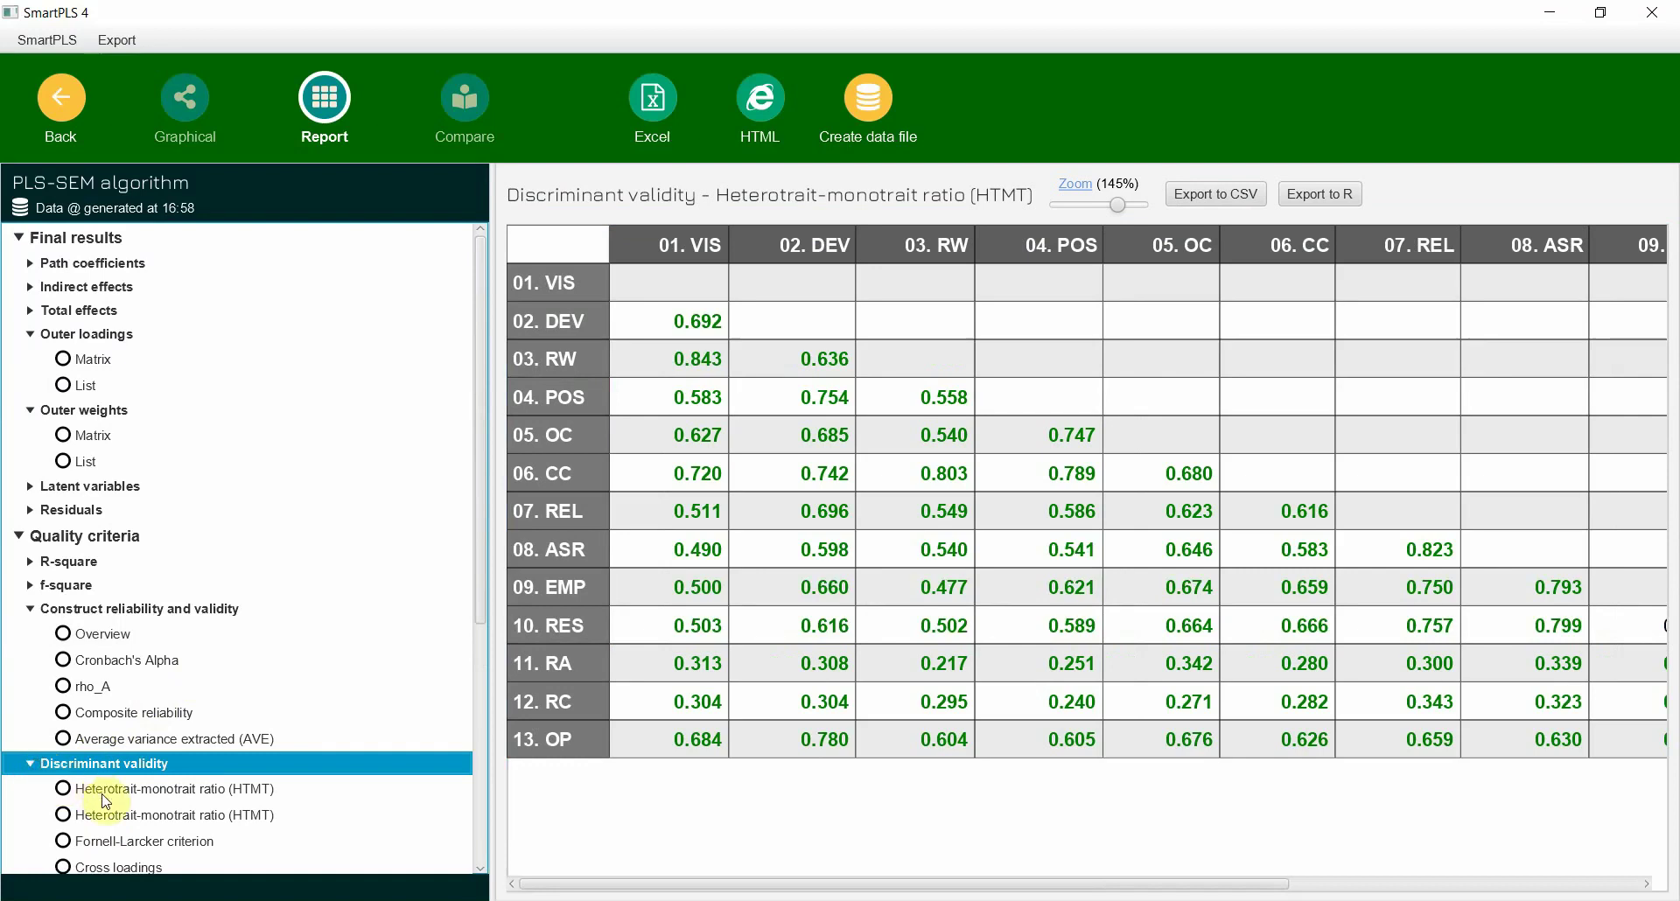
left_click(129, 844)
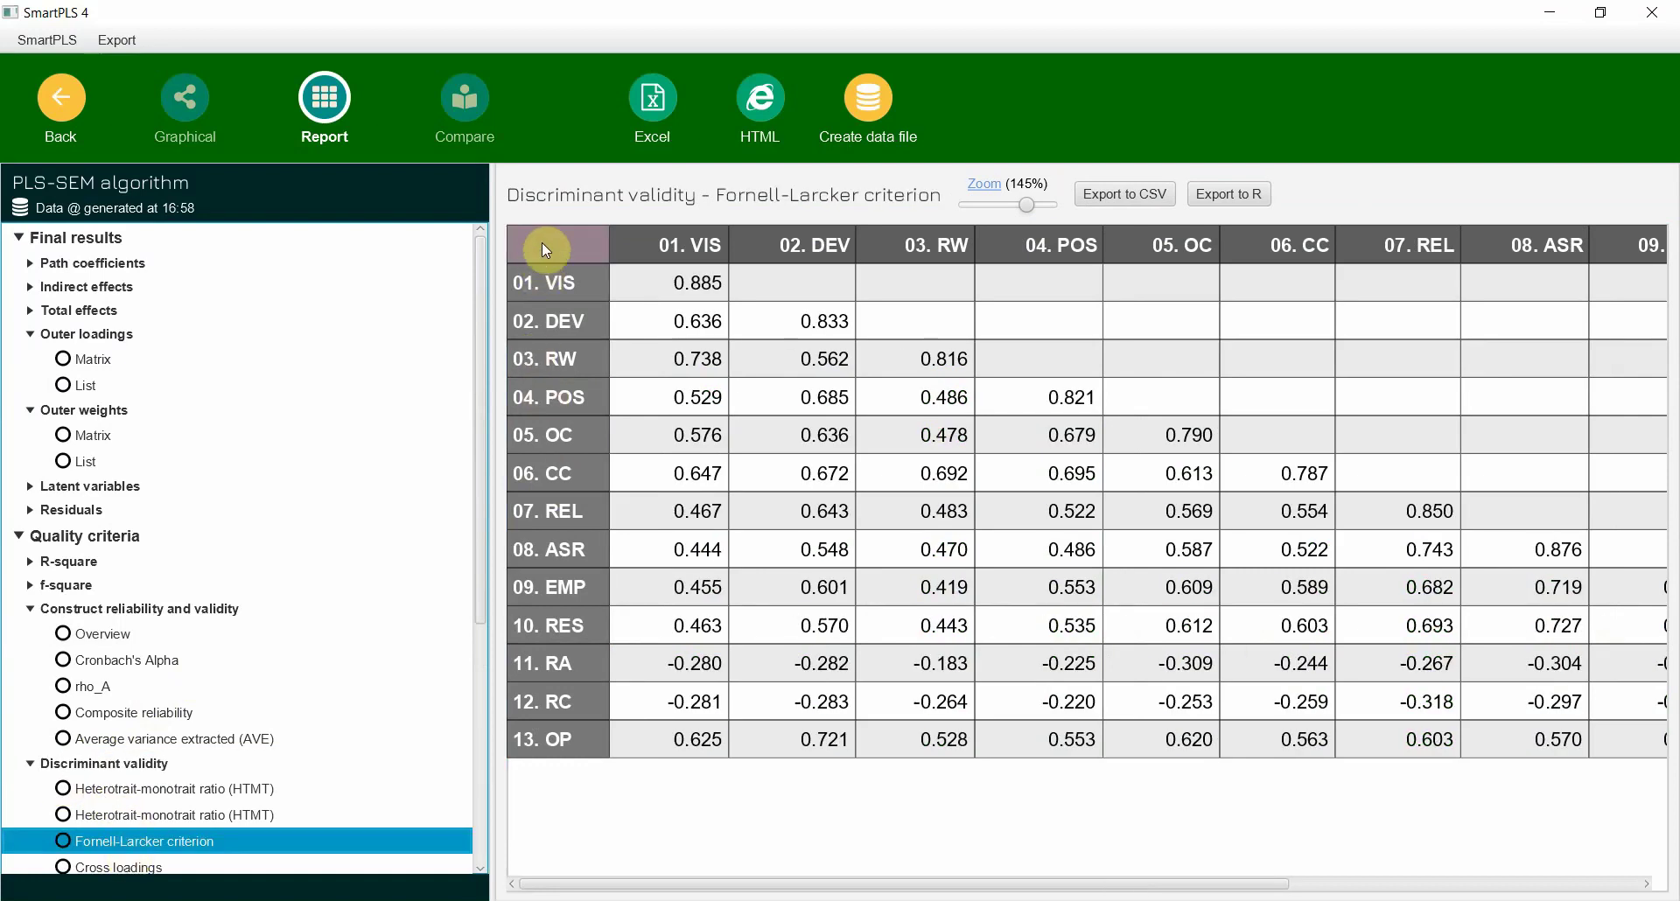
left_click(1011, 208)
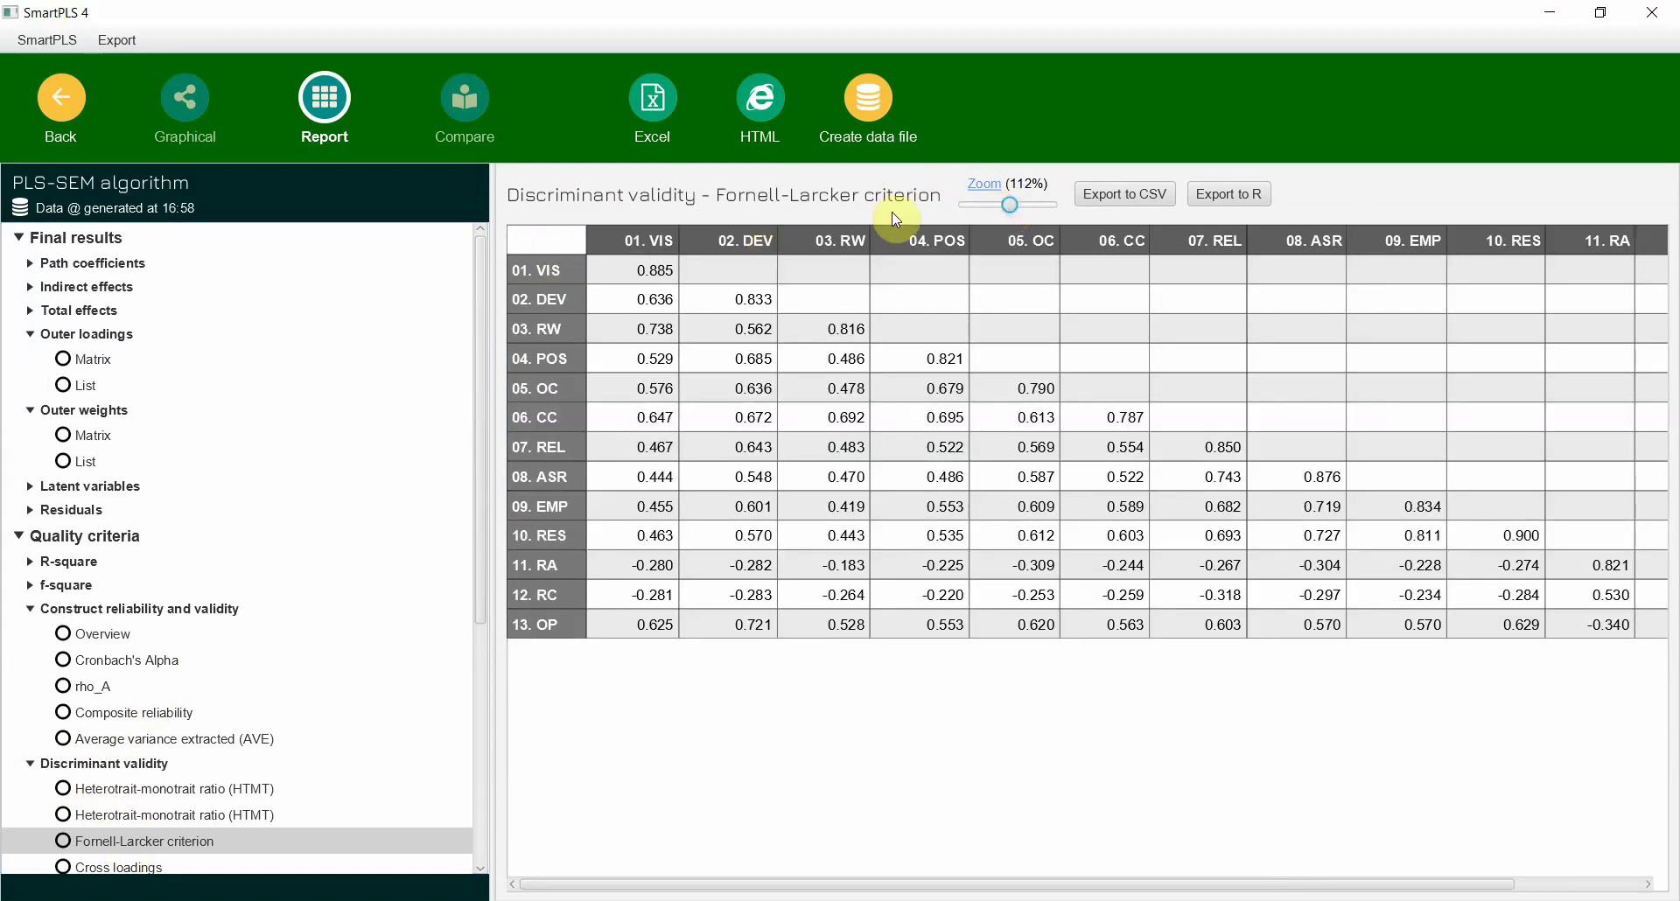
left_click(990, 208)
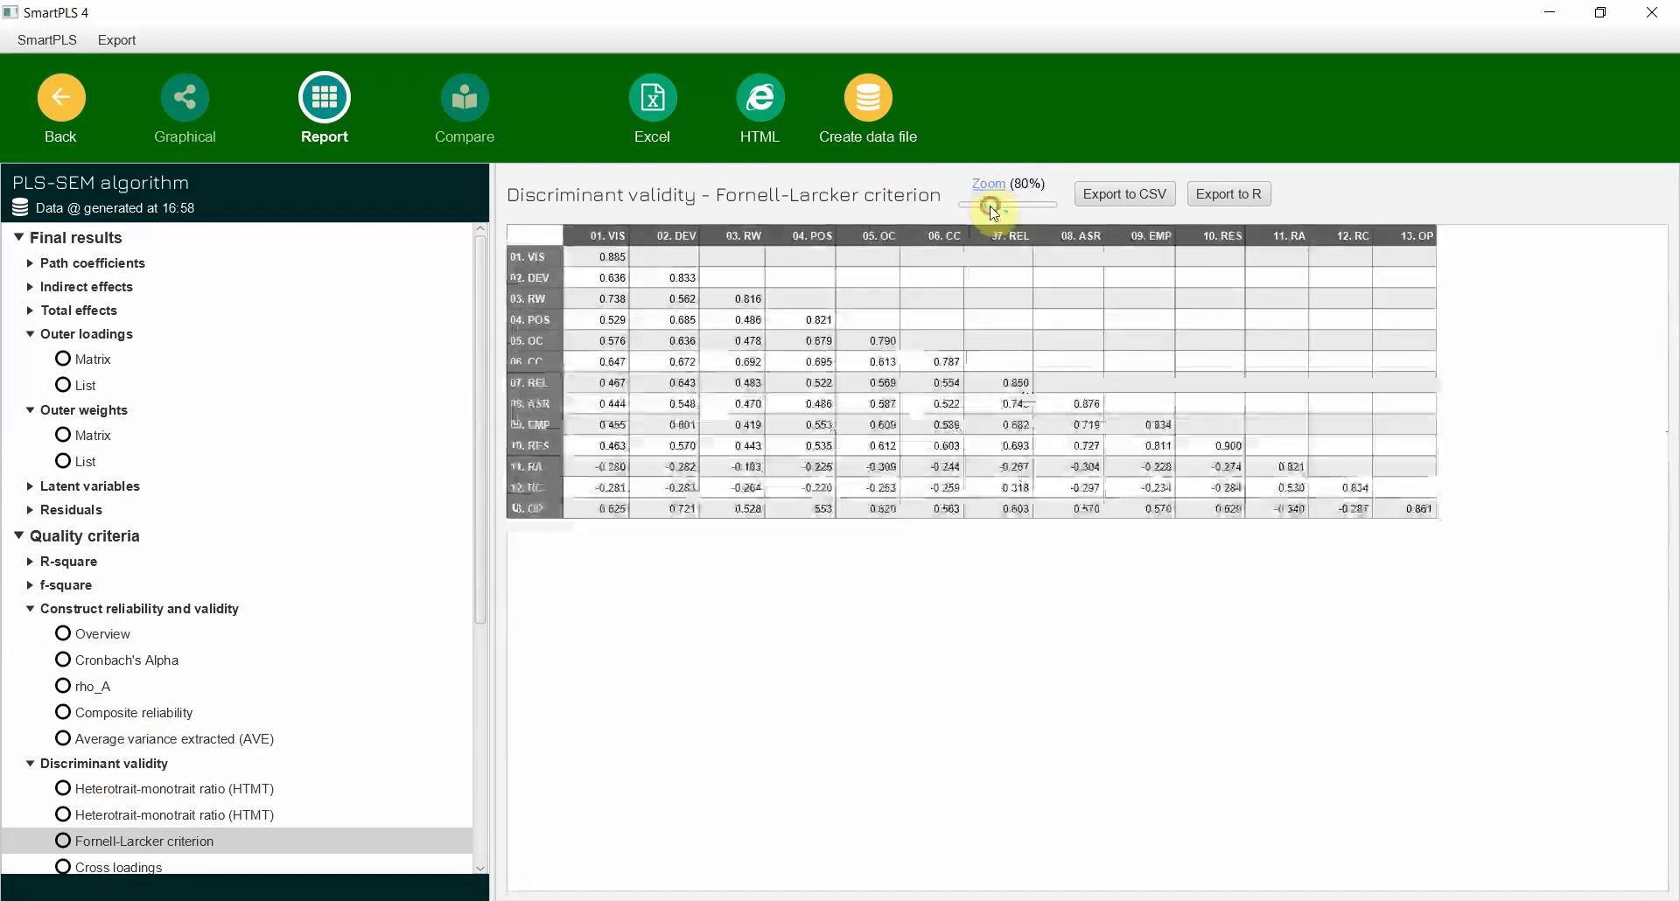
left_click_drag(569, 254, 1425, 502)
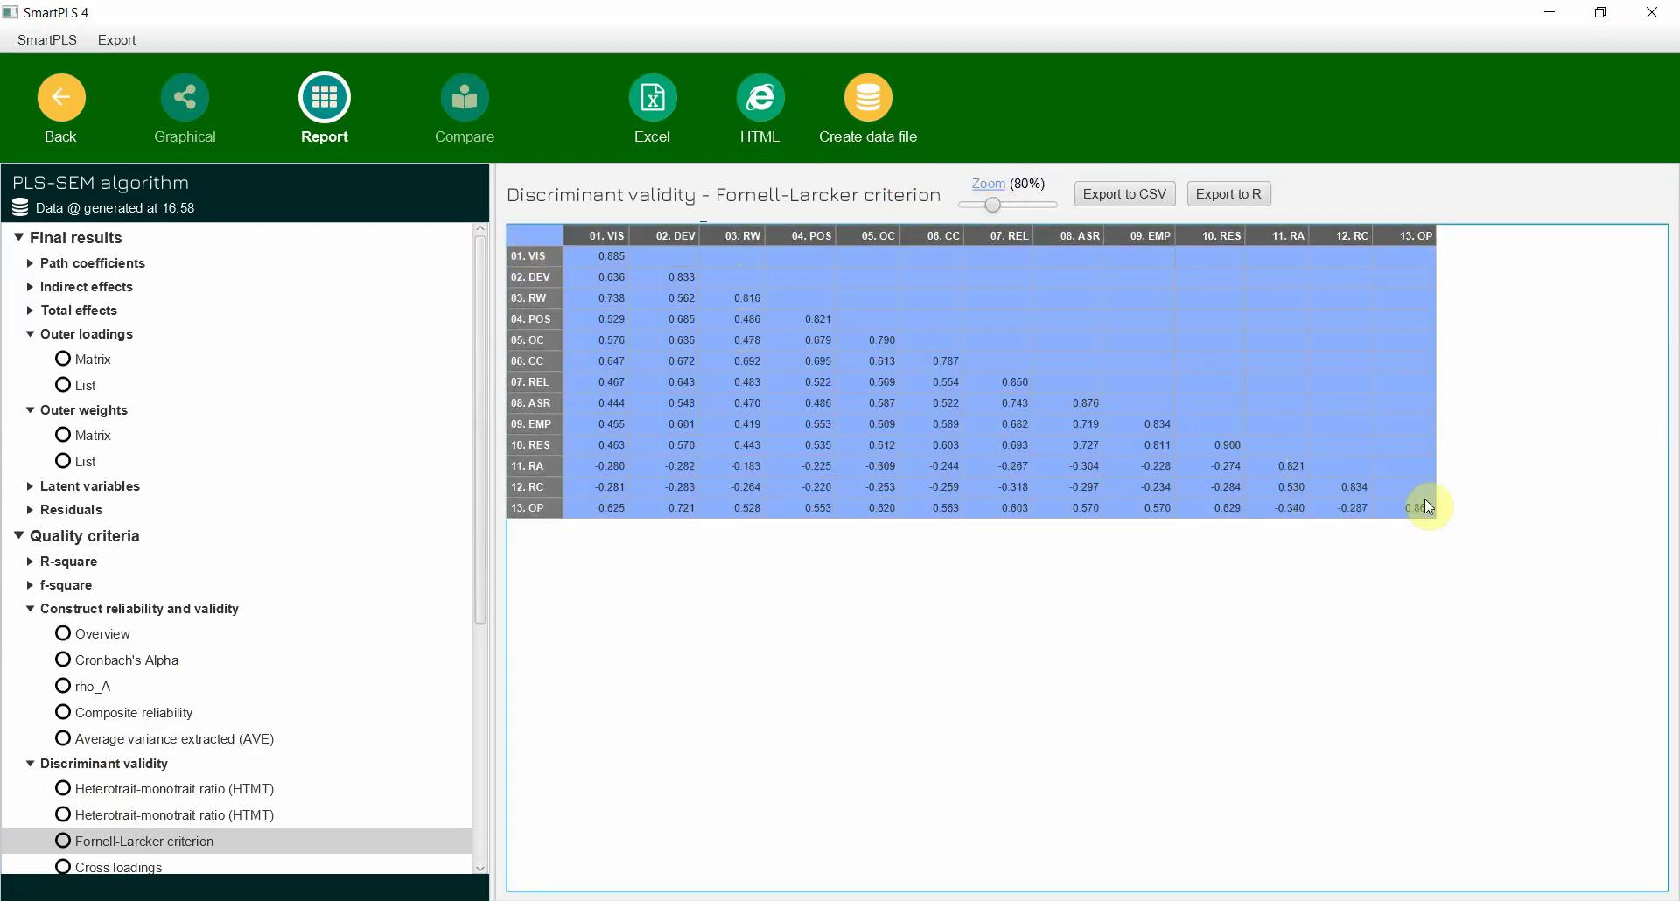
key("ctrl+c")
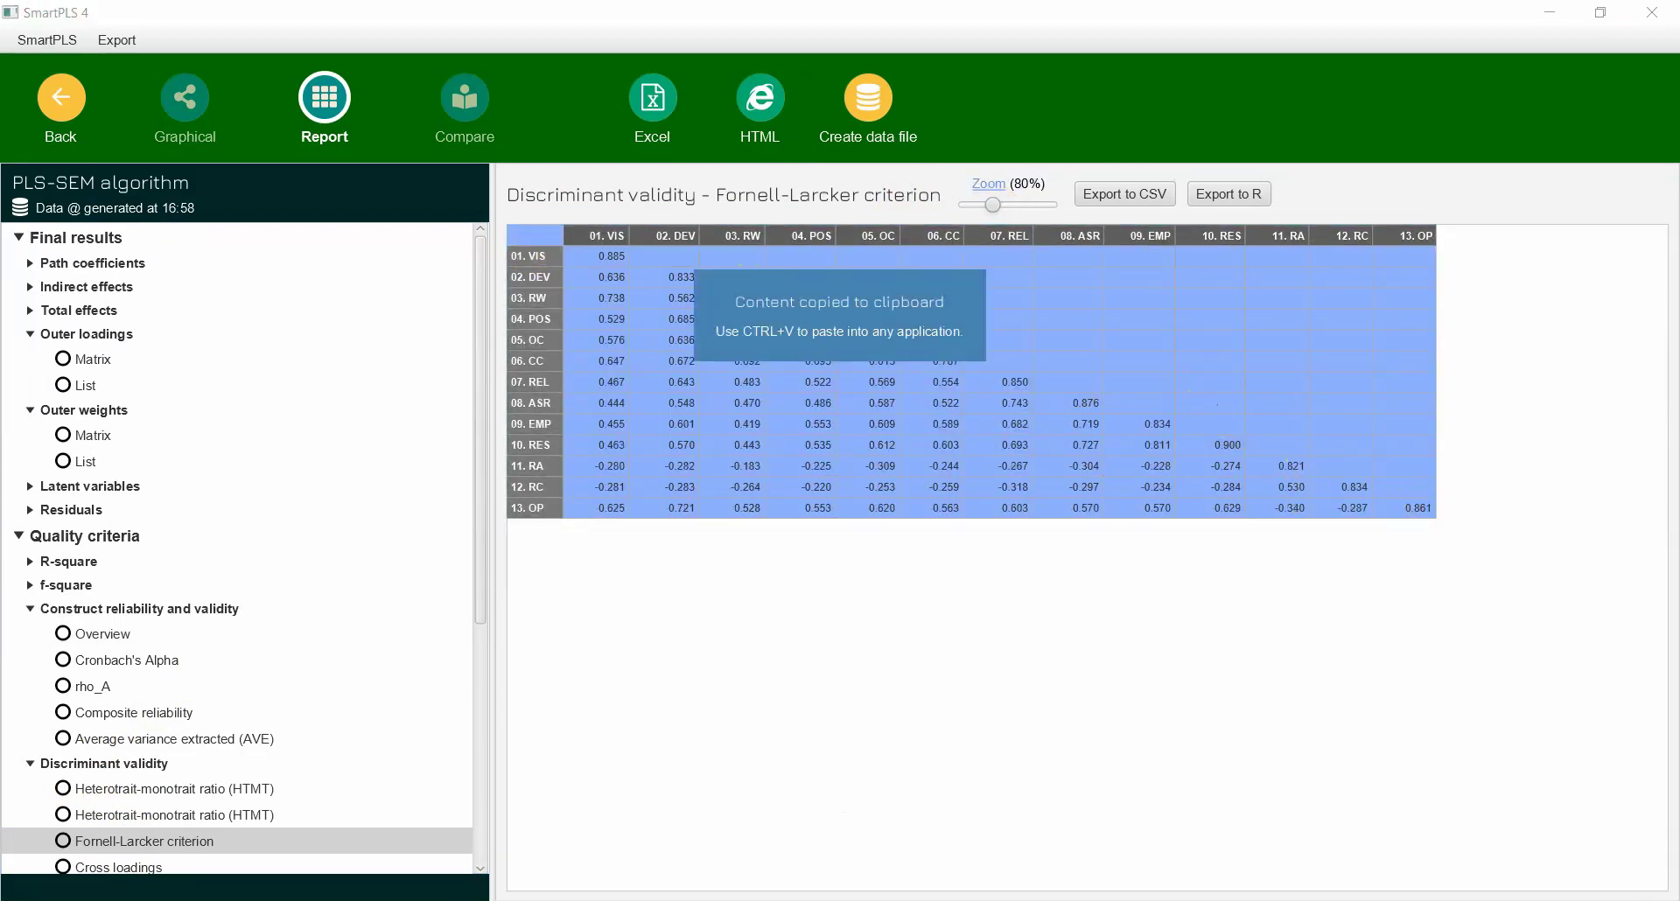
Step: Switch to Excel and paste the Fornell-Larcker matrix at A1 of a new worksheet, Sheet8
mouse_move(741, 803)
left_click(805, 842)
left_click(770, 888)
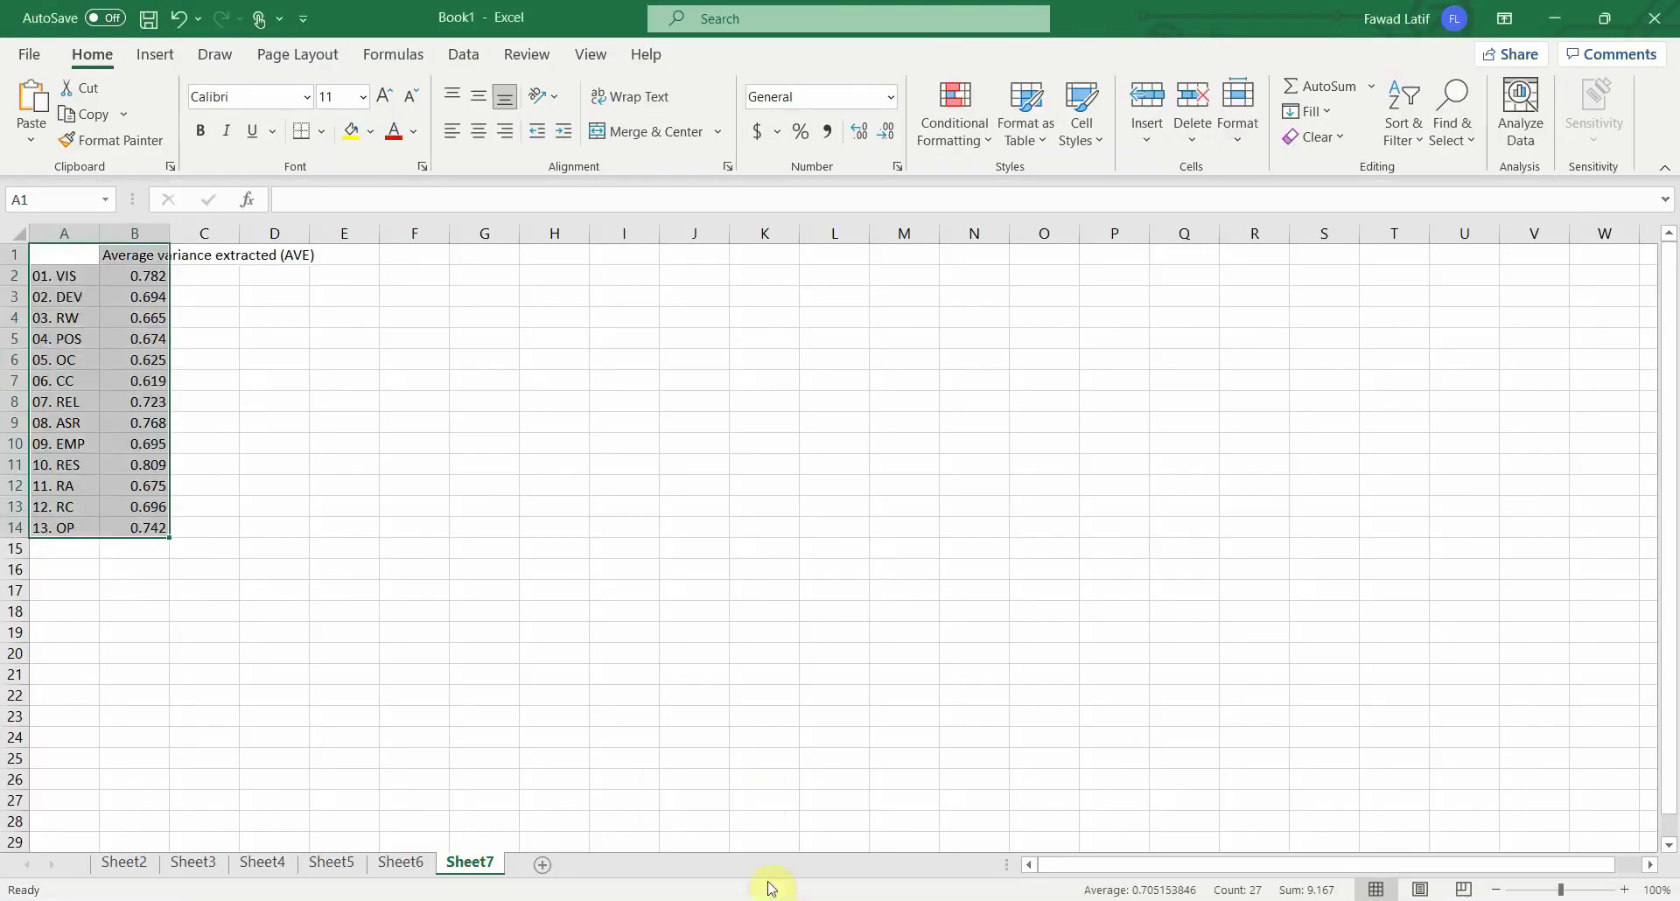
left_click(543, 865)
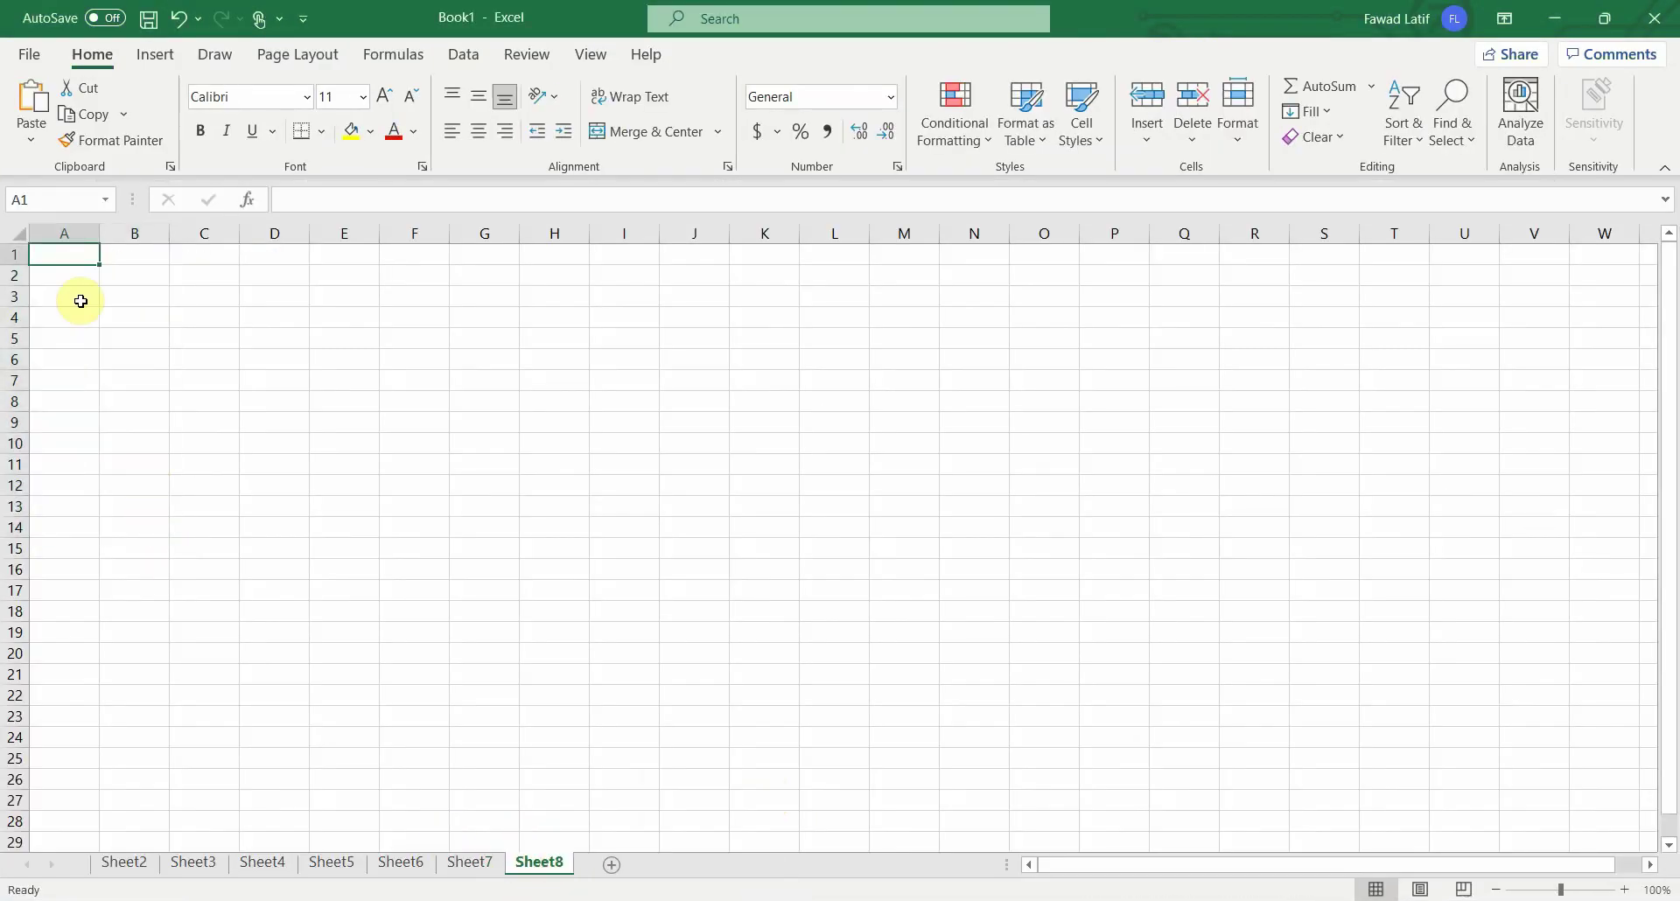
key("ctrl+v")
Step: Copy the Fornell-Larcker matrix in A1:N14 and switch to the Word thesis document at Table 5
left_click(142, 292)
left_click_drag(67, 262, 997, 526)
key("ctrl+c")
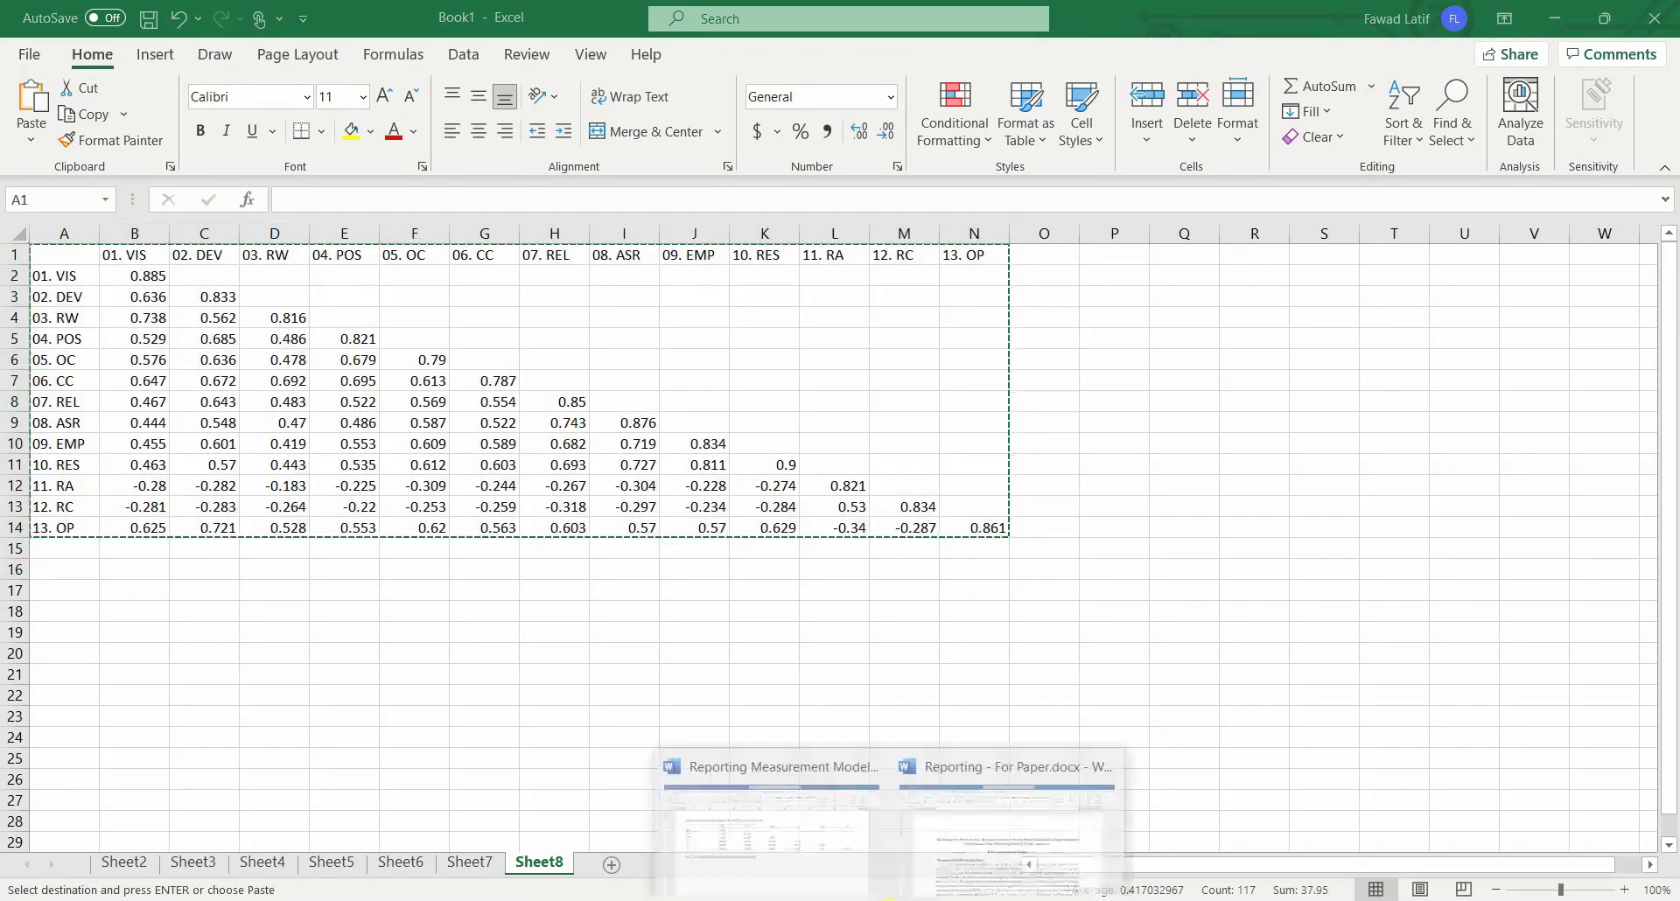
left_click(738, 761)
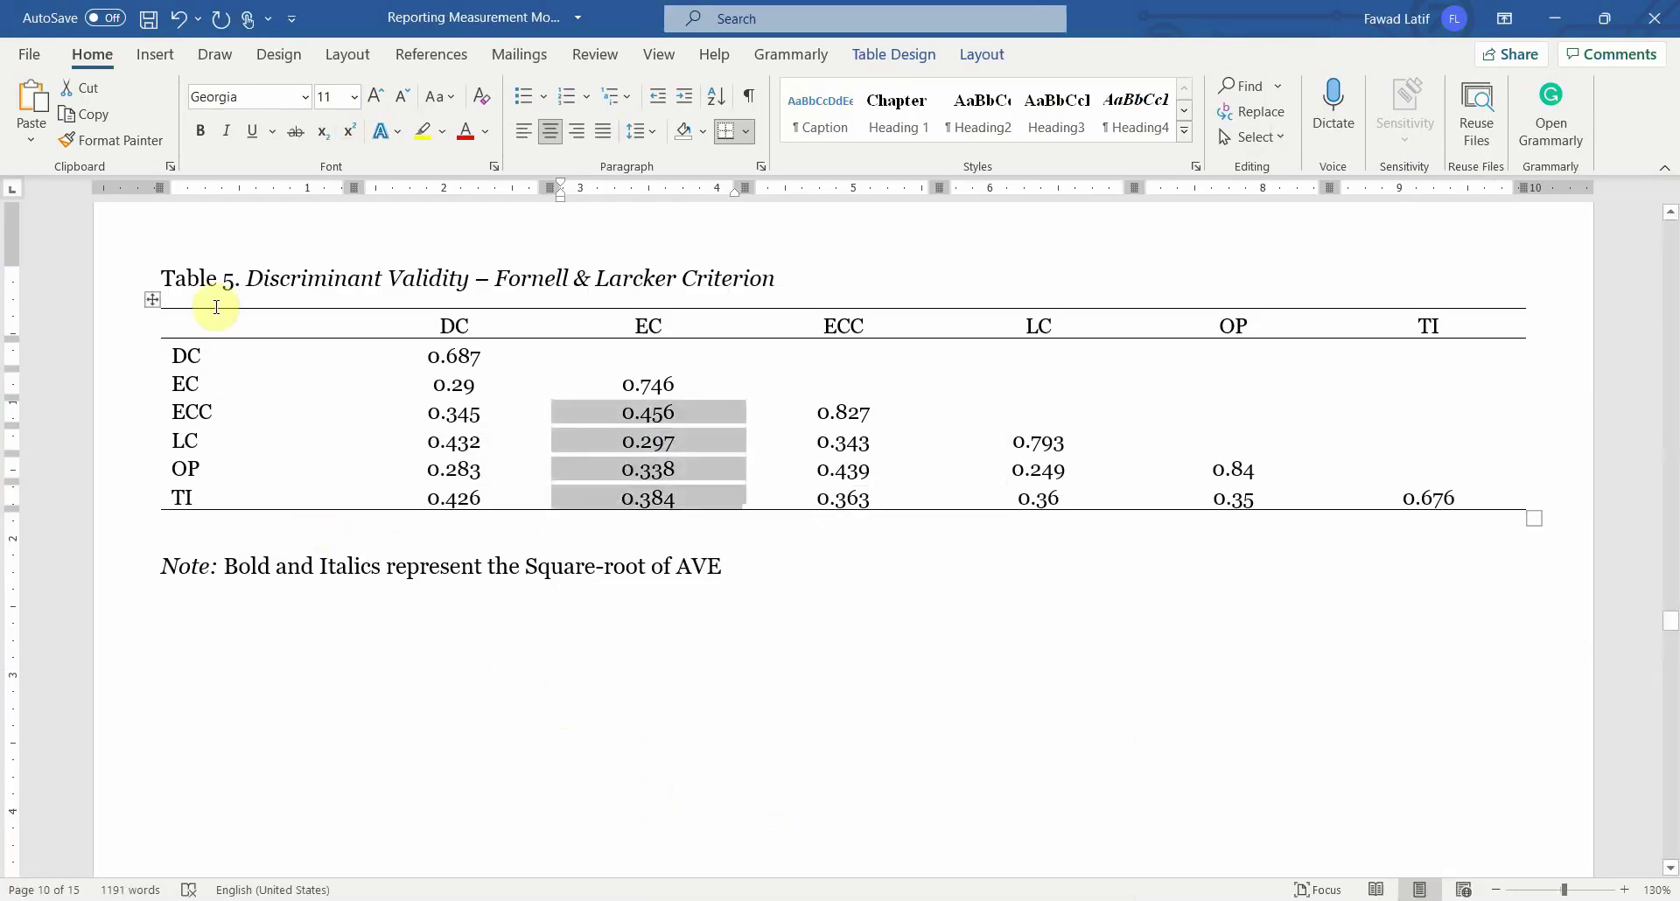
Step: Delete the old table under the Table 5 caption and paste the copied Fornell-Larcker matrix in its place
left_click(153, 296)
key("BackSpace")
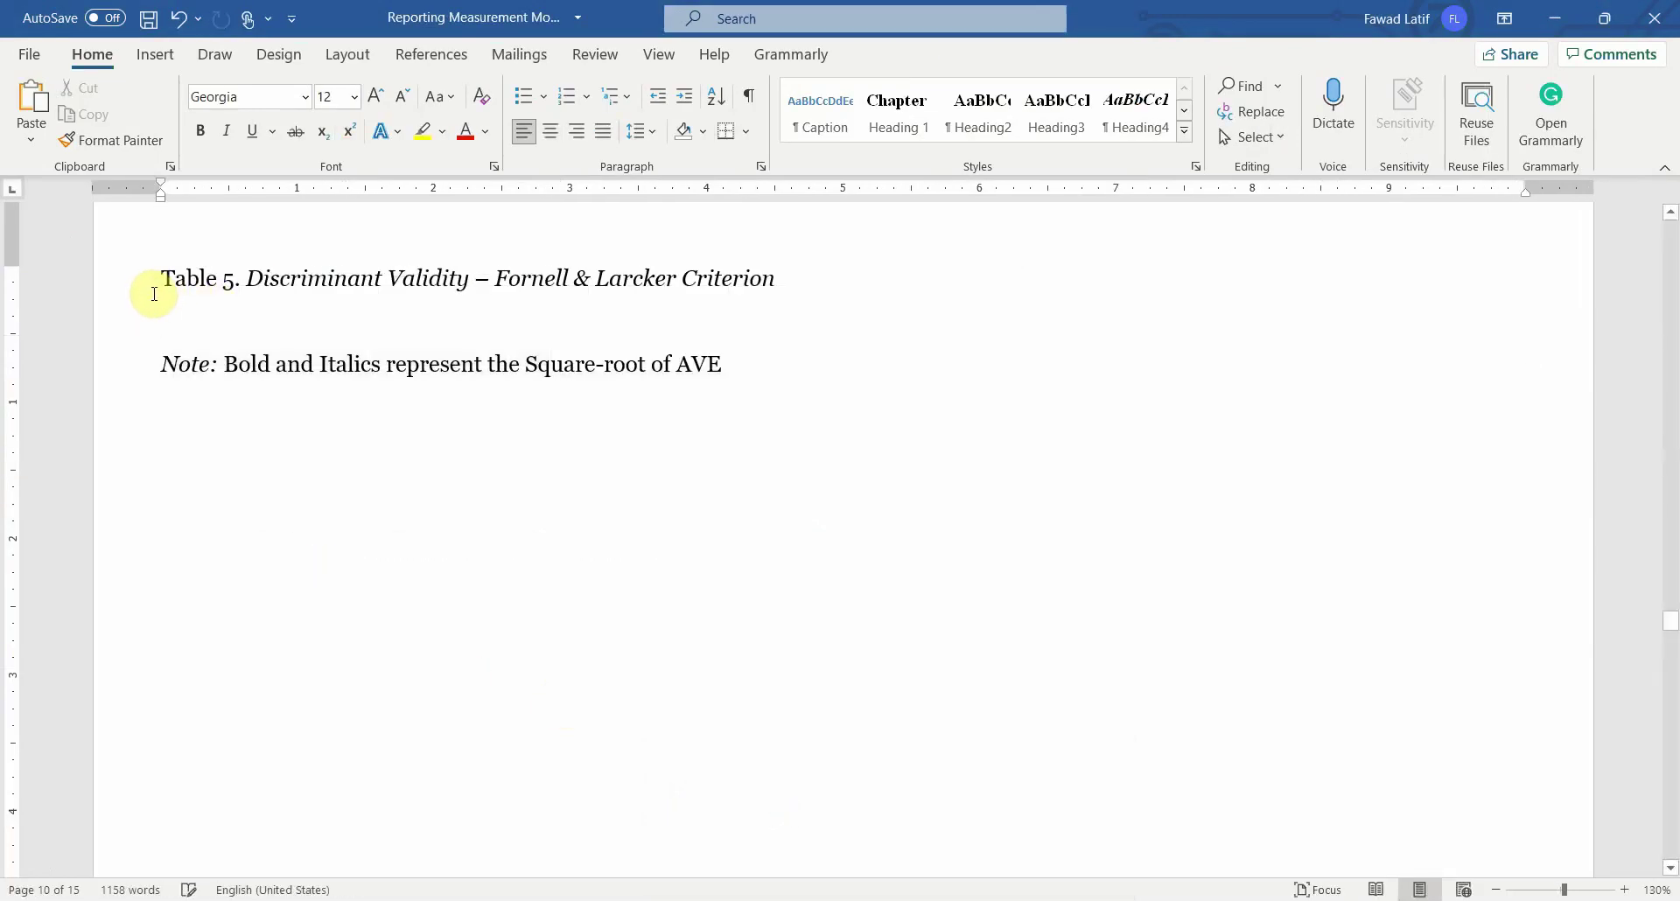
key("ctrl+v")
scroll(709, 629, "down", 15)
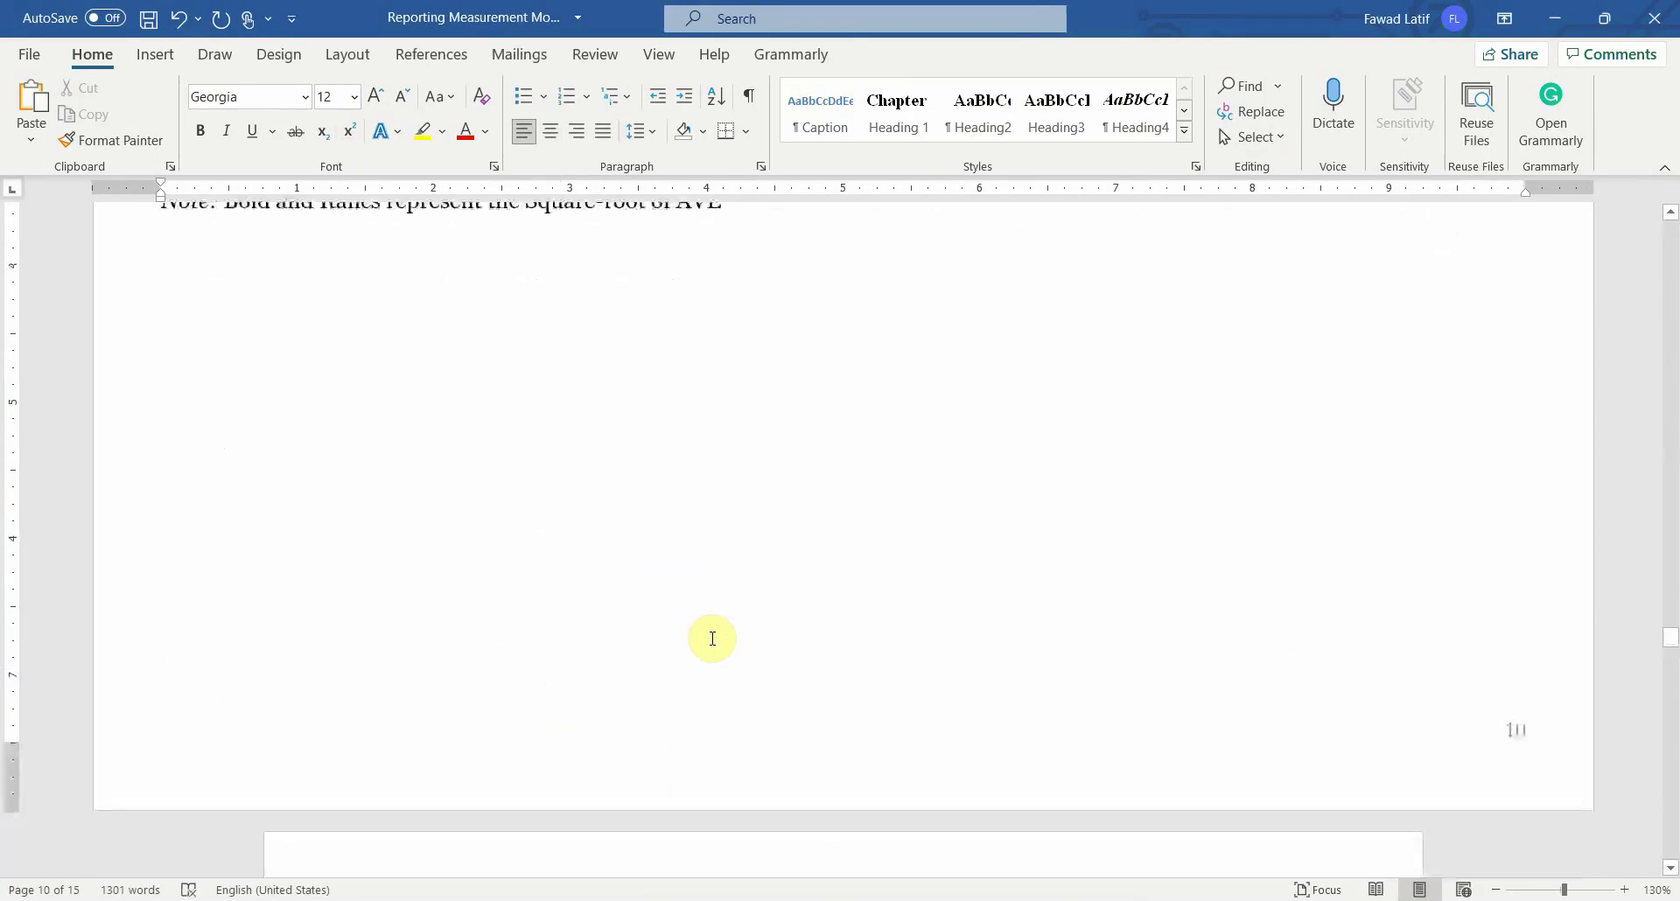
scroll(635, 503, "down", 8)
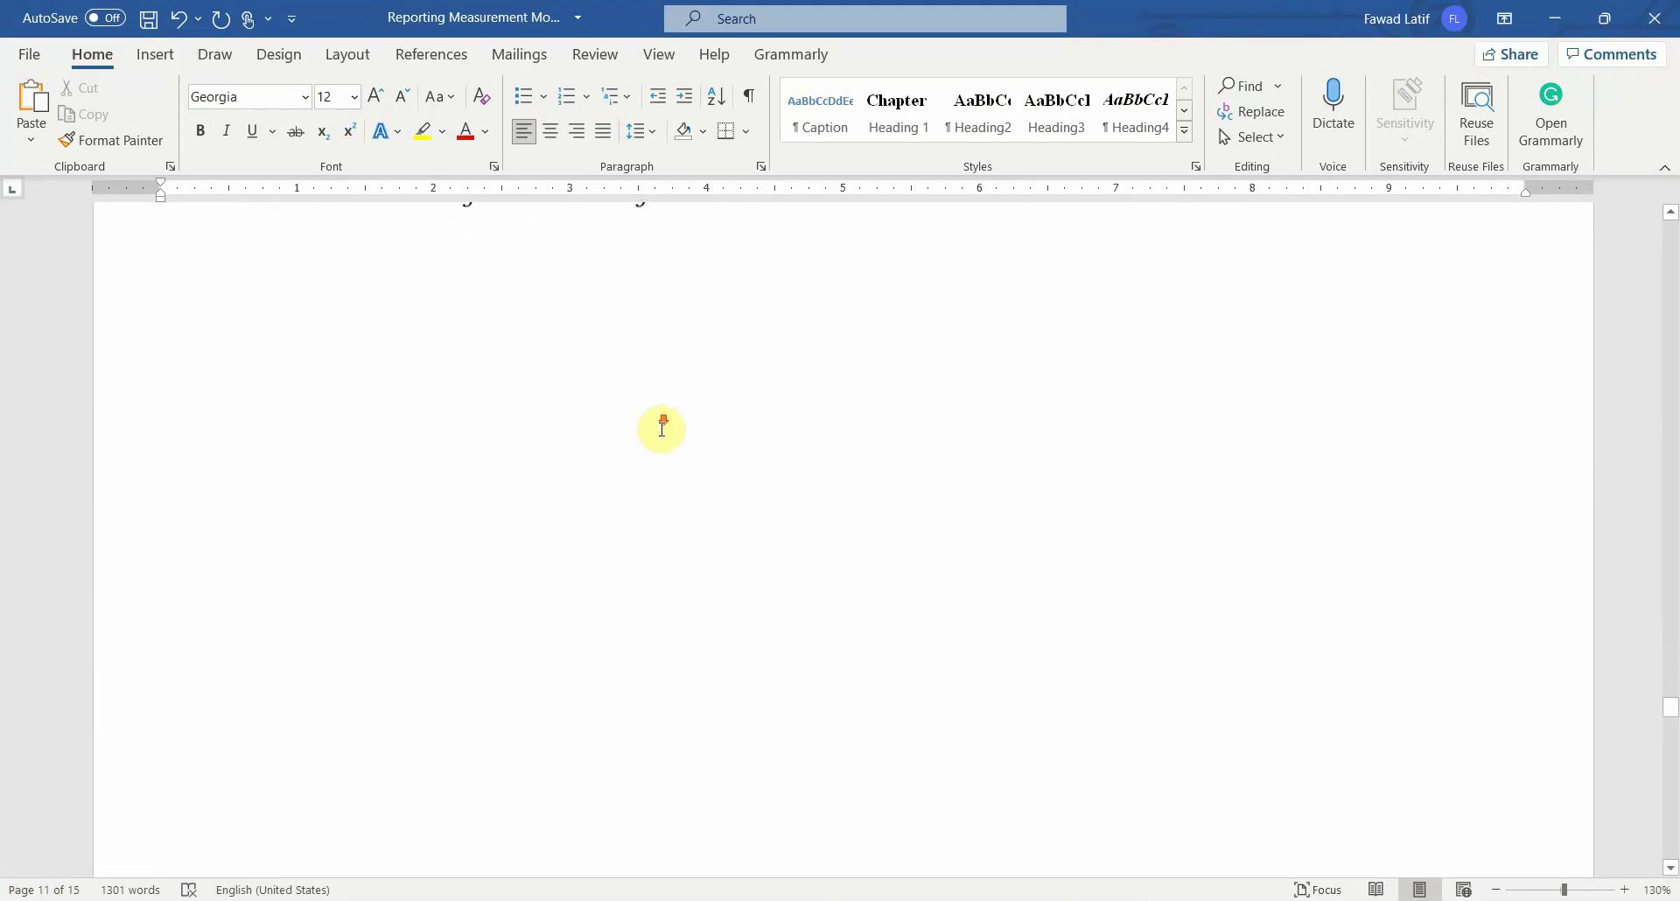
Step: Switch to the SmartPLS report, show the Cross loadings under Discriminant validity, and copy the whole table to the clipboard
key("alt+Tab")
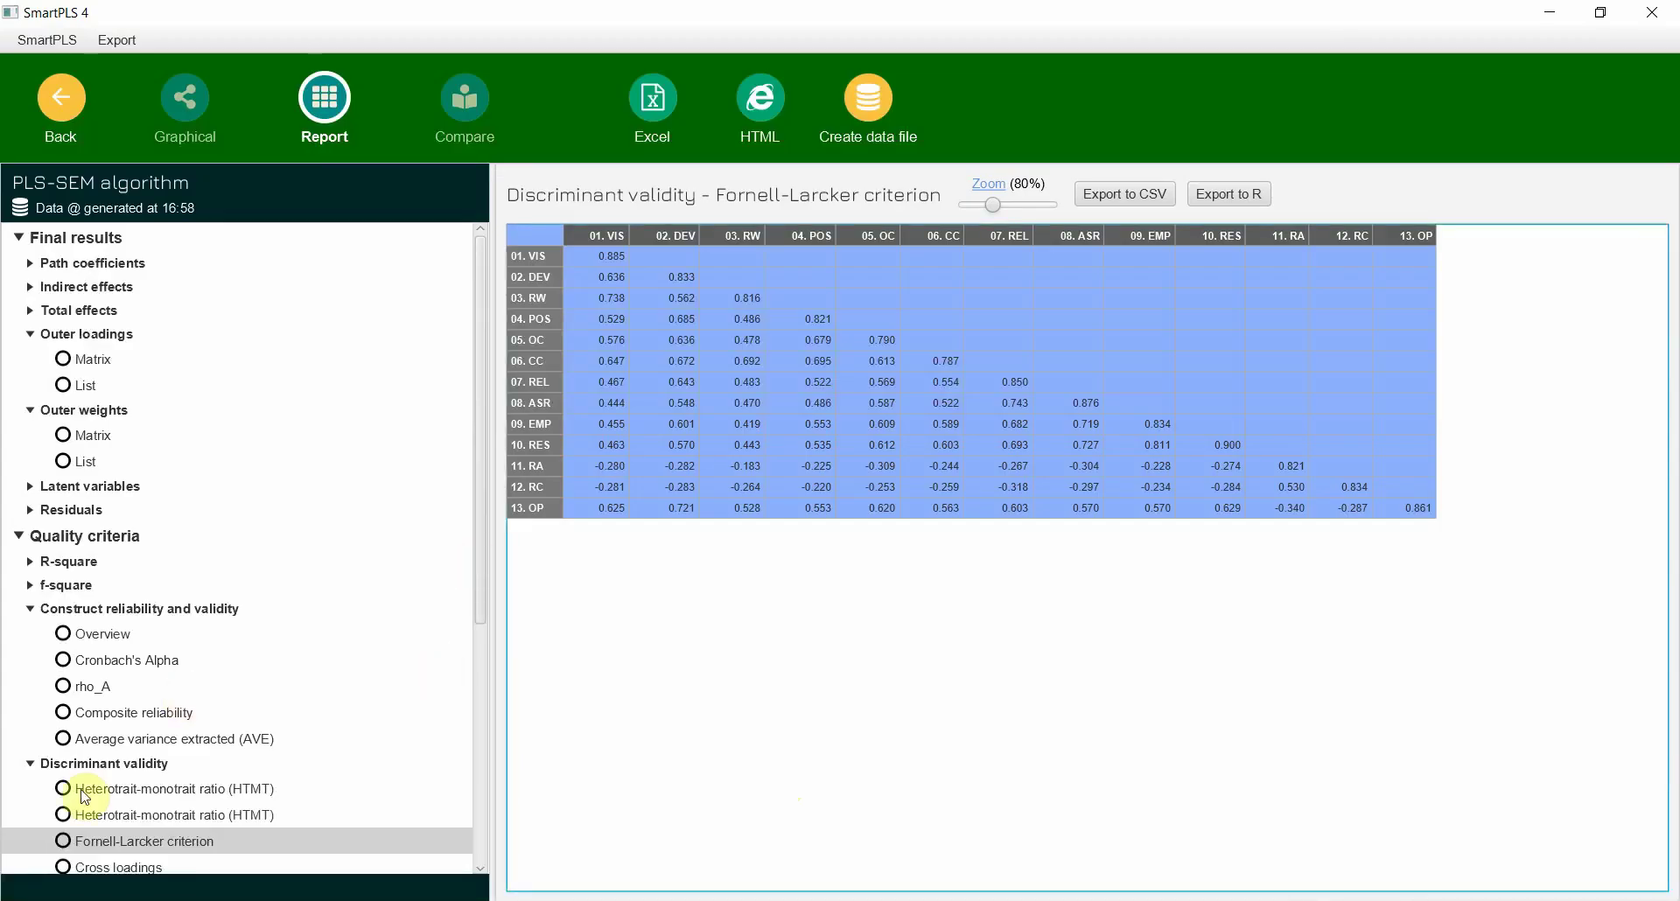
left_click(112, 871)
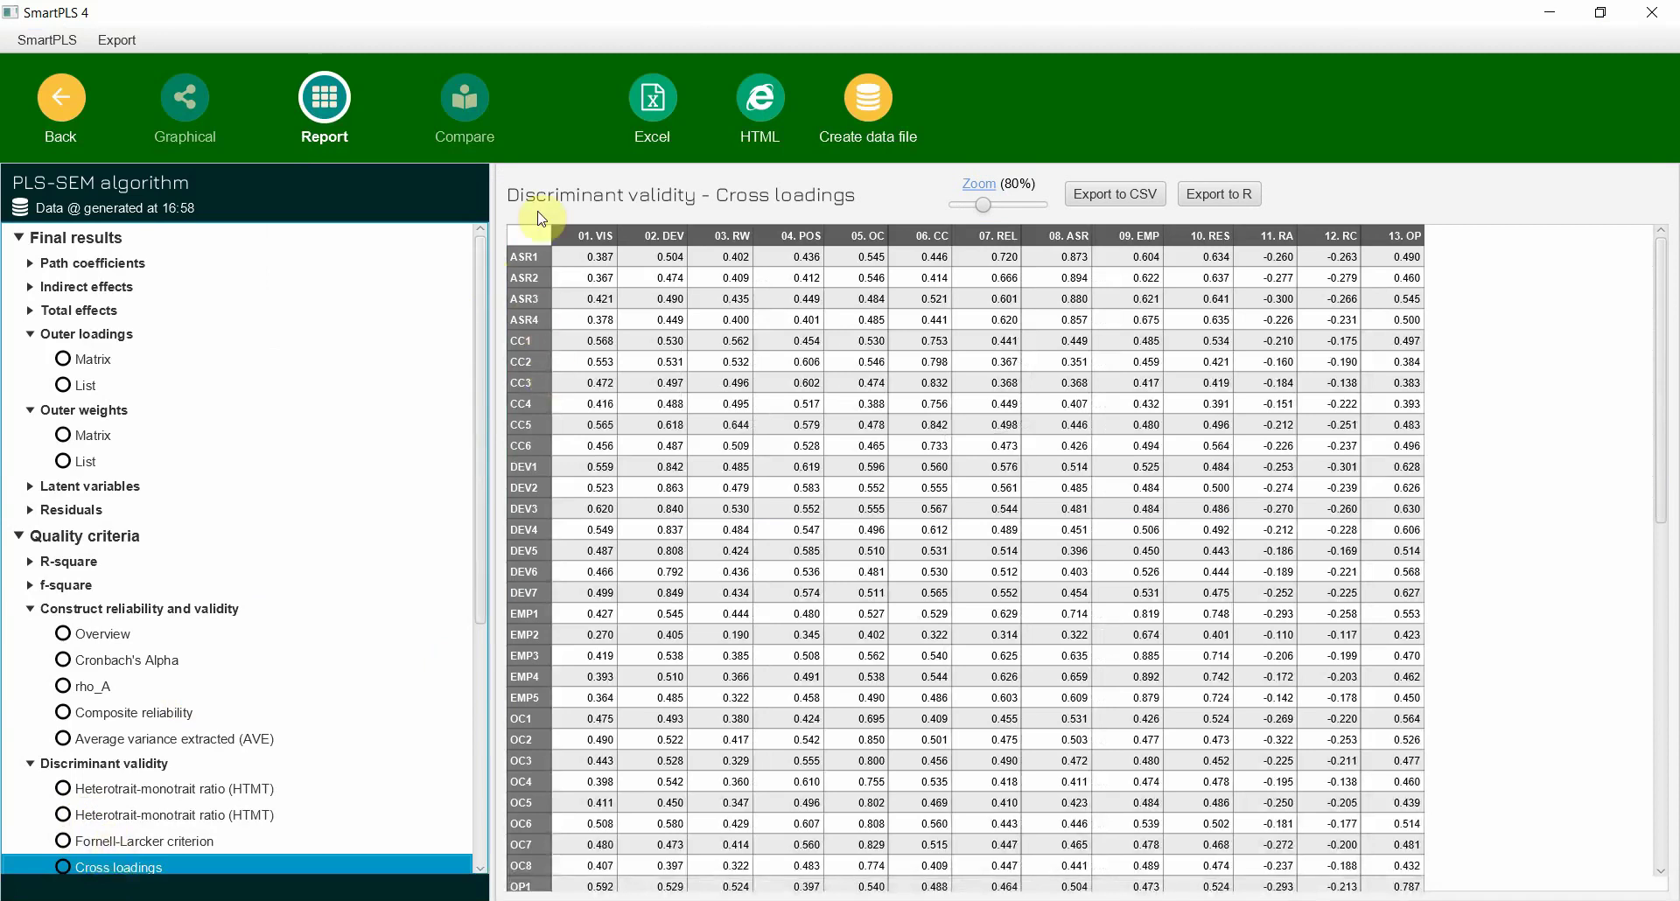
left_click(1095, 203)
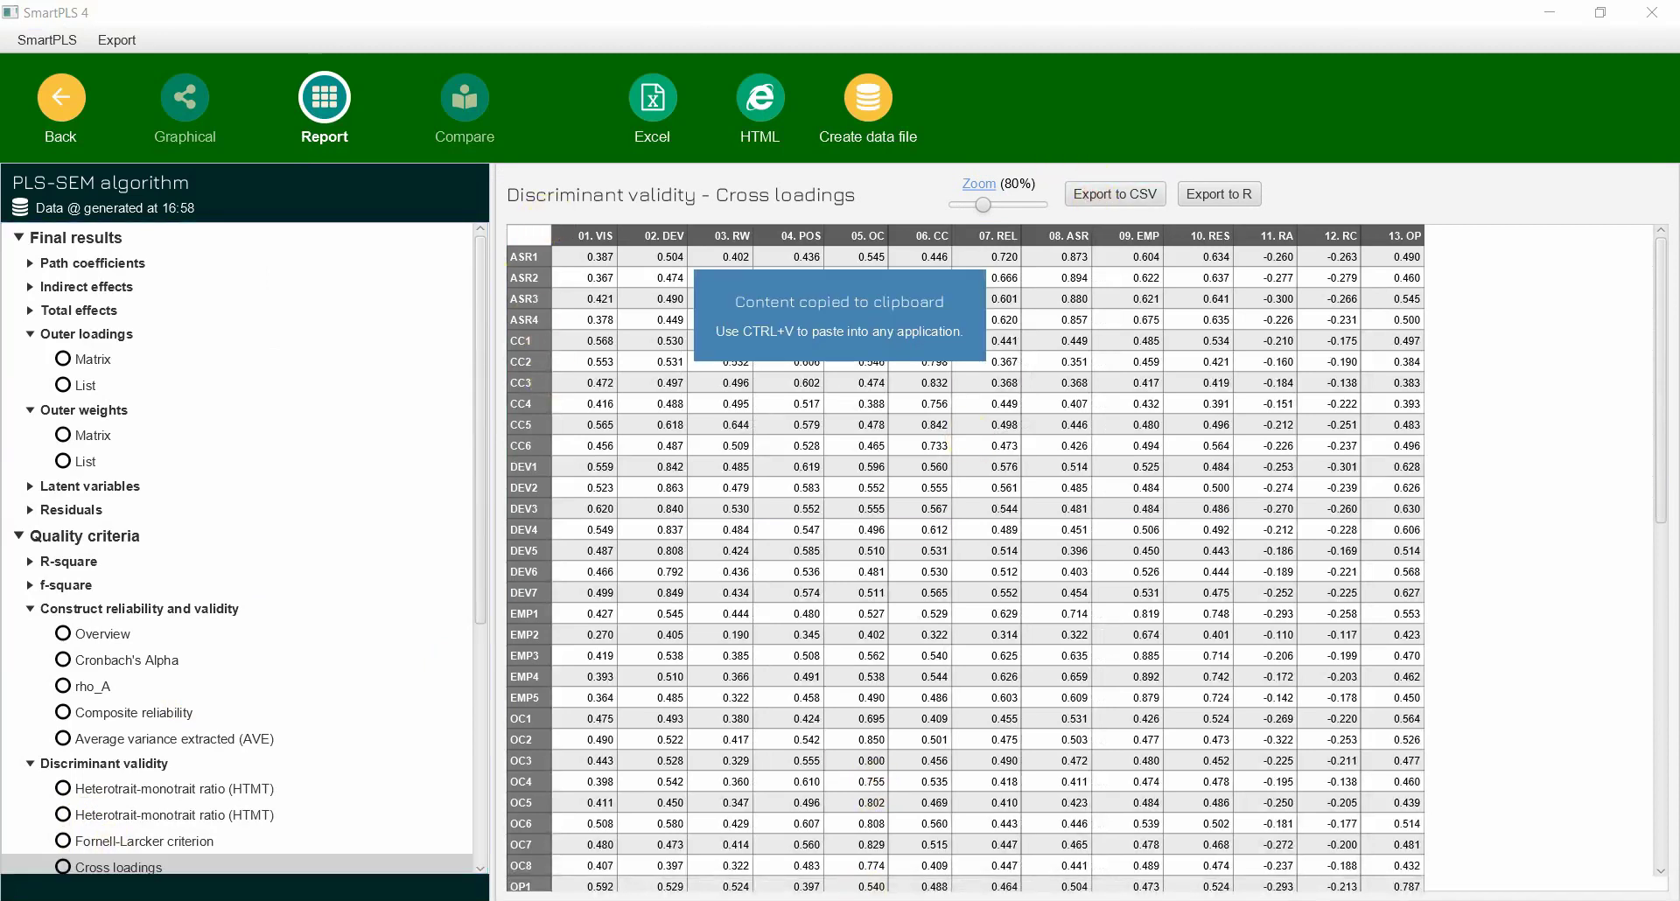
Step: Switch to Excel and paste the cross loadings at A1 of a new worksheet
key("alt+Tab")
left_click(608, 865)
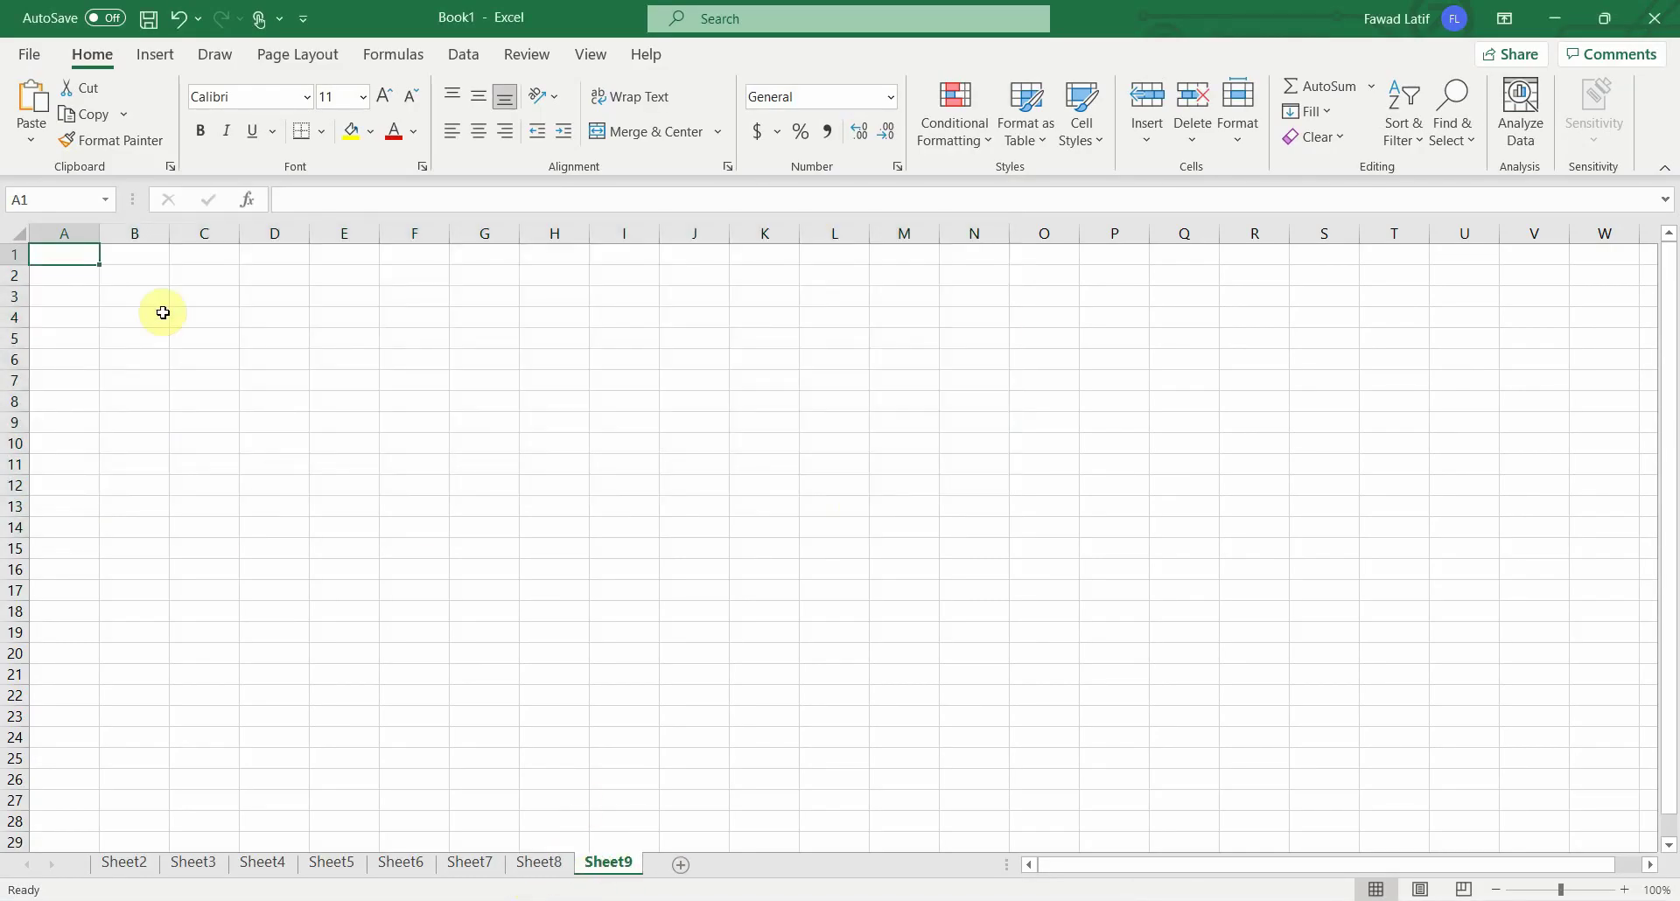
key("ctrl+v")
left_click(208, 310)
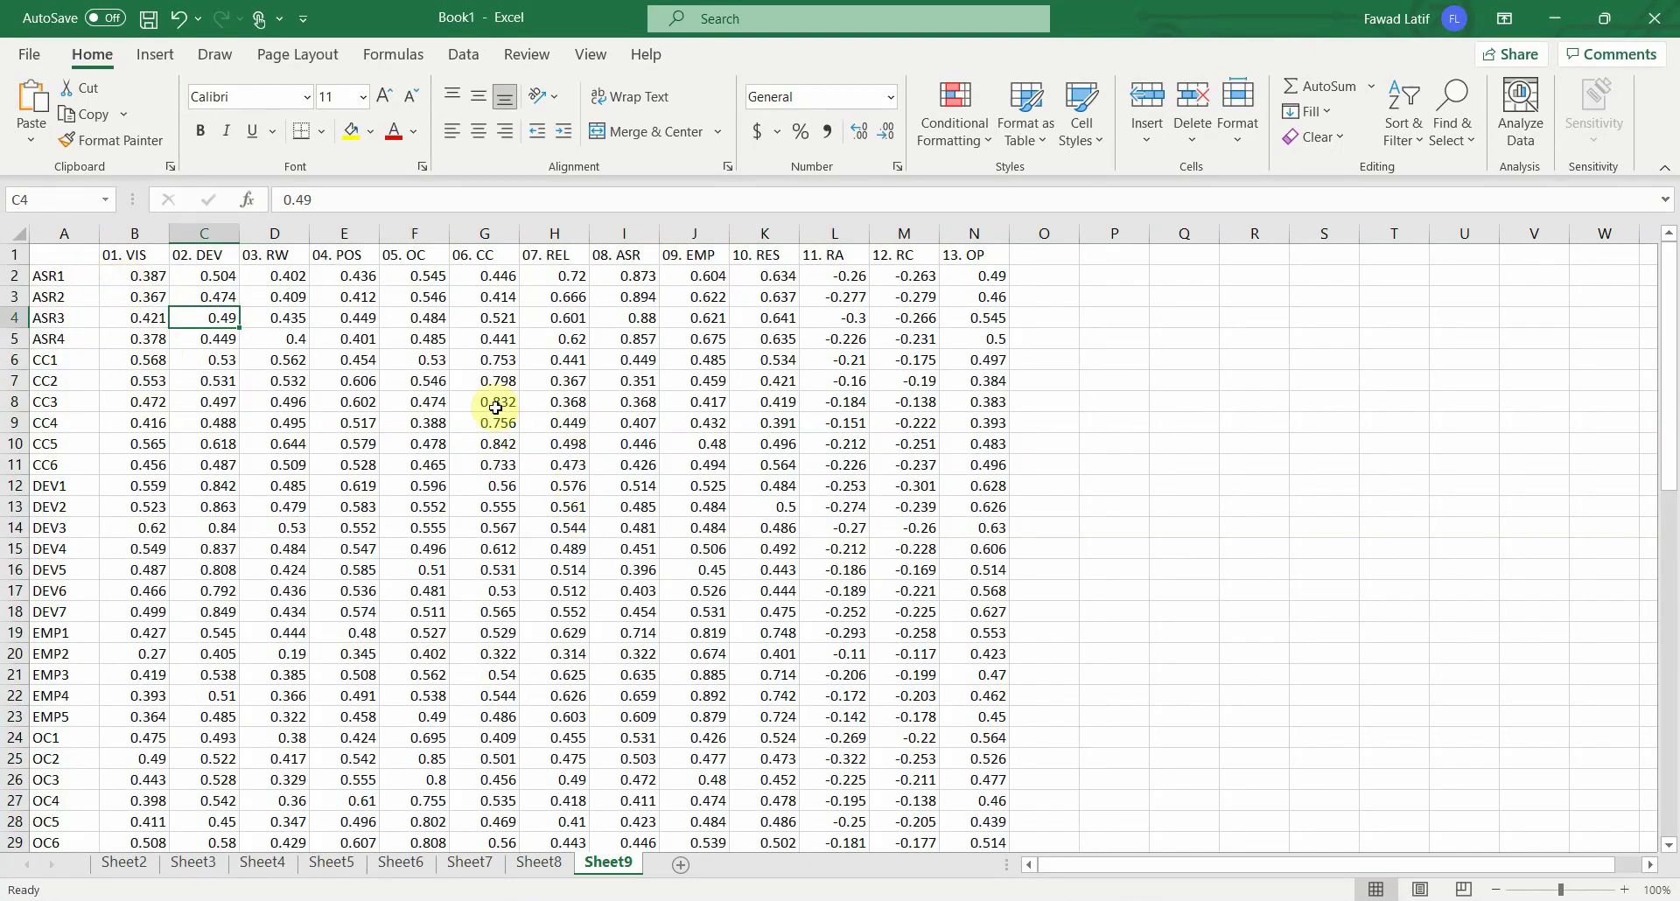
Step: Format all the cross-loading values from B2 through column N as Number with 3 decimal places
left_click_drag(132, 276, 988, 780)
right_click(825, 617)
key("Escape")
scroll(975, 762, "up", 14)
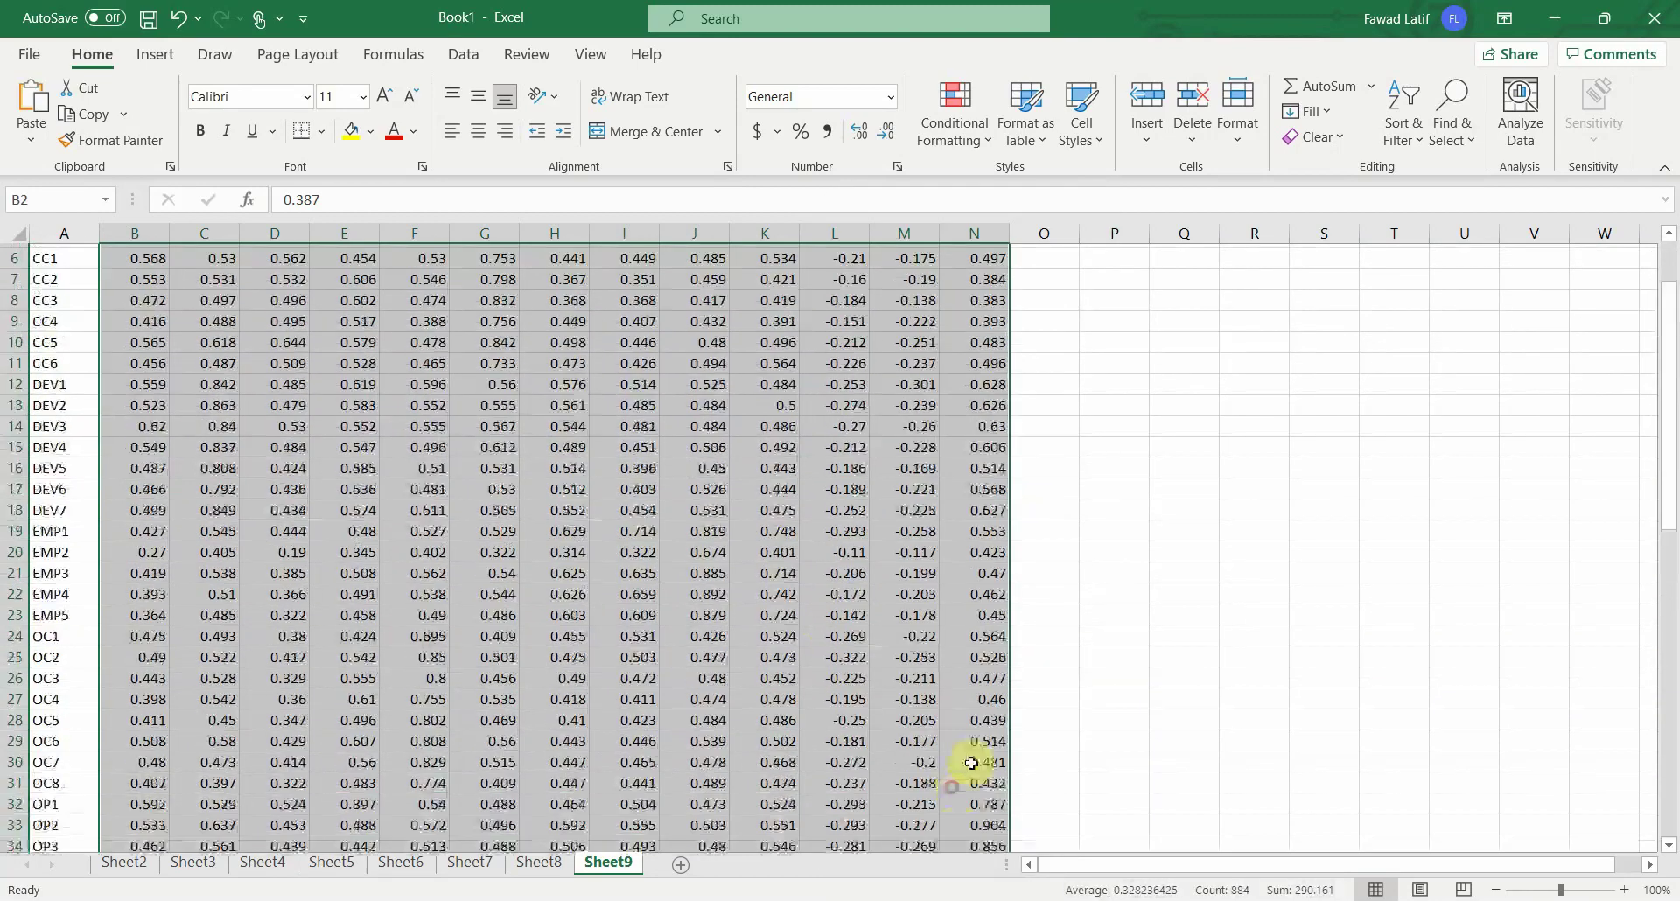
key("ctrl+1")
left_click(702, 463)
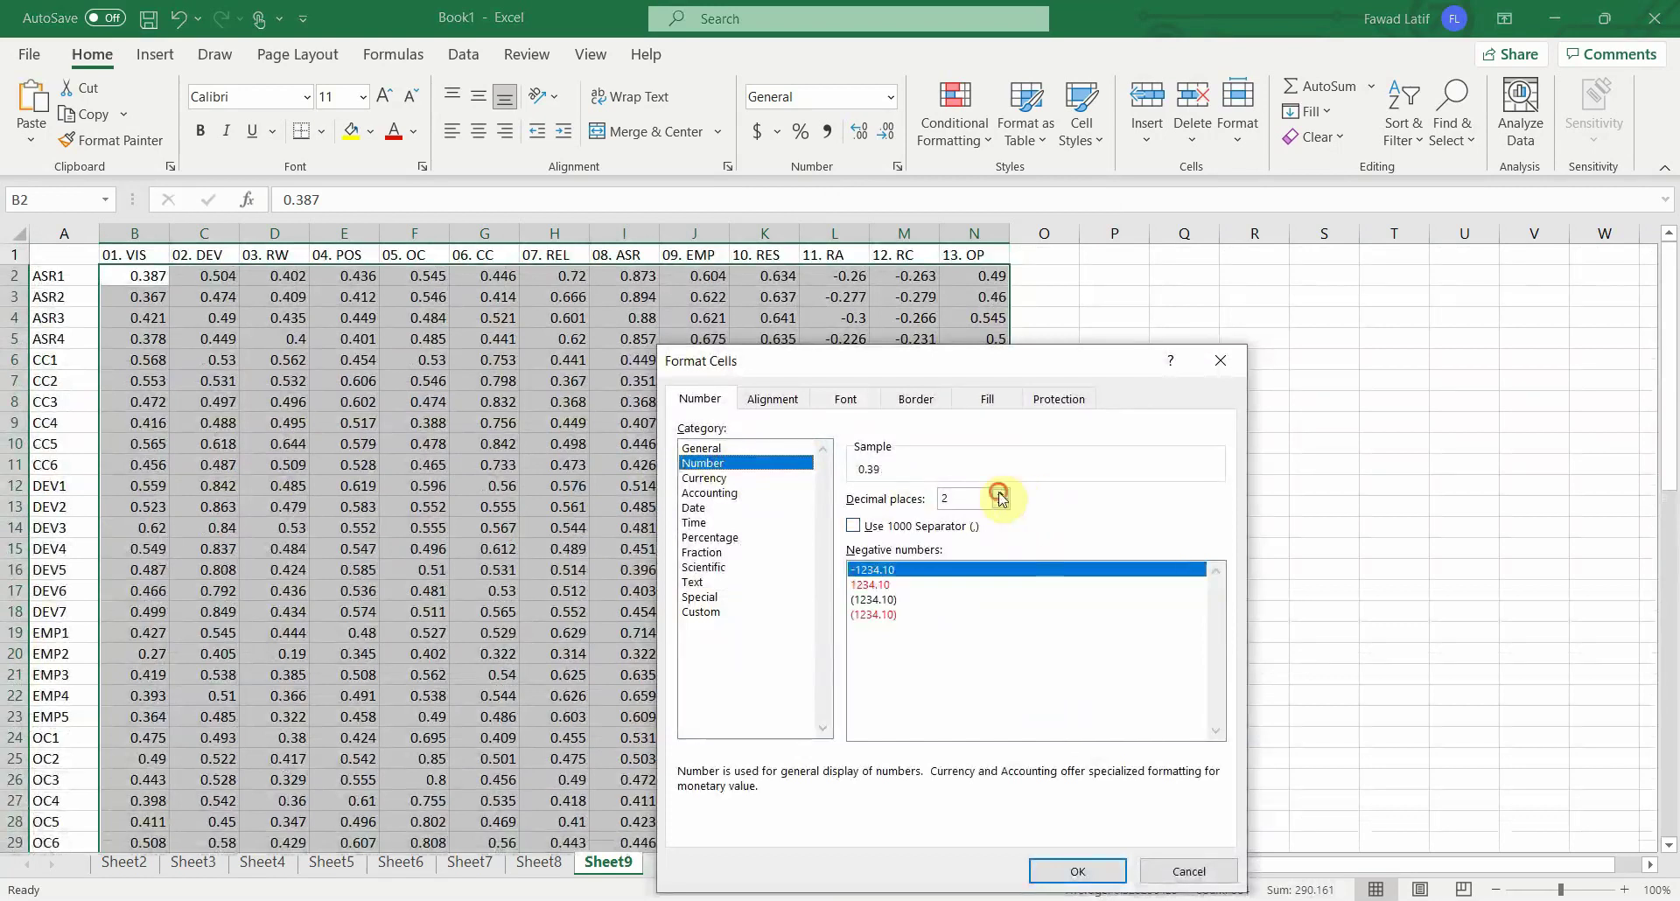
left_click(1001, 492)
left_click(1063, 871)
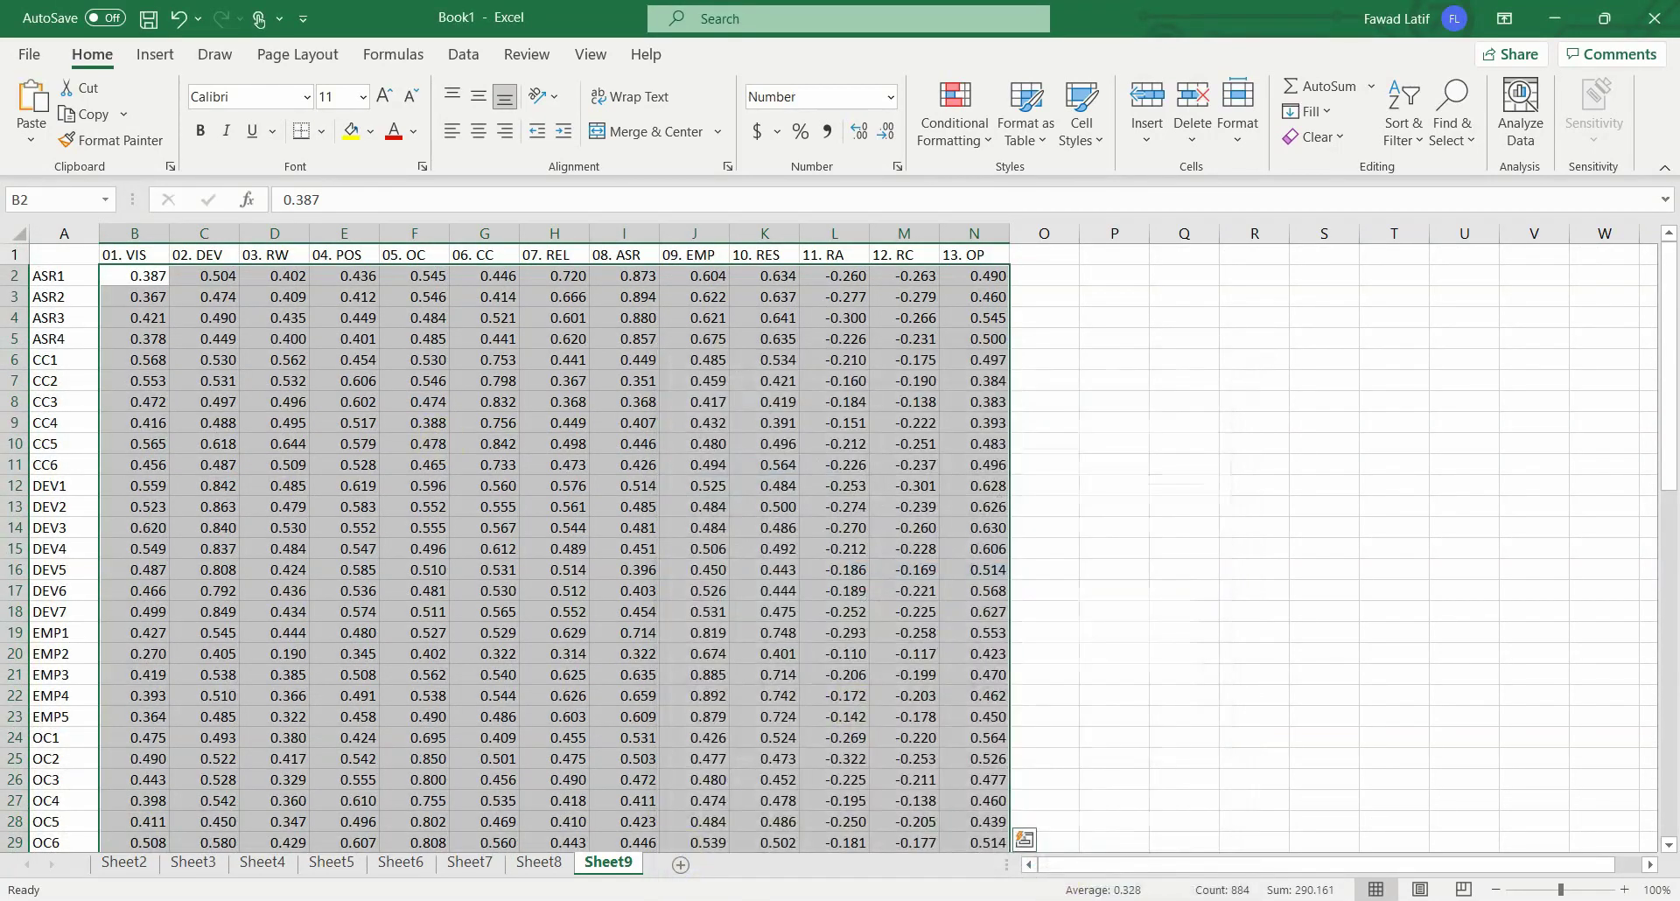
Step: Find the empty Table 7 HTMT section in the Word thesis, then switch to SmartPLS and copy the whole Heterotrait-monotrait ratio (HTMT) matrix
left_click(891, 897)
left_click(794, 843)
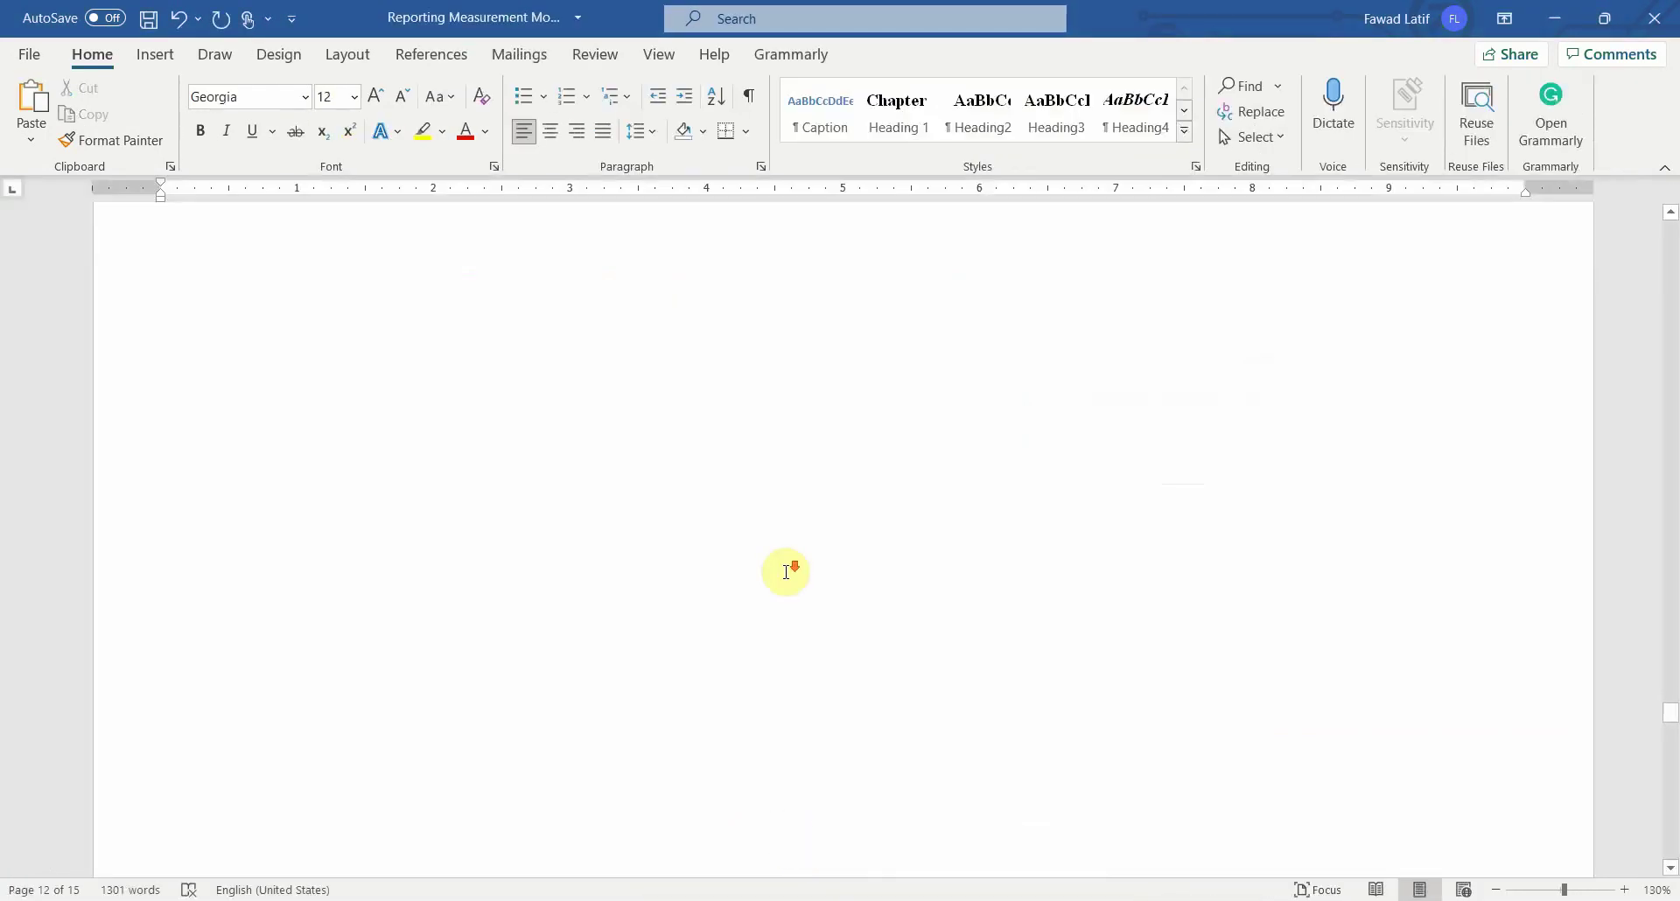
scroll(788, 570, "down", 5)
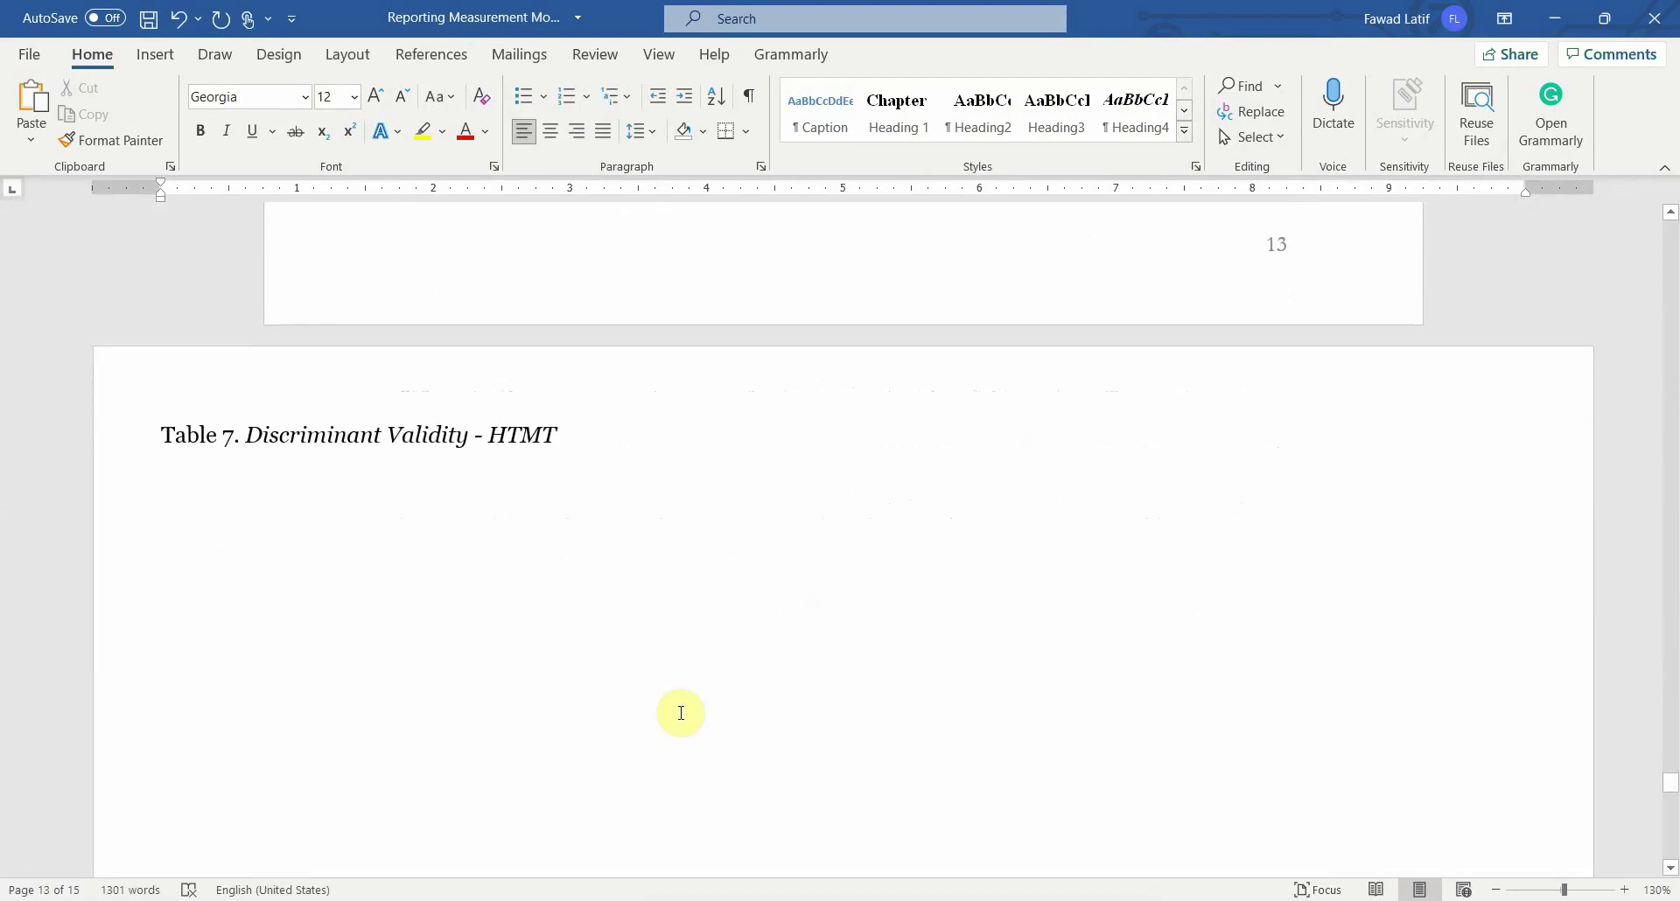
left_click(752, 897)
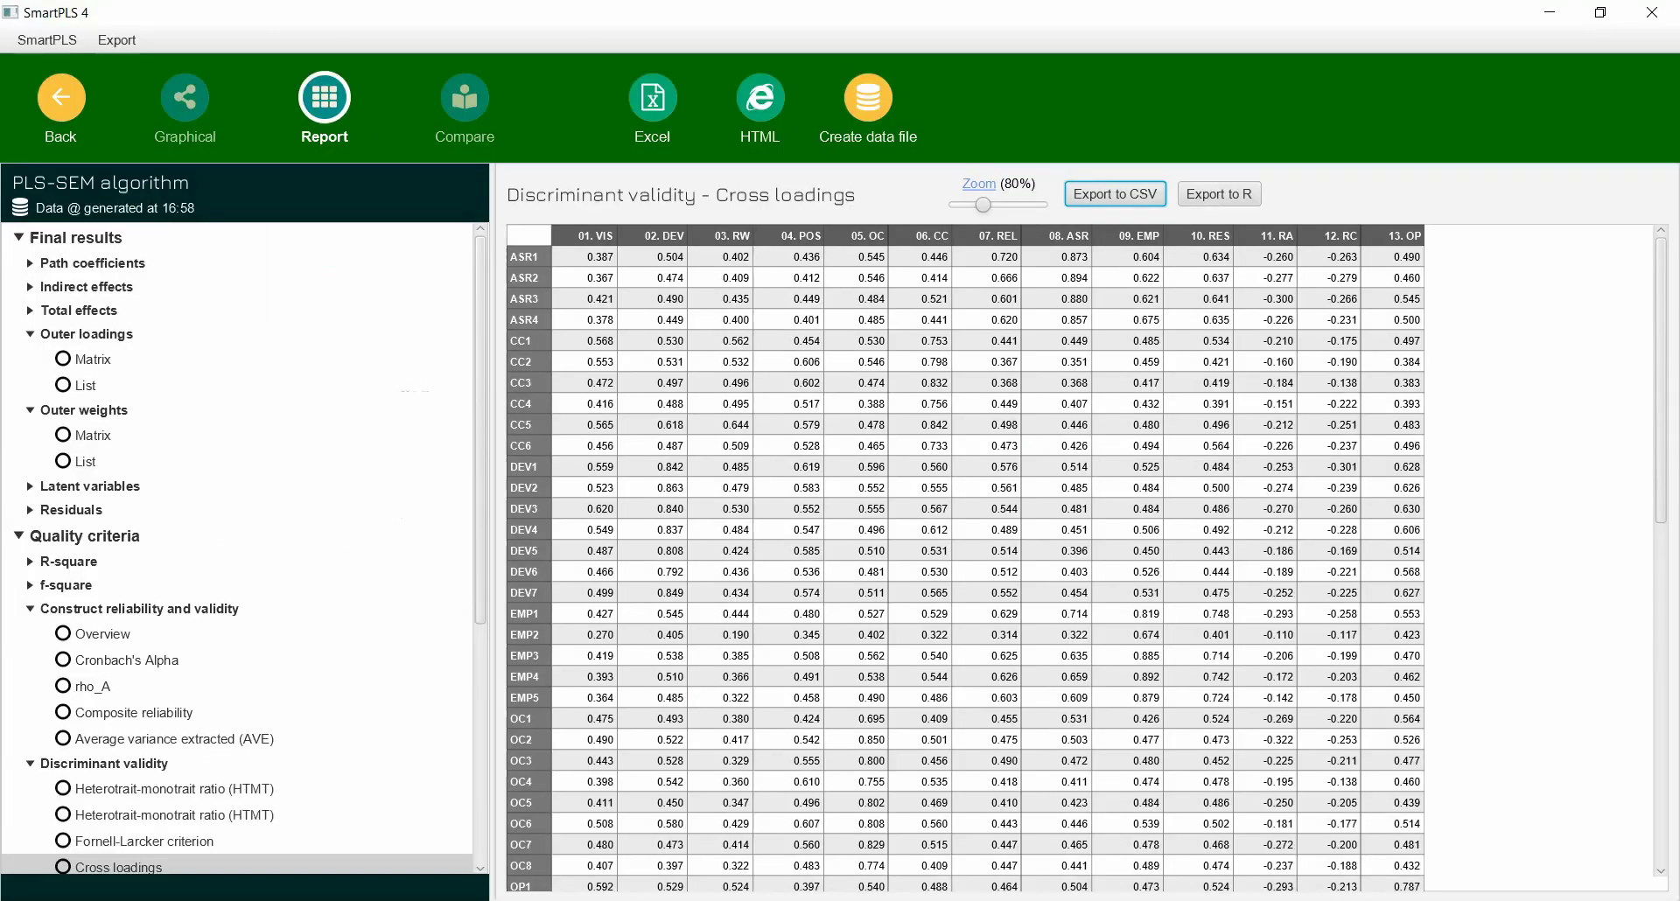
left_click(157, 789)
left_click_drag(511, 236, 1406, 532)
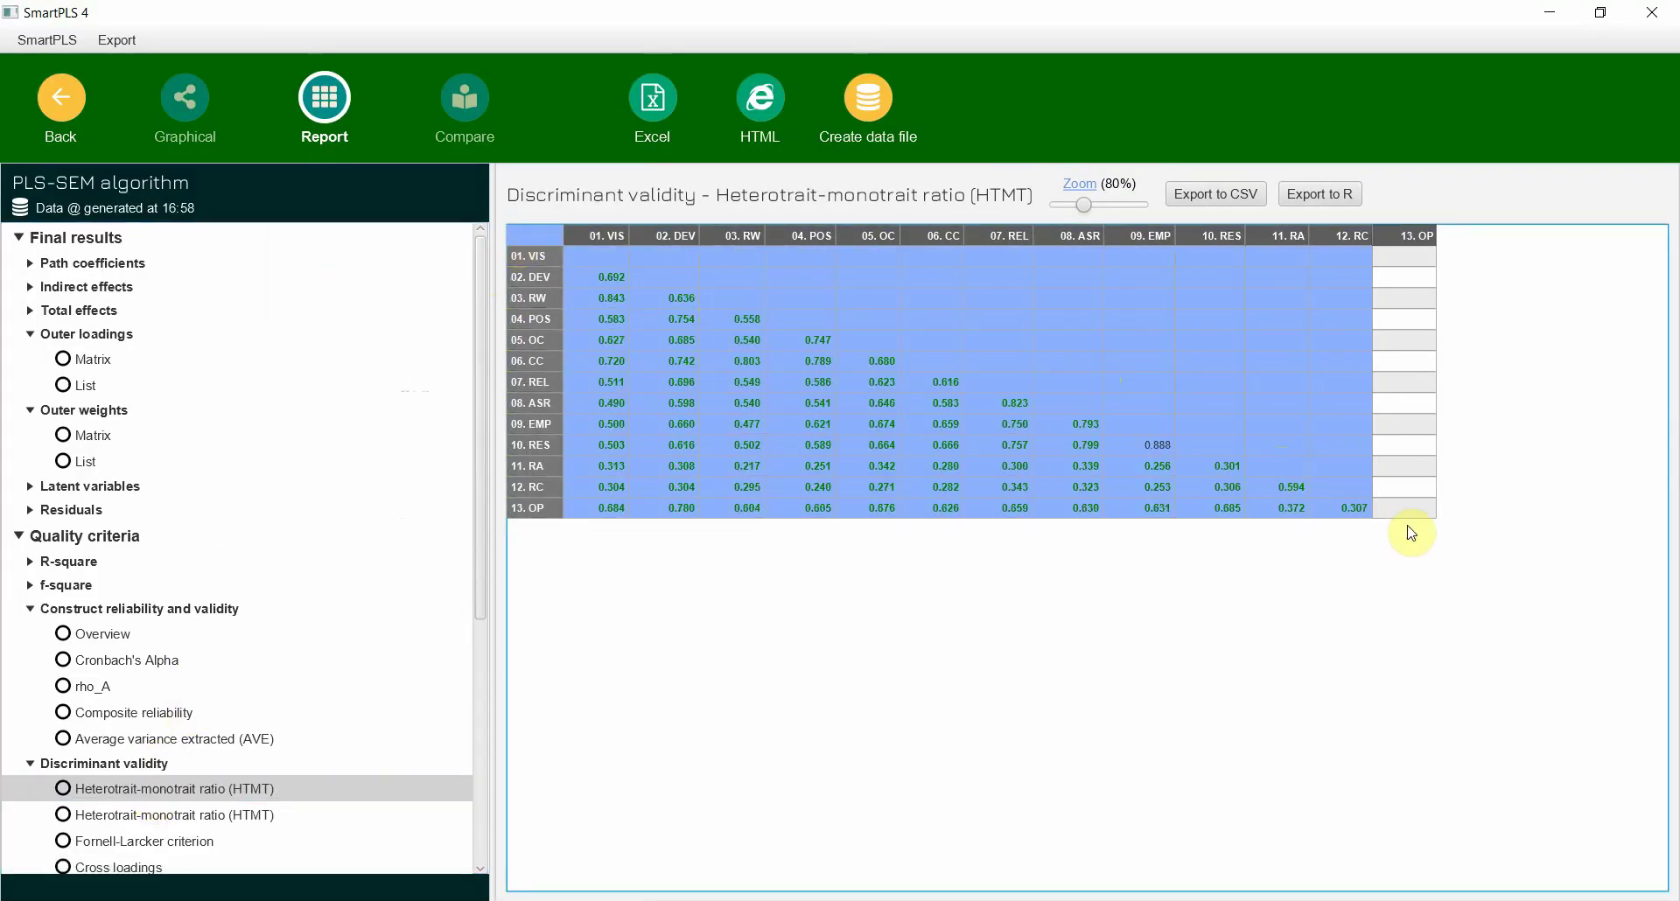
right_click(1288, 452)
left_click(1329, 469)
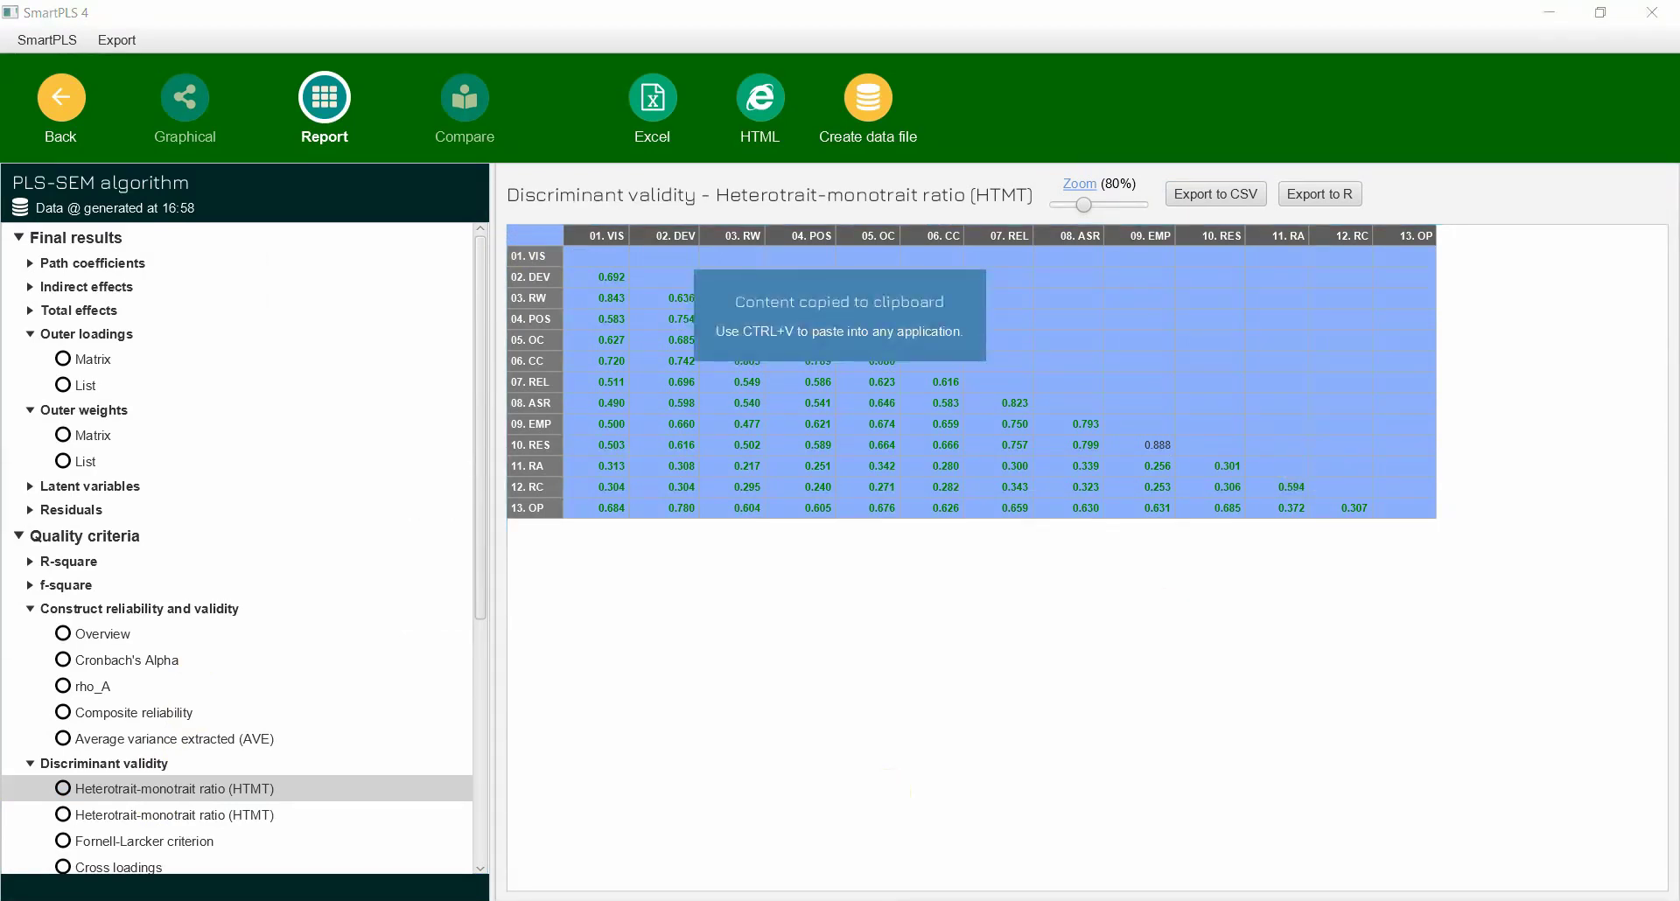
Step: Switch to Excel and paste the HTMT matrix at A1 of a new worksheet
left_click(673, 892)
left_click(729, 864)
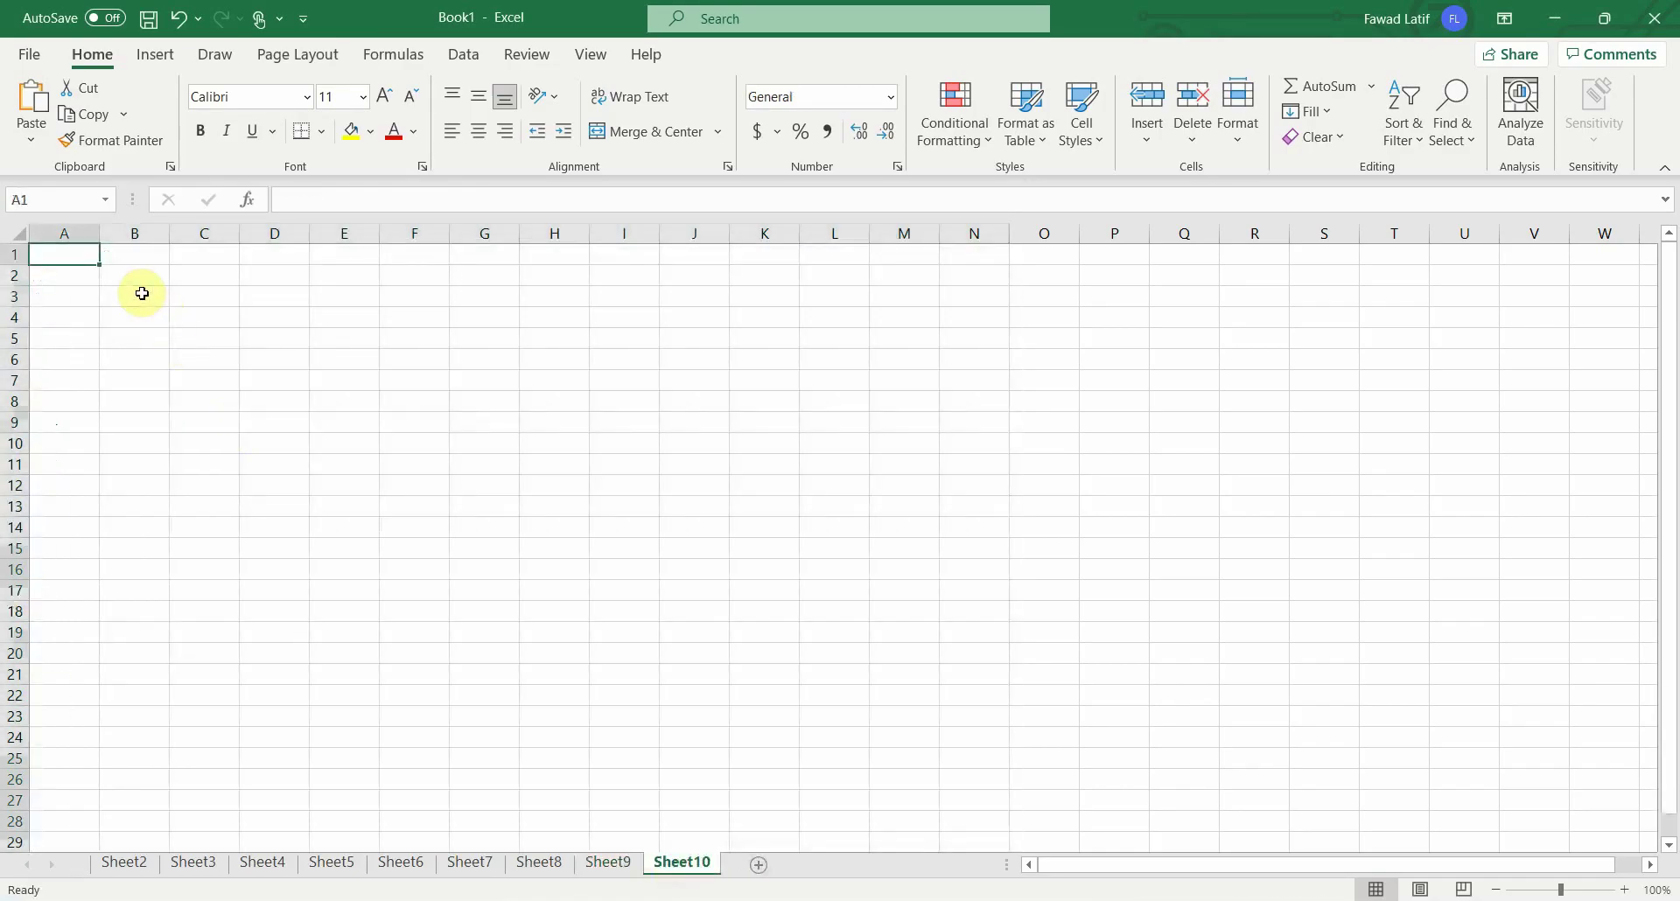
key("ctrl+v")
Step: Format the HTMT values in B2:N14 as Number with 3 decimal places
left_click_drag(274, 317, 956, 529)
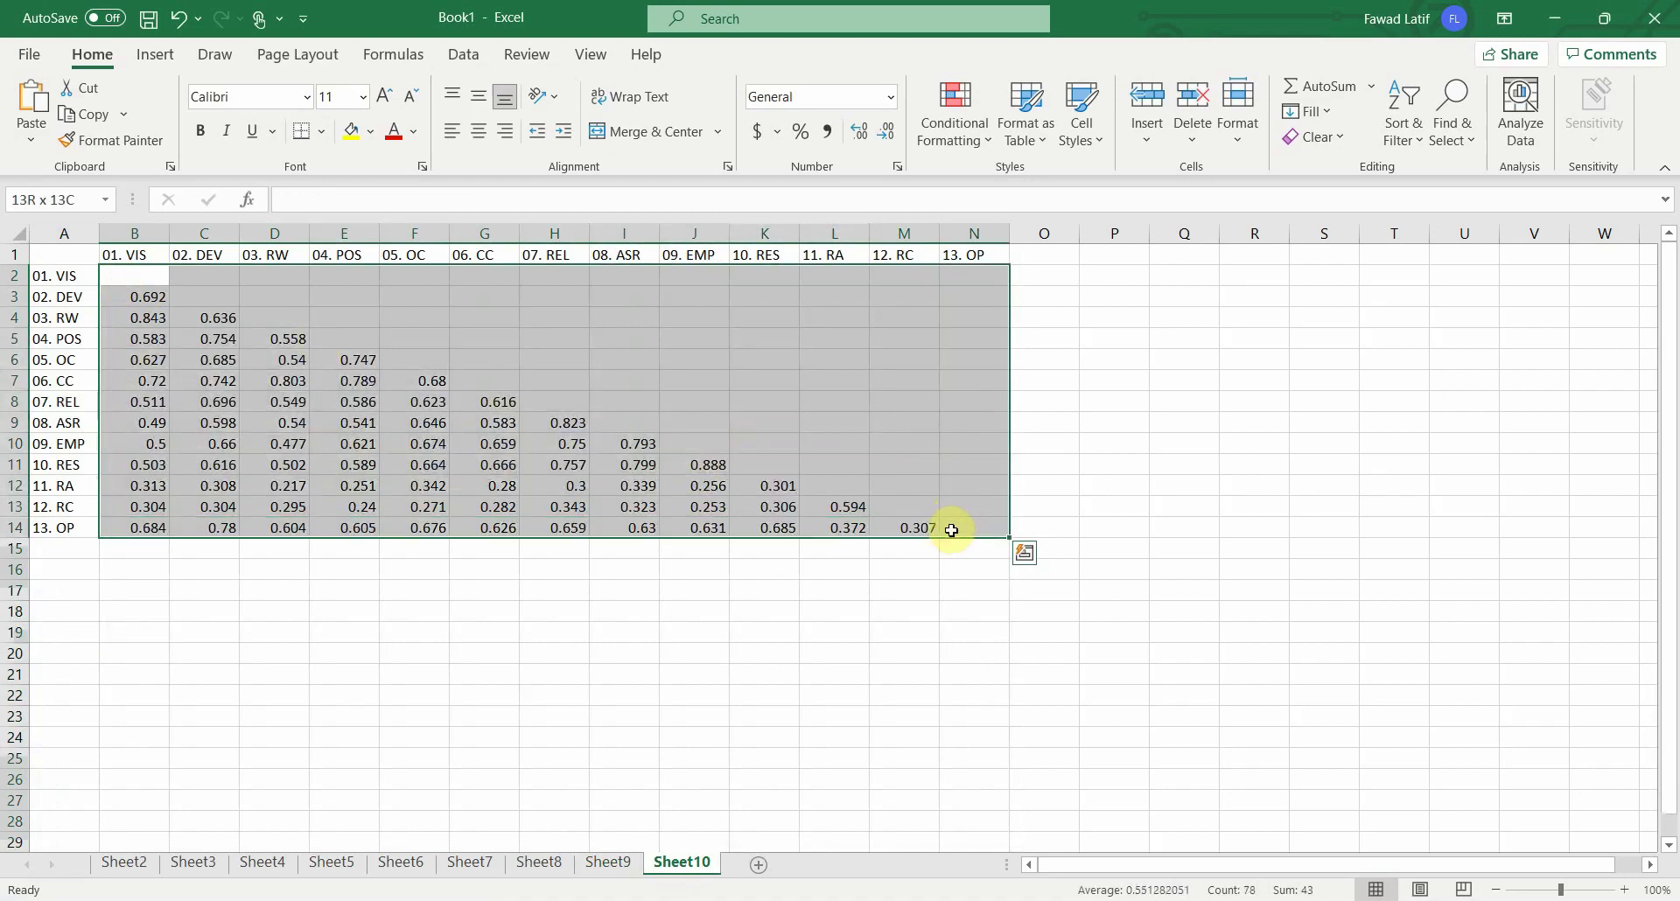
right_click(901, 525)
left_click(1006, 785)
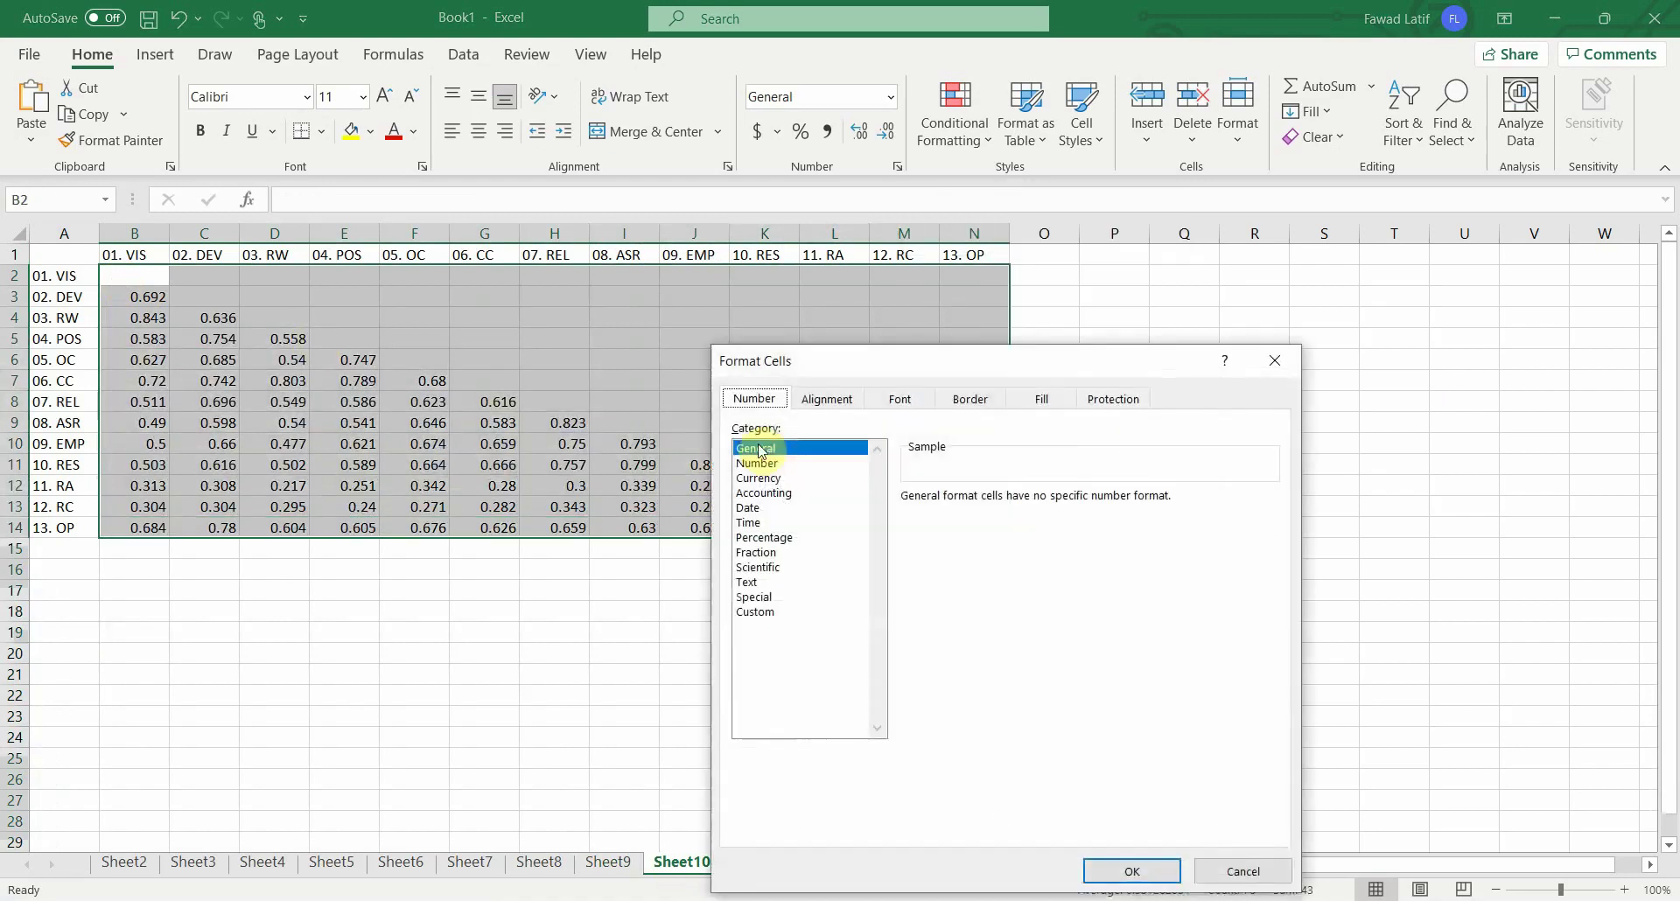
left_click(823, 463)
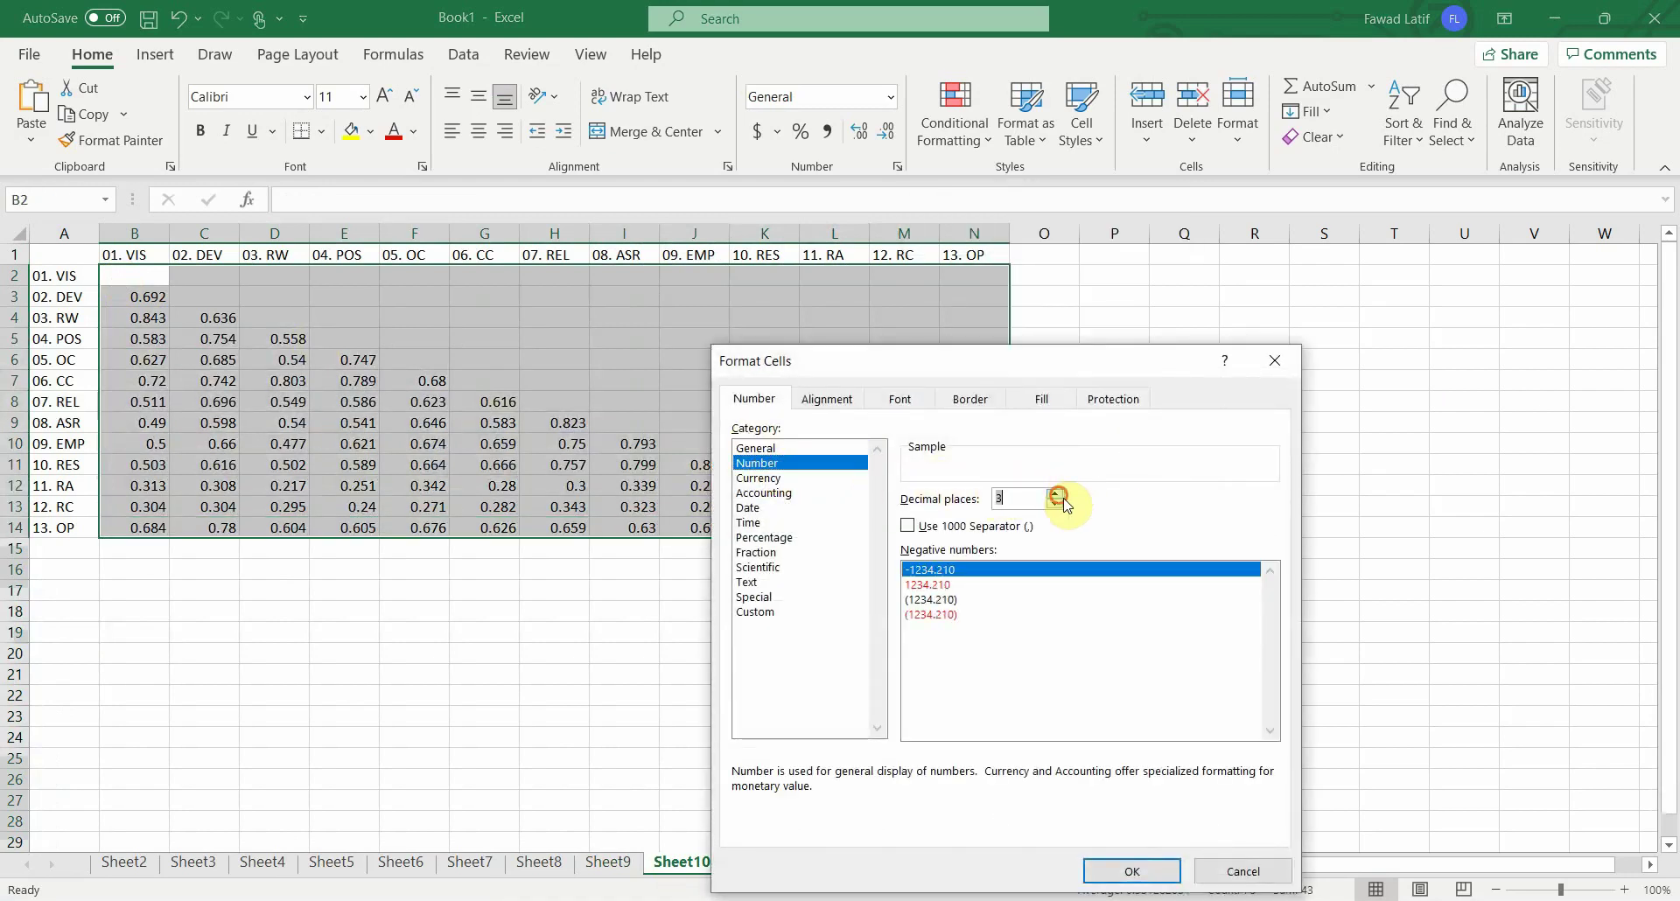
left_click(1115, 869)
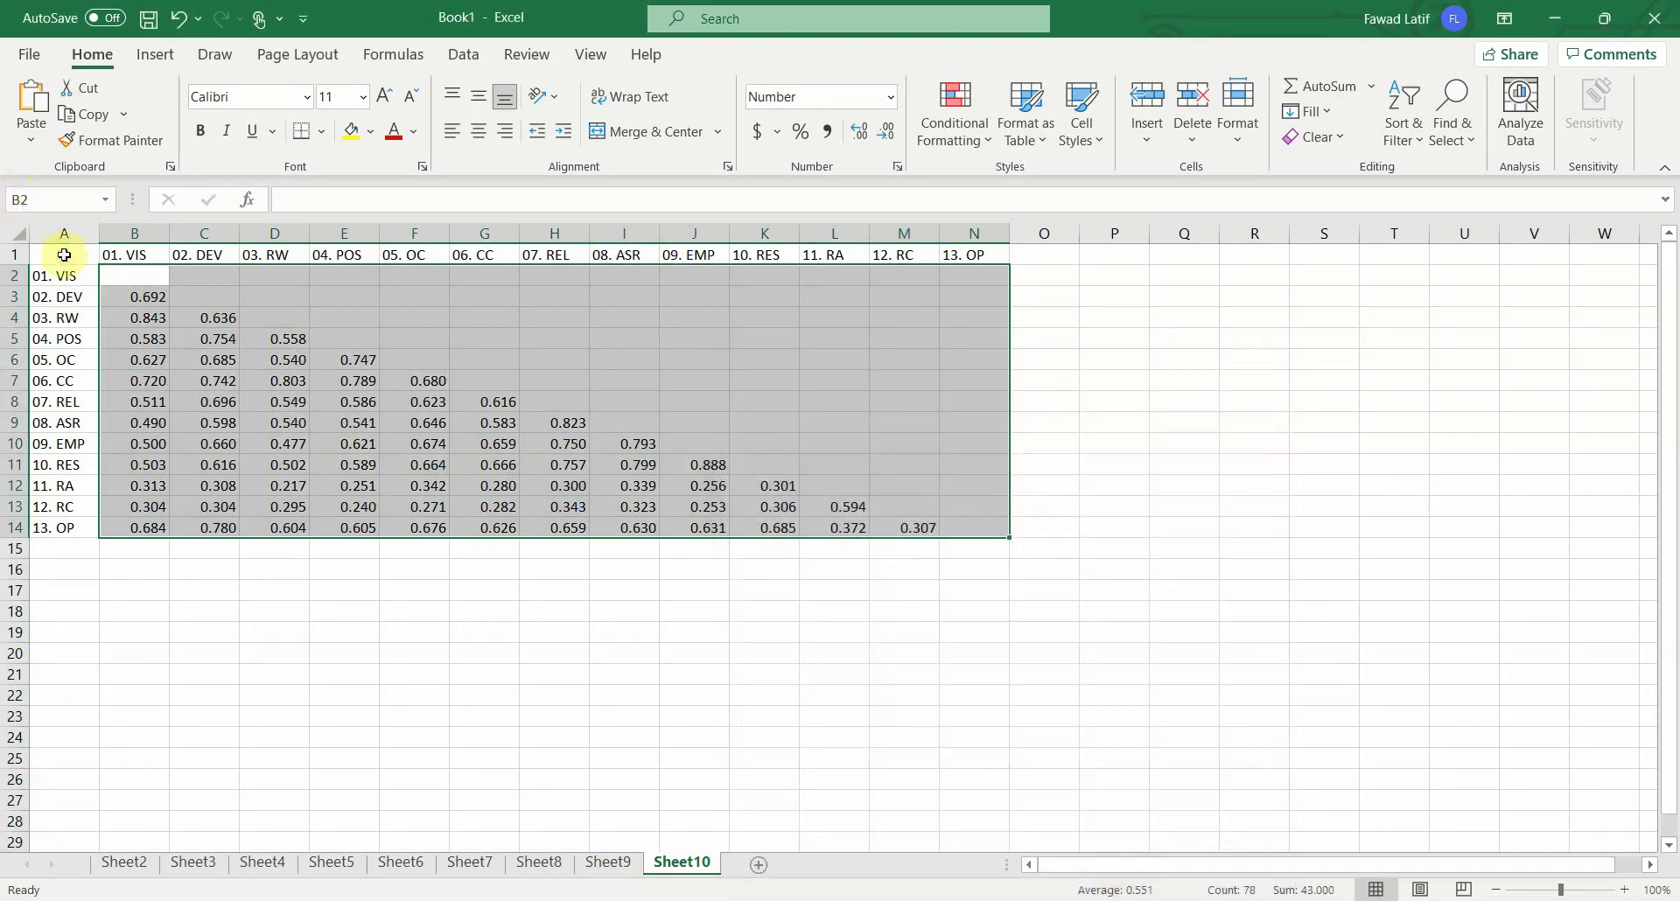
Step: Copy the HTMT matrix in A1:N14 and paste it below the Table 7 caption in the Word thesis
left_click_drag(64, 255, 962, 533)
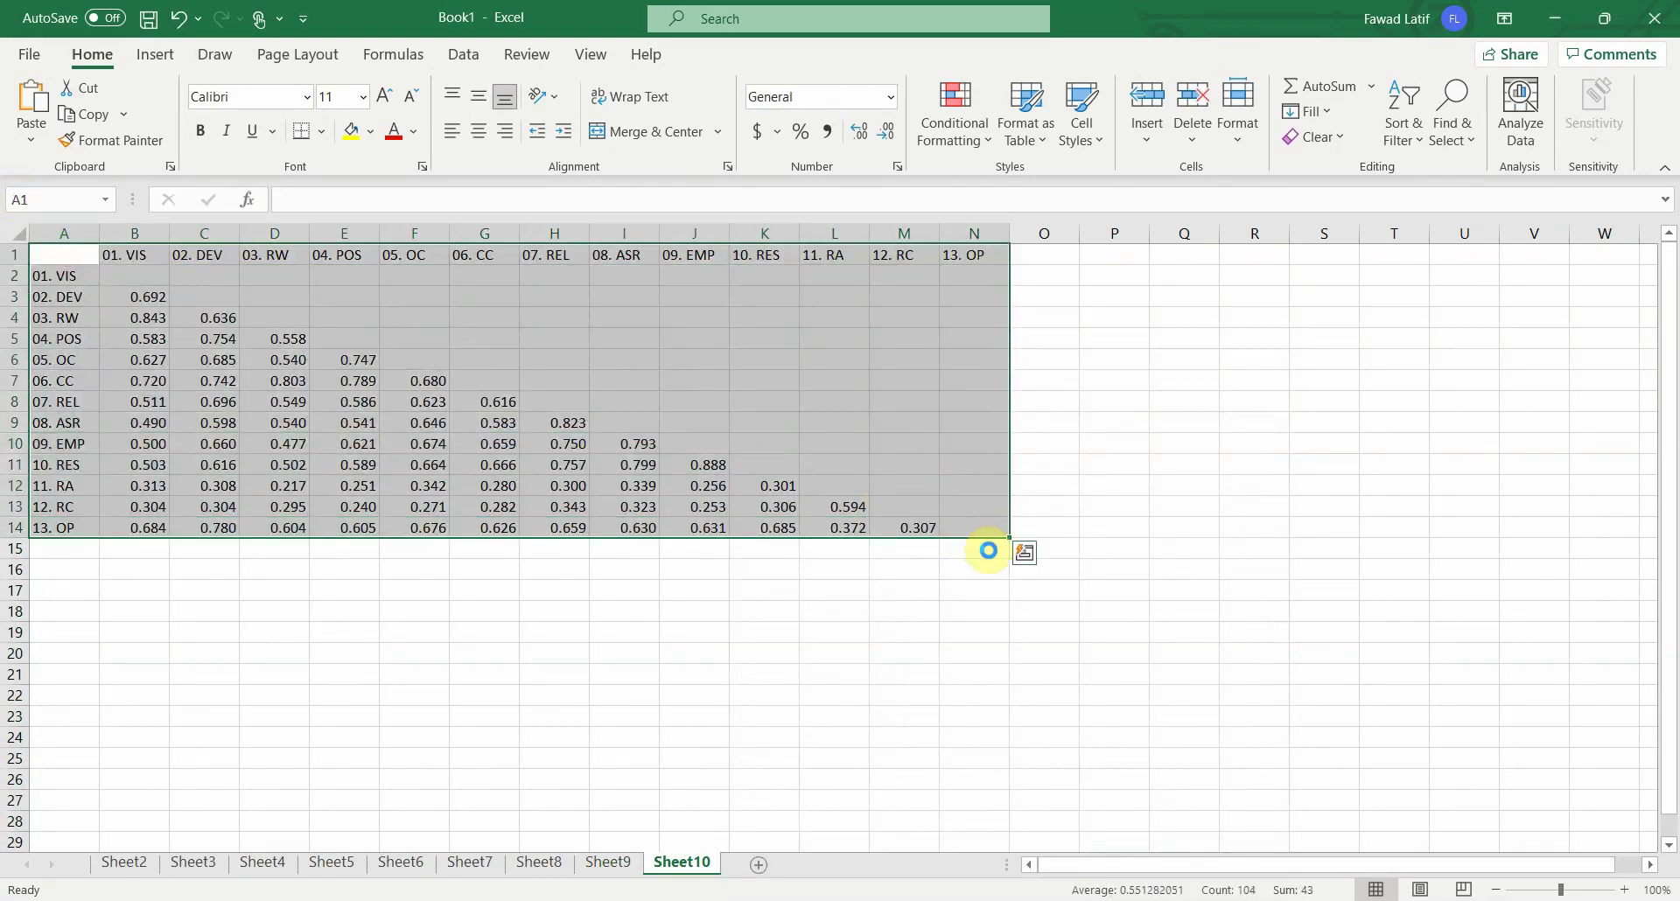
key("ctrl+c")
mouse_move(834, 900)
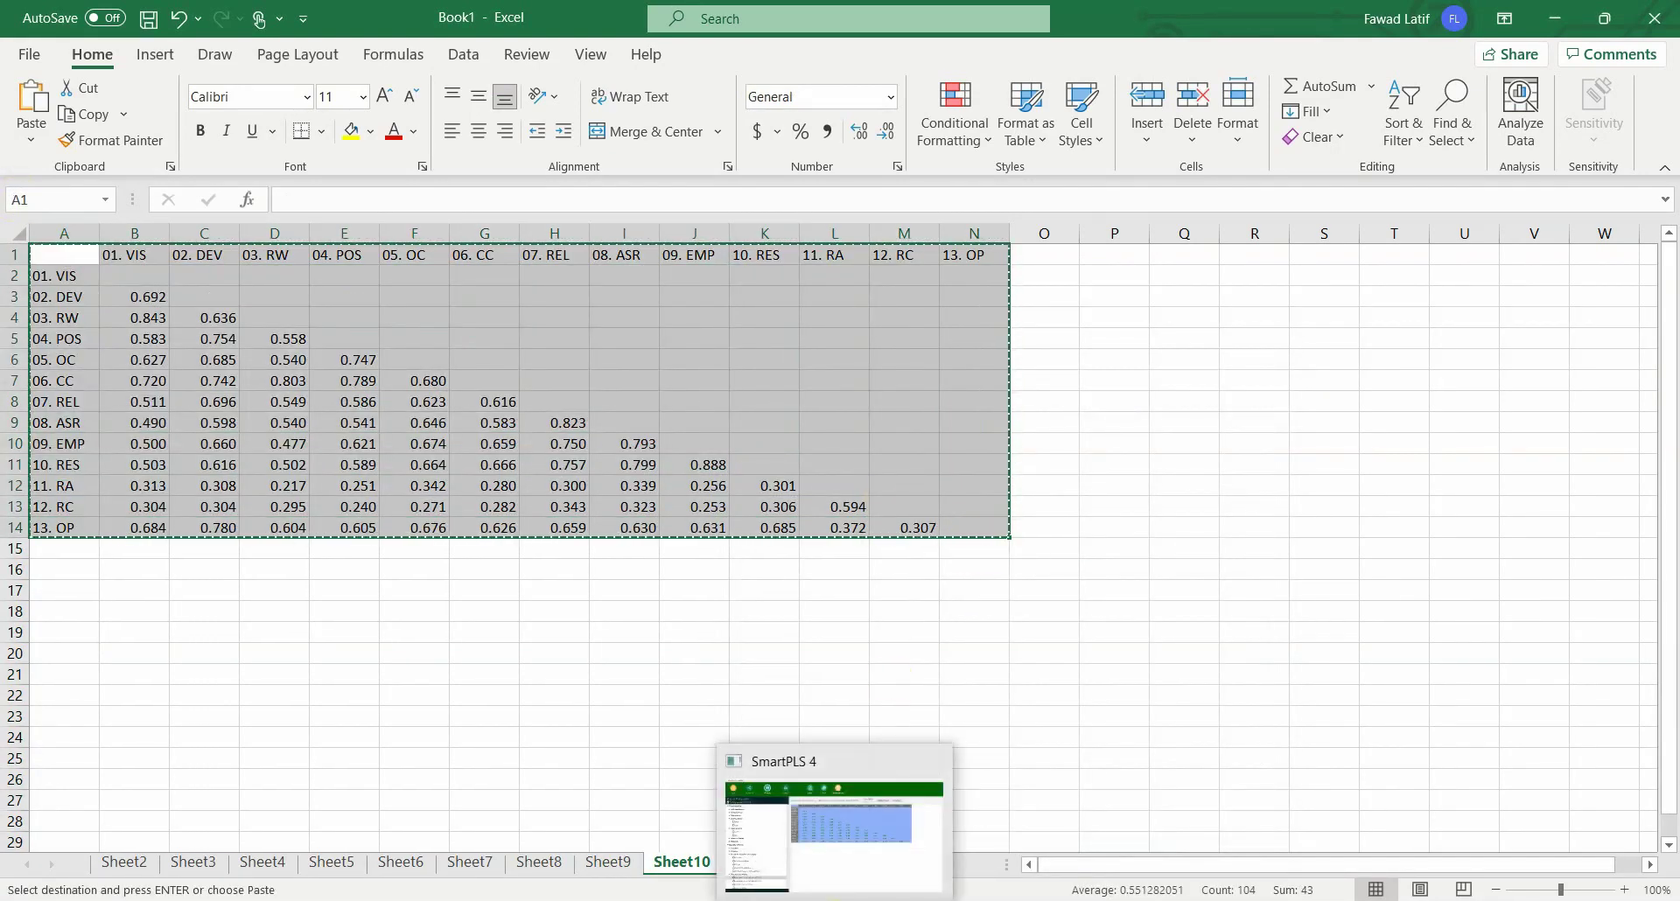
left_click(796, 852)
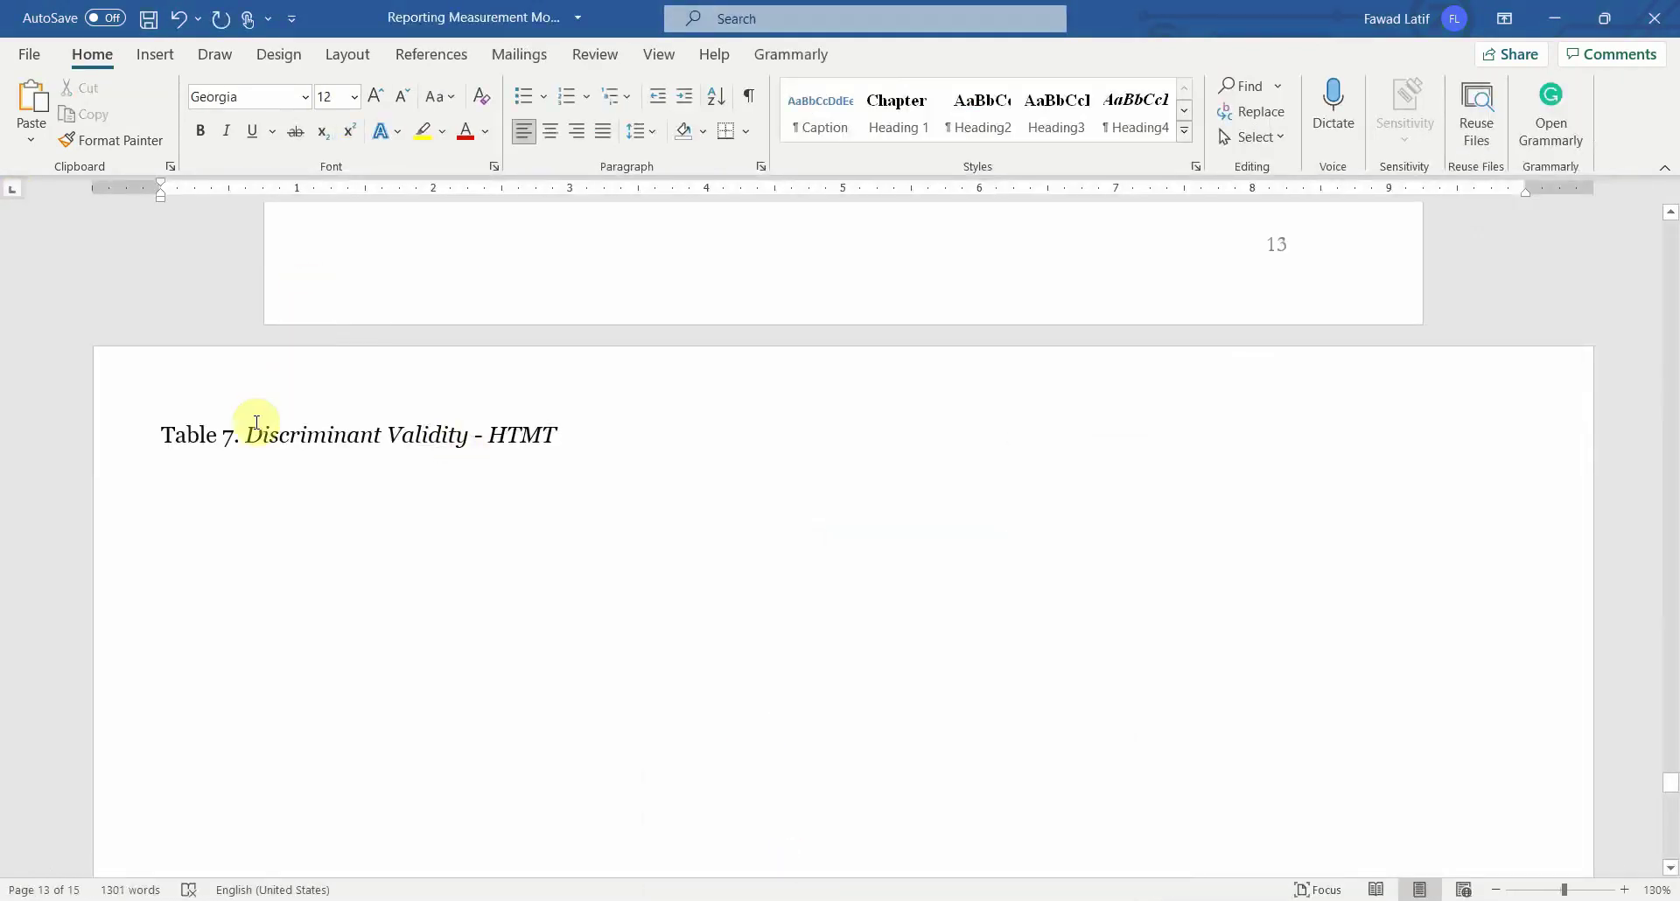
left_click(601, 442)
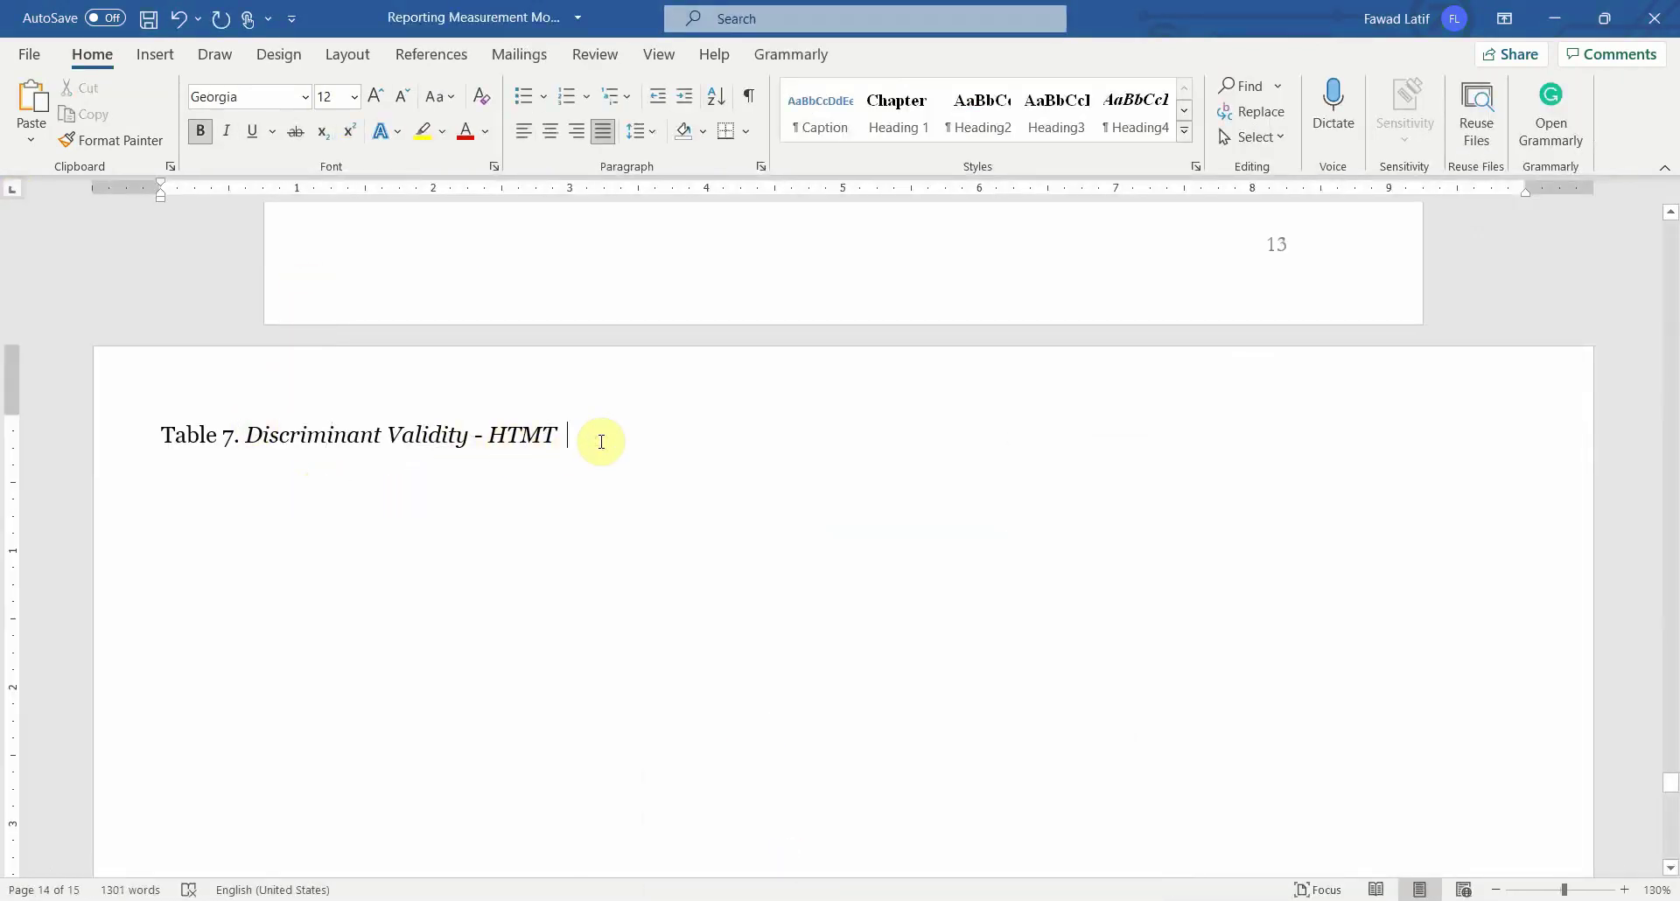
key("ctrl+v")
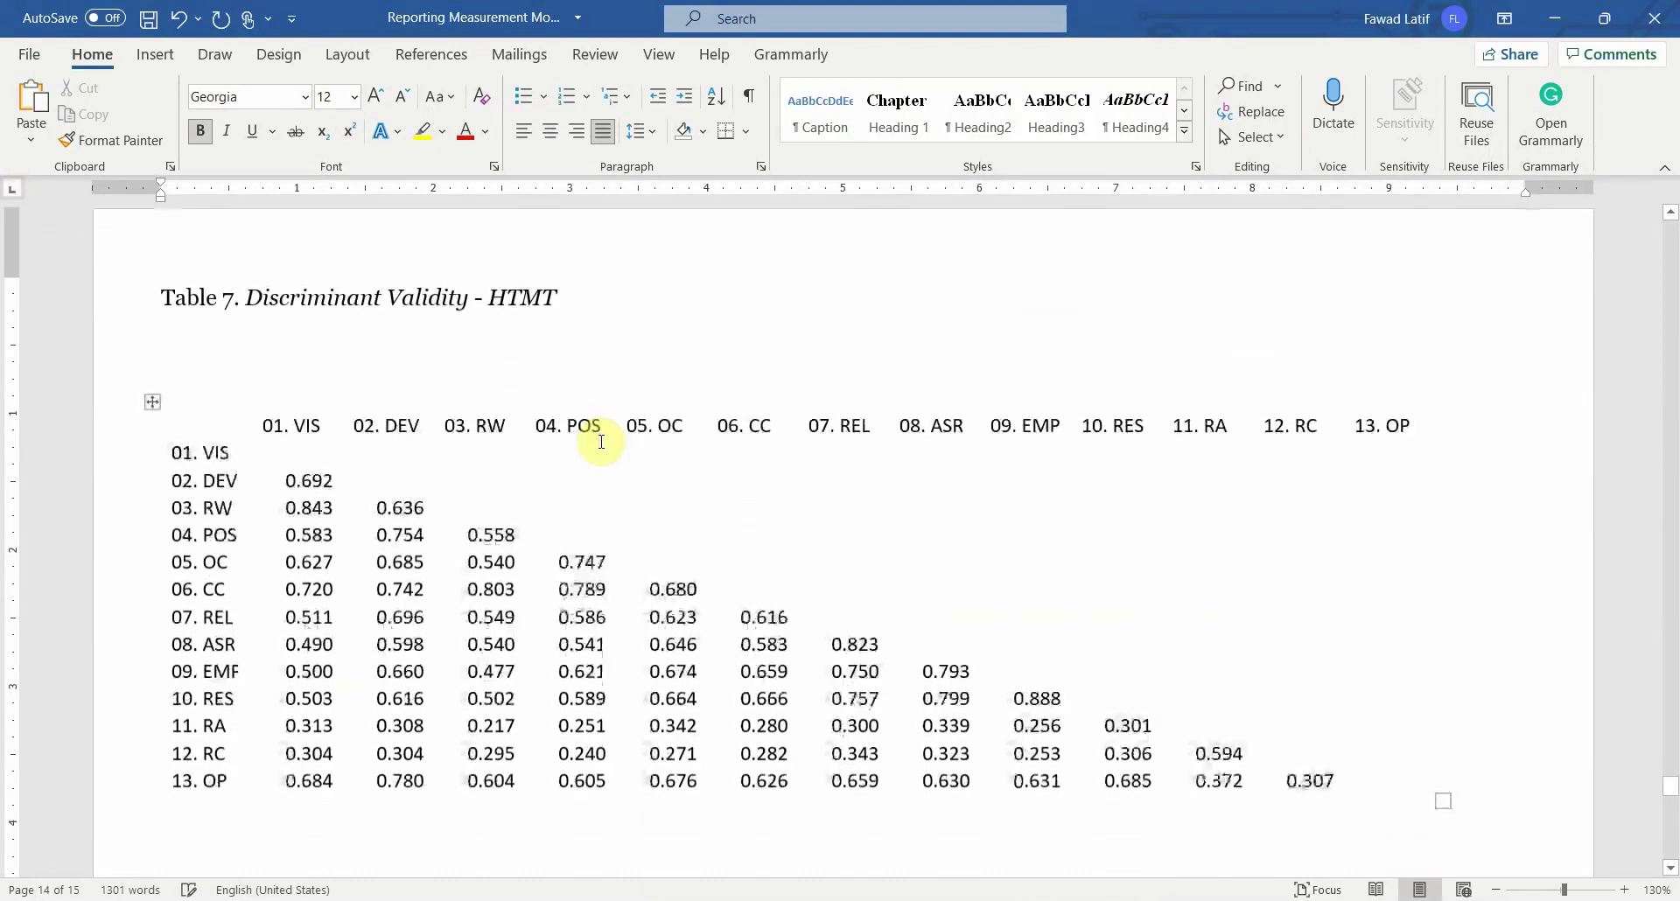
Step: Add a bottom border and a top border to the whole HTMT table
left_click(174, 404)
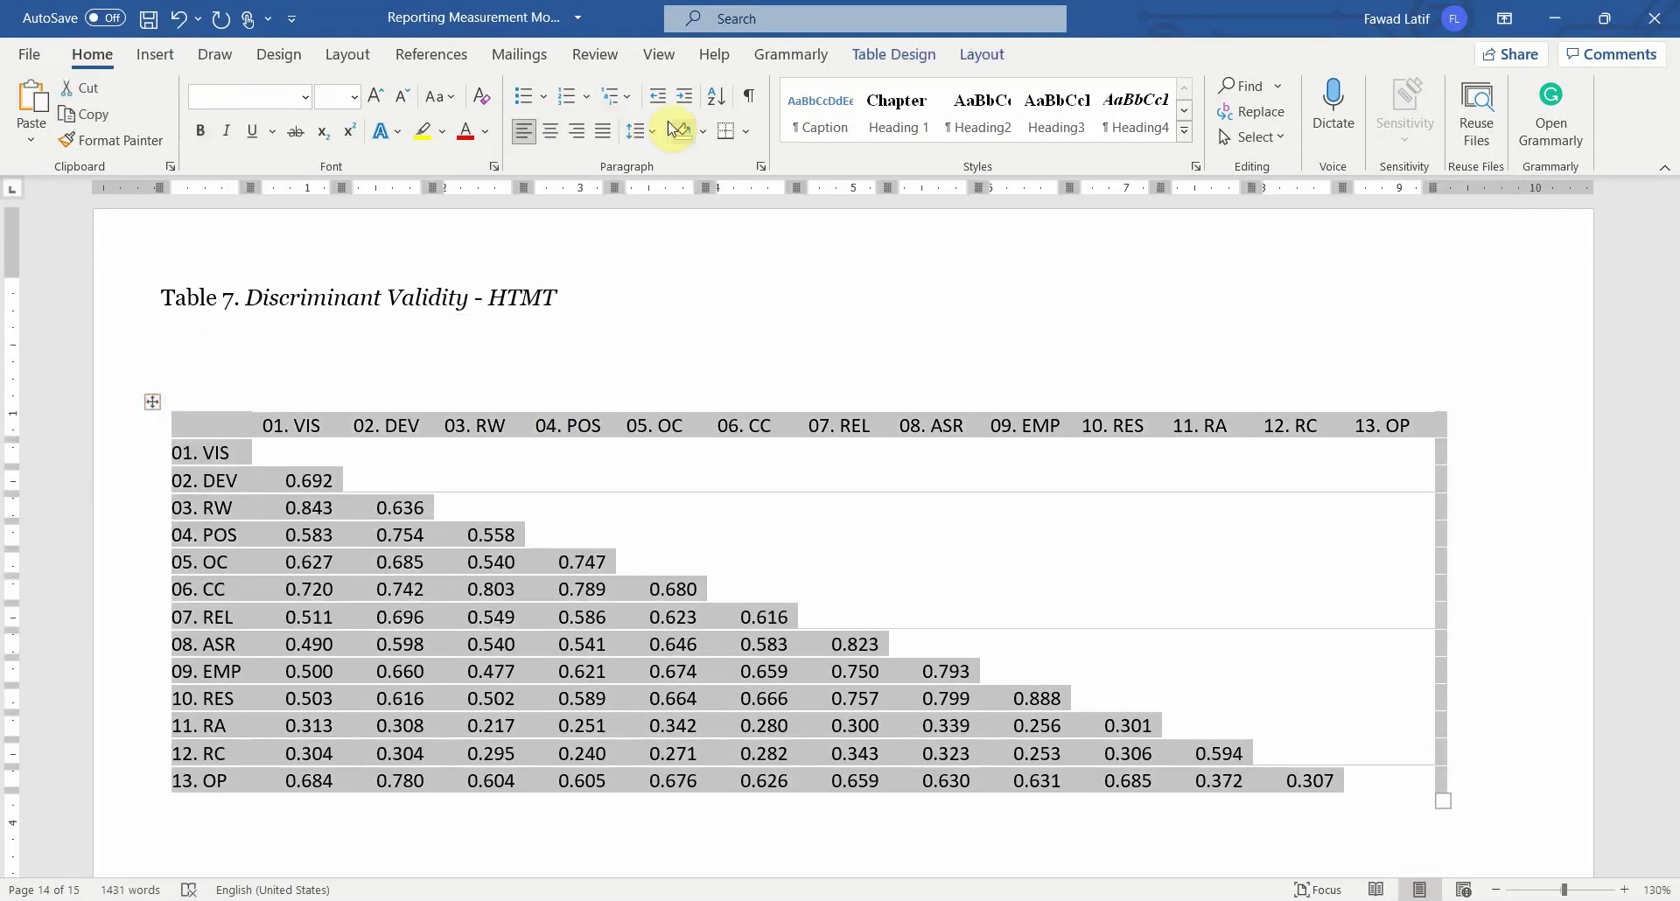
left_click(719, 133)
left_click(746, 132)
left_click(754, 194)
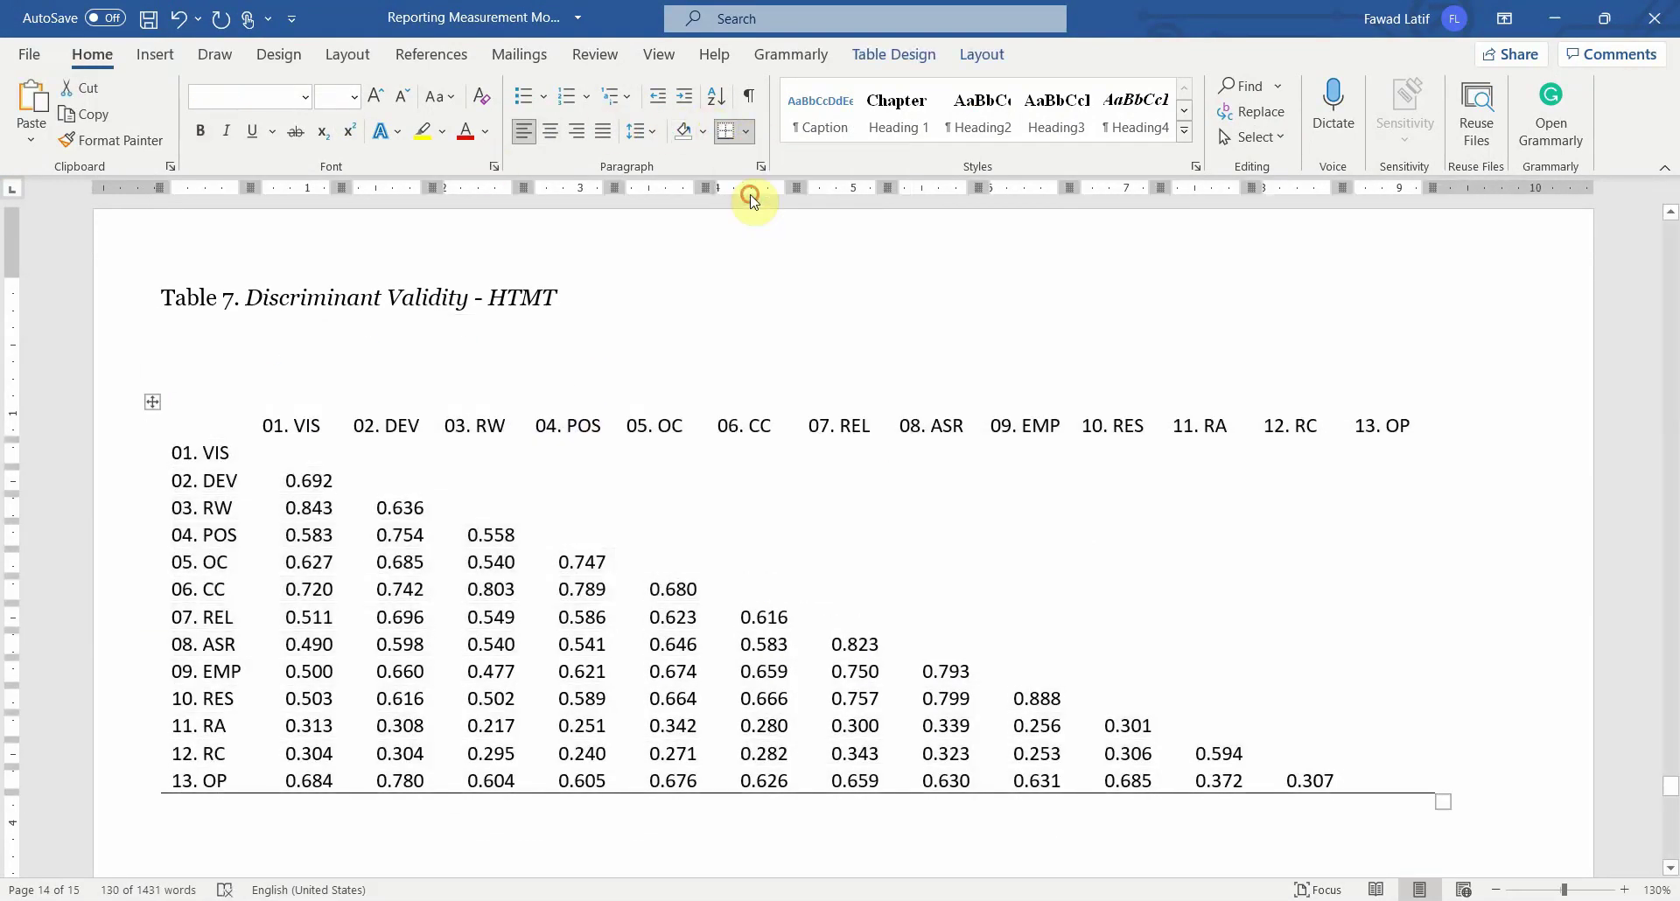
left_click(240, 397)
Step: Add a bottom border to the HTMT table's header row and remove the blank space between the Table 7 caption and the table
left_click_drag(175, 420, 1397, 426)
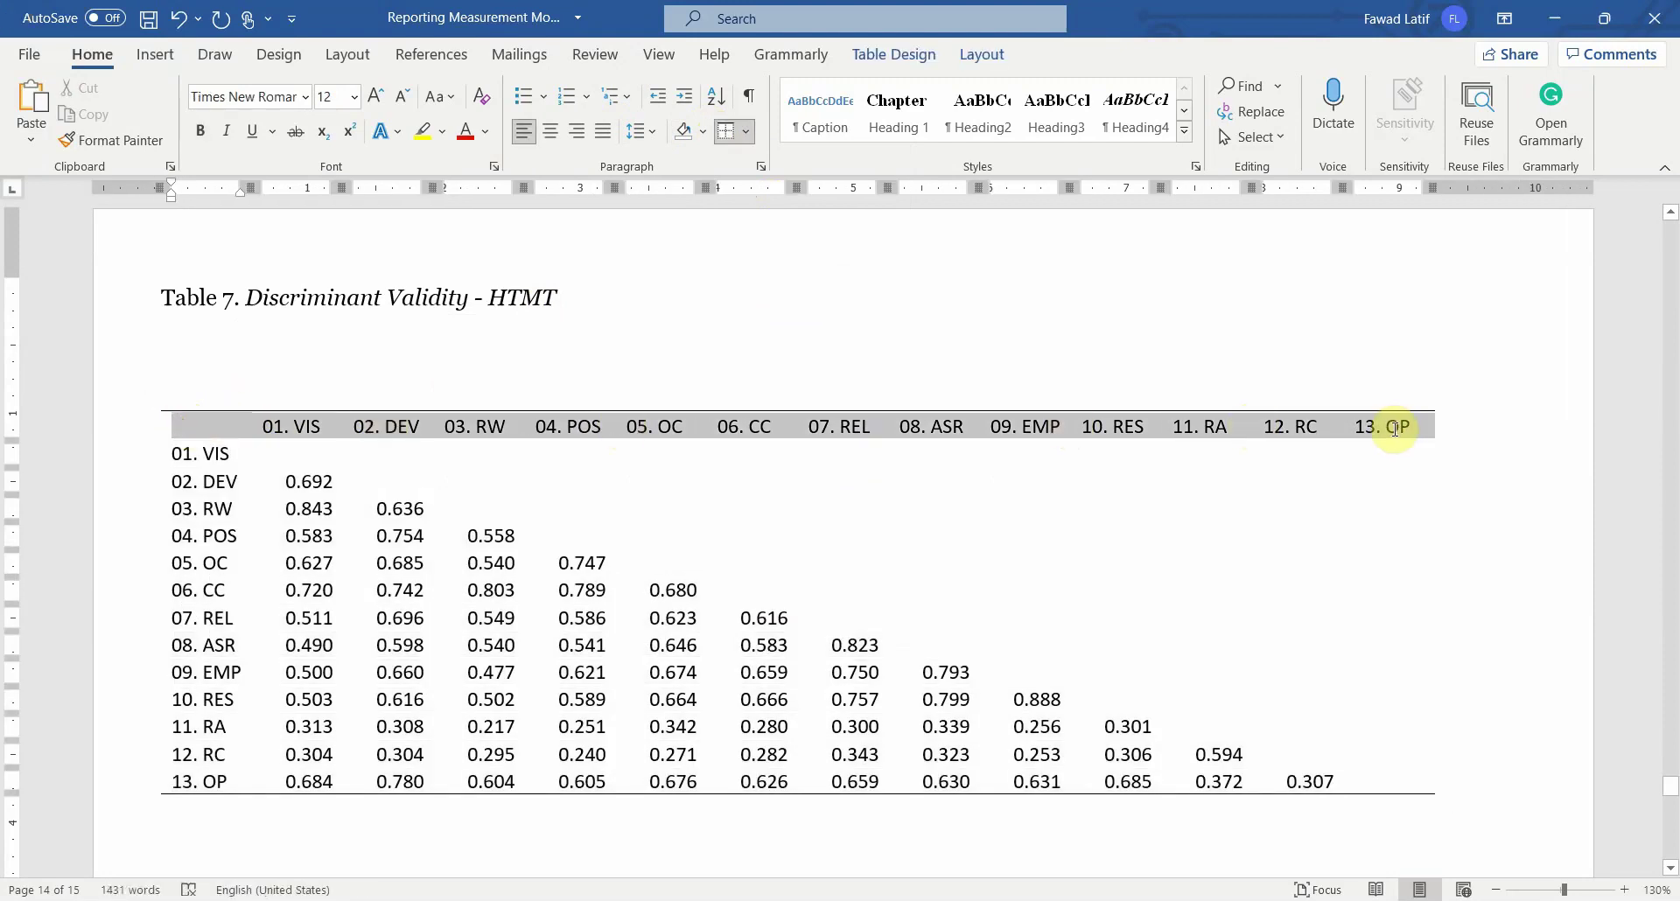
left_click(747, 132)
left_click(751, 160)
left_click(231, 342)
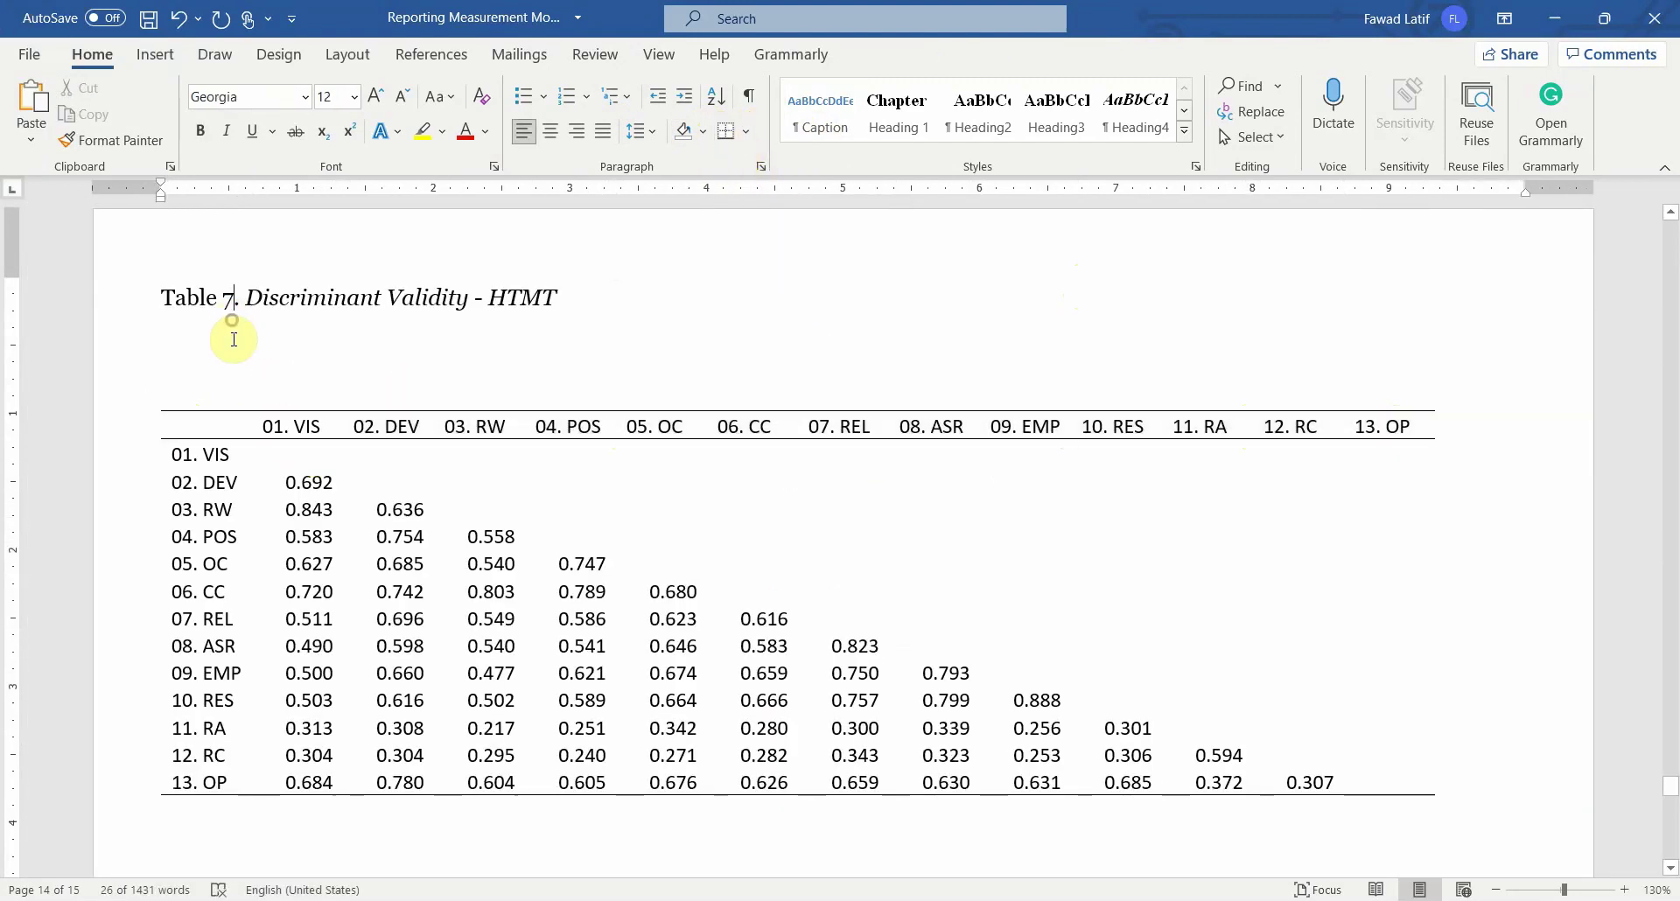
key("Delete")
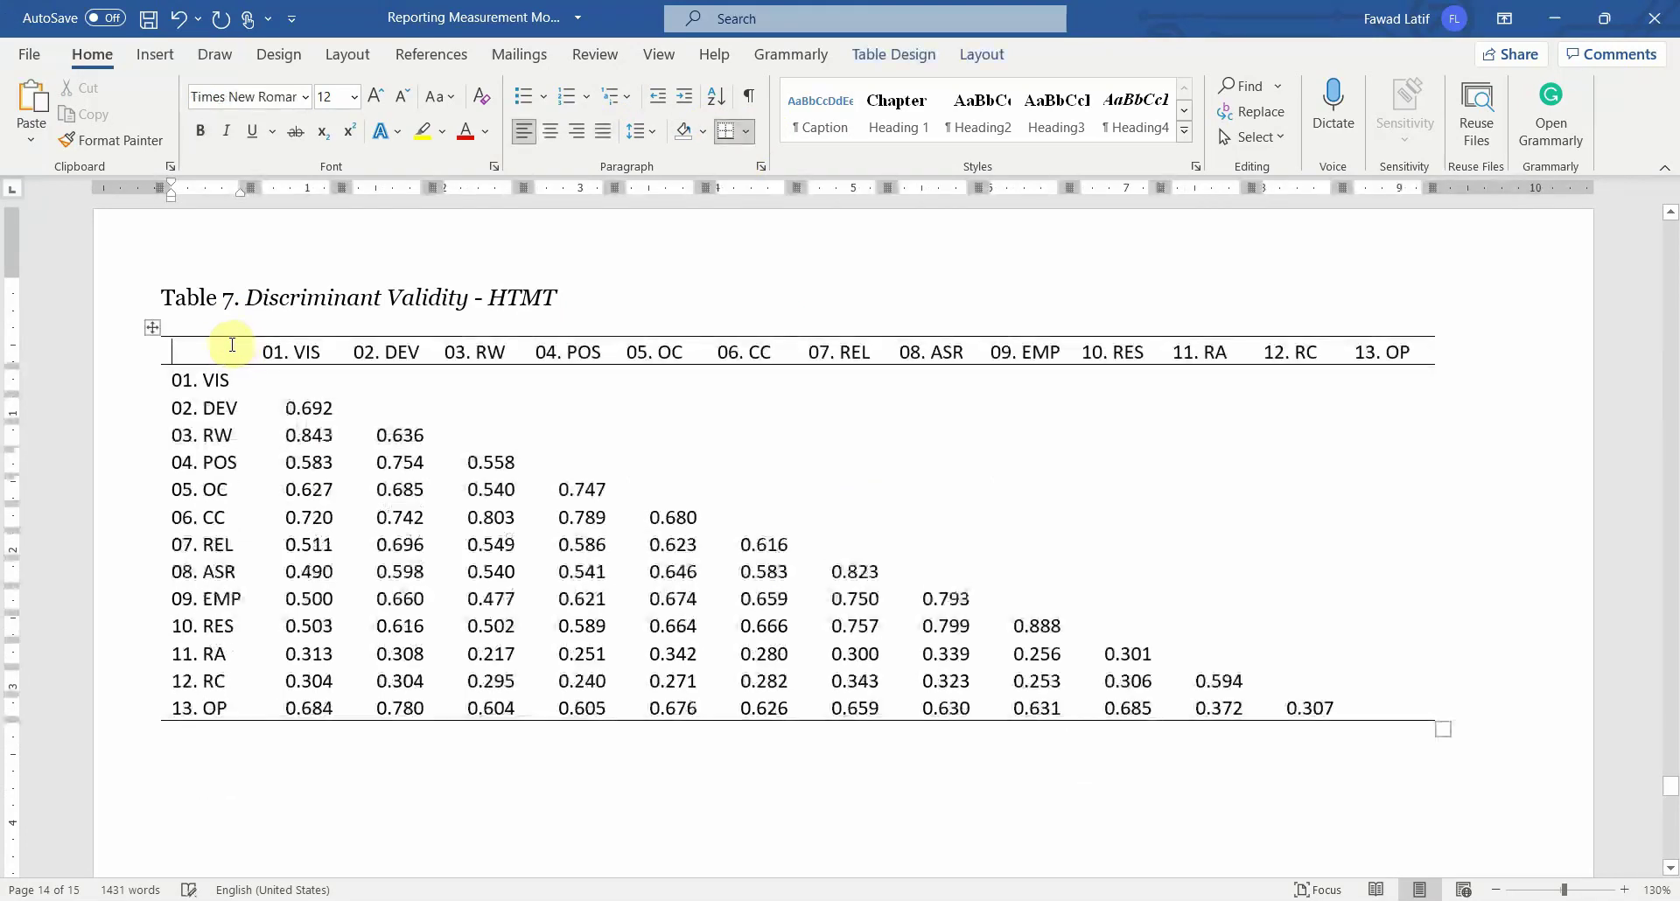
Step: Set the whole HTMT table's font to Georgia, size 10
left_click(154, 327)
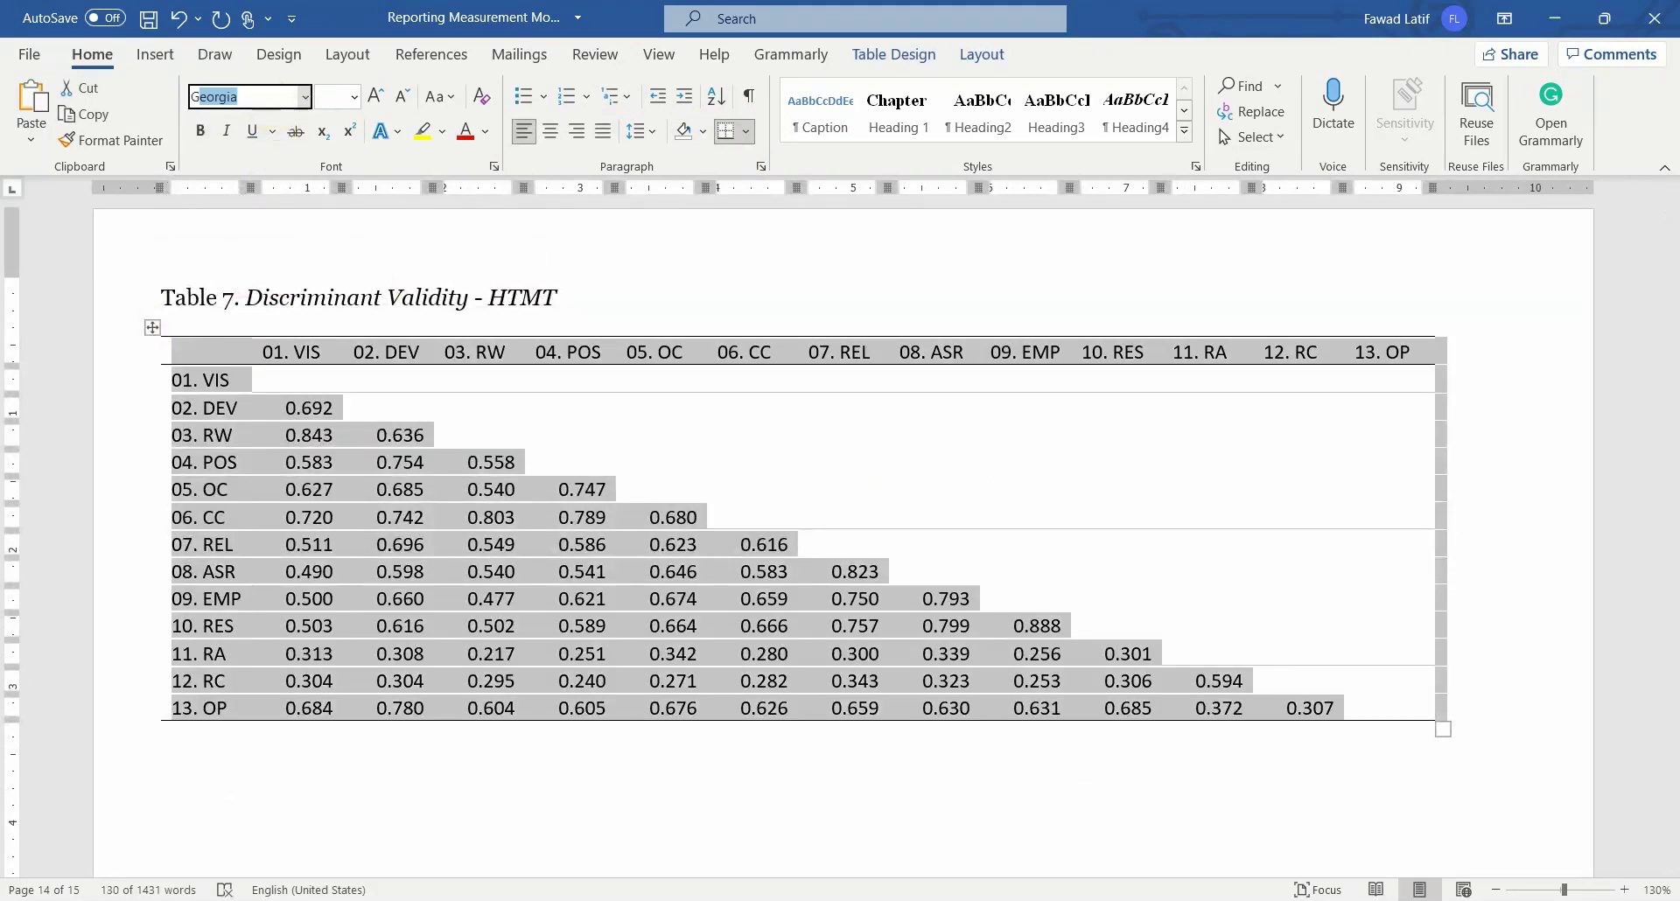
type("Ge")
key("Return")
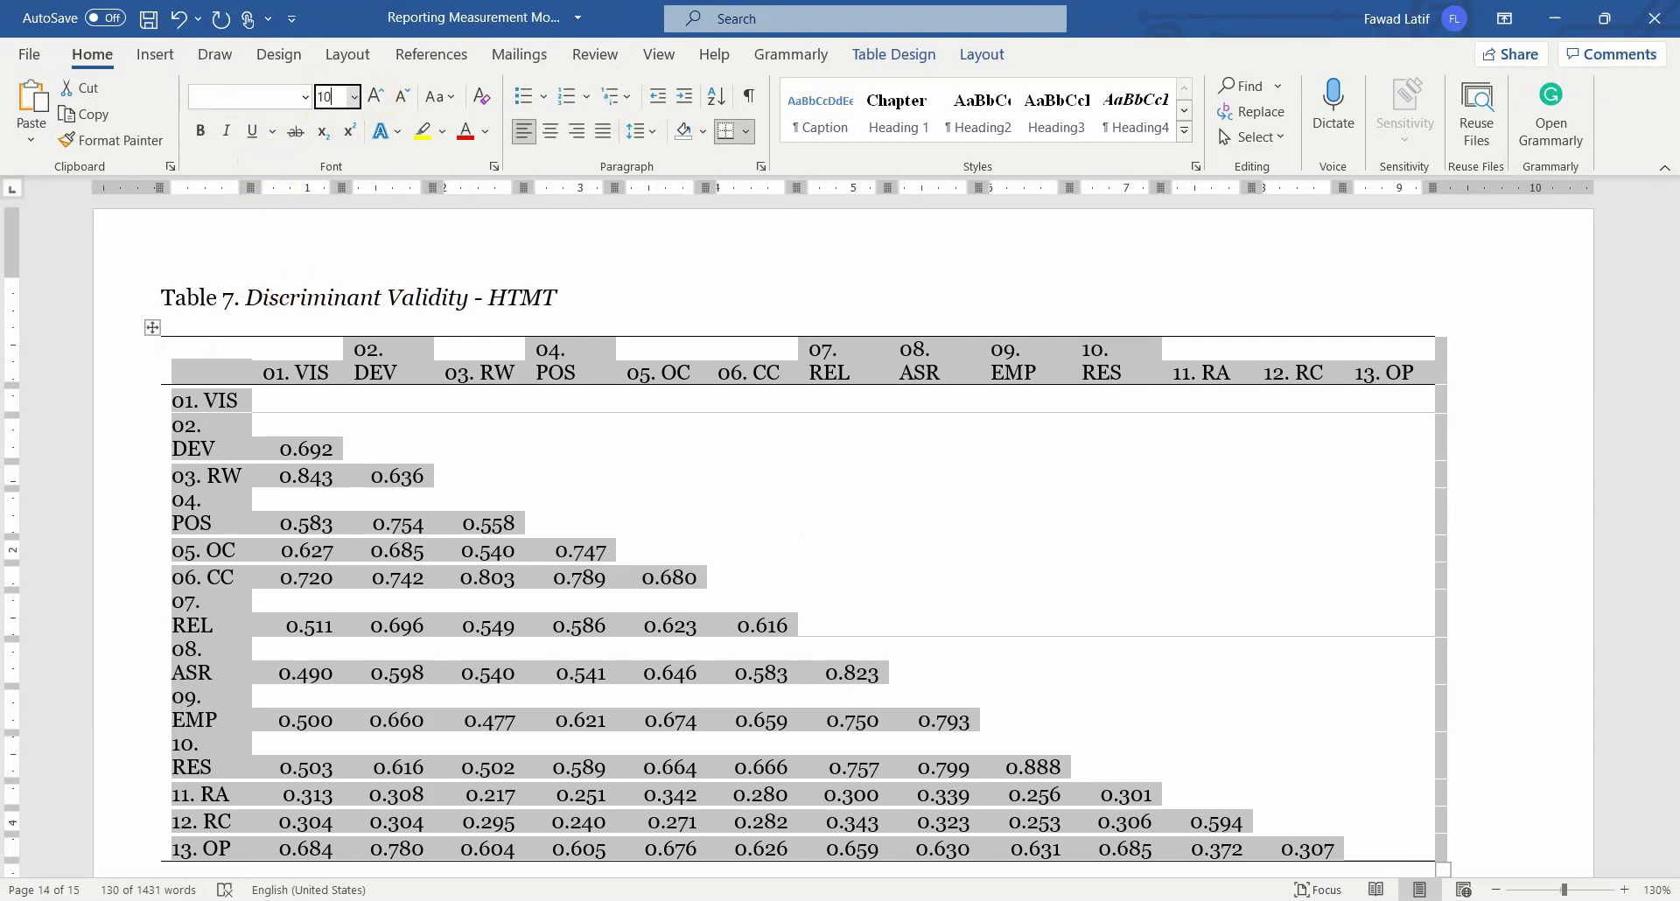
type("10")
key("Return")
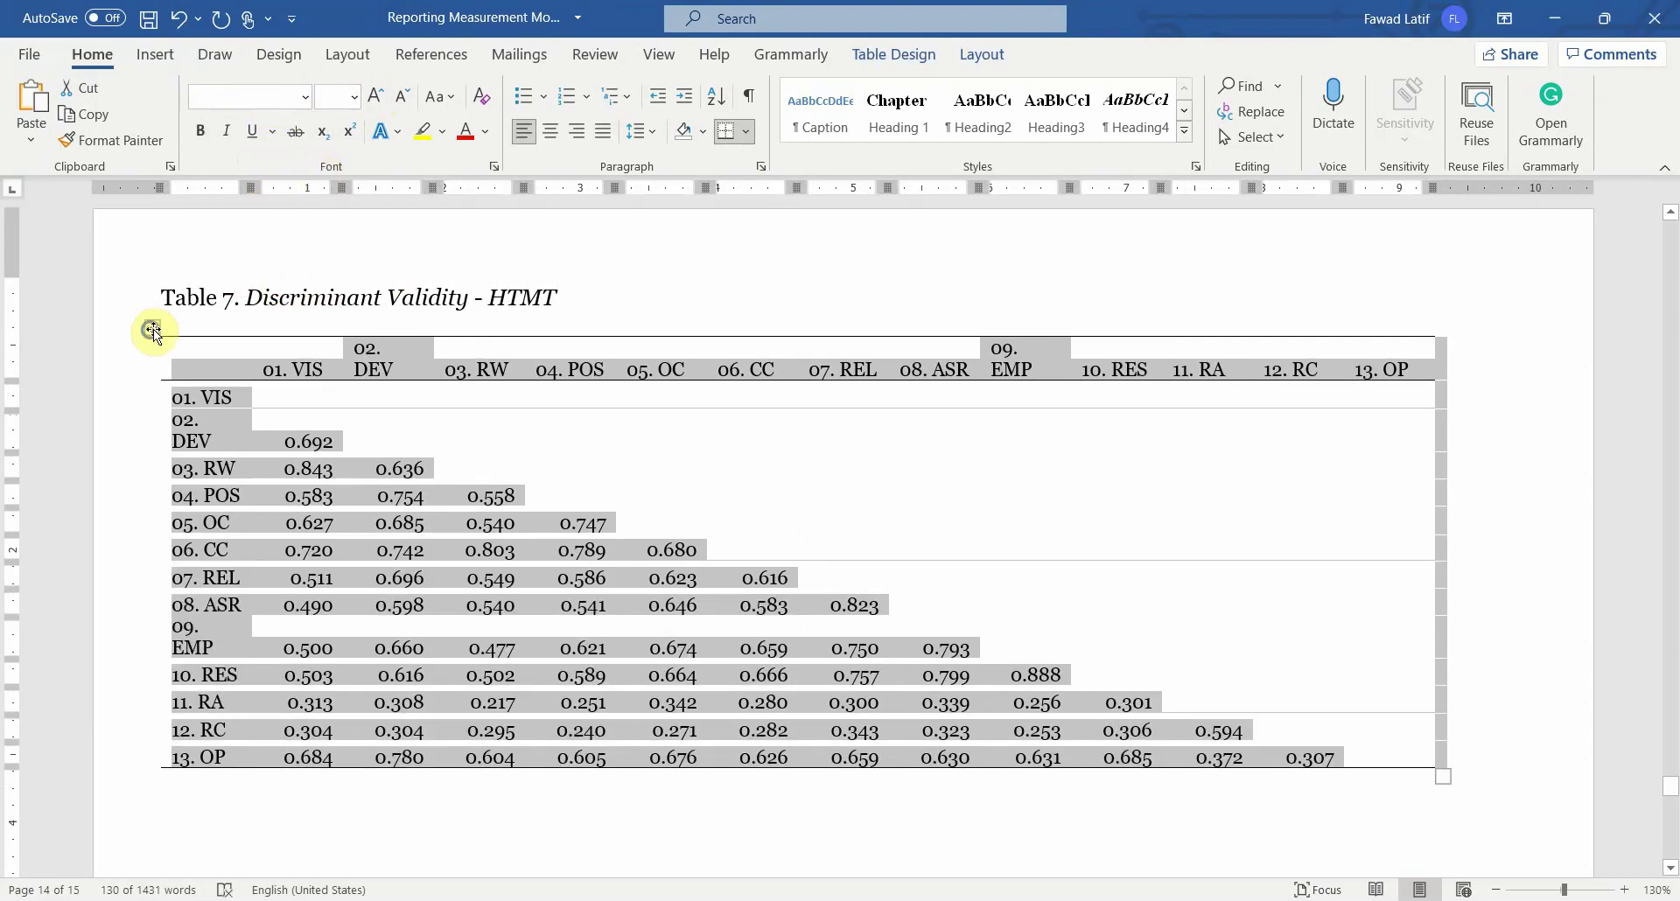
Step: Apply AutoFit to the whole HTMT table
right_click(152, 331)
mouse_move(307, 637)
left_click(414, 678)
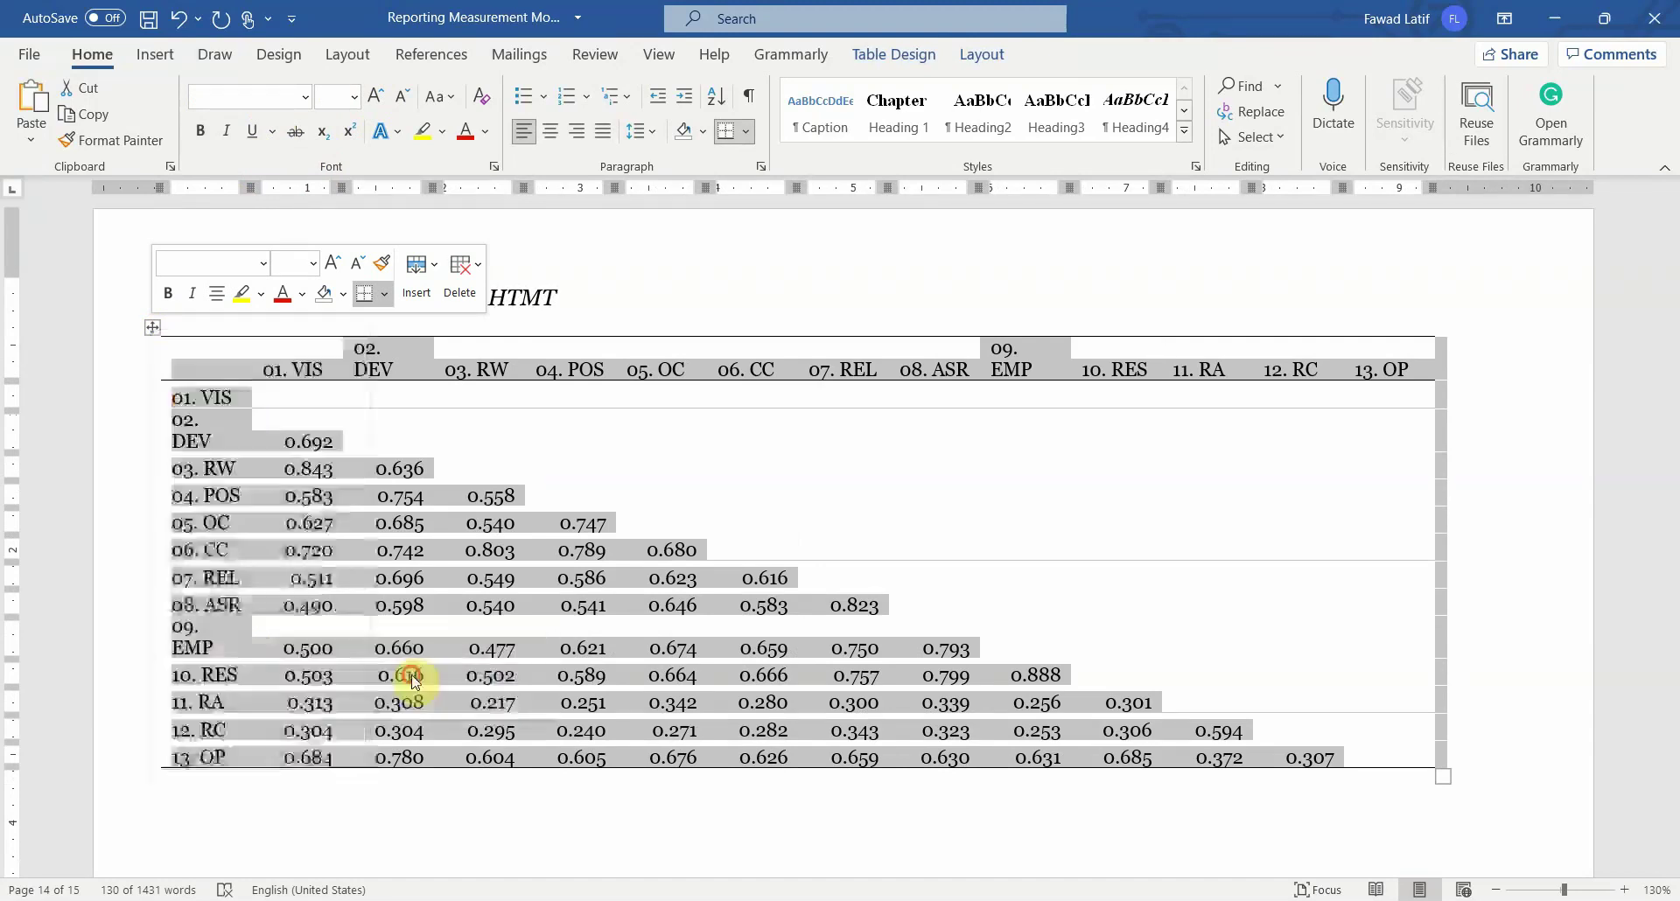
Step: Look back through the thesis report from the HTMT table to the cross loadings, convergent validity and earlier result sections
scroll(602, 472, "down", 10)
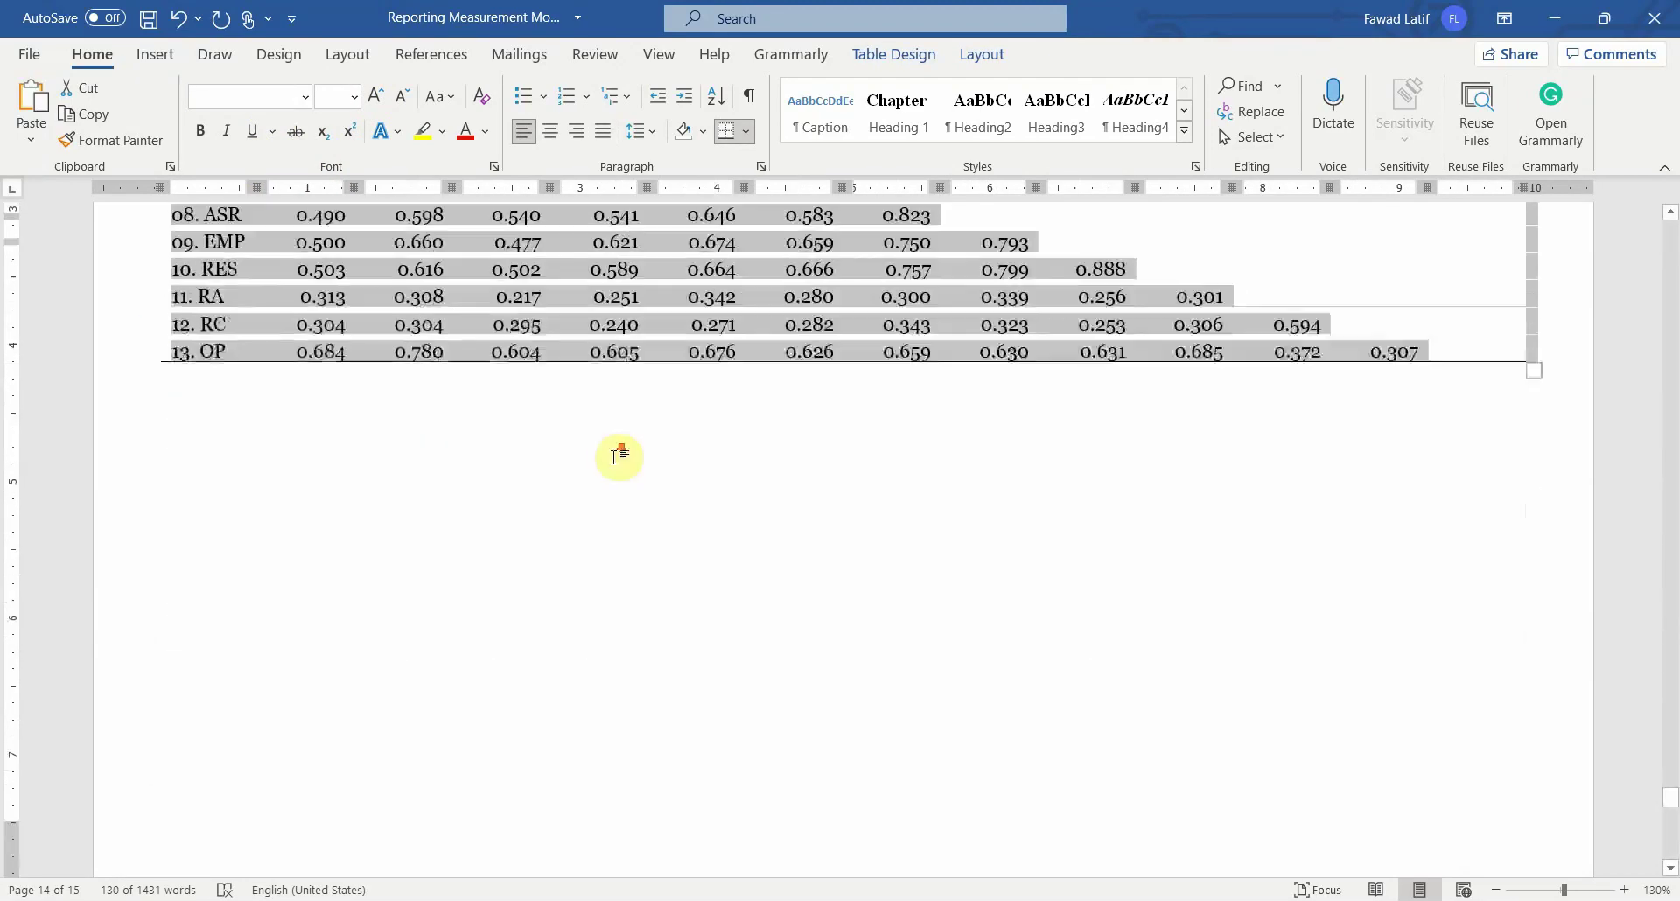
scroll(614, 449, "up", 10)
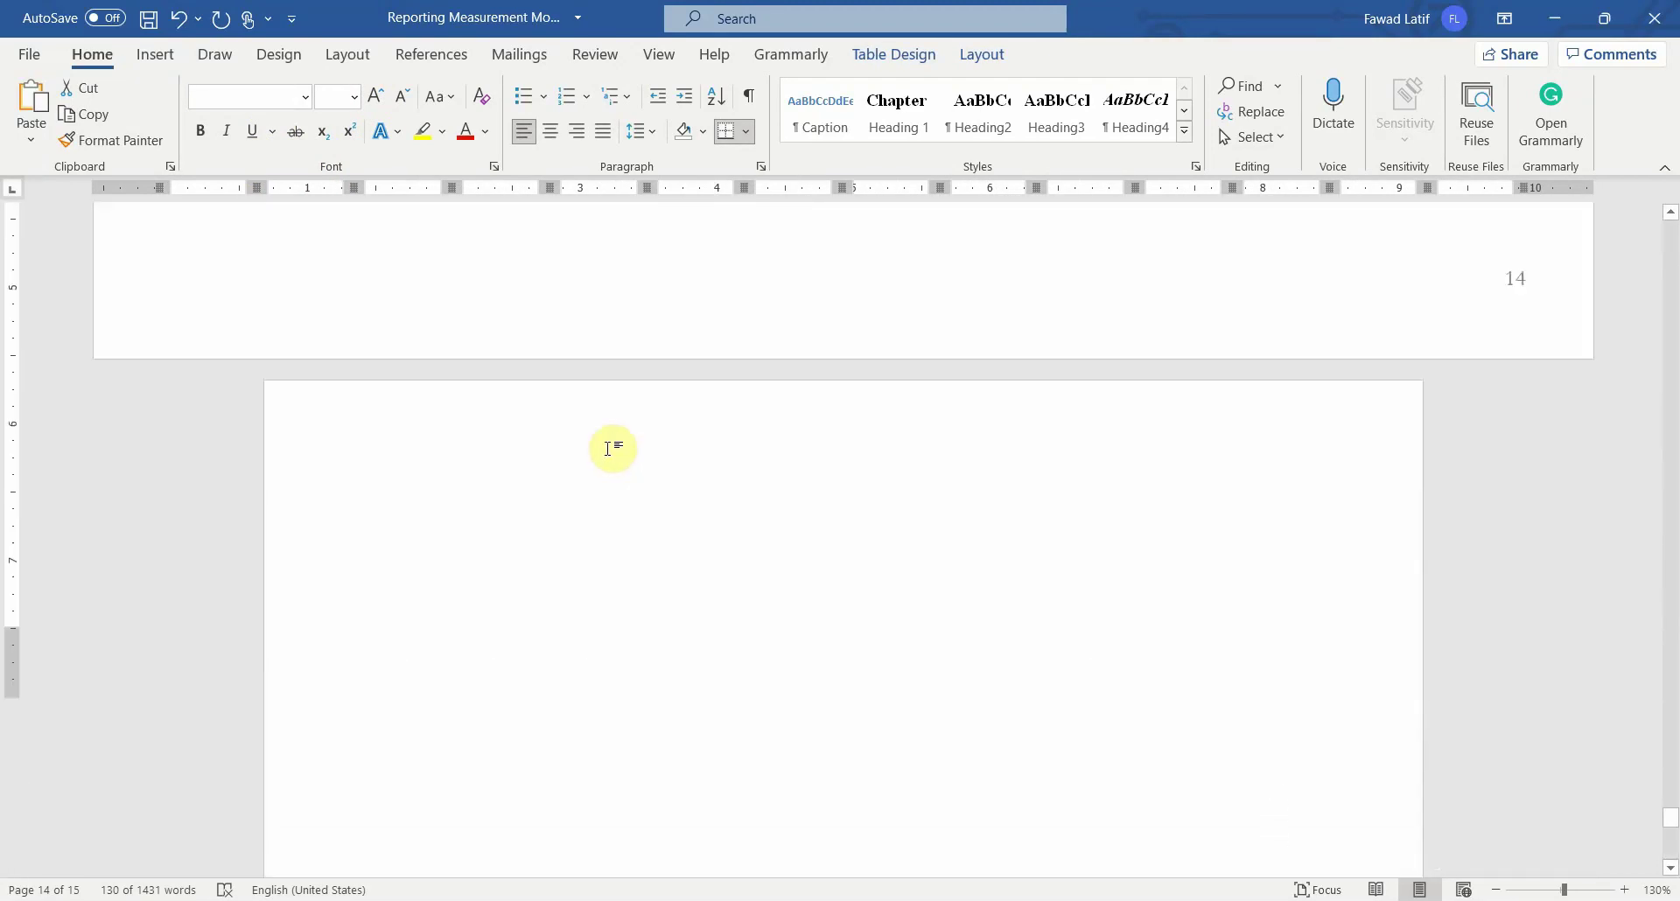
scroll(613, 448, "up", 20)
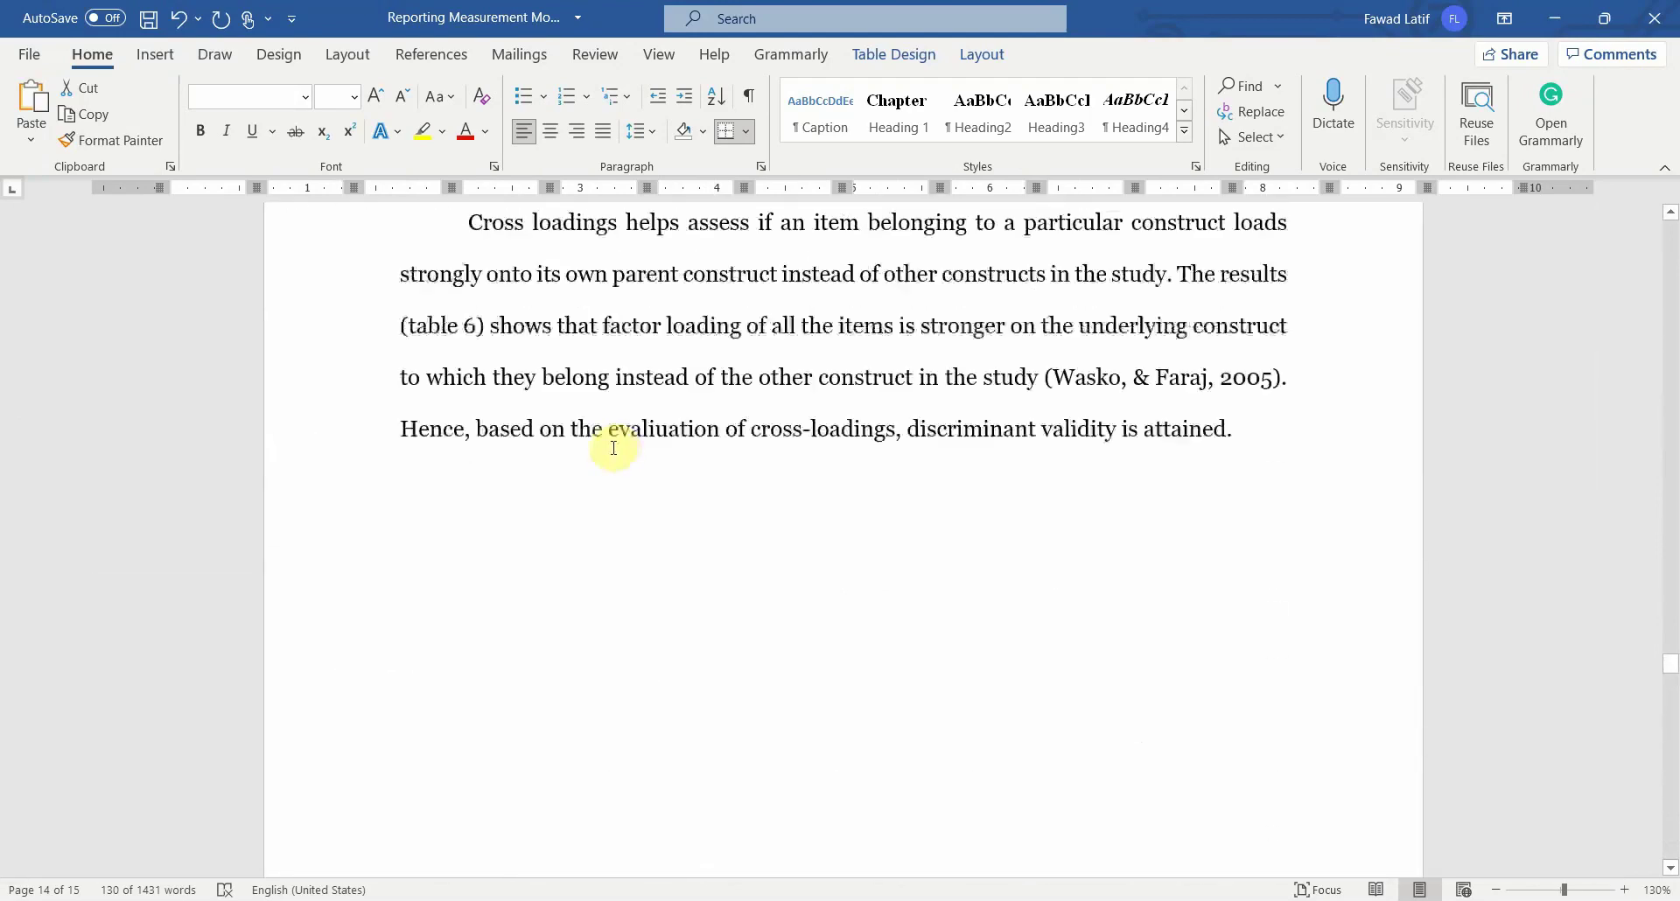
scroll(614, 448, "up", 20)
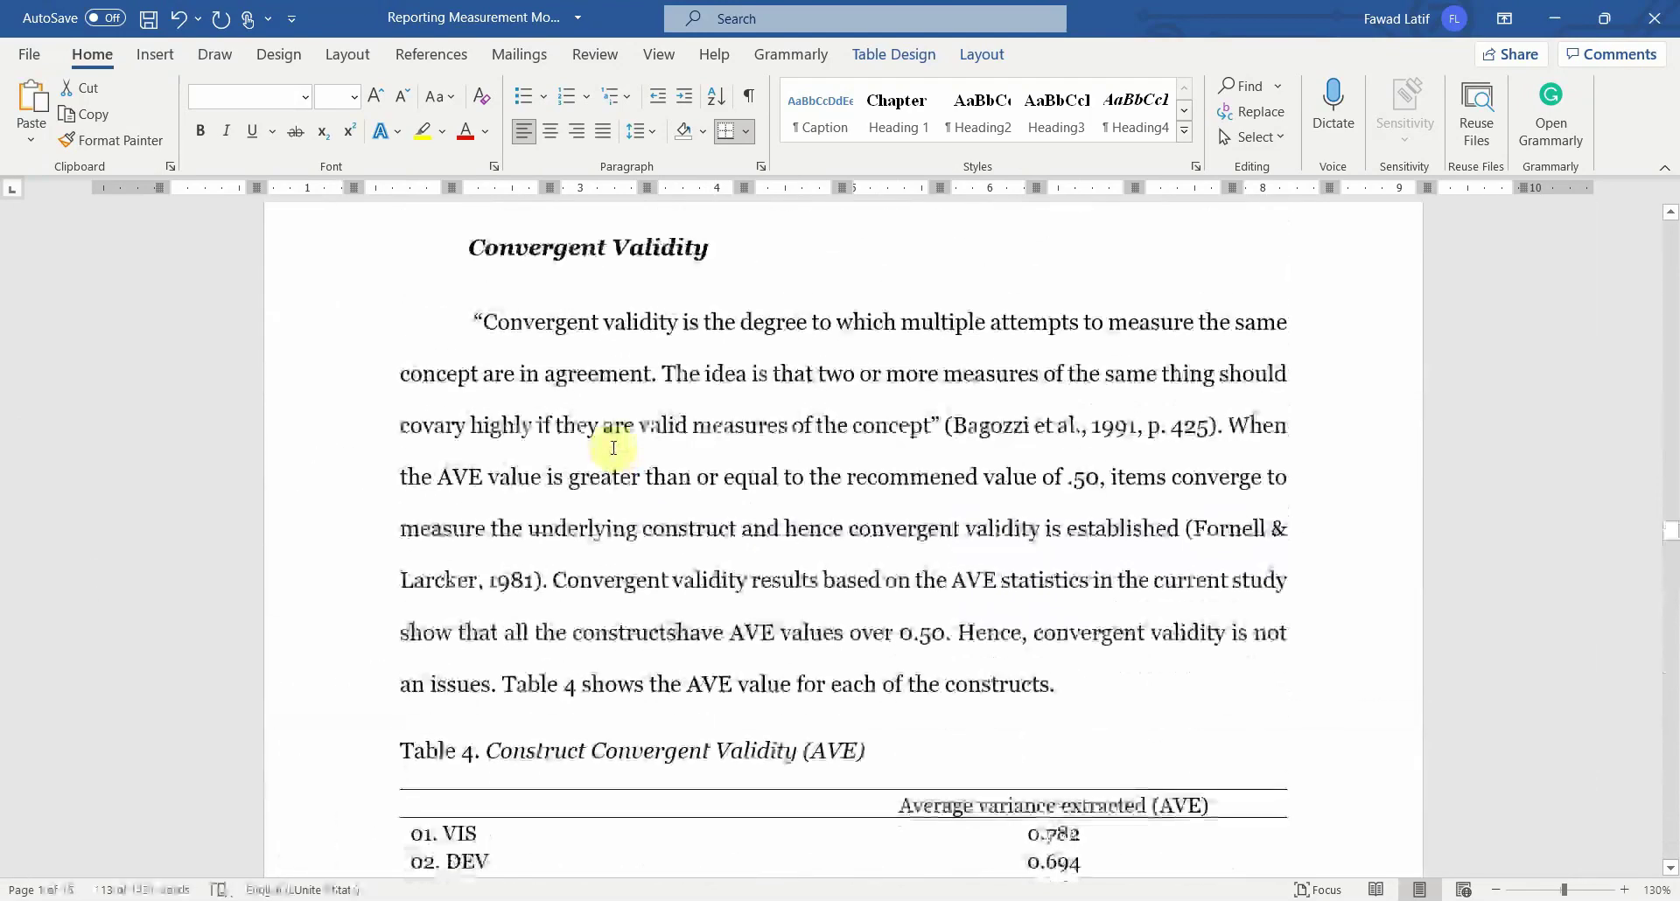
scroll(636, 422, "up", 20)
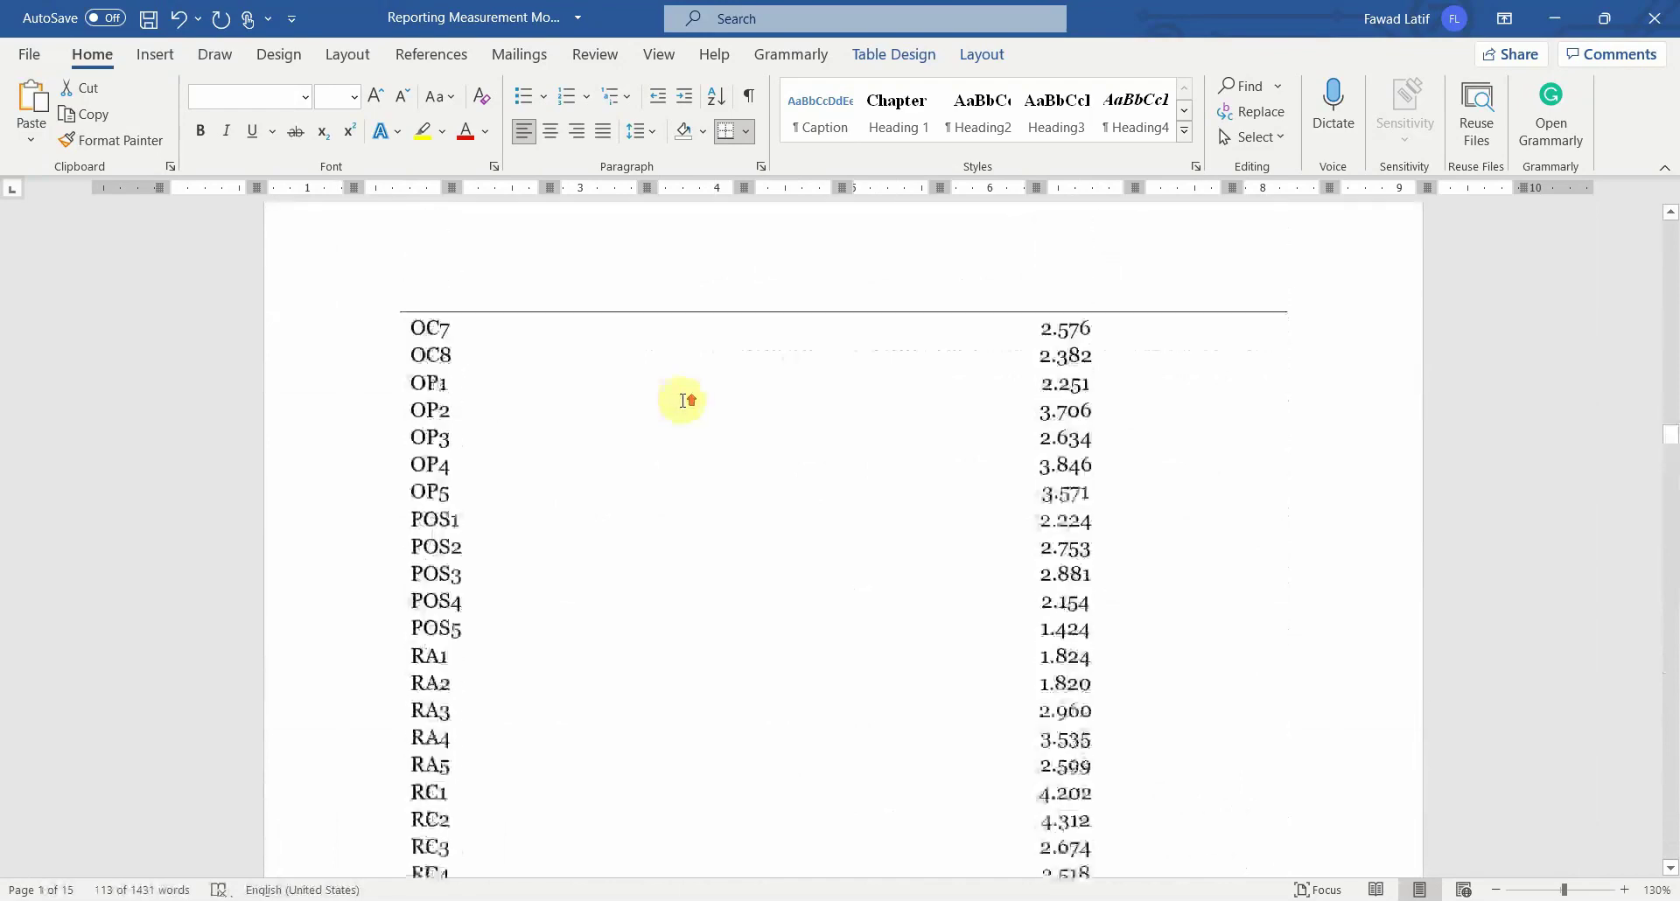
scroll(691, 407, "up", 1)
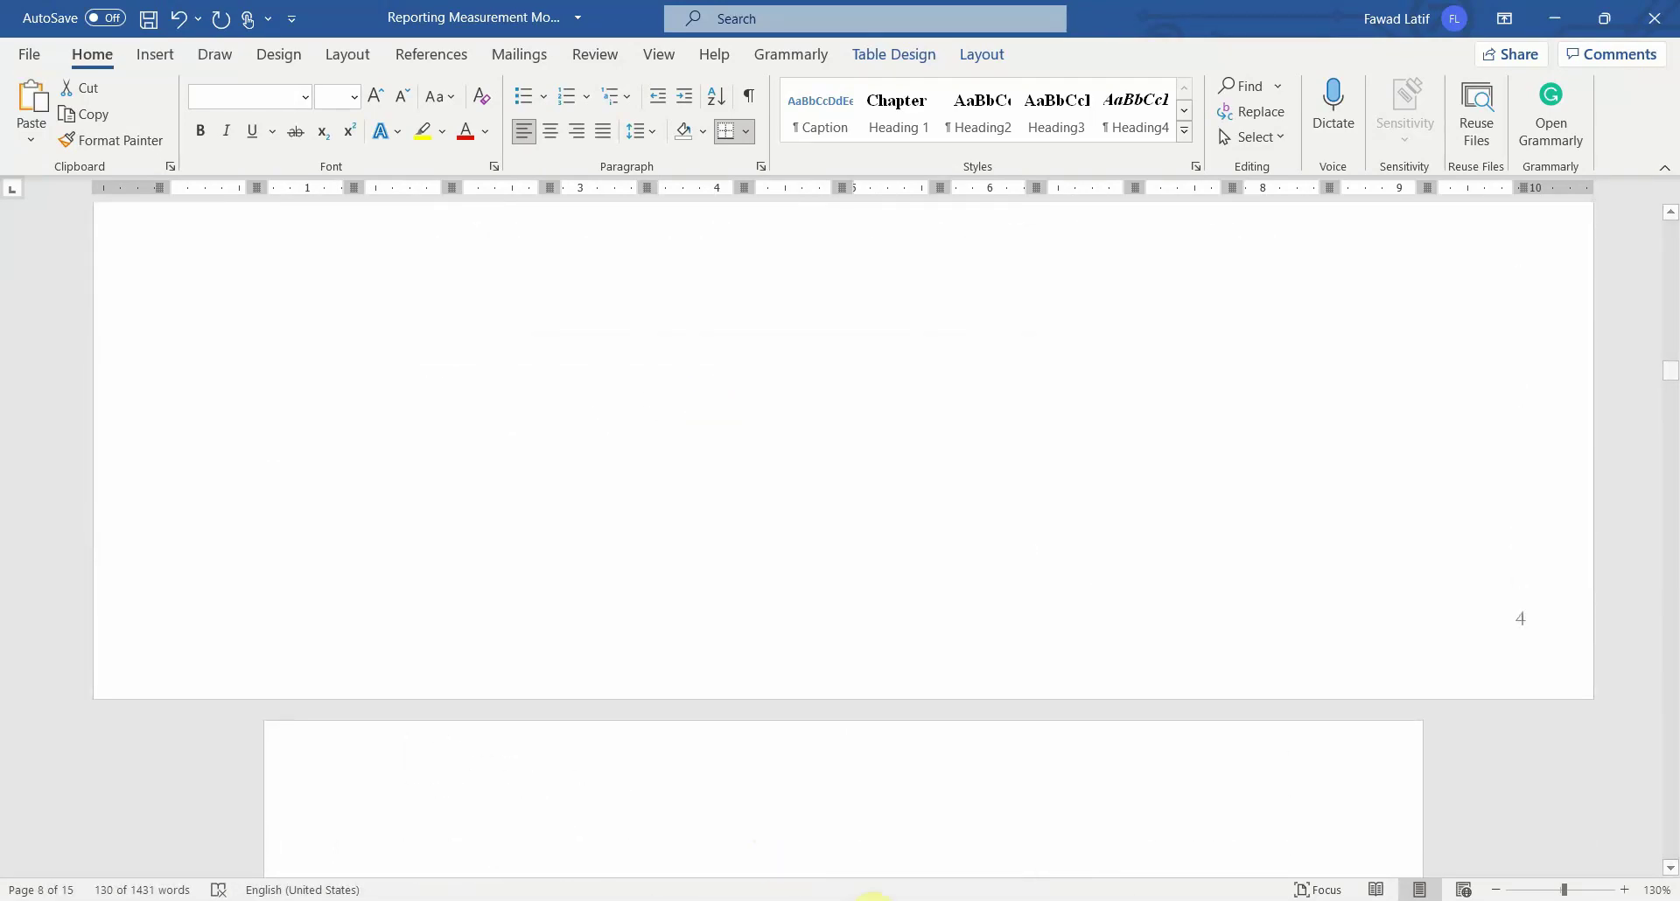
Step: Switch to the Reporting - For Paper.docx document and skim its Measurement Model Analysis section
mouse_move(872, 897)
left_click(948, 851)
scroll(495, 546, "down", 5)
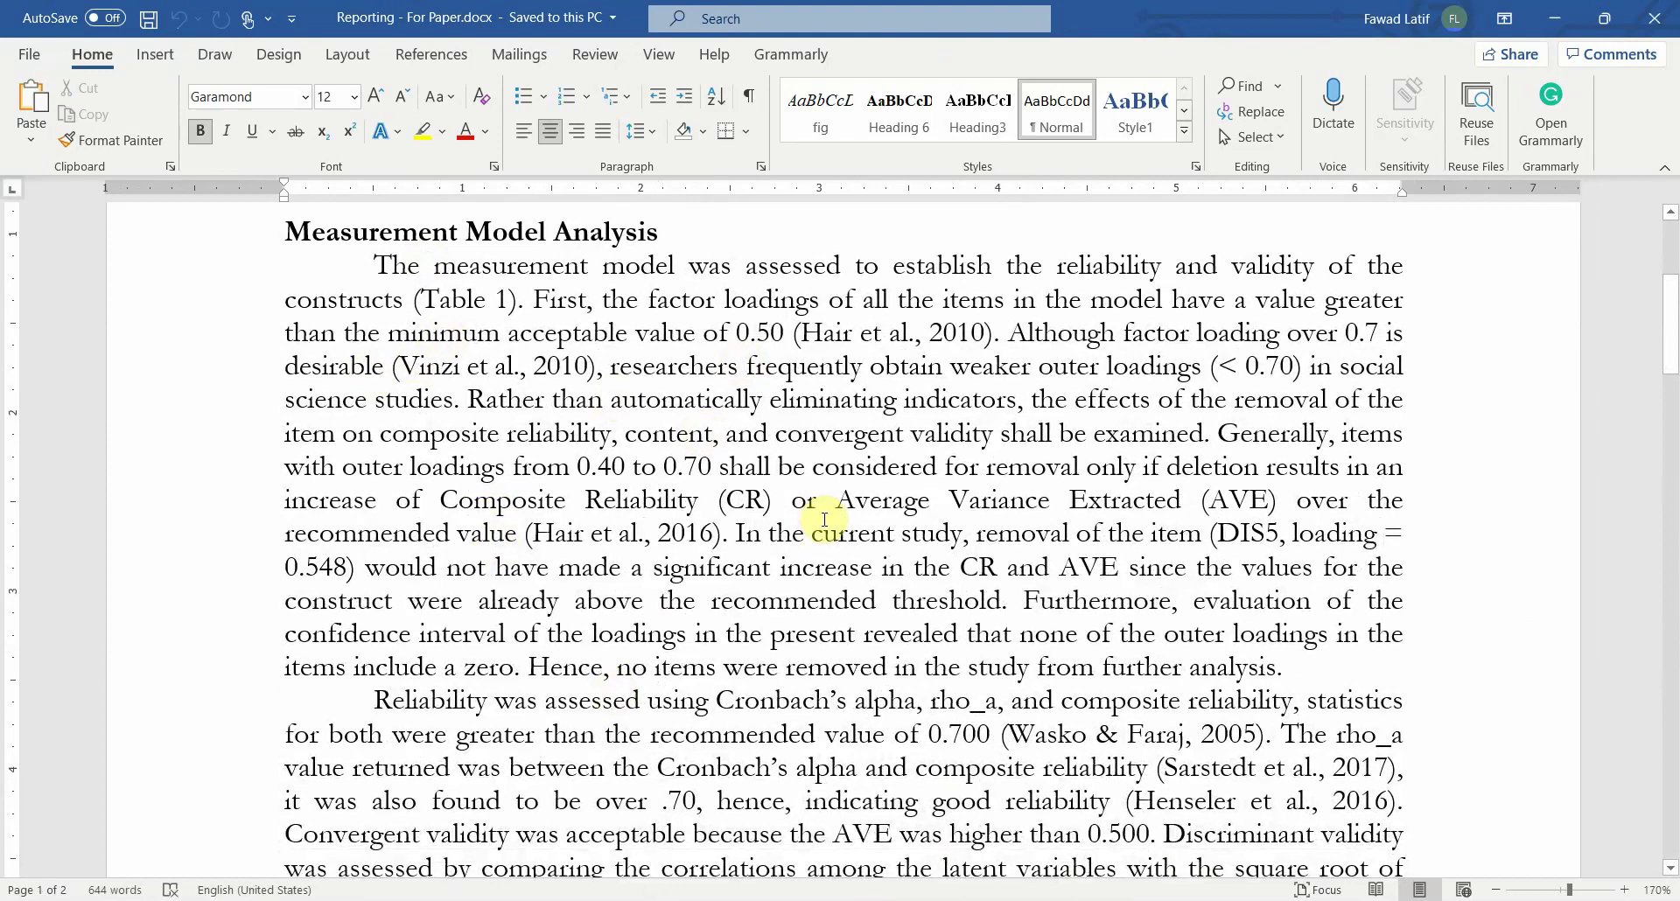
scroll(896, 477, "down", 3)
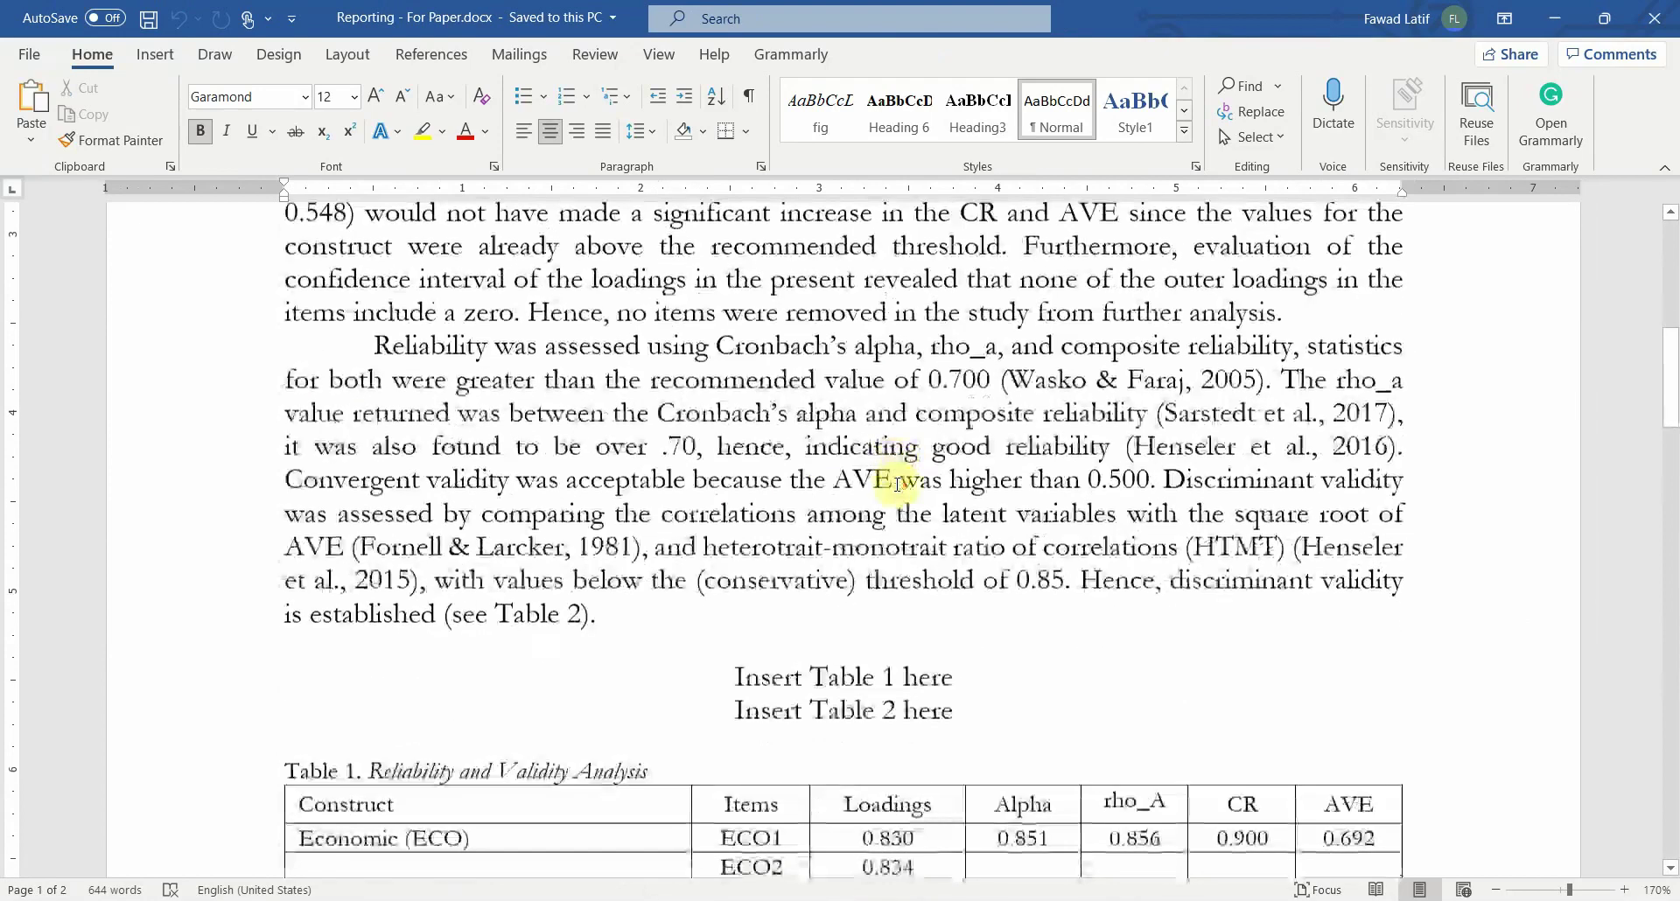
scroll(893, 477, "up", 5)
scroll(770, 522, "down", 1)
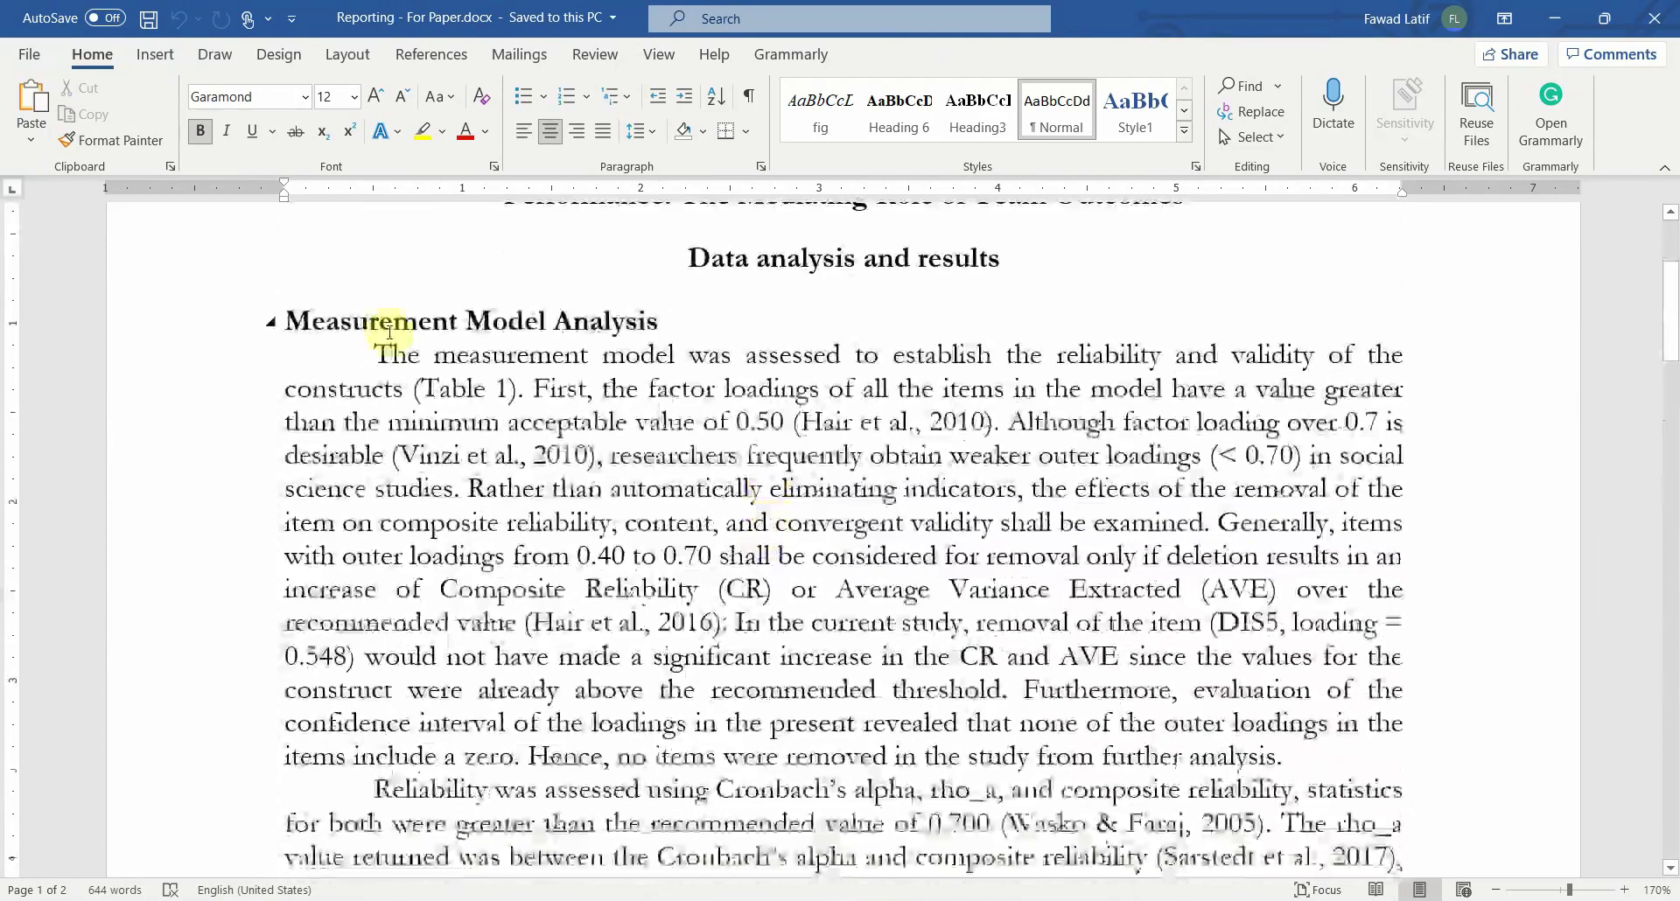
Step: Read the paper's two paragraphs on factor loadings and on reliability and validity, highlighting the text while reading
left_click_drag(375, 354, 1368, 481)
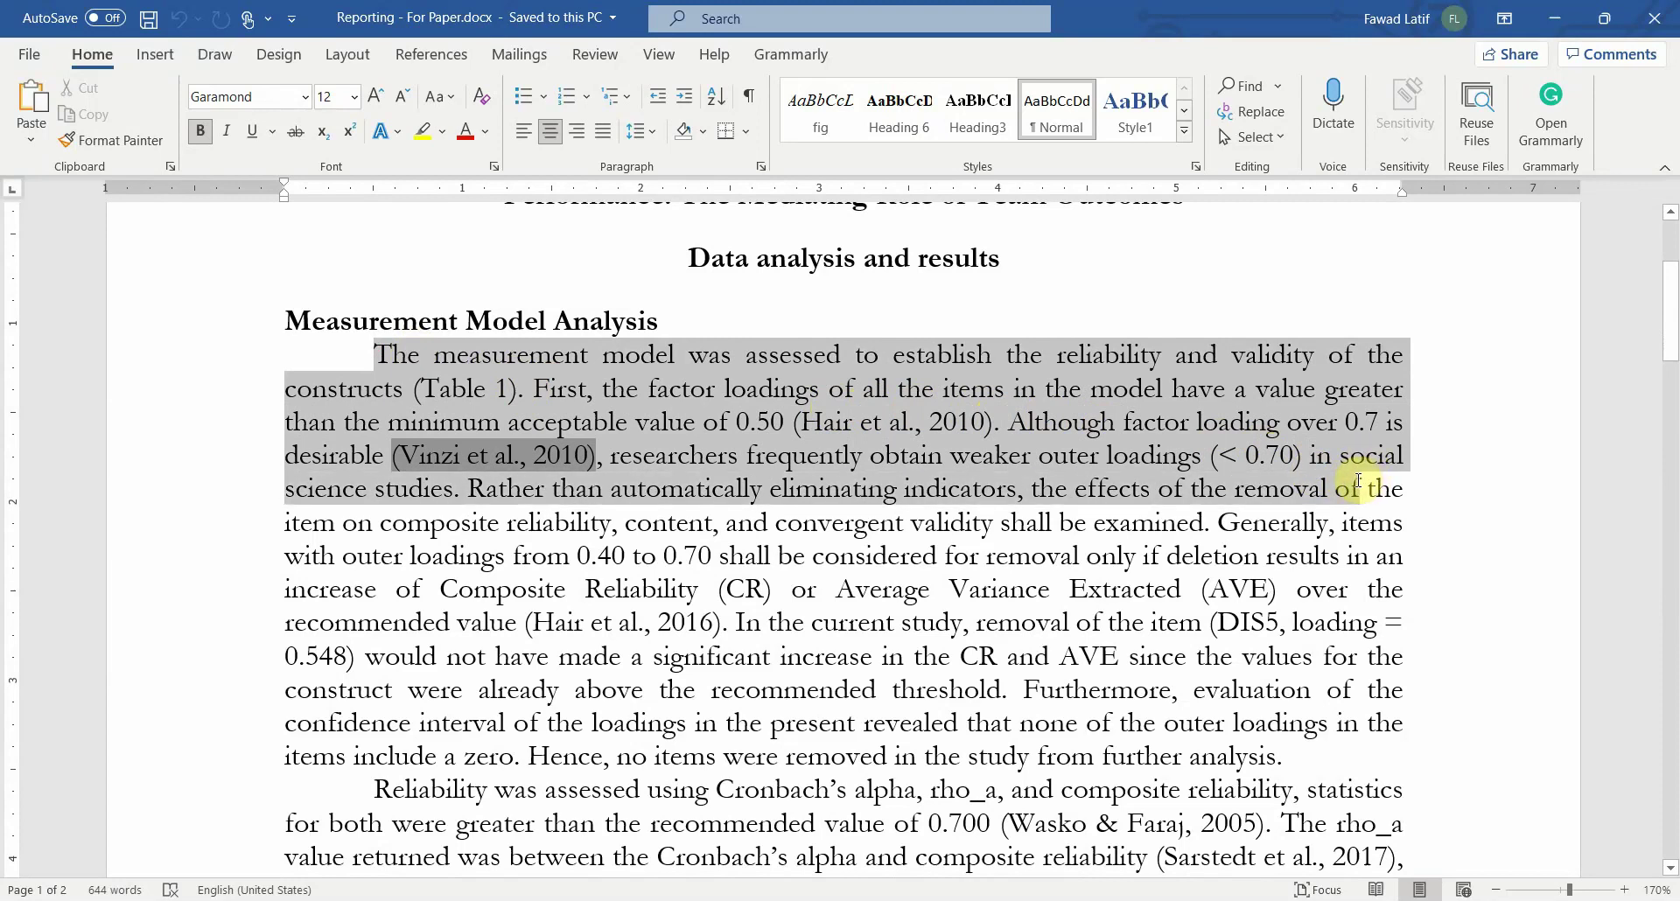
left_click_drag(1342, 491, 1301, 764)
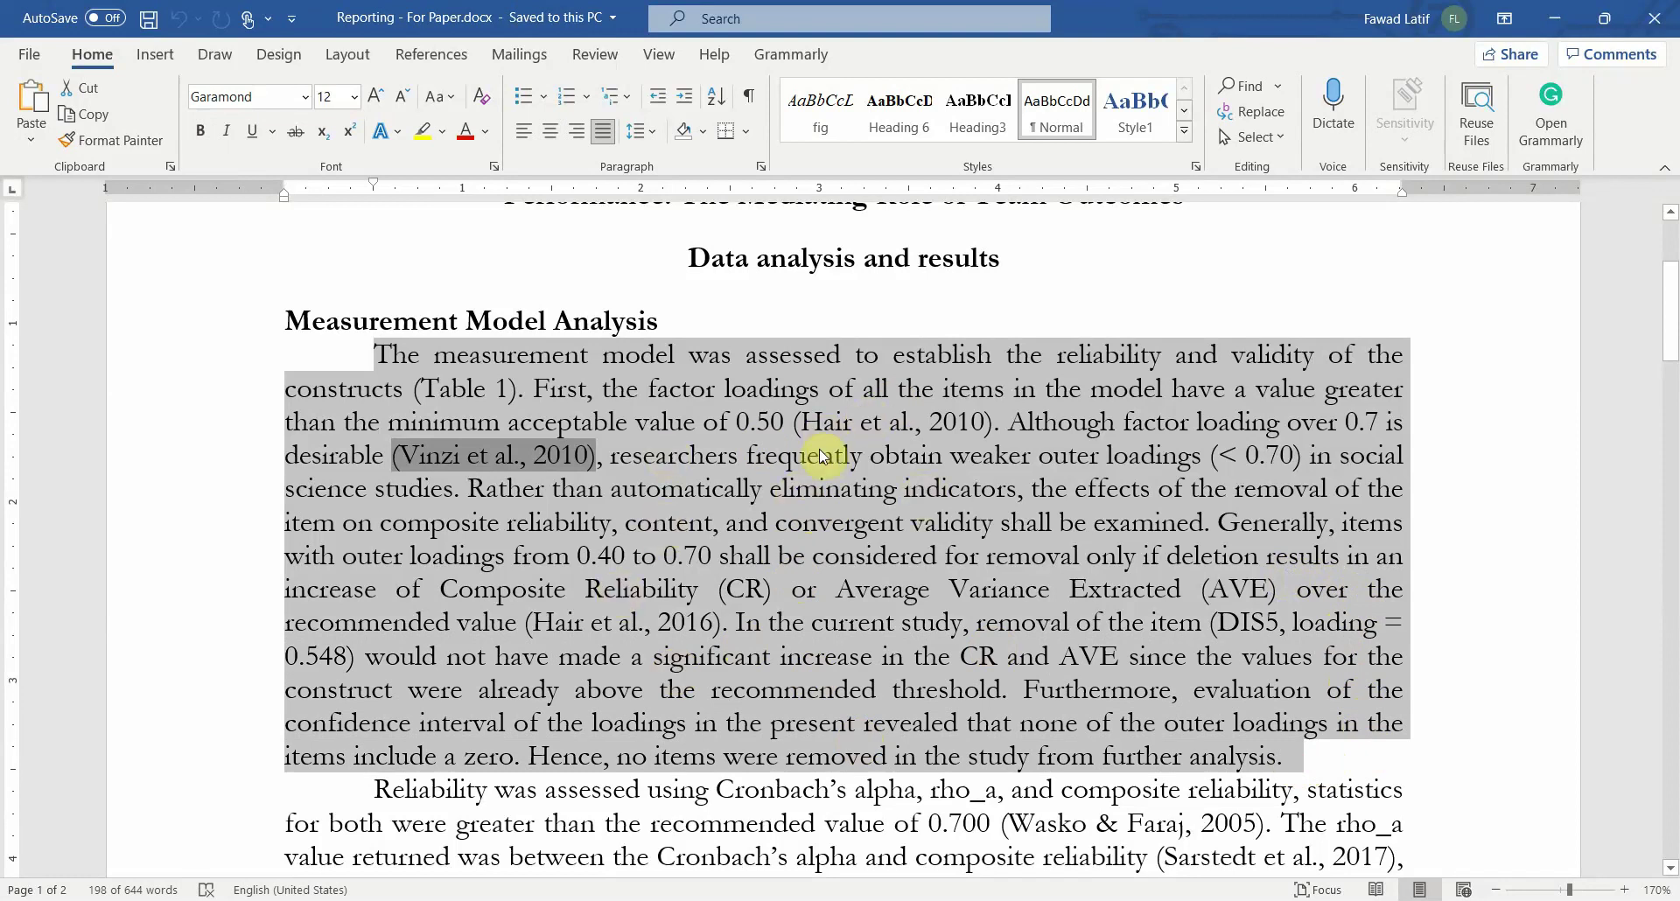
scroll(829, 450, "down", 2)
scroll(827, 455, "down", 3)
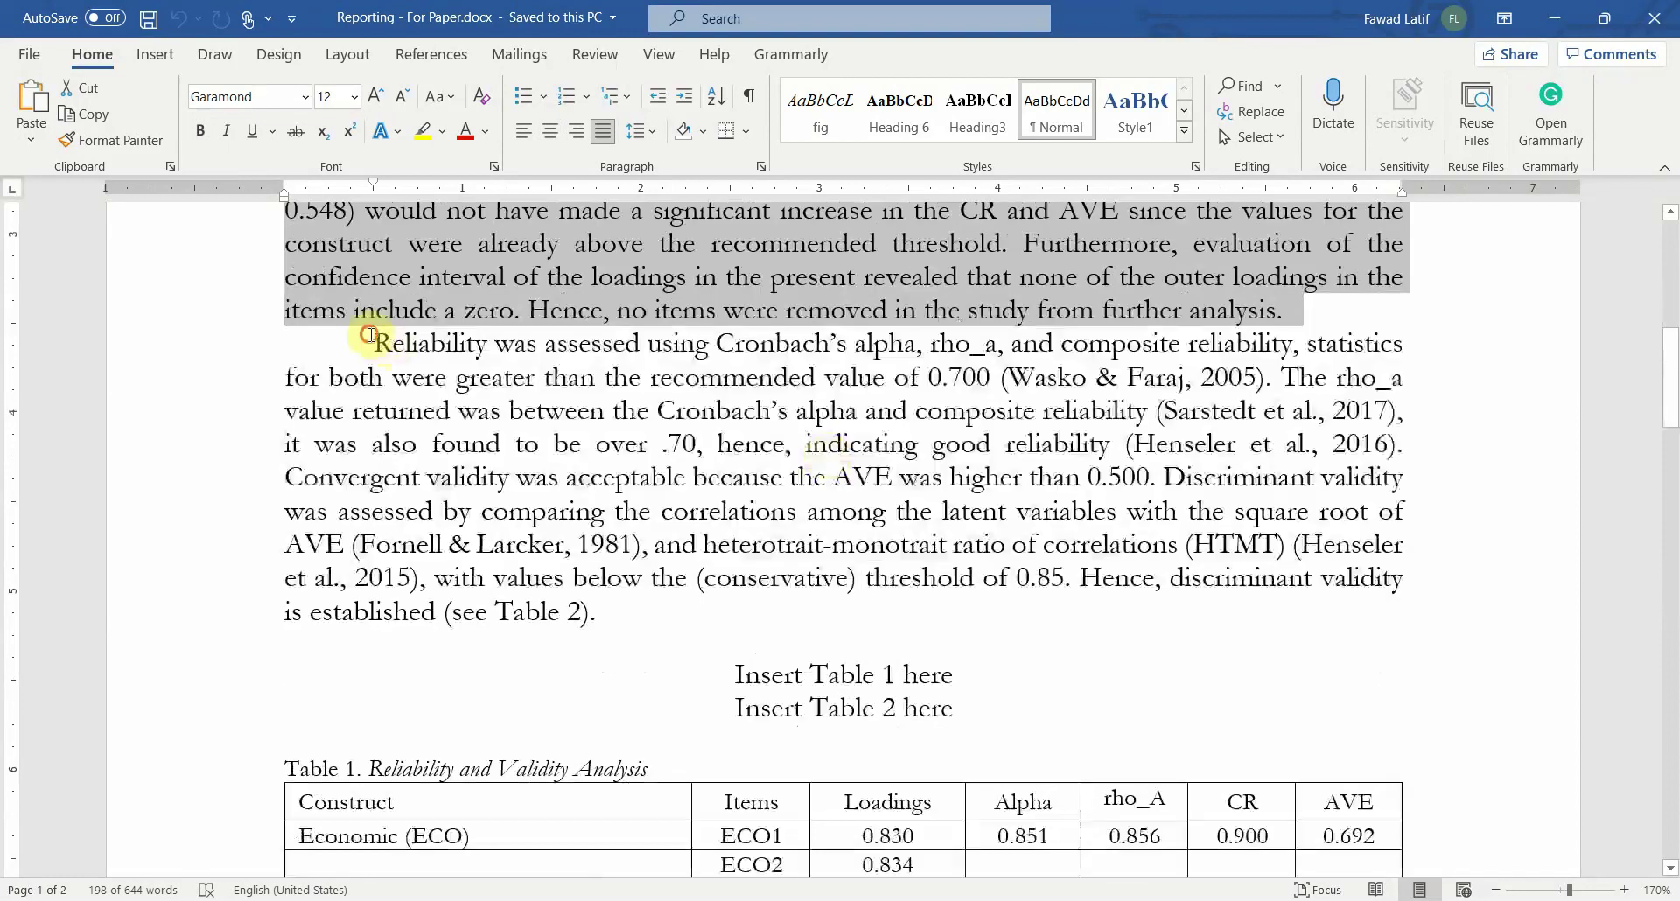
left_click_drag(375, 342, 1216, 623)
scroll(1085, 420, "up", 4)
left_click(1037, 501)
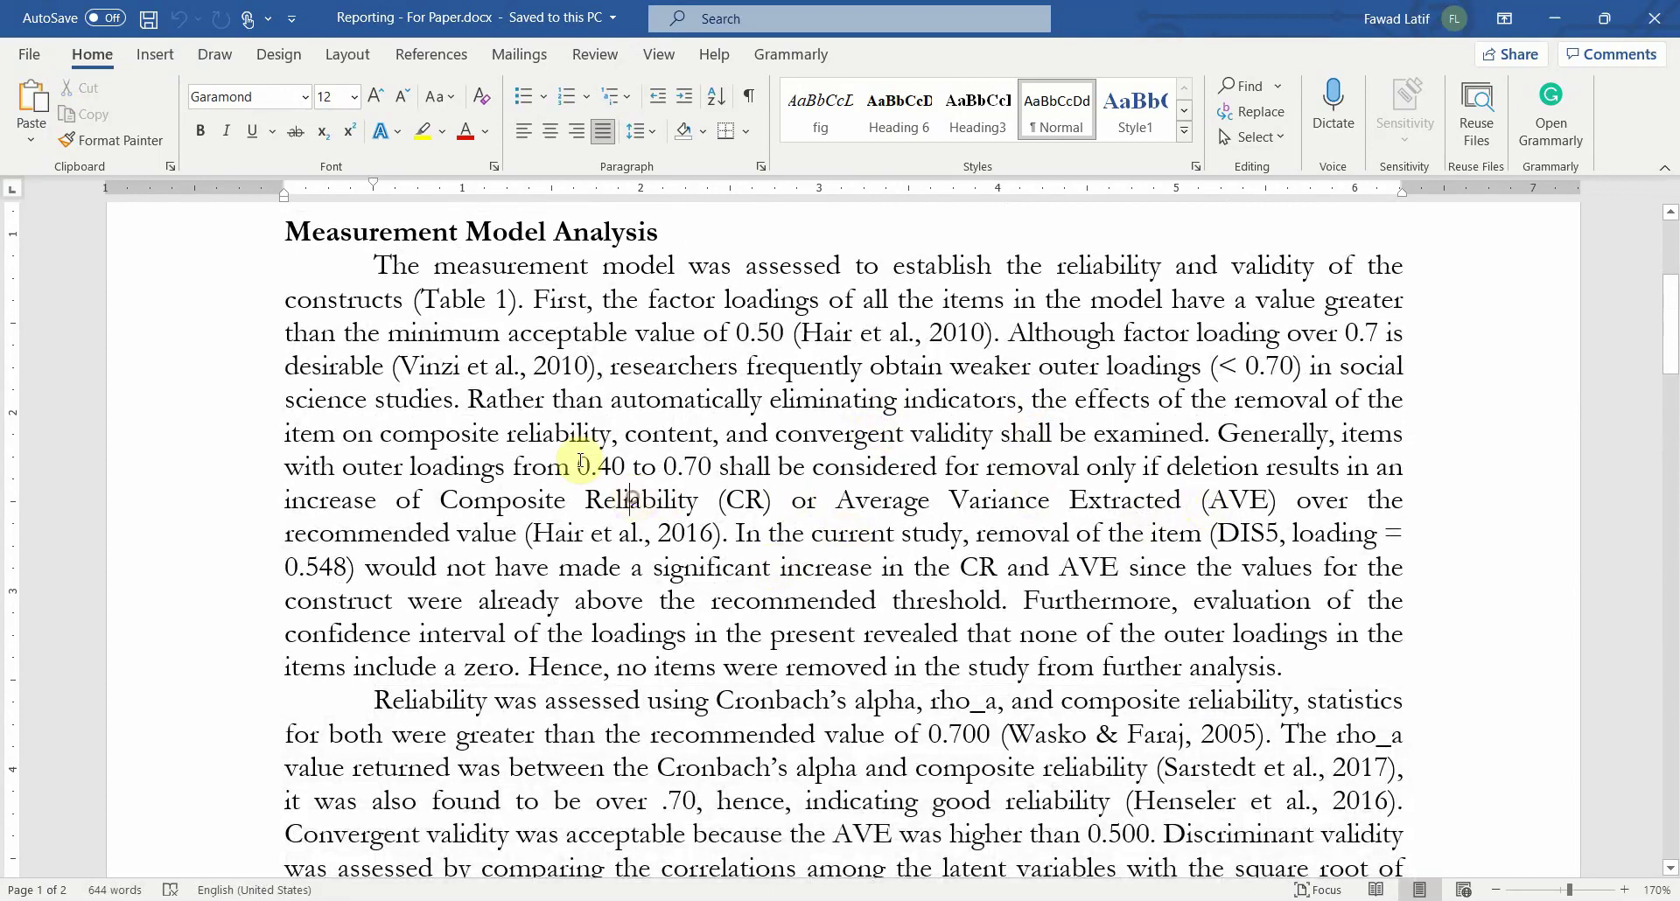
Step: Examine the item removal justification, including the 0.40 to 0.70 loading range, the DIS5 loading and the CR and AVE criteria
left_click_drag(471, 399, 615, 433)
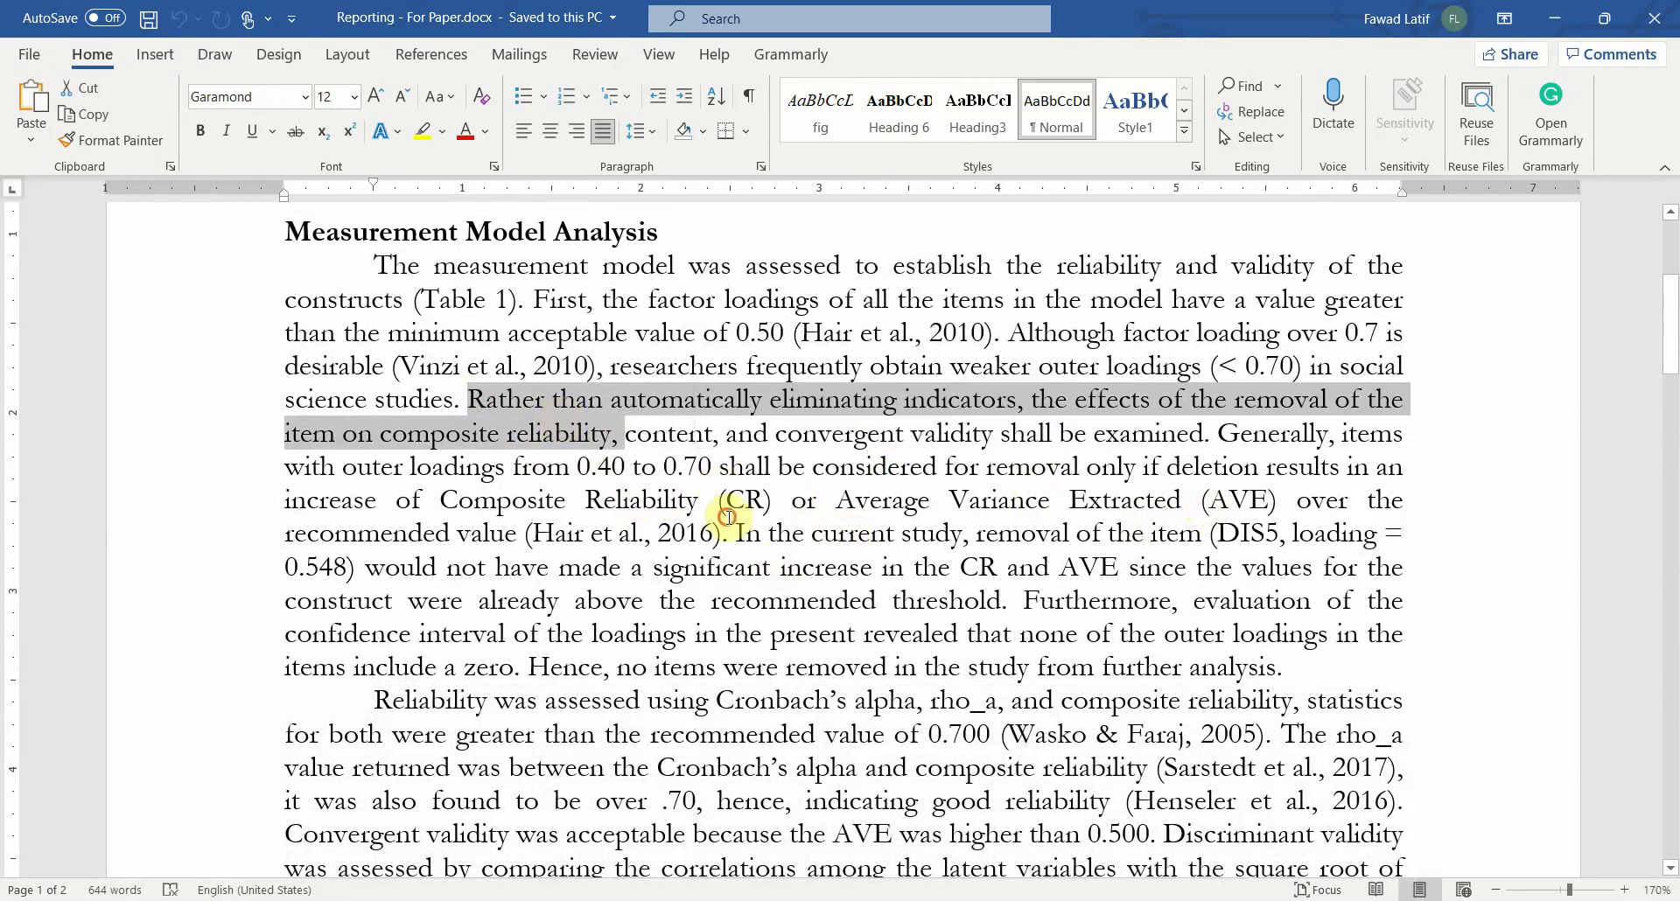
left_click(728, 533)
left_click_drag(474, 400, 883, 532)
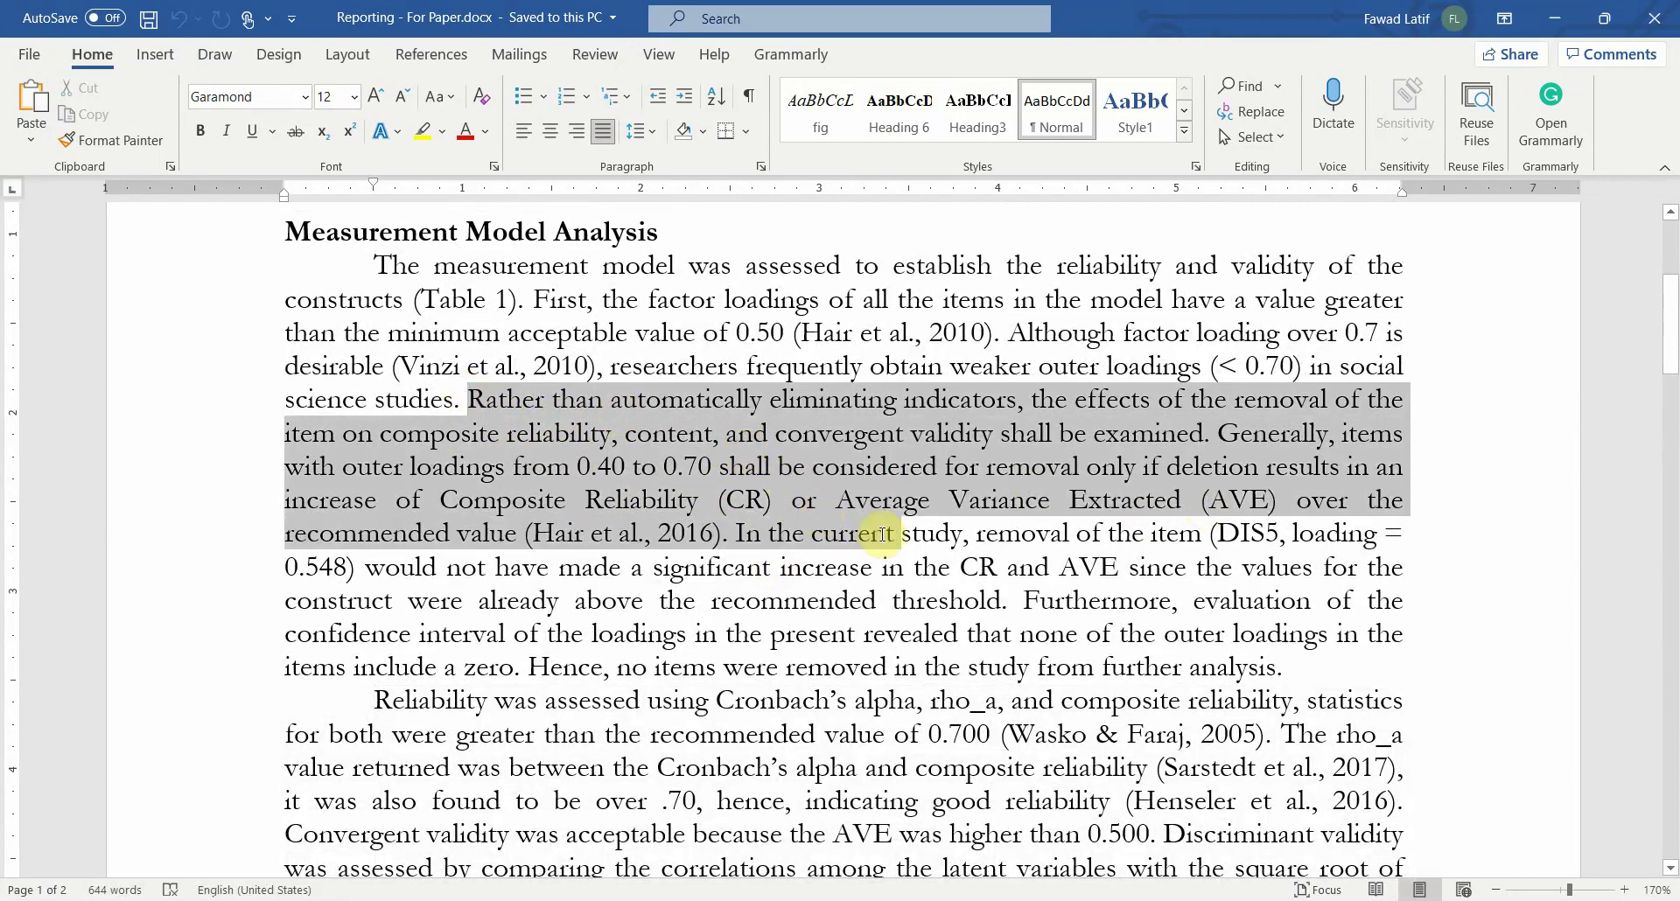
left_click(661, 525)
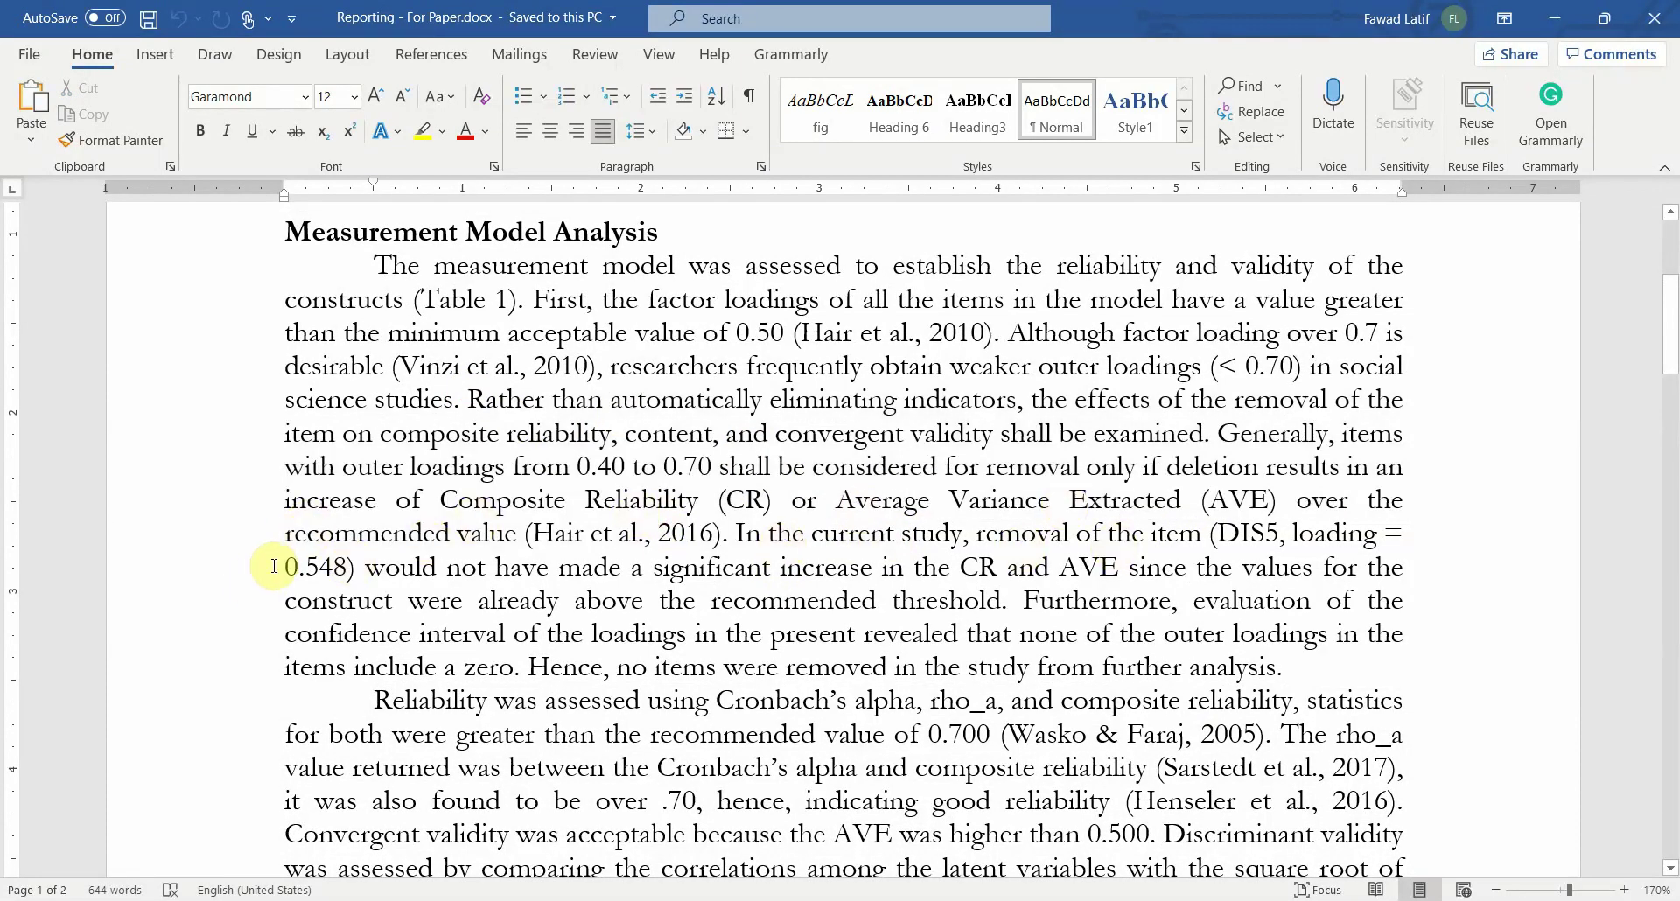
left_click_drag(274, 566, 446, 568)
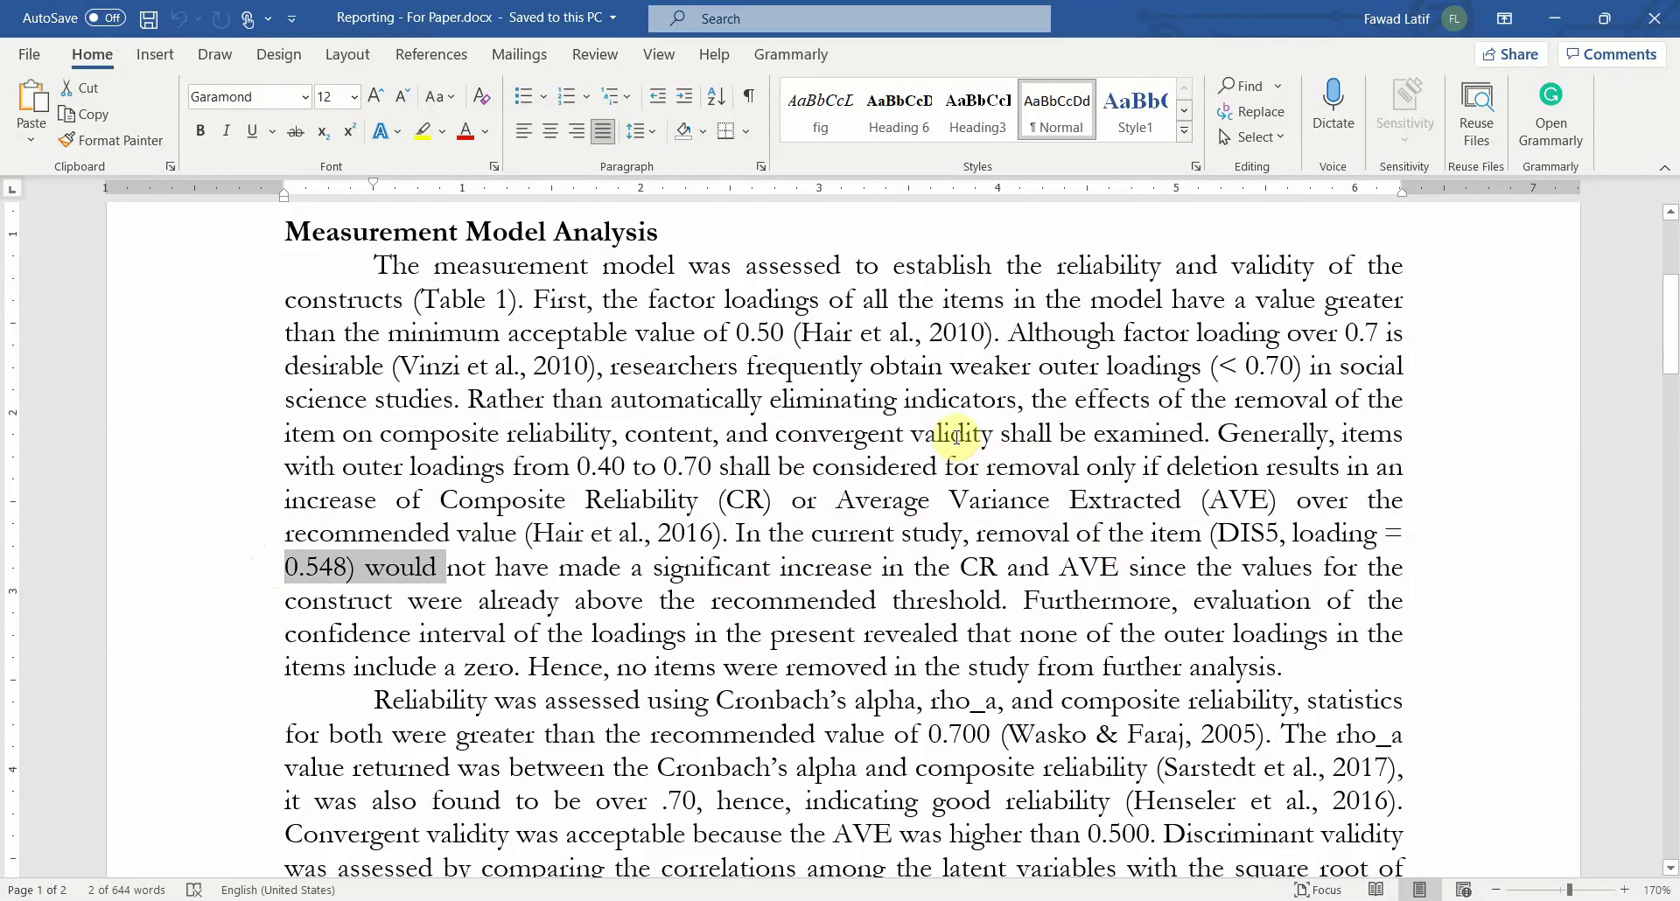
left_click(588, 463)
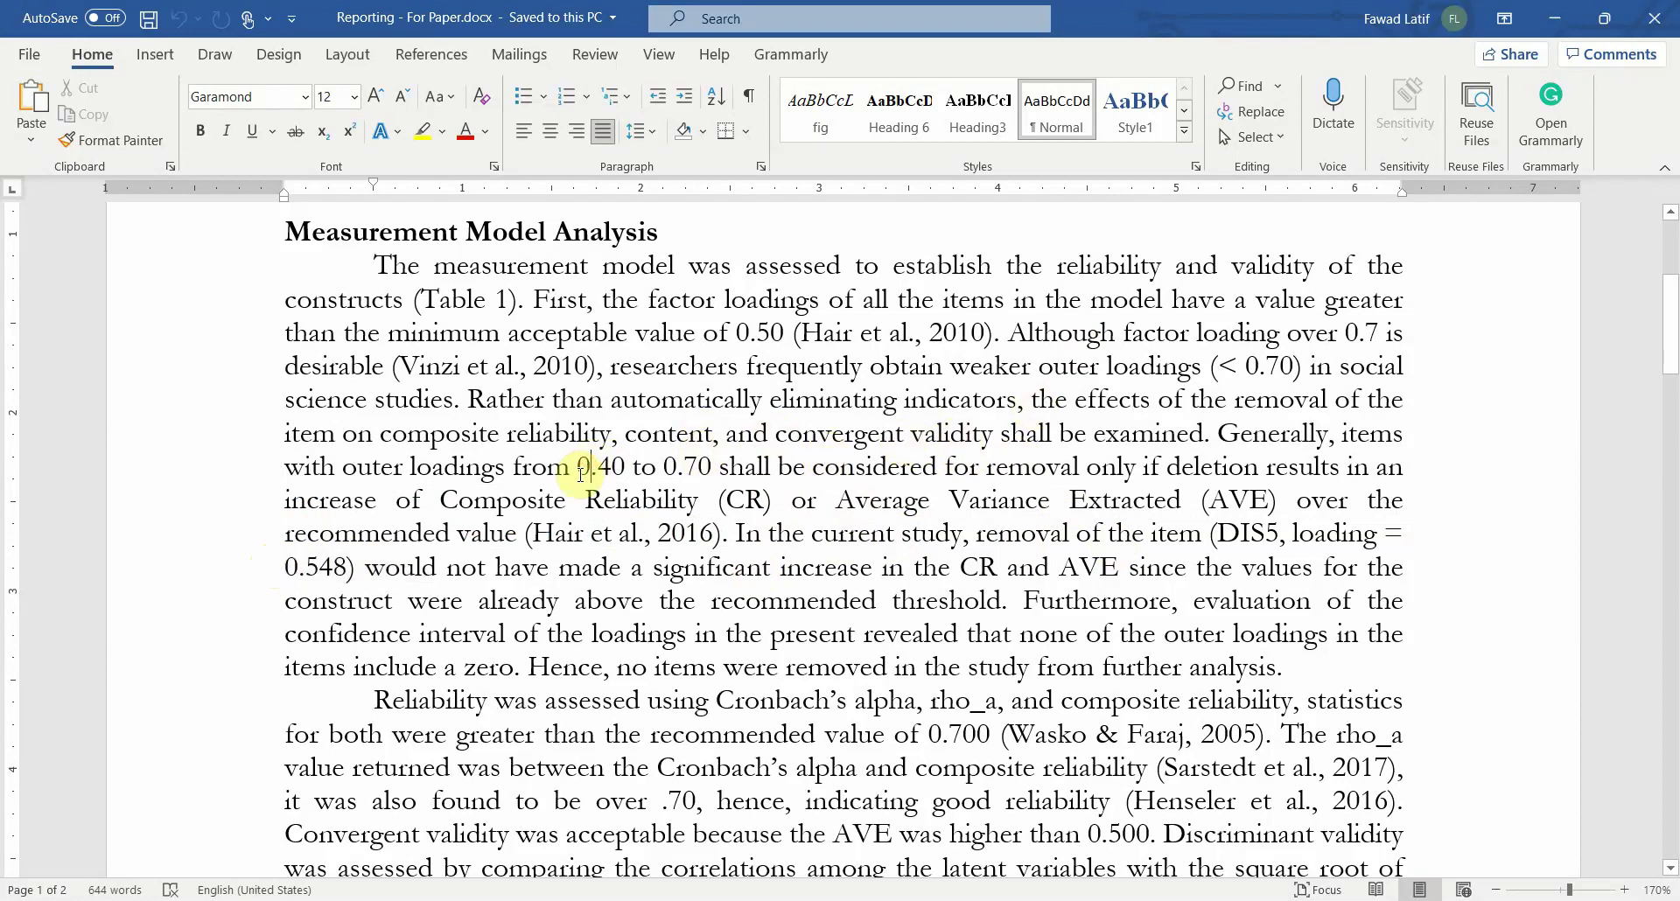
left_click_drag(701, 466, 710, 467)
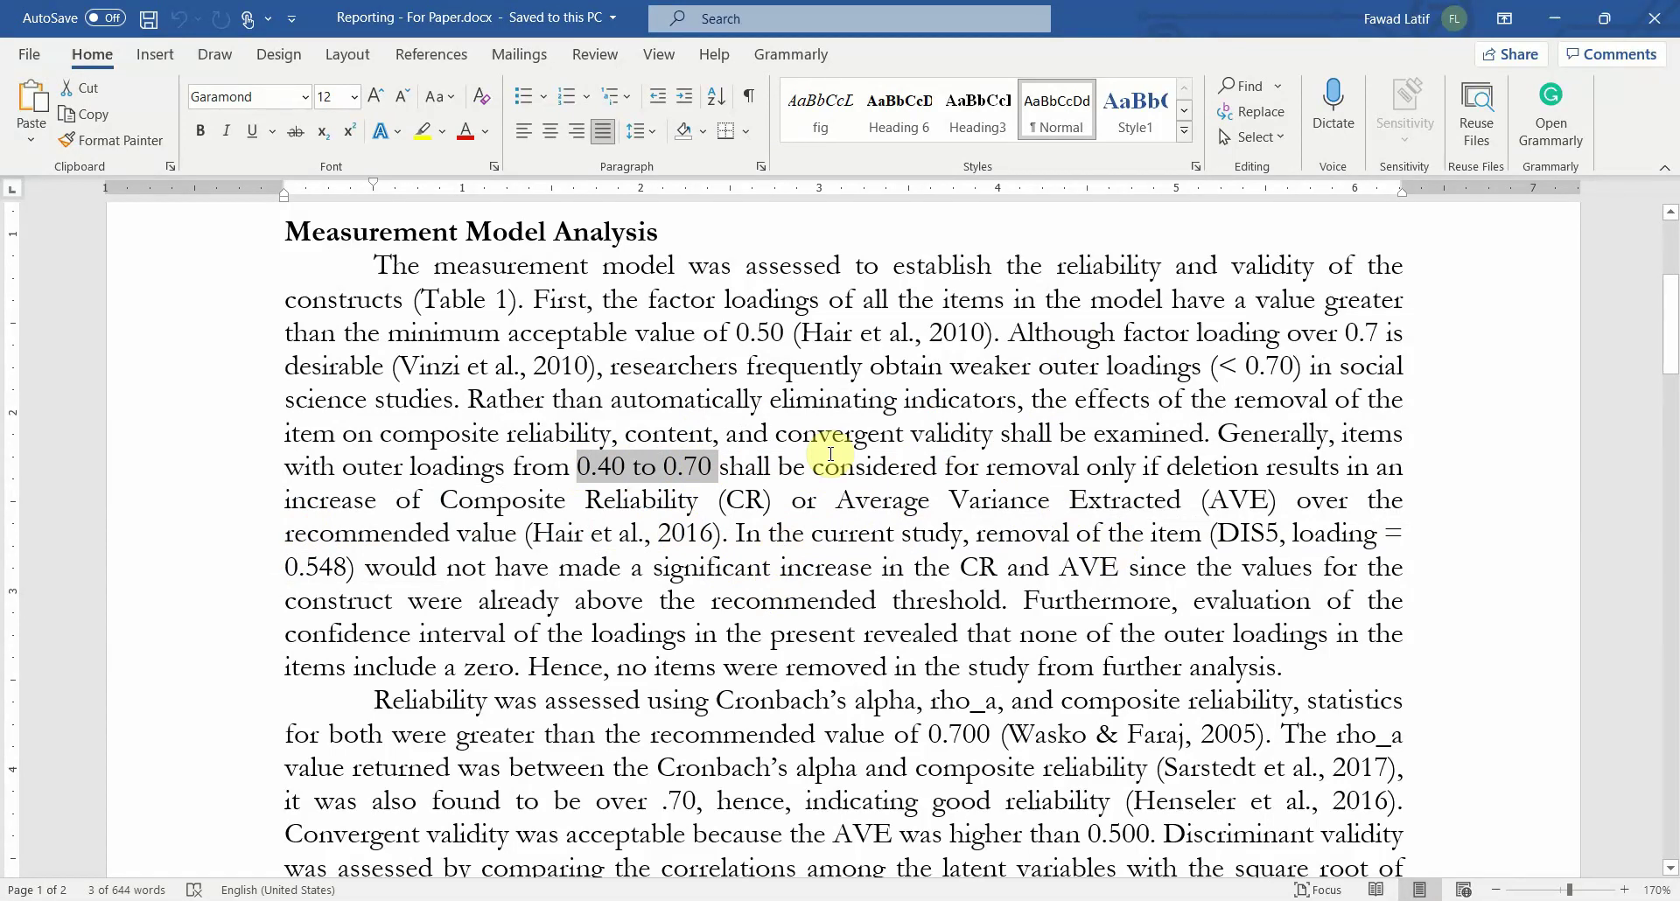
left_click(741, 463)
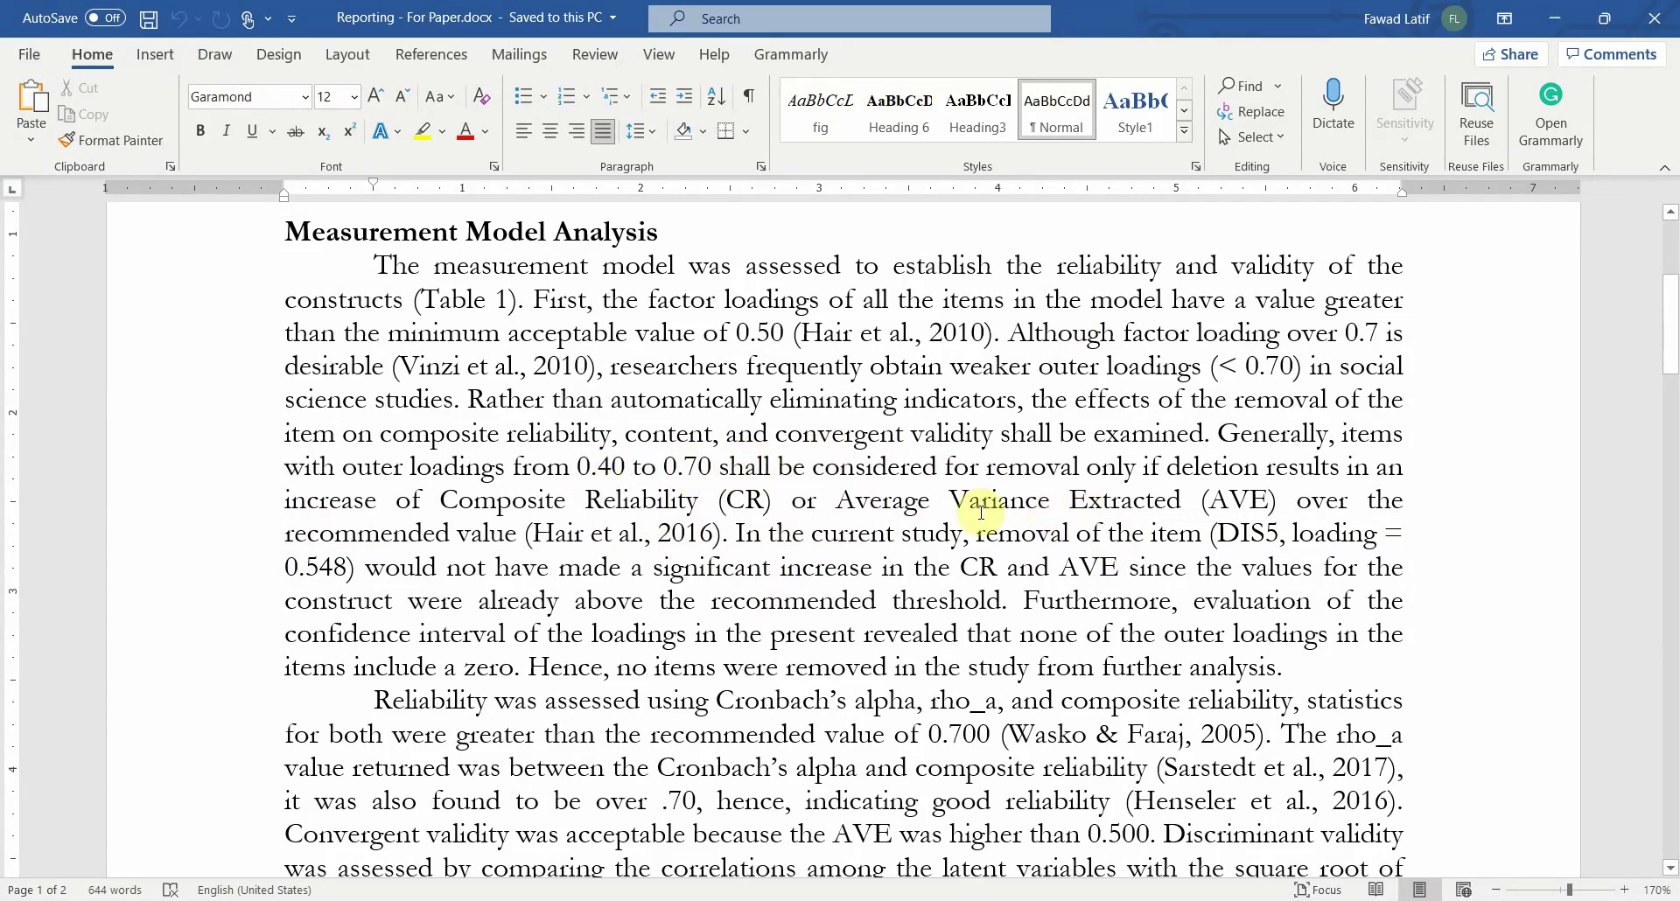
left_click_drag(835, 500, 1269, 505)
Step: Review the reliability, convergent and discriminant validity paragraph and continue to the Reliability and Validity Analysis table
scroll(997, 442, "down", 4)
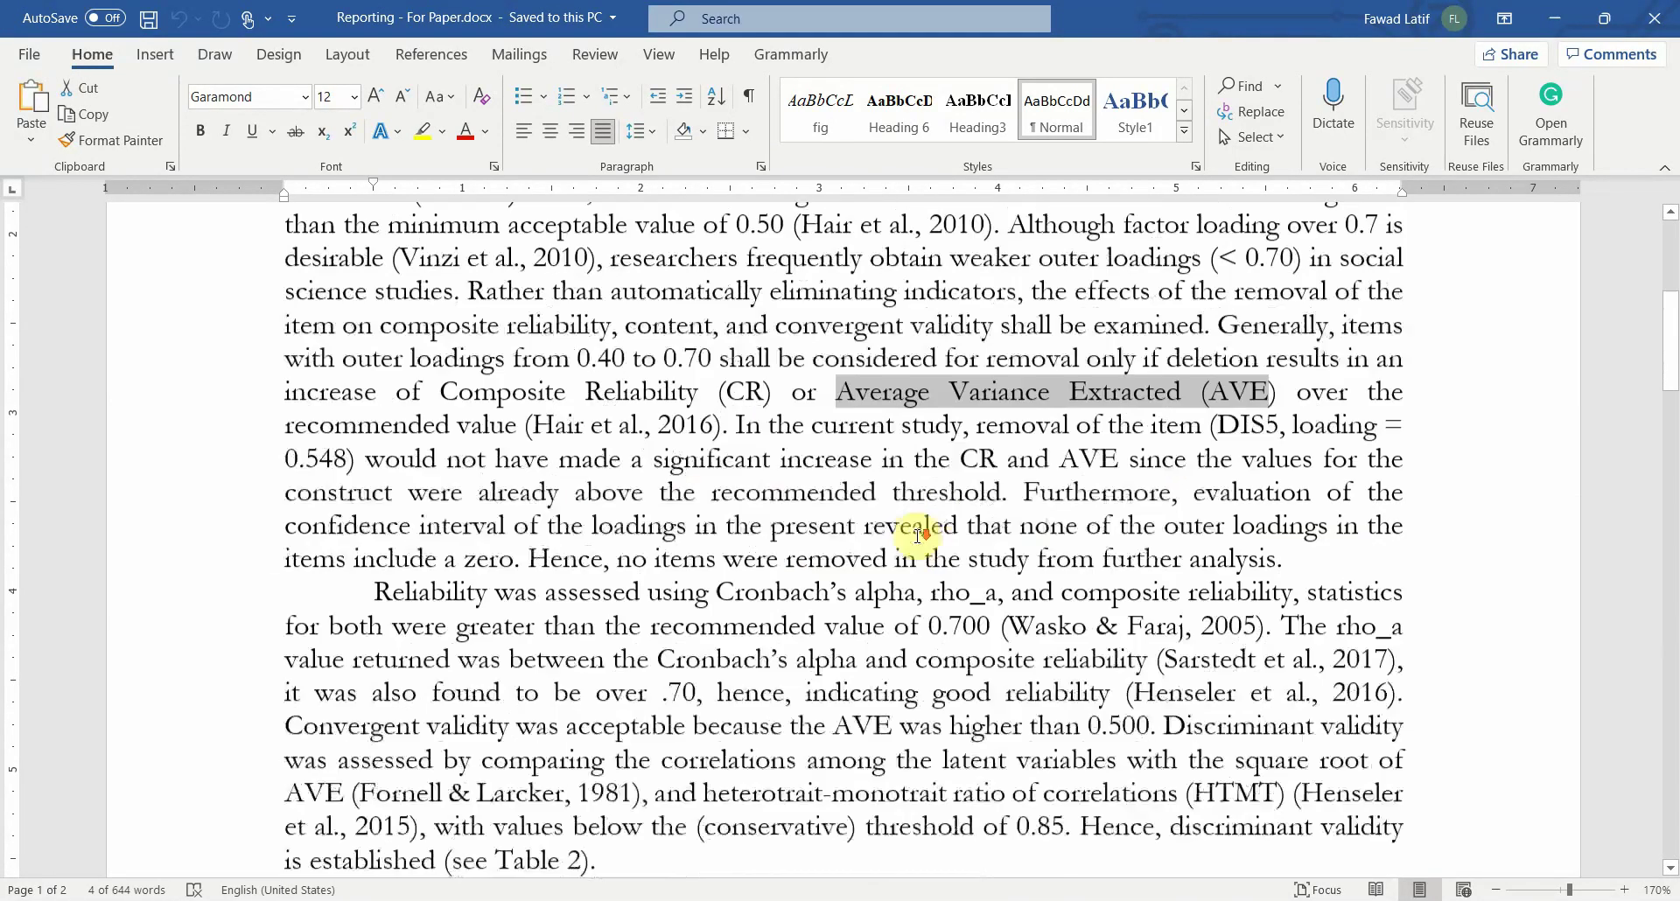
left_click_drag(374, 328, 581, 374)
left_click(732, 410)
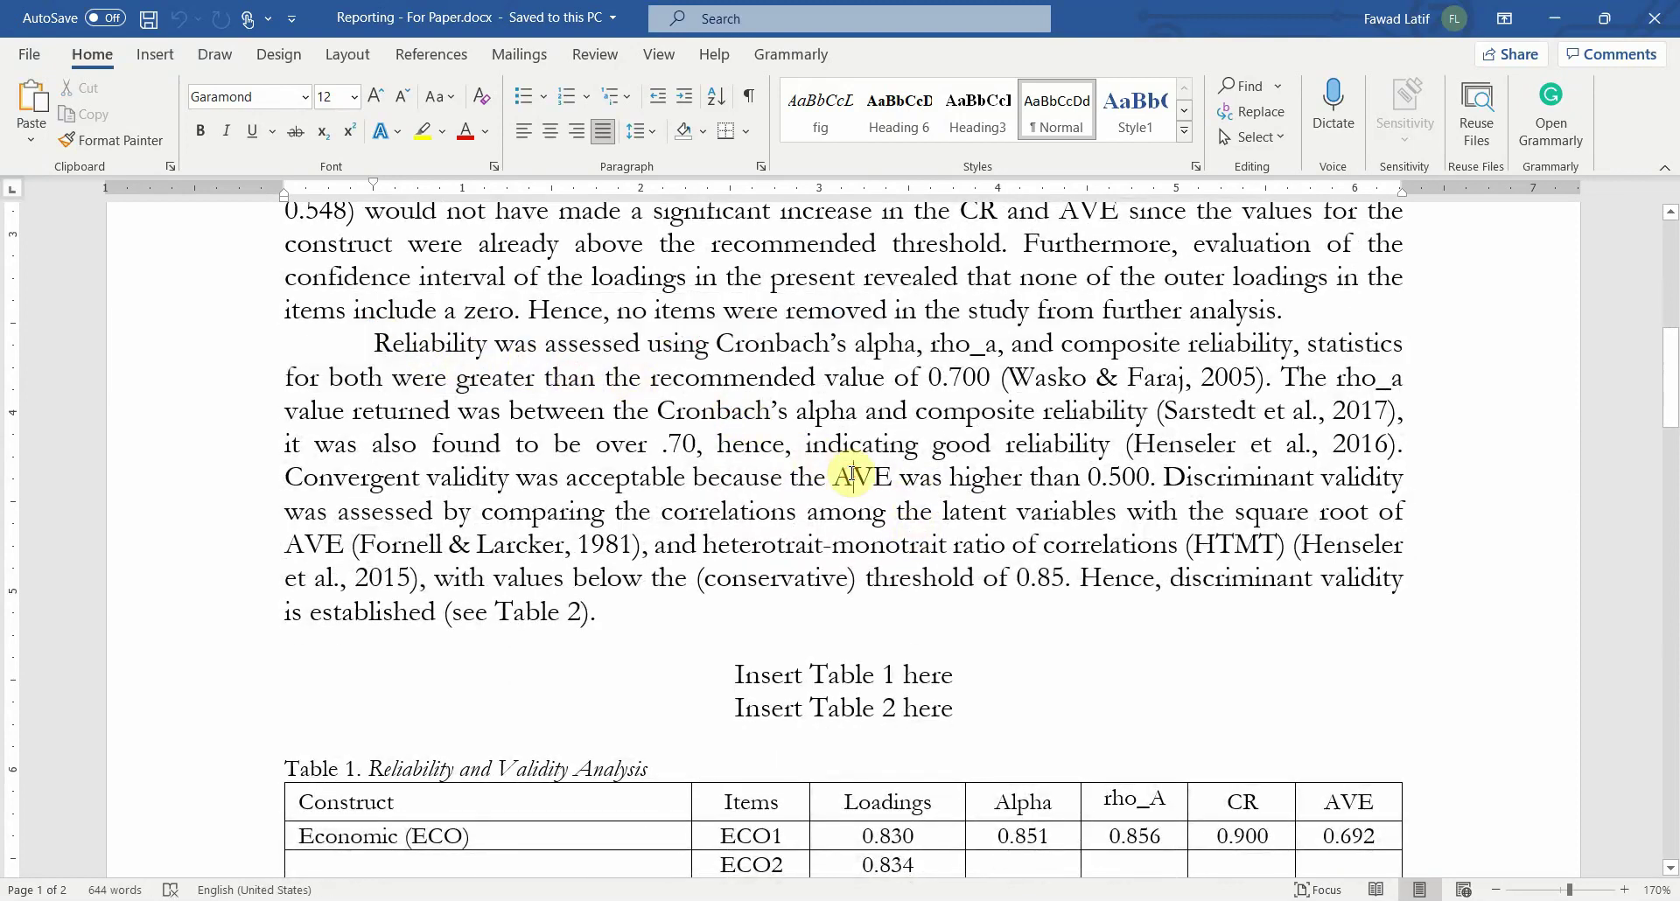
scroll(679, 555, "down", 9)
scroll(689, 525, "up", 5)
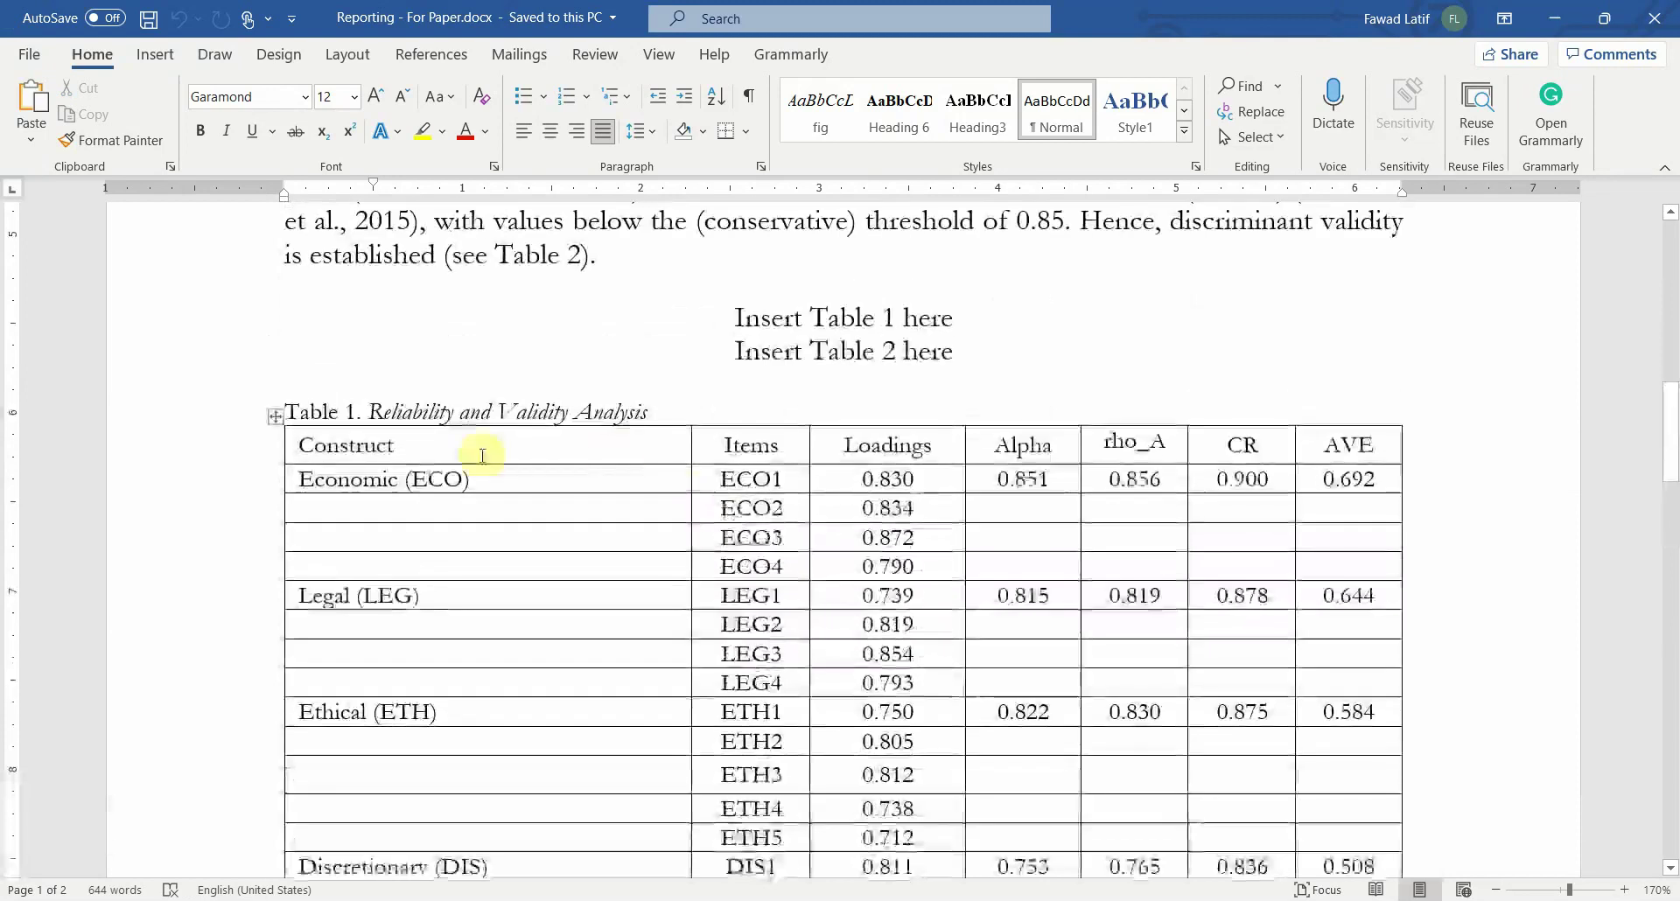
Step: Examine the caption of Table 1 and its construct, loadings, Alpha, rho_A, CR and AVE columns
left_click(463, 442)
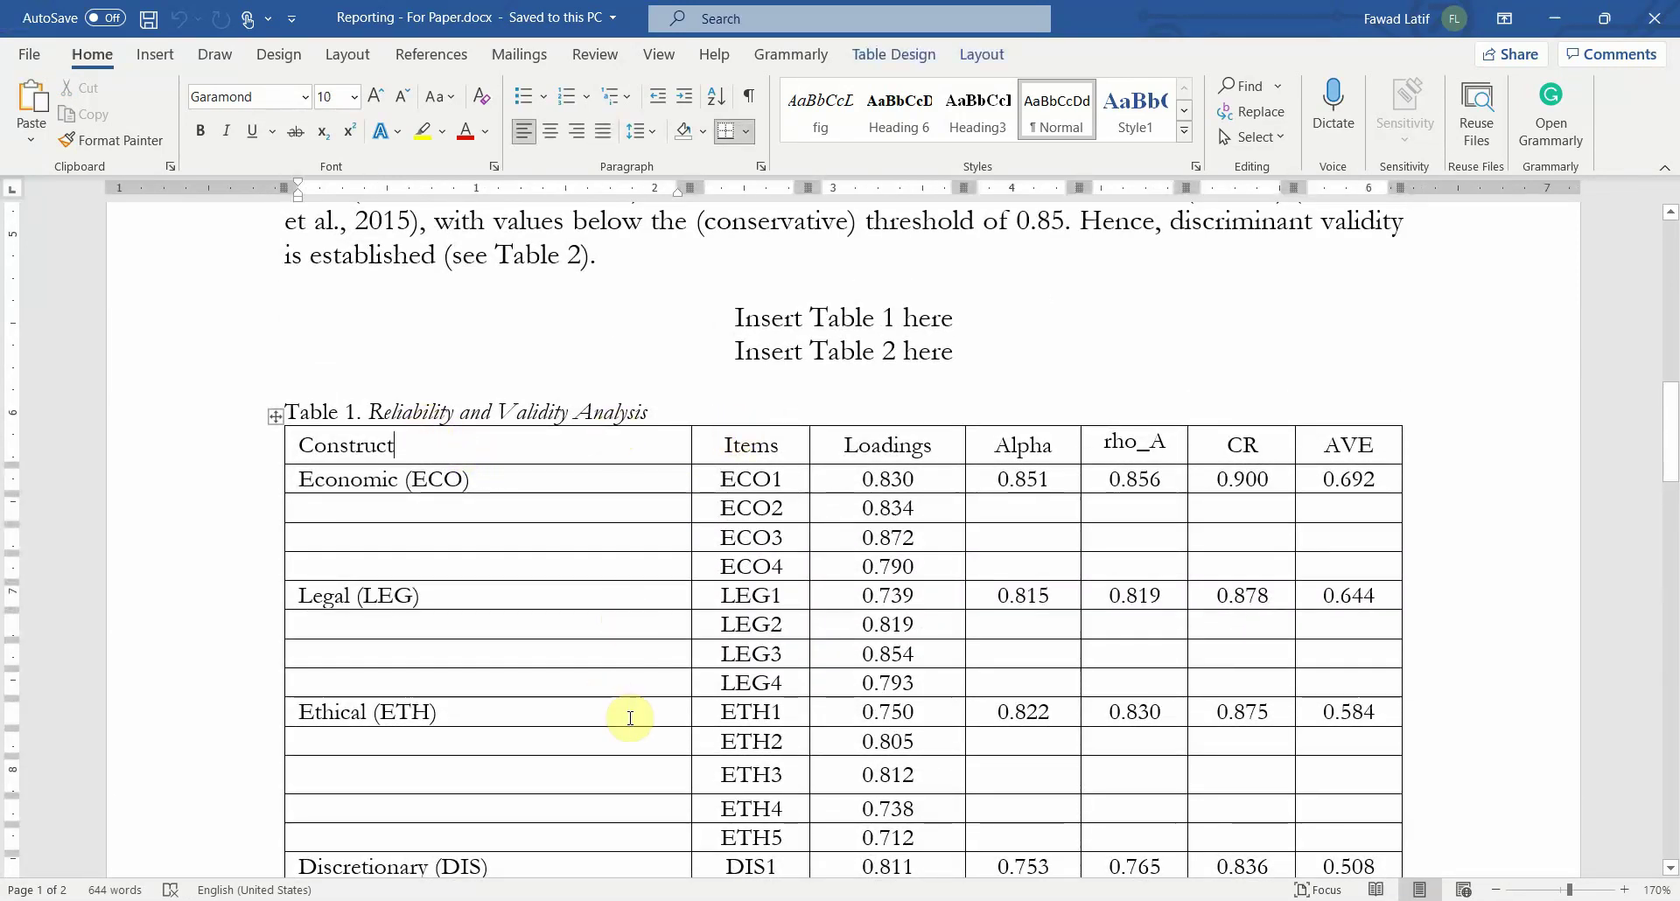
left_click(866, 431)
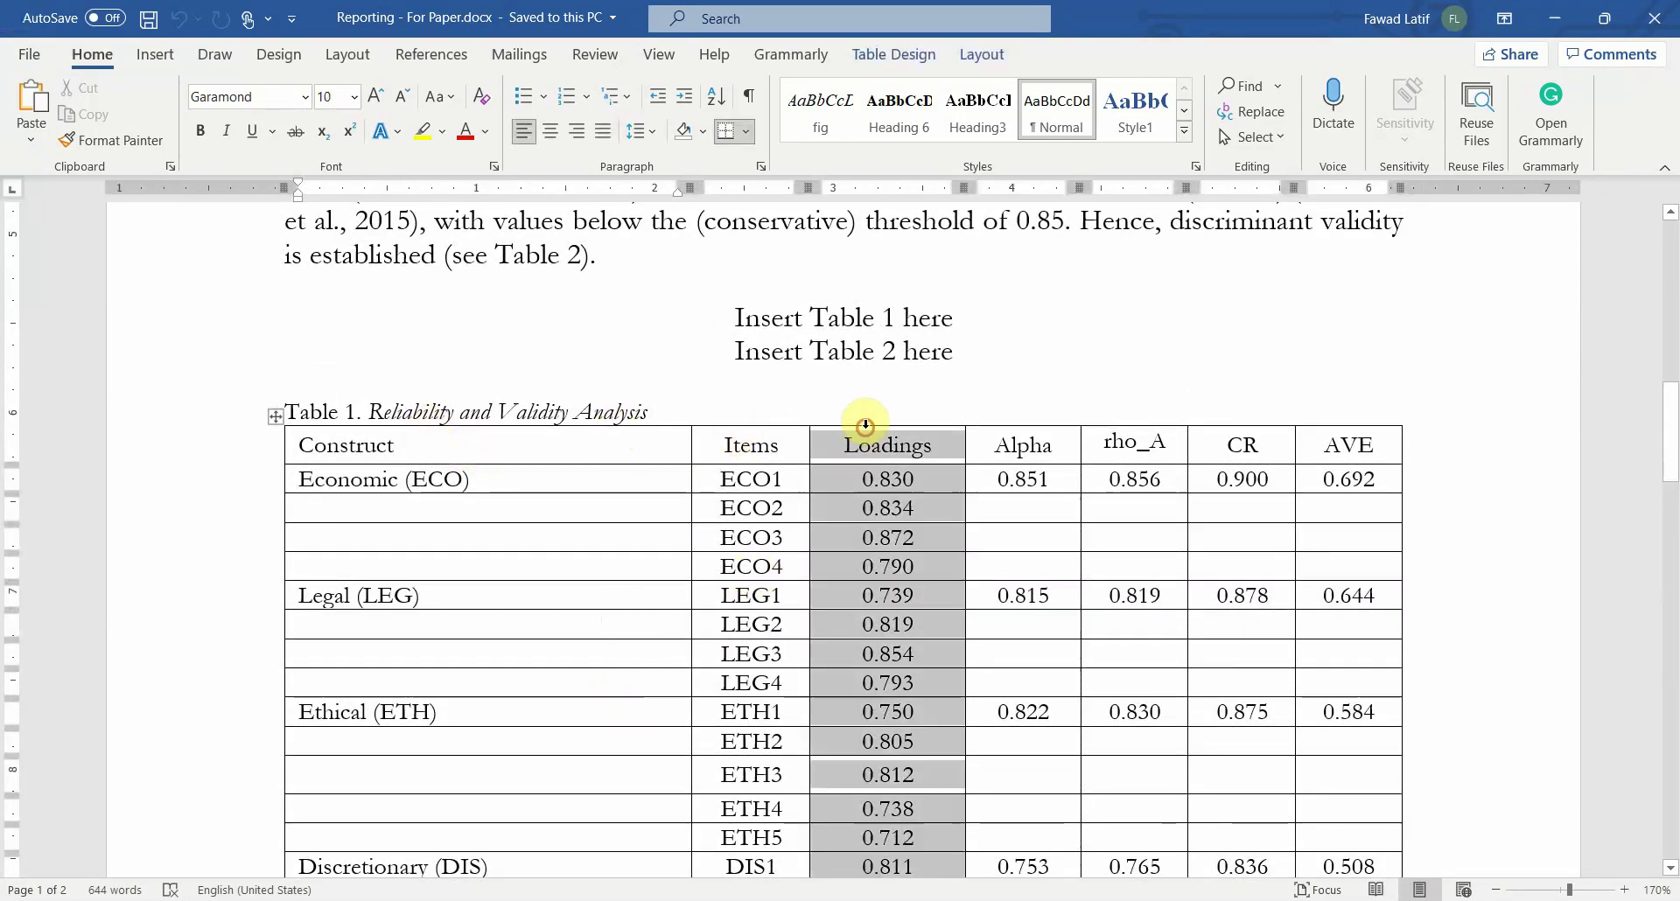
left_click(1011, 425)
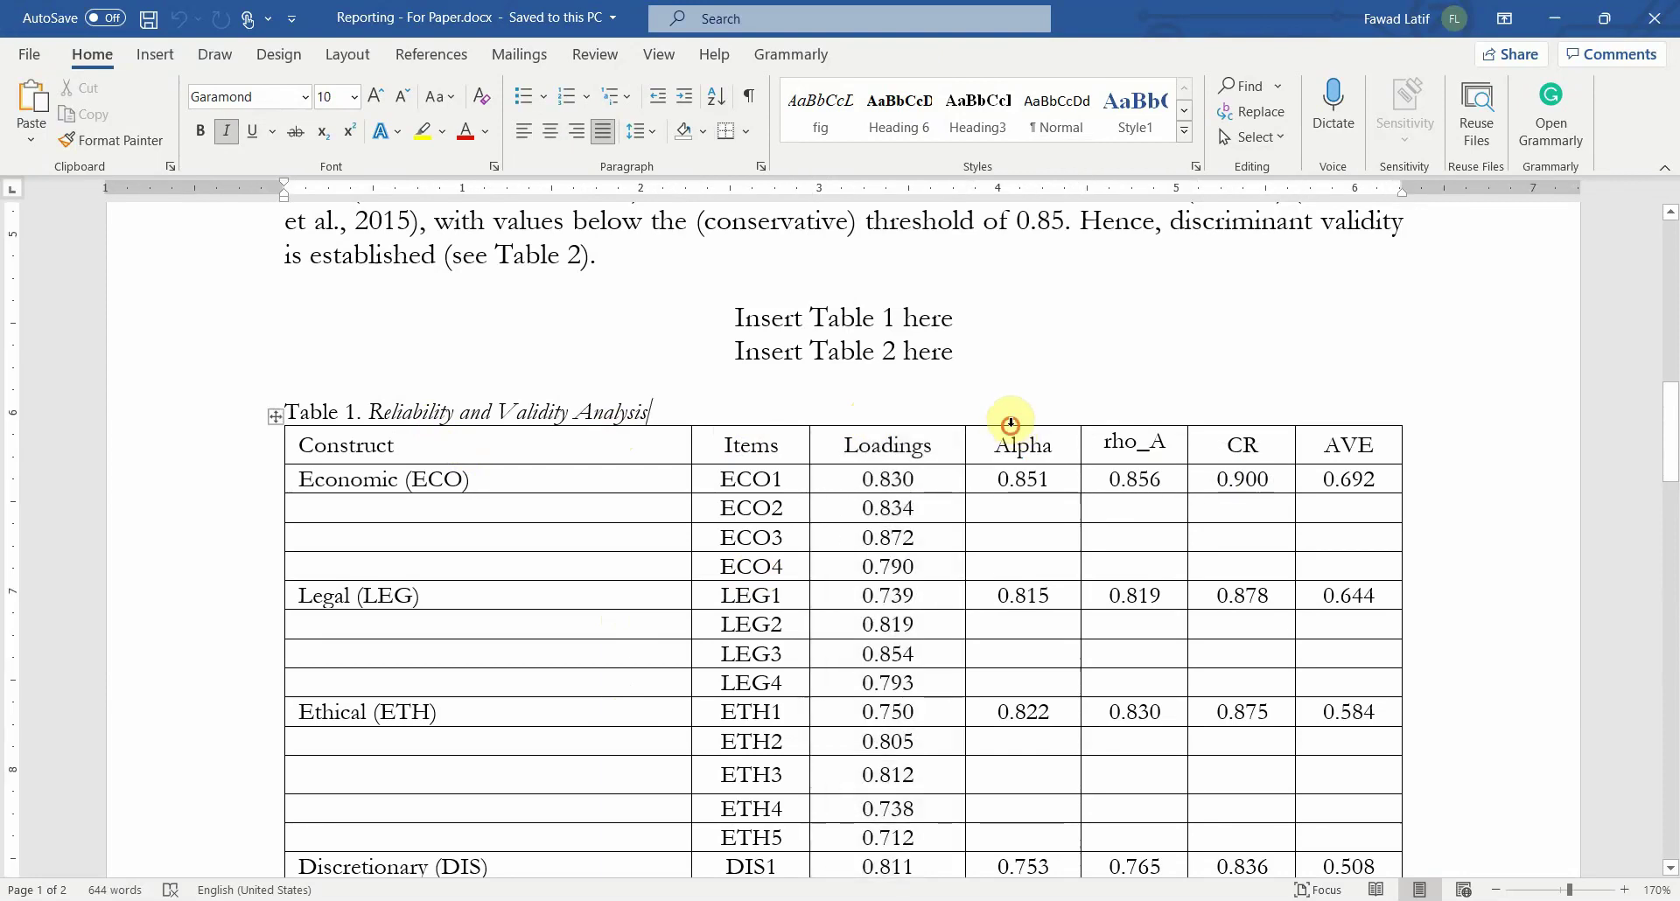
left_click_drag(1011, 424, 1199, 424)
left_click(1322, 428)
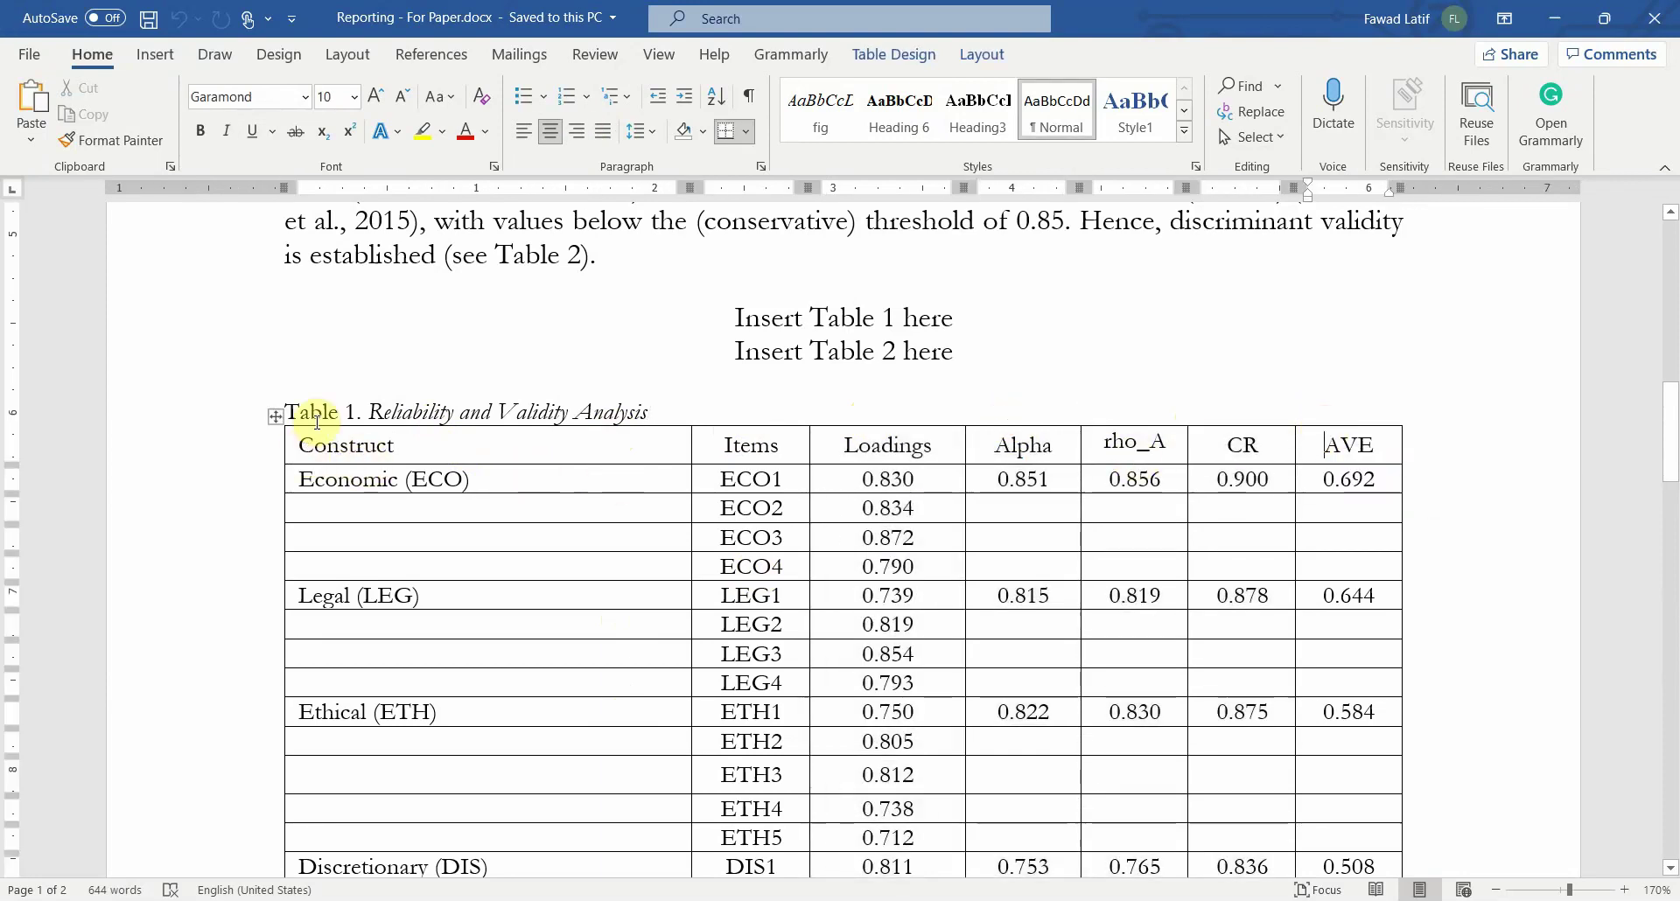
left_click_drag(359, 411, 647, 413)
Step: Change the first column heading of Table 1 to "Constructs"
left_click(472, 449)
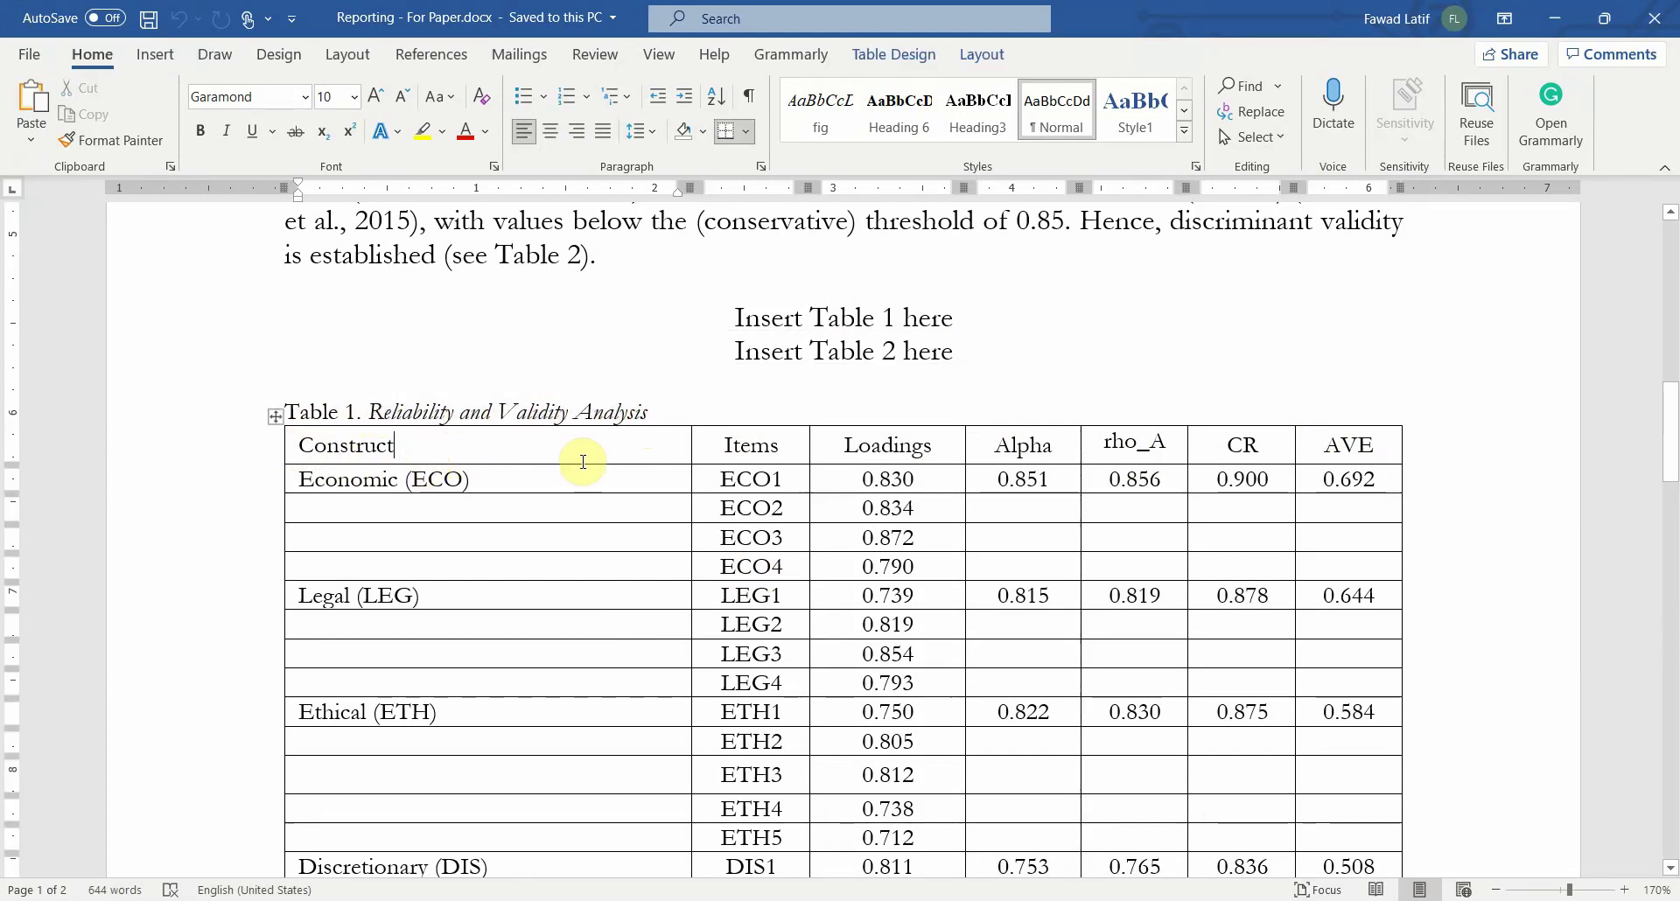
left_click(448, 435)
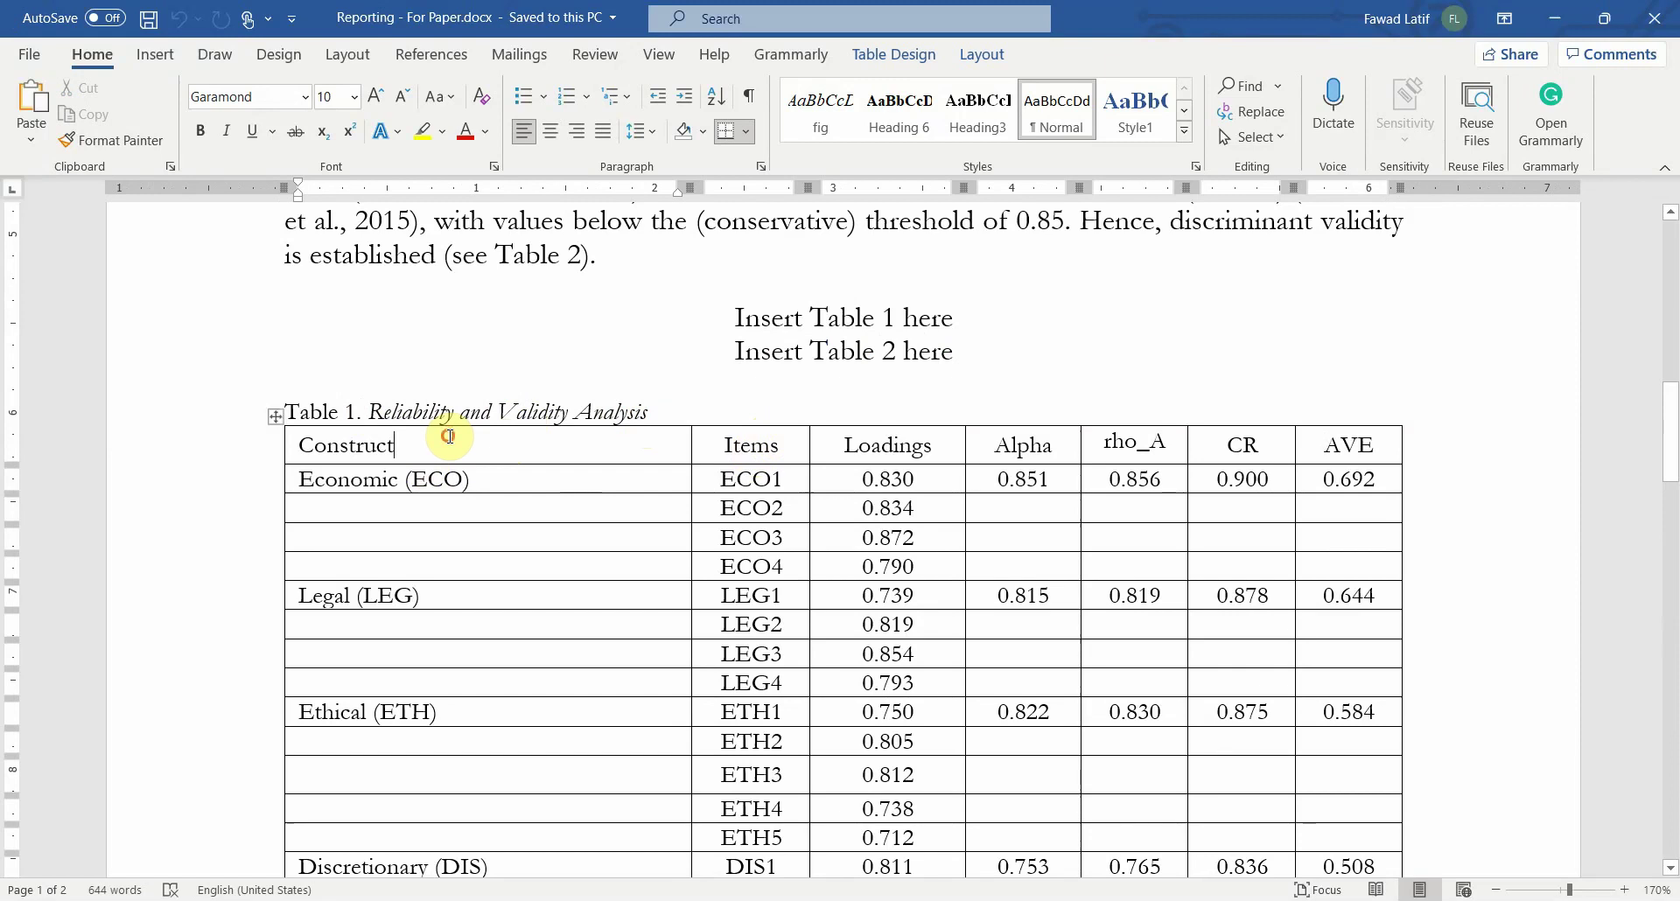
type("s")
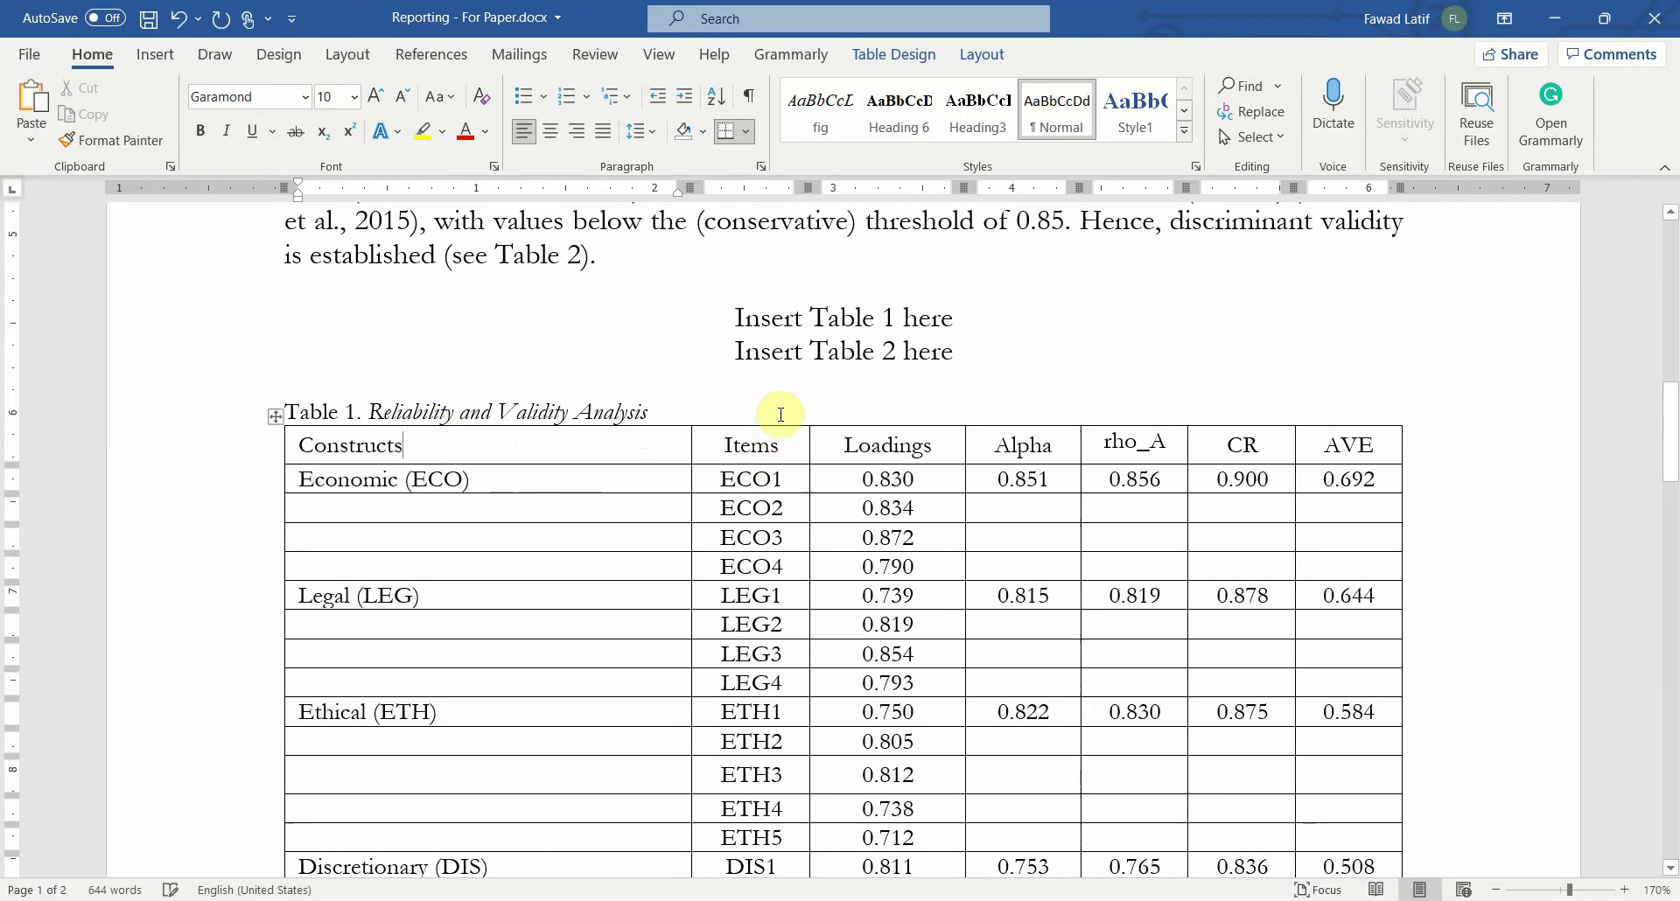
Step: Inspect how Table 1 lays out items, loadings and reliability values per construct, and bring Table 2, Fornell-Larcker Criterion and HTMT, into view
left_click_drag(755, 432, 750, 654)
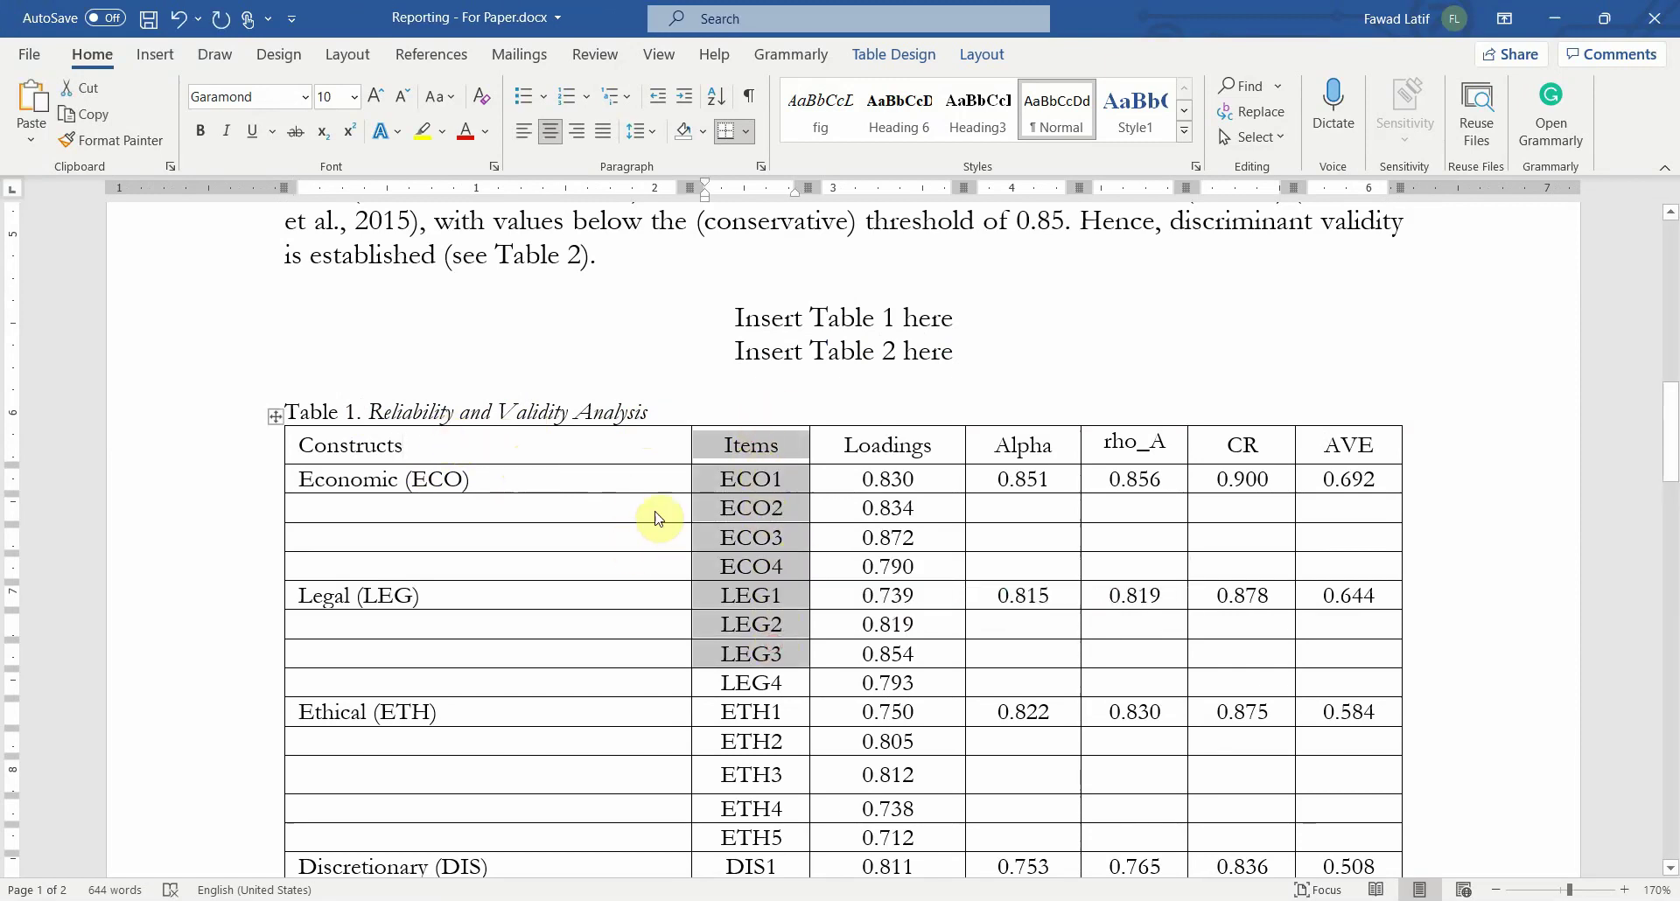
left_click_drag(890, 472, 893, 626)
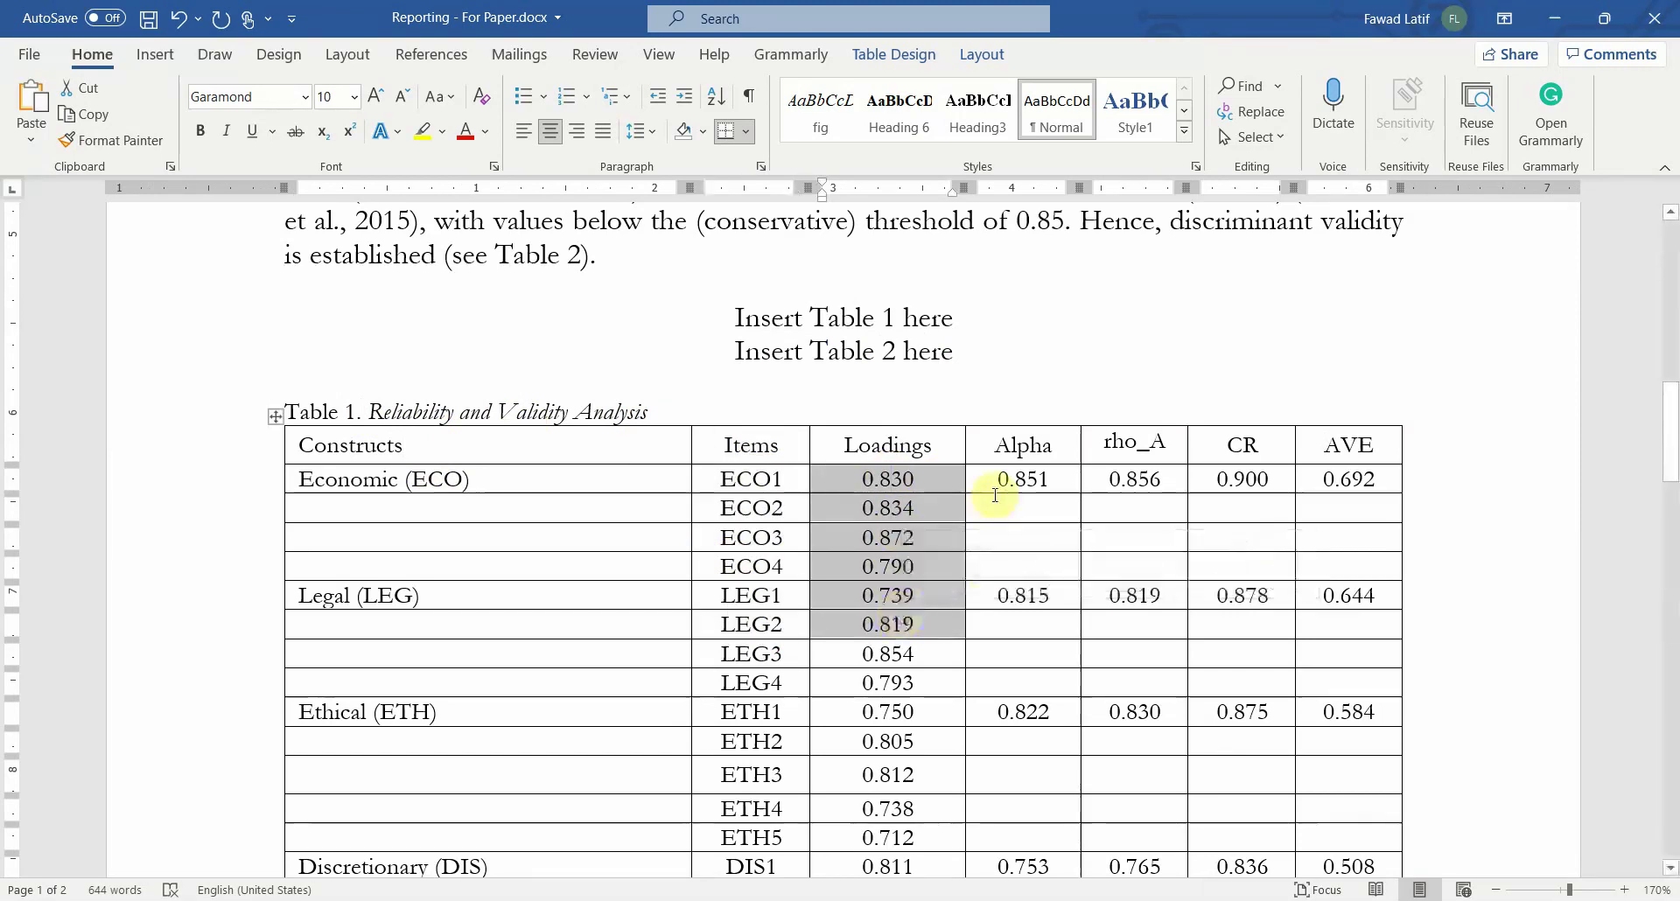
left_click(1007, 462)
left_click(579, 473)
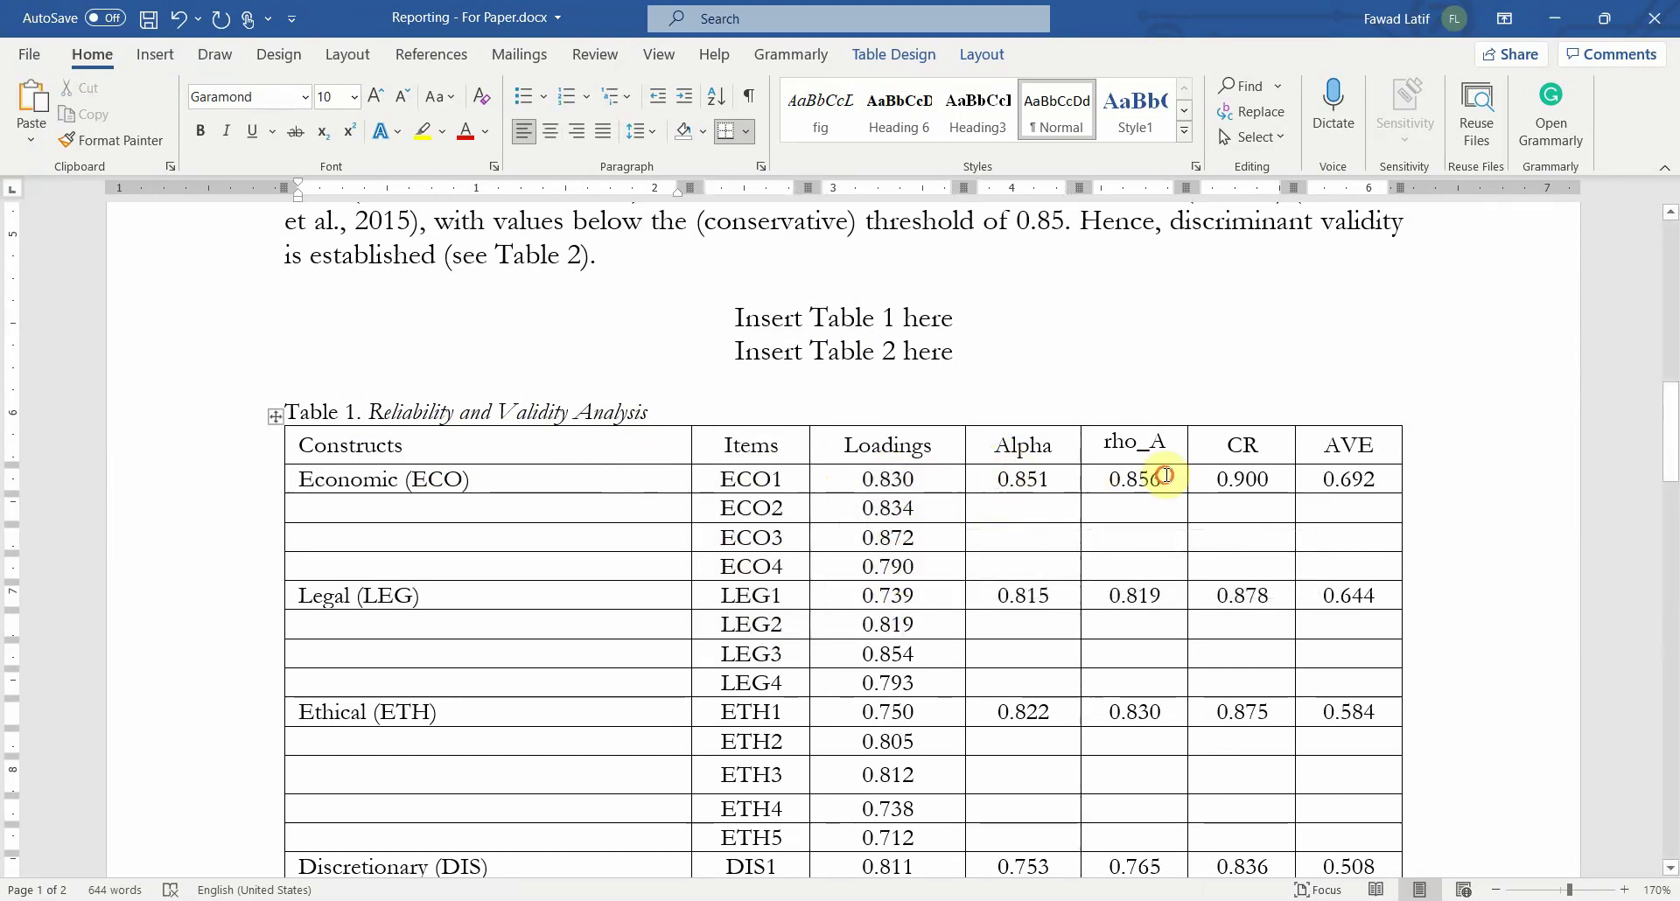
left_click(1338, 478)
scroll(953, 497, "down", 15)
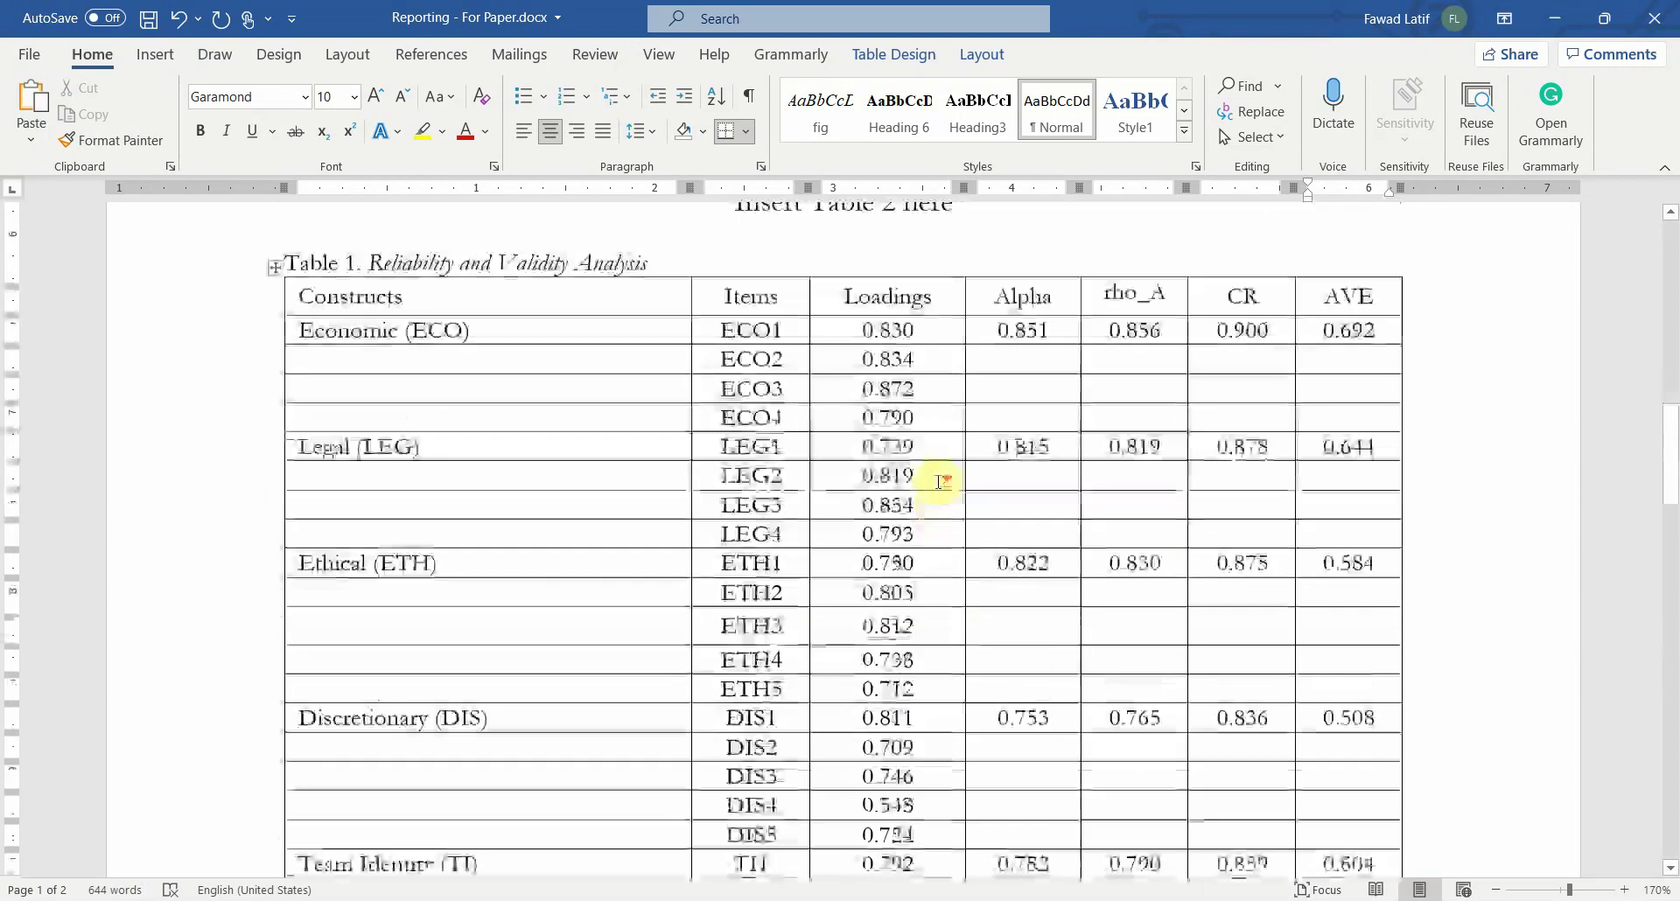
scroll(948, 482, "up", 1)
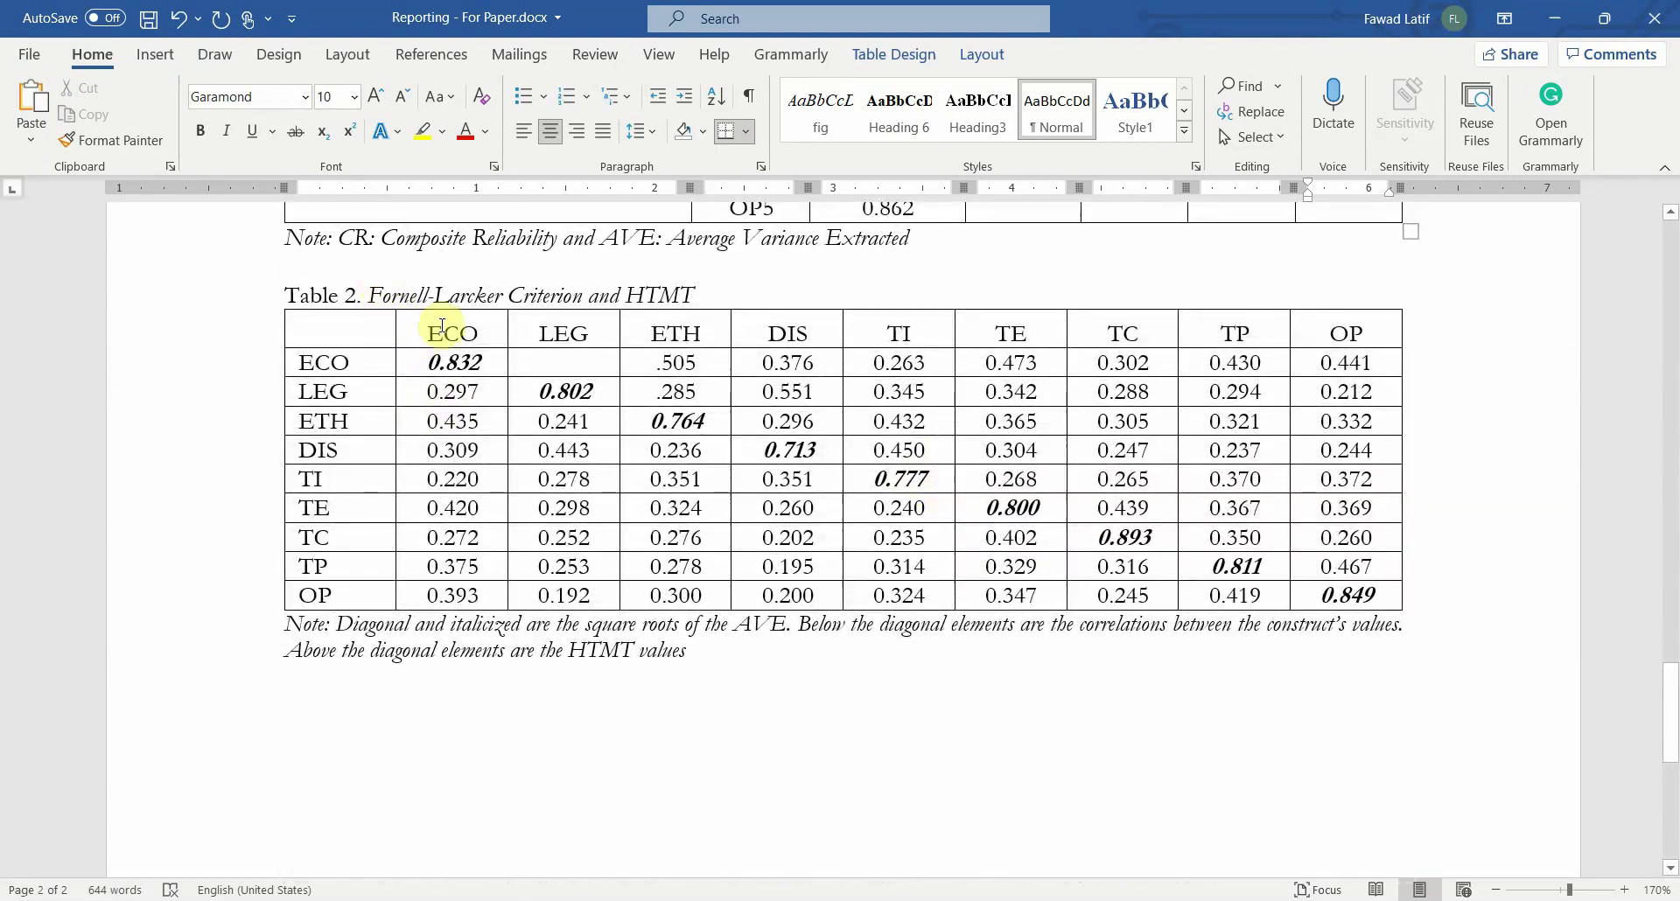
Step: Examine Table 2's combined caption, its italicized diagonal values and the correlations below the diagonal
double_click(651, 295)
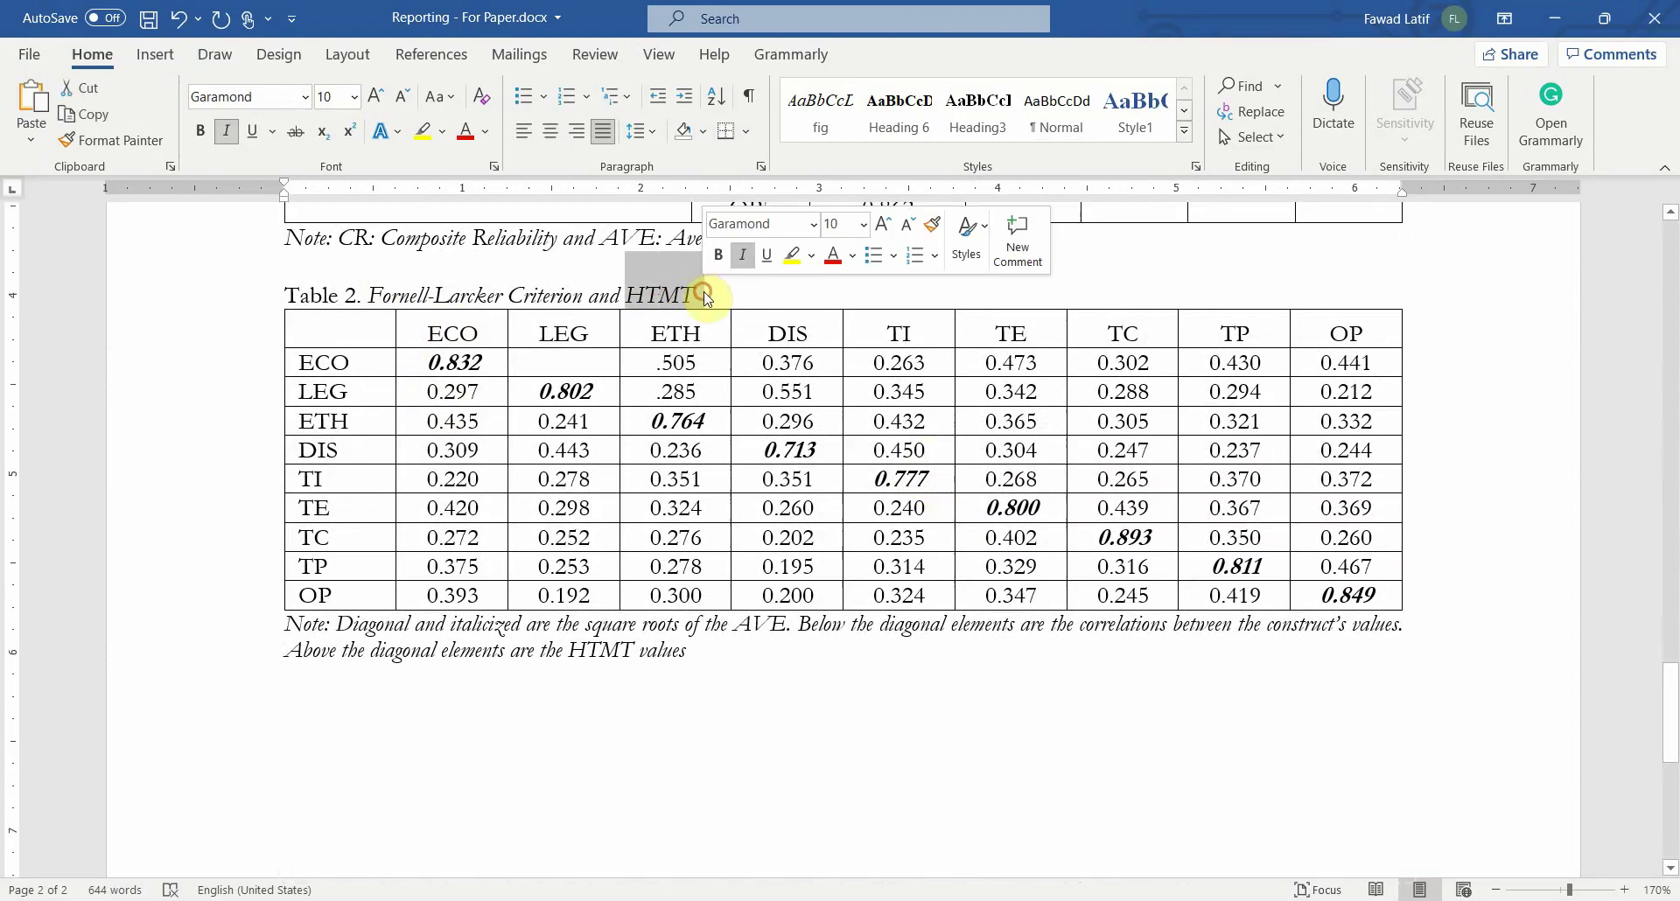
double_click(419, 362)
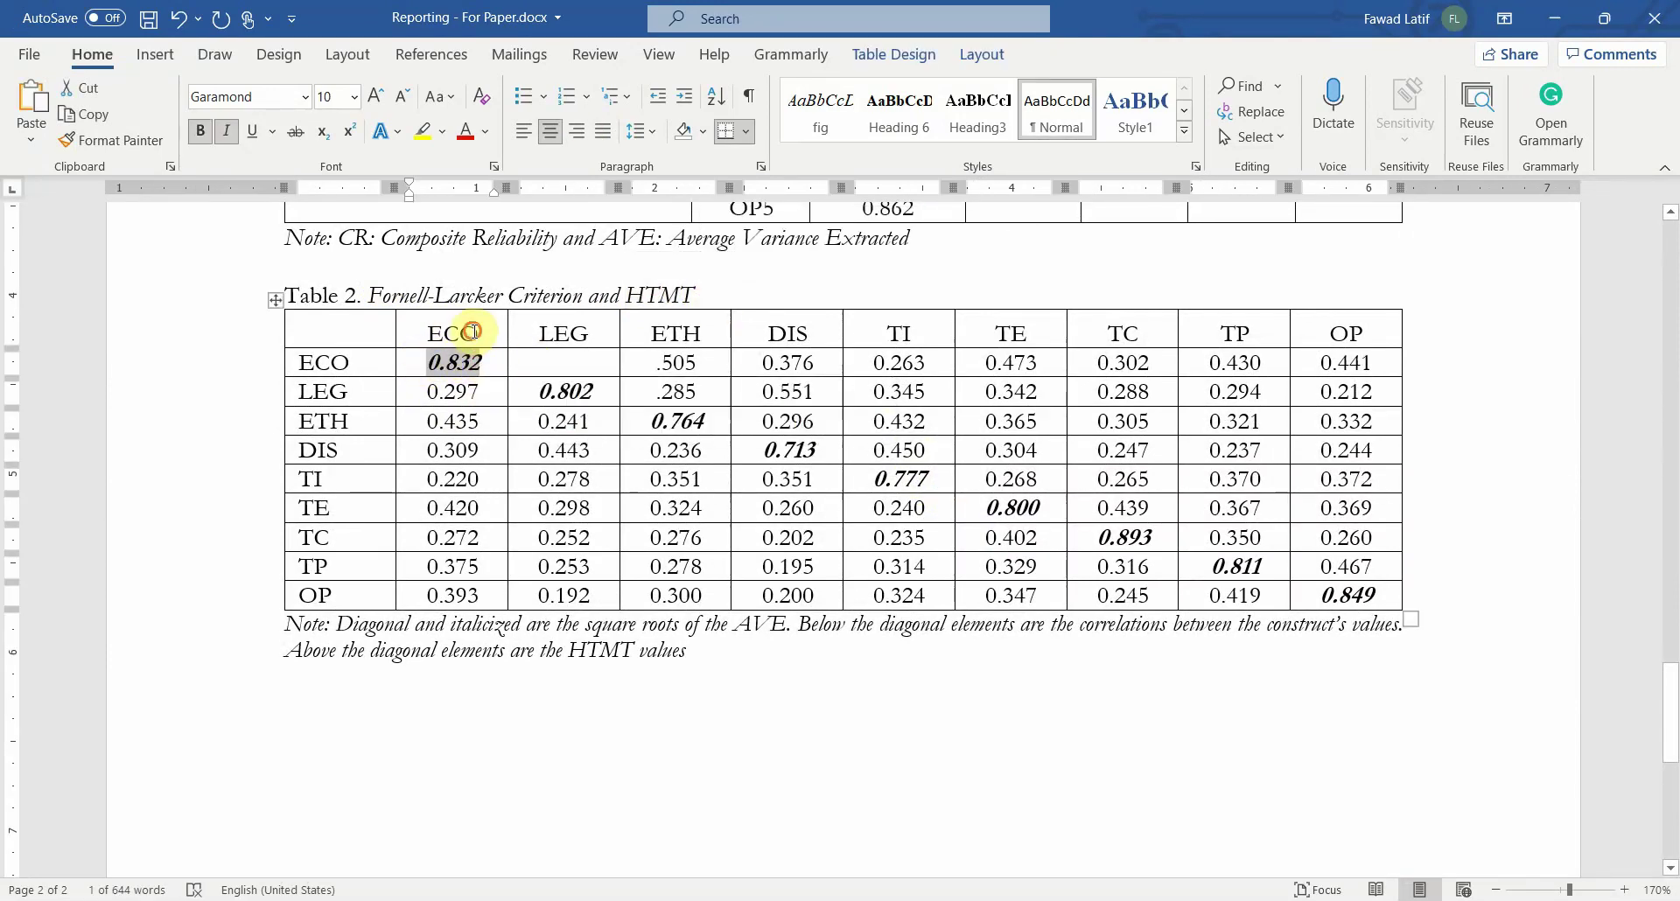
left_click(411, 395)
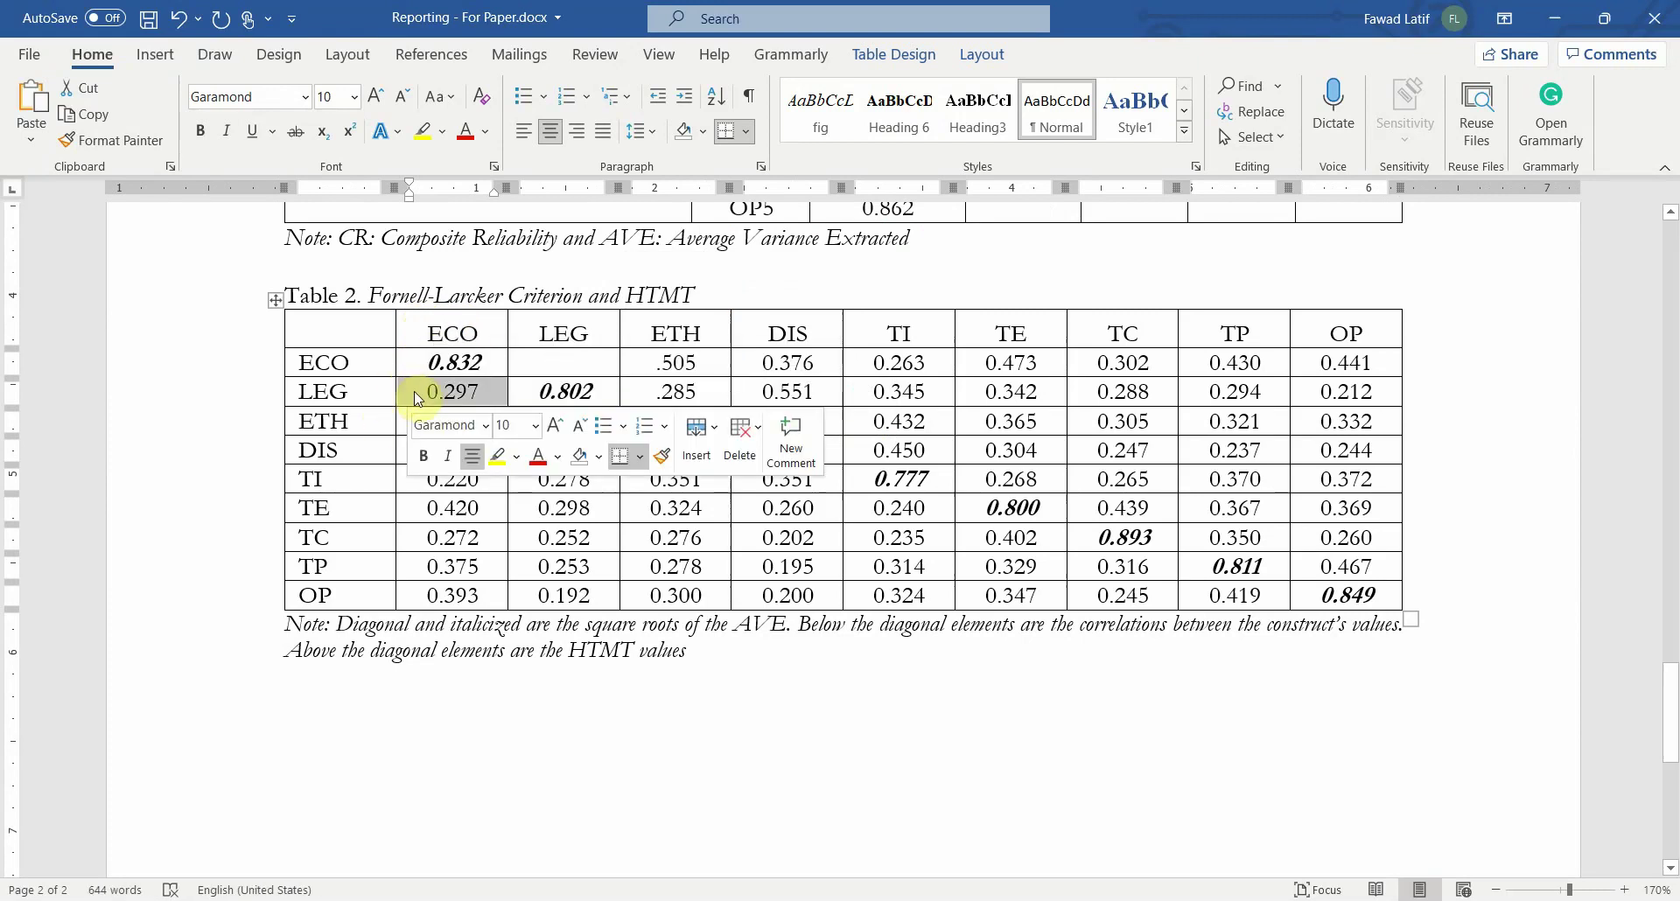
left_click(437, 396)
left_click_drag(433, 393, 446, 594)
left_click(567, 394)
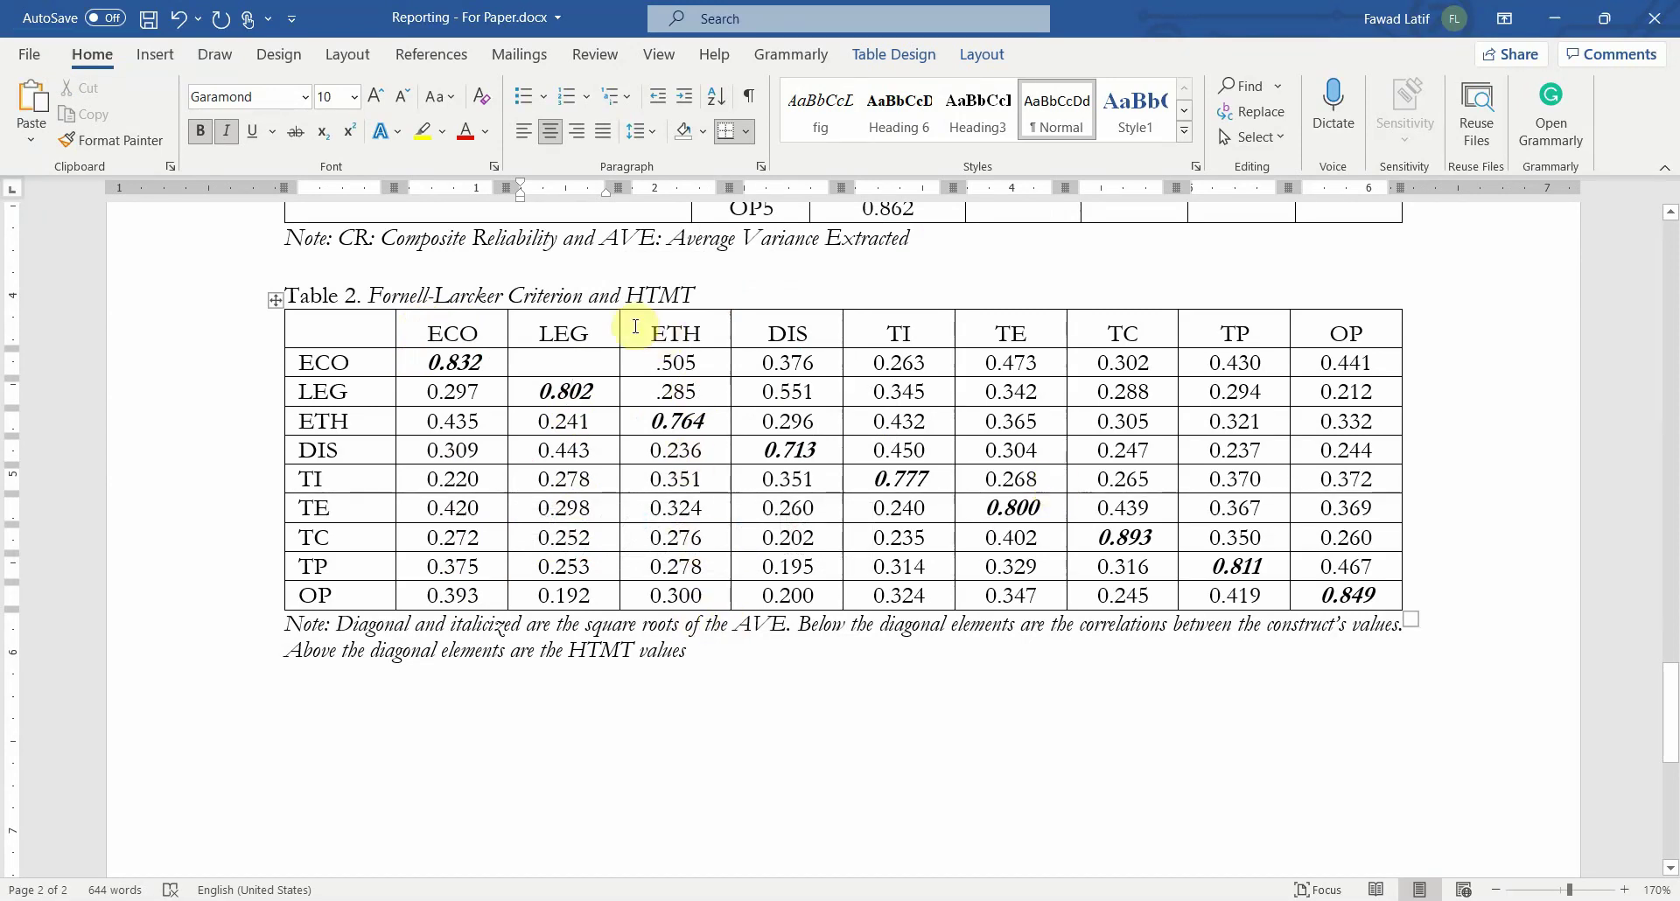
Step: Examine the HTMT values above the diagonal of Table 2, from the ETH column across the ECO, LEG and ETH rows
left_click_drag(656, 352, 1345, 395)
left_click_drag(767, 422, 1301, 418)
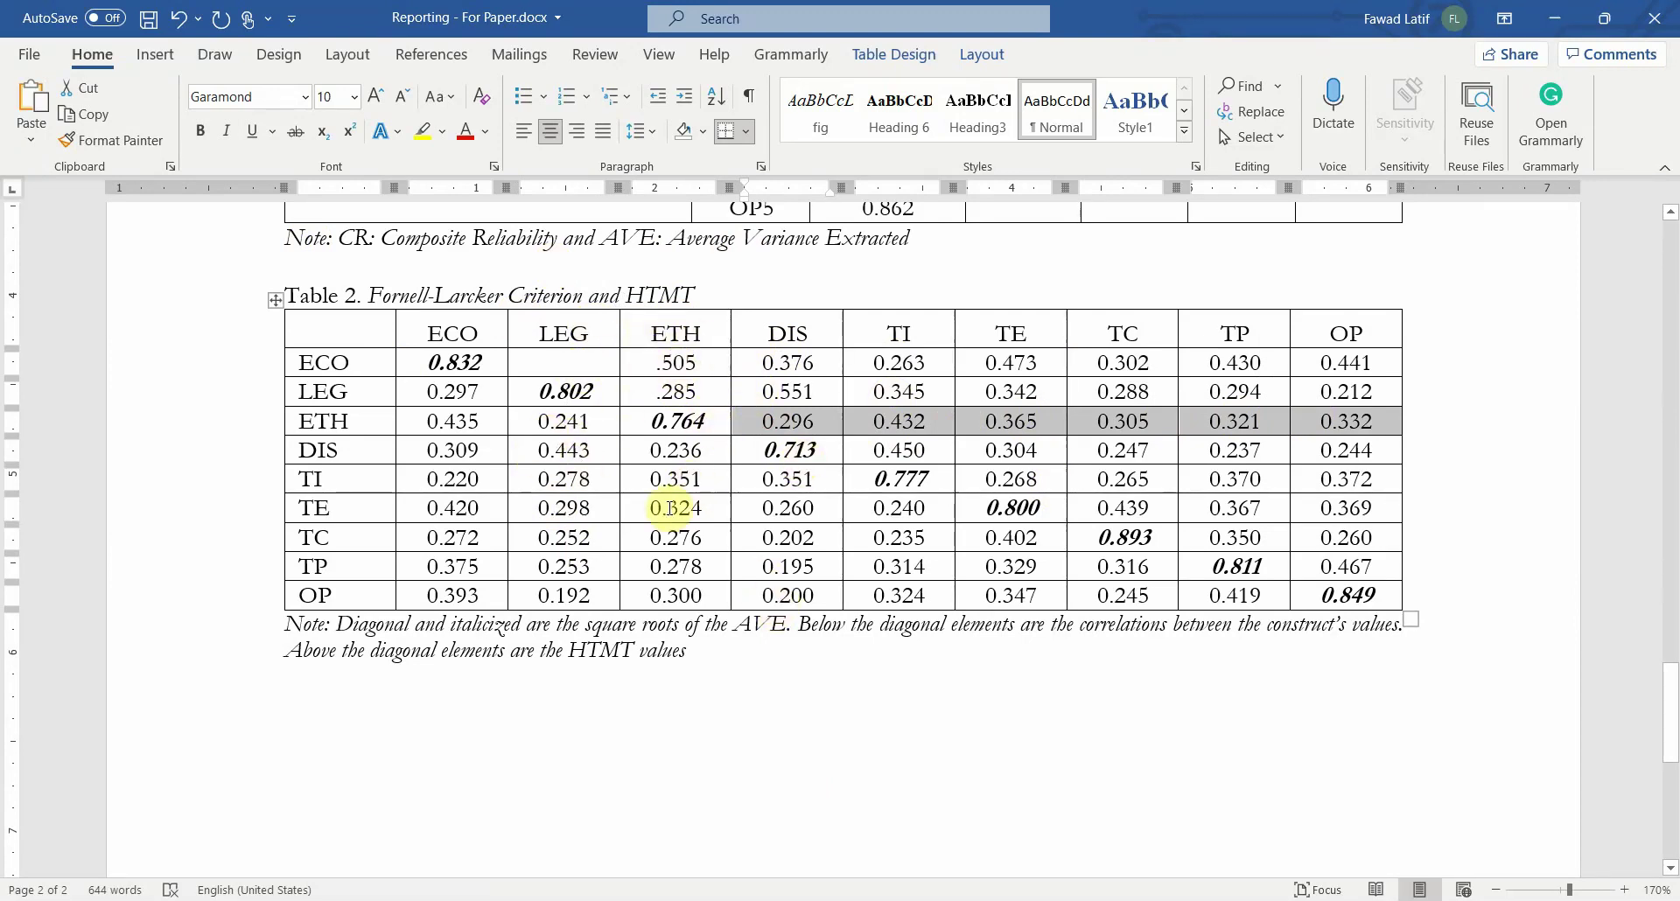
left_click(564, 362)
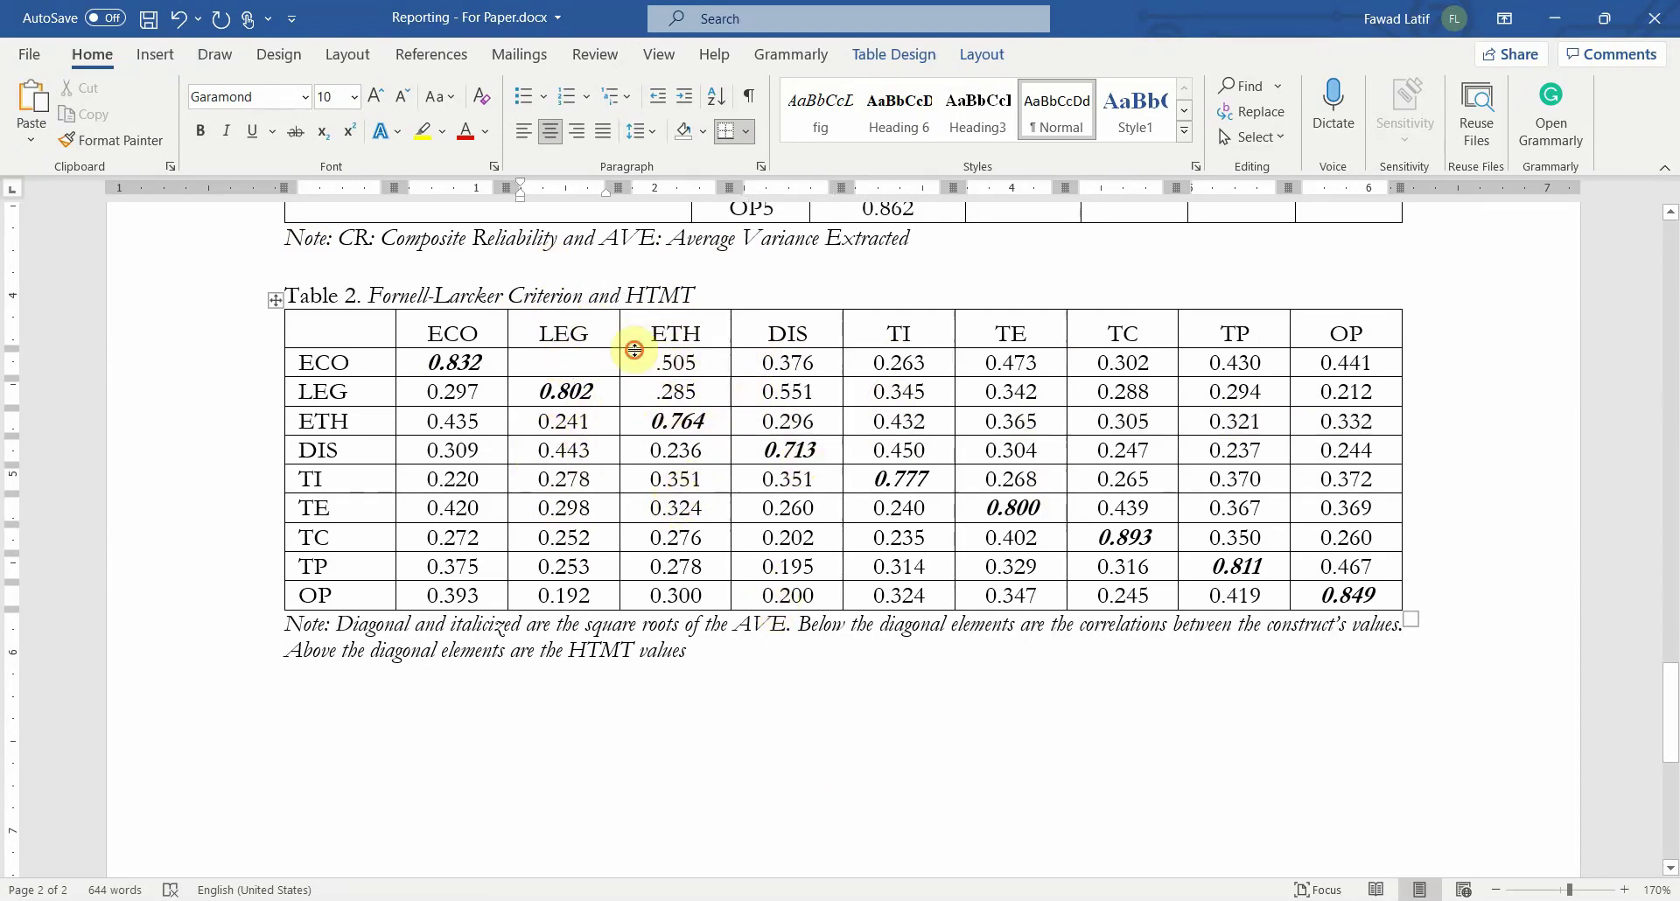
left_click_drag(665, 361, 1106, 391)
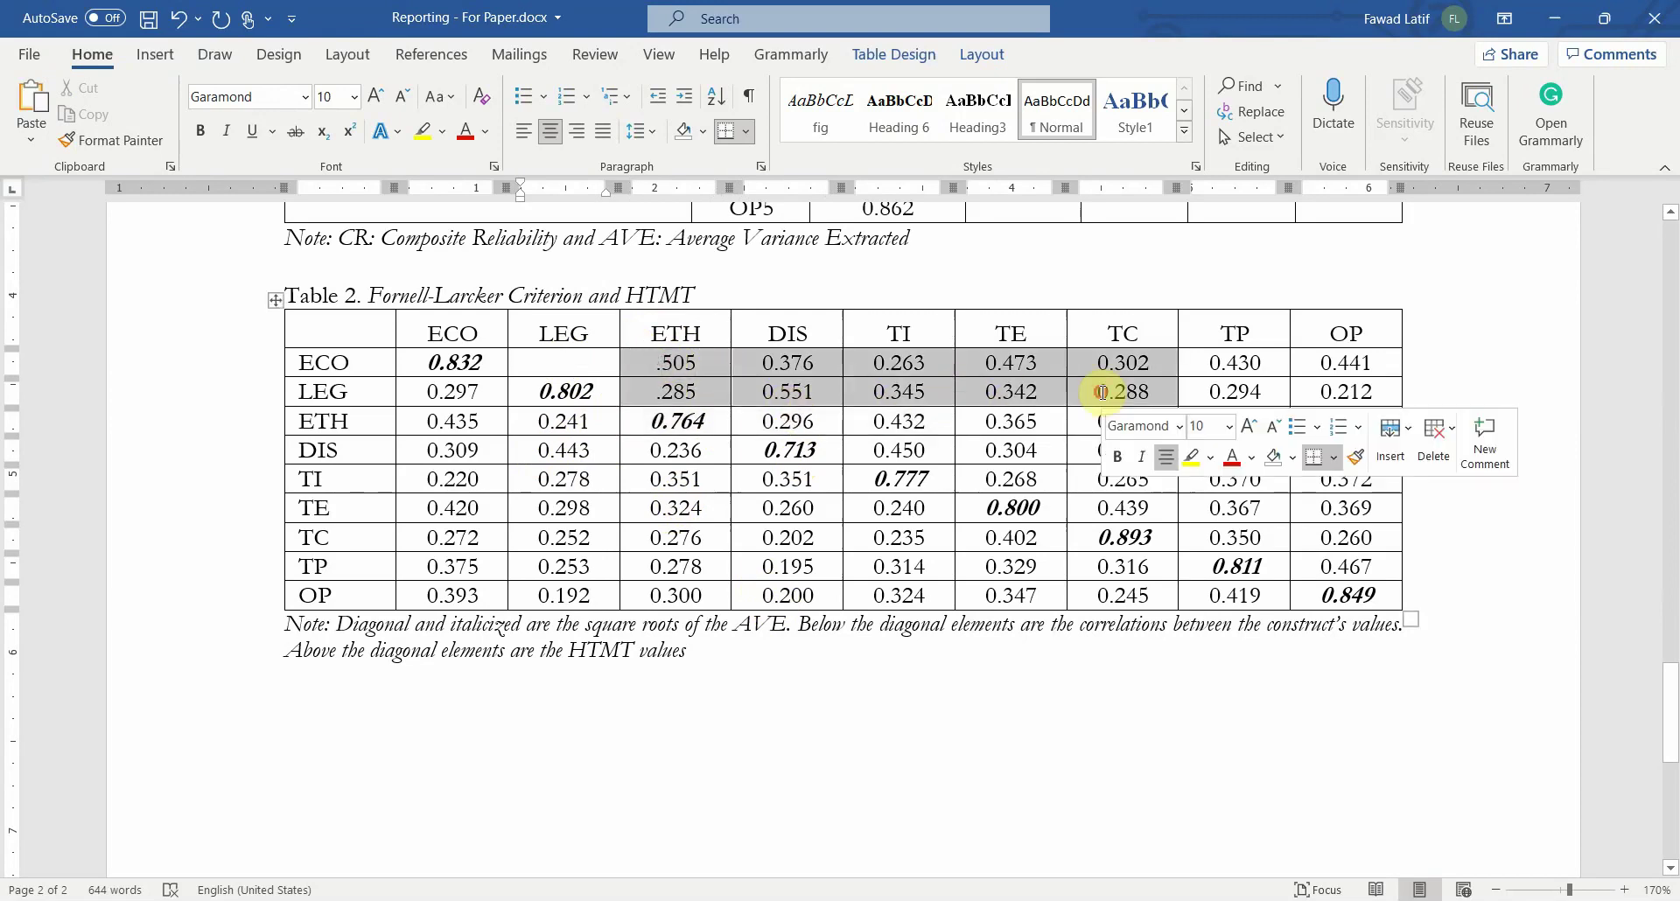
left_click(673, 362)
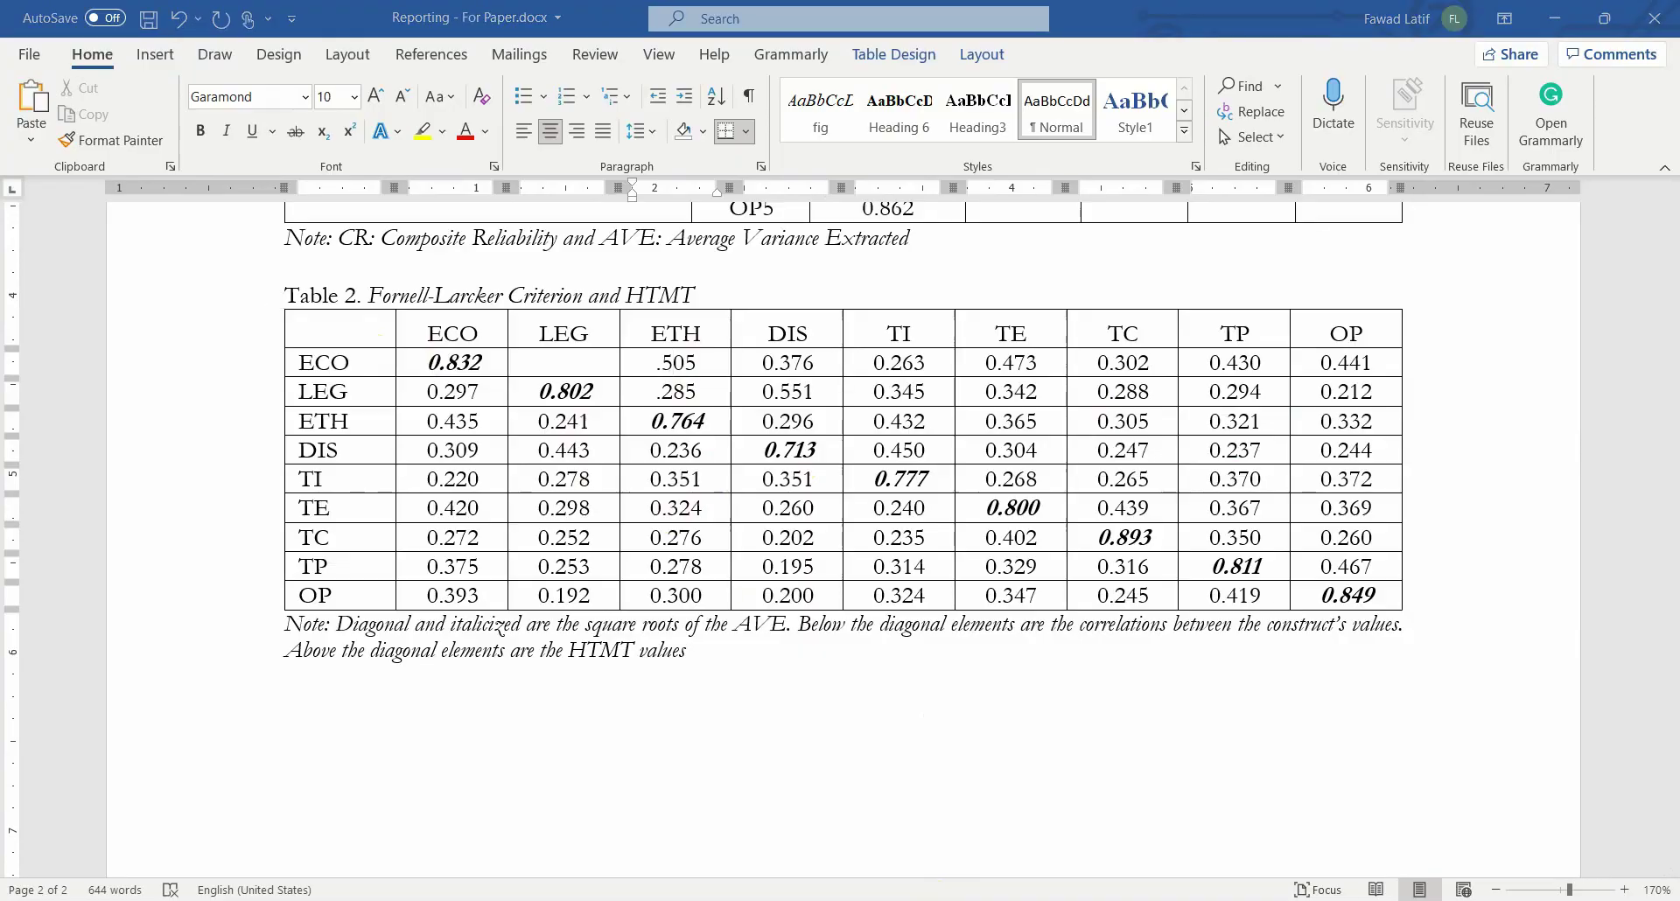
Step: Check the HTMT matrix layout in SmartPLS 4, return to the Reporting - For Paper document in Word, and revisit Table 1
key("alt+Tab")
left_click(712, 348)
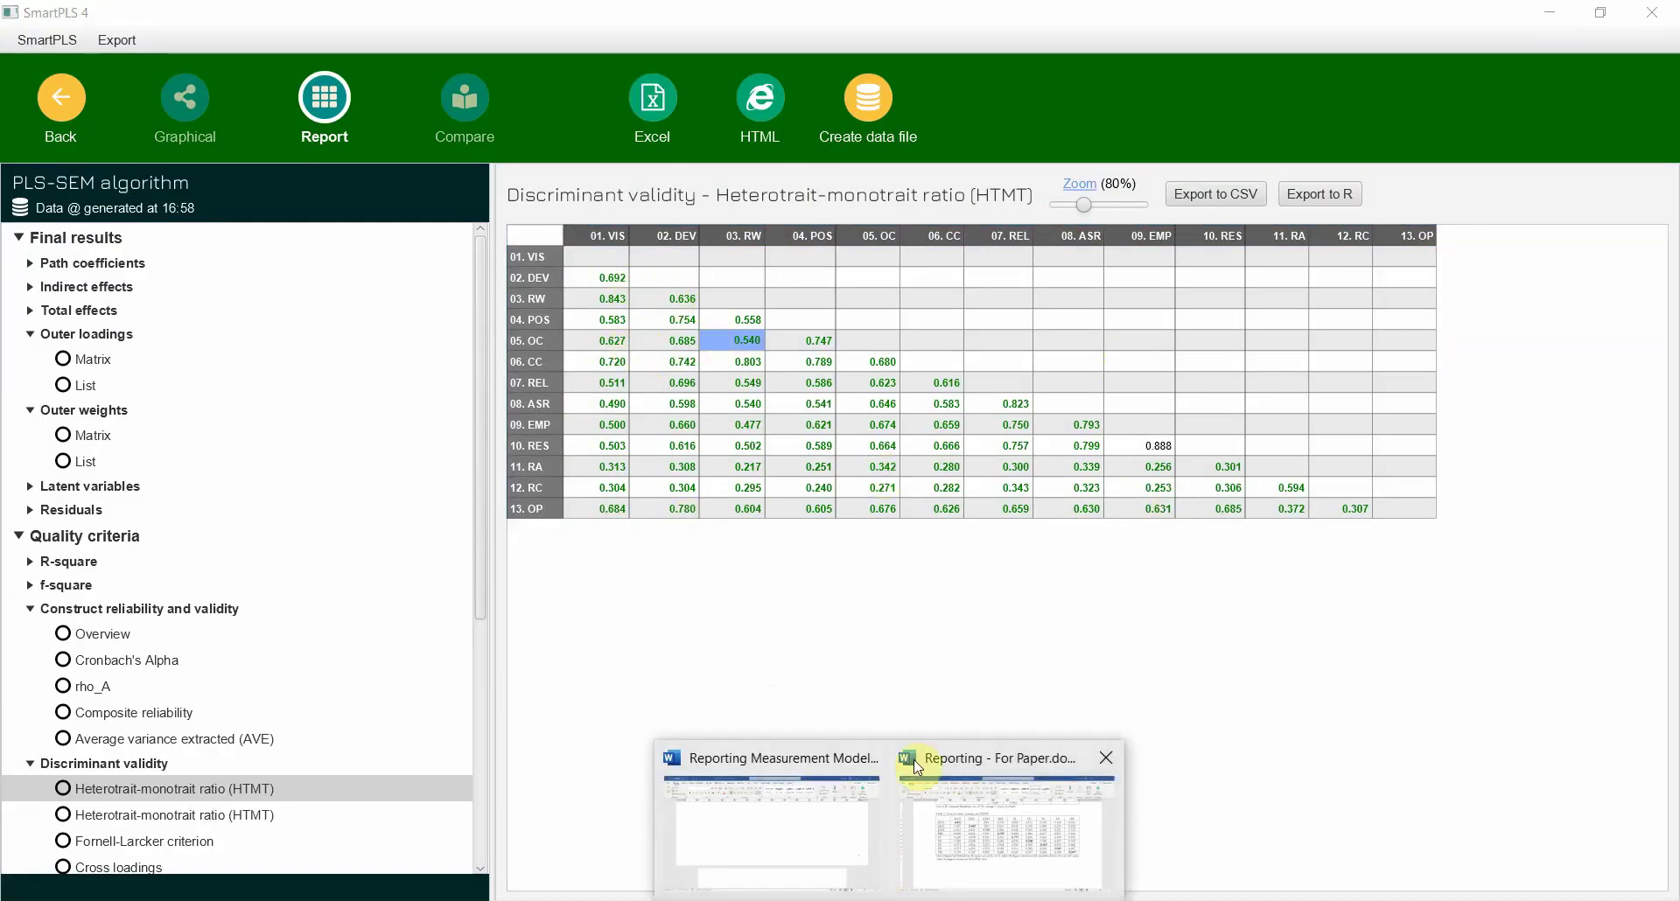
left_click(980, 791)
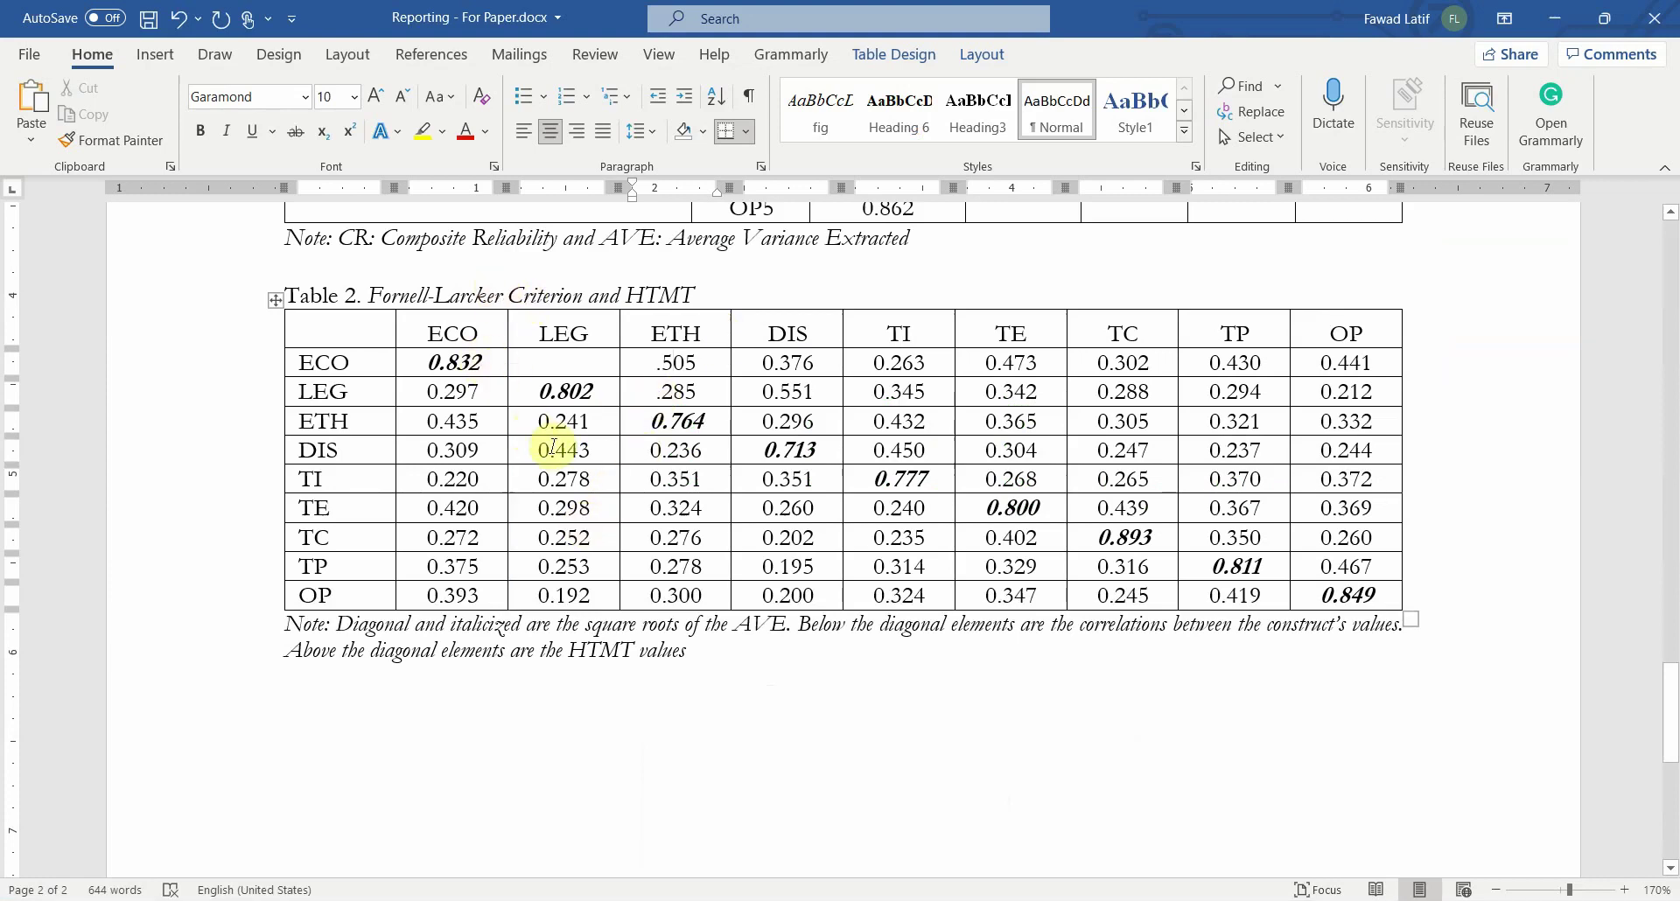
scroll(708, 471, "up", 5)
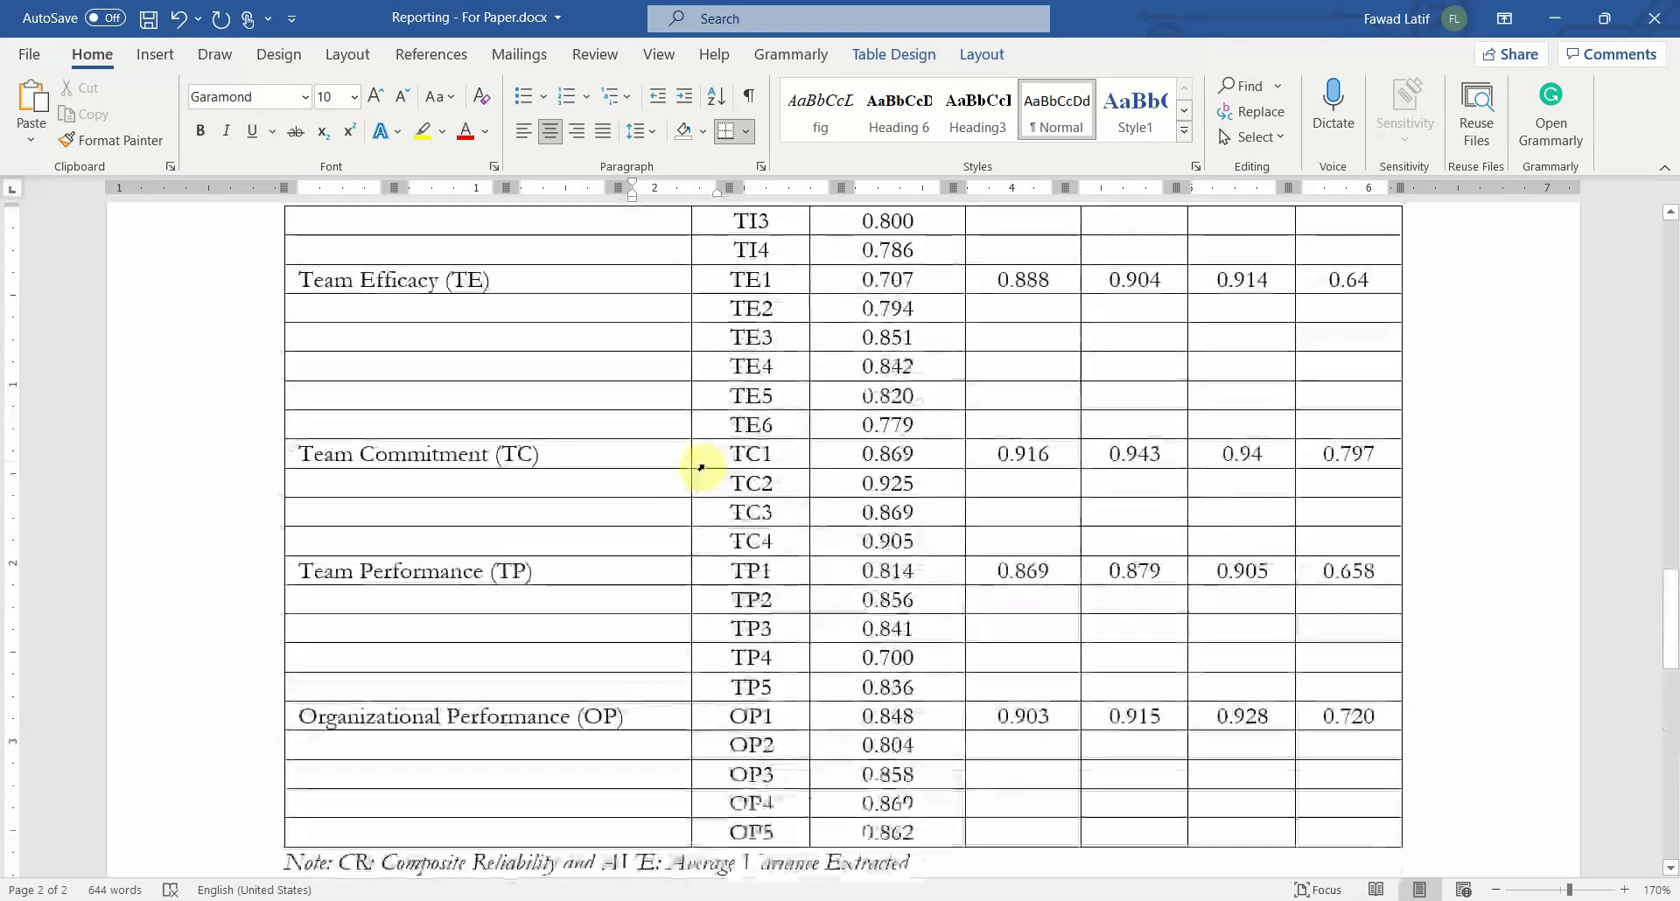